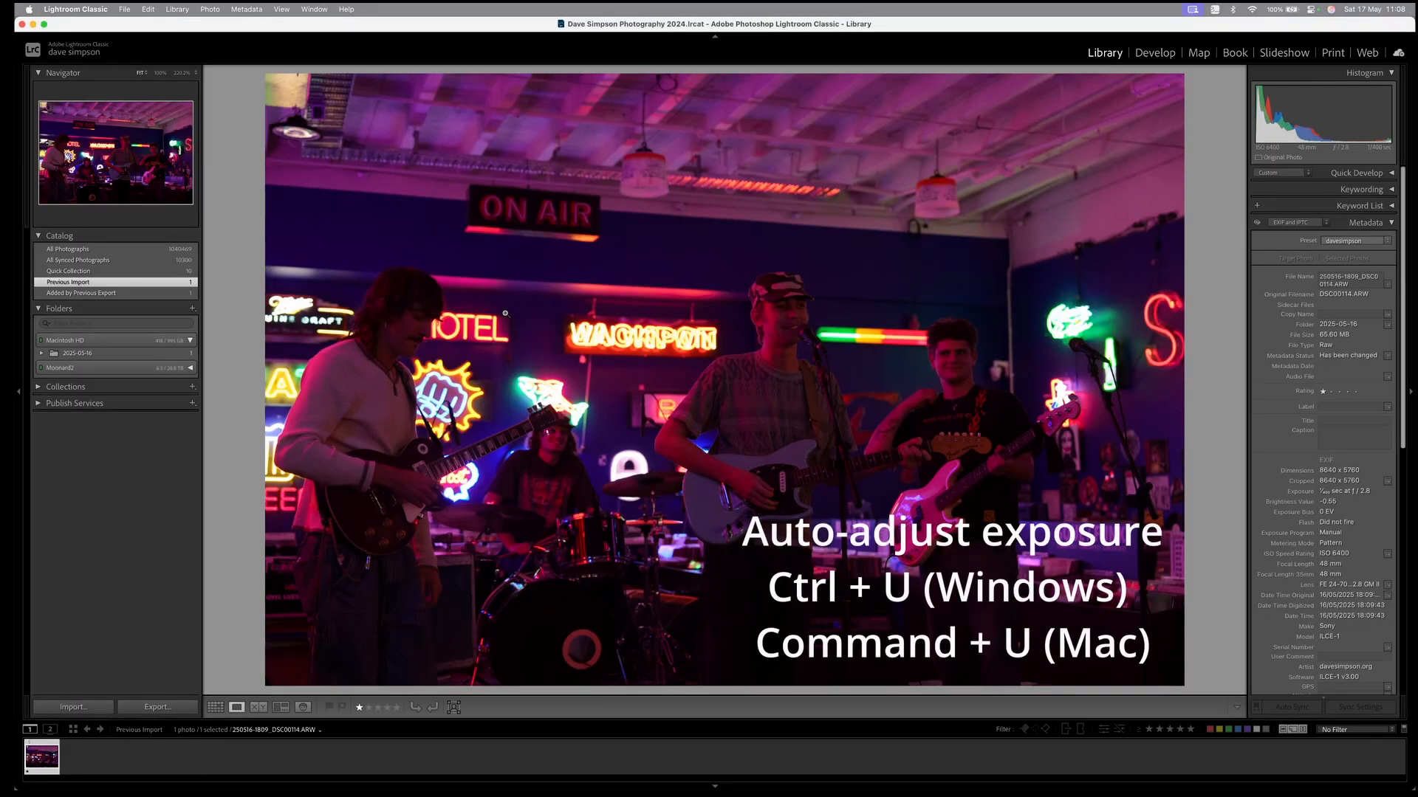
# Auto-tone the band photo, switch to Develop, and raise exposure to +1.30.
pyautogui.press('super+u')
pyautogui.press('d')
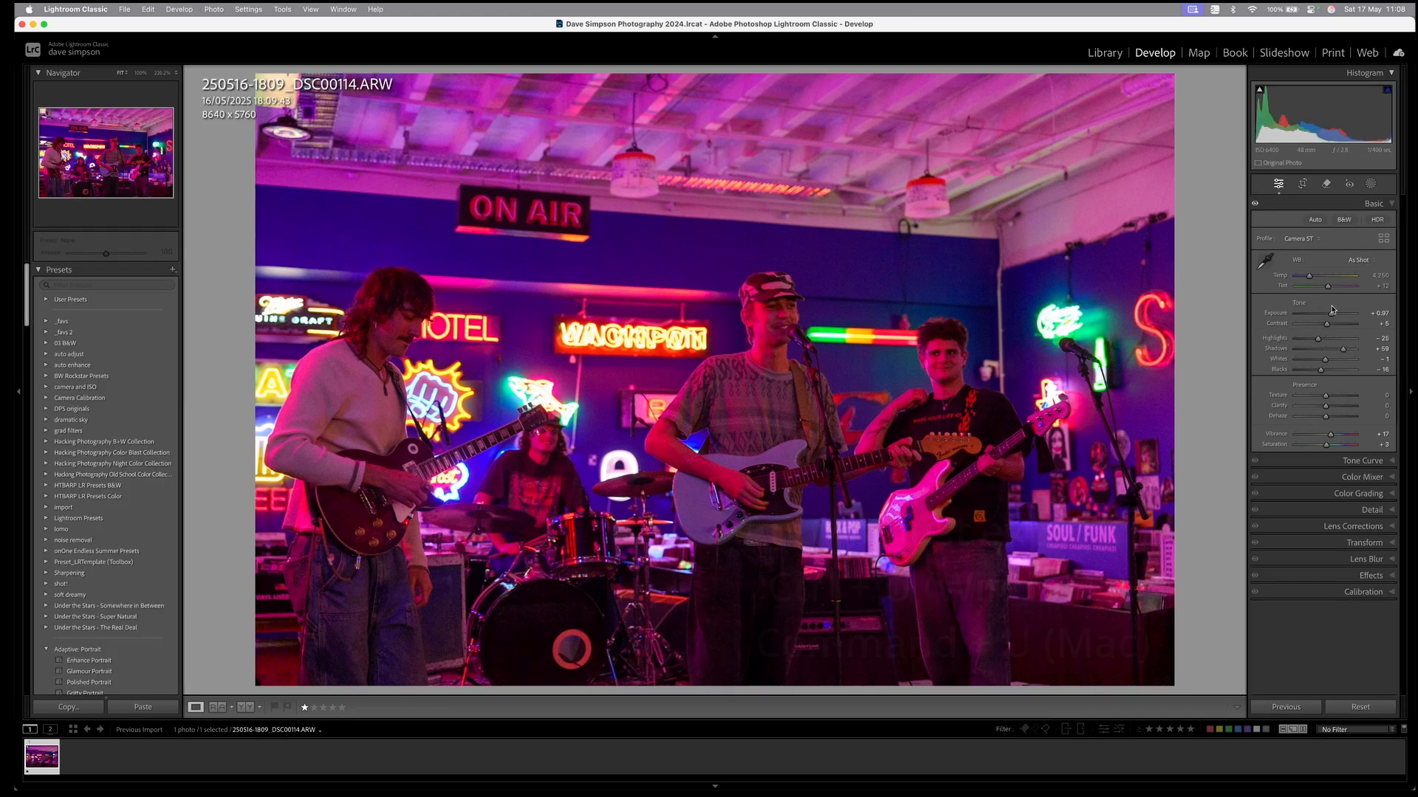
pyautogui.moveTo(1333, 315); pyautogui.dragTo(1334, 314)
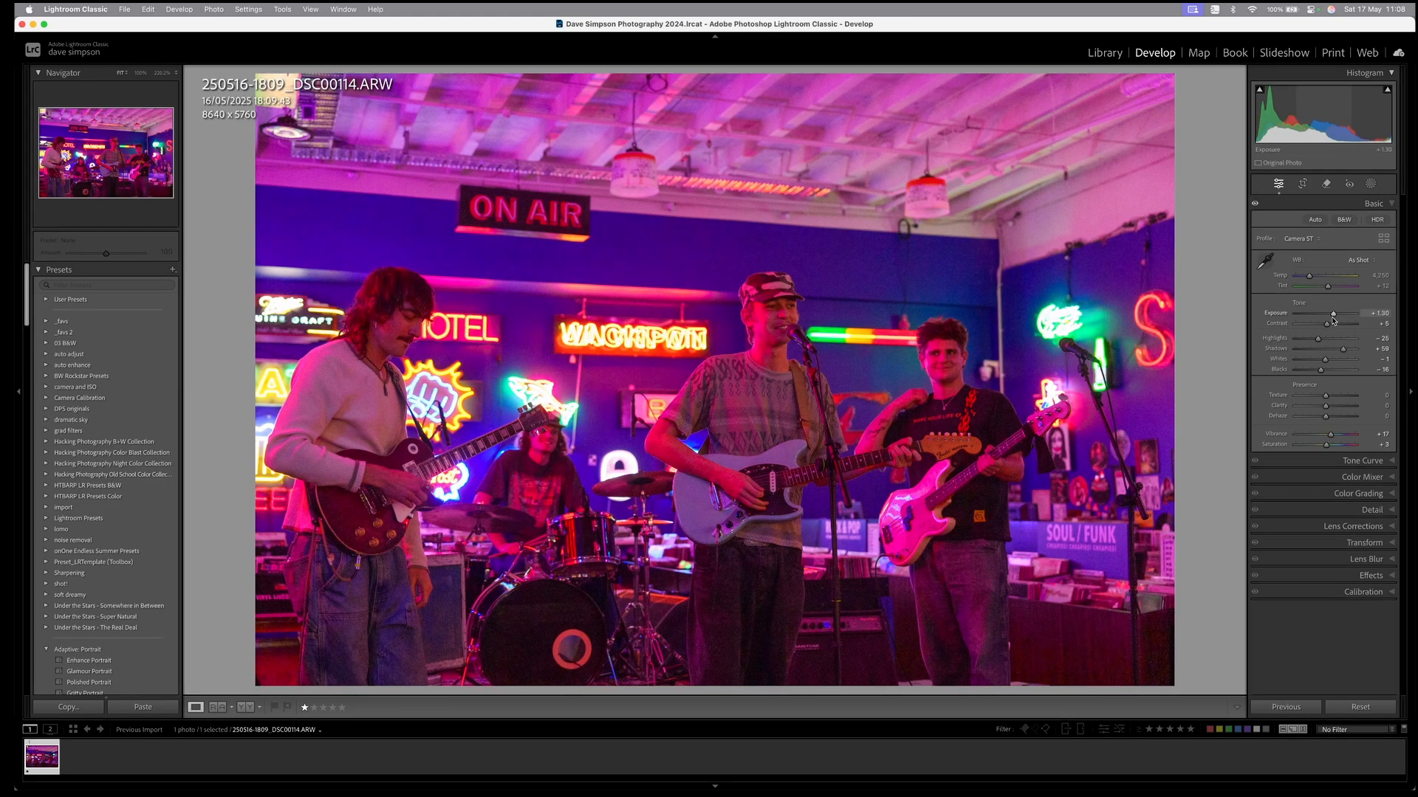
# Set white balance from a neutral spot and push exposure up to +2.25.
pyautogui.click(1266, 261)
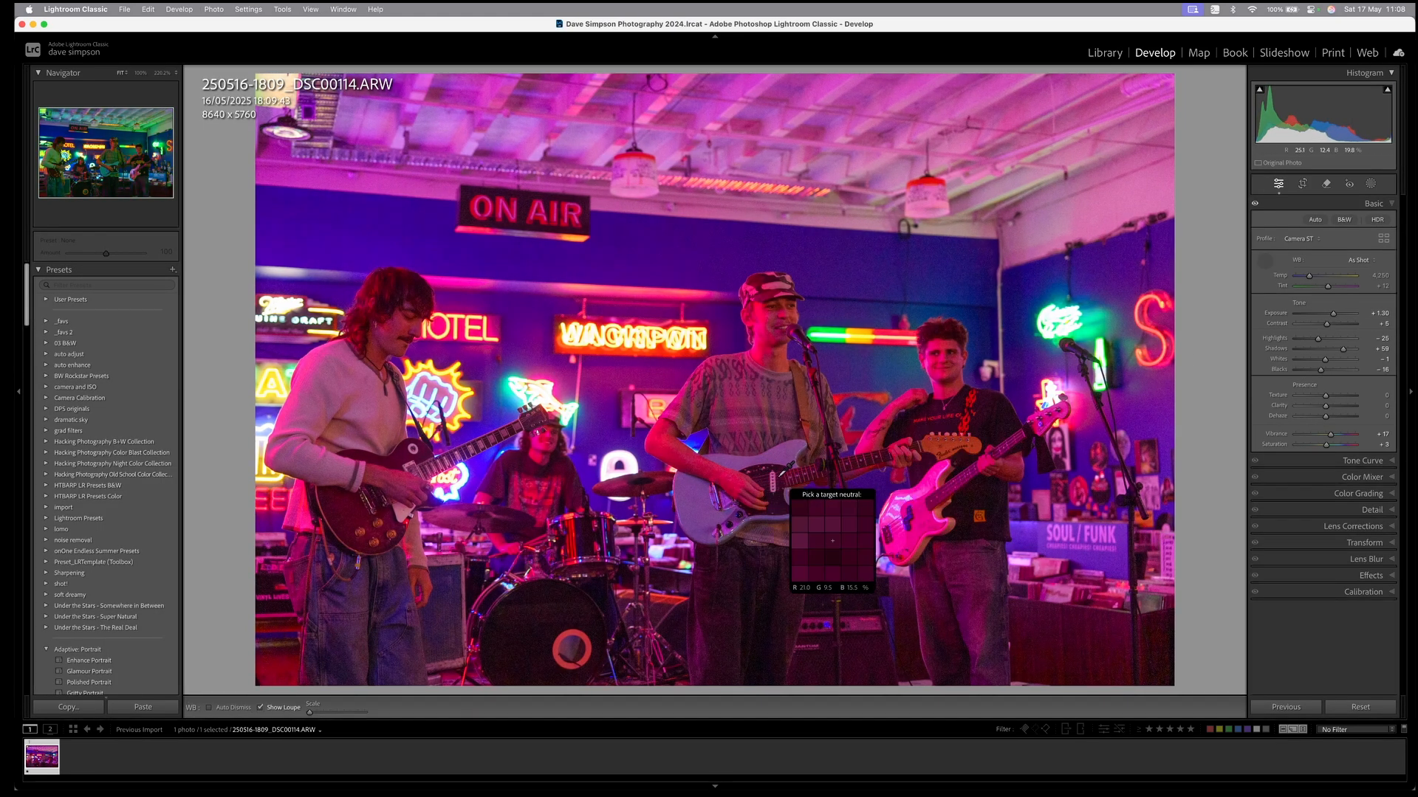
pyautogui.click(771, 469)
pyautogui.moveTo(1334, 315); pyautogui.dragTo(1339, 316)
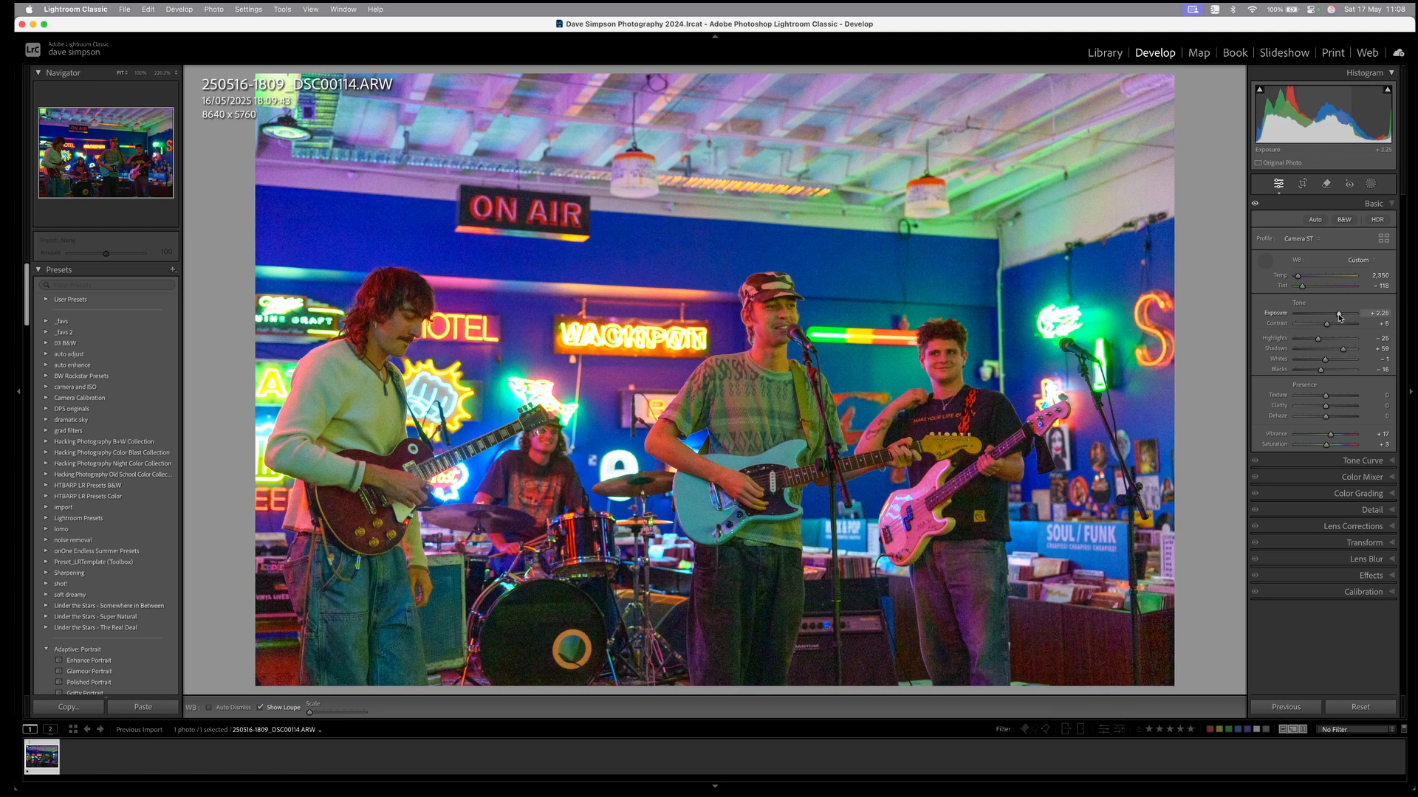
pyautogui.moveTo(1320, 370); pyautogui.dragTo(1316, 343)
# Crop the band photo by pulling the top-right and top-left corners inward.
pyautogui.press('r')
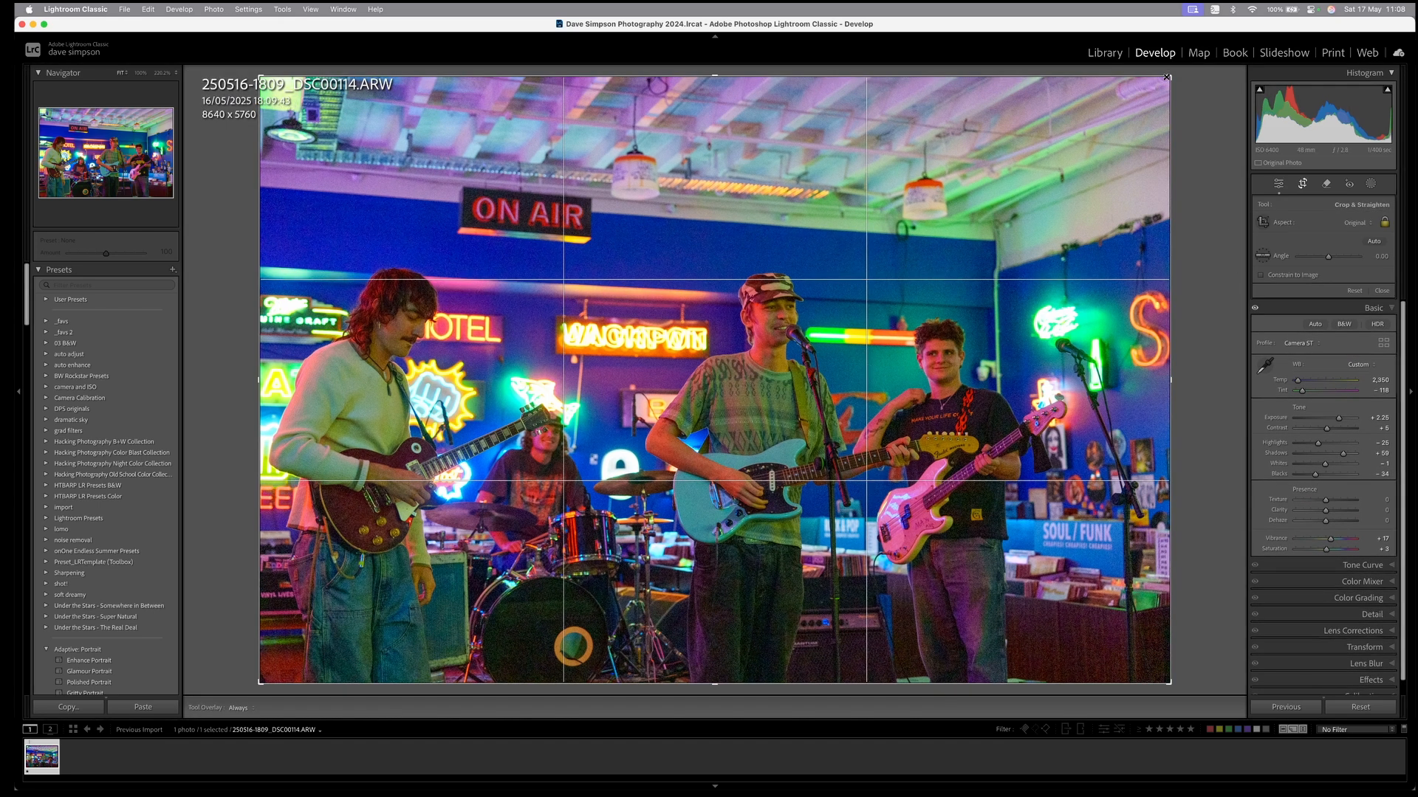
pyautogui.moveTo(1167, 77); pyautogui.dragTo(1126, 104)
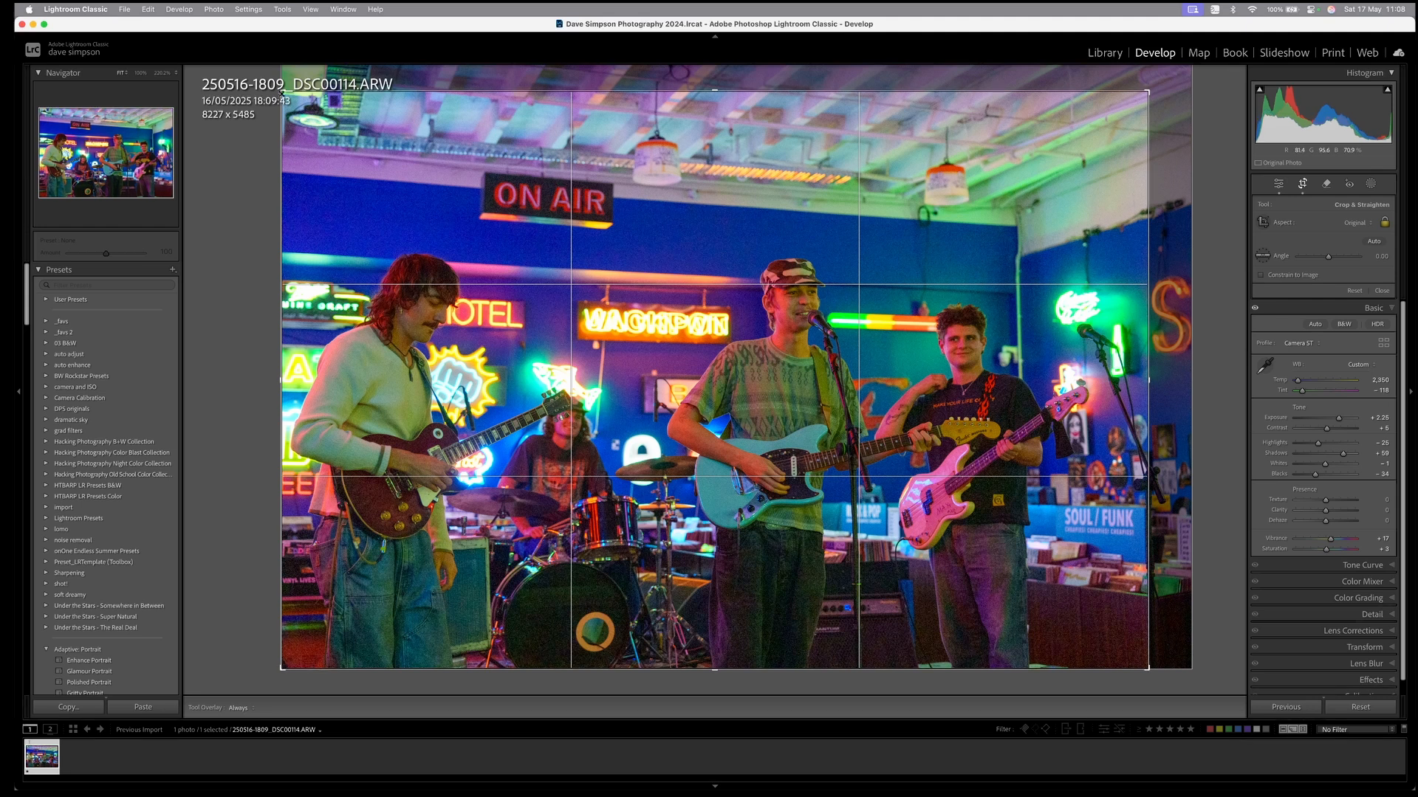
pyautogui.moveTo(283, 91); pyautogui.dragTo(290, 99)
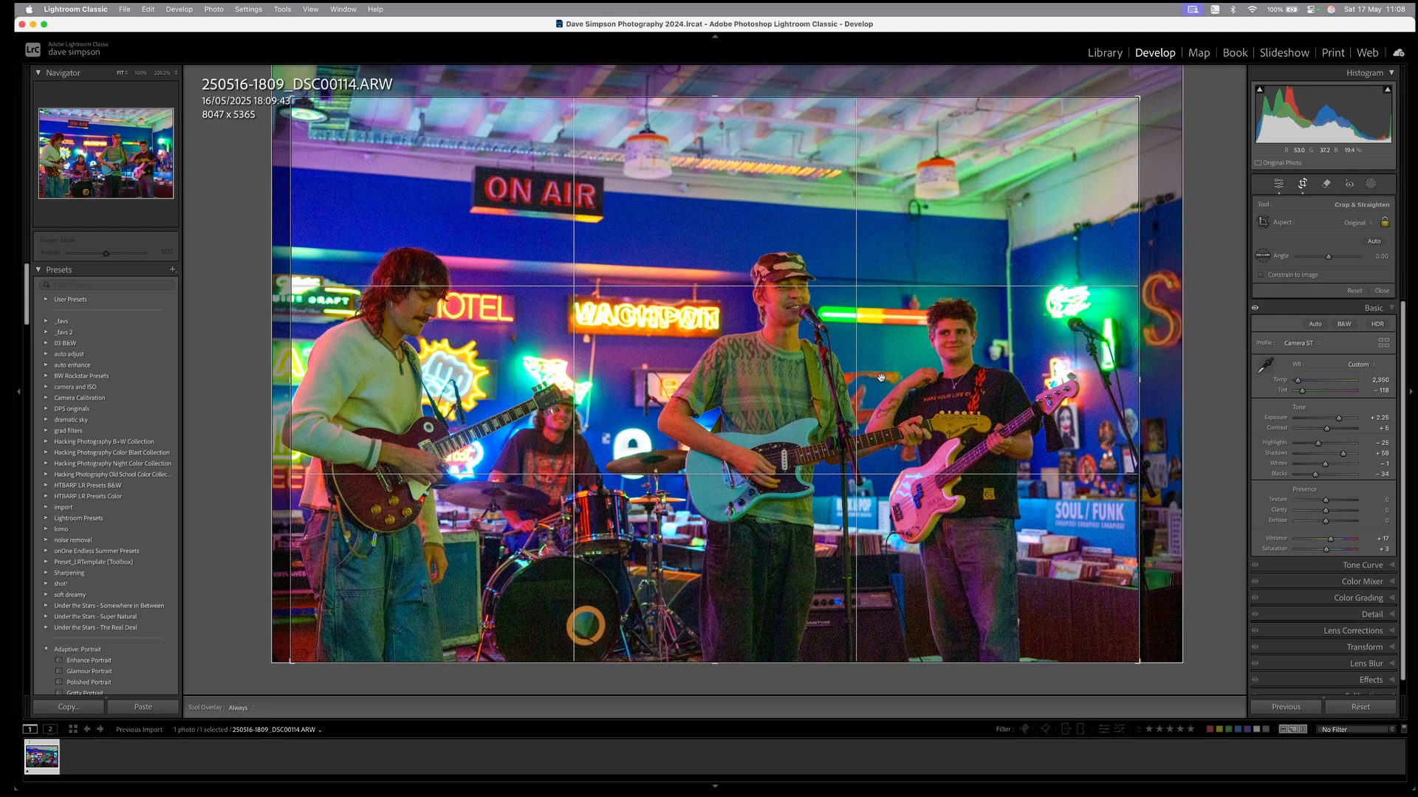
pyautogui.press('Return')
# Set luminance noise reduction to 35 and reapply the crop.
pyautogui.click(1371, 510)
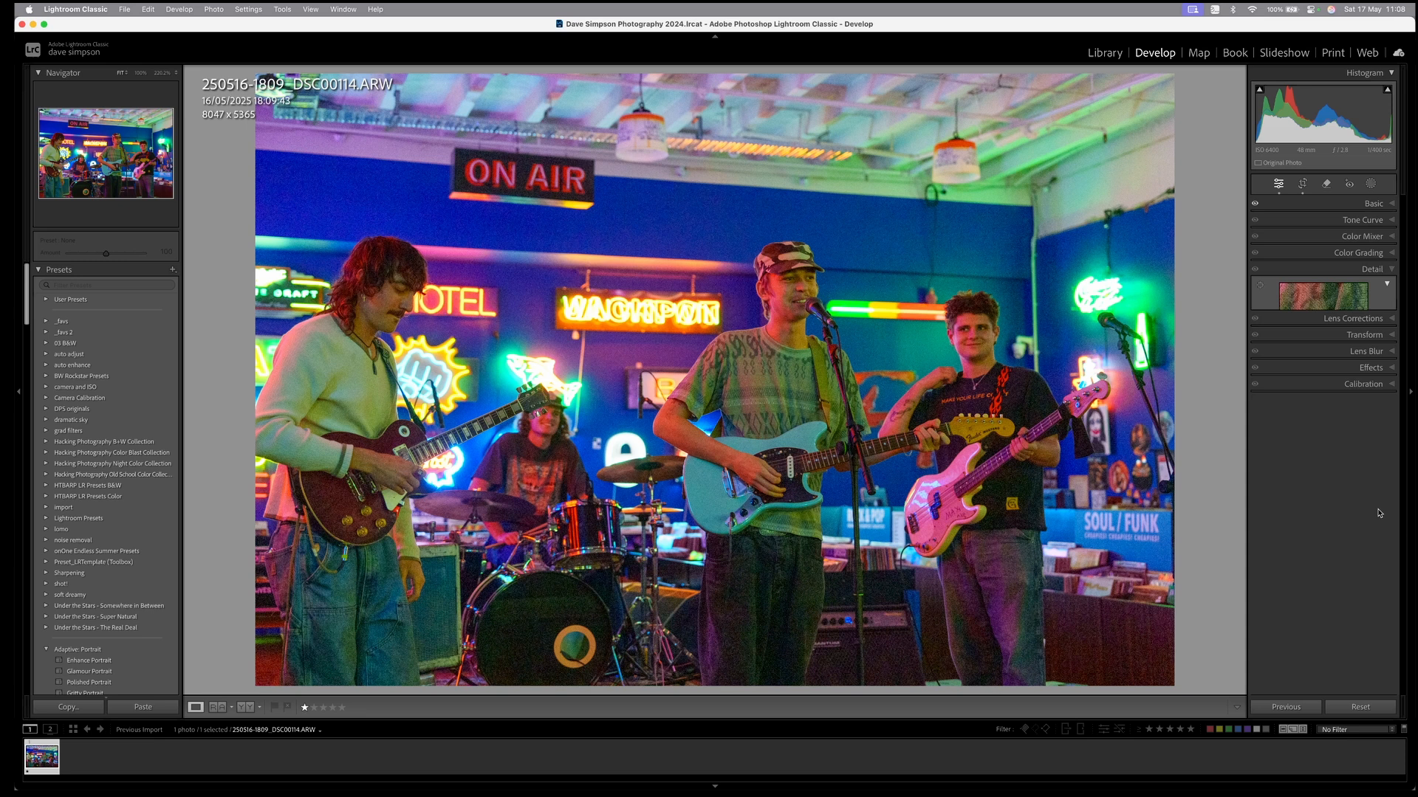
pyautogui.click(1314, 516)
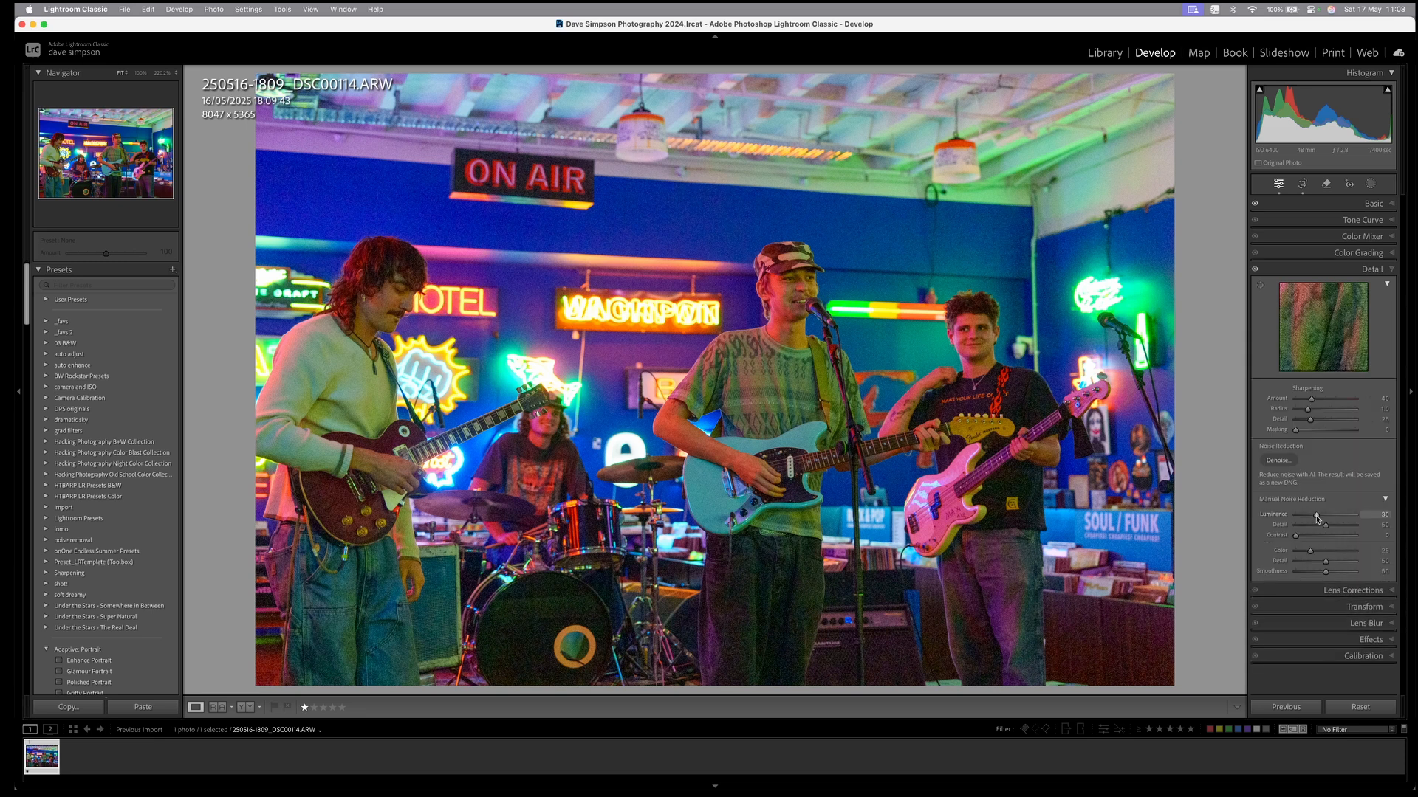
pyautogui.press('r')
pyautogui.press('Return')
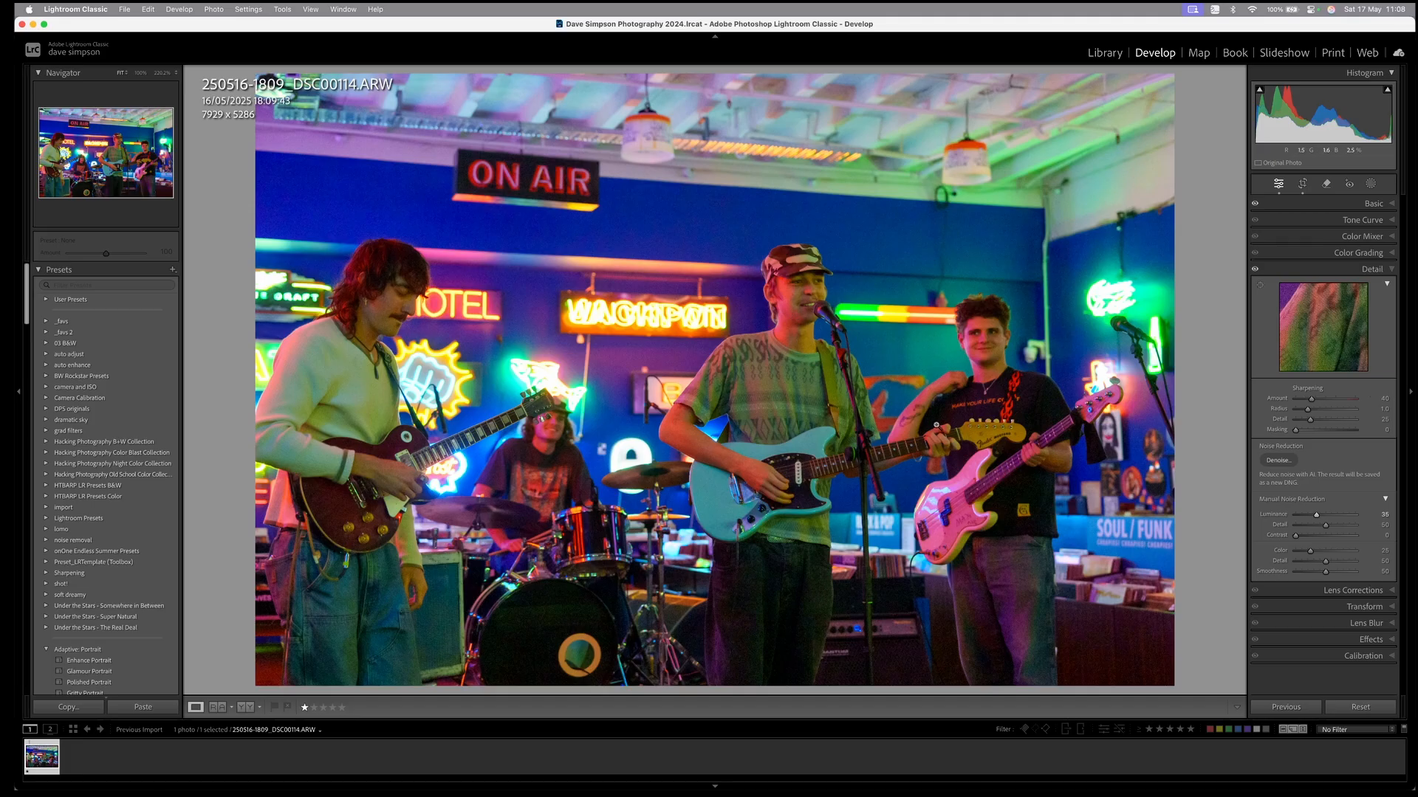
# Export the photo with the 2048 NoWM preset and preview the resulting JPEG.
pyautogui.rightClick(842, 415)
pyautogui.moveTo(897, 713)
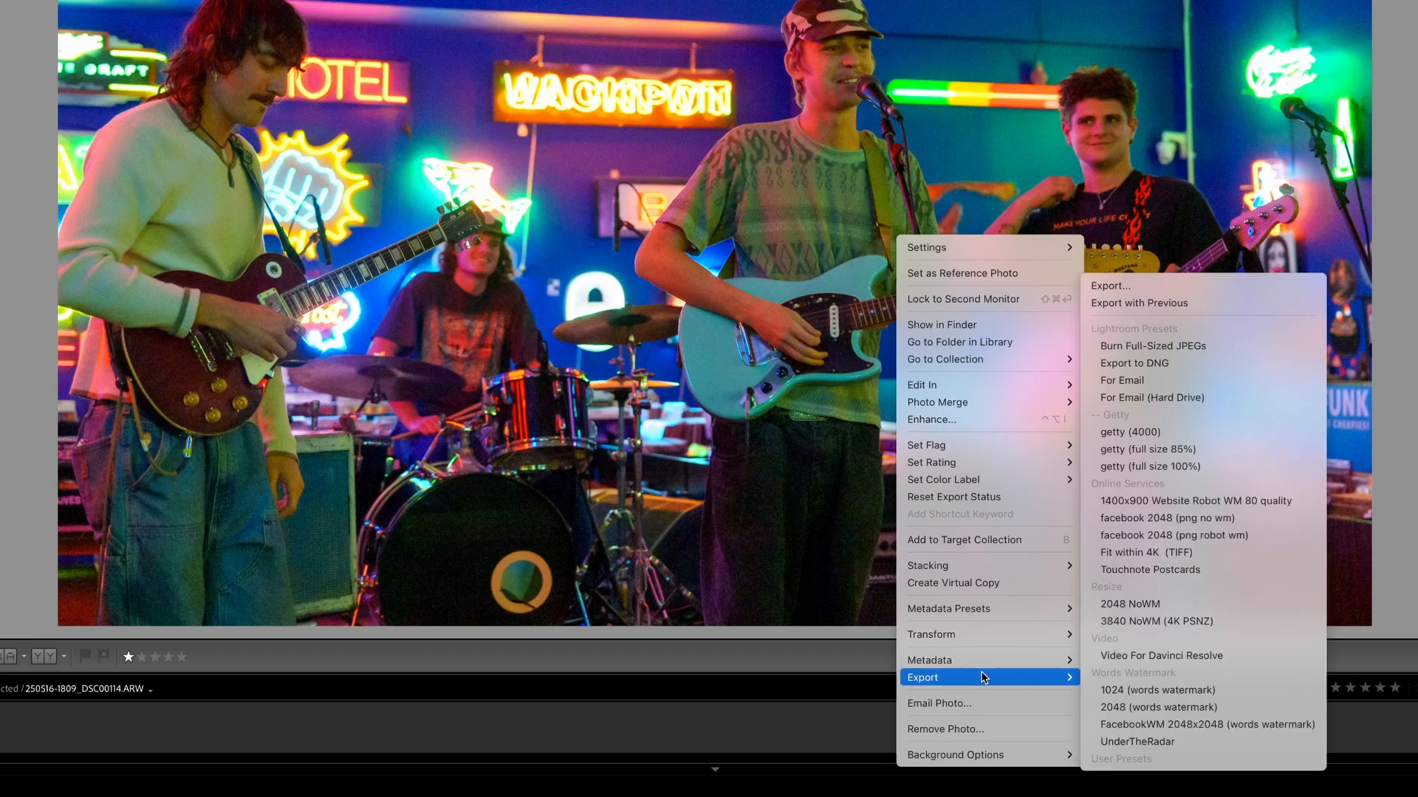
pyautogui.click(1172, 604)
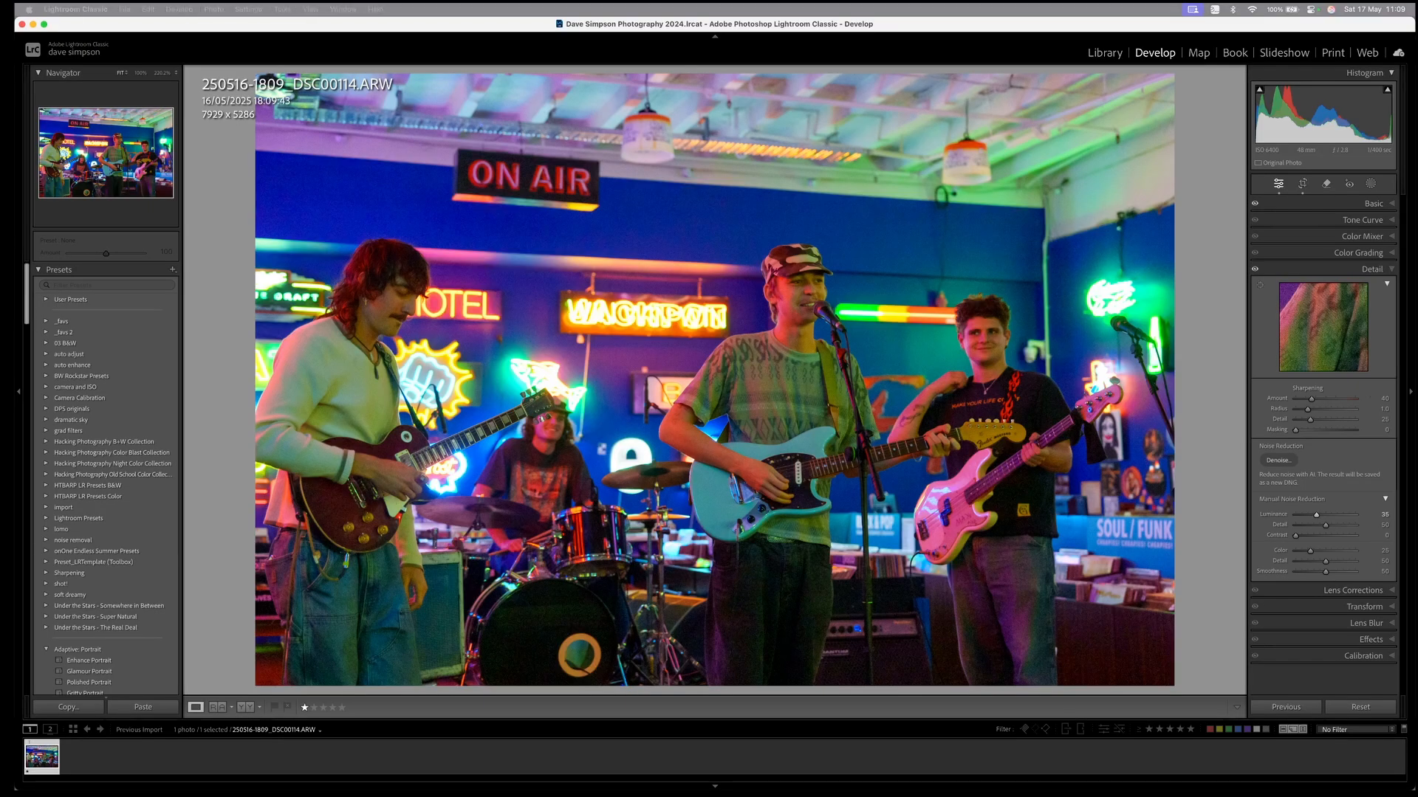
pyautogui.press('space')
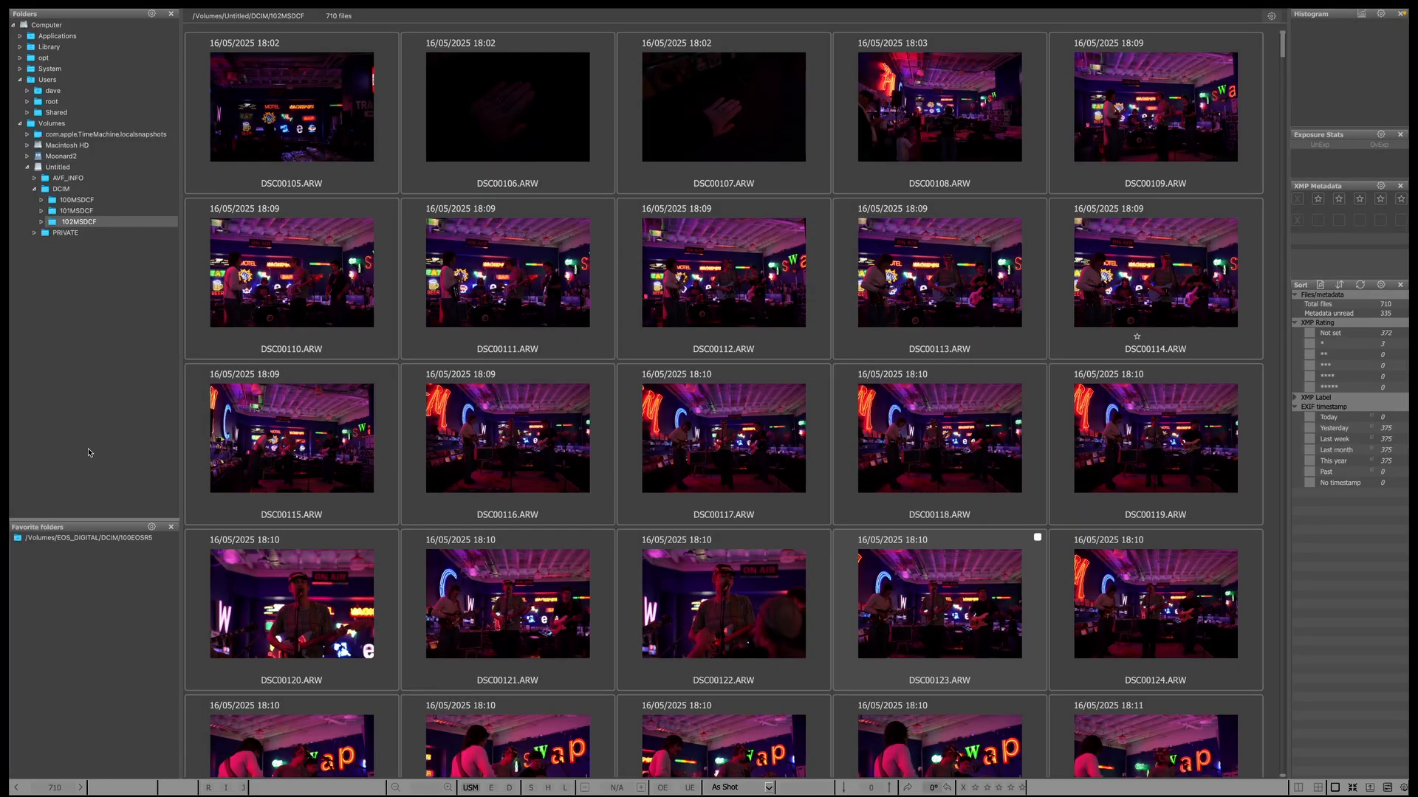
# Open DSC00108 full-size and give one star to DSC00112, DSC00120 and DSC00121.
pyautogui.doubleClick(926, 114)
pyautogui.press('Right')
pyautogui.press('Right')
pyautogui.press('Right')
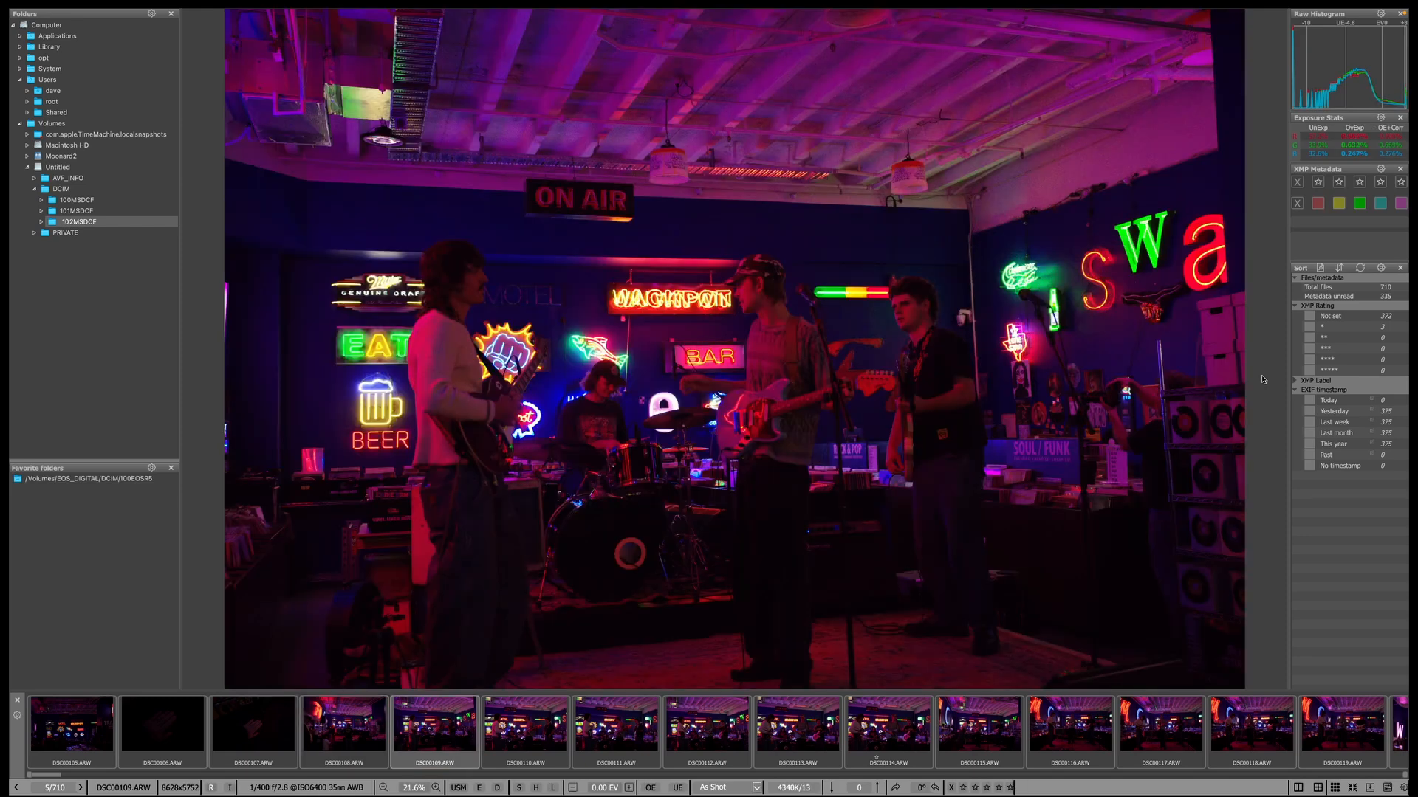
pyautogui.press('Right')
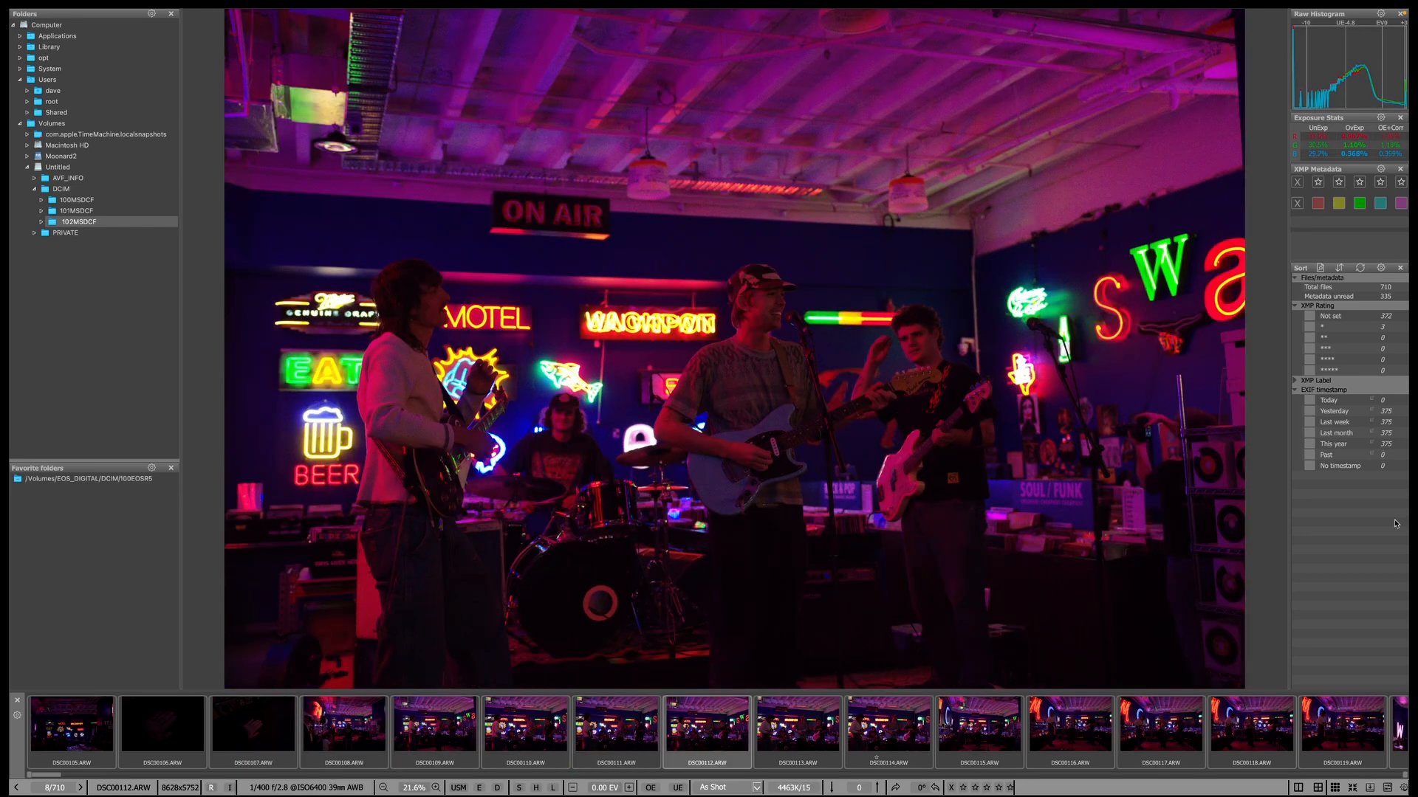
pyautogui.press('1')
pyautogui.press('Right')
pyautogui.press('Right')
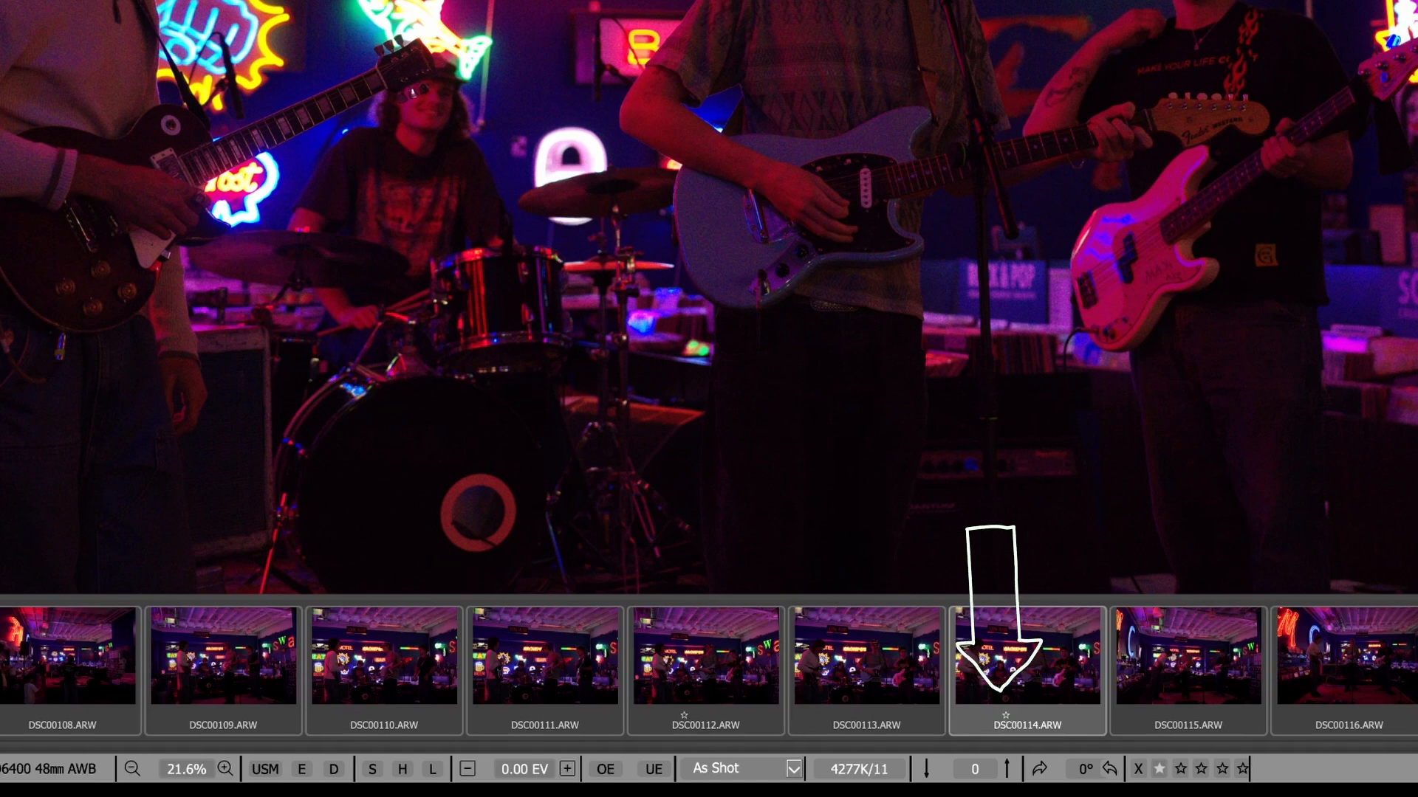
pyautogui.press('Right')
pyautogui.press('Right')
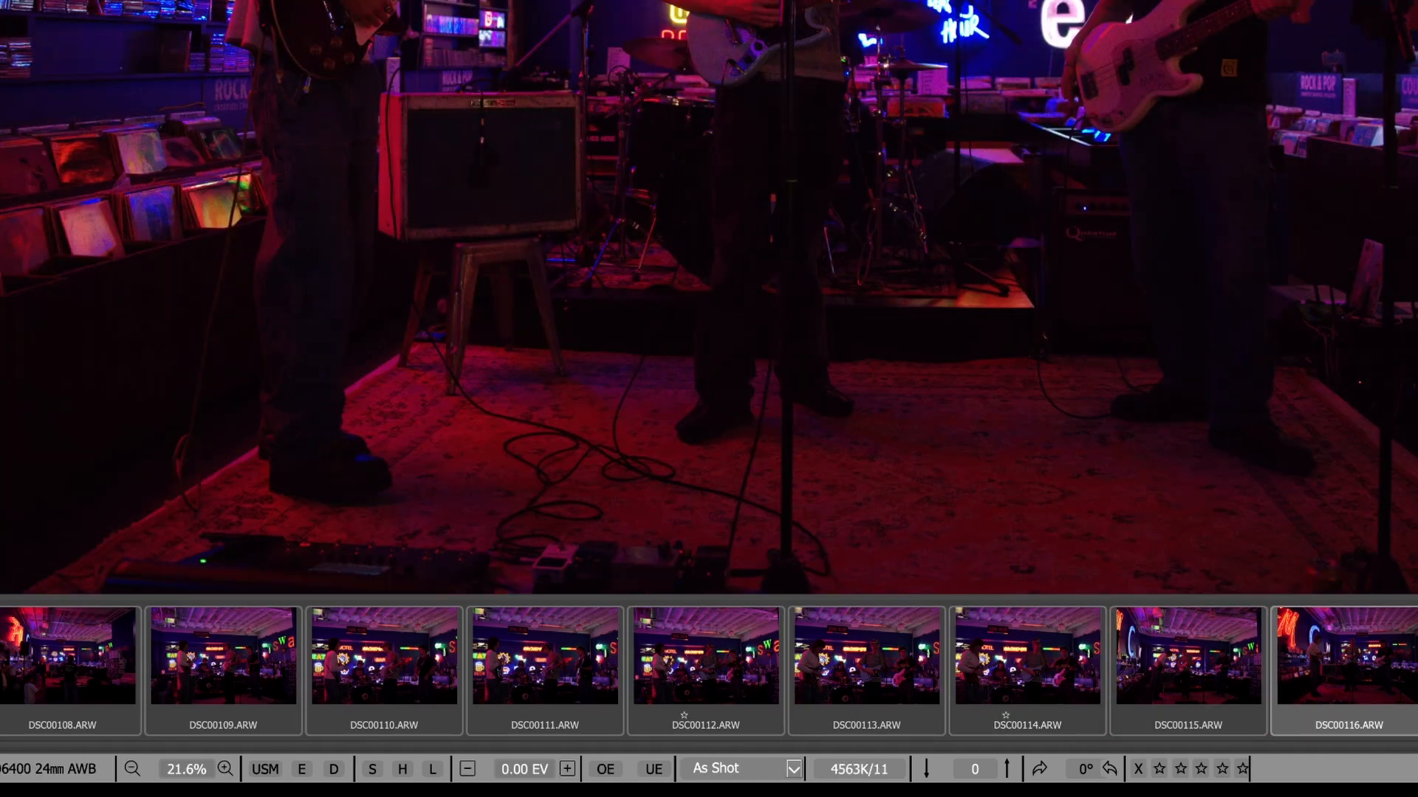
pyautogui.press('Right')
pyautogui.press('Right')
pyautogui.press('Right')
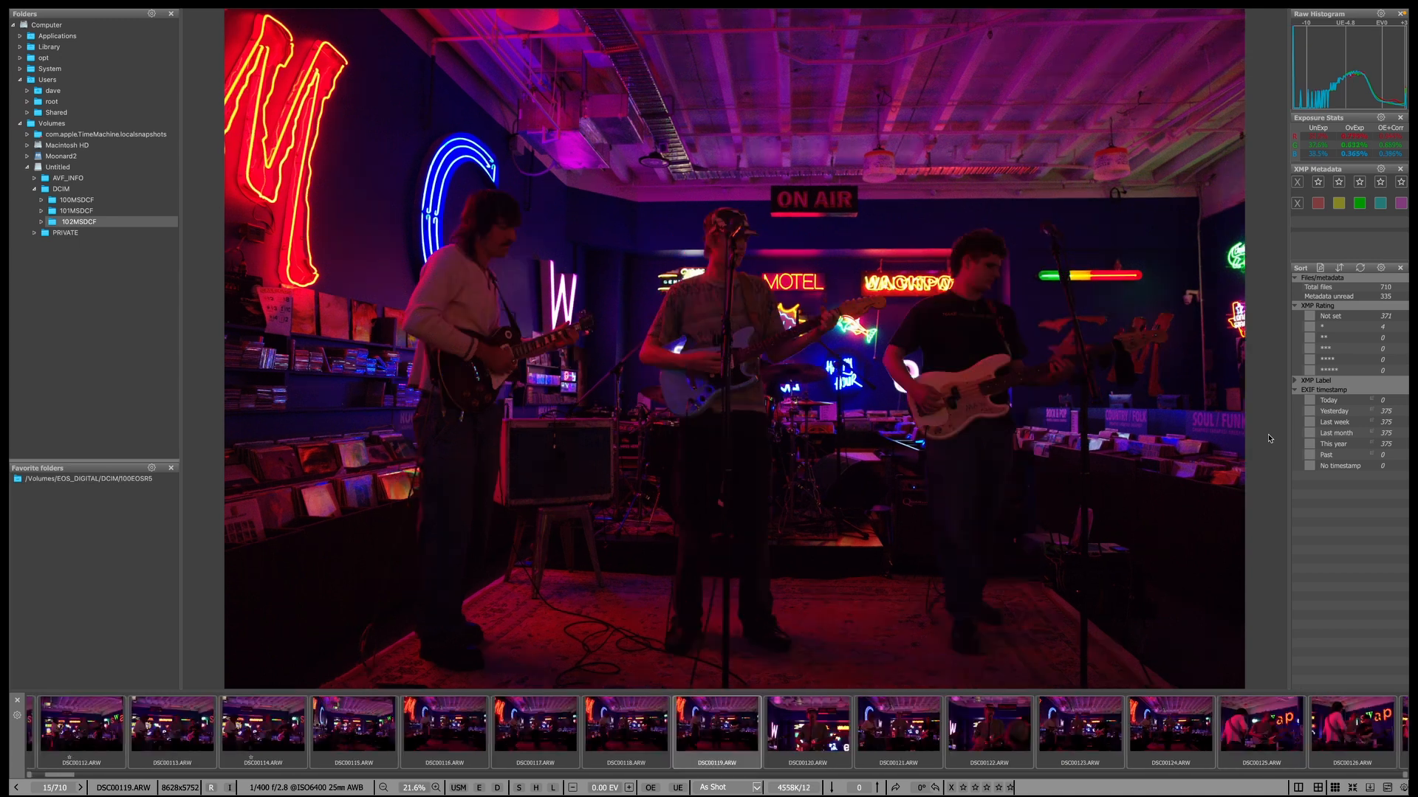
pyautogui.press('Right')
pyautogui.press('Right')
pyautogui.press('Left')
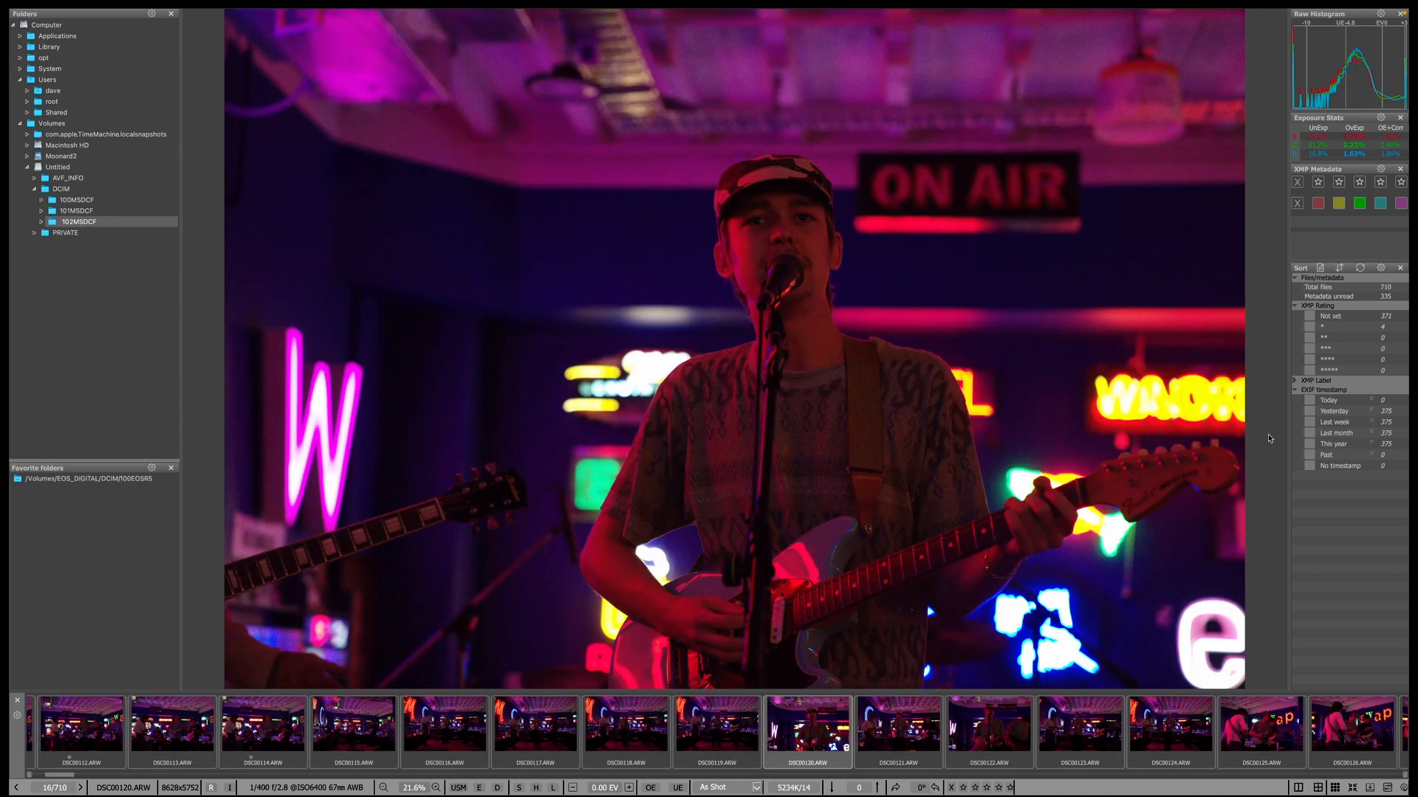
pyautogui.press('1')
pyautogui.press('Right')
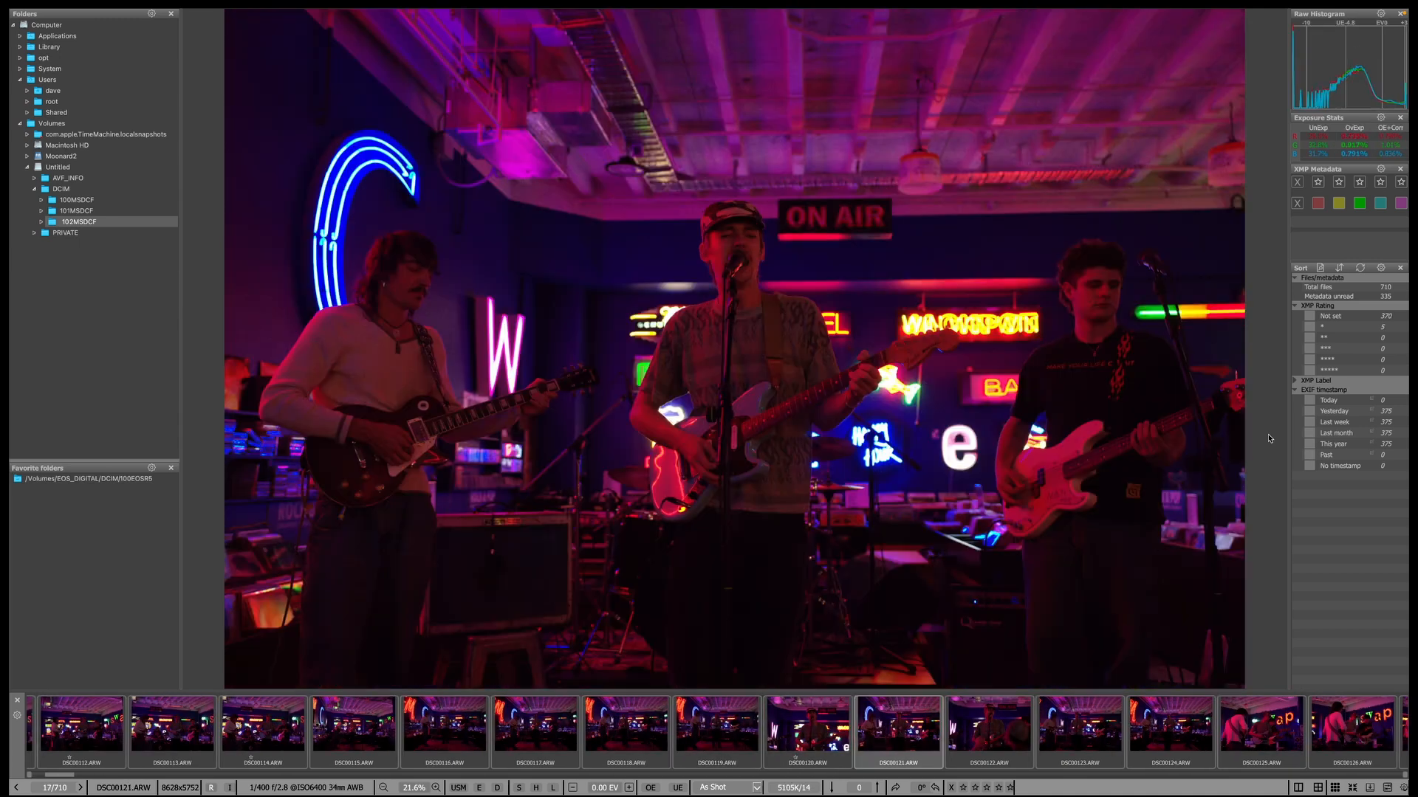
# Review DSC00122 through DSC00146, giving DSC00144 a one-star rating.
pyautogui.press('Right')
pyautogui.press('Left')
pyautogui.press('1')
pyautogui.press('Right')
pyautogui.press('Right')
pyautogui.press('Right')
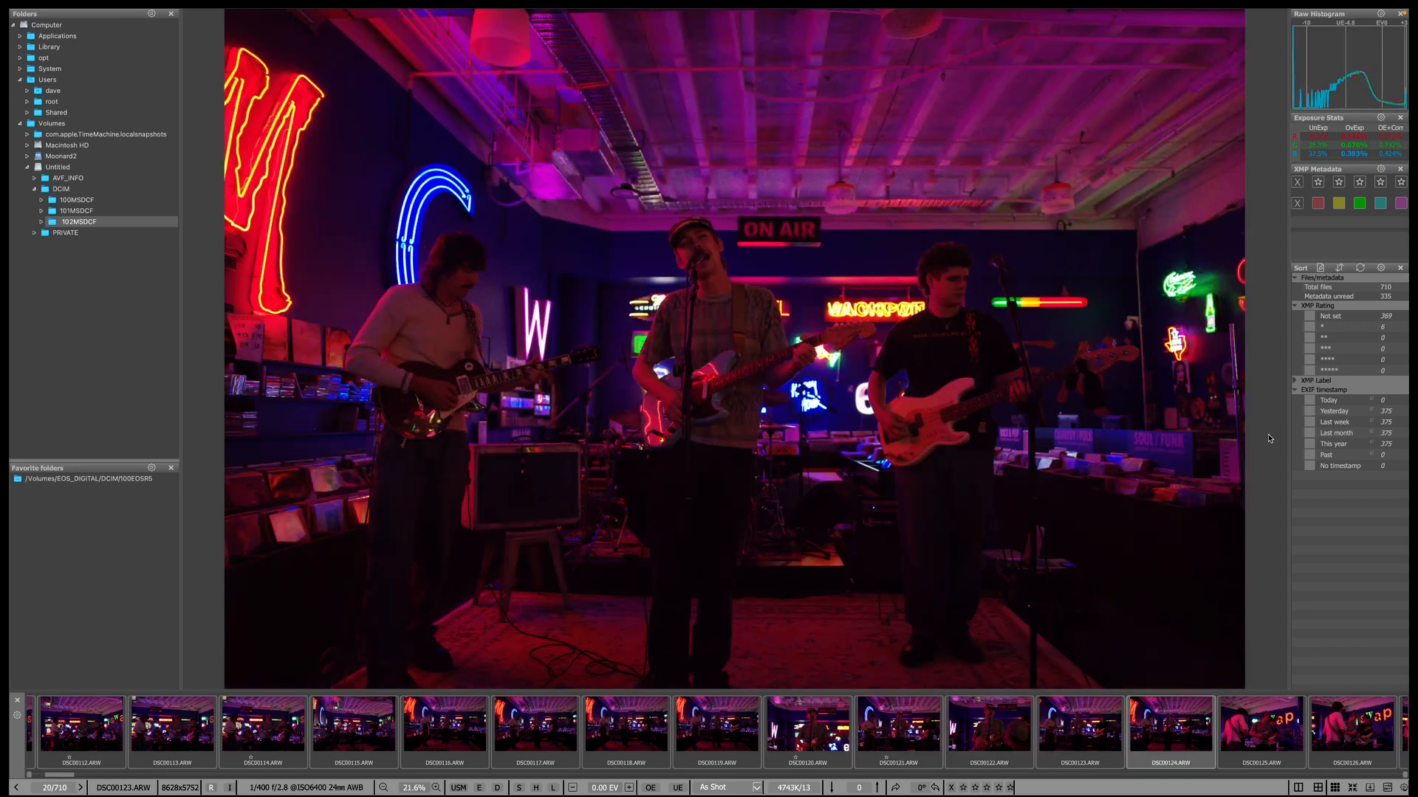
pyautogui.press('Right')
pyautogui.press('Right')
pyautogui.press('Right')
pyautogui.press('Right')
pyautogui.press('Right')
pyautogui.press('Right')
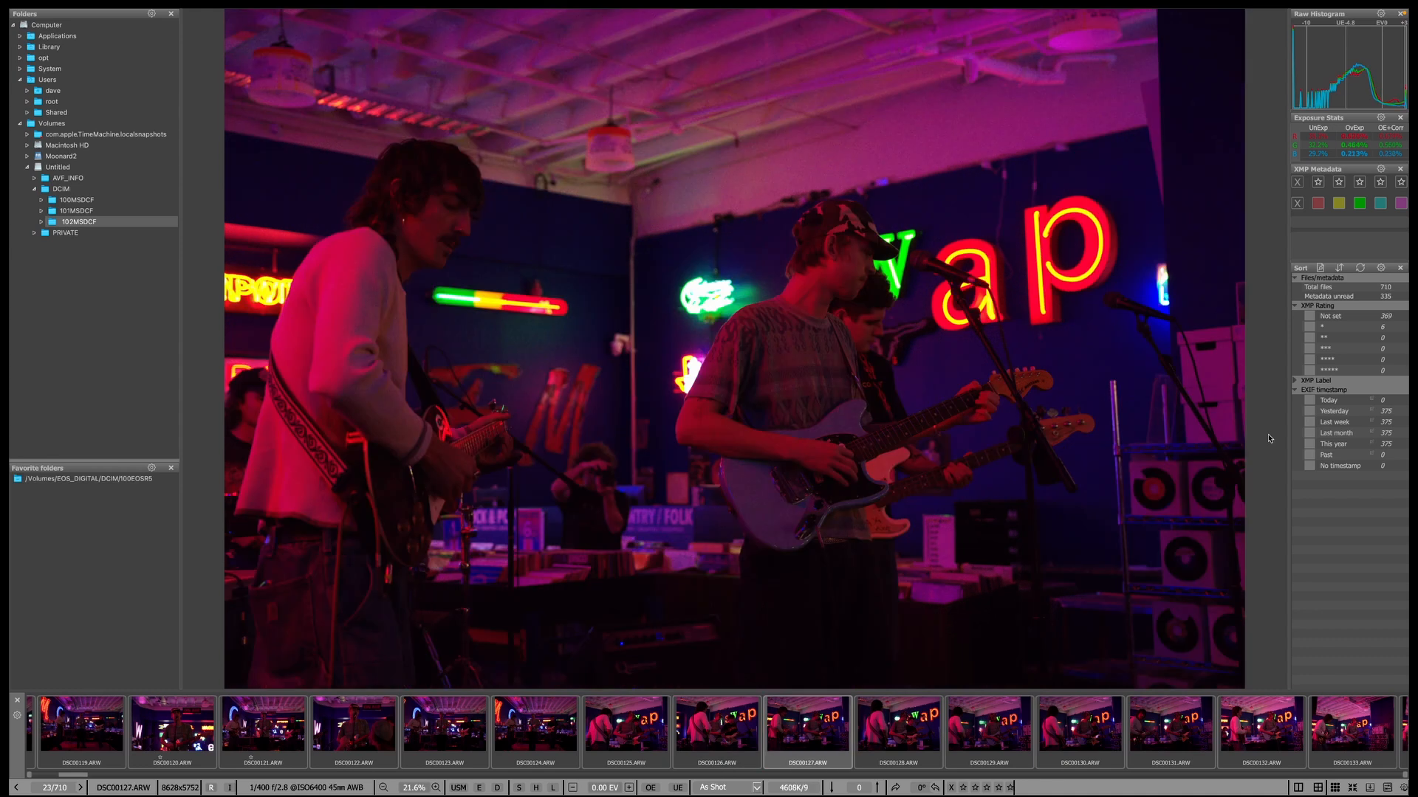
pyautogui.press('Right')
pyautogui.press('Right')
pyautogui.press('Right')
pyautogui.press('Right')
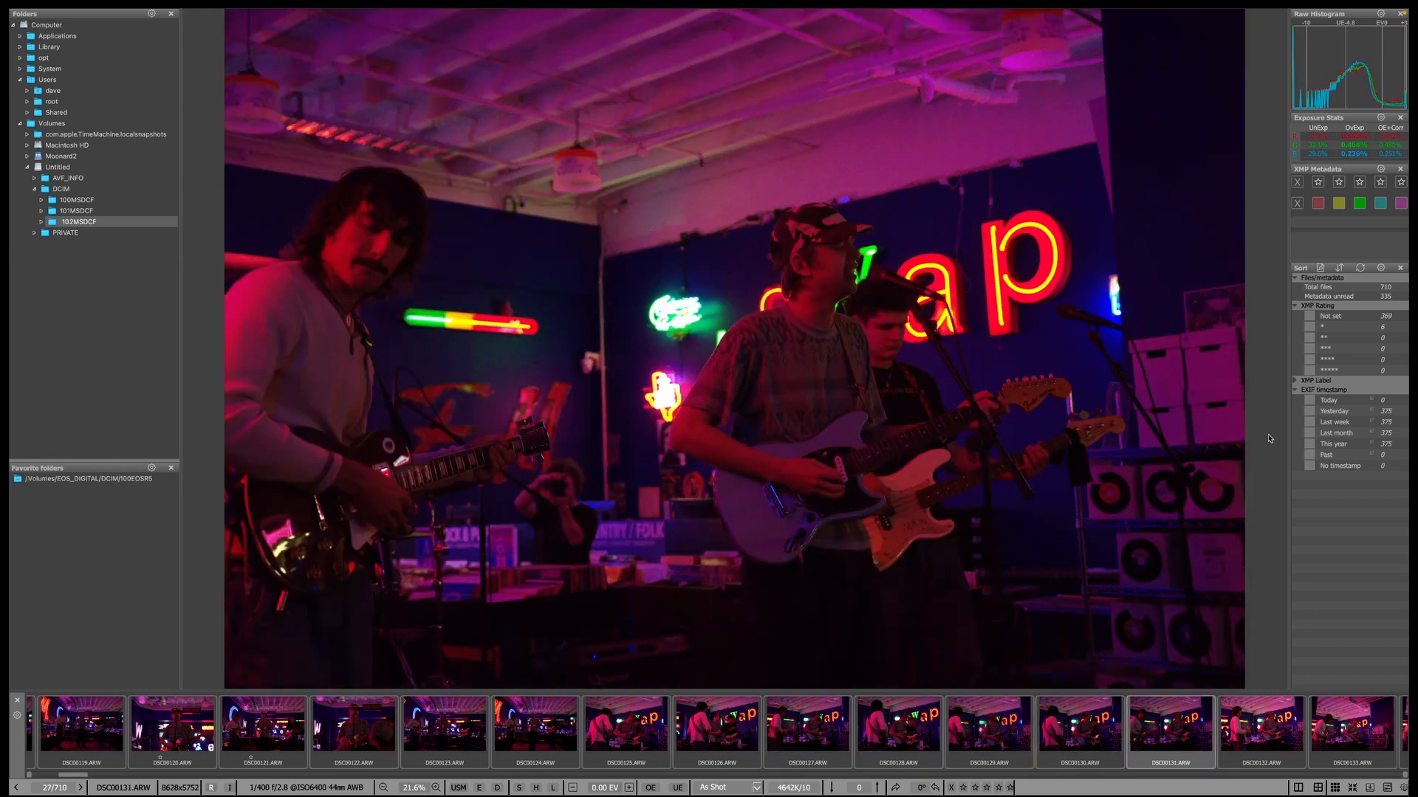
pyautogui.press('Right')
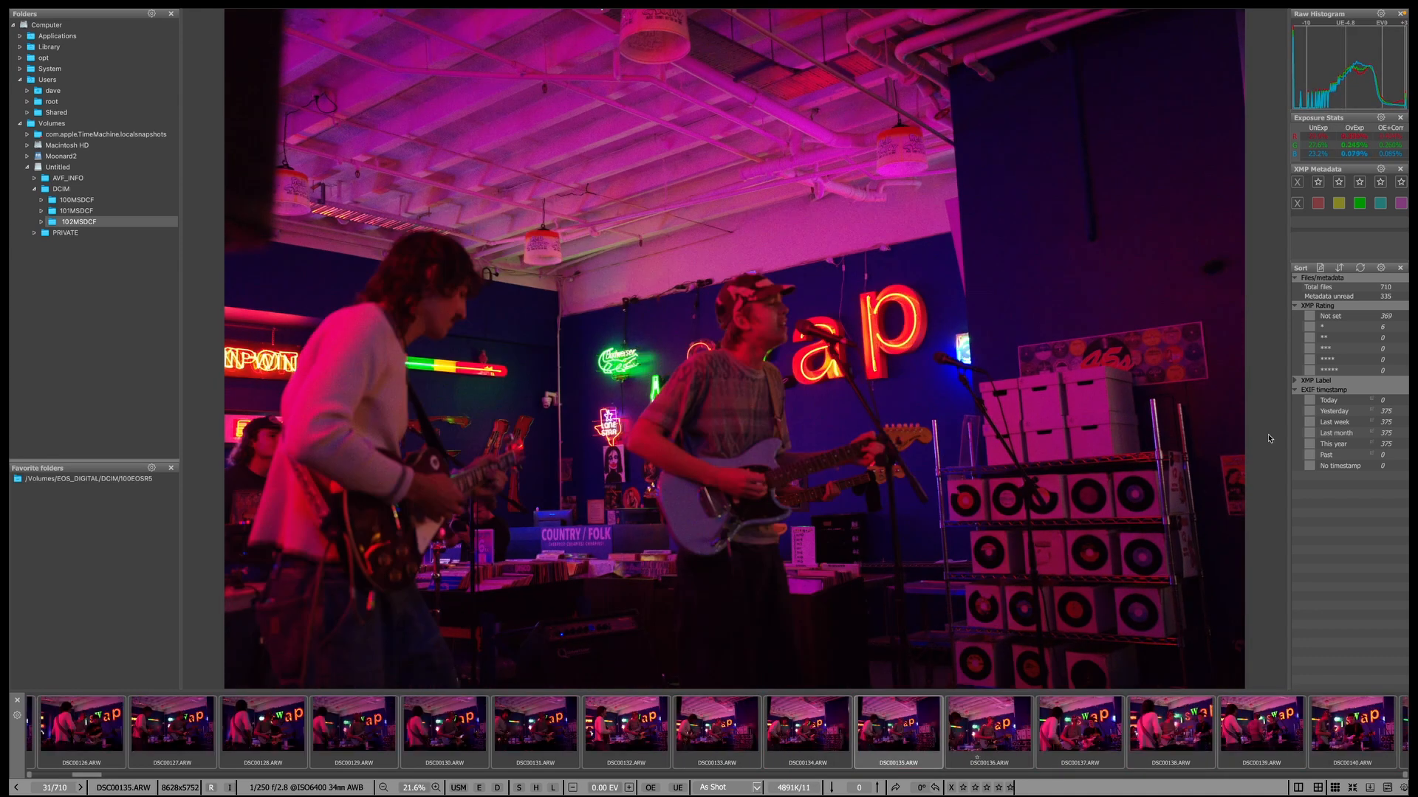
pyautogui.press('Right')
pyautogui.press('Right')
pyautogui.press('Right')
pyautogui.press('Right')
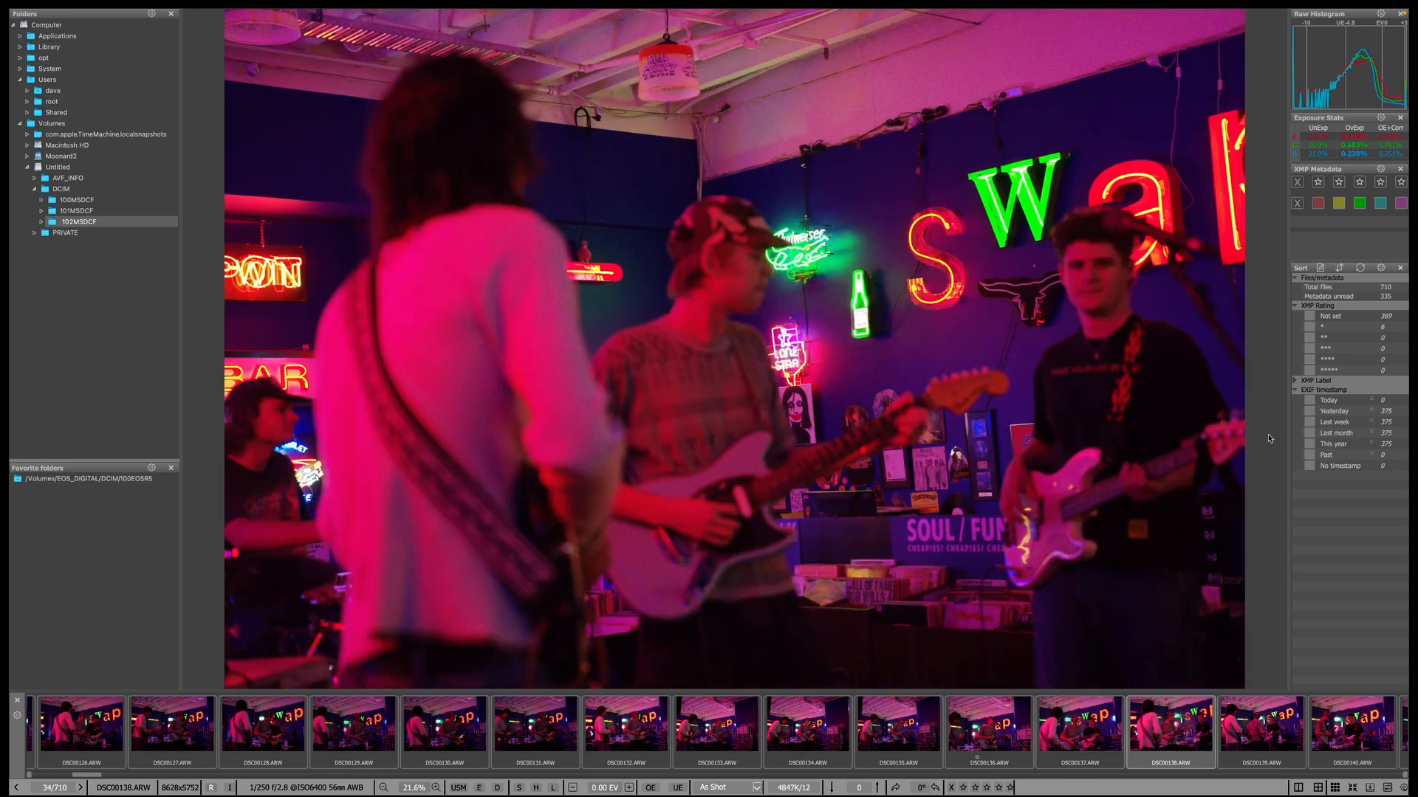
pyautogui.press('Right')
pyautogui.press('Right')
pyautogui.press('Right')
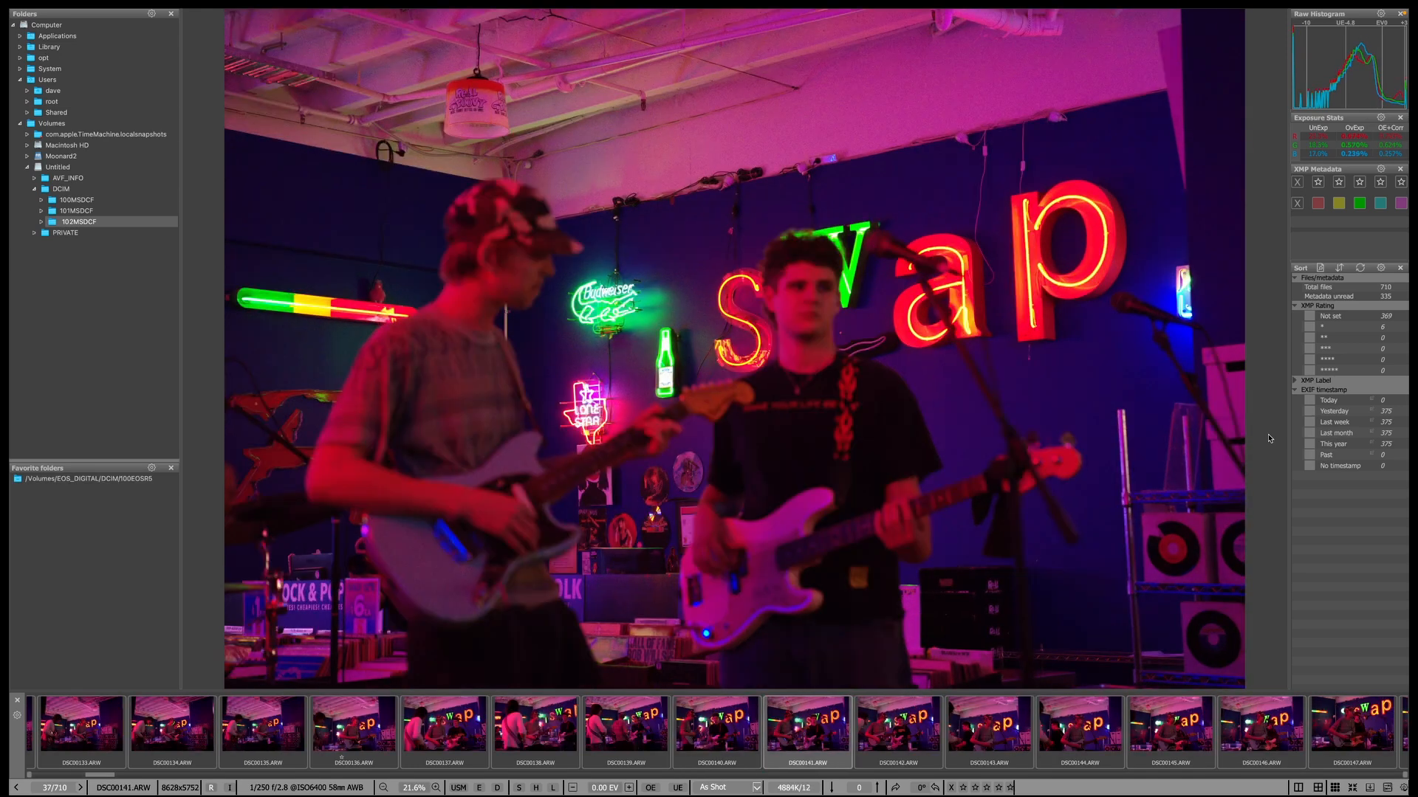
pyautogui.press('Right')
pyautogui.press('Right')
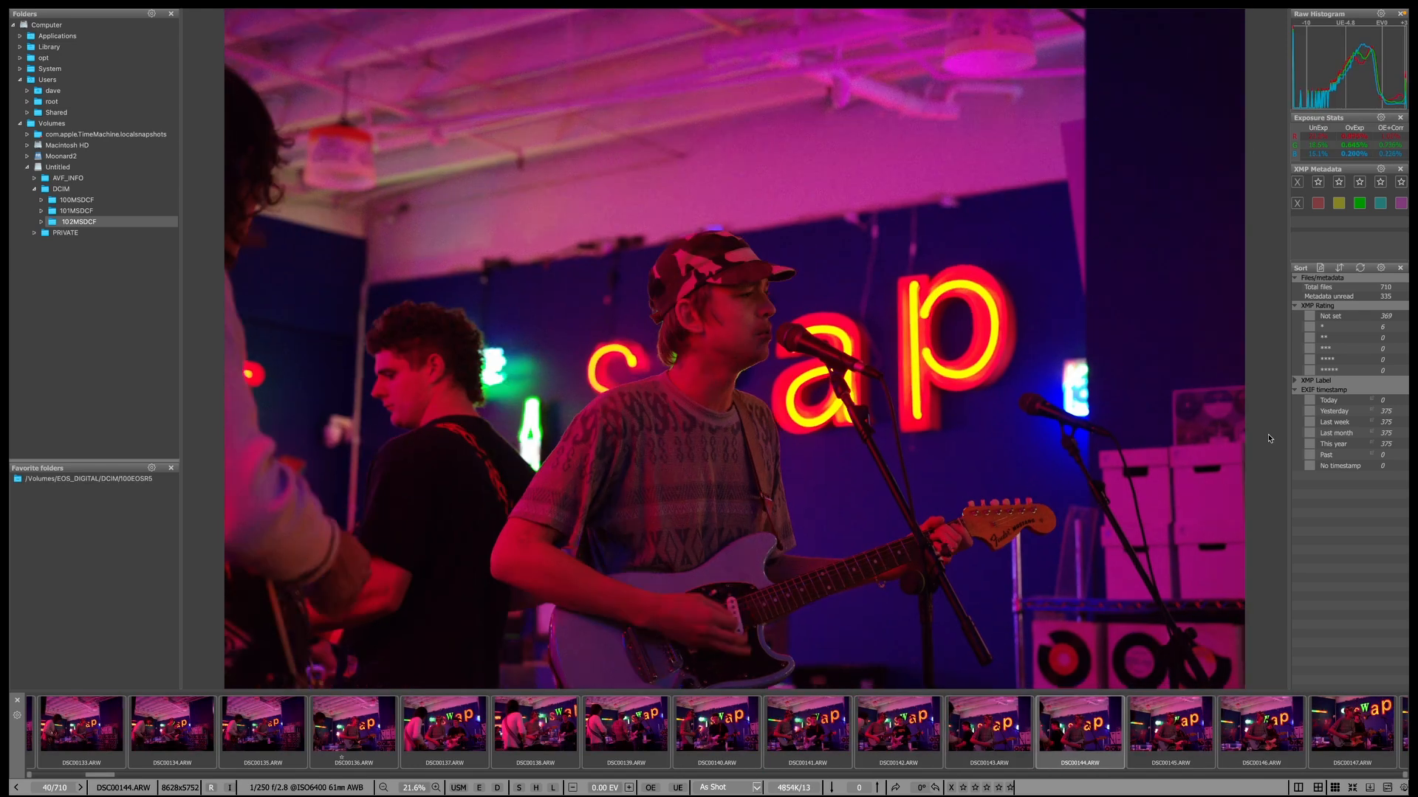
pyautogui.press('1')
pyautogui.press('Right')
pyautogui.press('Right')
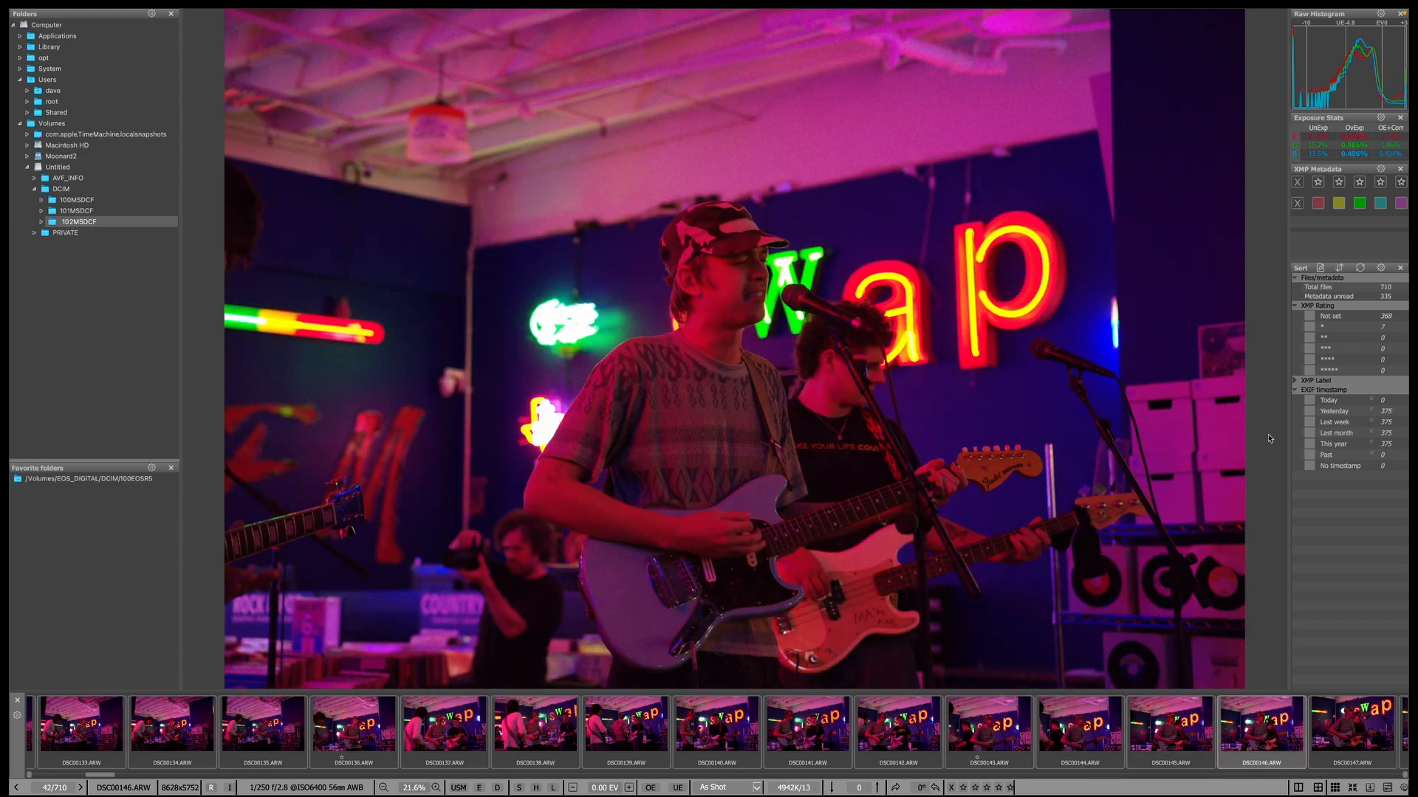
pyautogui.press('Right')
pyautogui.press('Right')
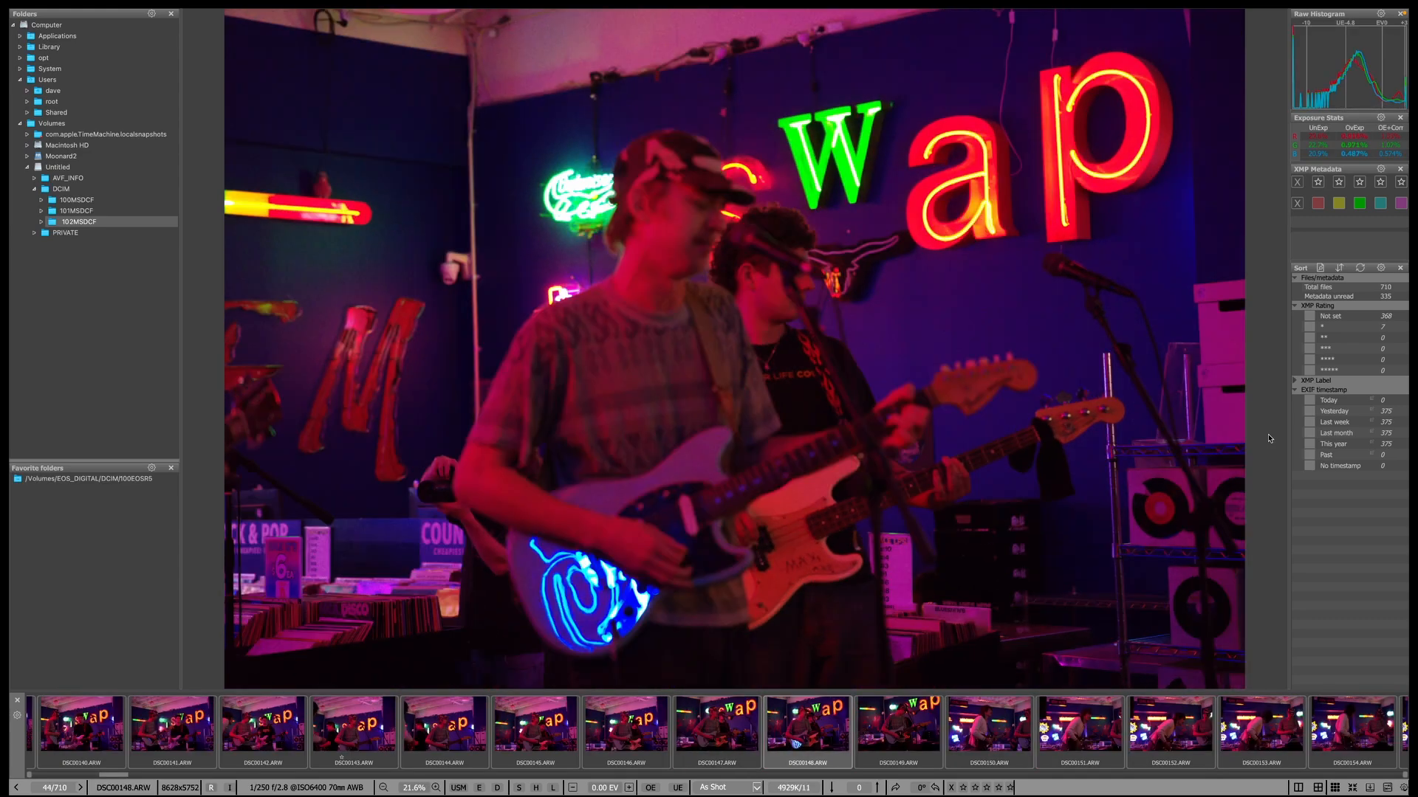
# Step on from DSC00152, one-starring DSC00166, DSC00168 and DSC00181.
pyautogui.press('Right')
pyautogui.press('Right')
pyautogui.press('Right')
pyautogui.press('Right')
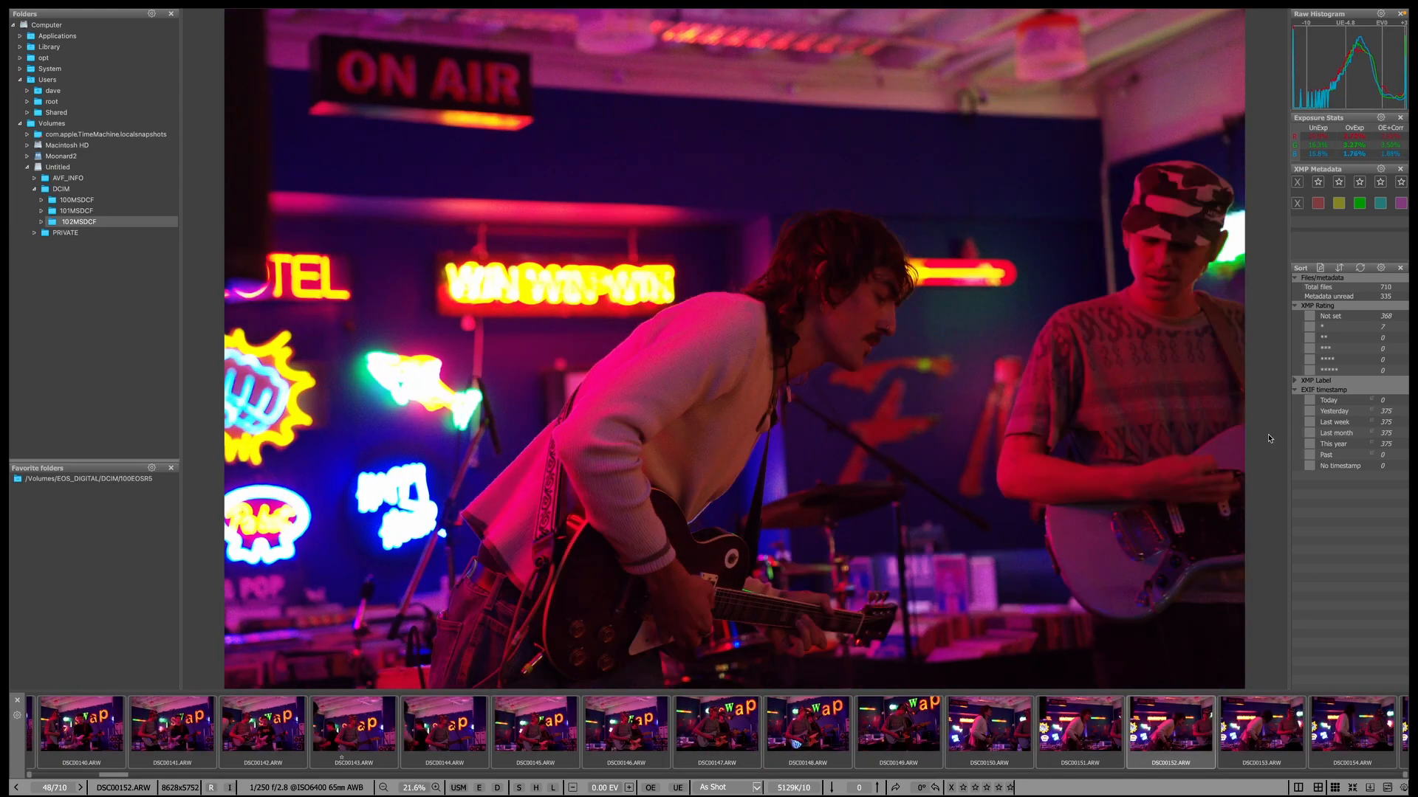
pyautogui.press('Right')
pyautogui.press('Right')
pyautogui.press('Right')
pyautogui.press('Right')
pyautogui.press('Right')
pyautogui.press('Right')
pyautogui.press('Right')
pyautogui.press('Right')
pyautogui.press('Right')
pyautogui.press('Right')
pyautogui.press('Right')
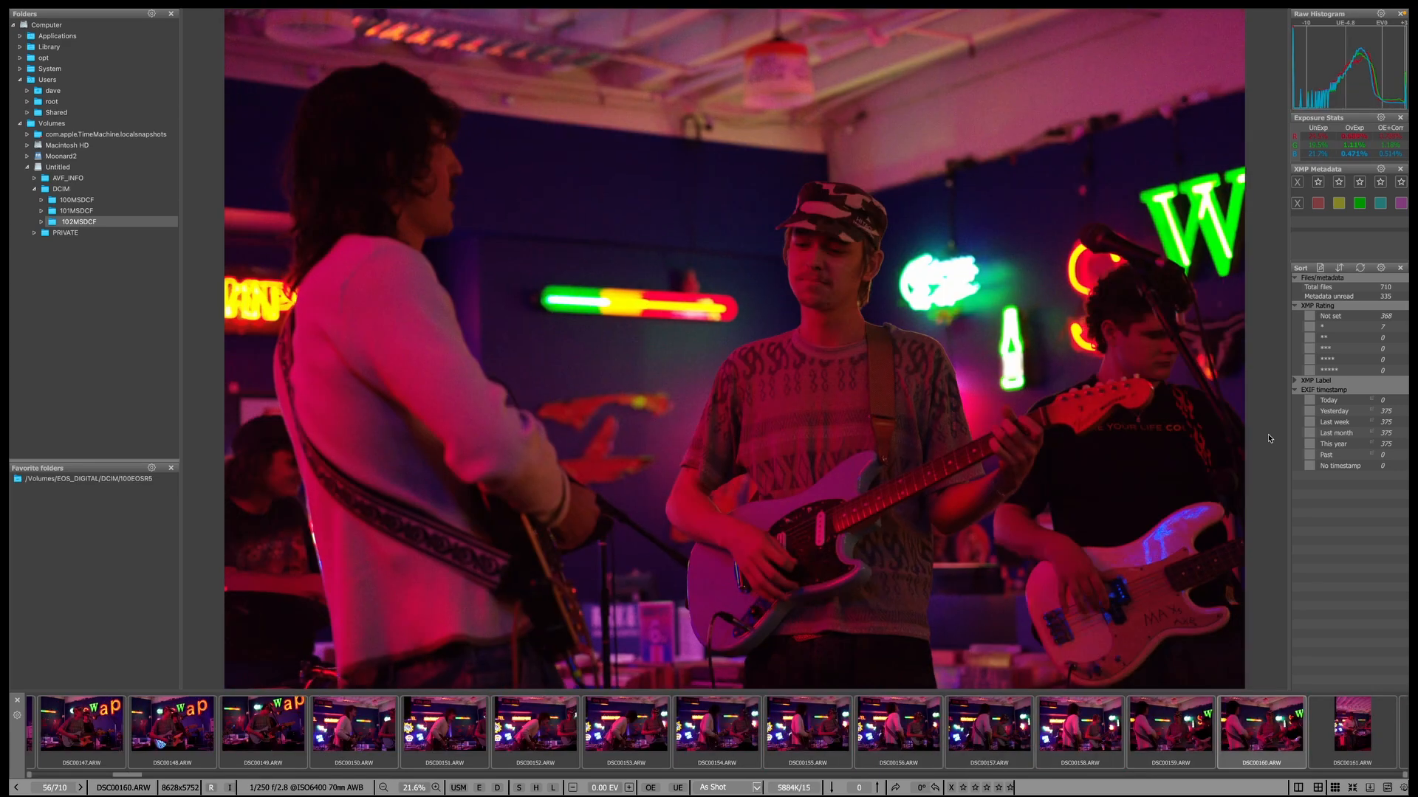
pyautogui.press('Right')
pyautogui.press('Right')
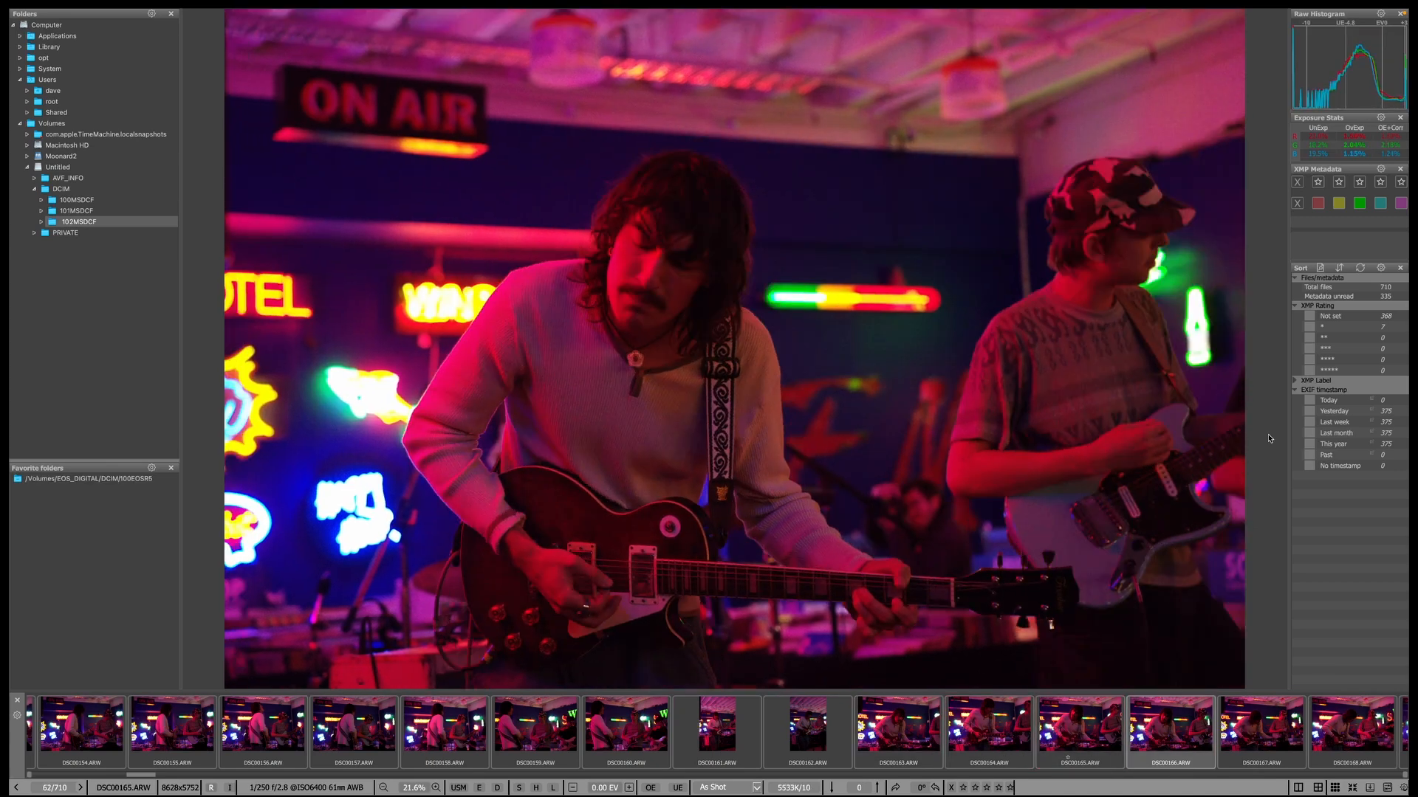
pyautogui.press('Right')
pyautogui.press('1')
pyautogui.press('Right')
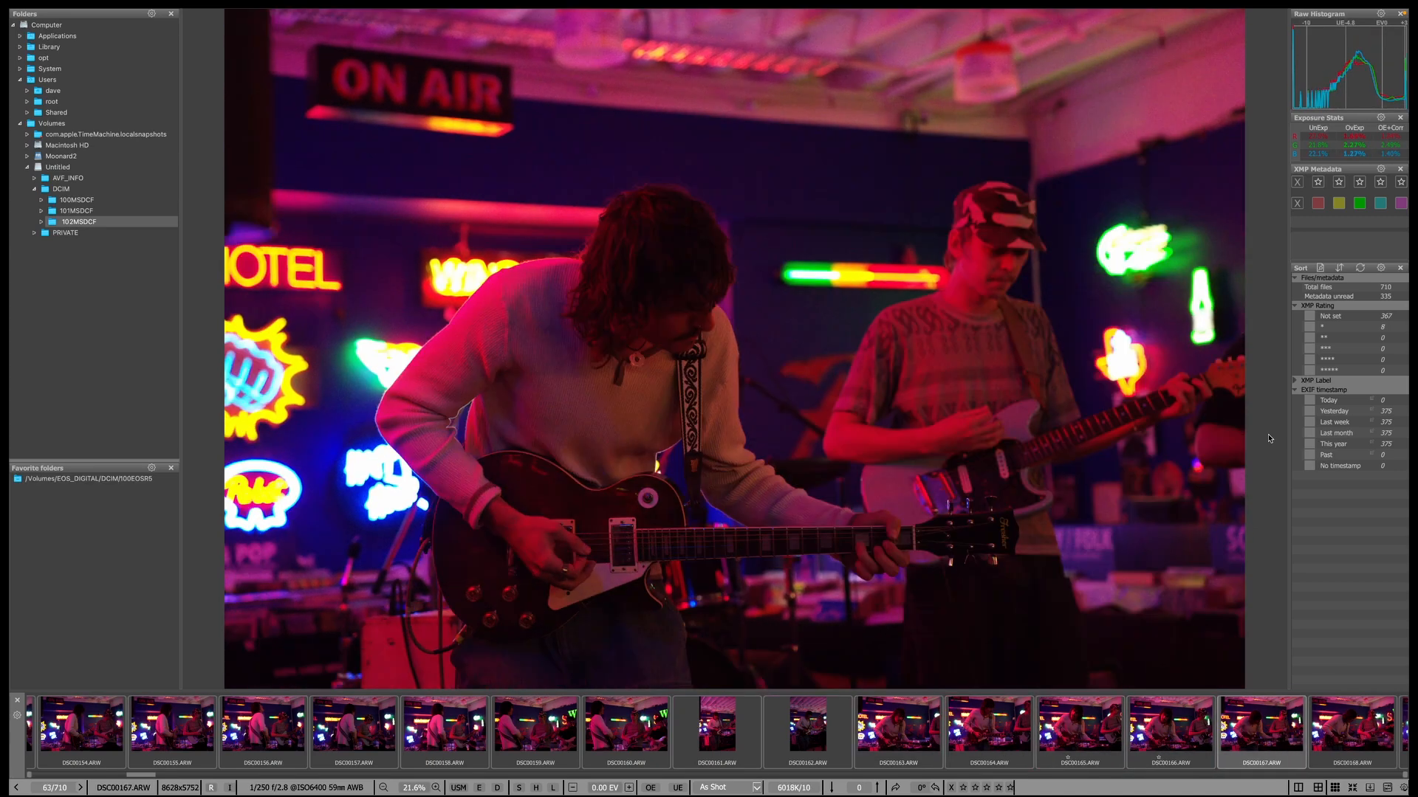
pyautogui.press('Right')
pyautogui.press('1')
pyautogui.press('Right')
pyautogui.press('Right')
pyautogui.press('Right')
pyautogui.press('Right')
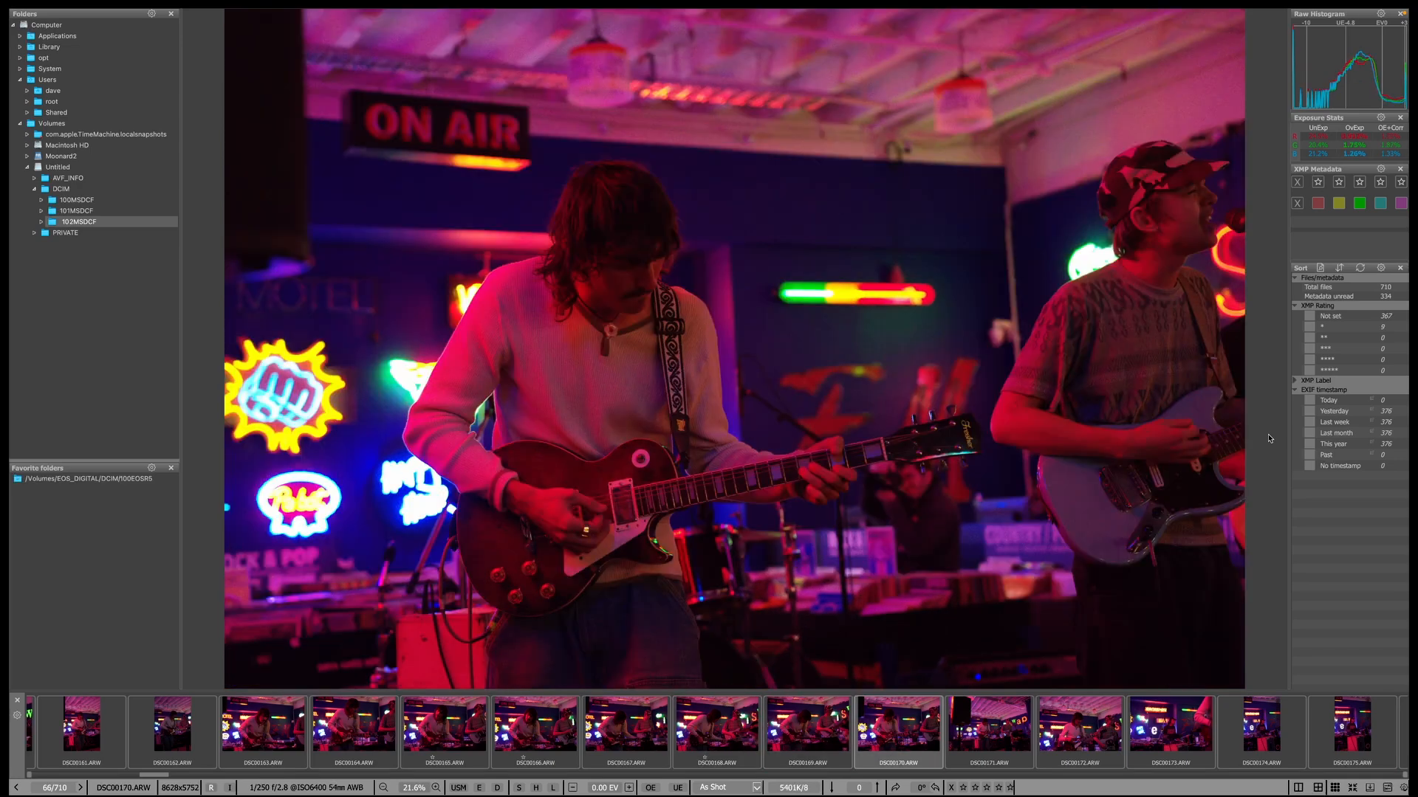
pyautogui.press('Right')
pyautogui.press('Right')
pyautogui.press('Right')
pyautogui.press('Right')
pyautogui.press('Right')
pyautogui.press('Right')
pyautogui.press('Right')
pyautogui.press('Right')
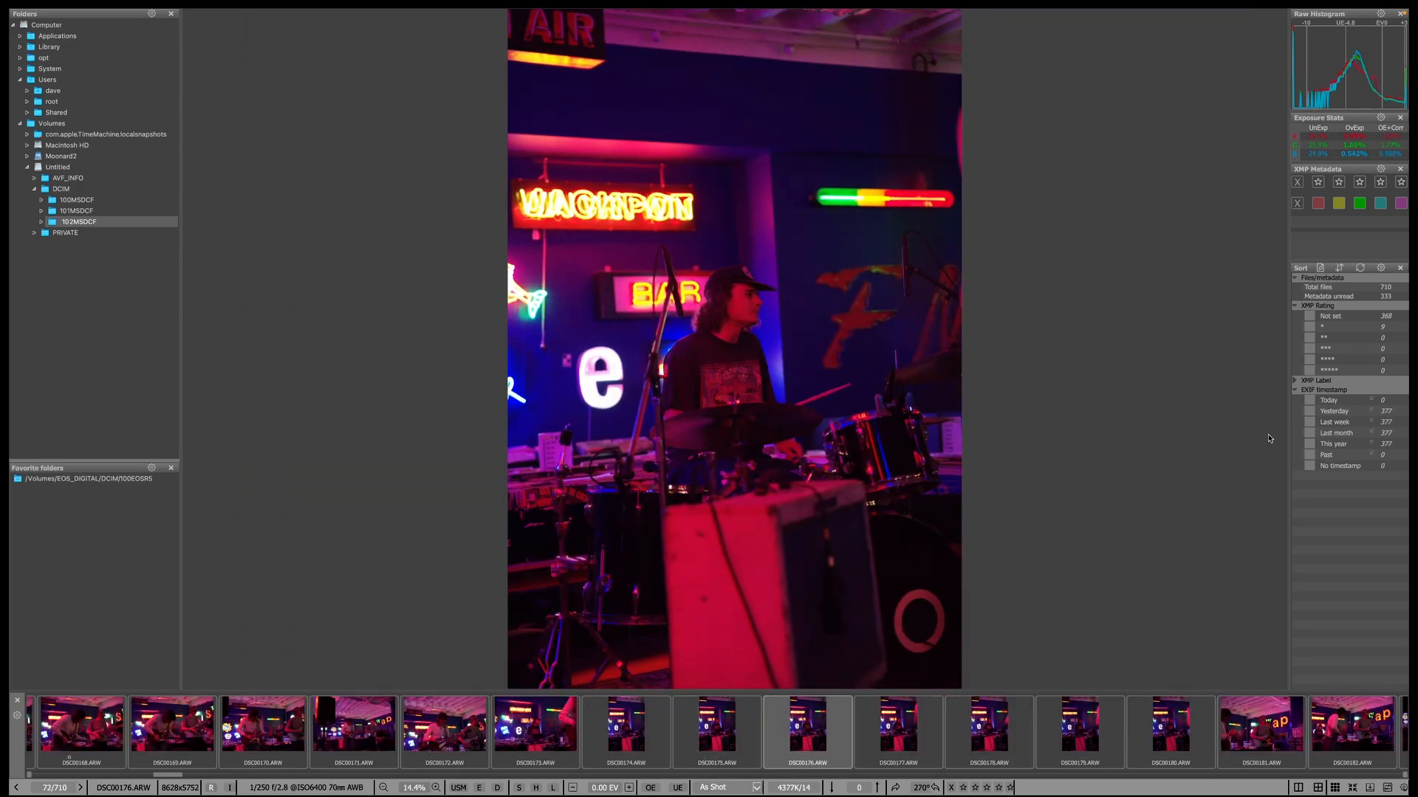
pyautogui.press('Right')
# Review DSC00188 through DSC00207, one-starring DSC00201, DSC00204 and DSC00207.
pyautogui.press('Right')
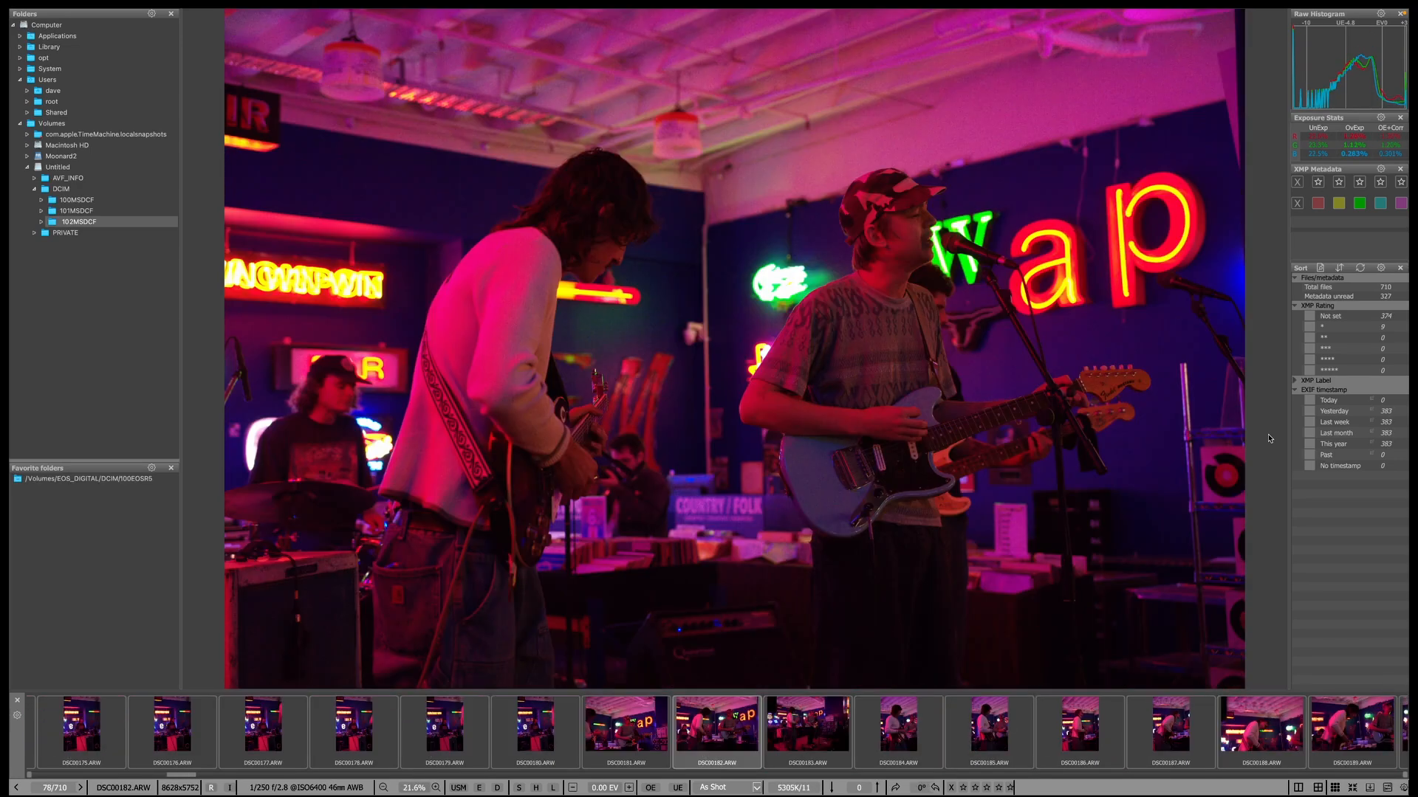
pyautogui.press('Left')
pyautogui.press('1')
pyautogui.press('Right')
pyautogui.press('Right')
pyautogui.press('Right')
pyautogui.press('Right')
pyautogui.press('Right')
pyautogui.press('Right')
pyautogui.press('Right')
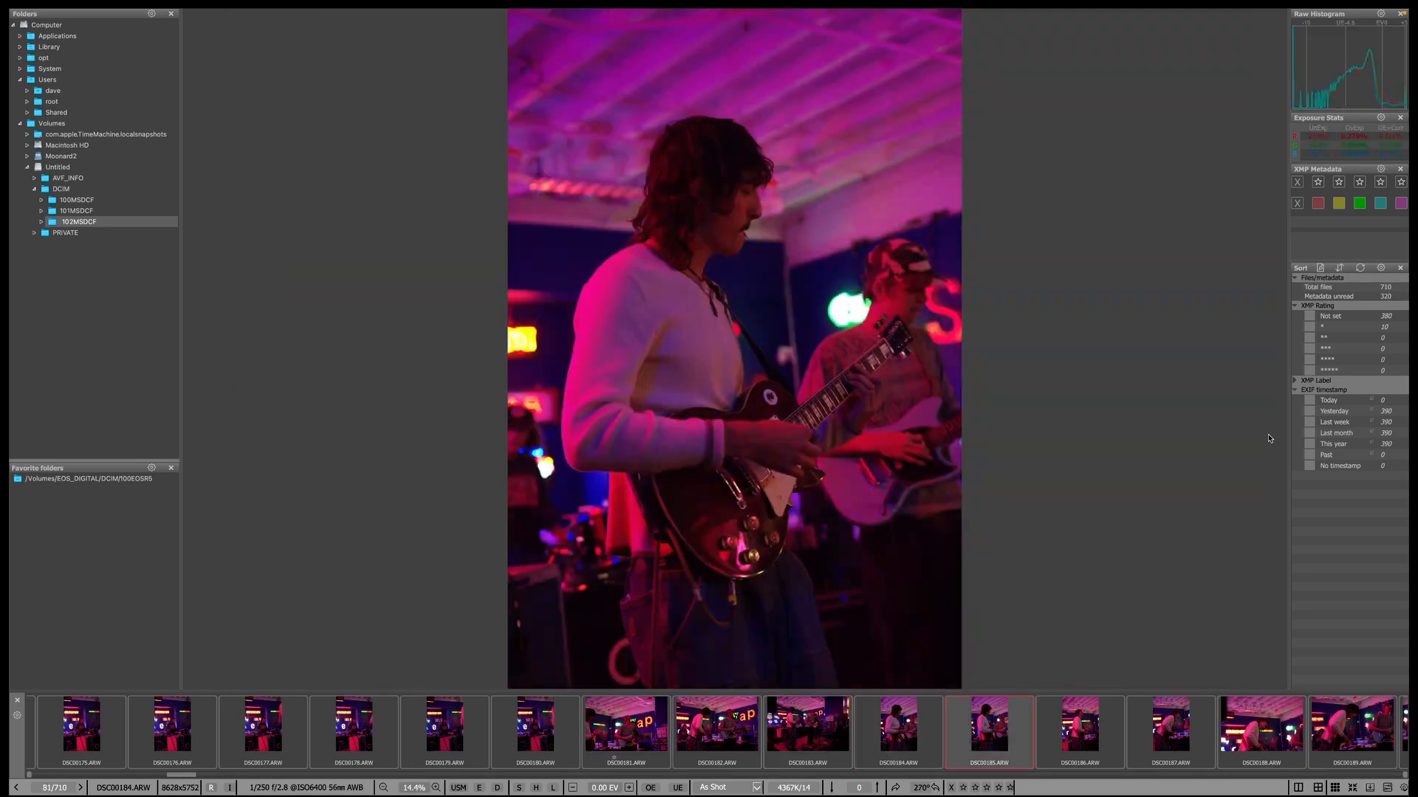
pyautogui.press('Right')
pyautogui.press('Left')
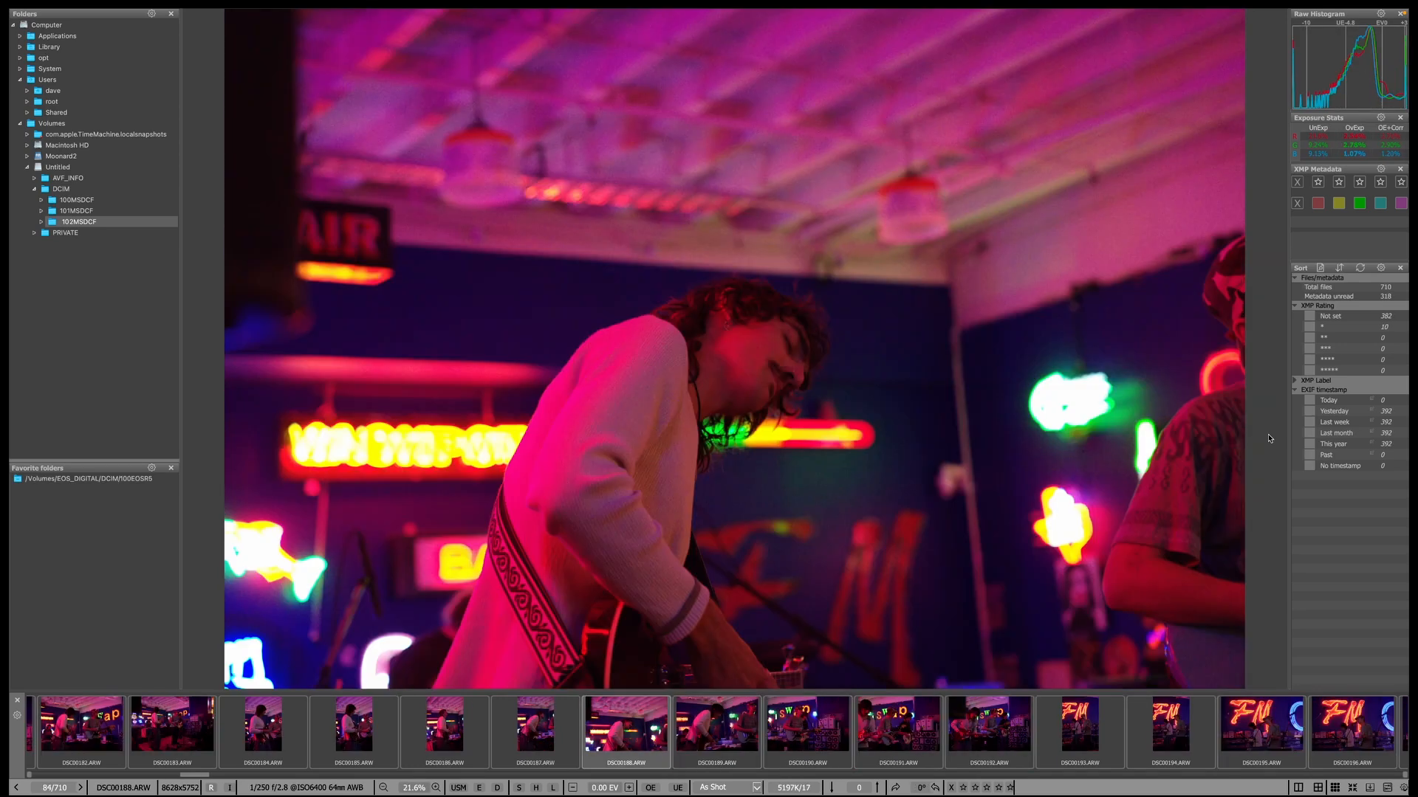
pyautogui.press('Right')
pyautogui.press('Right')
pyautogui.press('Right')
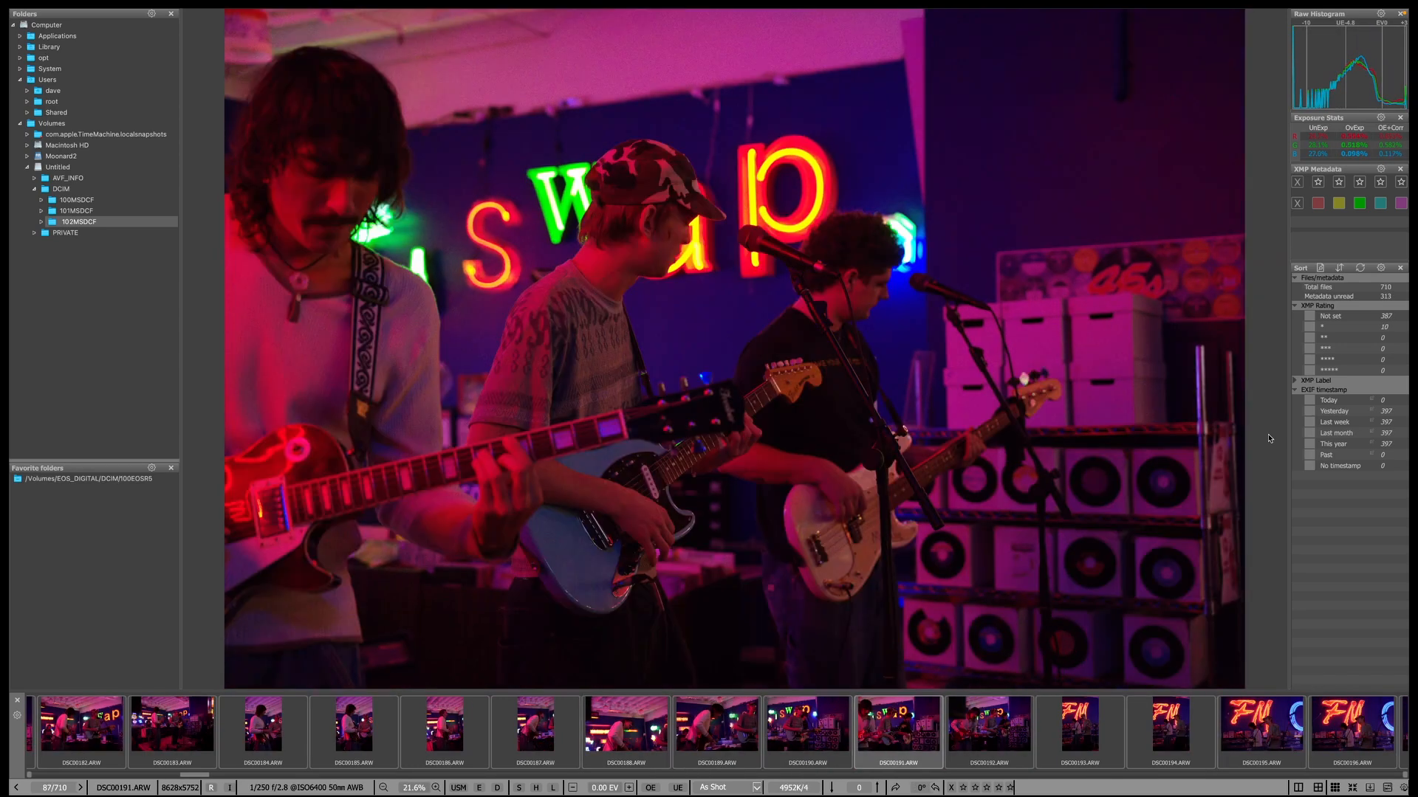
pyautogui.press('Right')
pyautogui.press('Right')
pyautogui.press('Right')
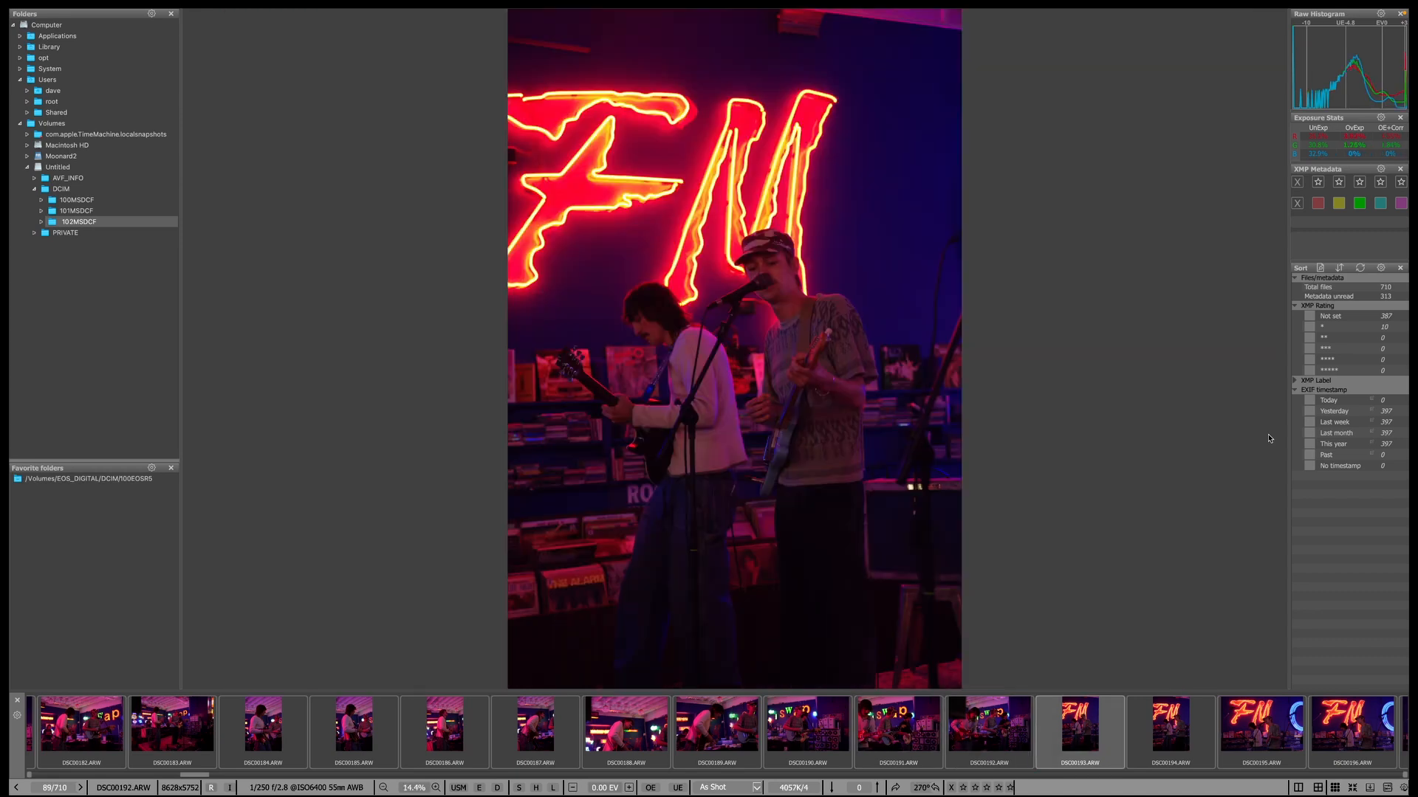
pyautogui.press('Right')
pyautogui.press('Right')
pyautogui.press('Left')
pyautogui.press('Right')
pyautogui.press('Left')
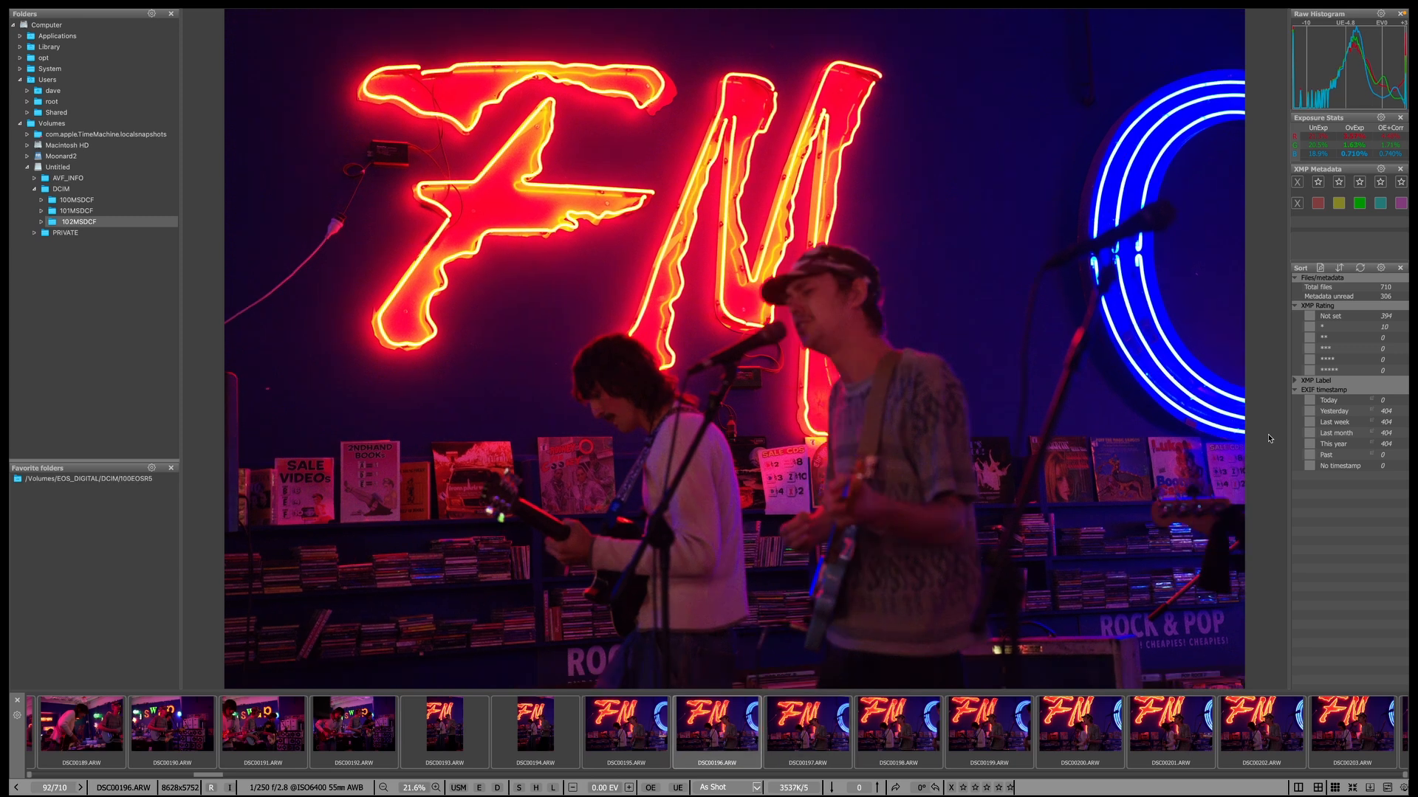
pyautogui.press('Right')
pyautogui.press('Right')
pyautogui.press('Right')
pyautogui.press('Right')
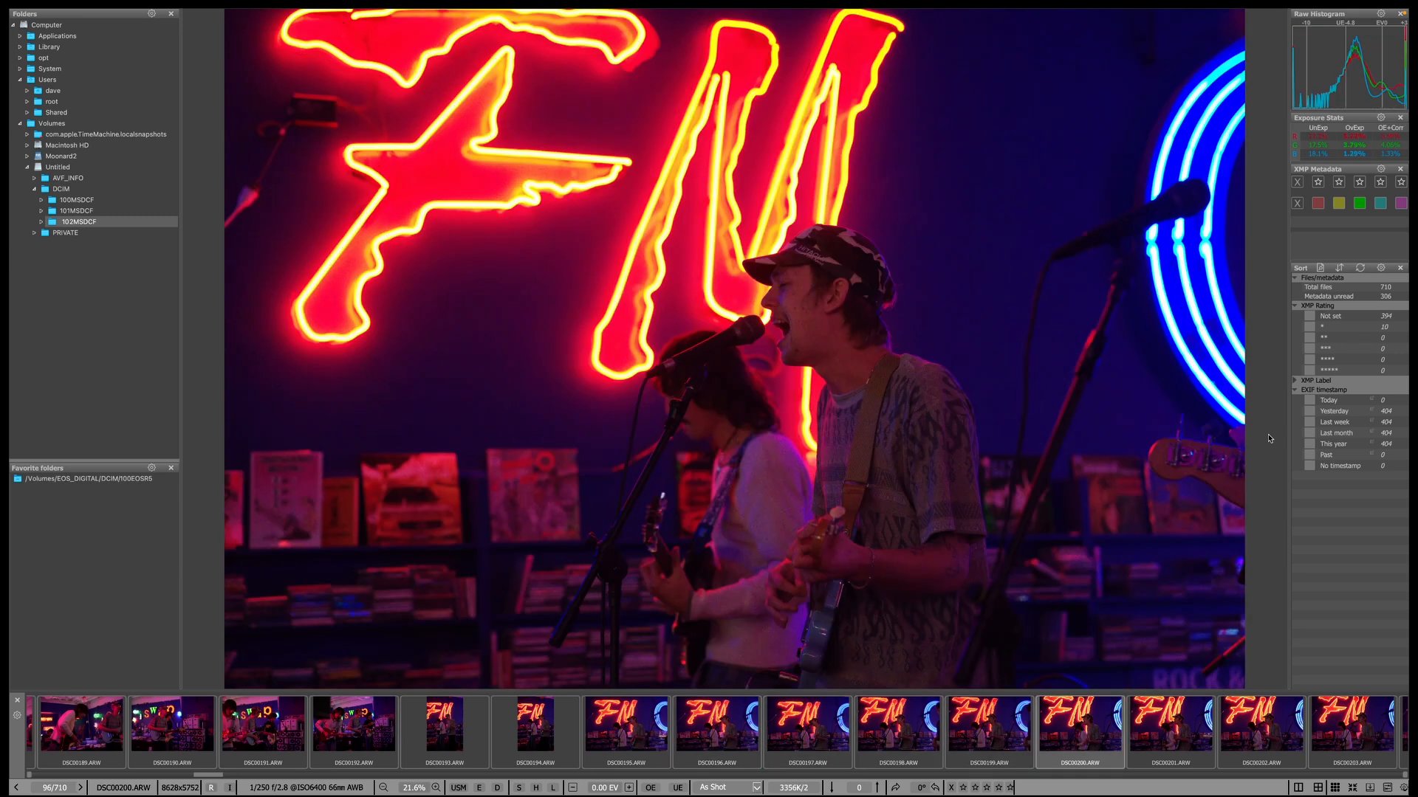
pyautogui.press('Right')
pyautogui.press('1')
pyautogui.press('Right')
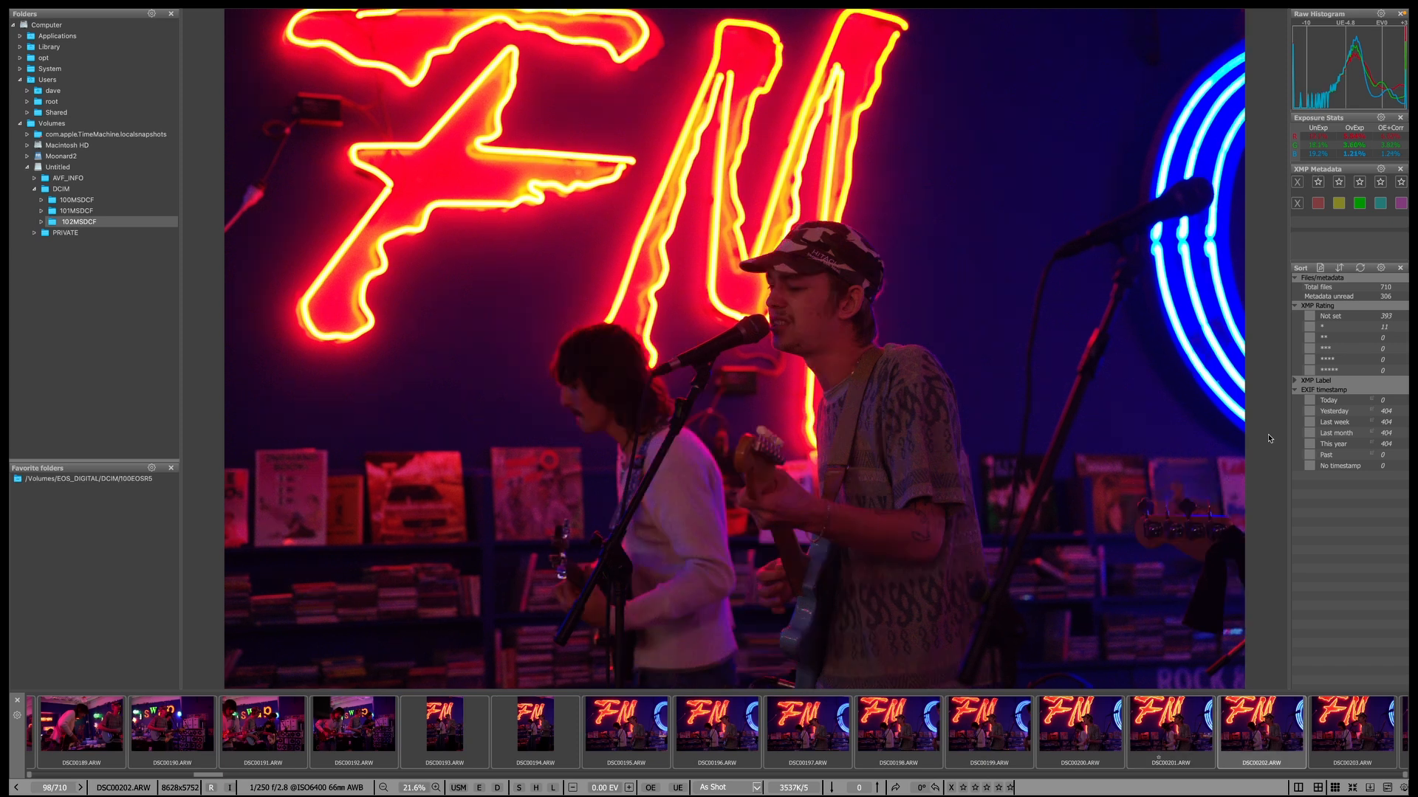
pyautogui.press('Right')
pyautogui.press('Right')
pyautogui.press('1')
pyautogui.press('Right')
pyautogui.press('Right')
pyautogui.press('Right')
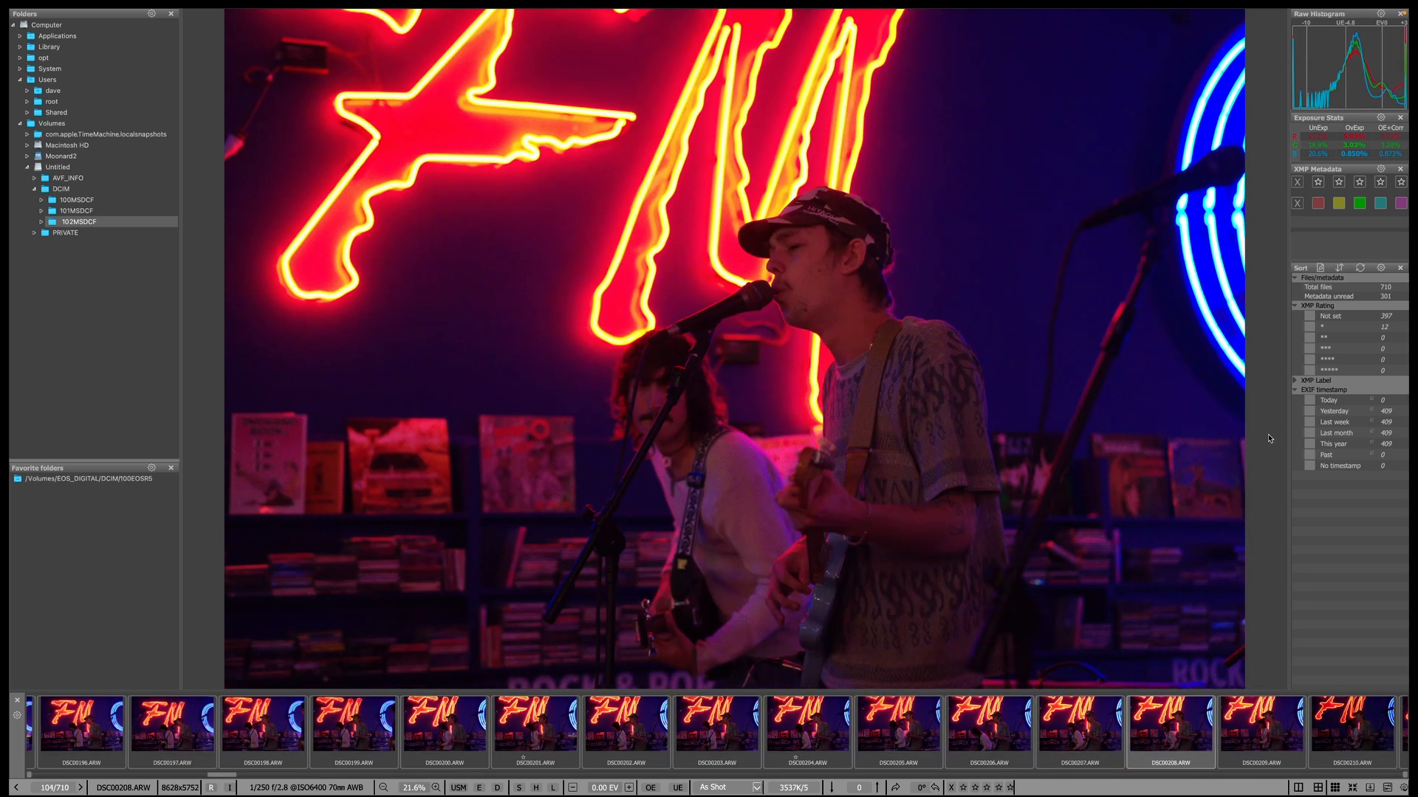
pyautogui.press('1')
# Review the portrait shots, one-starring DSC00213, DSC00220 and one more keeper before DSC00234.
pyautogui.press('Right')
pyautogui.press('Right')
pyautogui.press('Right')
pyautogui.press('Right')
pyautogui.press('Right')
pyautogui.press('Right')
pyautogui.press('Right')
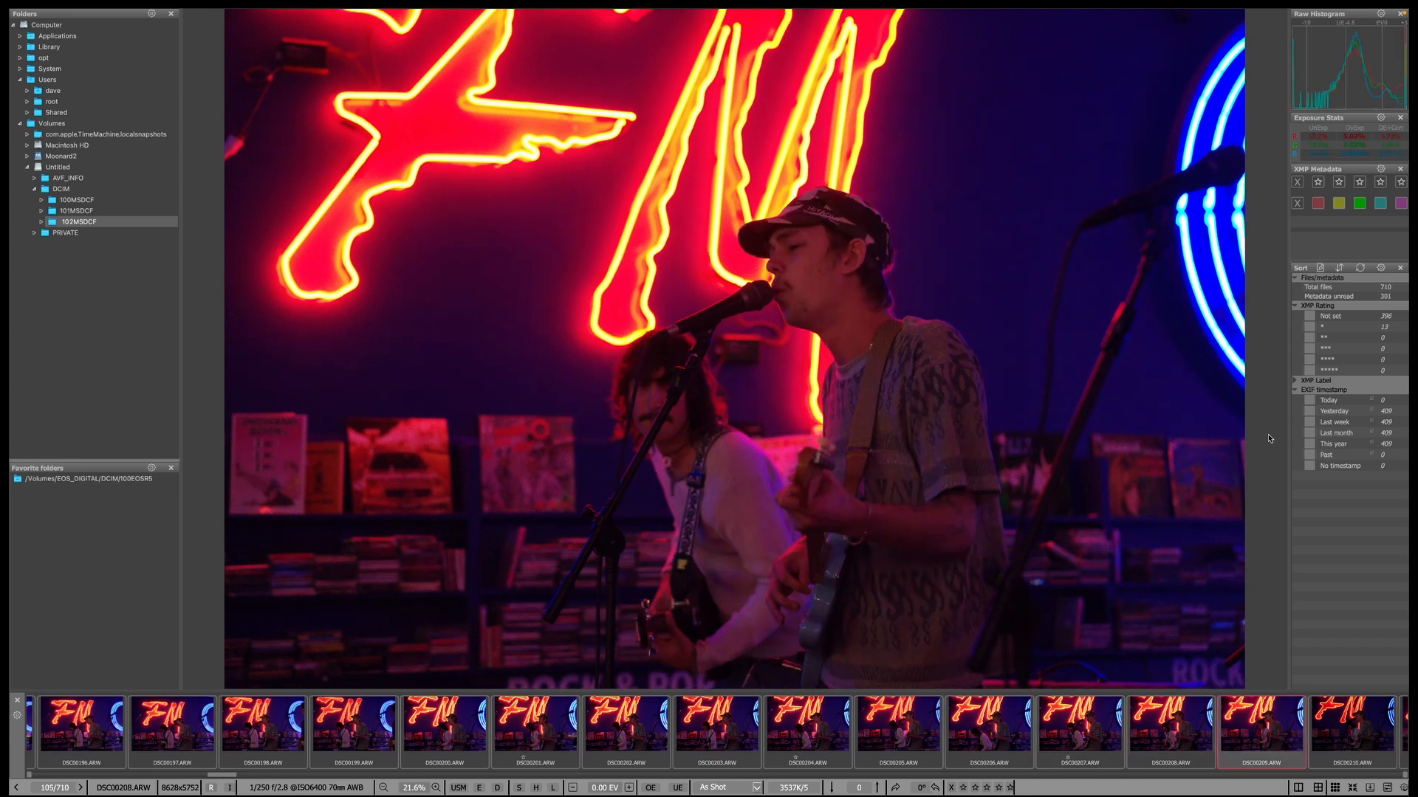
pyautogui.press('Left')
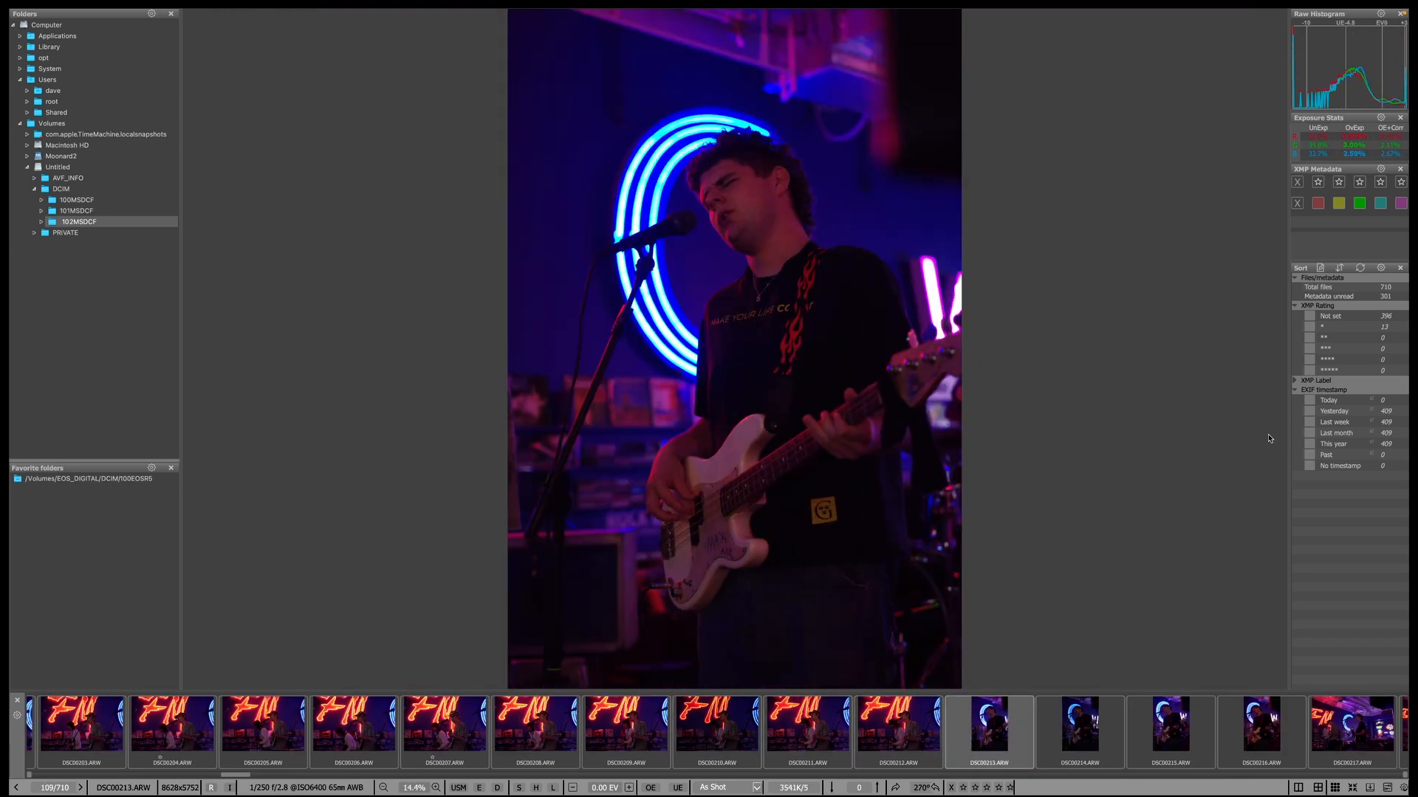
pyautogui.press('1')
pyautogui.press('Right')
pyautogui.press('Right')
pyautogui.press('Right')
pyautogui.press('Right')
pyautogui.press('Right')
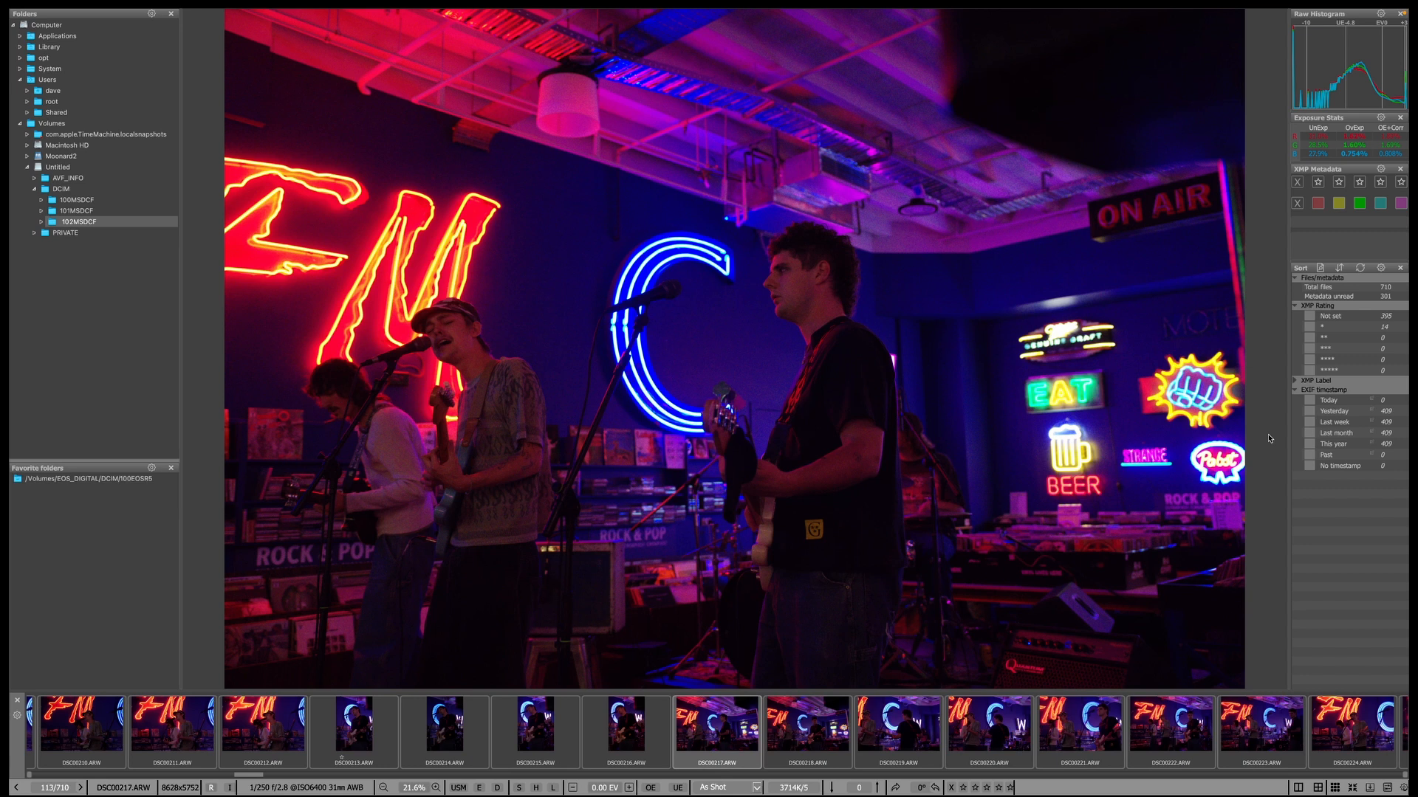
pyautogui.press('Right')
pyautogui.press('Left')
pyautogui.press('Right')
pyautogui.press('Right')
pyautogui.press('Right')
pyautogui.press('Left')
pyautogui.press('1')
pyautogui.press('Right')
pyautogui.press('Right')
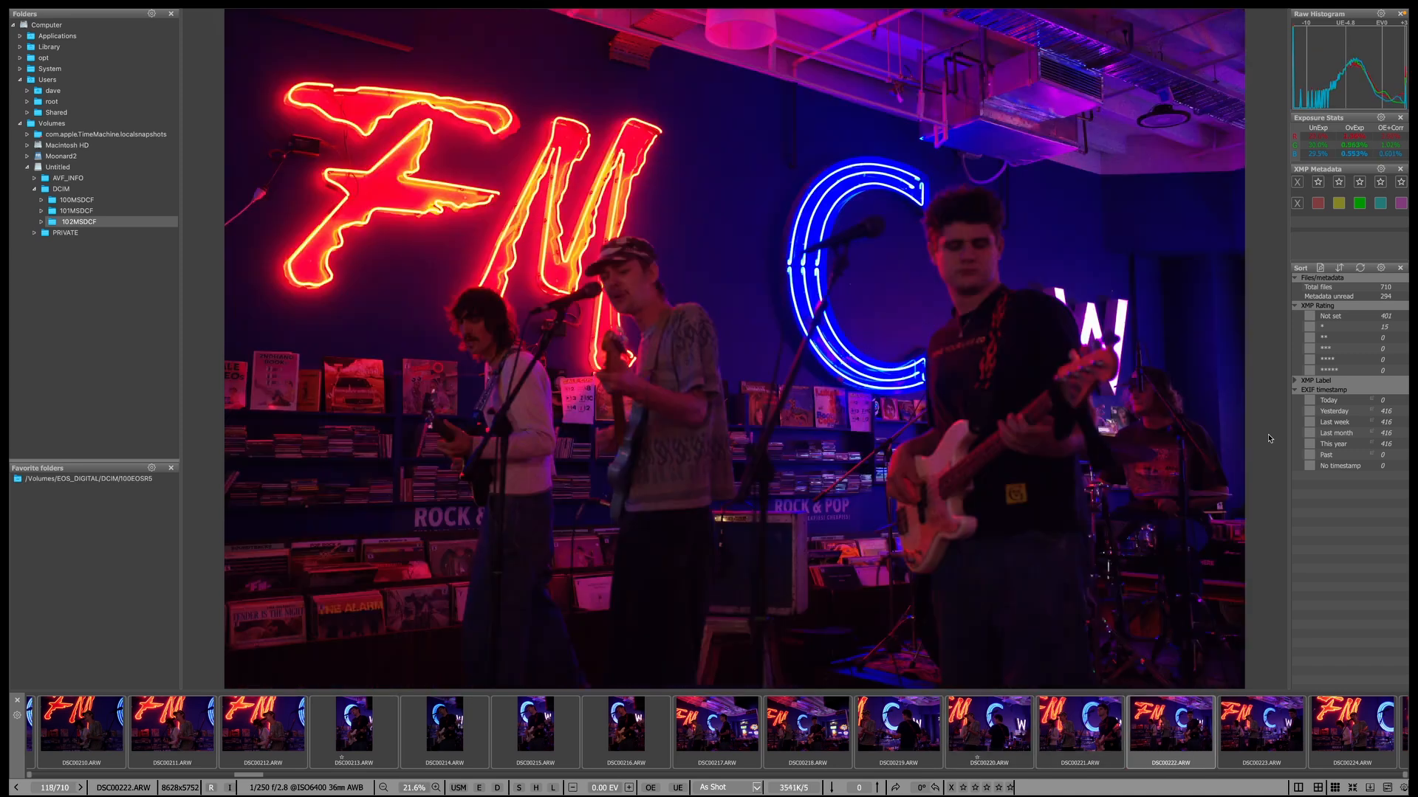
pyautogui.press('Right')
pyautogui.press('Right')
pyautogui.press('1')
pyautogui.press('Right')
pyautogui.press('Right')
pyautogui.press('Right')
pyautogui.press('Right')
pyautogui.press('Right')
pyautogui.press('Right')
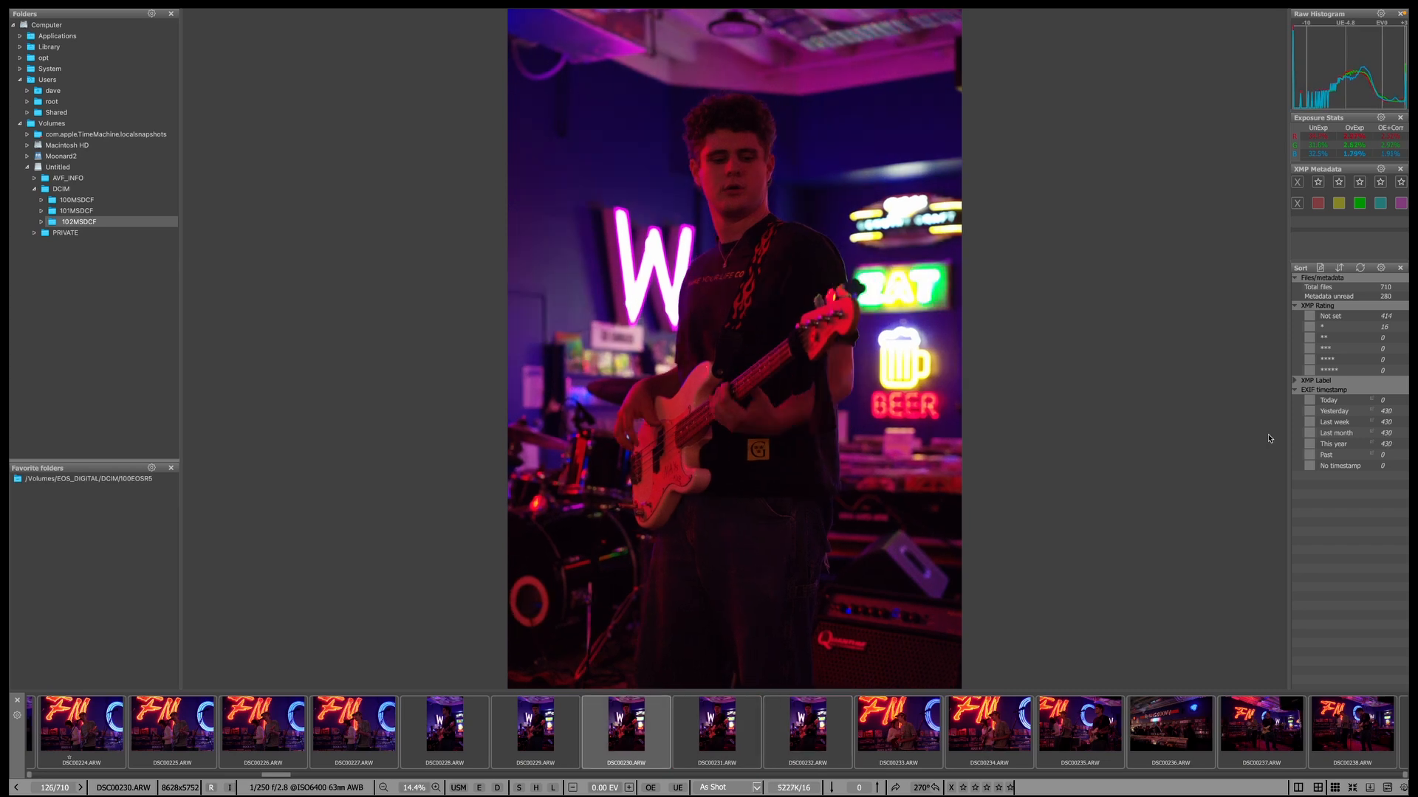
pyautogui.press('Right')
pyautogui.press('Right')
pyautogui.press('Right')
pyautogui.press('Right')
pyautogui.press('1')
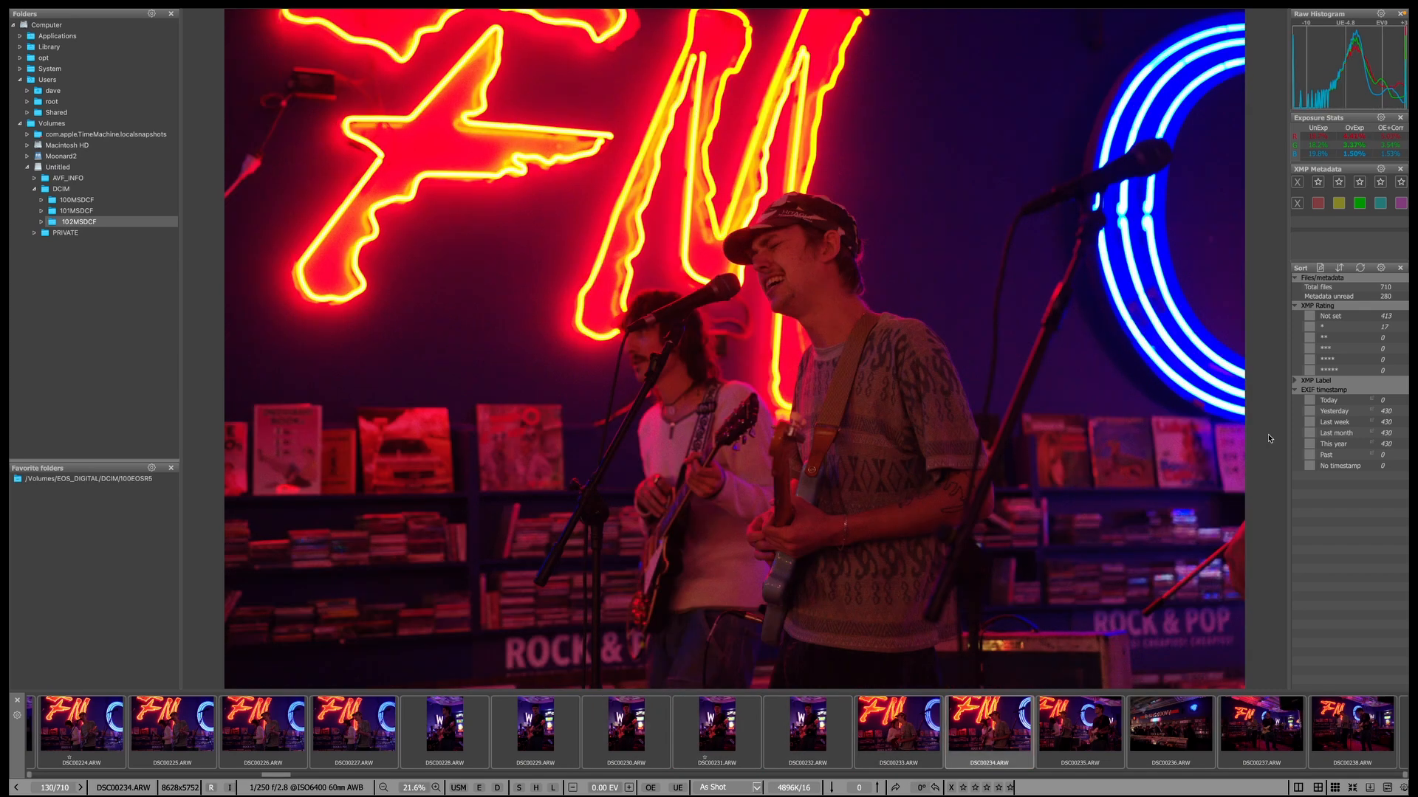
# Give one star to DSC00236, DSC00237, DSC00241 and DSC00243, reaching DSC00244.
pyautogui.press('Right')
pyautogui.press('Right')
pyautogui.press('Right')
pyautogui.press('Left')
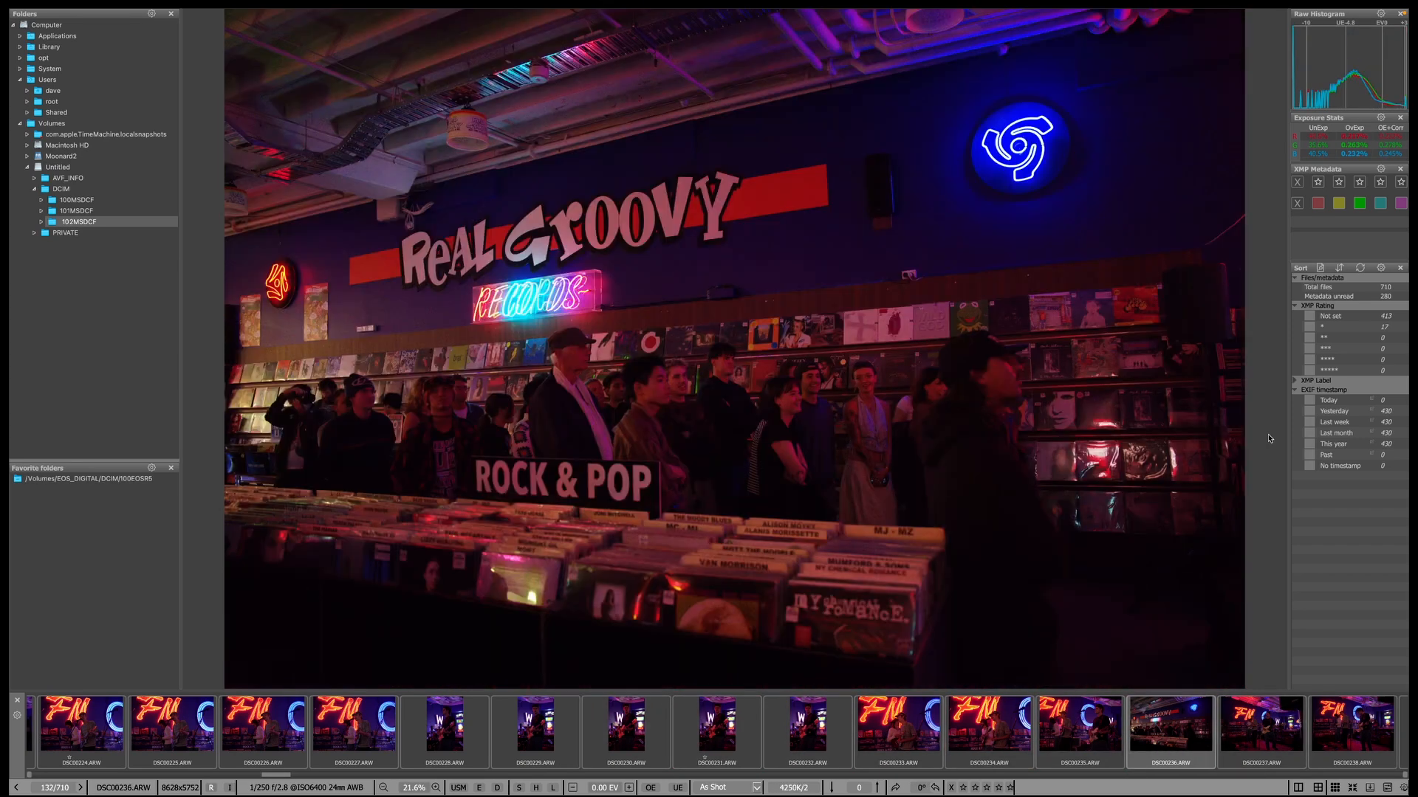
pyautogui.press('1')
pyautogui.press('Right')
pyautogui.press('Right')
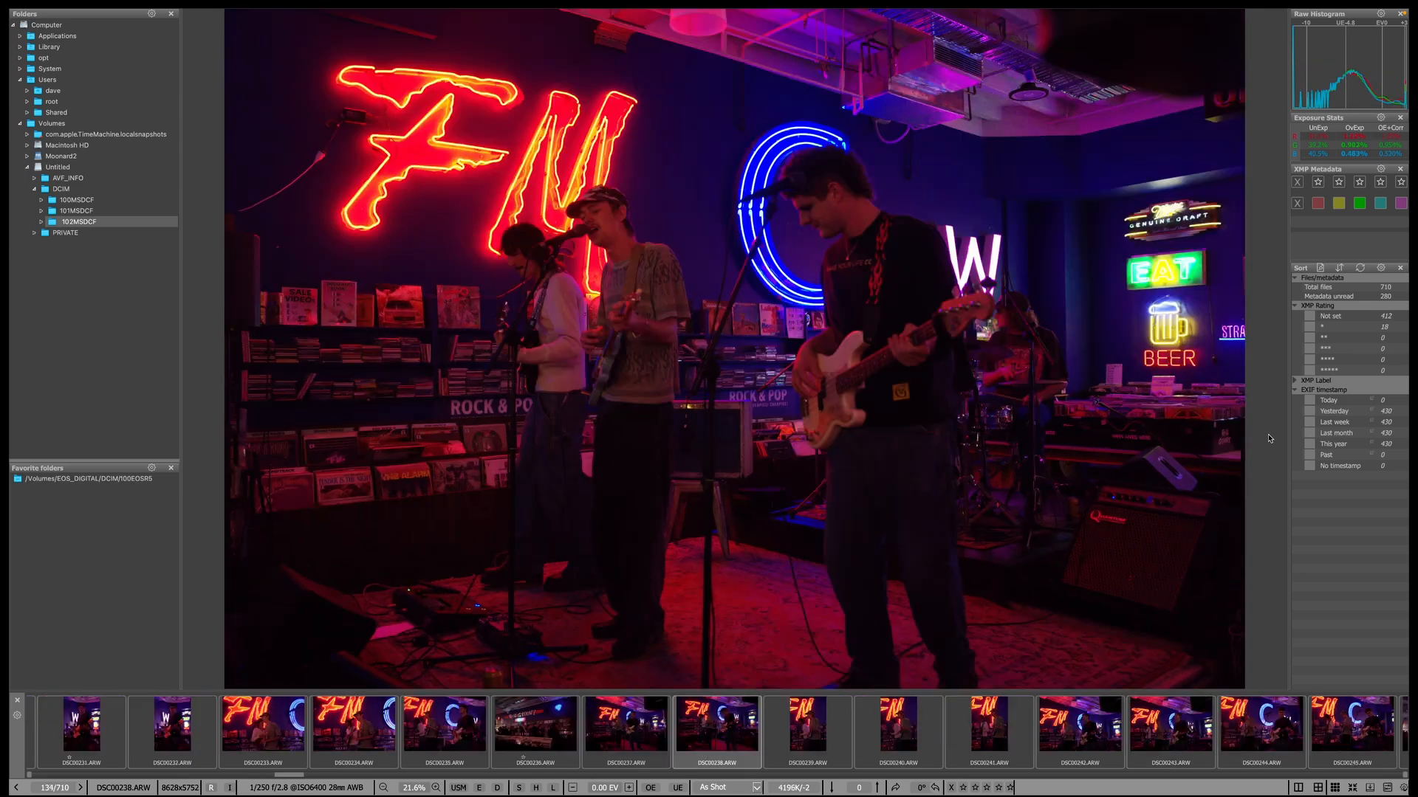
pyautogui.press('Left')
pyautogui.press('1')
pyautogui.press('Right')
pyautogui.press('Right')
pyautogui.press('Right')
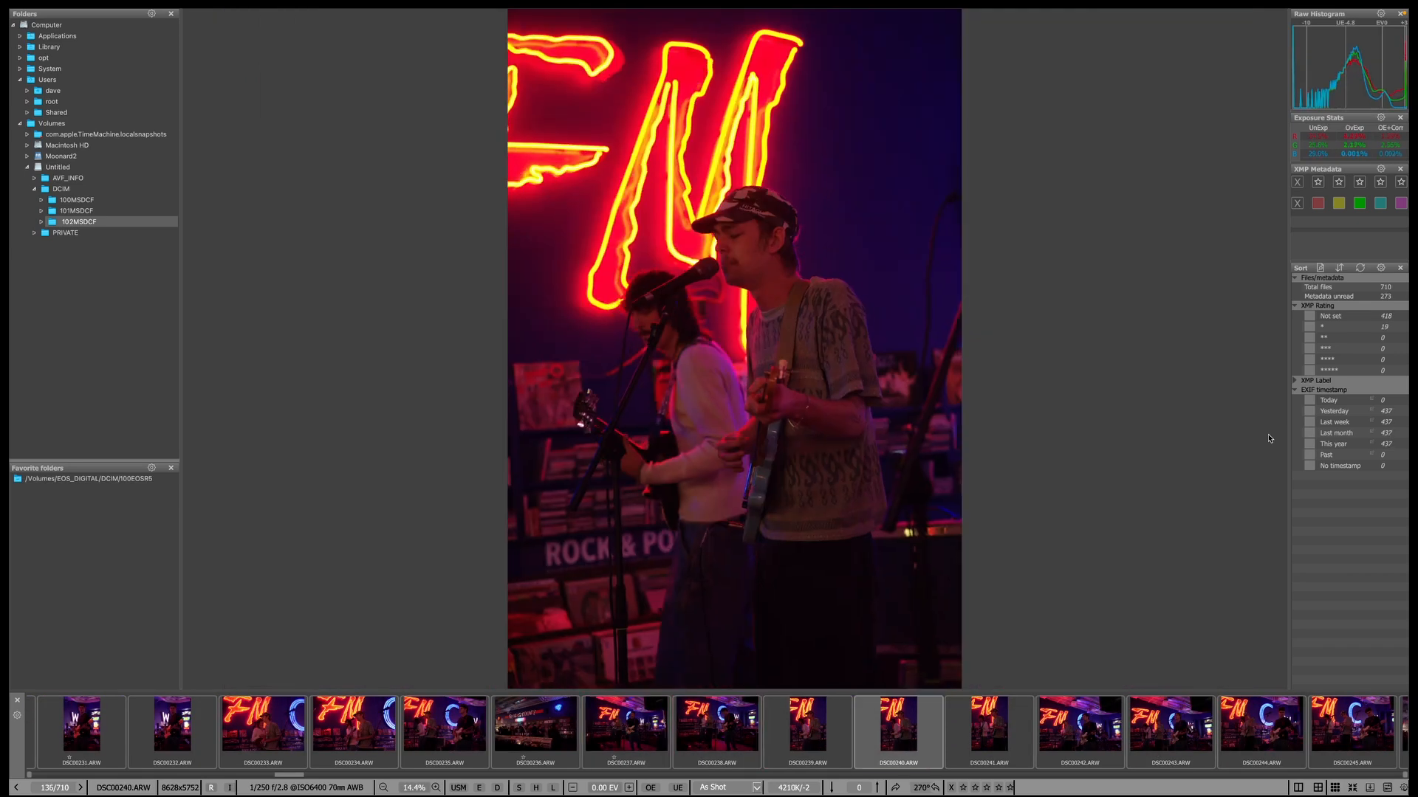
pyautogui.press('Right')
pyautogui.press('Right')
pyautogui.press('Left')
pyautogui.press('1')
pyautogui.press('Right')
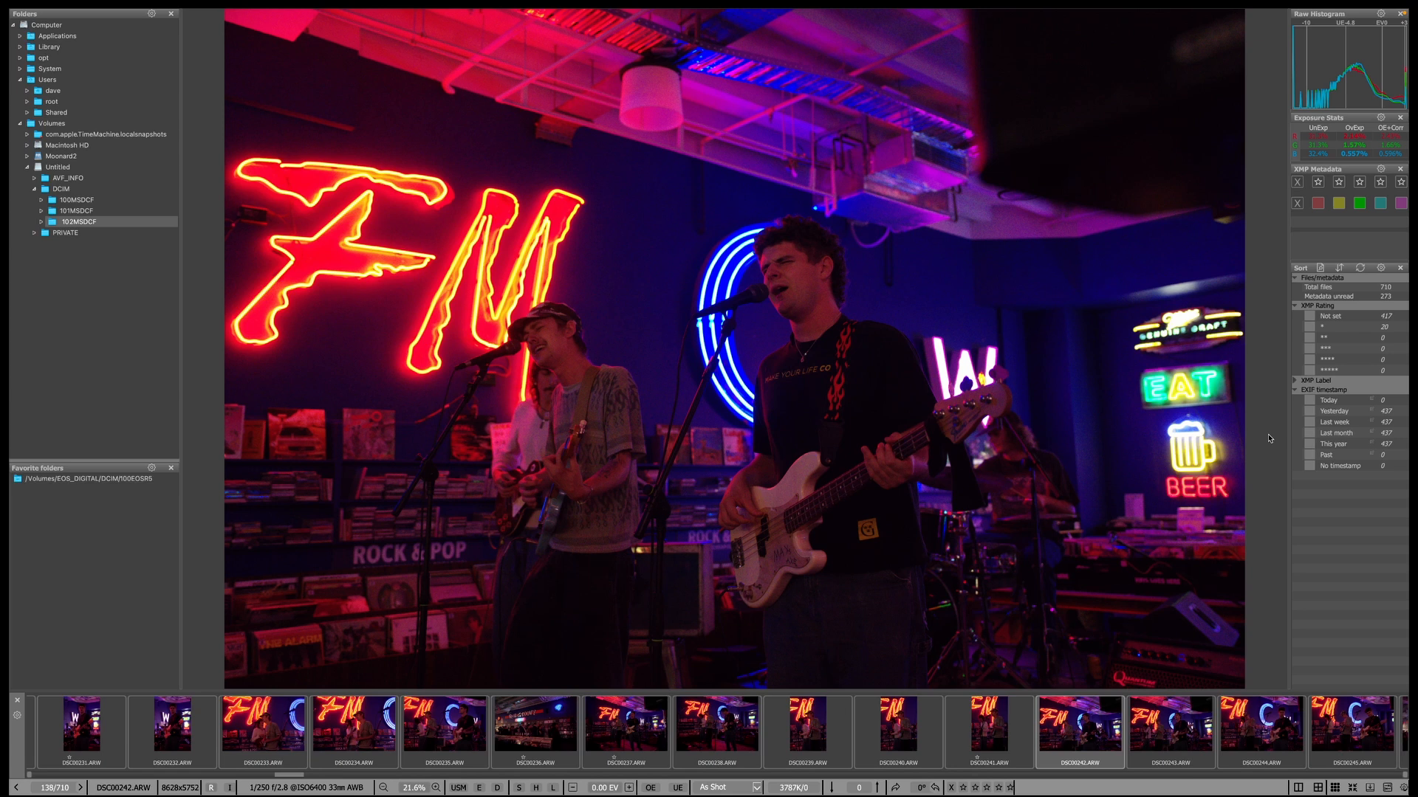
pyautogui.press('Right')
pyautogui.press('1')
pyautogui.press('Right')
pyautogui.press('Right')
pyautogui.press('Right')
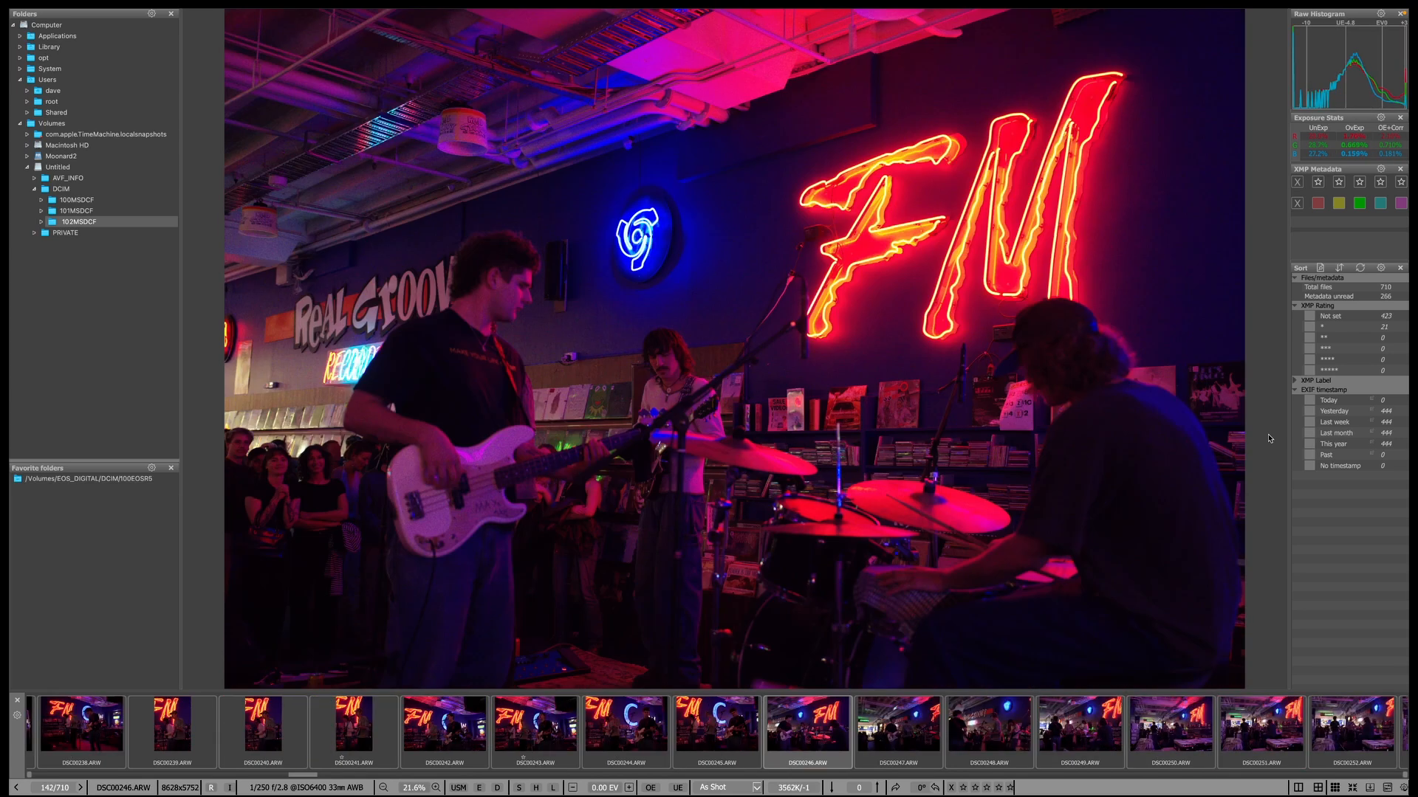
pyautogui.press('Left')
pyautogui.press('Left')
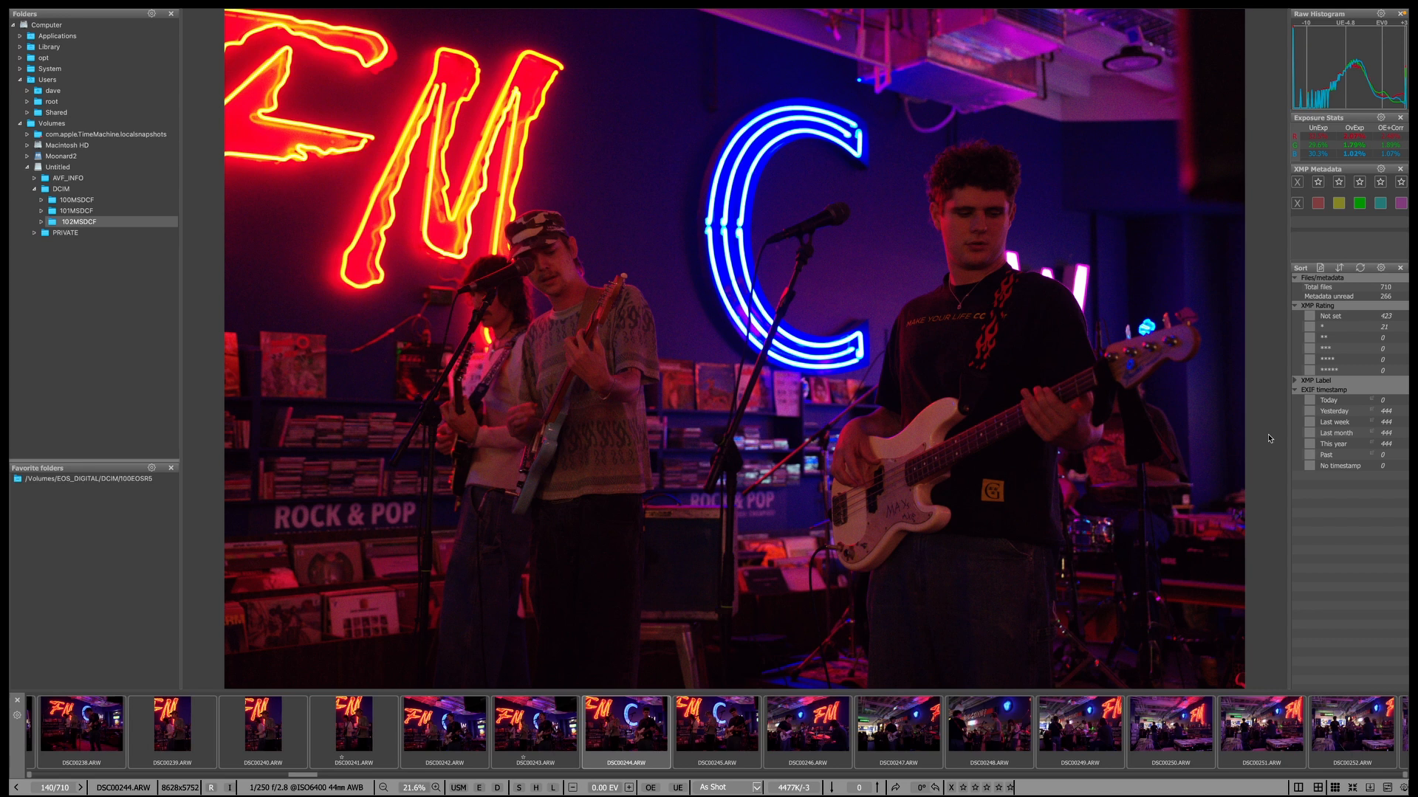
# Continue to DSC00271, one-starring DSC00246 and DSC00267 along the way.
pyautogui.press('Right')
pyautogui.press('Right')
pyautogui.press('Right')
pyautogui.press('Left')
pyautogui.press('1')
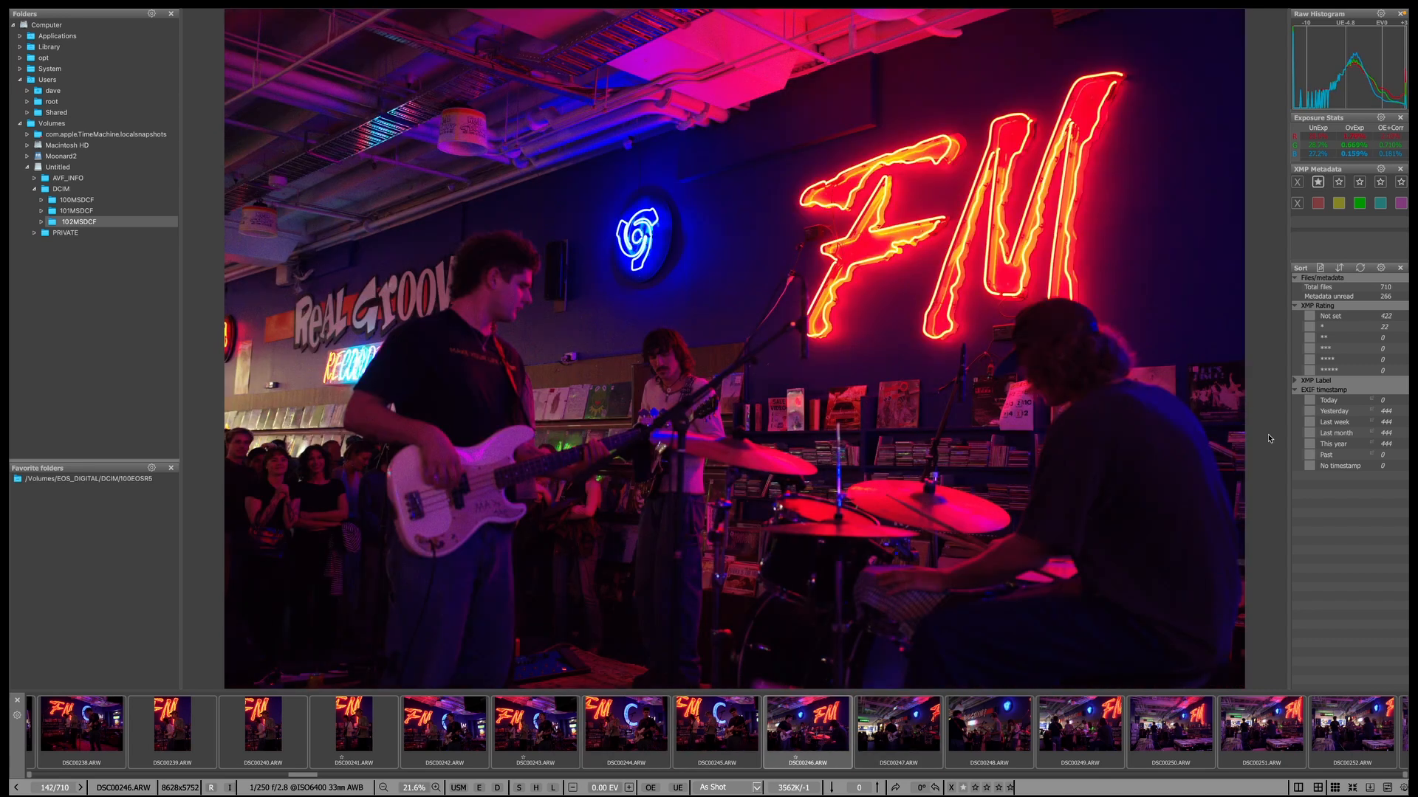
pyautogui.press('Right')
pyautogui.press('Right')
pyautogui.press('Left')
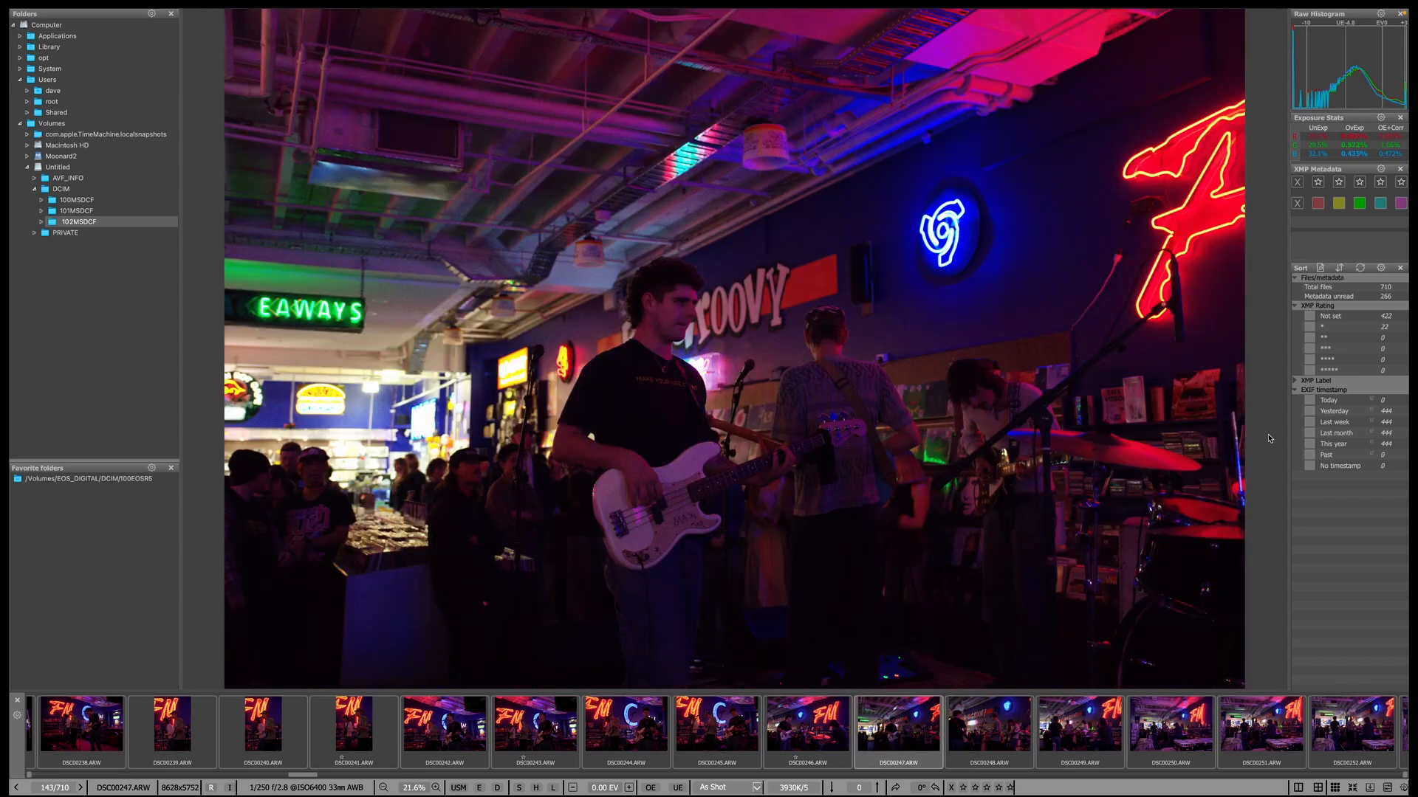
pyautogui.press('Right')
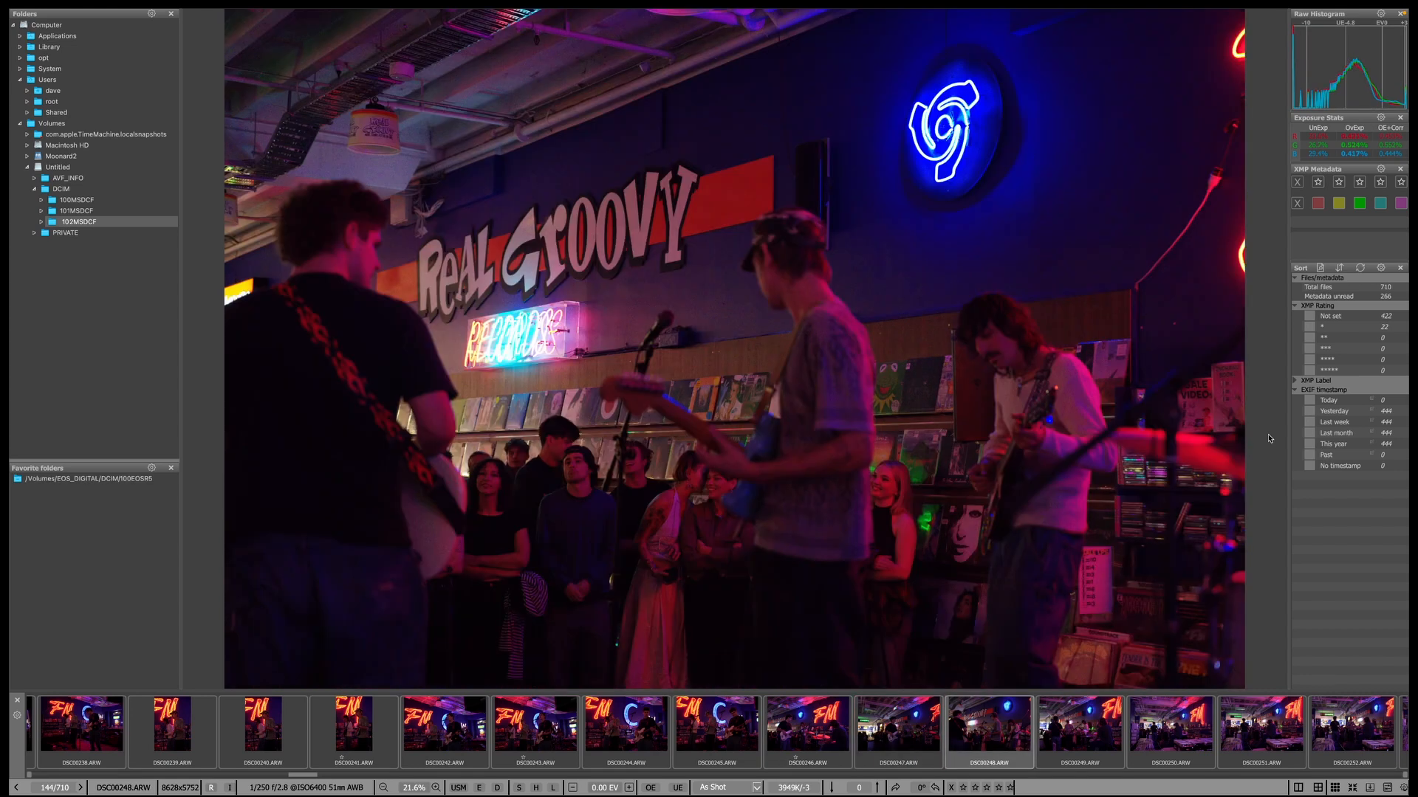
pyautogui.press('Right')
pyautogui.press('Right')
pyautogui.press('Right')
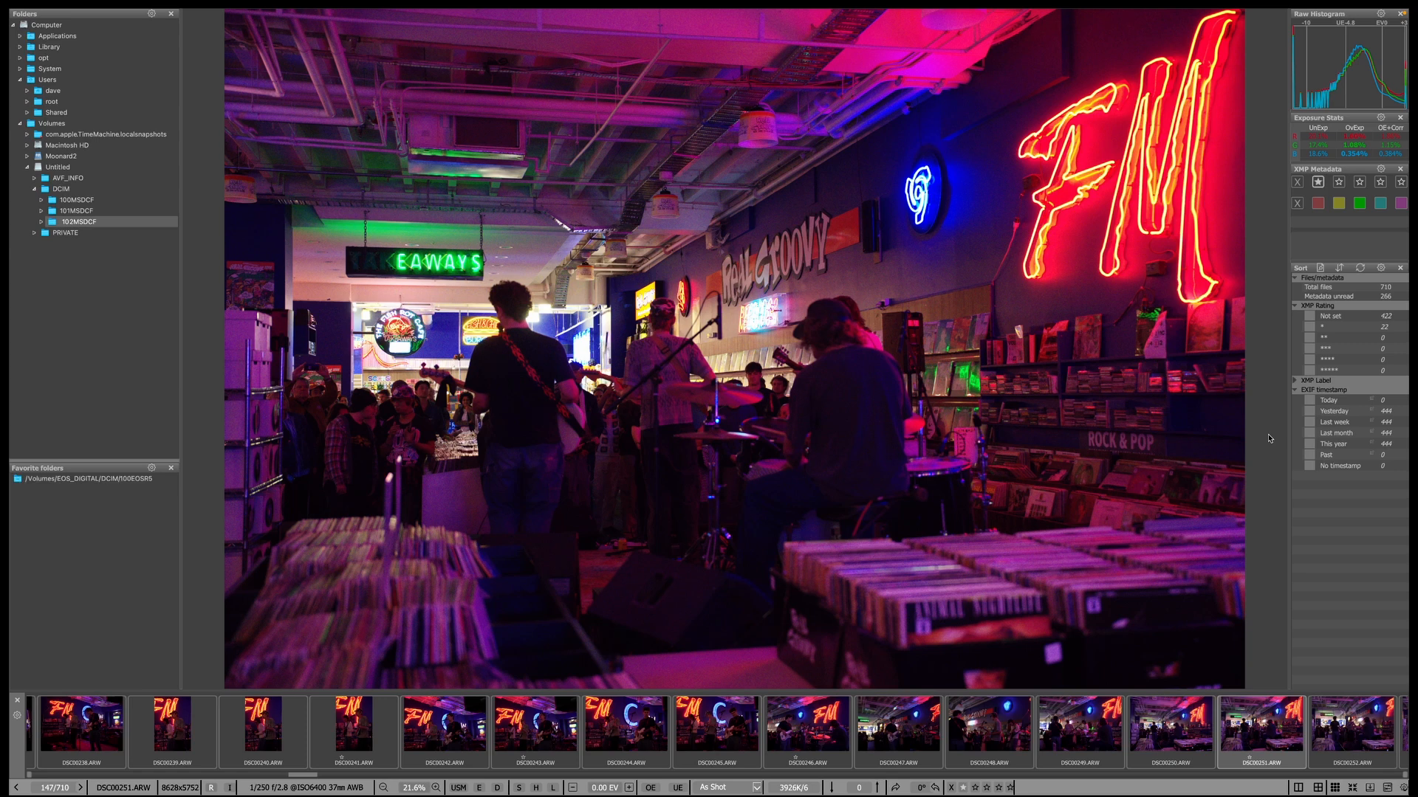
pyautogui.press('Right')
pyautogui.press('Right')
pyautogui.press('Right')
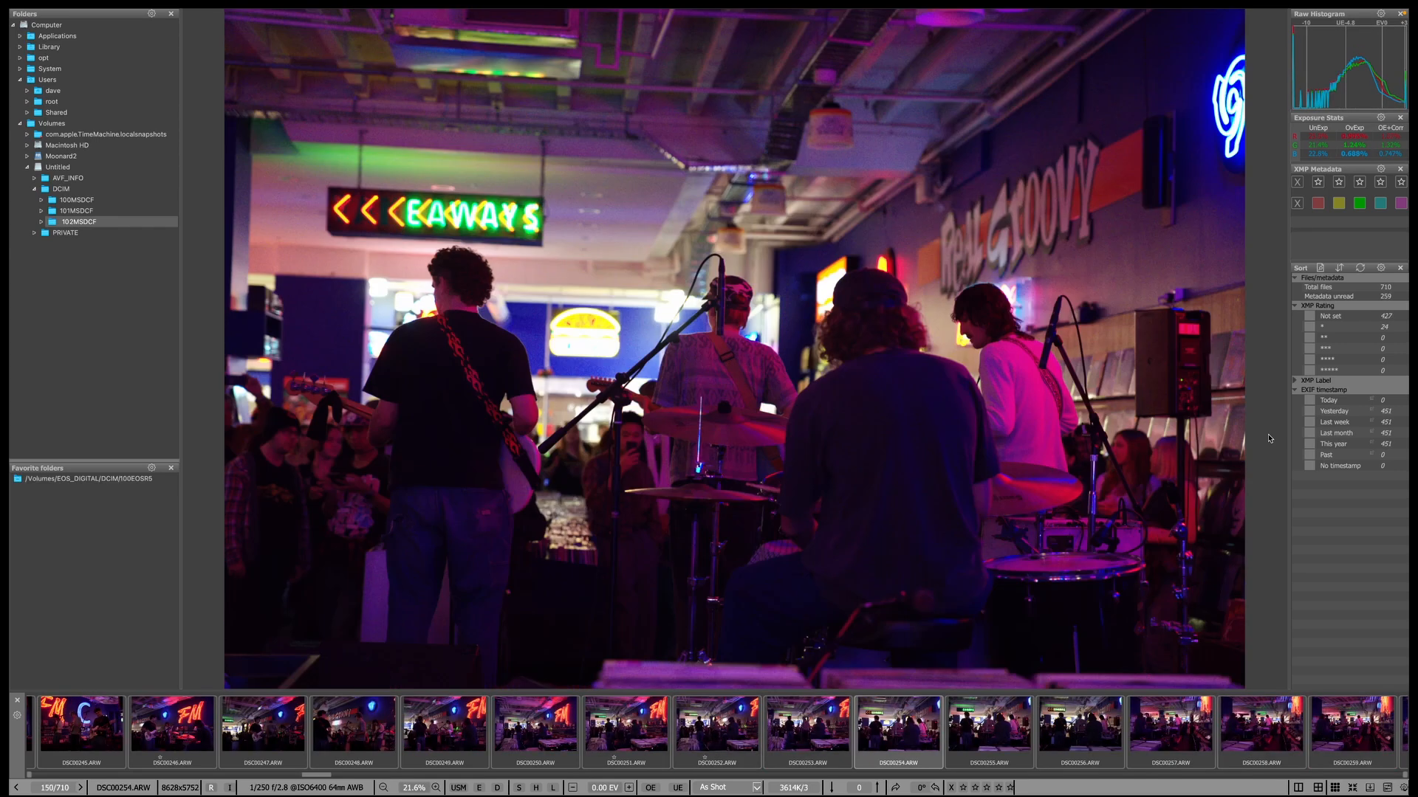
pyautogui.press('Right')
pyautogui.press('Right')
pyautogui.press('Right')
pyautogui.press('Right')
pyautogui.press('Right')
pyautogui.press('Right')
pyautogui.press('Right')
pyautogui.press('Right')
pyautogui.press('Right')
pyautogui.press('Right')
pyautogui.press('Right')
pyautogui.press('Right')
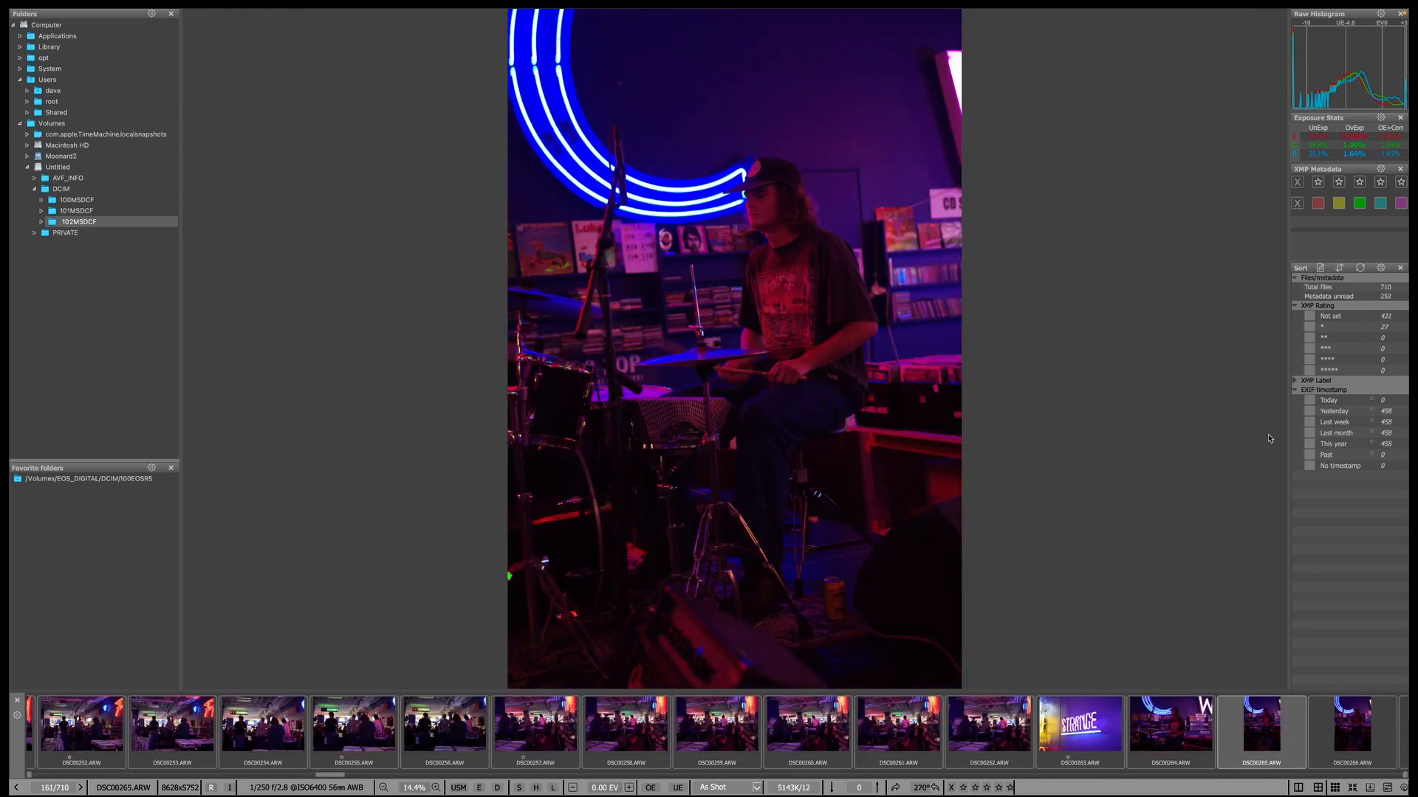
pyautogui.press('Right')
pyautogui.press('Right')
pyautogui.press('Left')
pyautogui.press('Left')
pyautogui.press('Left')
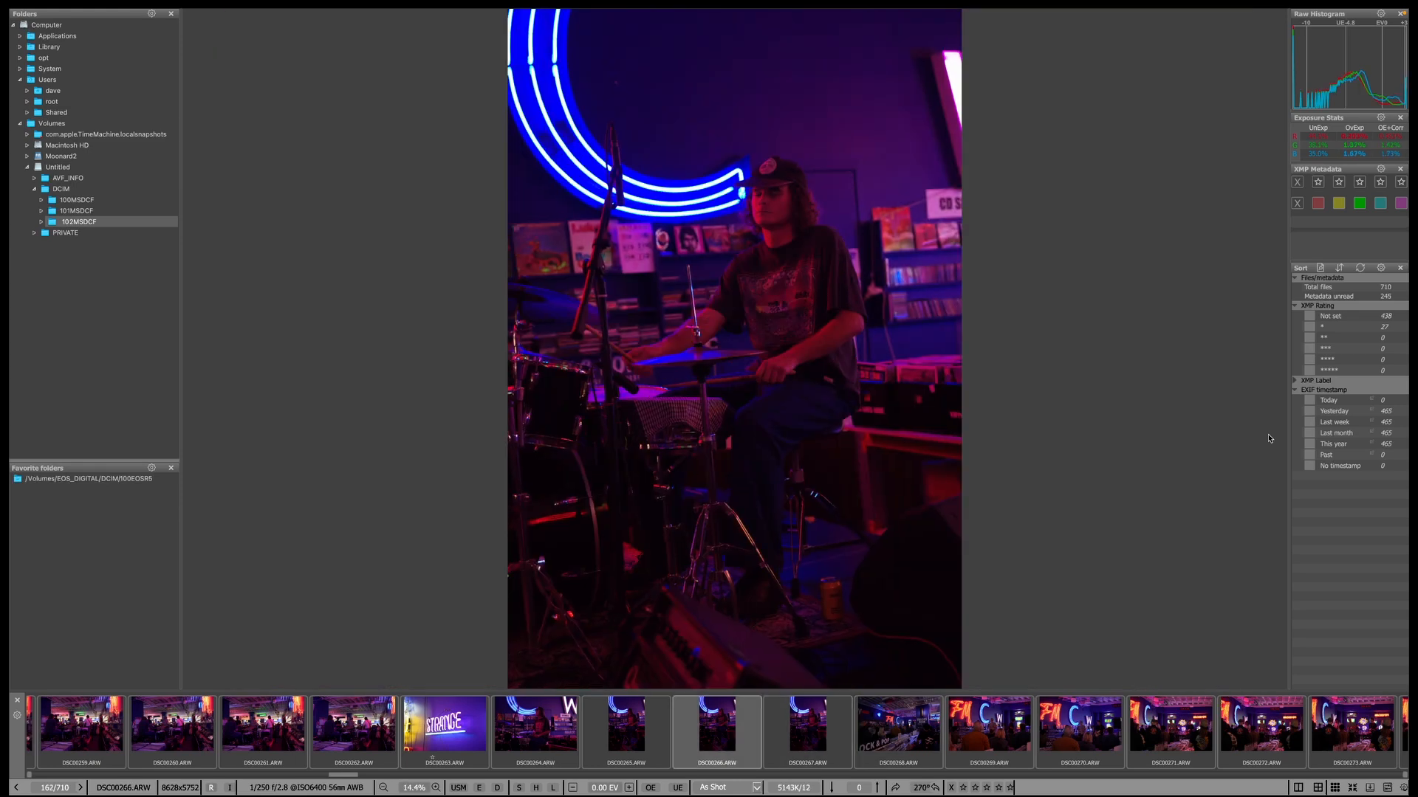
pyautogui.press('Right')
pyautogui.press('Right')
pyautogui.press('1')
pyautogui.press('Right')
pyautogui.press('Right')
pyautogui.press('Right')
pyautogui.press('Right')
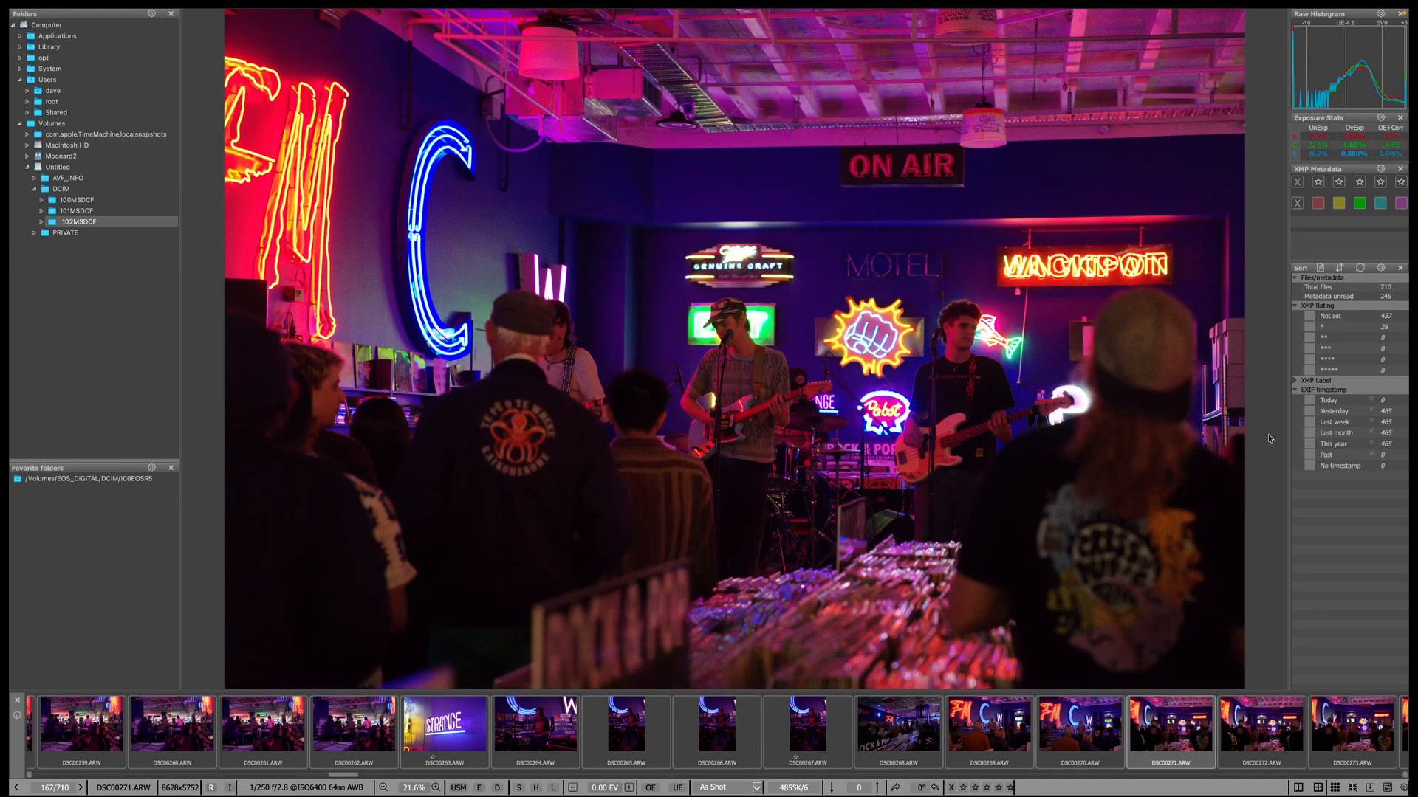
# Review DSC00272 through DSC00296, comparing neighbouring shots without rating any.
pyautogui.press('Right')
pyautogui.press('Right')
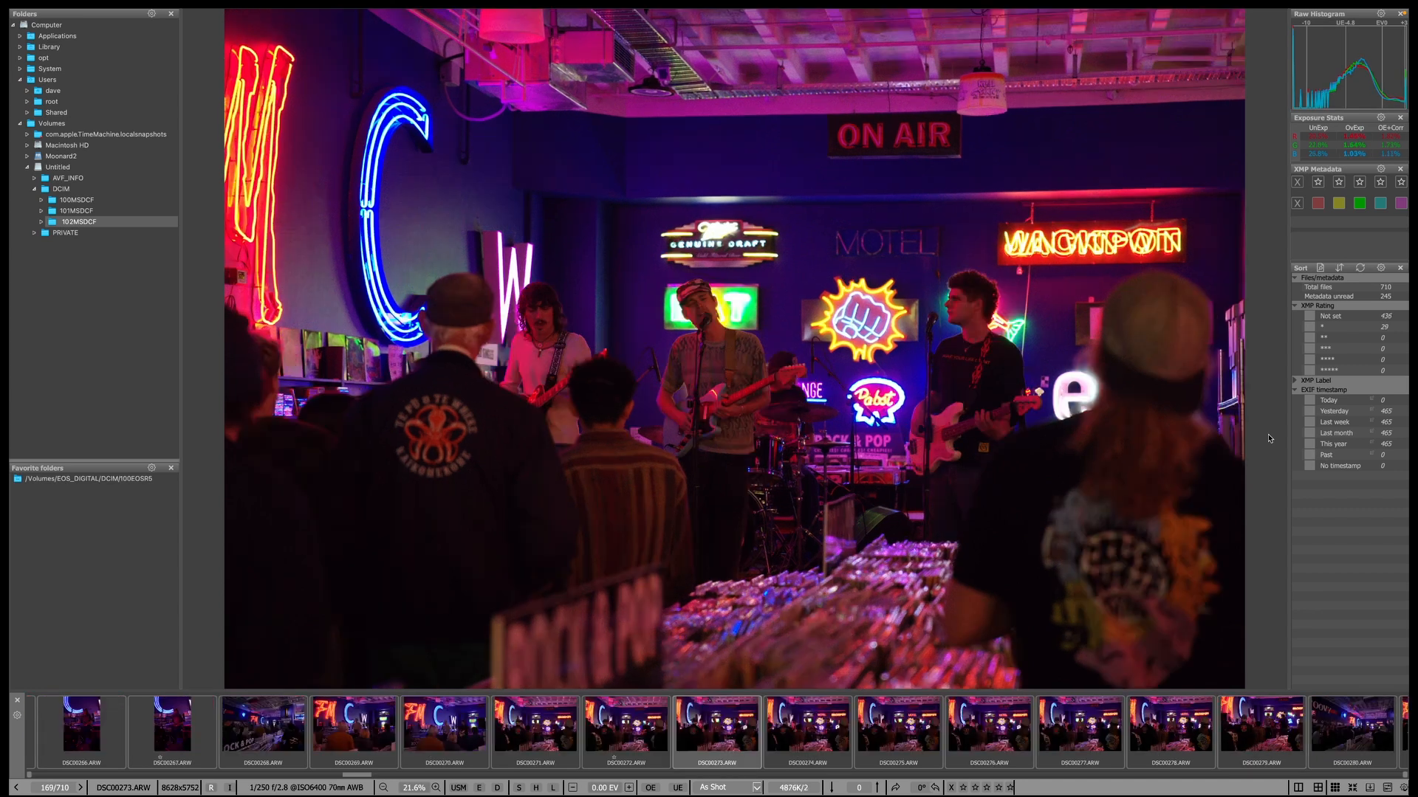
pyautogui.press('Right')
pyautogui.press('Right')
pyautogui.press('Right')
pyautogui.press('Right')
pyautogui.press('Right')
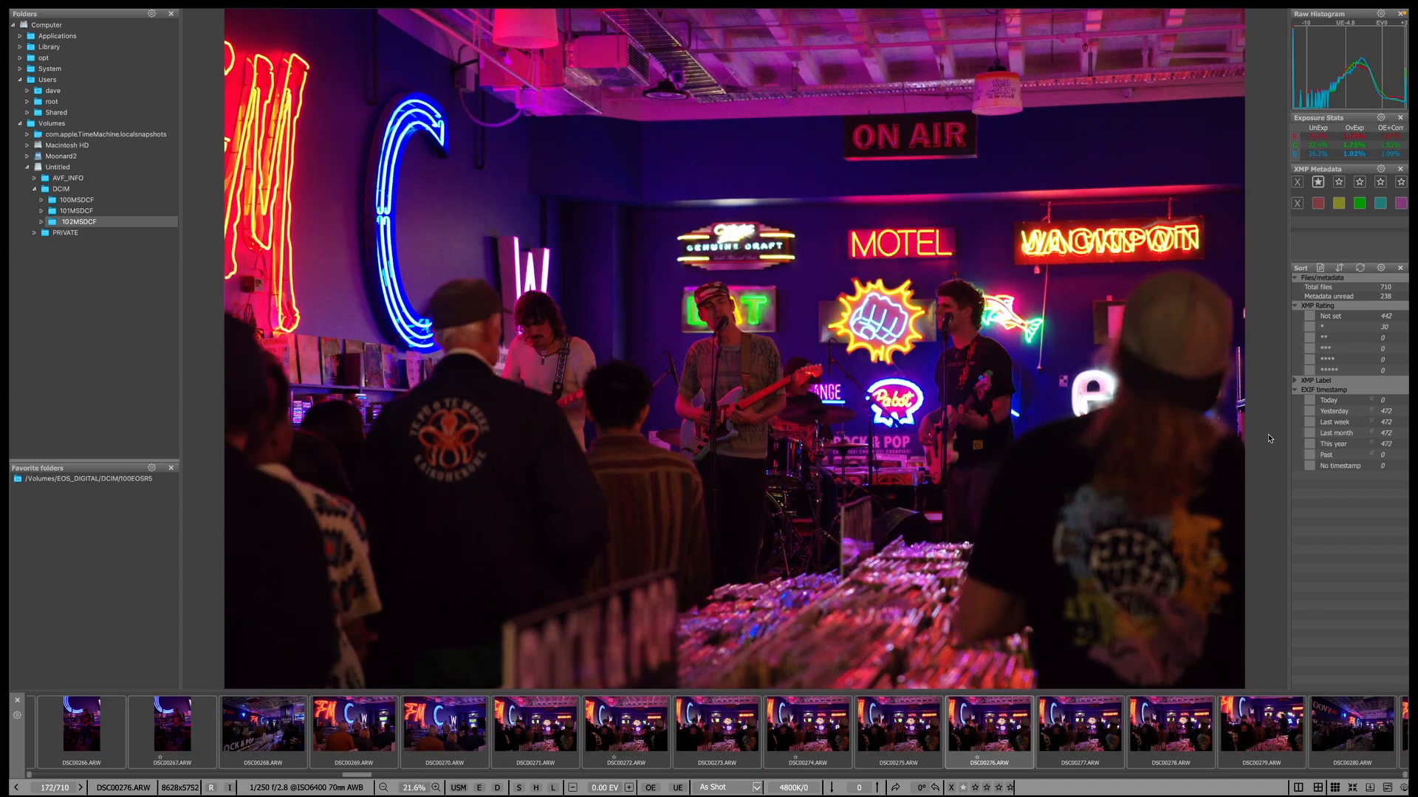
pyautogui.press('Right')
pyautogui.press('Right')
pyautogui.press('Left')
pyautogui.press('Right')
pyautogui.press('Right')
pyautogui.press('Right')
pyautogui.press('Right')
pyautogui.press('Right')
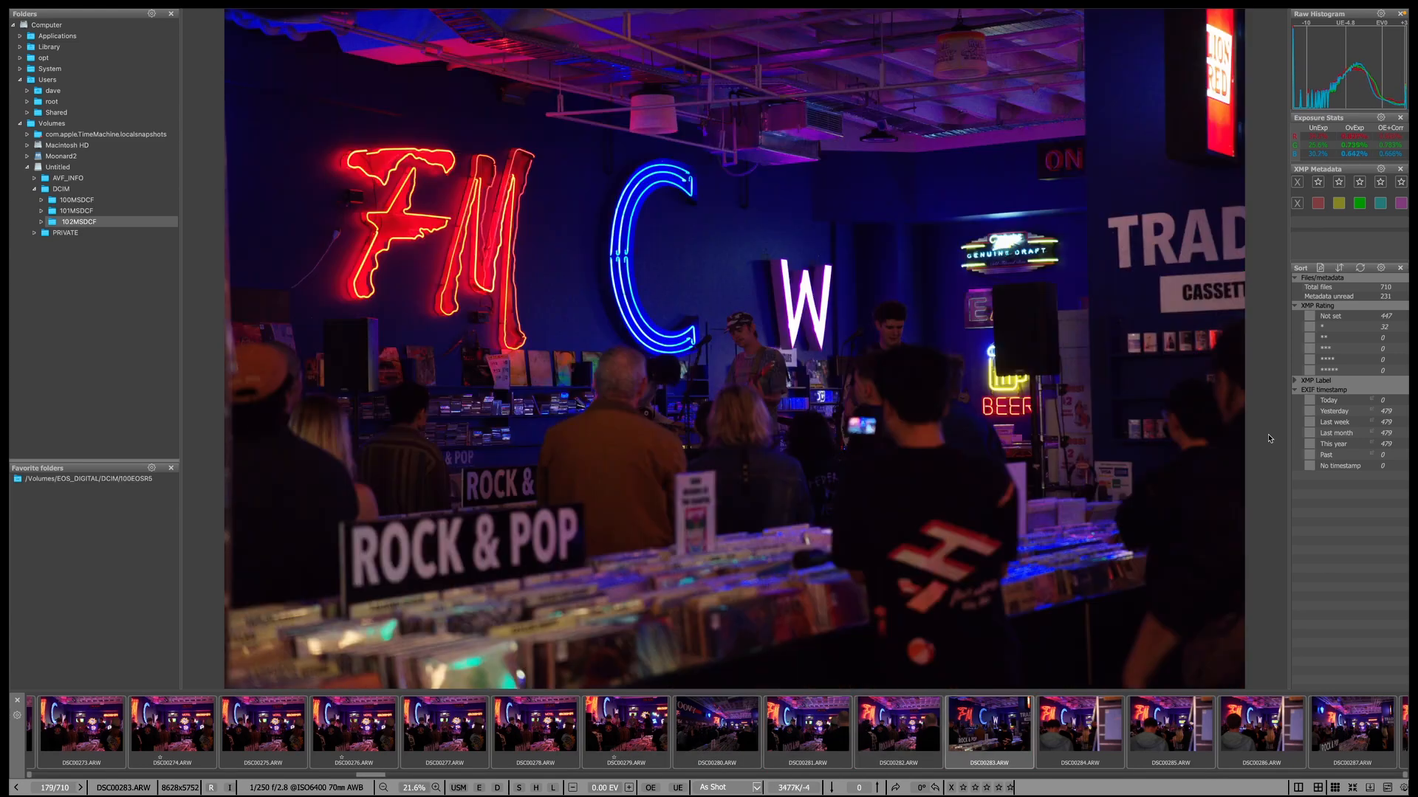
pyautogui.press('Right')
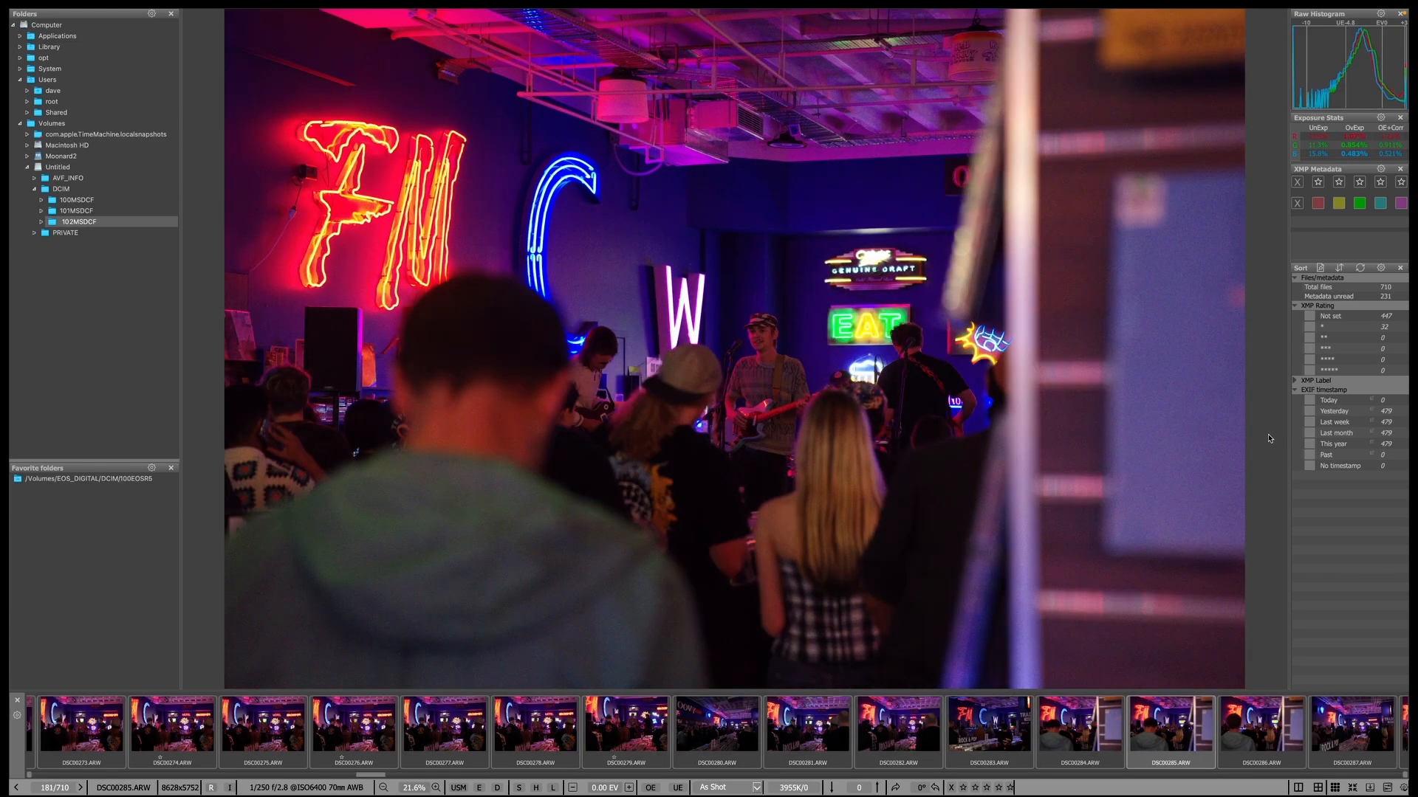
pyautogui.press('Right')
pyautogui.press('Left')
pyautogui.press('Right')
pyautogui.press('Right')
pyautogui.press('Right')
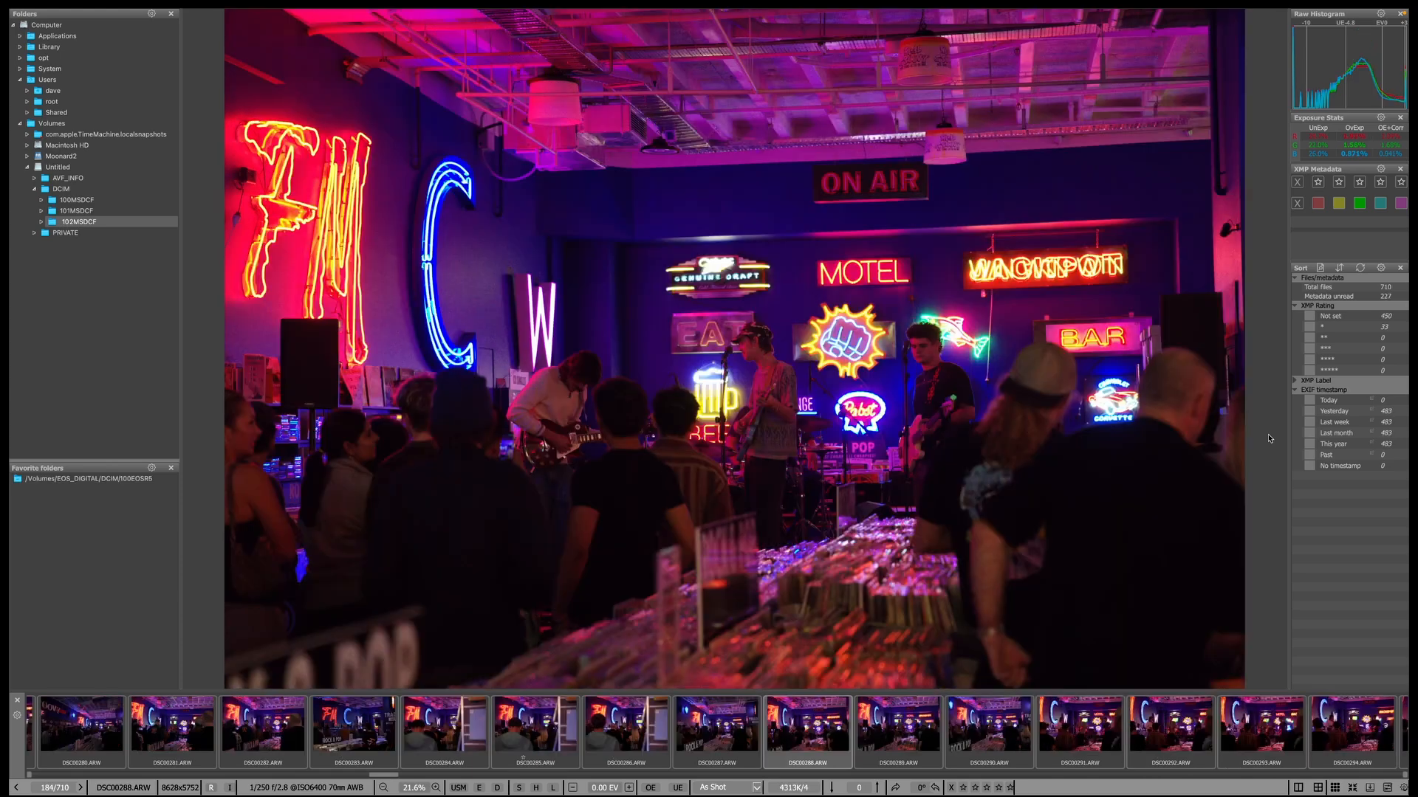
pyautogui.press('Right')
pyautogui.press('Right')
pyautogui.press('Right')
pyautogui.press('Right')
pyautogui.press('Right')
pyautogui.press('Right')
pyautogui.press('Right')
pyautogui.press('Right')
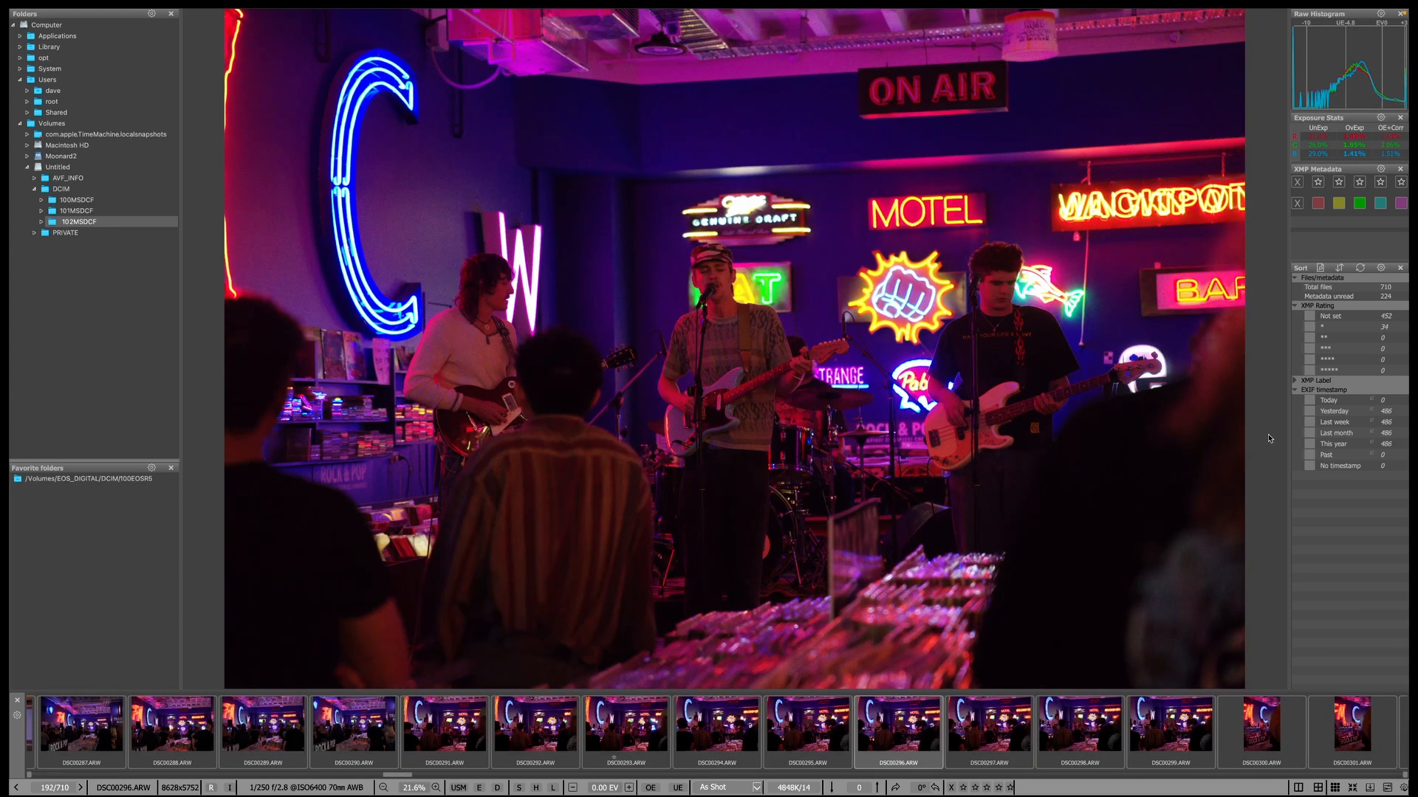
pyautogui.press('Right')
# Give one star to DSC00297, DSC00304 and DSC00305.
pyautogui.press('1')
pyautogui.press('Right')
pyautogui.press('Right')
pyautogui.press('Right')
pyautogui.press('Left')
pyautogui.press('Left')
pyautogui.press('Right')
pyautogui.press('Right')
pyautogui.press('Right')
pyautogui.press('Right')
pyautogui.press('Right')
pyautogui.press('Right')
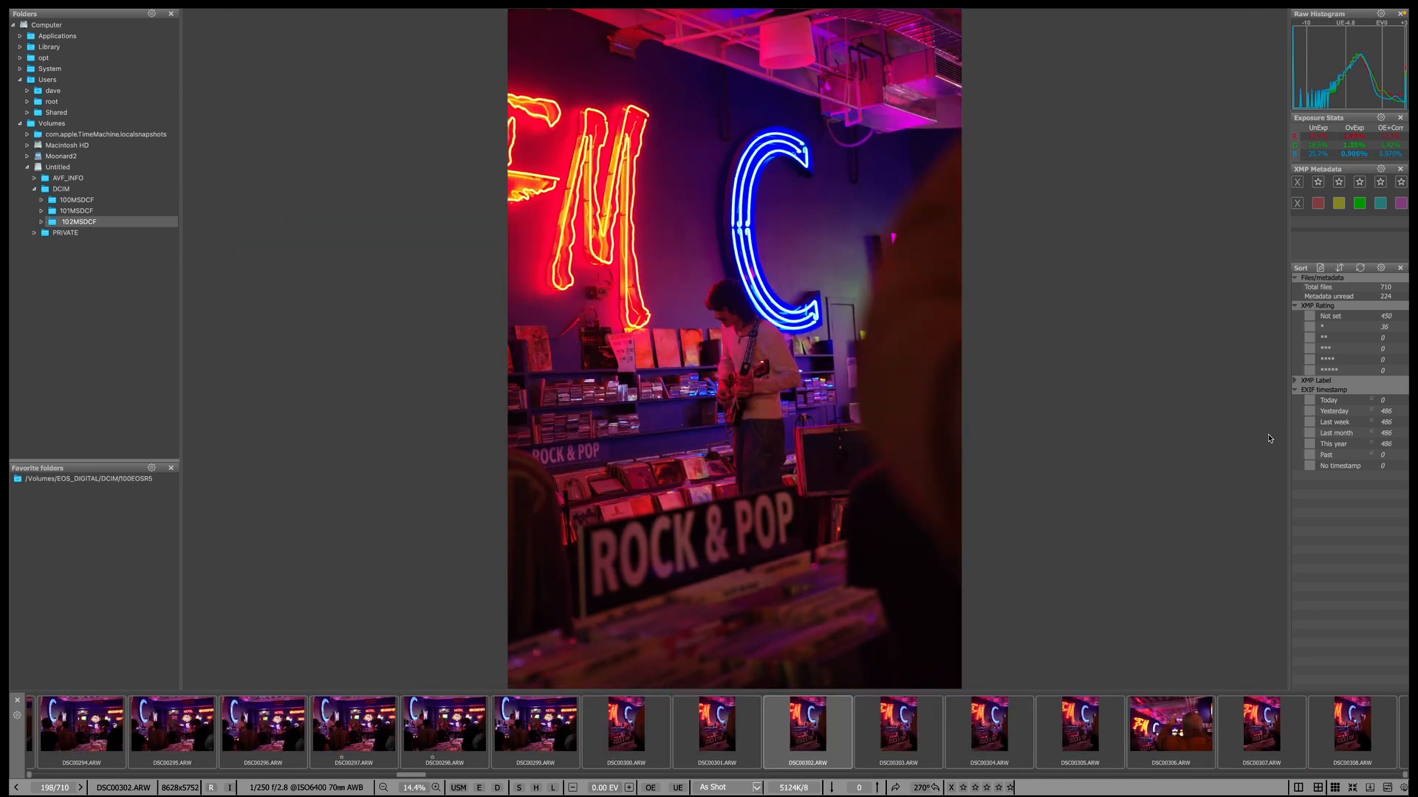
pyautogui.press('Left')
pyautogui.press('1')
pyautogui.press('Right')
# Give one star to DSC00306, DSC00309 and DSC00314.
pyautogui.press('Right')
pyautogui.press('Left')
pyautogui.press('1')
pyautogui.press('Right')
pyautogui.press('Right')
pyautogui.press('Left')
pyautogui.press('1')
pyautogui.press('Right')
pyautogui.press('1')
pyautogui.press('Right')
pyautogui.press('Right')
pyautogui.press('Right')
pyautogui.press('Left')
pyautogui.press('1')
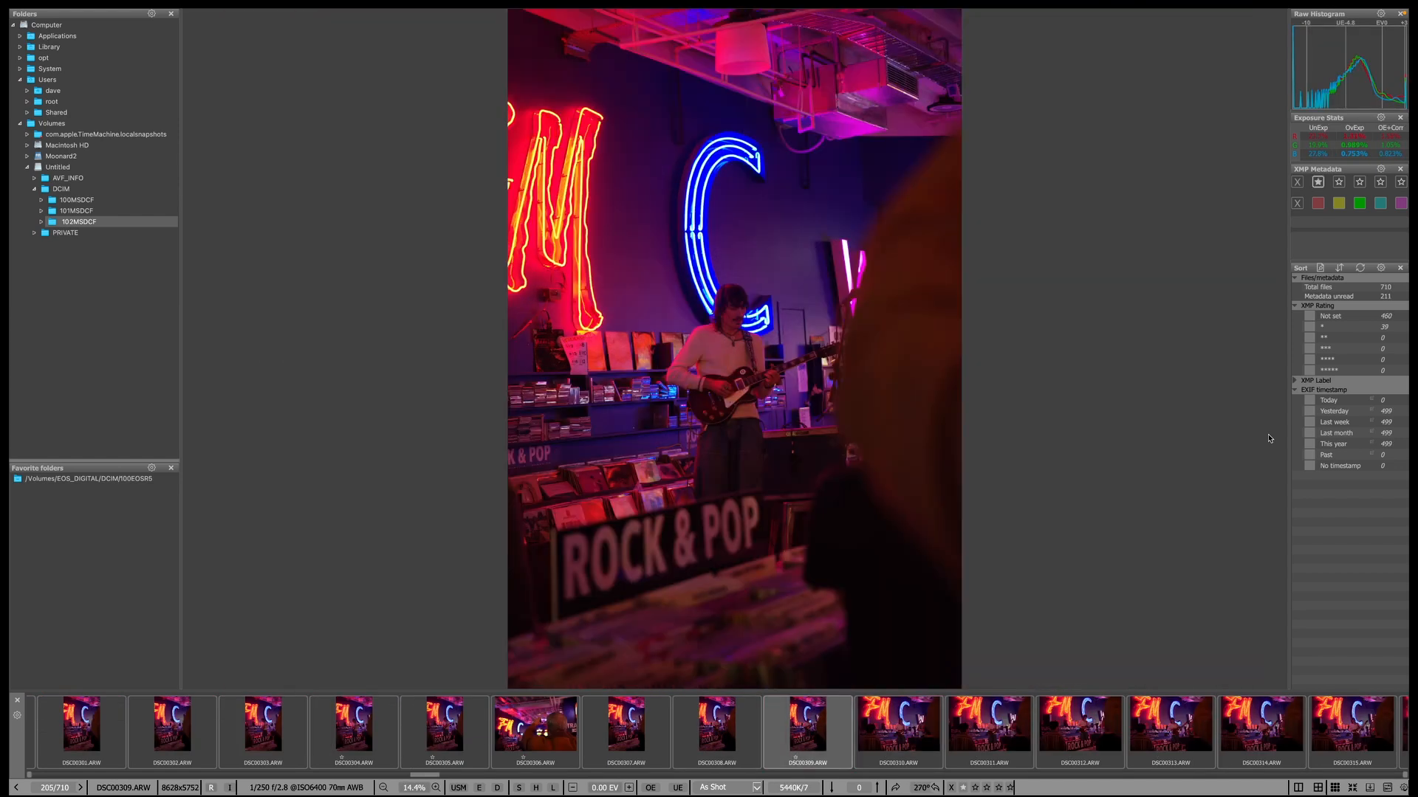
pyautogui.press('Right')
pyautogui.press('Right')
pyautogui.press('Right')
pyautogui.press('Right')
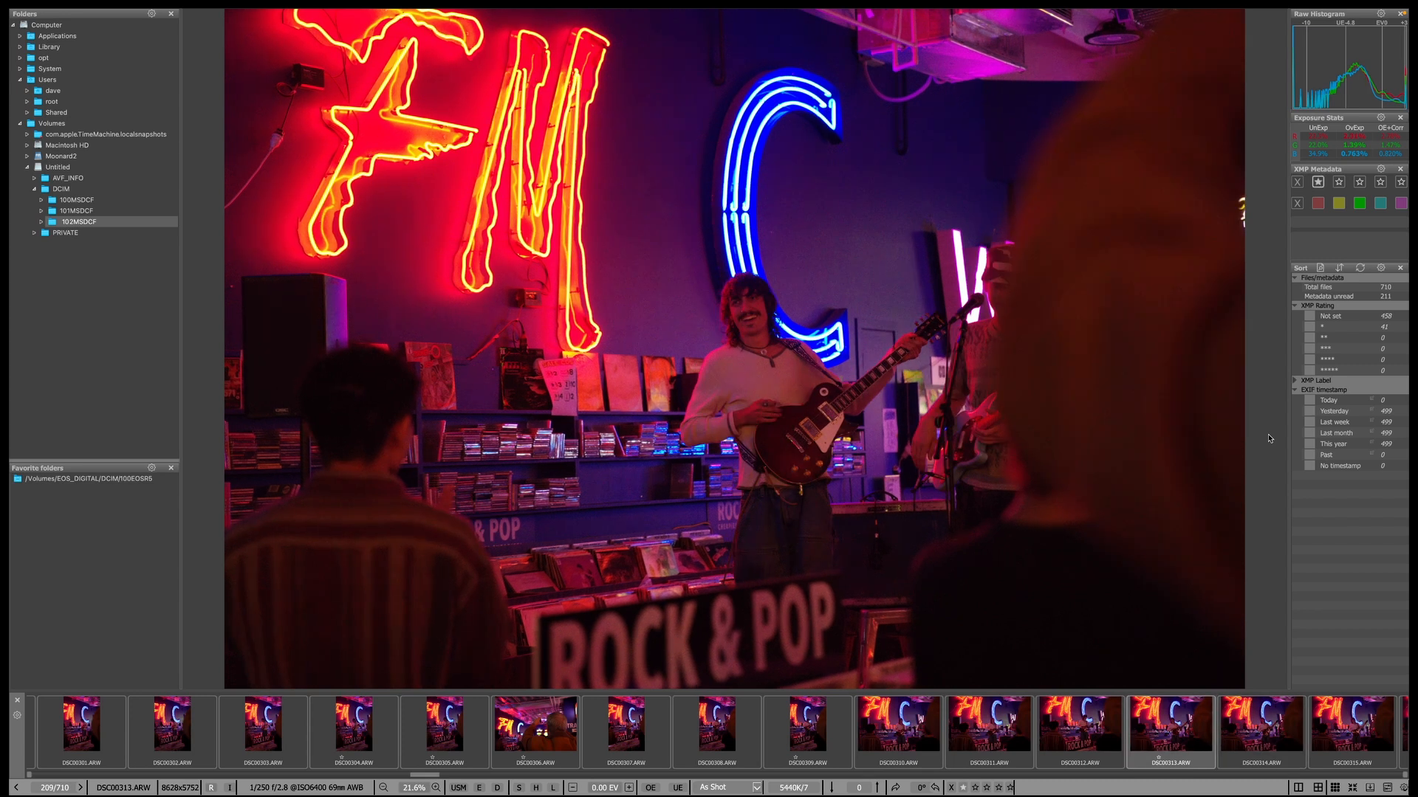
pyautogui.press('Right')
pyautogui.press('1')
# Give DSC00313 and DSC00315 two stars, and DSC00320 one star.
pyautogui.press('Right')
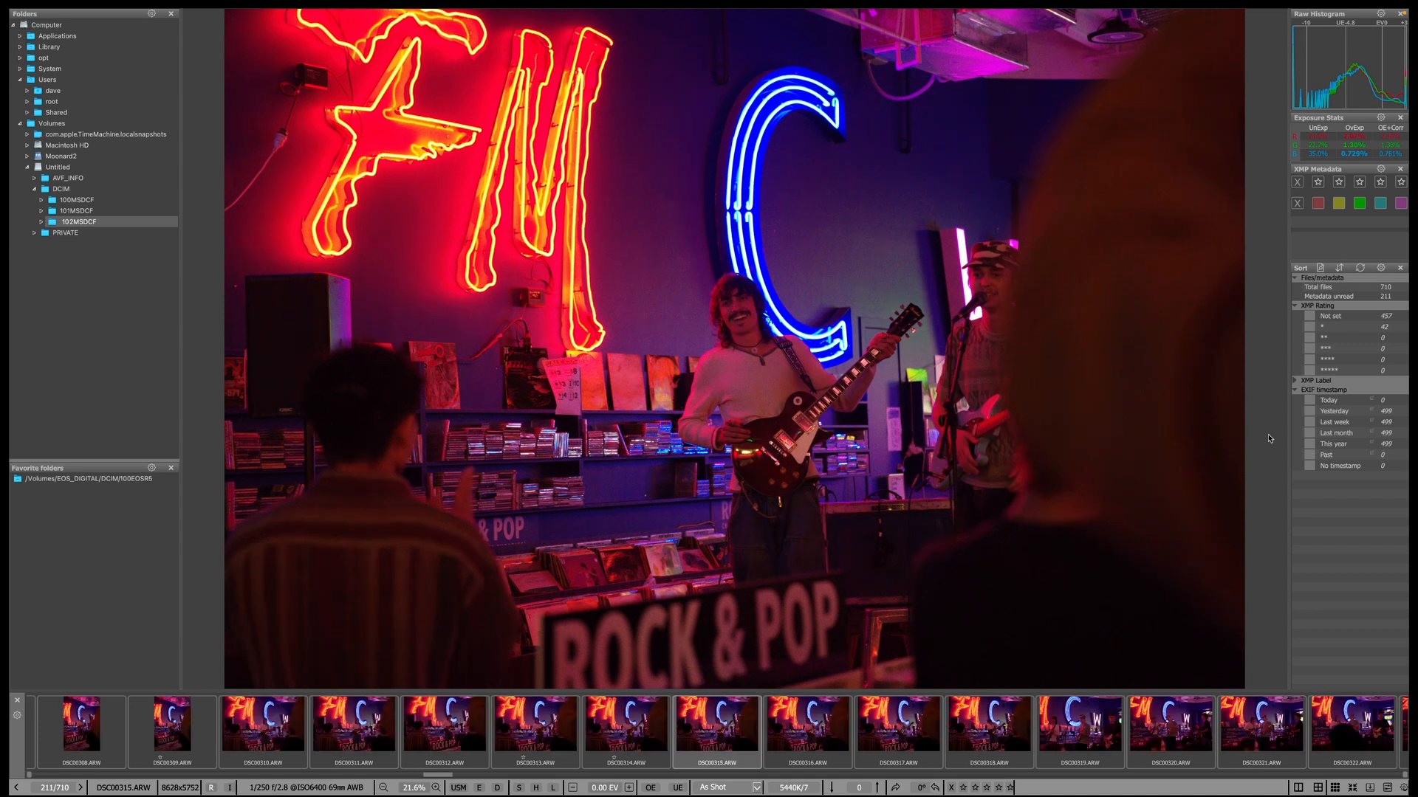
pyautogui.press('Left')
pyautogui.press('Left')
pyautogui.press('2')
pyautogui.press('Right')
pyautogui.press('Right')
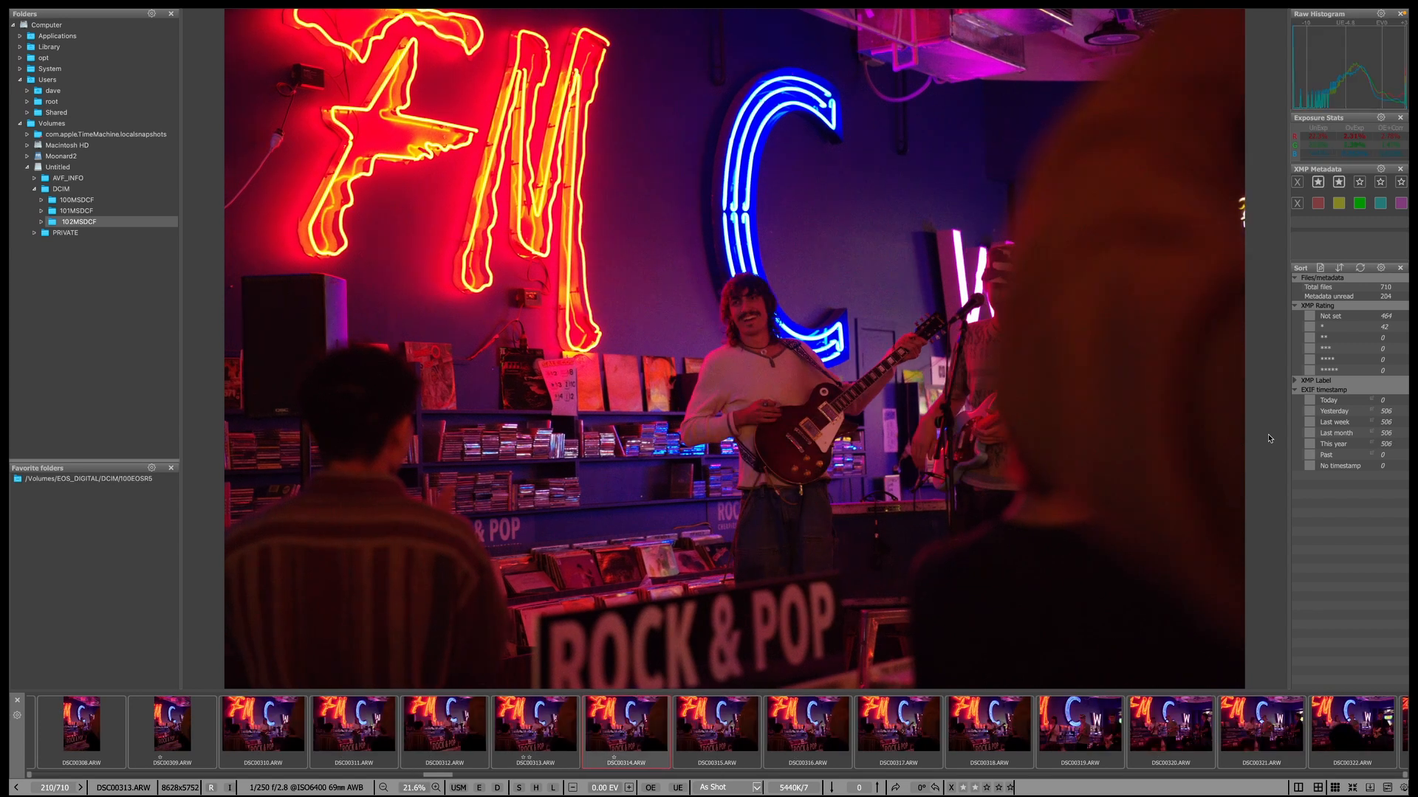
pyautogui.press('2')
pyautogui.press('Right')
pyautogui.press('Right')
pyautogui.press('Right')
pyautogui.press('Right')
pyautogui.press('Right')
pyautogui.press('Right')
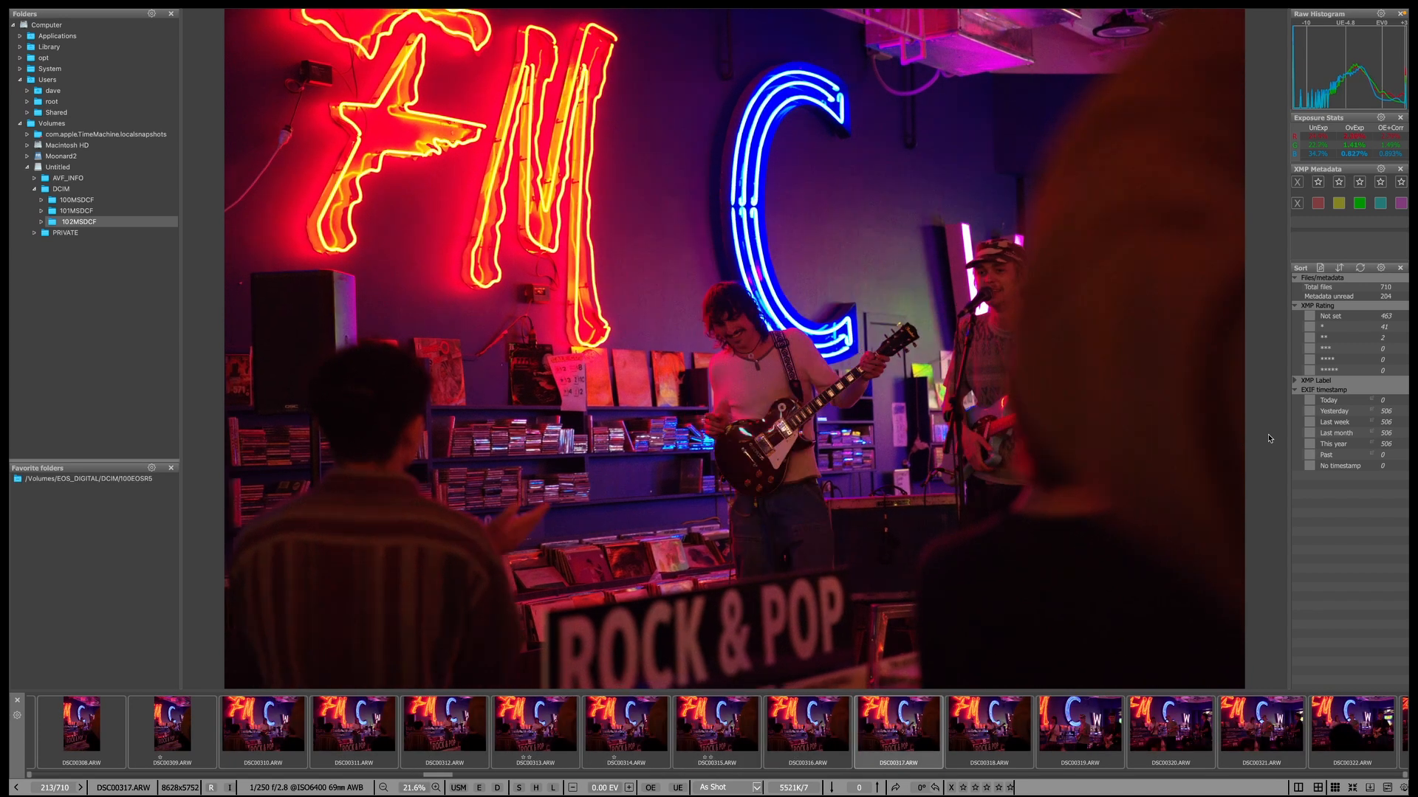
pyautogui.press('Left')
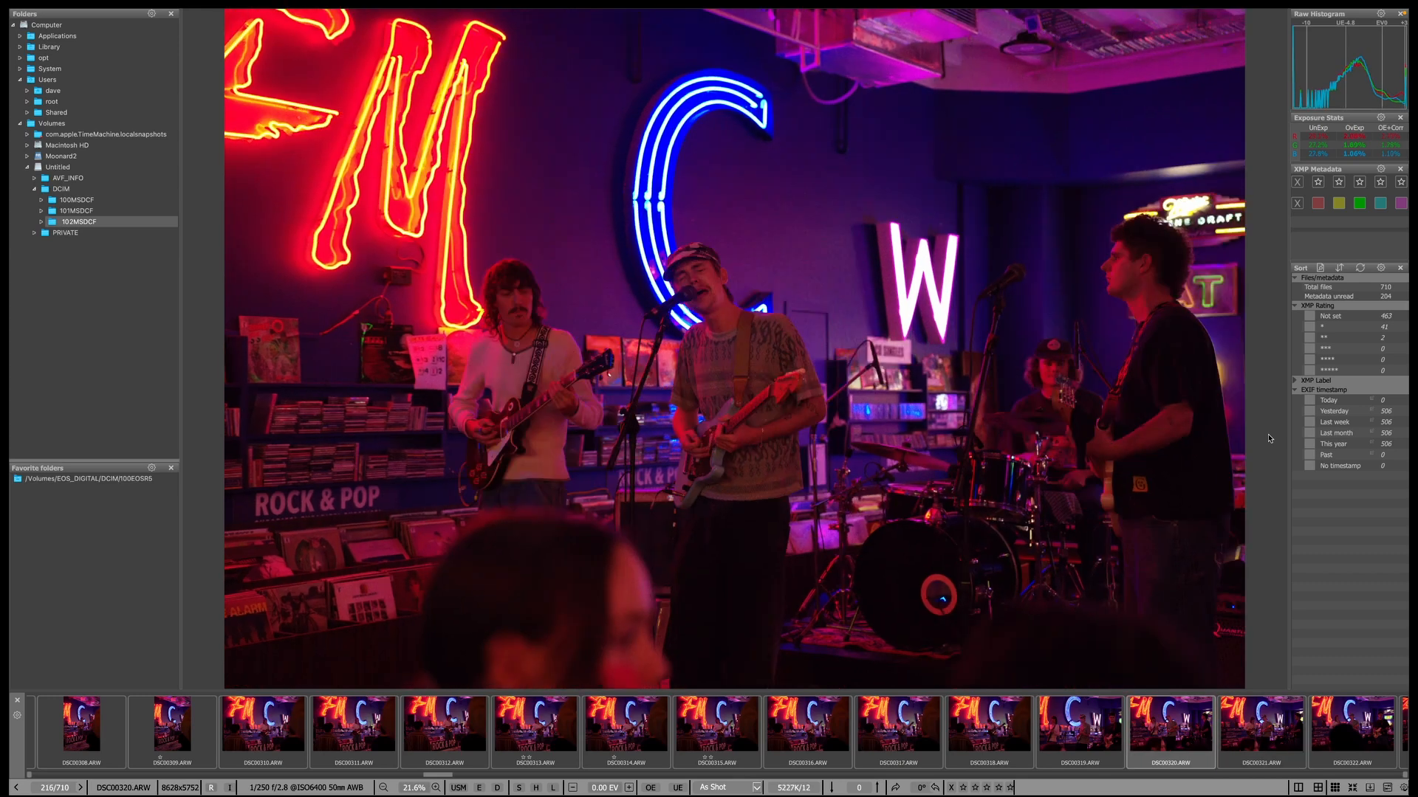
pyautogui.press('1')
# Skip through DSC00323 to DSC00336 without rating them.
pyautogui.press('Right')
pyautogui.press('Right')
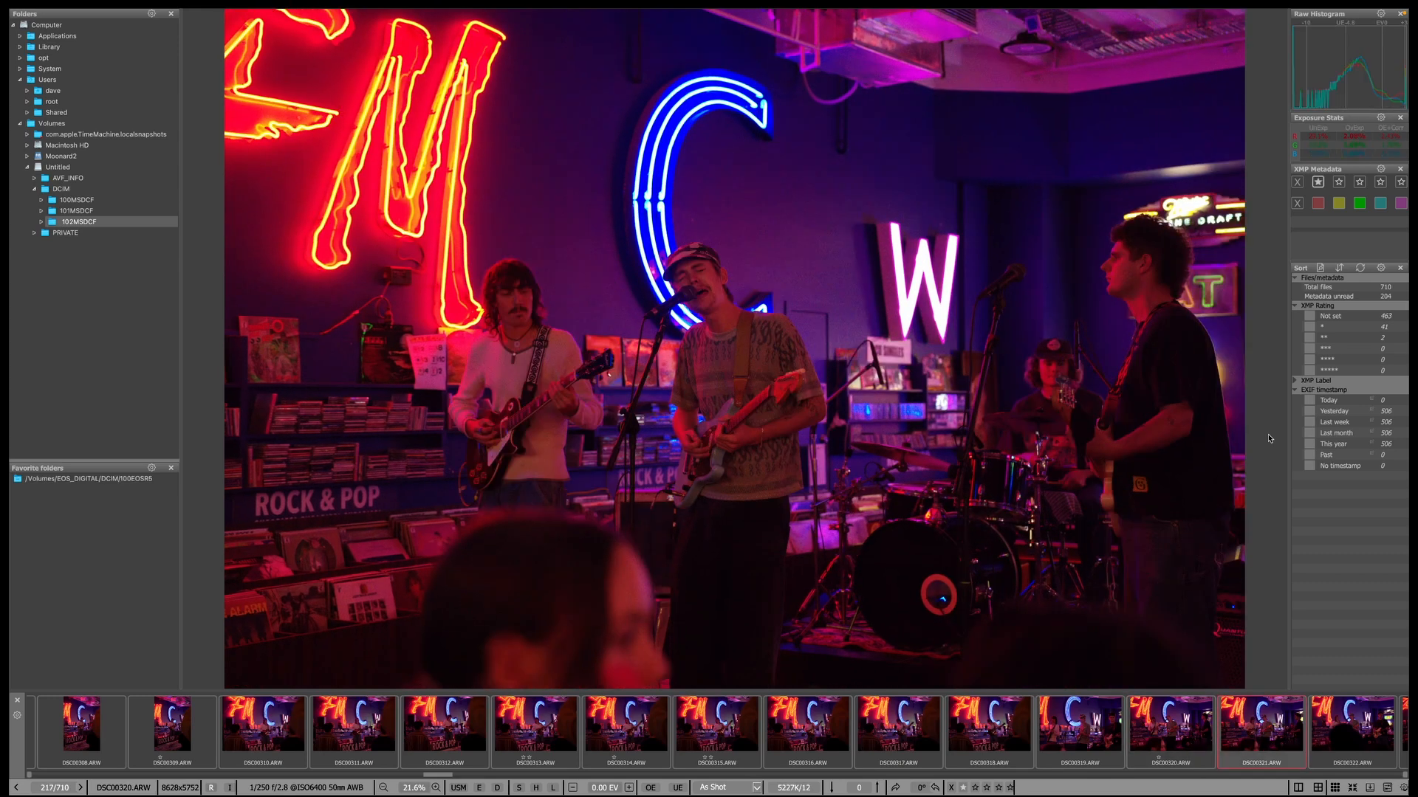
pyautogui.press('Right')
pyautogui.press('Right')
pyautogui.press('Right')
pyautogui.press('Right')
pyautogui.press('Right')
pyautogui.press('Right')
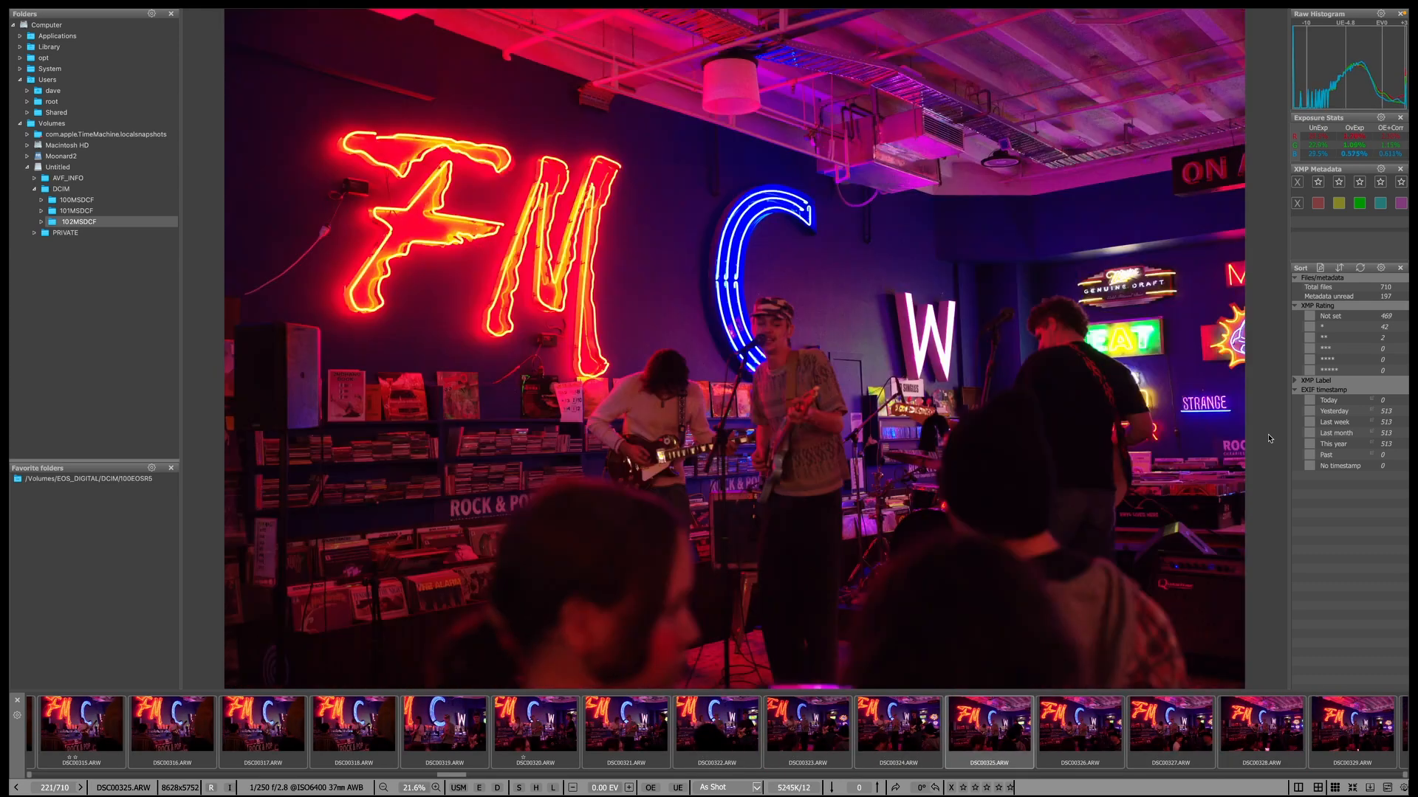
pyautogui.press('Right')
pyautogui.press('Right')
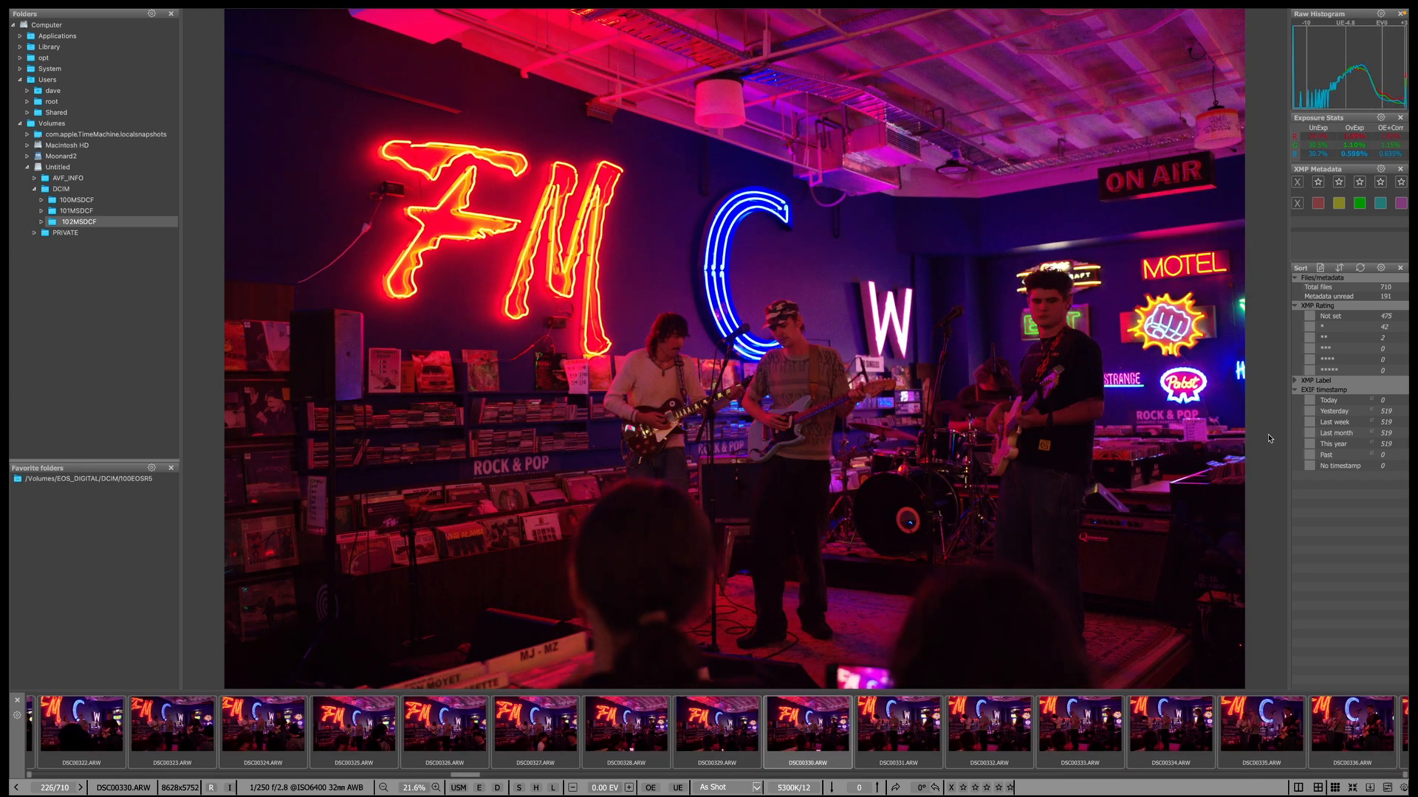
pyautogui.press('Right')
pyautogui.press('Right')
pyautogui.press('Right')
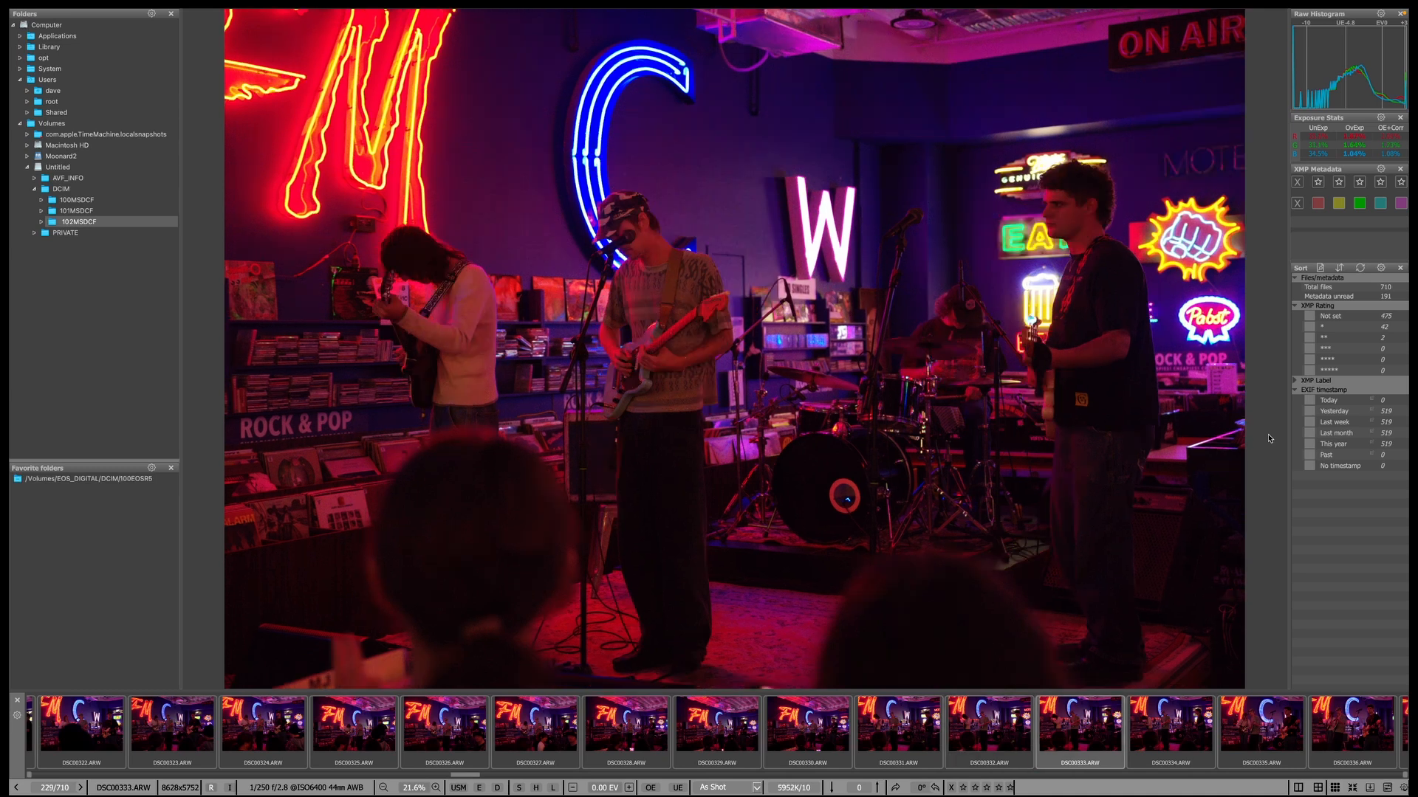
pyautogui.press('Right')
pyautogui.press('Right')
pyautogui.press('Right')
# Give one star to DSC00337, DSC00338, DSC00341 and DSC00345.
pyautogui.press('Right')
pyautogui.press('Left')
pyautogui.press('Right')
pyautogui.press('1')
pyautogui.press('Right')
pyautogui.press('1')
pyautogui.press('Right')
pyautogui.press('Right')
pyautogui.press('Right')
pyautogui.press('Right')
pyautogui.press('Left')
pyautogui.press('1')
pyautogui.press('Right')
pyautogui.press('Right')
pyautogui.press('Right')
pyautogui.press('Right')
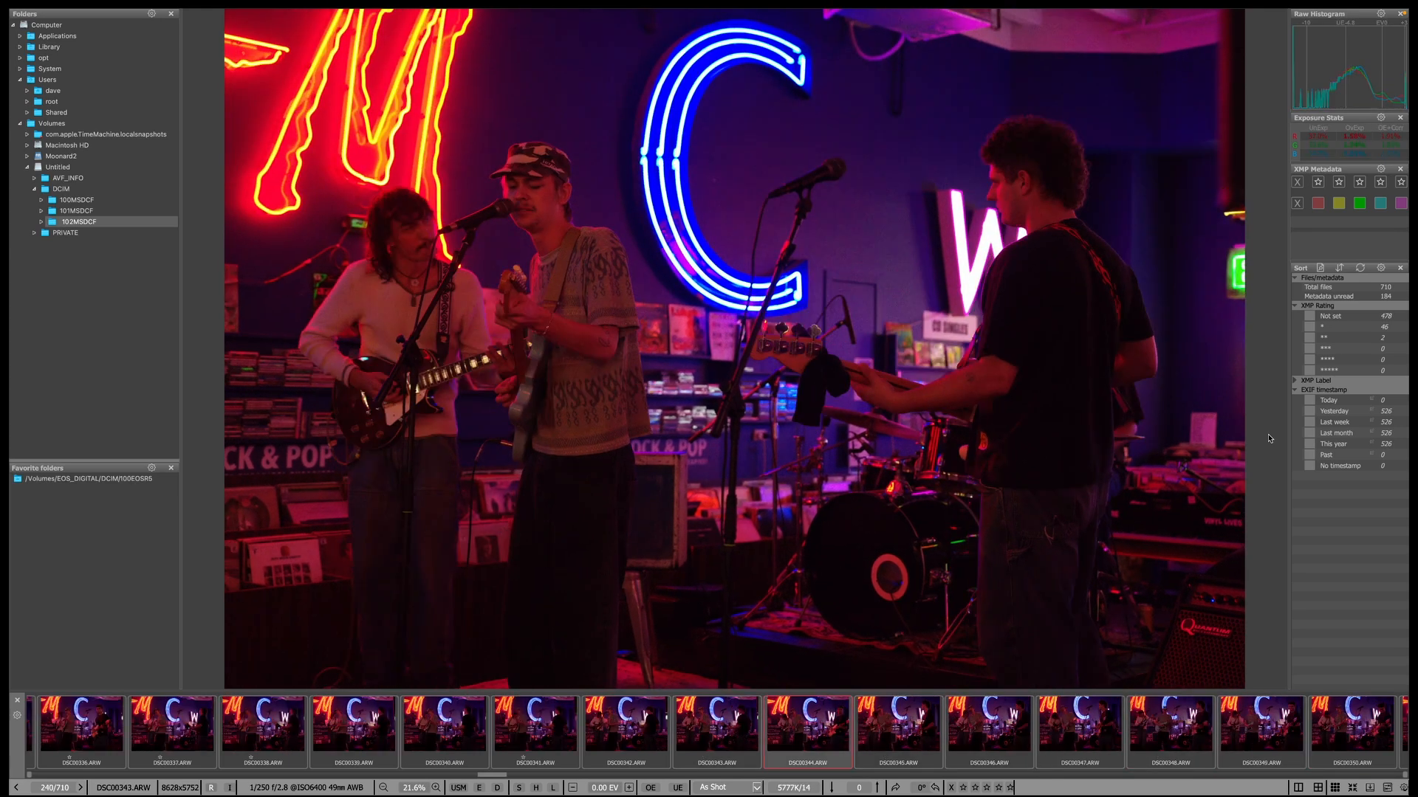
pyautogui.press('Left')
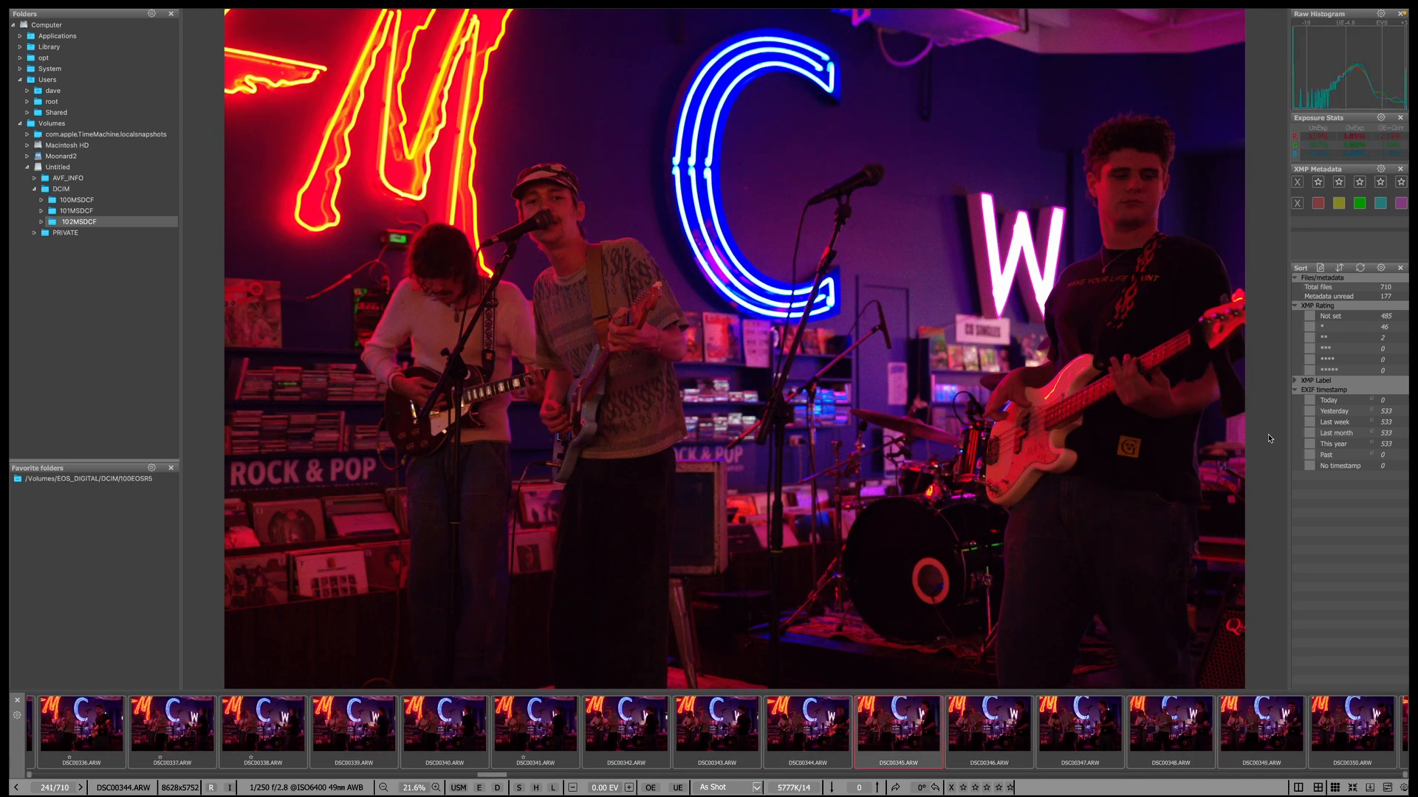
pyautogui.press('Right')
pyautogui.press('1')
# Give one star to DSC00348, DSC00349, DSC00350 and DSC00355.
pyautogui.press('Right')
pyautogui.press('Right')
pyautogui.press('Right')
pyautogui.press('Right')
pyautogui.press('Left')
pyautogui.press('1')
pyautogui.press('Right')
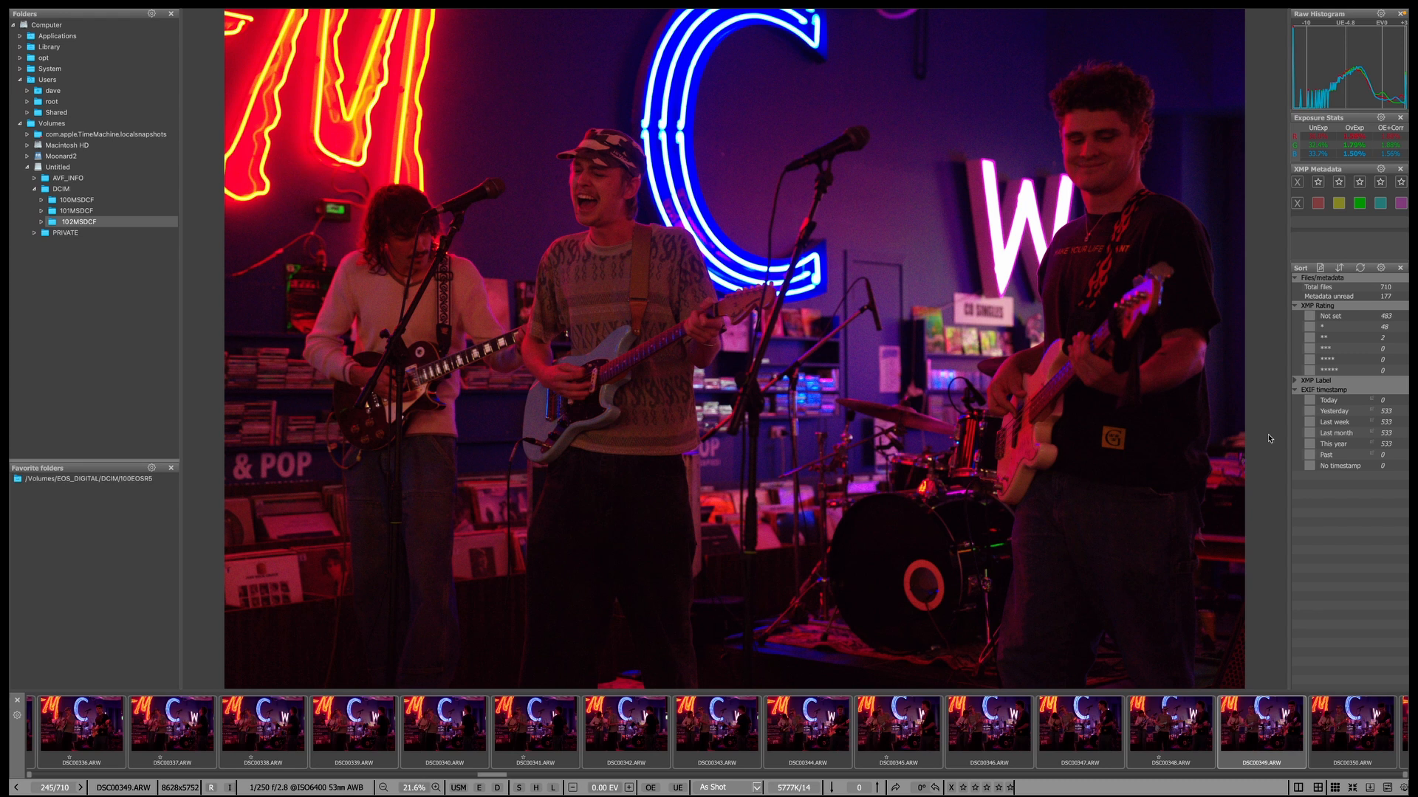
pyautogui.press('1')
pyautogui.press('Right')
pyautogui.press('1')
pyautogui.press('Right')
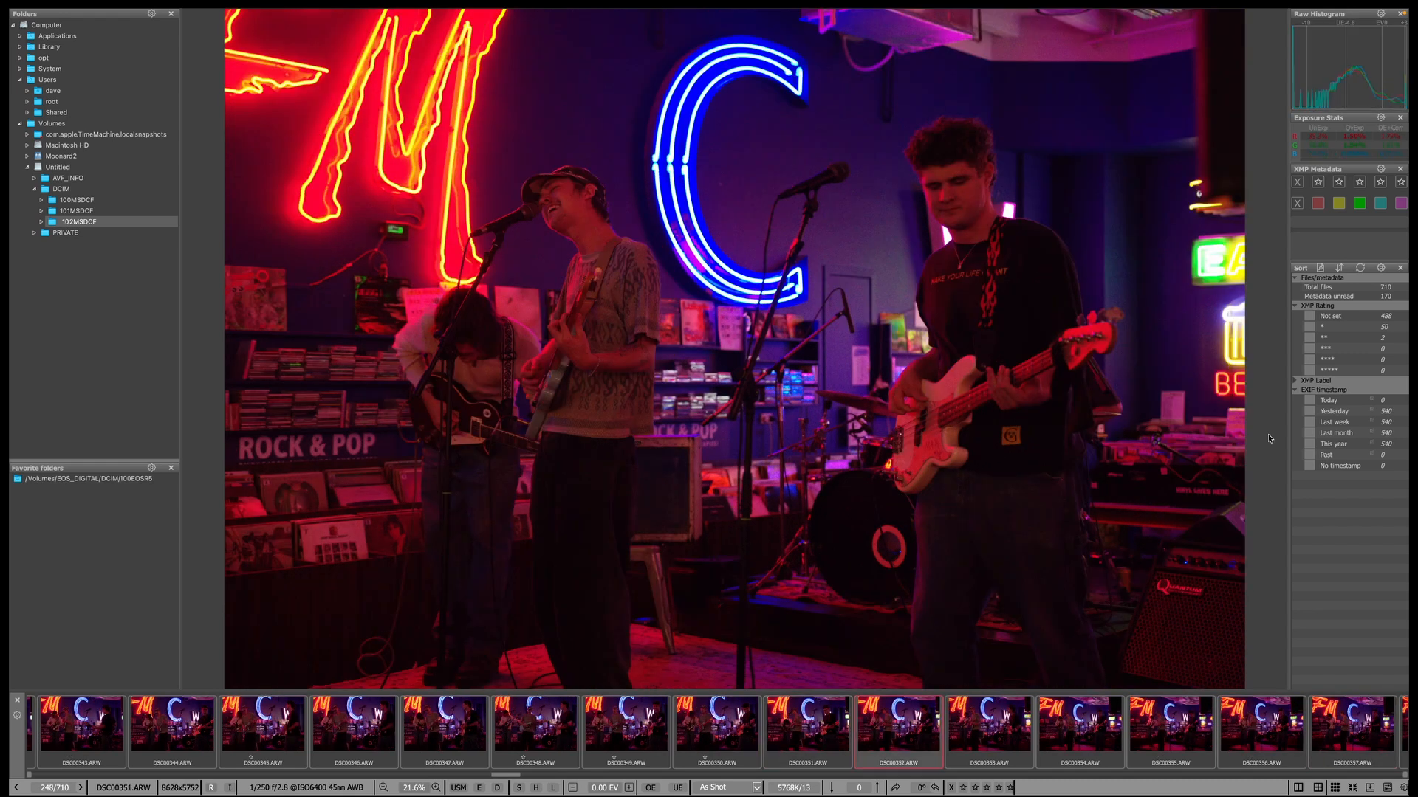
pyautogui.press('Right')
pyautogui.press('Right')
pyautogui.press('Right')
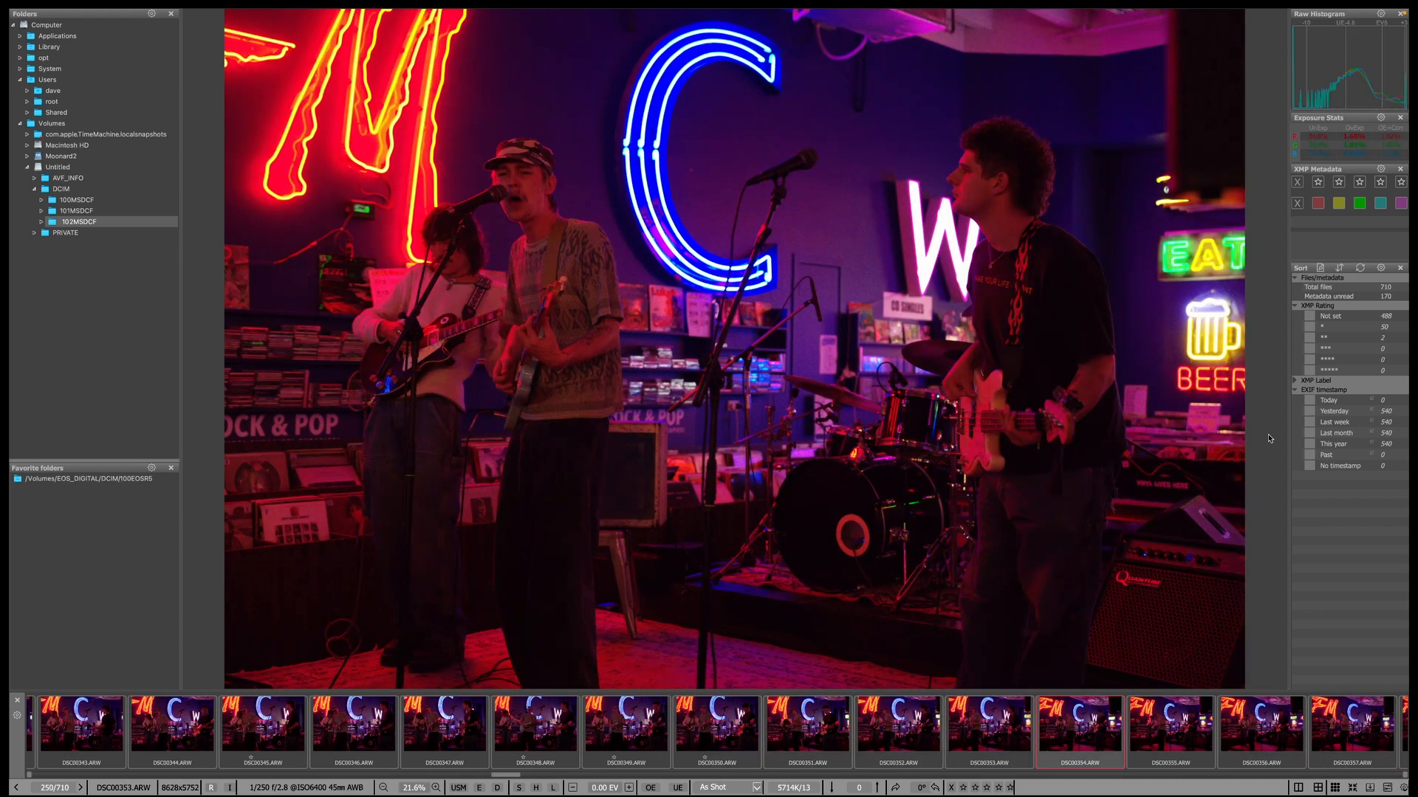
pyautogui.press('Right')
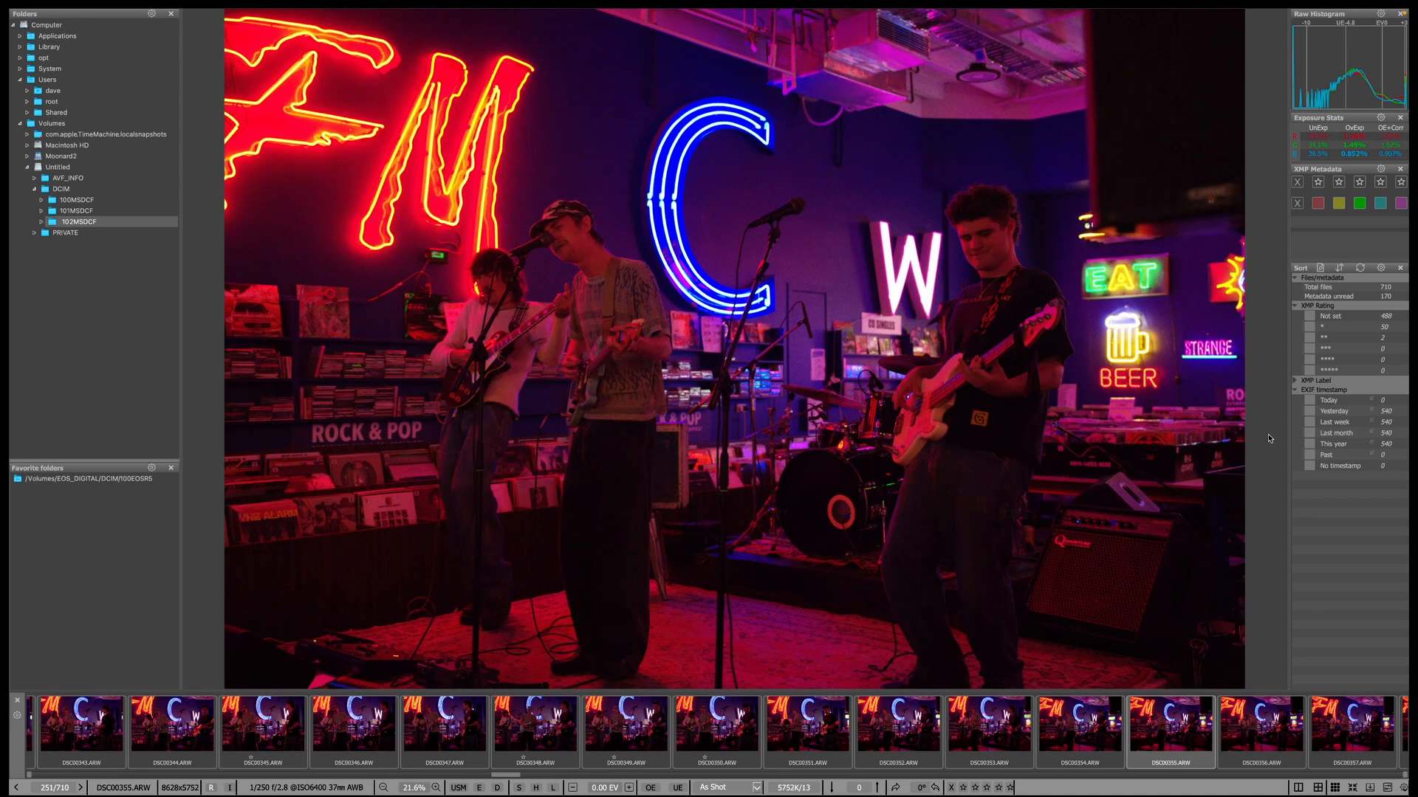
pyautogui.press('1')
# Clear the rating from DSC00355 and review shots up to DSC00375.
pyautogui.press('Right')
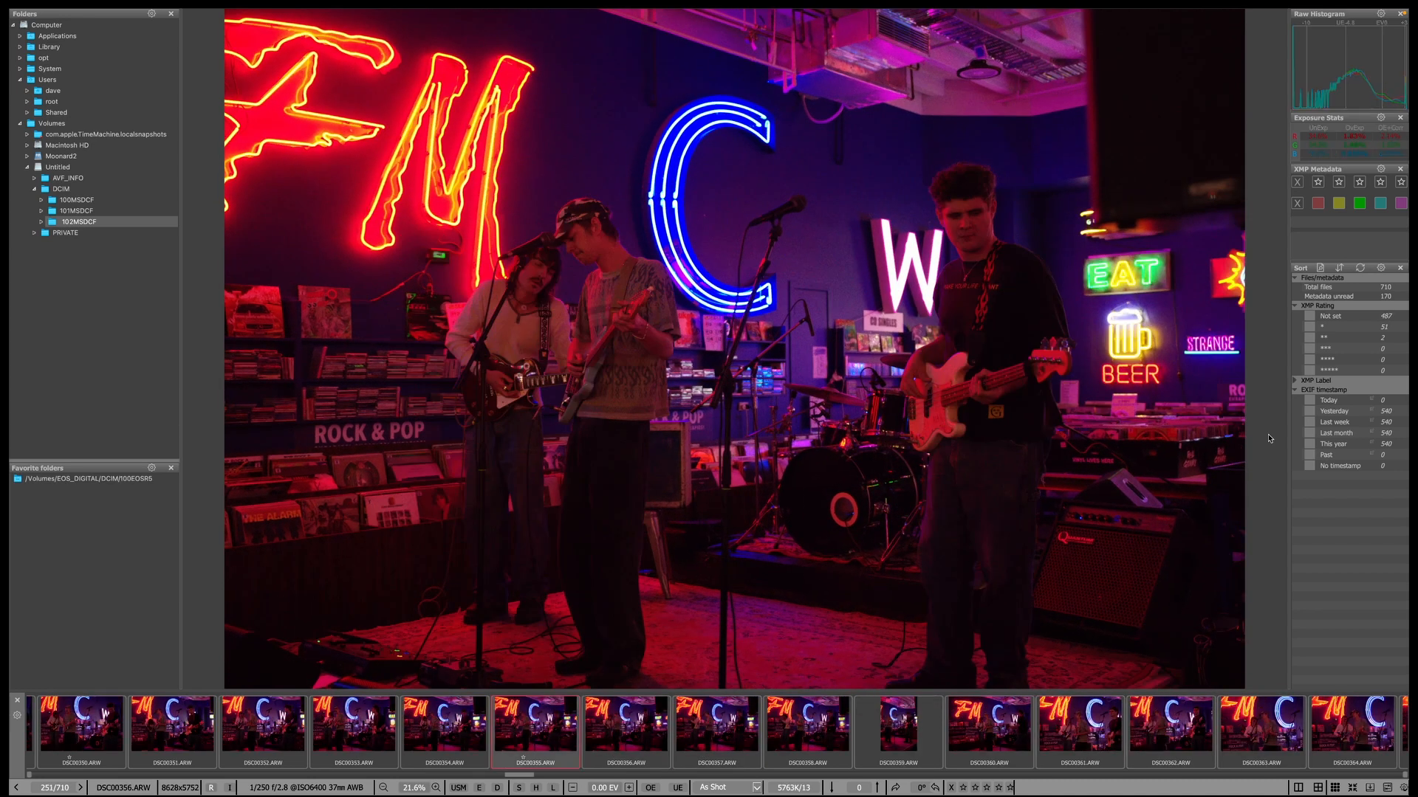
pyautogui.press('Left')
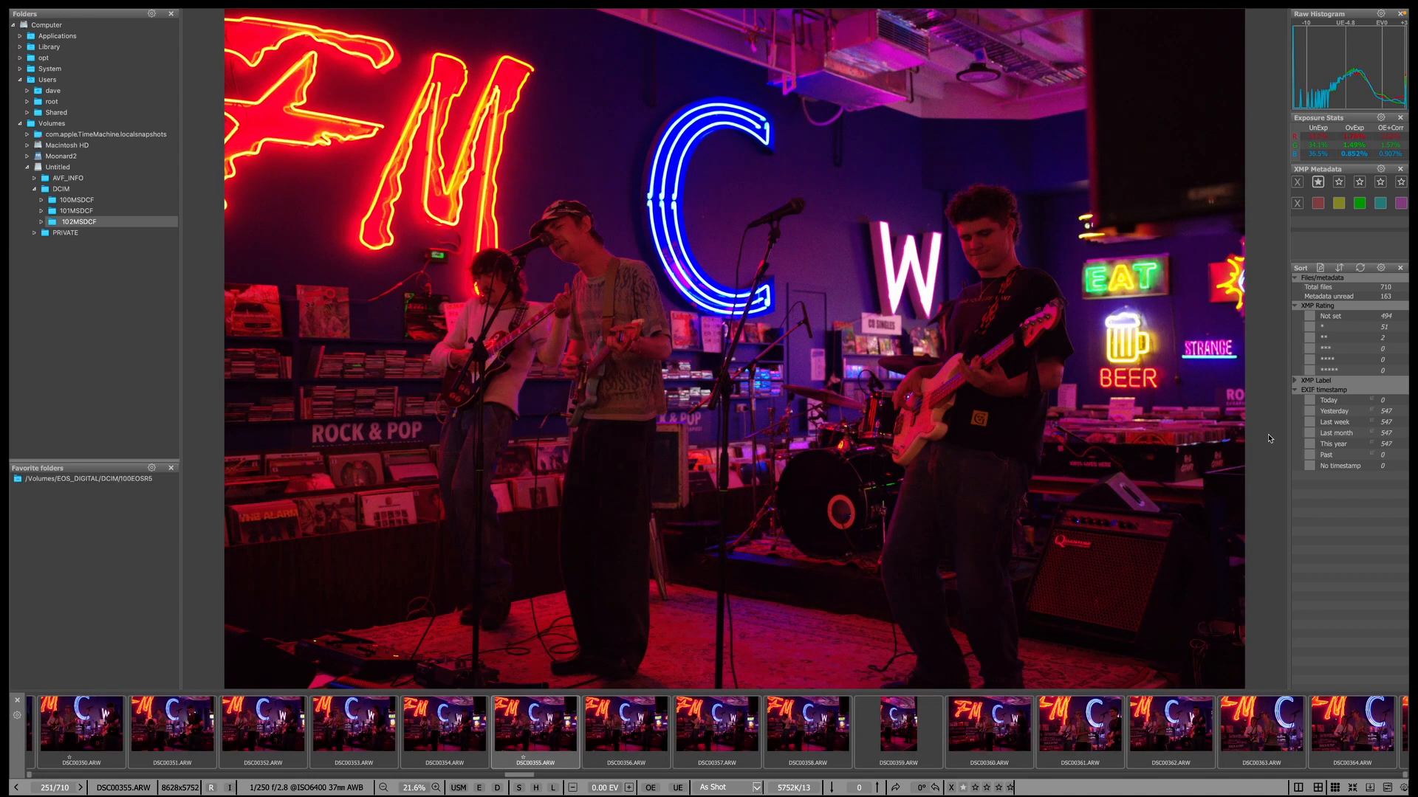
pyautogui.press('0')
pyautogui.press('Right')
pyautogui.press('Right')
pyautogui.press('Right')
pyautogui.press('Right')
pyautogui.press('Right')
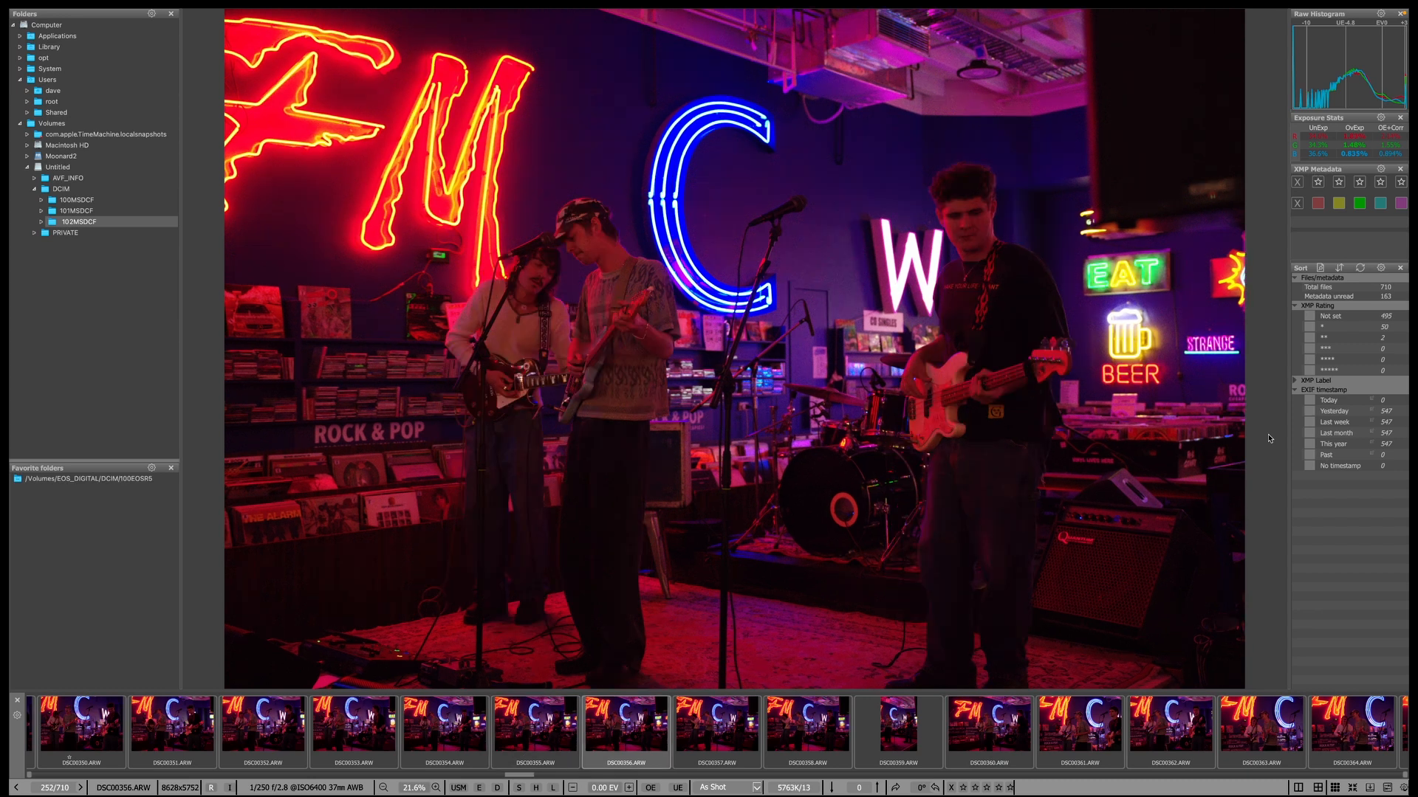
pyautogui.press('Right')
pyautogui.press('Right')
pyautogui.press('Left')
pyautogui.press('Right')
pyautogui.press('Right')
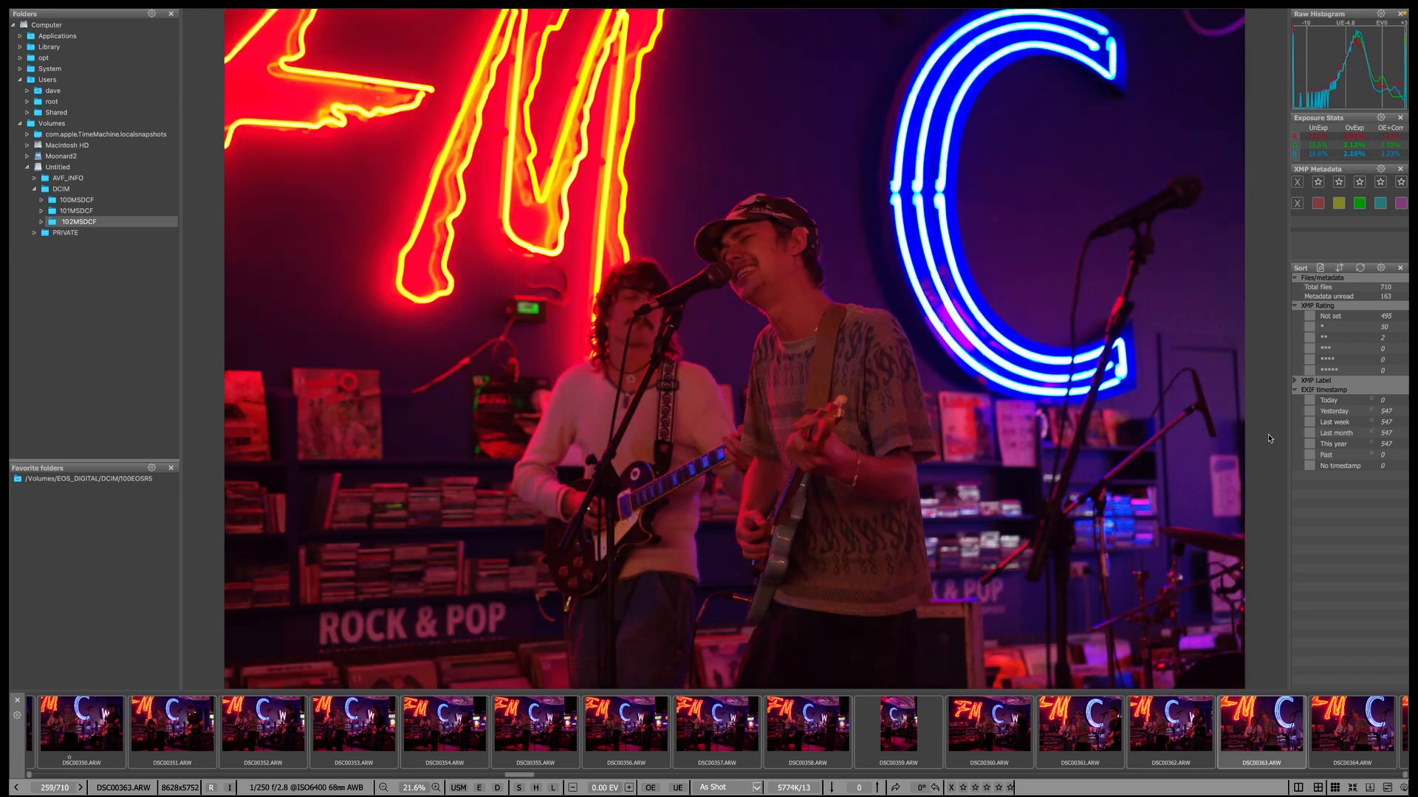
pyautogui.press('Right')
pyautogui.press('Right')
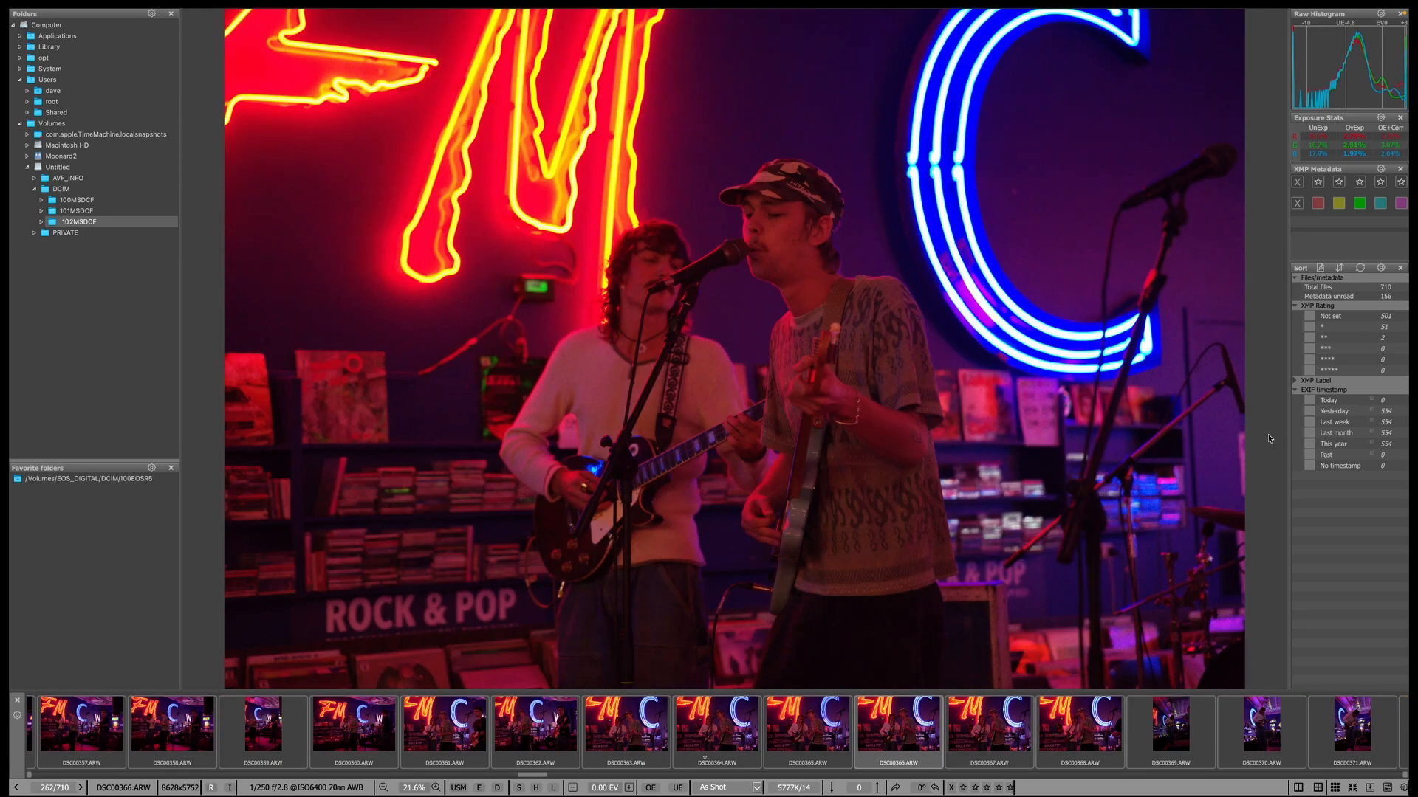
pyautogui.press('Right')
pyautogui.press('Right')
pyautogui.press('Right')
pyautogui.press('Right')
pyautogui.press('Right')
pyautogui.press('Right')
pyautogui.press('Right')
pyautogui.press('Right')
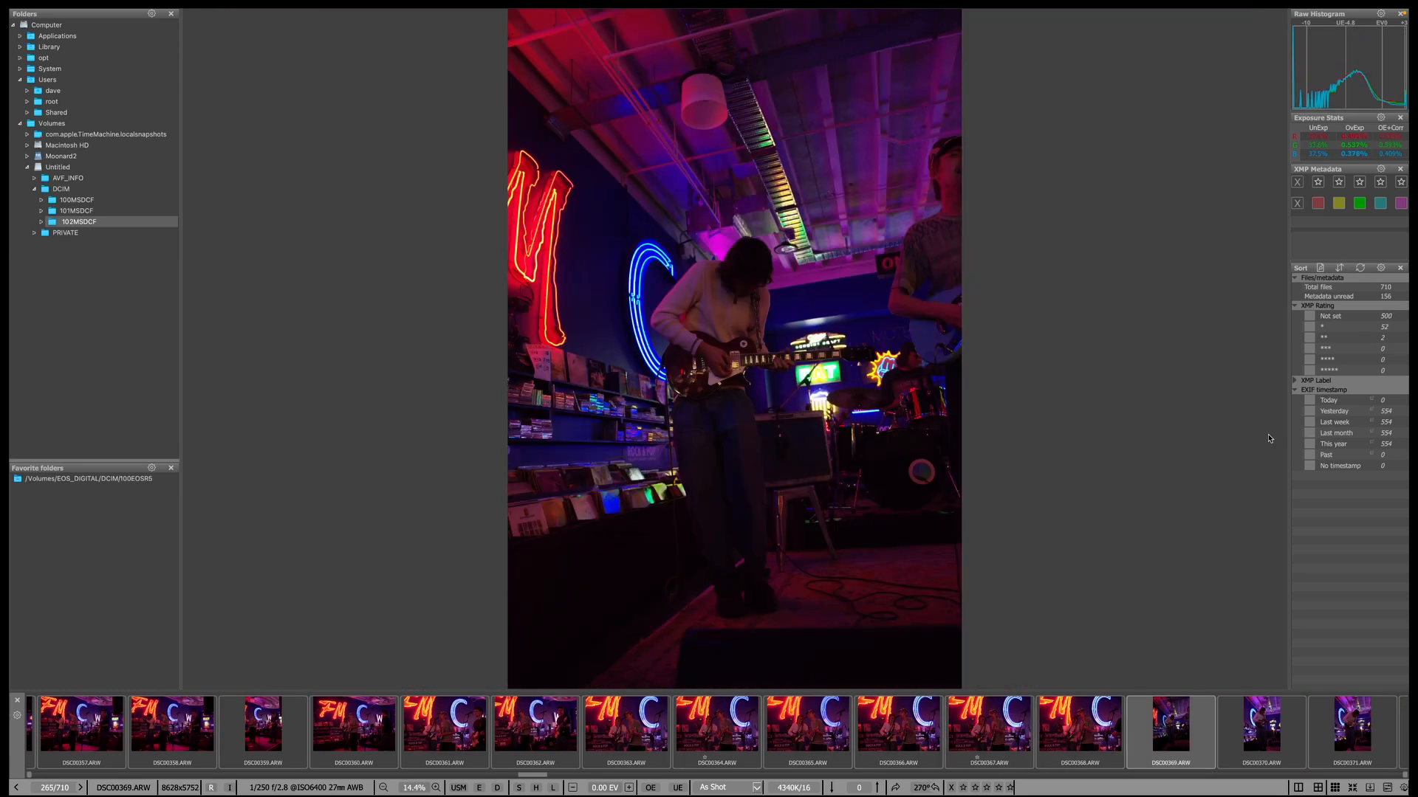
pyautogui.press('Right')
pyautogui.press('Right')
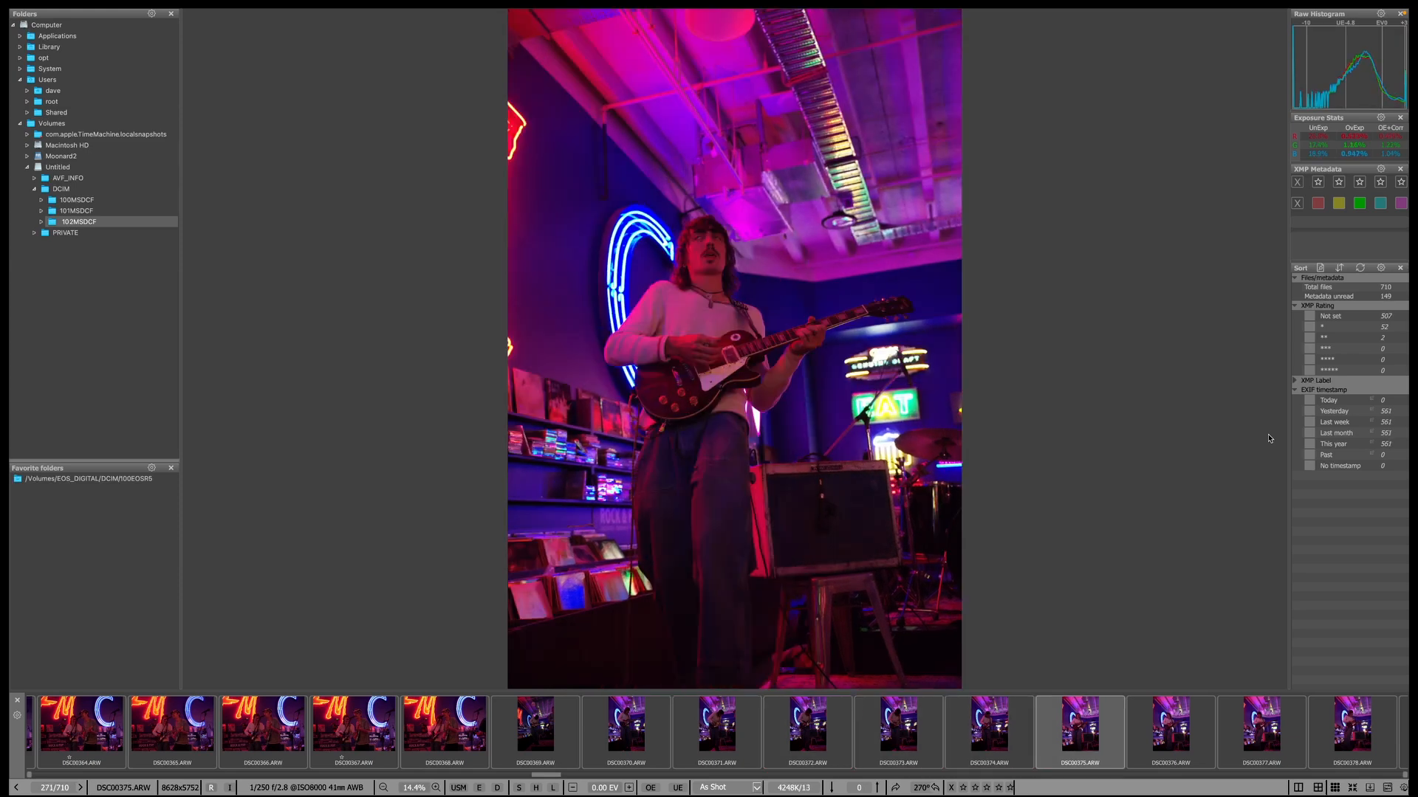
# Give one star to DSC00375, DSC00377 and DSC00381.
pyautogui.press('Right')
pyautogui.press('Left')
pyautogui.press('1')
pyautogui.press('Right')
pyautogui.press('Right')
pyautogui.press('1')
# Give one star to DSC00385 and the next few keepers after it.
pyautogui.press('Right')
pyautogui.press('Right')
pyautogui.press('Right')
pyautogui.press('Right')
pyautogui.press('Right')
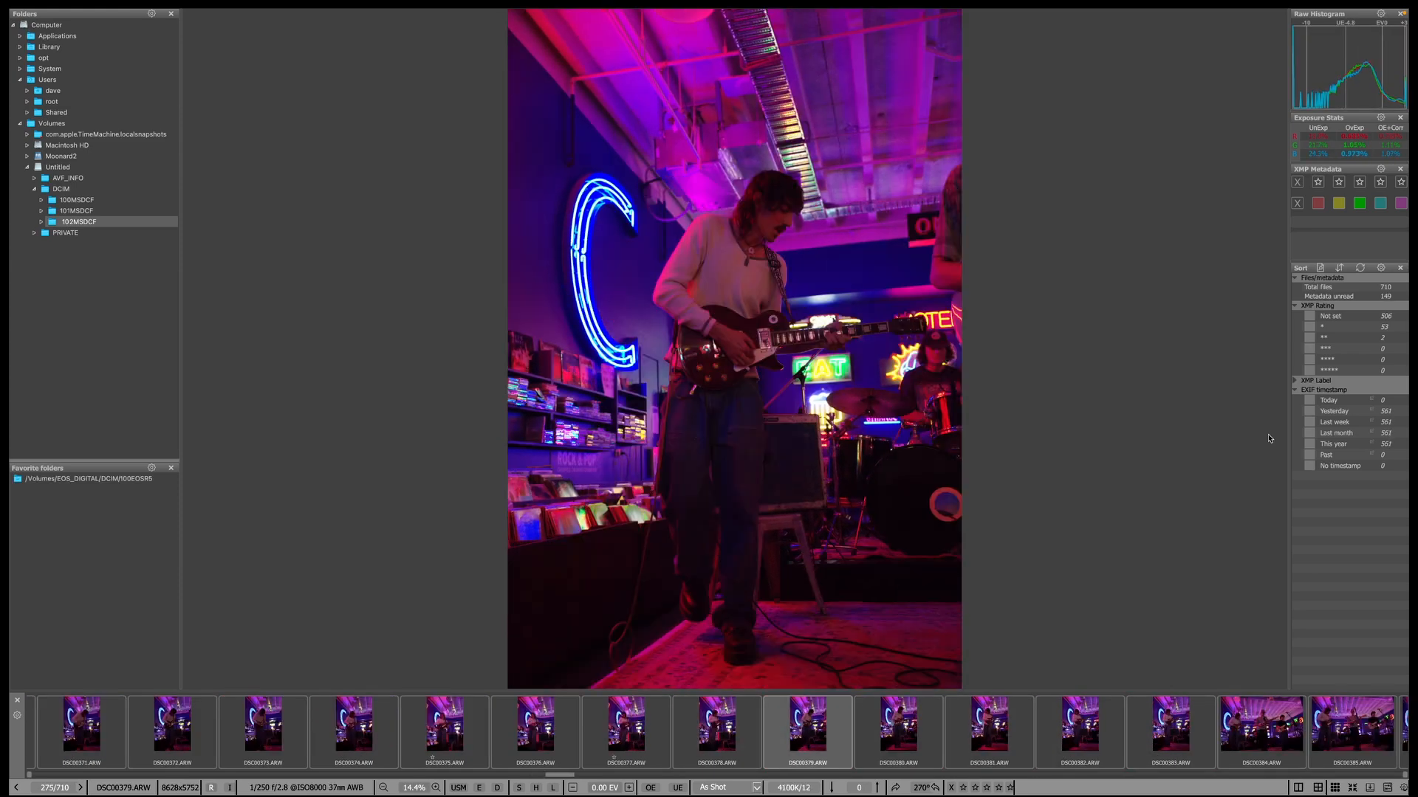
pyautogui.press('Left')
pyautogui.press('1')
pyautogui.press('Right')
pyautogui.press('Right')
pyautogui.press('Right')
pyautogui.press('Right')
pyautogui.press('Left')
pyautogui.press('Right')
pyautogui.press('1')
pyautogui.press('Right')
pyautogui.press('1')
pyautogui.press('Right')
pyautogui.press('Right')
pyautogui.press('Right')
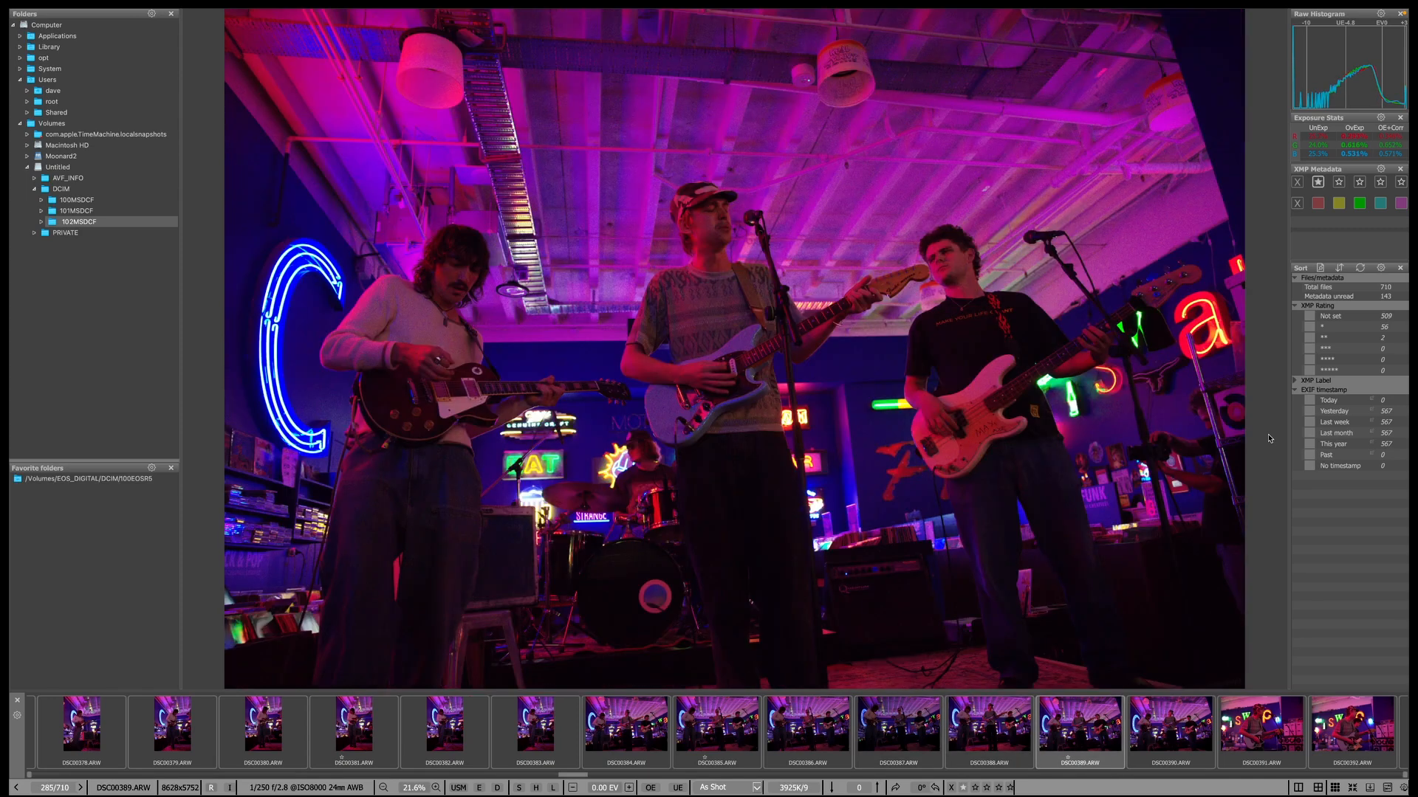
pyautogui.press('Right')
pyautogui.press('1')
# Give one star to DSC00400, DSC00402, DSC00407 and DSC00410.
pyautogui.press('Right')
pyautogui.press('Right')
pyautogui.press('Right')
pyautogui.press('Right')
pyautogui.press('Right')
pyautogui.press('Right')
pyautogui.press('Right')
pyautogui.press('Right')
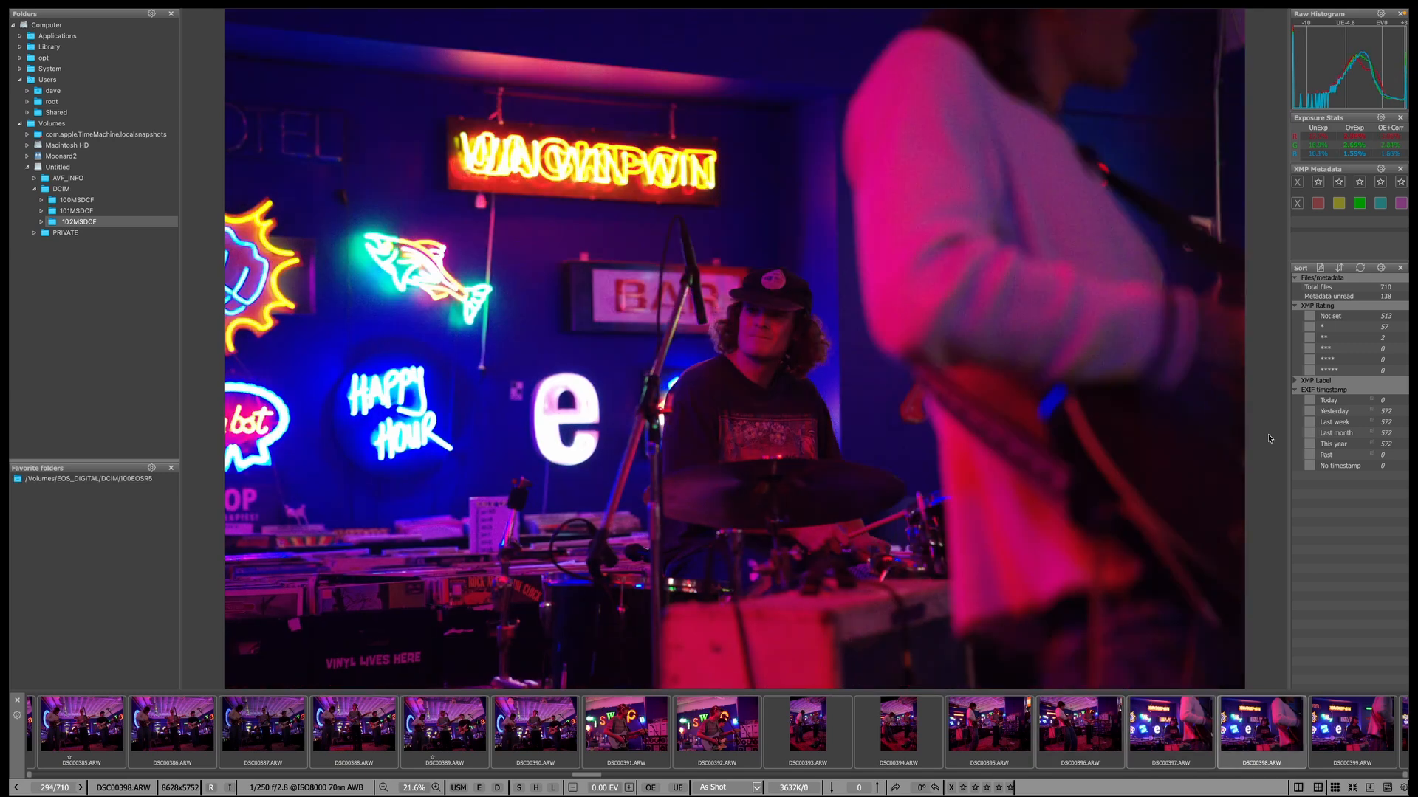
pyautogui.press('Right')
pyautogui.press('Right')
pyautogui.press('Right')
pyautogui.press('Left')
pyautogui.press('1')
pyautogui.press('Right')
pyautogui.press('Right')
pyautogui.press('1')
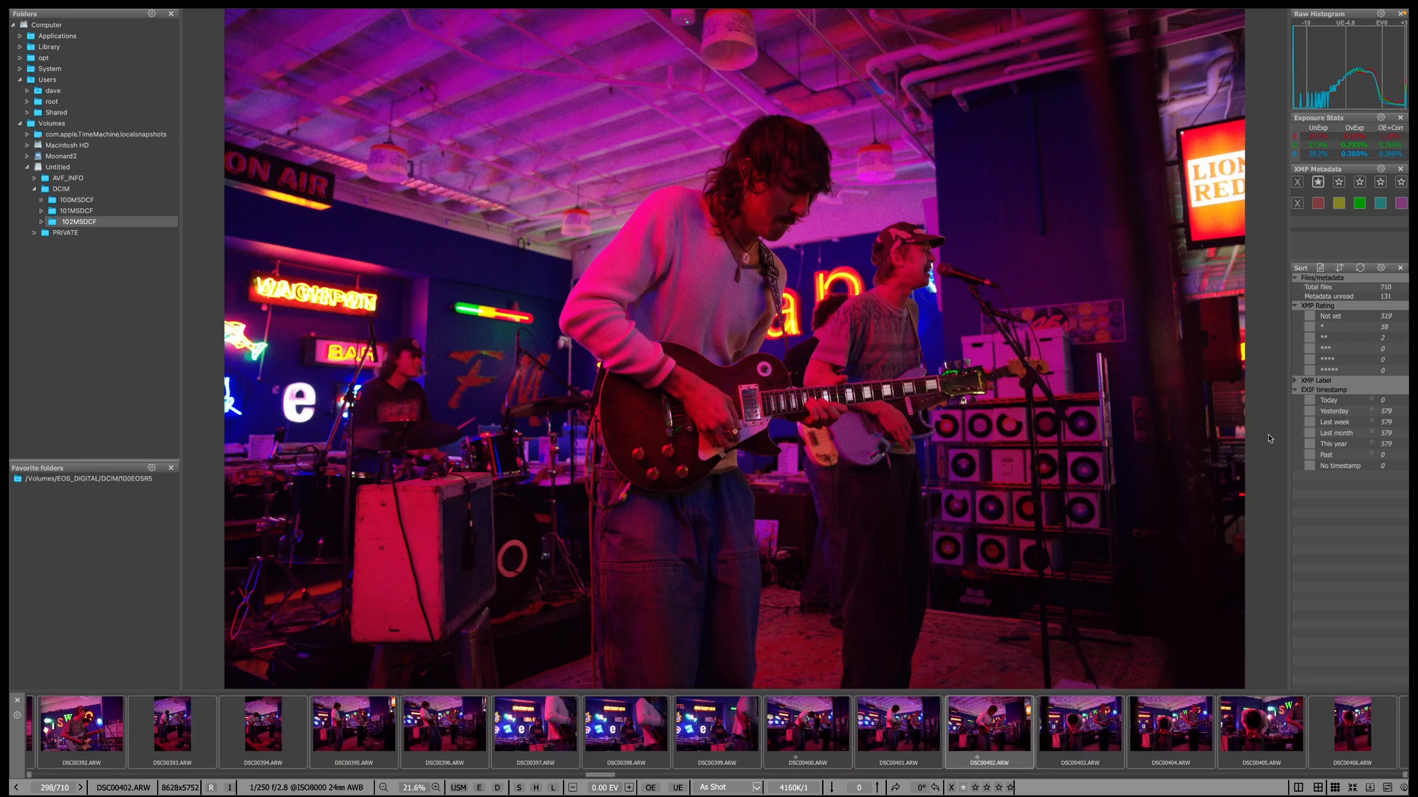
pyautogui.press('Right')
pyautogui.press('Right')
pyautogui.press('Right')
pyautogui.press('Right')
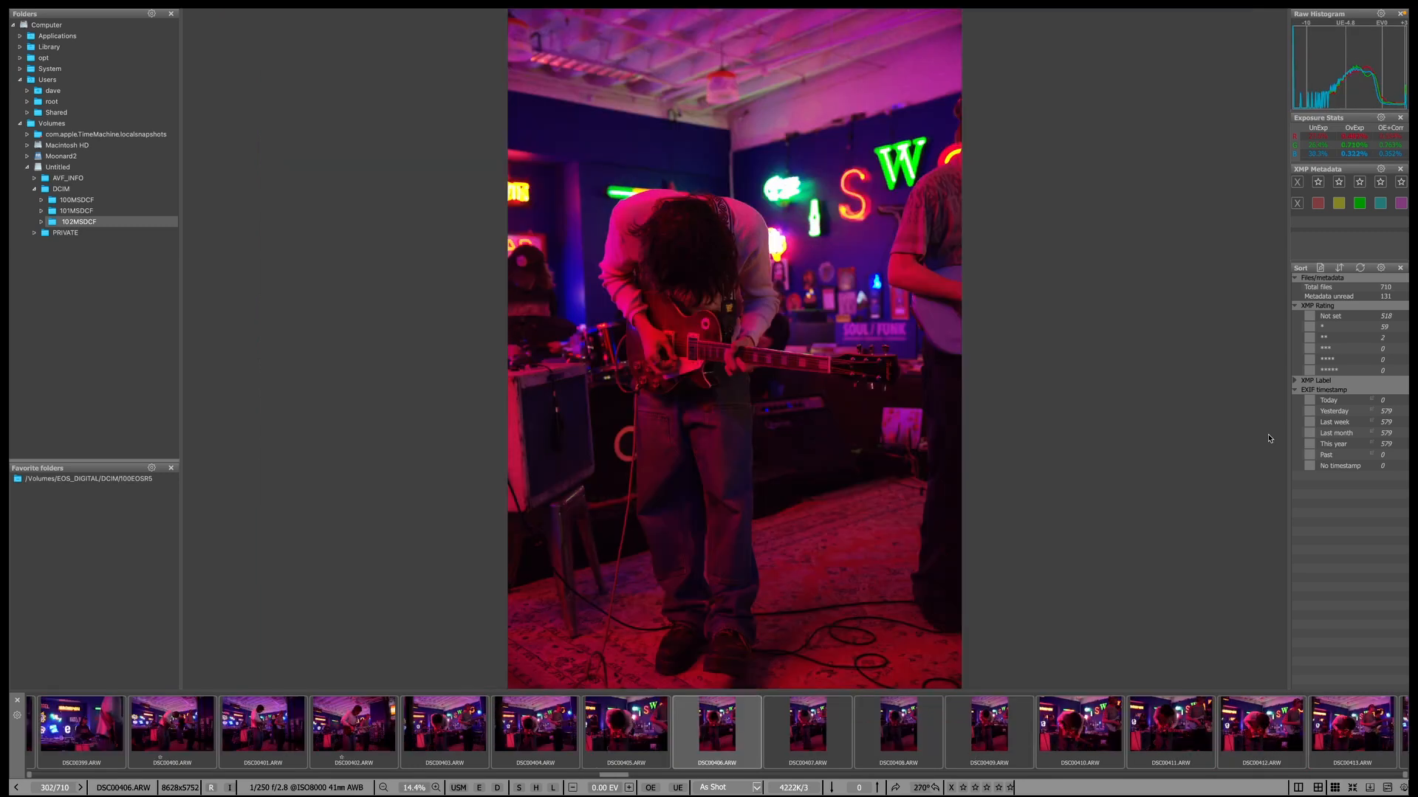
# Give one star to two more frames and to DSC00421.
pyautogui.press('Right')
pyautogui.press('Right')
pyautogui.press('Left')
pyautogui.press('1')
pyautogui.press('Right')
pyautogui.press('Right')
pyautogui.press('Right')
pyautogui.press('1')
pyautogui.press('Right')
pyautogui.press('Right')
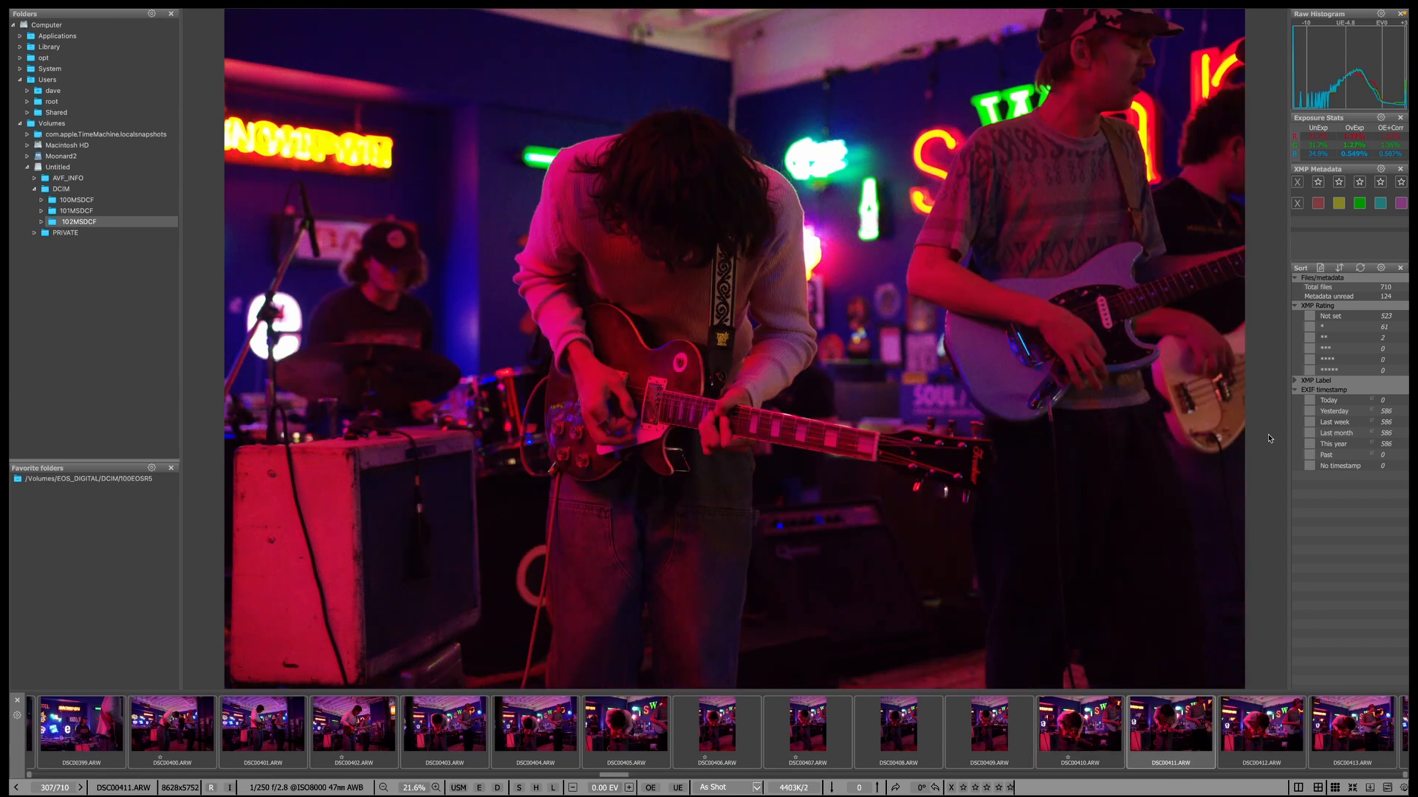
pyautogui.press('Right')
pyautogui.press('Right')
pyautogui.press('Right')
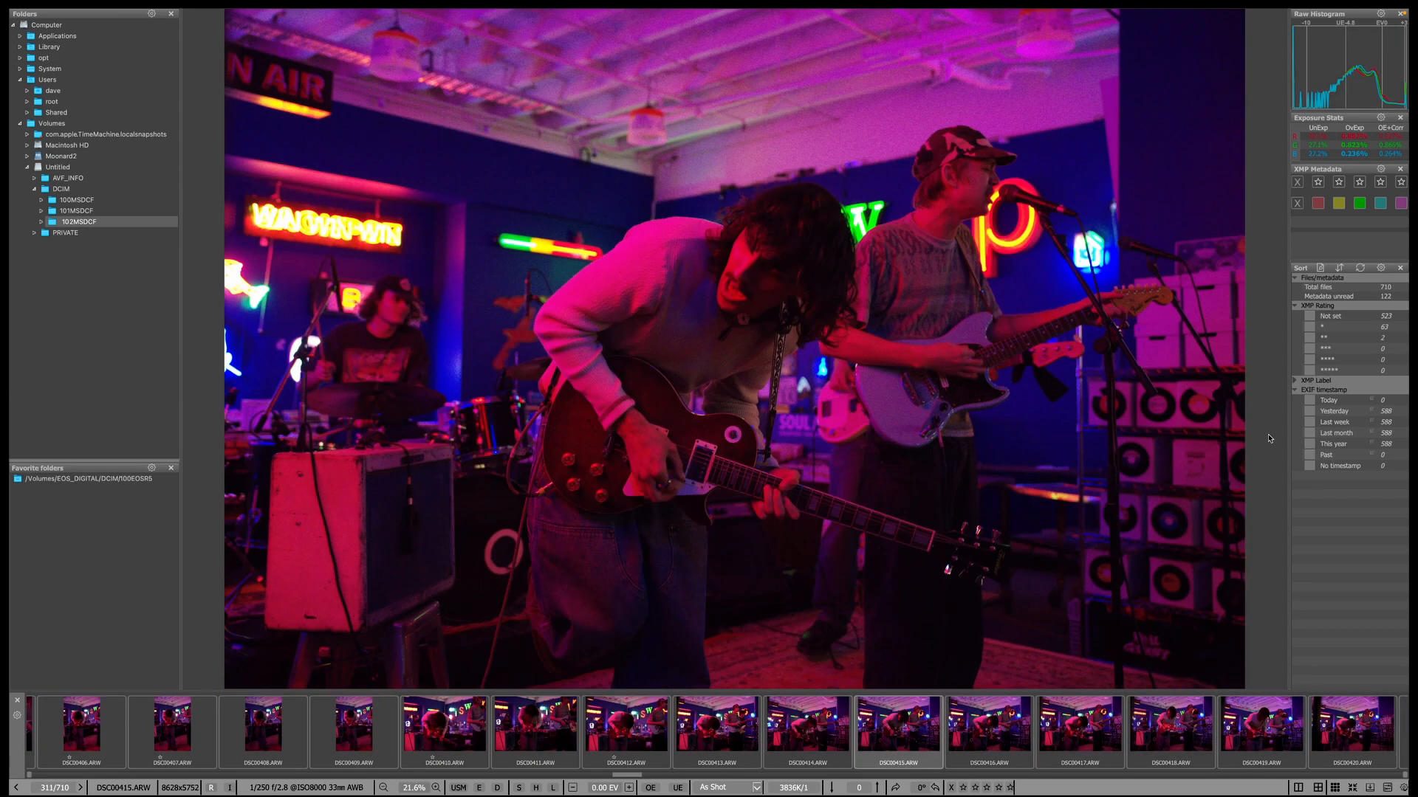
pyautogui.press('1')
pyautogui.press('Right')
pyautogui.press('1')
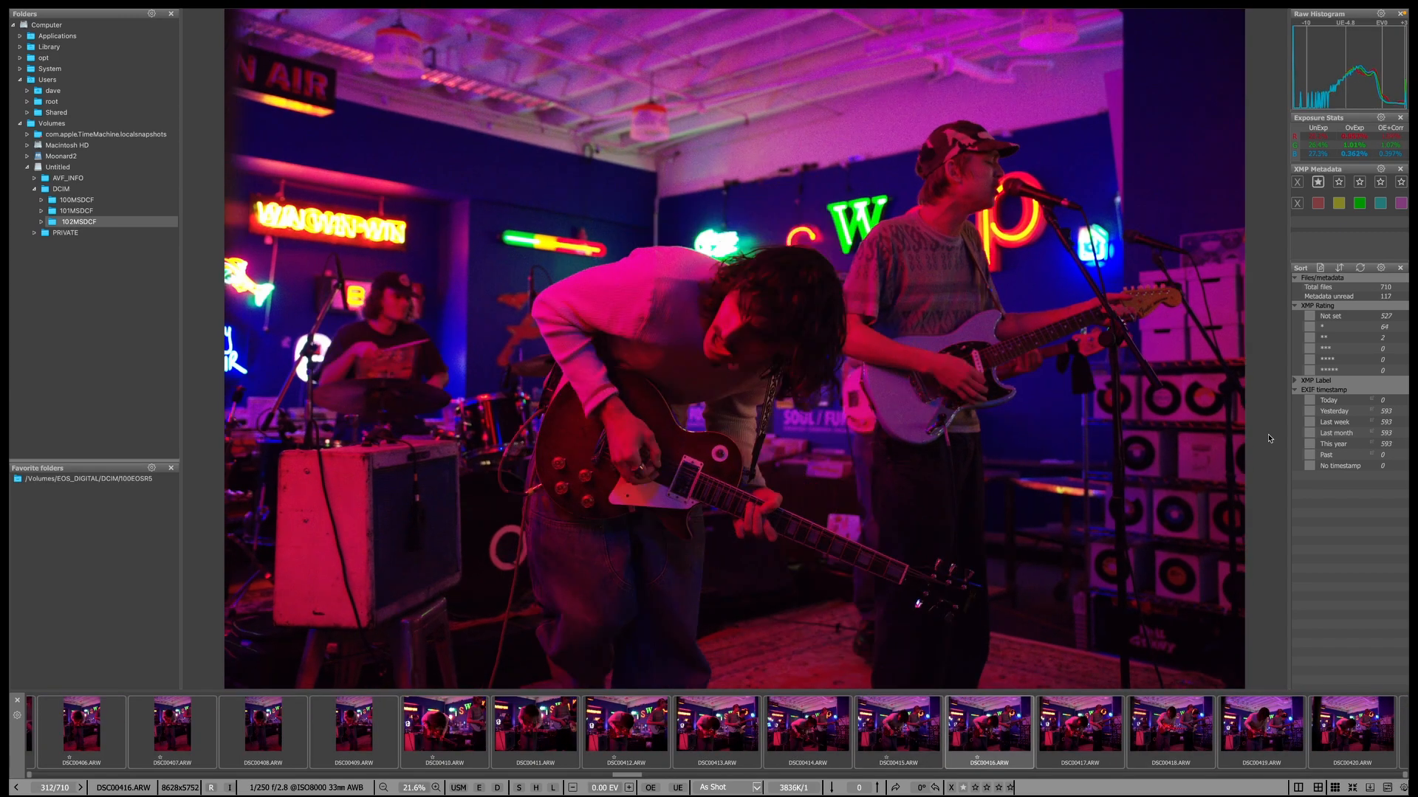
# Review DSC00422 through the crowd and record-store shots, reaching DSC00437.
pyautogui.press('Right')
pyautogui.press('Right')
pyautogui.press('Right')
pyautogui.press('Right')
pyautogui.press('Right')
pyautogui.press('Right')
pyautogui.press('Left')
pyautogui.press('1')
pyautogui.press('Right')
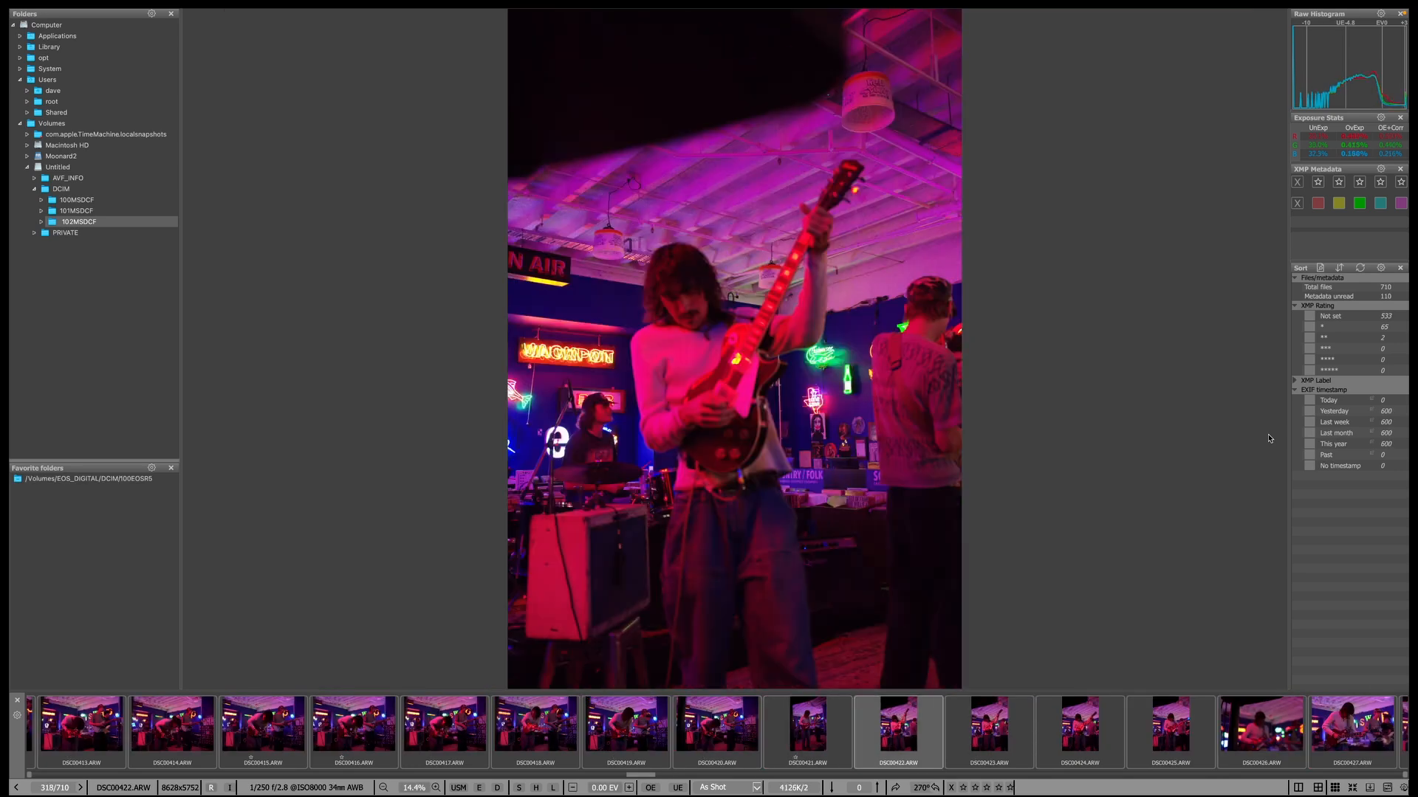
pyautogui.press('Right')
pyautogui.press('Right')
pyautogui.press('Right')
pyautogui.press('Right')
pyautogui.press('Right')
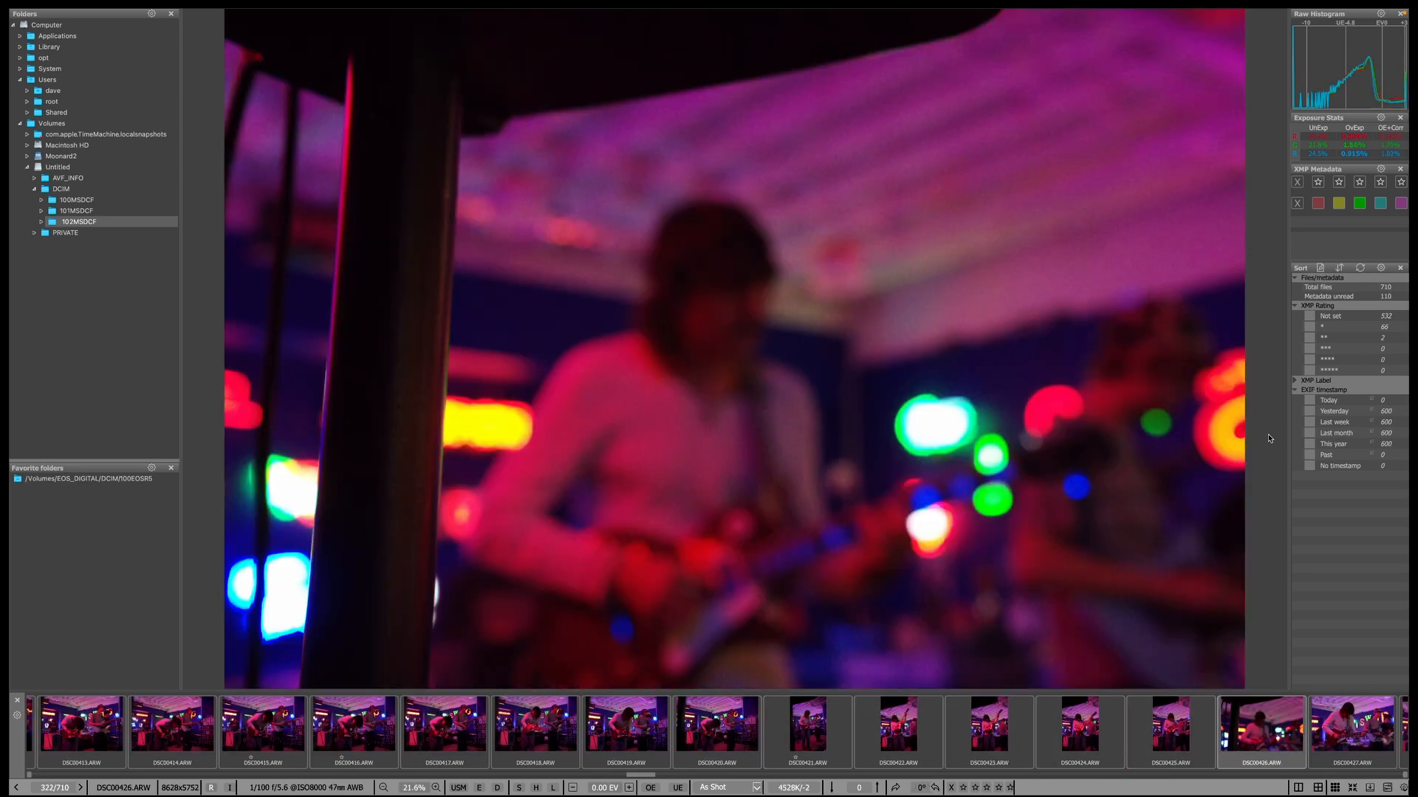
pyautogui.press('Right')
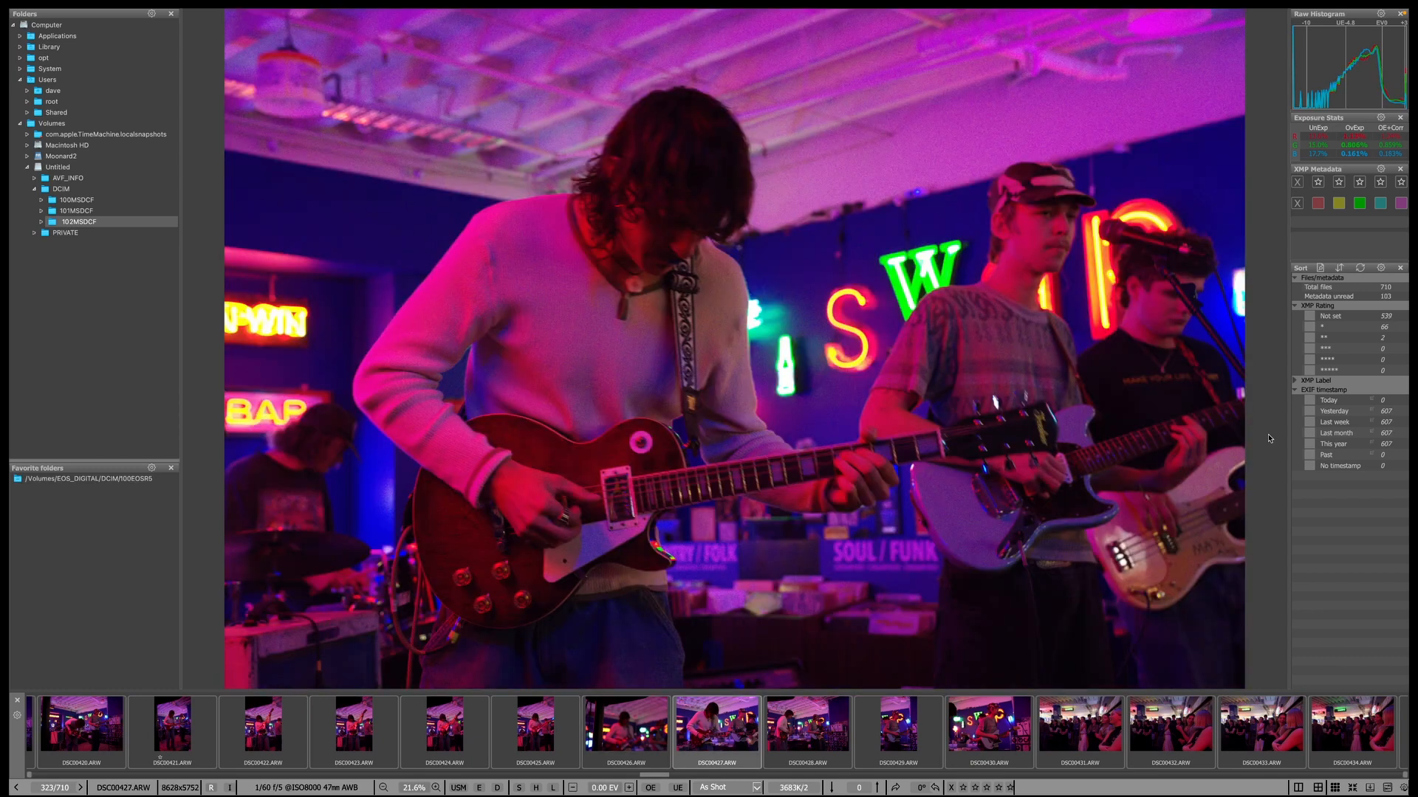
pyautogui.press('Right')
pyautogui.press('Right')
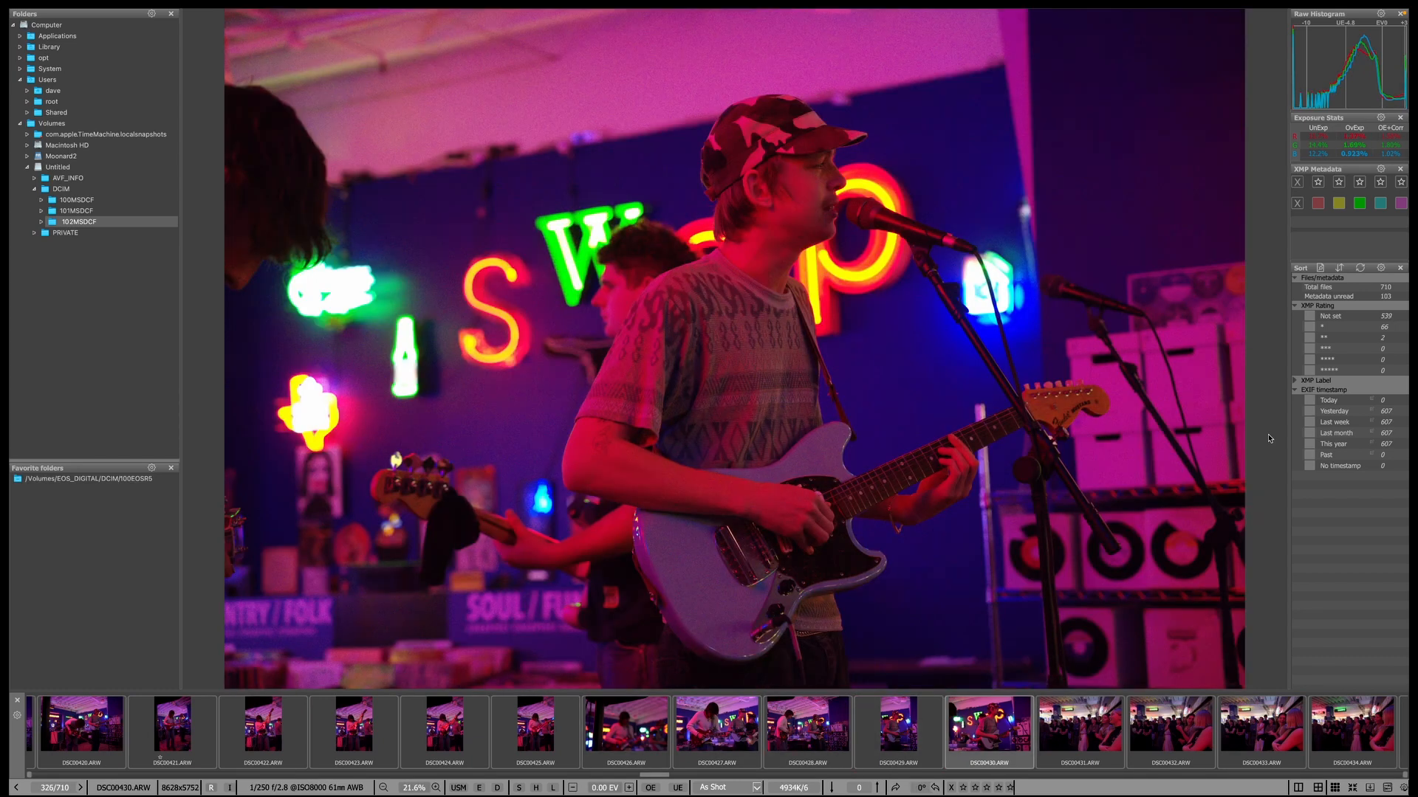
pyautogui.press('Right')
pyautogui.press('Right')
pyautogui.press('Left')
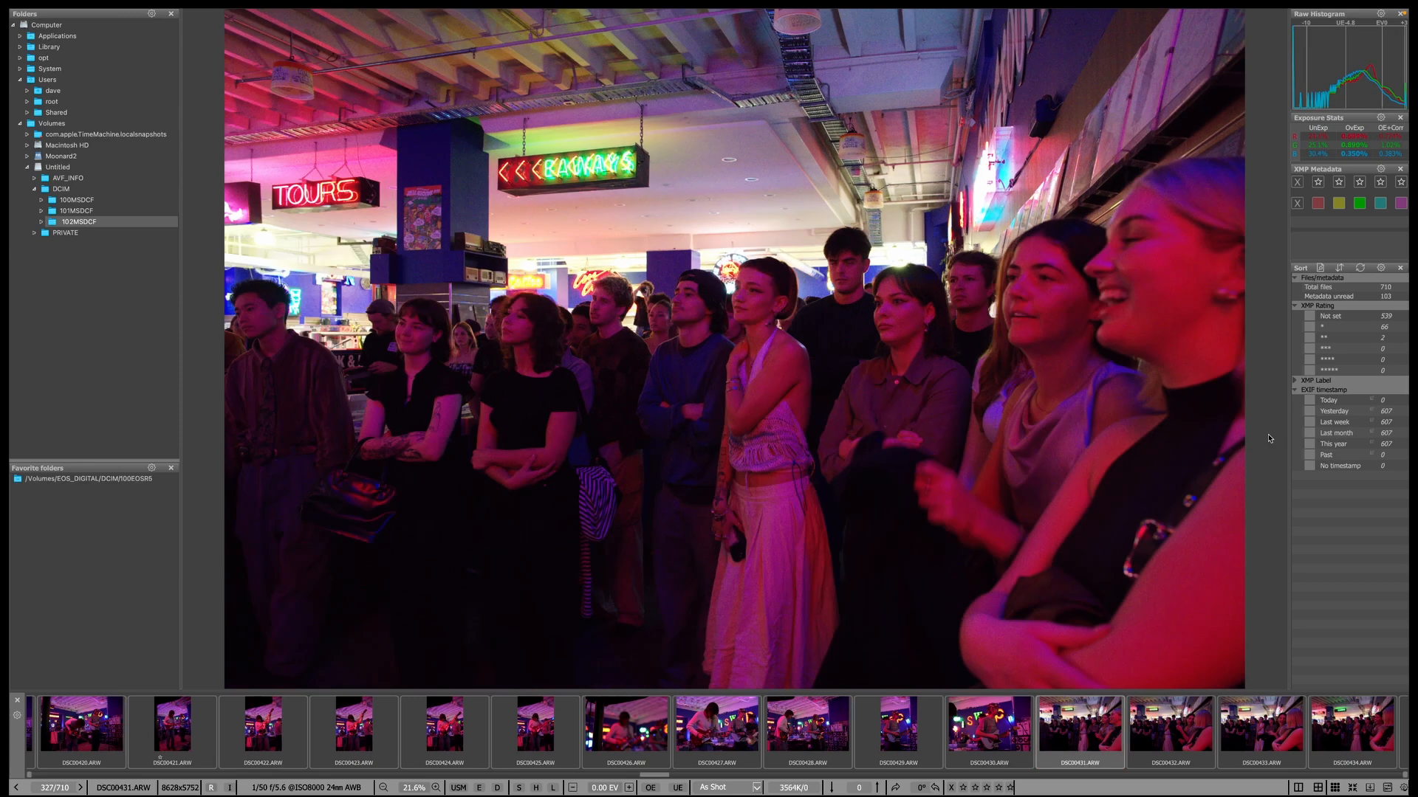
pyautogui.press('Right')
pyautogui.press('Right')
pyautogui.press('Right')
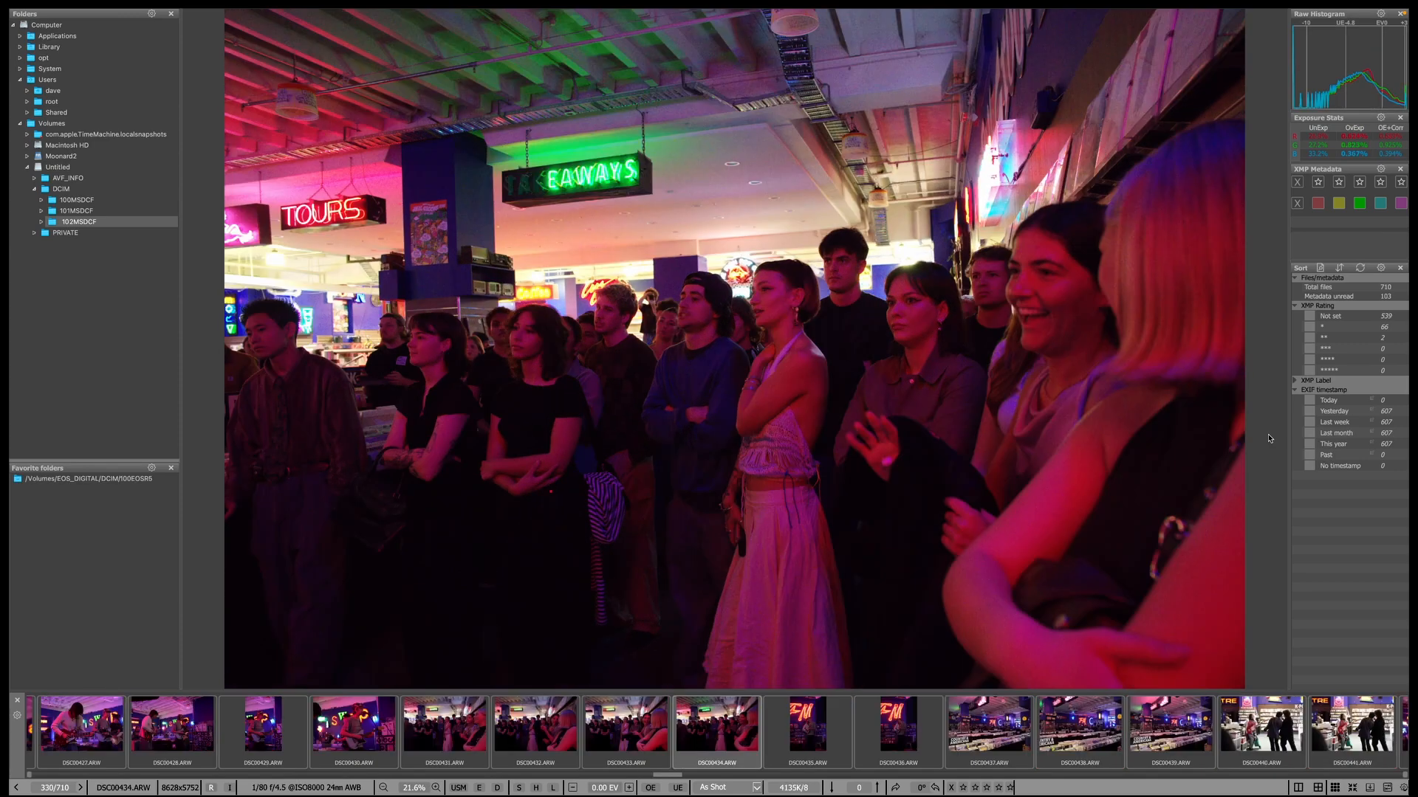
pyautogui.press('Right')
pyautogui.press('Right')
pyautogui.press('Right')
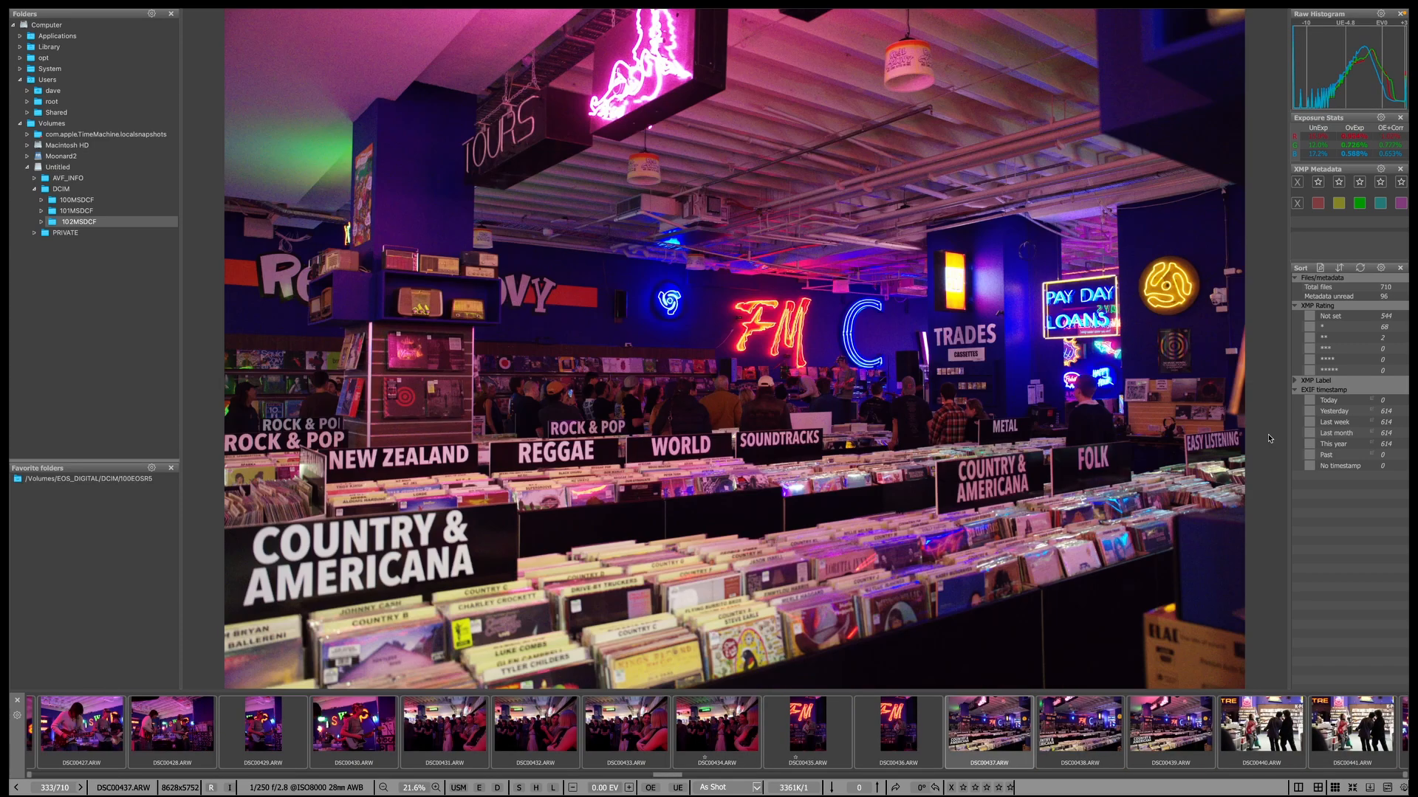
pyautogui.press('Right')
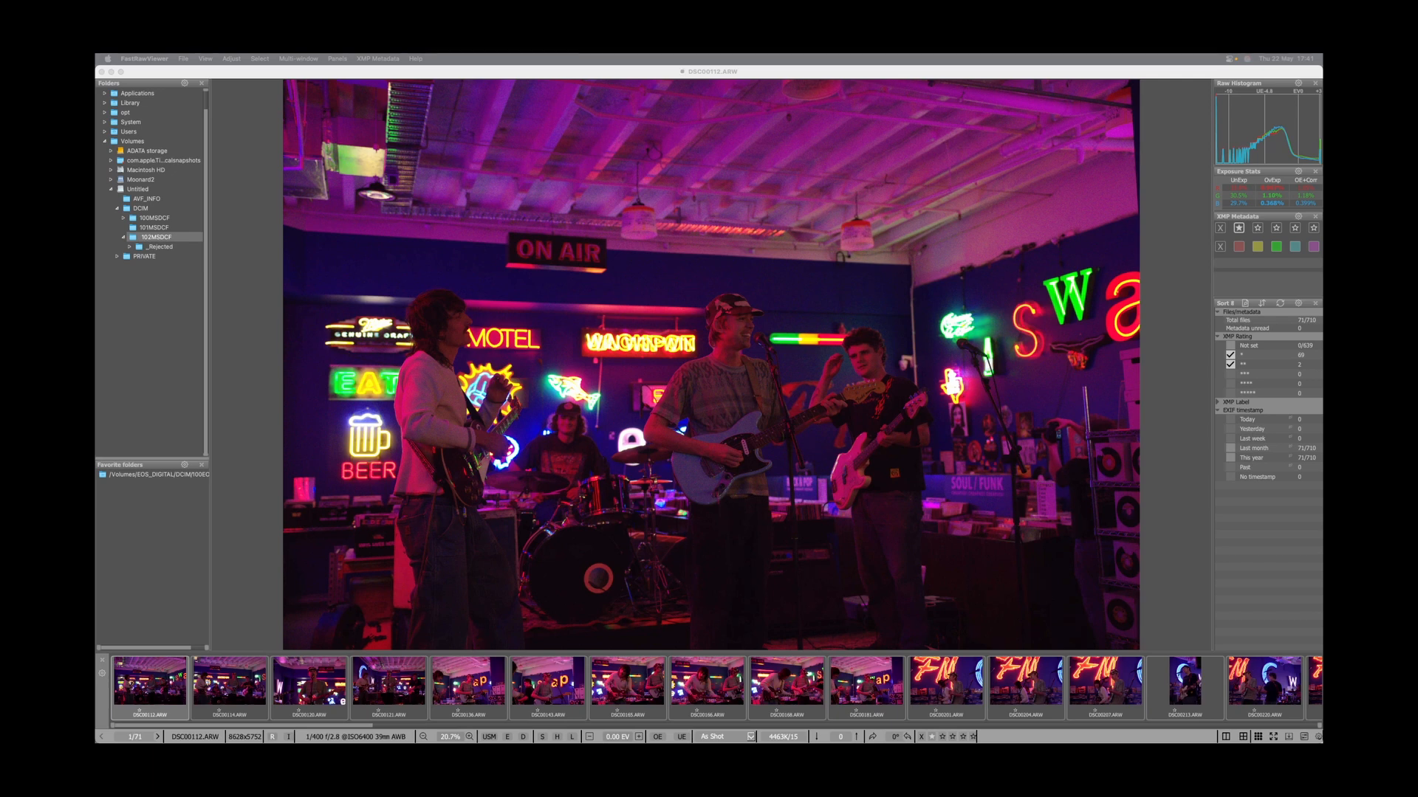
# Give the strongest rated shots two stars and the top frame DSC00439 three stars.
pyautogui.press('Right')
pyautogui.press('Right')
pyautogui.press('Right')
pyautogui.press('Right')
pyautogui.press('Right')
pyautogui.press('Right')
pyautogui.press('Right')
pyautogui.press('Right')
pyautogui.press('Right')
pyautogui.press('Right')
pyautogui.press('Right')
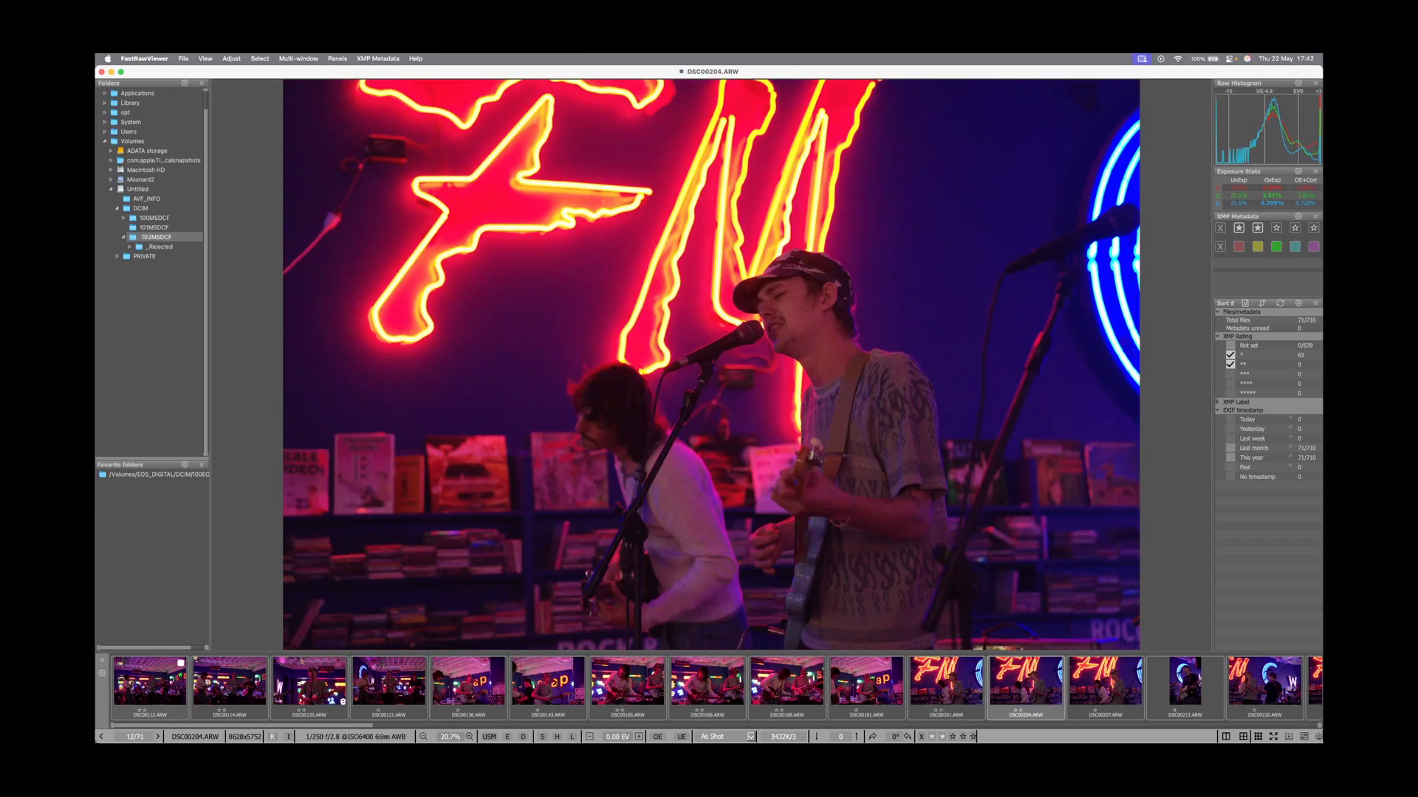
pyautogui.press('Right')
pyautogui.press('Right')
pyautogui.press('Right')
pyautogui.press('Right')
pyautogui.press('Right')
pyautogui.press('Right')
pyautogui.press('Right')
pyautogui.press('Right')
pyautogui.press('Right')
pyautogui.press('Right')
pyautogui.press('Right')
pyautogui.press('Right')
pyautogui.press('Right')
pyautogui.press('Right')
pyautogui.press('Right')
pyautogui.press('Right')
pyautogui.press('Right')
pyautogui.press('Right')
pyautogui.press('Right')
pyautogui.press('Right')
pyautogui.press('Right')
pyautogui.press('Right')
pyautogui.press('Right')
pyautogui.press('Right')
pyautogui.press('Right')
pyautogui.press('Right')
pyautogui.press('Right')
pyautogui.press('Right')
pyautogui.press('Right')
pyautogui.press('Right')
pyautogui.press('Right')
pyautogui.press('Right')
pyautogui.press('Right')
pyautogui.press('Right')
pyautogui.press('Right')
pyautogui.press('Right')
pyautogui.press('Right')
pyautogui.press('Right')
pyautogui.press('Right')
pyautogui.press('Right')
pyautogui.press('Right')
pyautogui.press('Right')
pyautogui.press('Right')
pyautogui.press('Right')
pyautogui.press('Right')
pyautogui.press('Right')
pyautogui.press('Right')
pyautogui.press('Right')
pyautogui.press('Right')
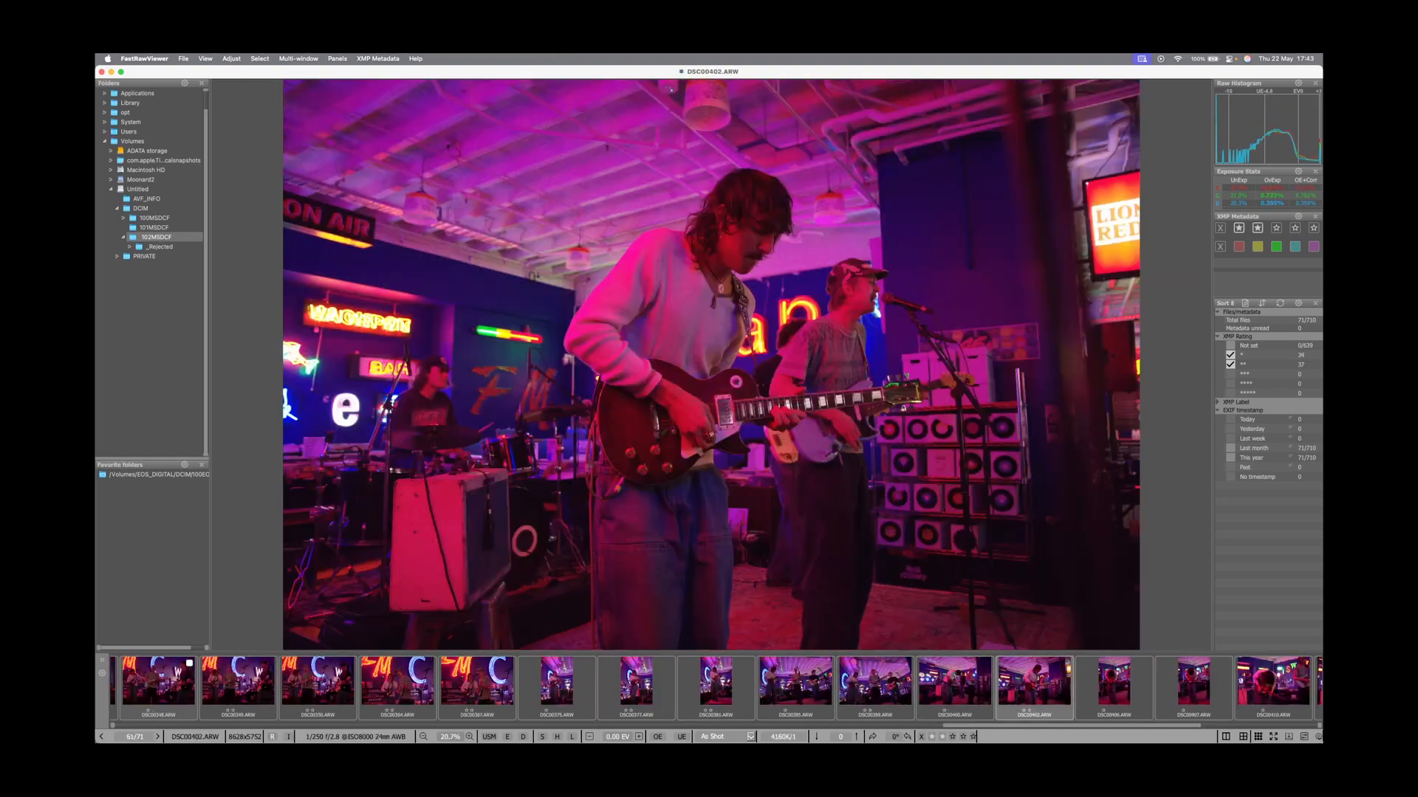
pyautogui.press('Right')
pyautogui.press('Right')
pyautogui.press('Right')
pyautogui.press('Right')
pyautogui.press('Right')
pyautogui.press('Right')
pyautogui.press('Right')
pyautogui.press('Right')
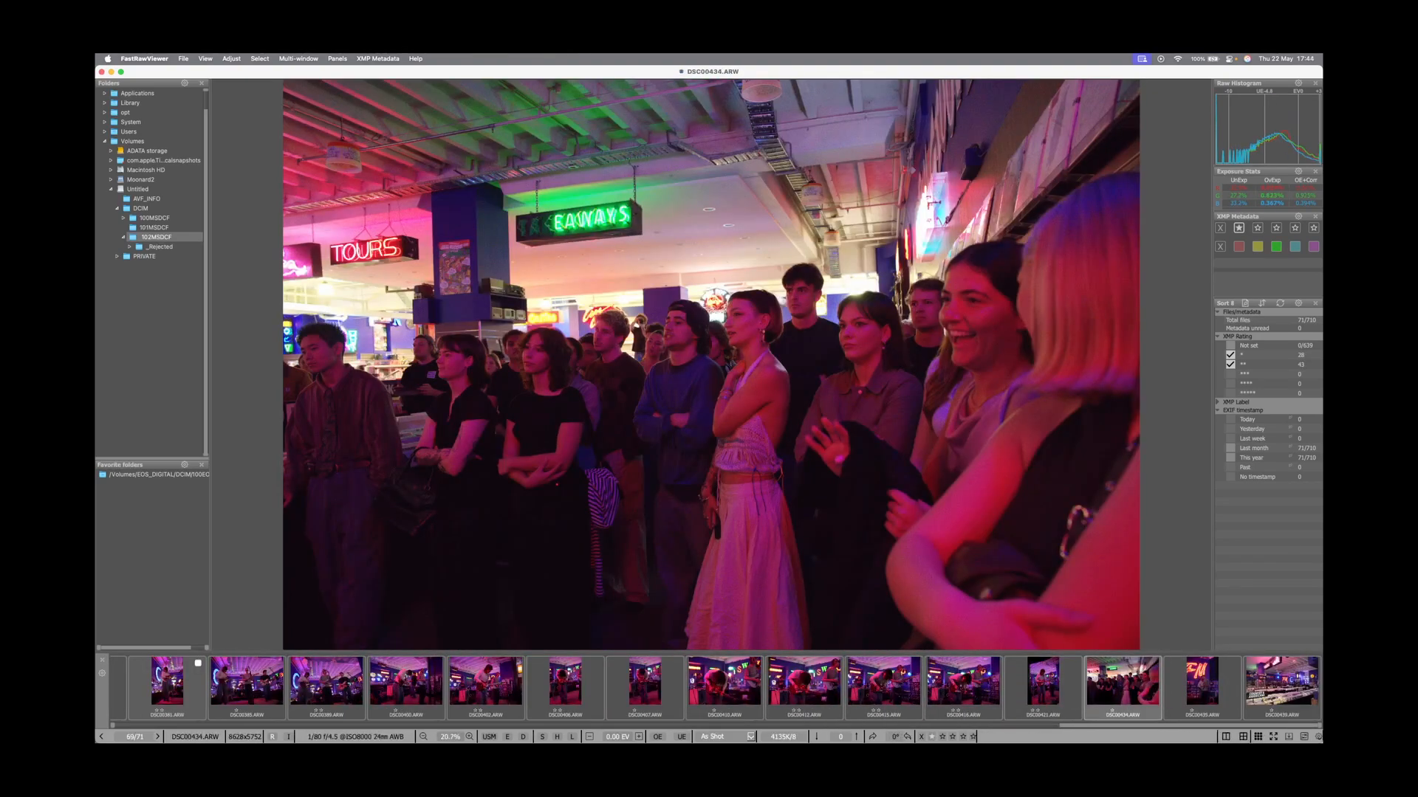
pyautogui.press('Right')
pyautogui.press('Right')
pyautogui.press('3')
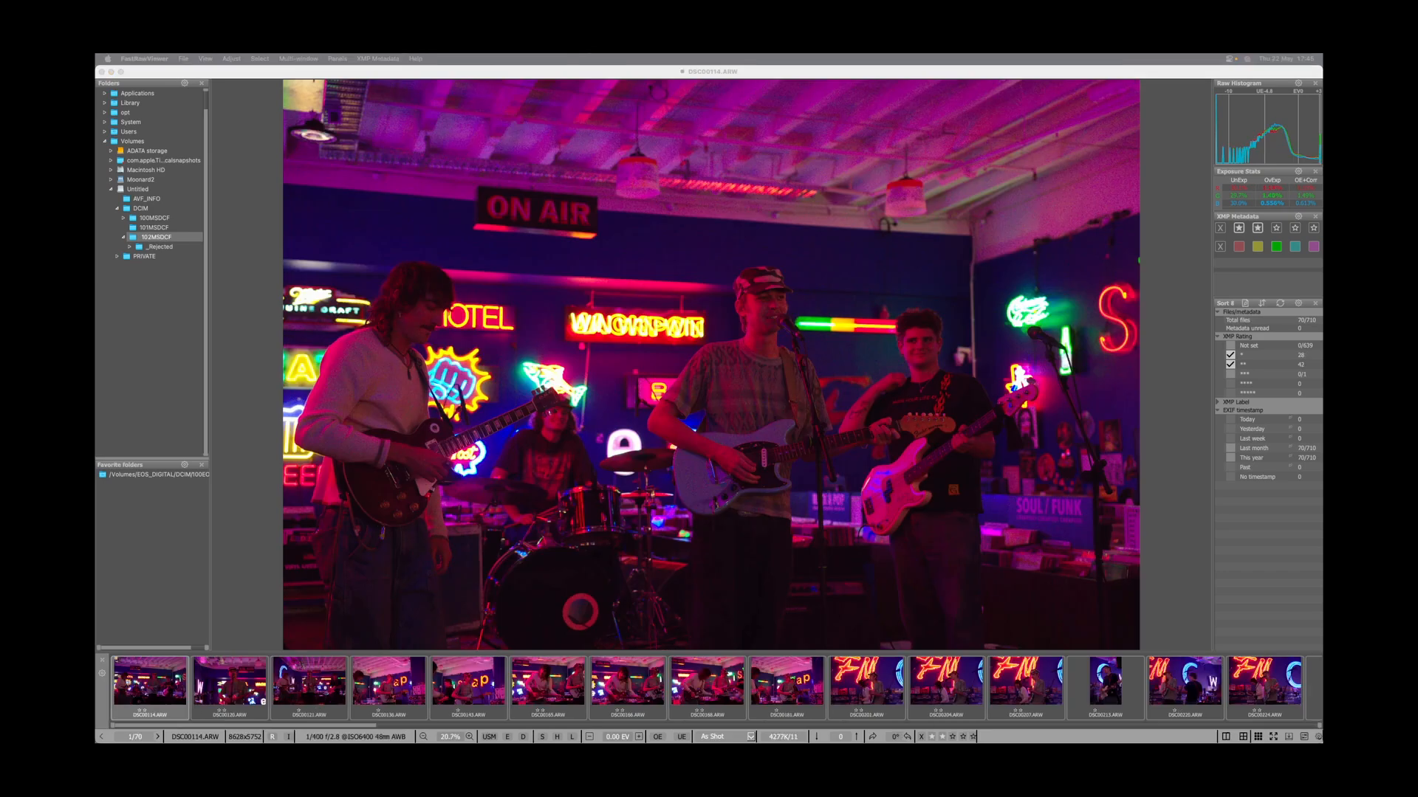
# Show only two-star-plus shots and demote weaker early picks like DSC00207, DSC00243, DSC00246, DSC00252 to one star.
pyautogui.click(1230, 355)
pyautogui.press('Right')
pyautogui.press('Right')
pyautogui.press('Right')
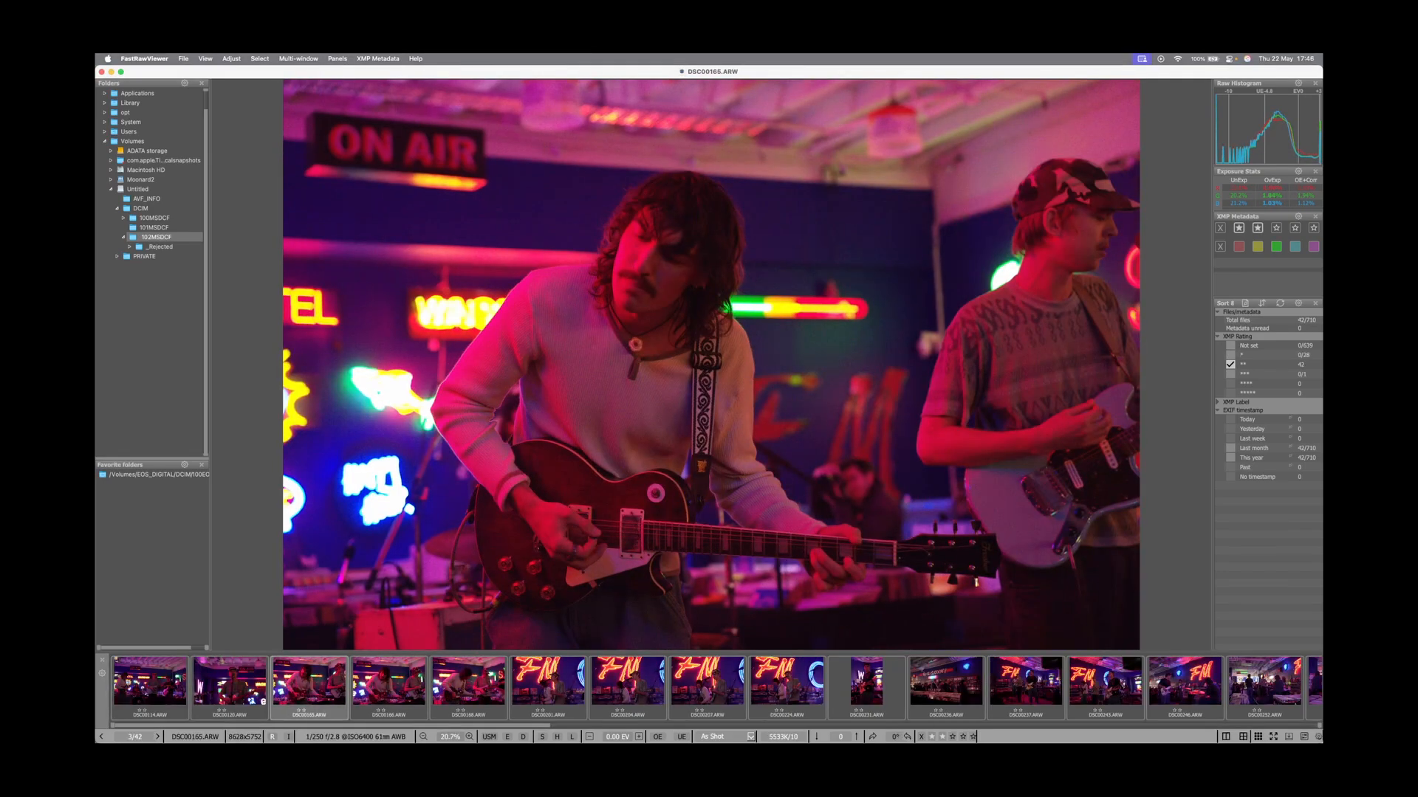
pyautogui.press('1')
pyautogui.press('Right')
pyautogui.press('Right')
pyautogui.press('Right')
pyautogui.press('1')
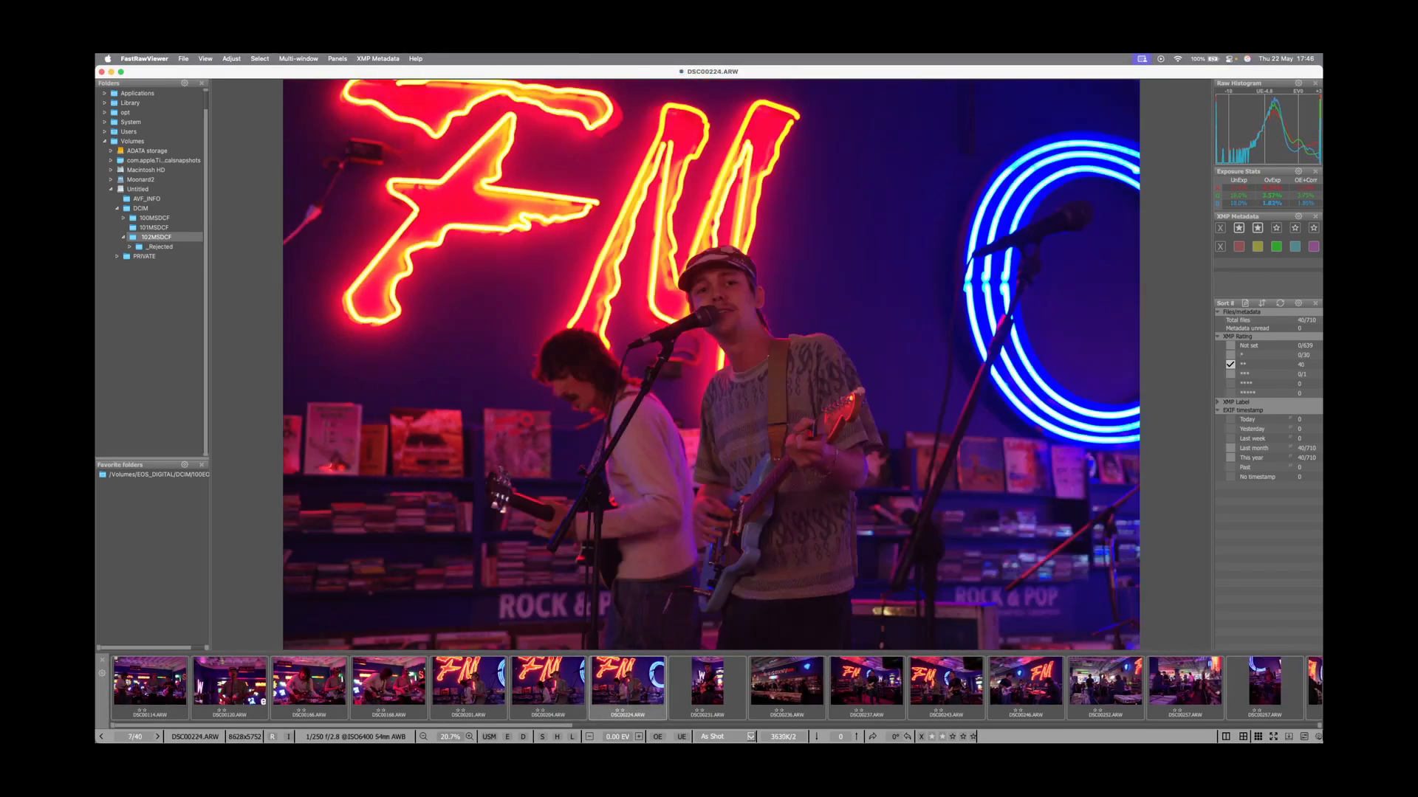
pyautogui.press('Right')
pyautogui.press('Right')
pyautogui.press('Right')
pyautogui.press('Right')
pyautogui.press('1')
pyautogui.press('1')
pyautogui.press('Right')
pyautogui.press('Left')
pyautogui.press('1')
# Demote the later weaker picks (DSC00285 through DSC00350) to one star, finishing on DSC00421.
pyautogui.press('Right')
pyautogui.press('Right')
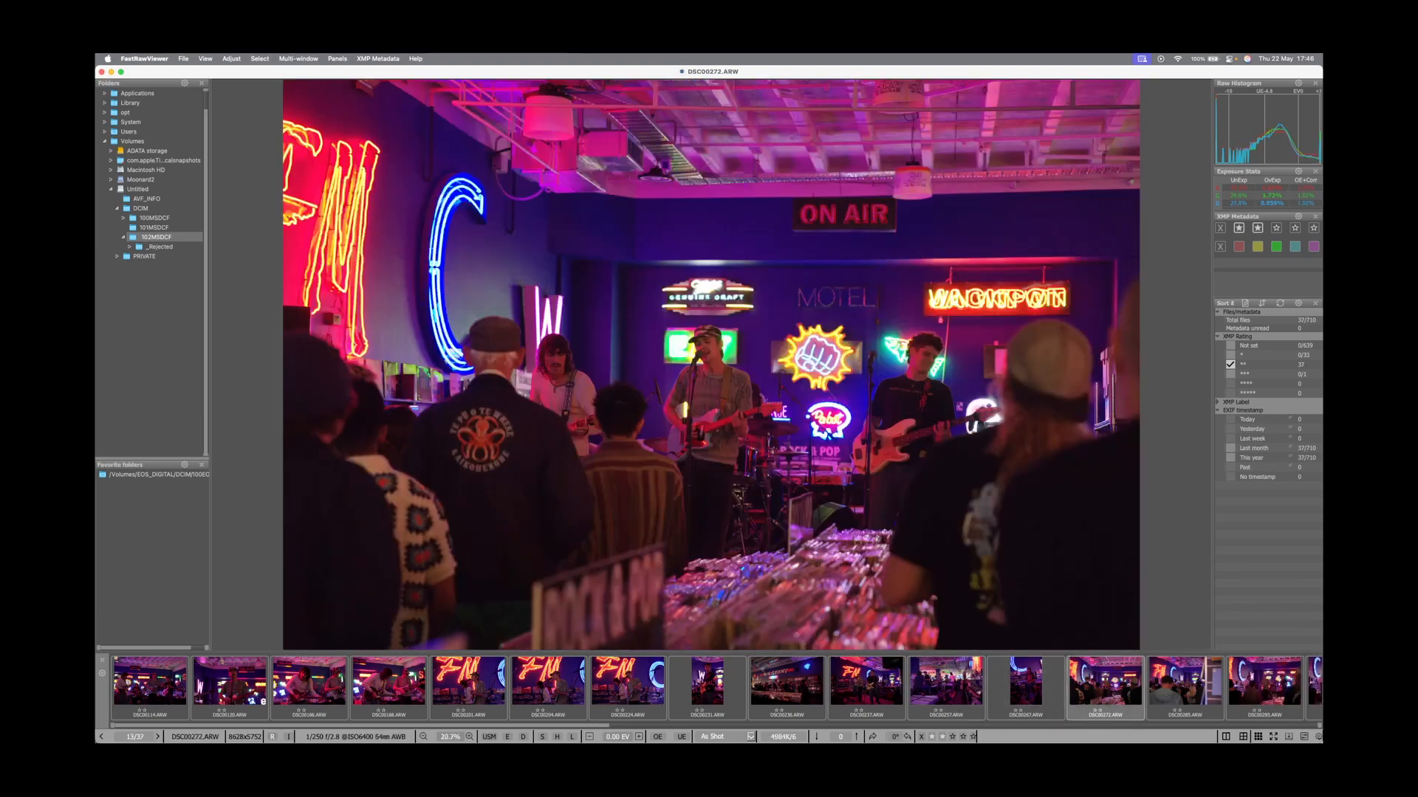
pyautogui.press('Right')
pyautogui.press('1')
pyautogui.press('Right')
pyautogui.press('Left')
pyautogui.press('Right')
pyautogui.press('Right')
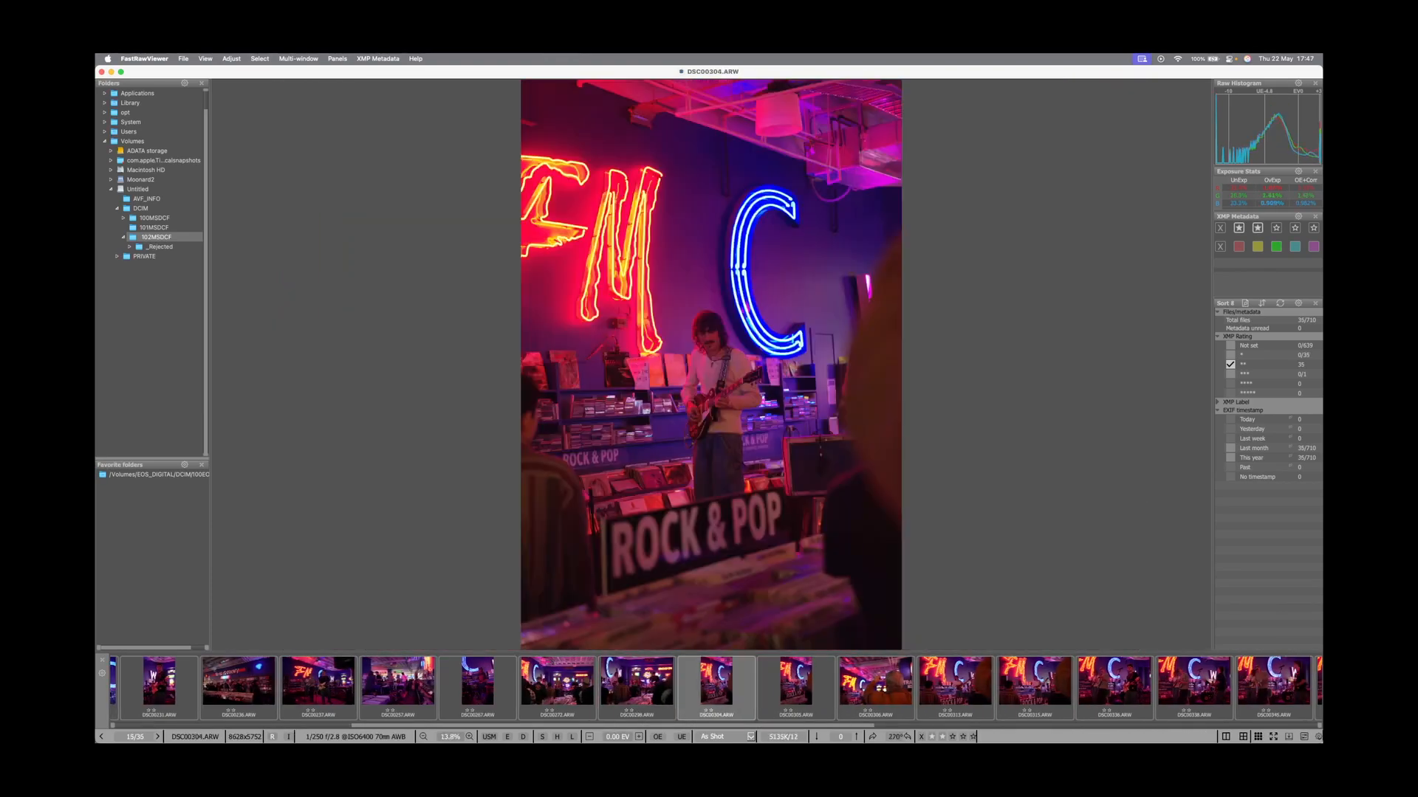
pyautogui.press('1')
pyautogui.press('Right')
pyautogui.press('Right')
pyautogui.press('Right')
pyautogui.press('1')
pyautogui.press('1')
pyautogui.press('1')
pyautogui.press('Right')
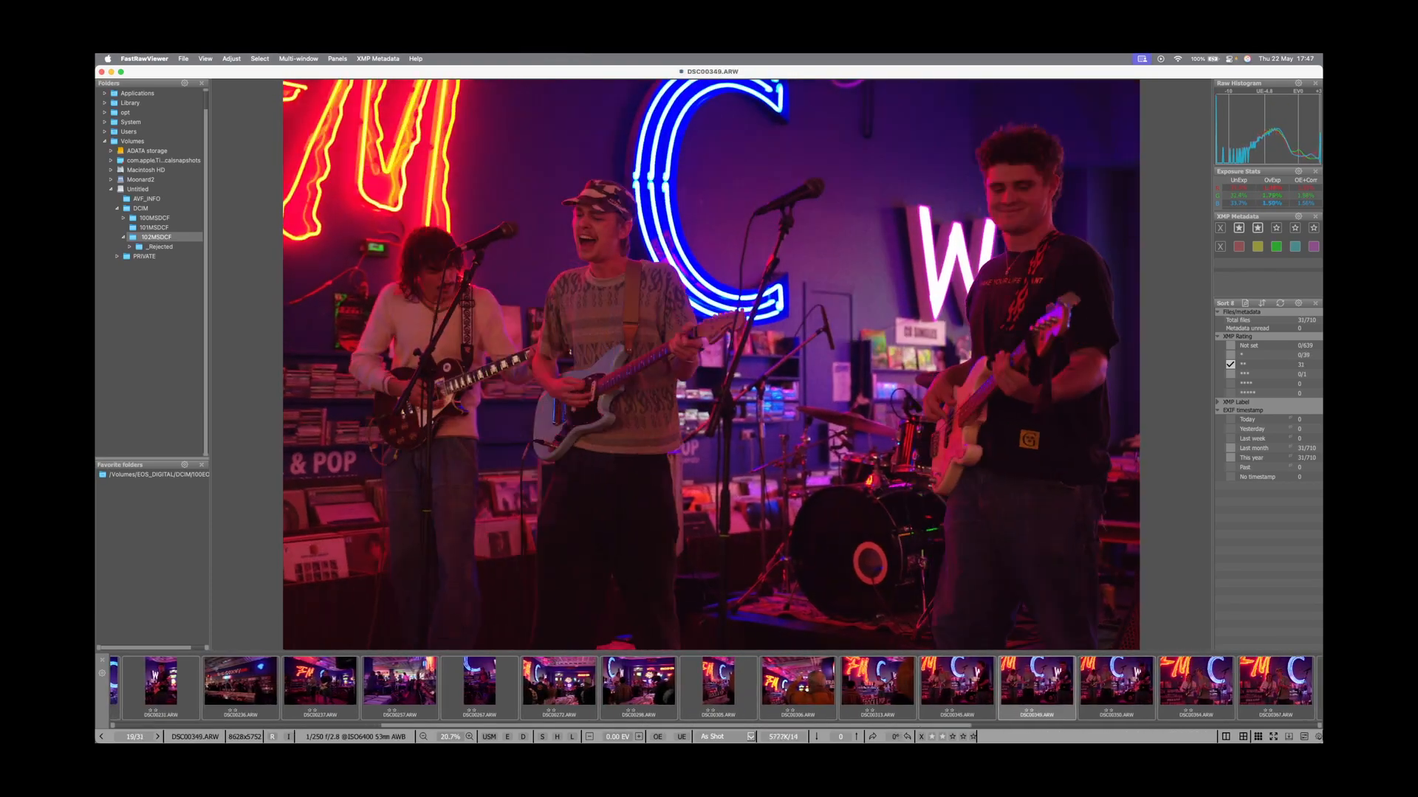
pyautogui.press('Right')
pyautogui.press('1')
pyautogui.press('Right')
pyautogui.press('Right')
pyautogui.press('Right')
pyautogui.press('Right')
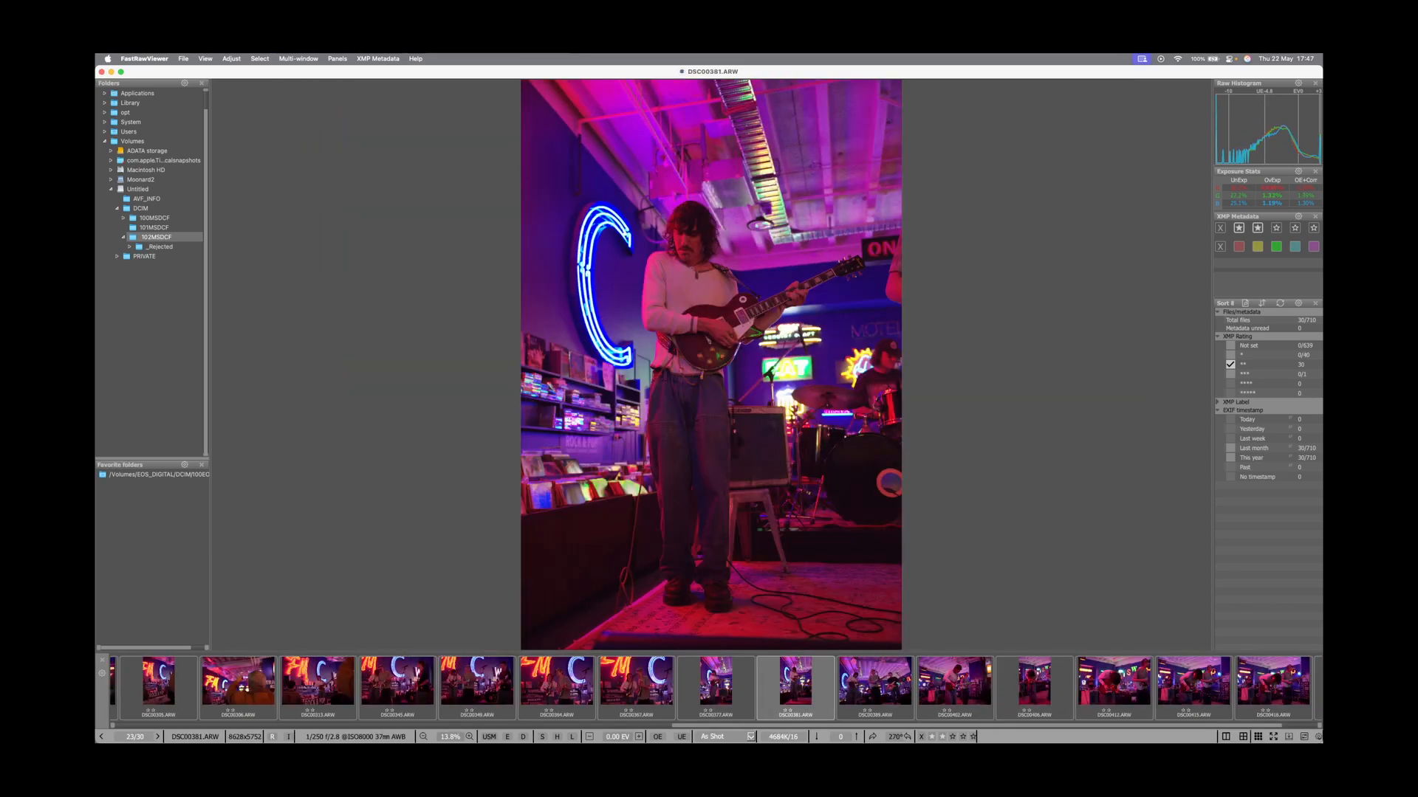
pyautogui.press('Right')
pyautogui.press('Right')
pyautogui.press('Right')
pyautogui.press('Right')
pyautogui.press('1')
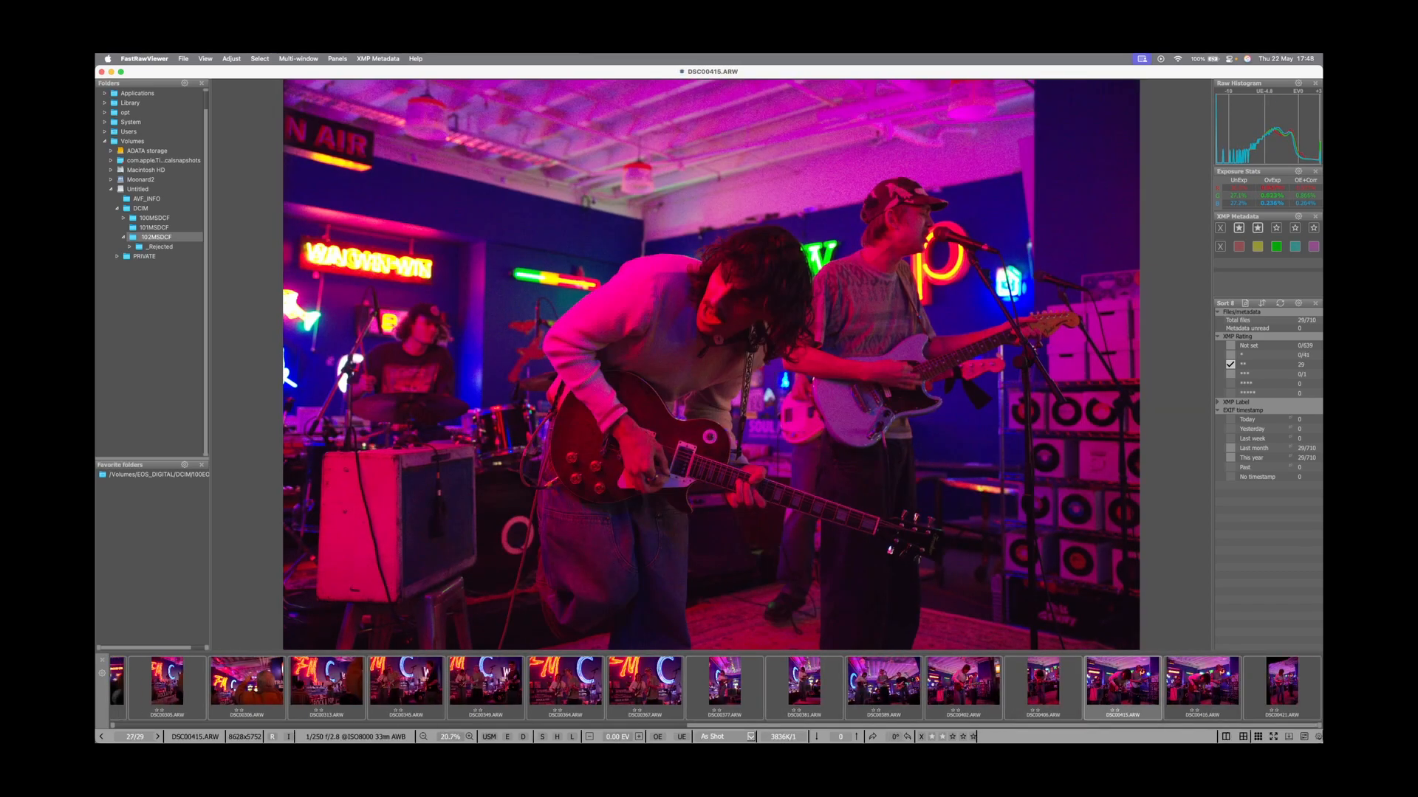
pyautogui.press('Right')
pyautogui.press('1')
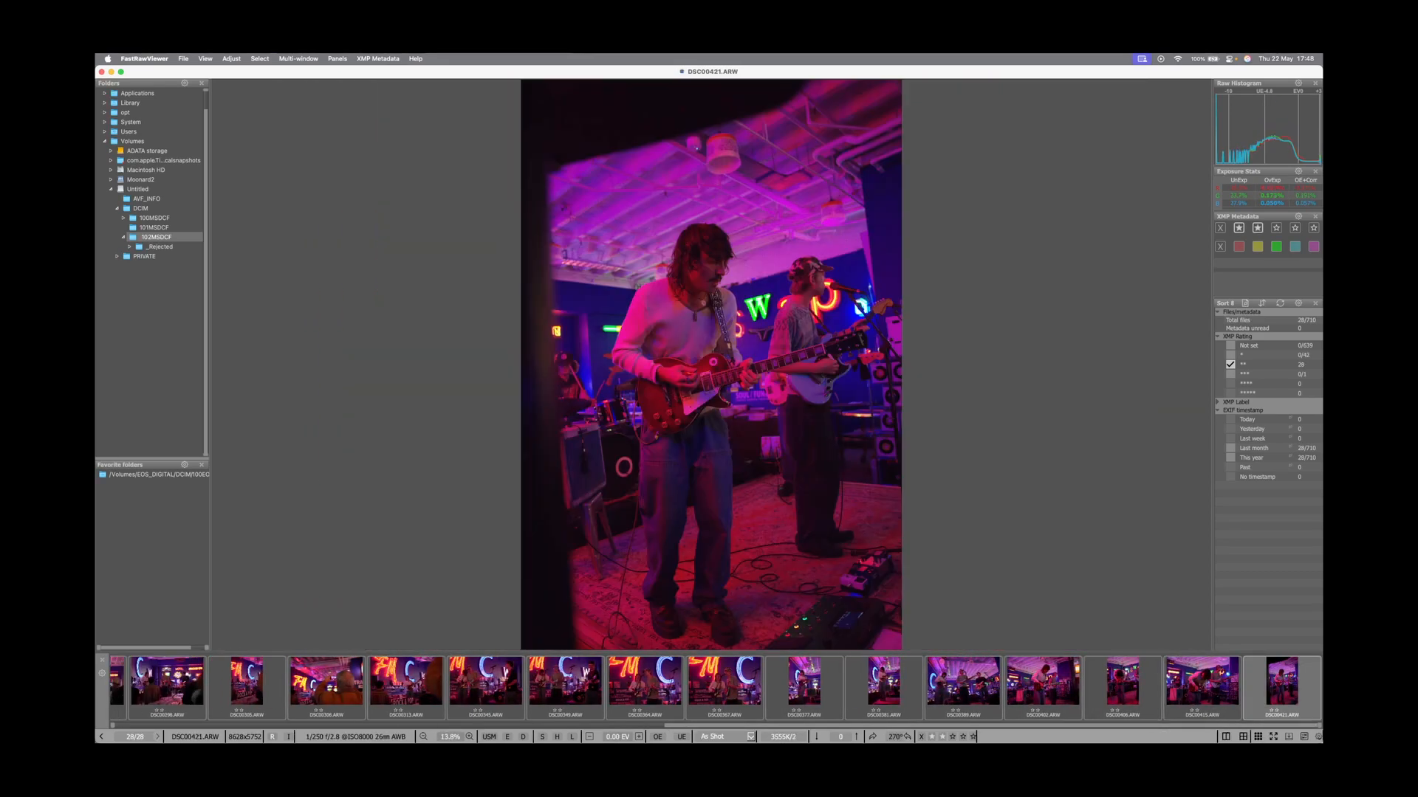
# Select all 29 top-rated picks and send them to Adobe Lightroom Classic via Run program.
pyautogui.click(1230, 375)
pyautogui.press('super+a')
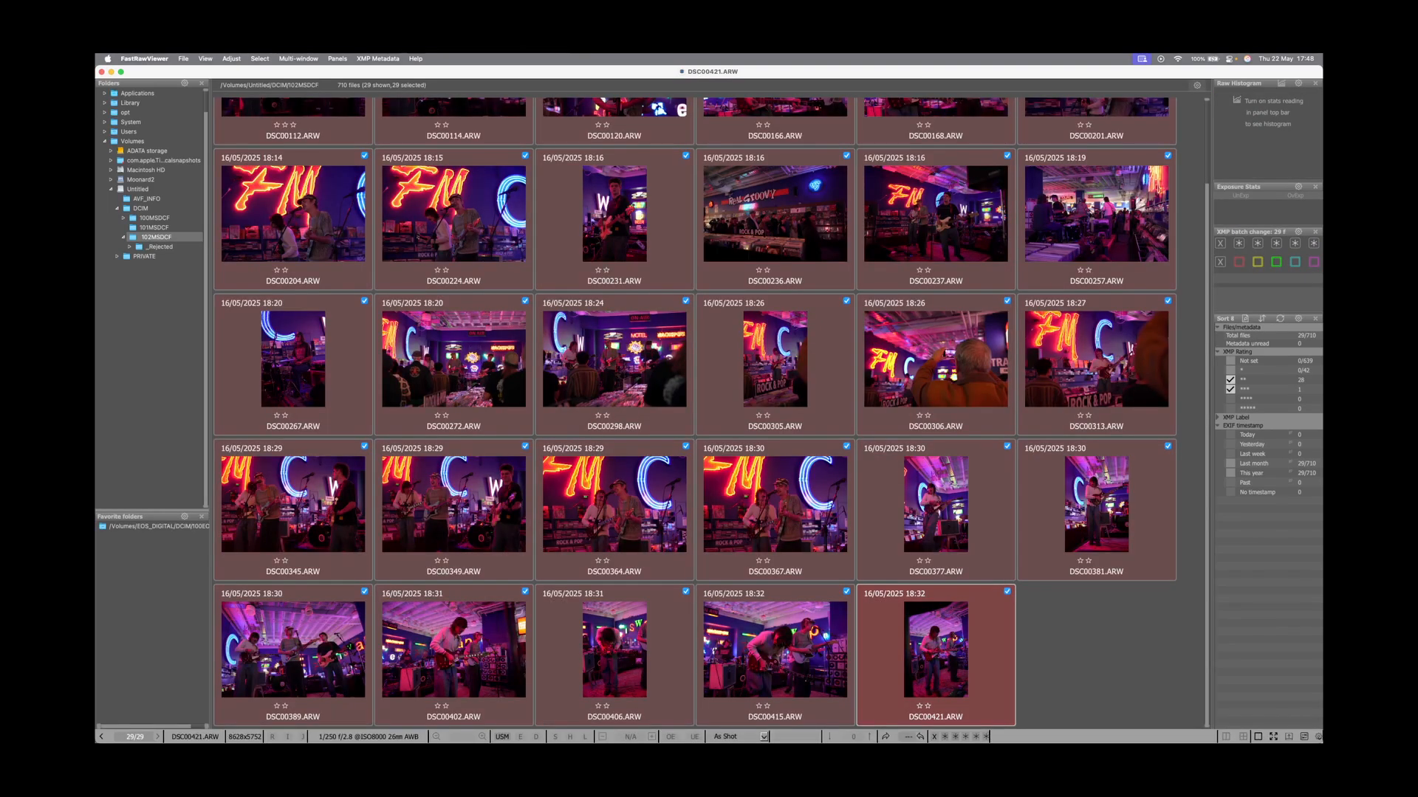
pyautogui.rightClick(787, 494)
pyautogui.moveTo(815, 613)
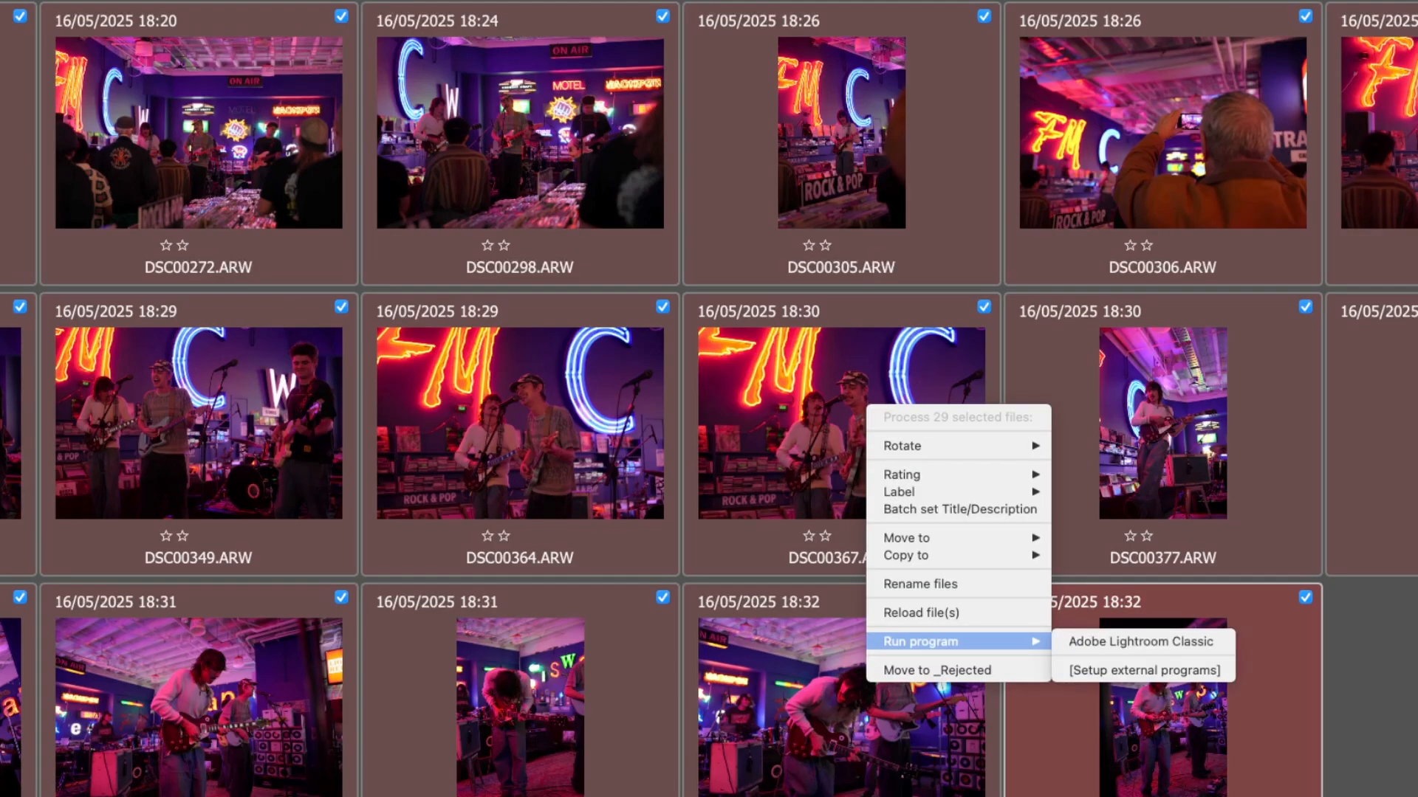
pyautogui.click(1141, 641)
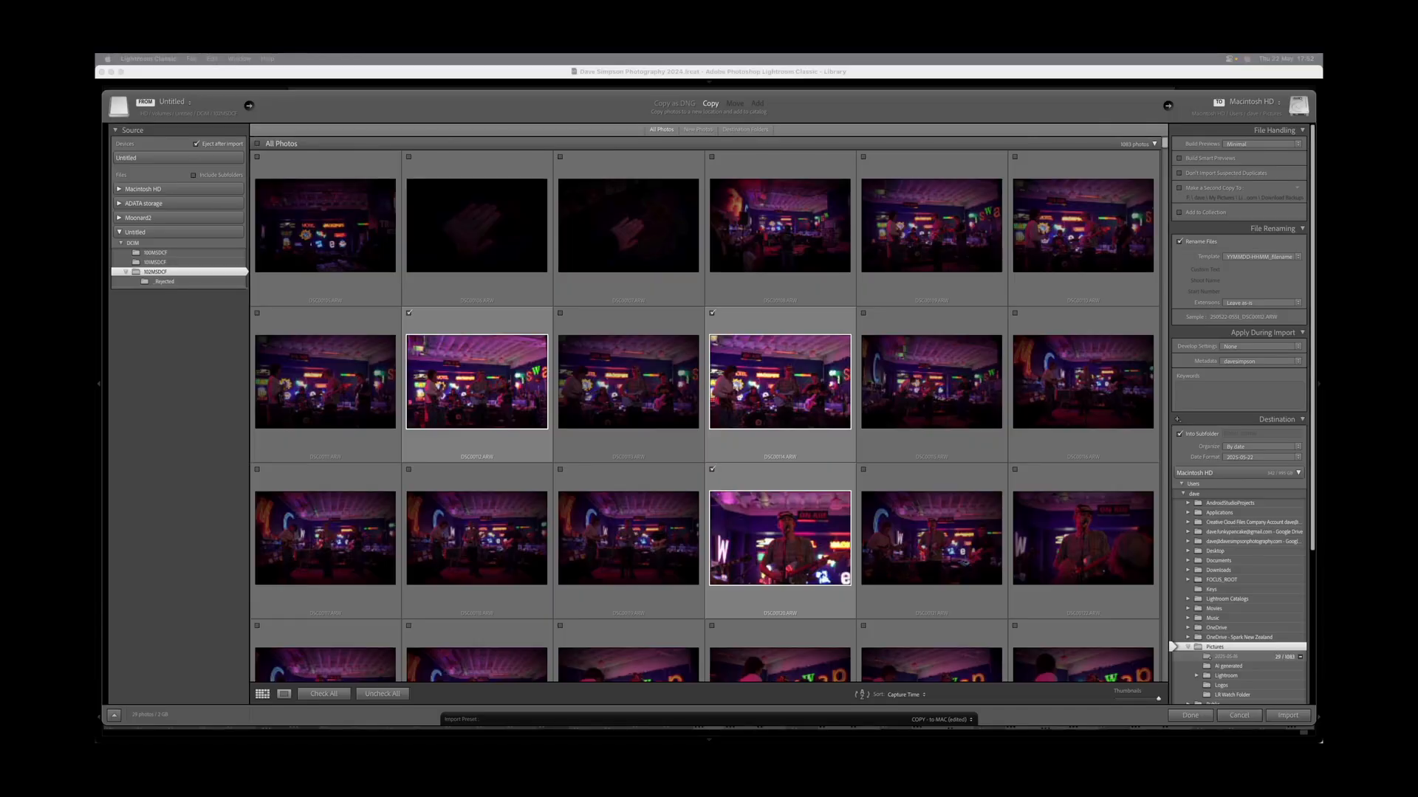
# Import the checked 102MSDCF card photos into the Lightroom catalog, keeping the current import and metadata presets.
pyautogui.click(941, 719)
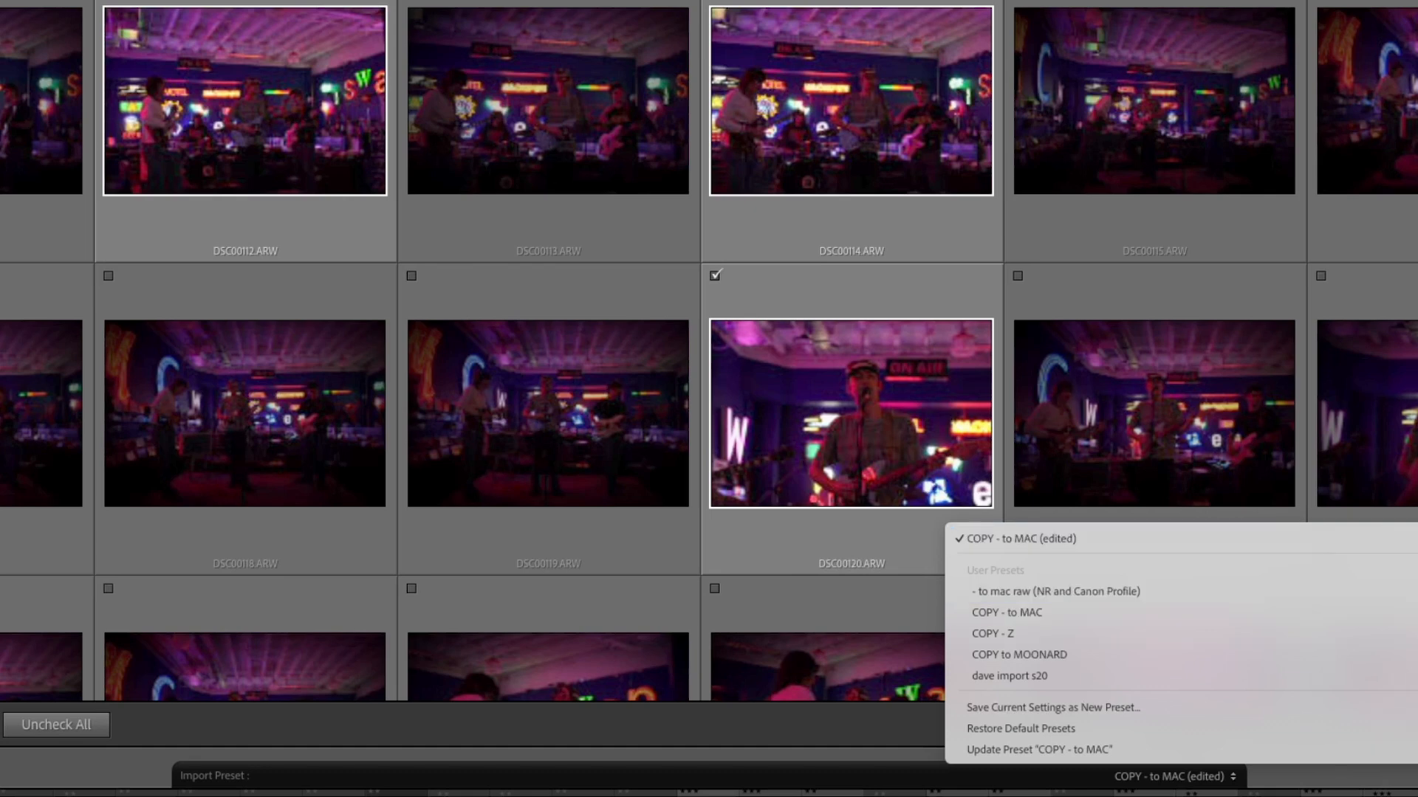
pyautogui.press('Escape')
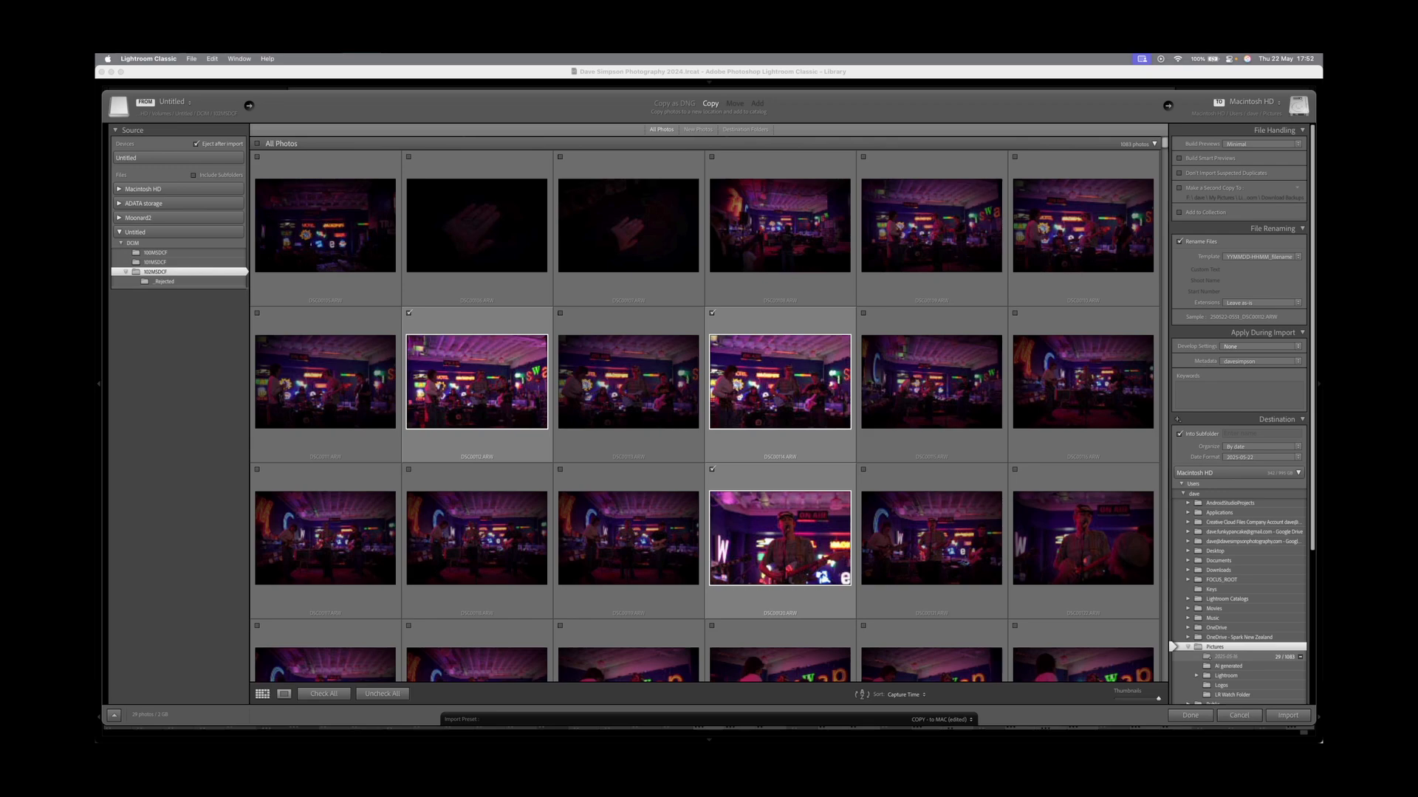
pyautogui.click(1358, 312)
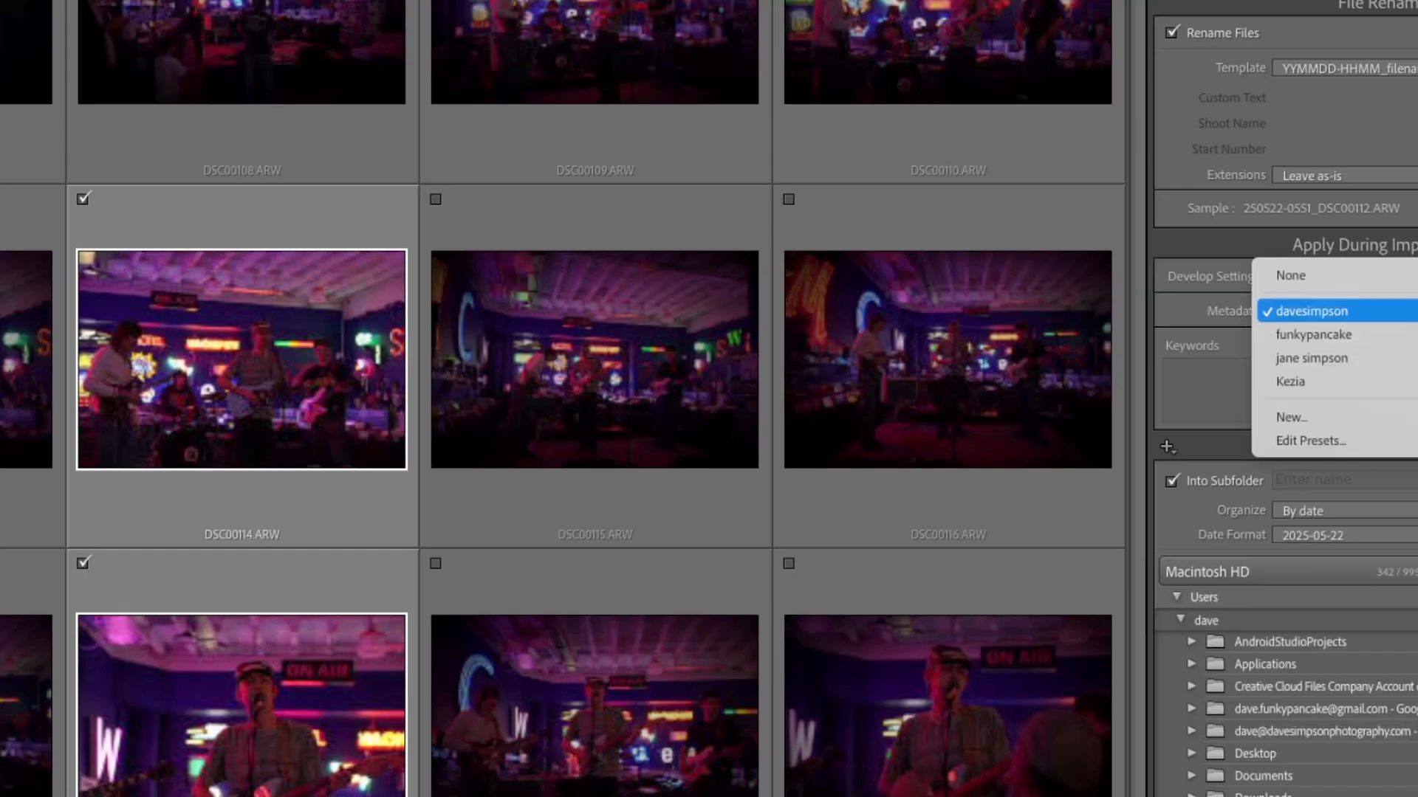
pyautogui.click(1358, 311)
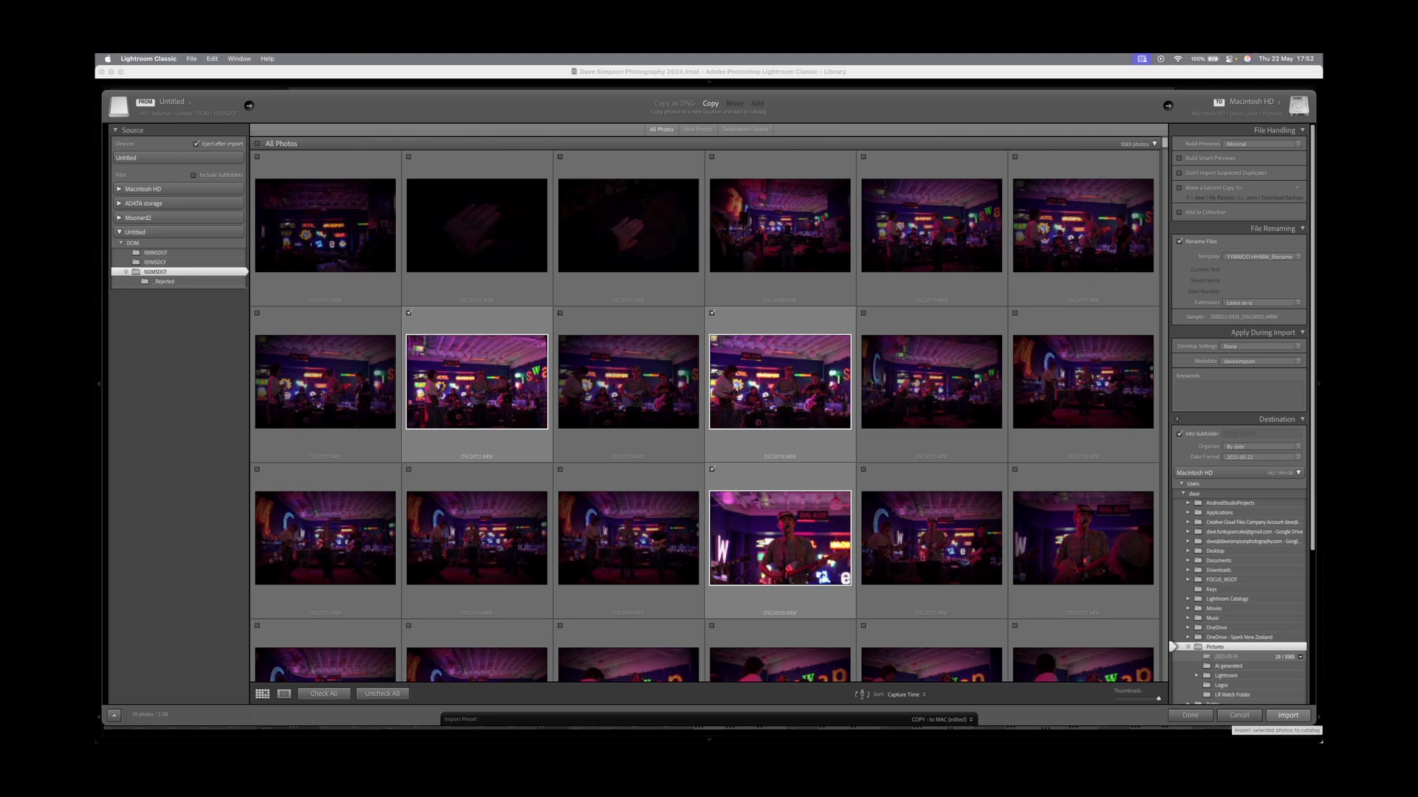
pyautogui.click(1287, 715)
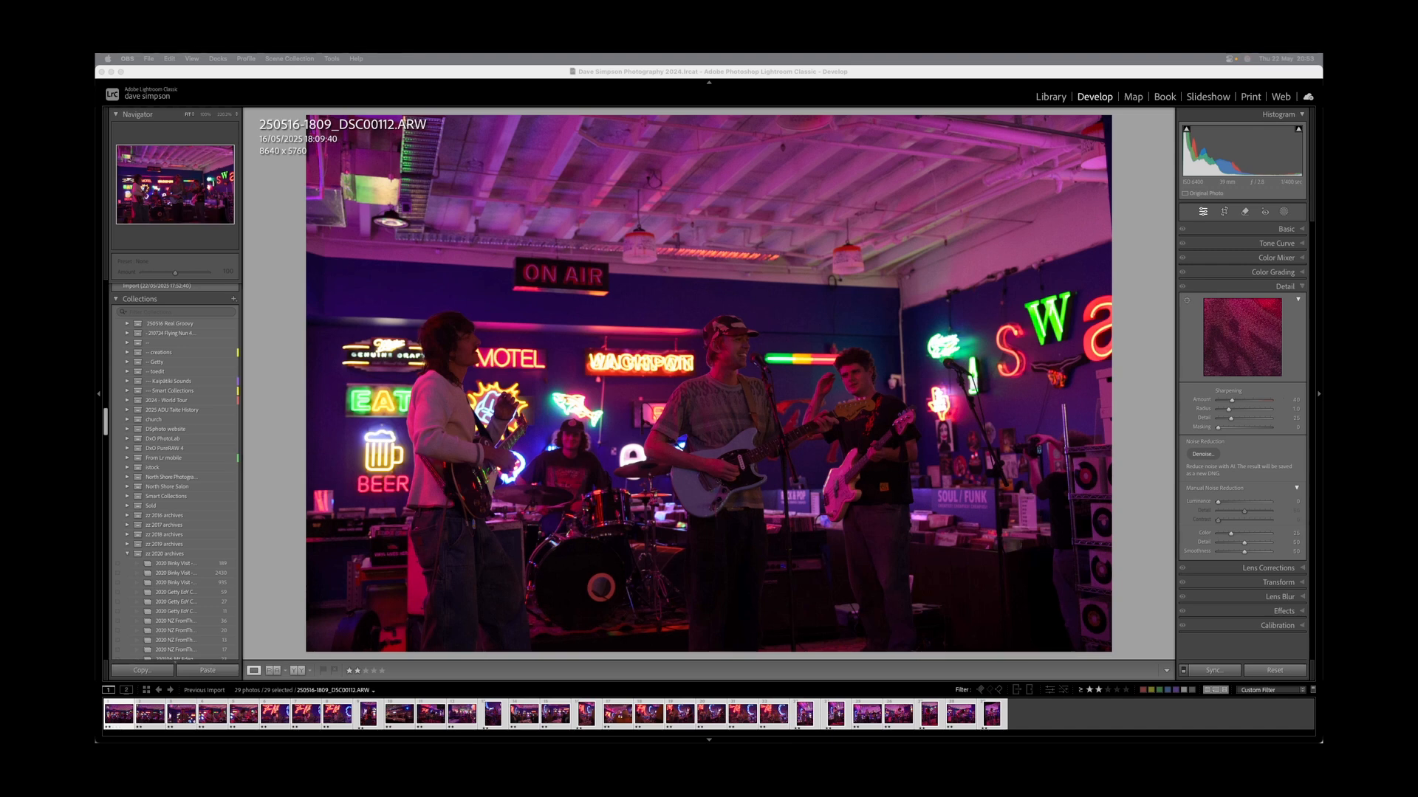
# With Auto Sync on, apply Basic Auto tone to all 29 photos, then turn sync off and keep only the active photo selected.
pyautogui.click(748, 378)
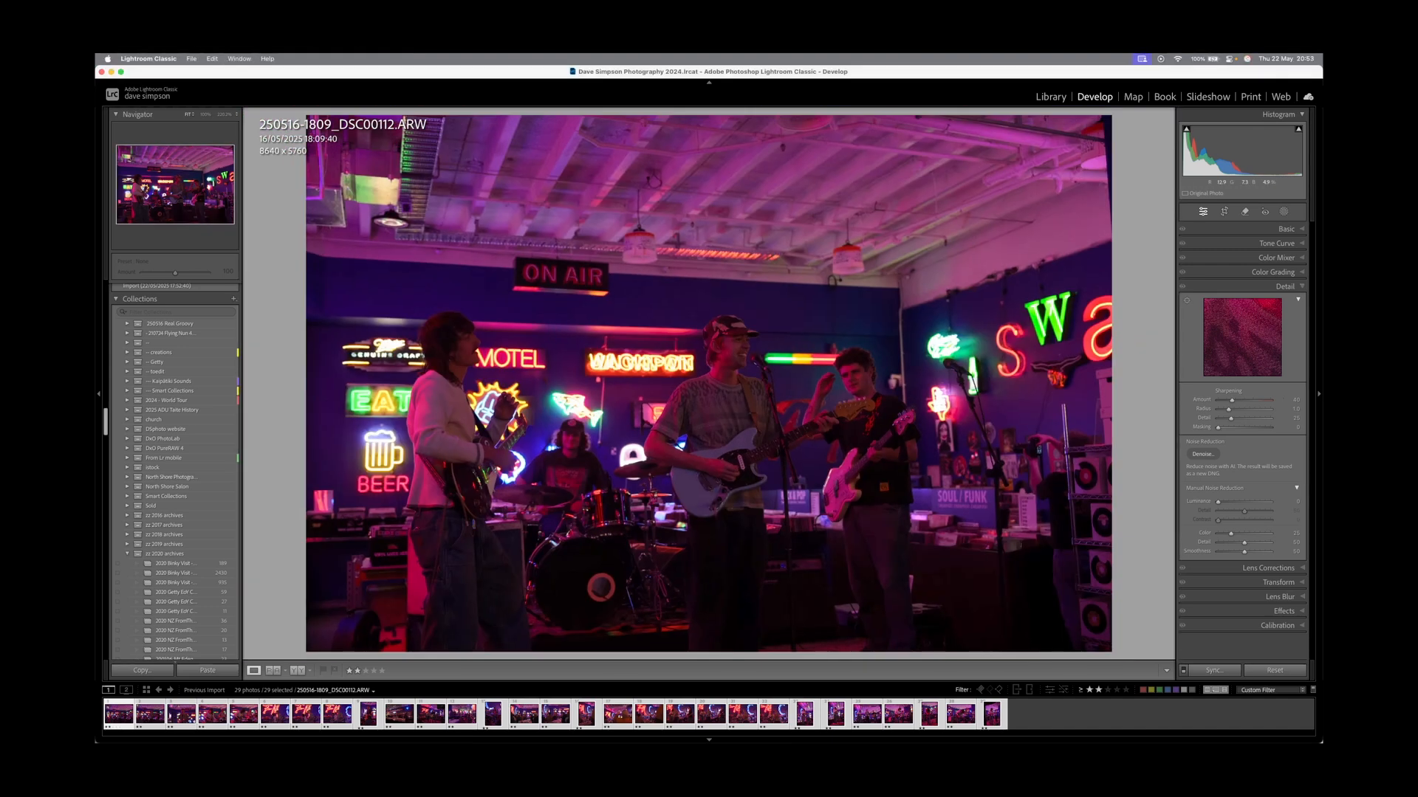
pyautogui.click(749, 378)
pyautogui.click(748, 378)
pyautogui.click(1183, 670)
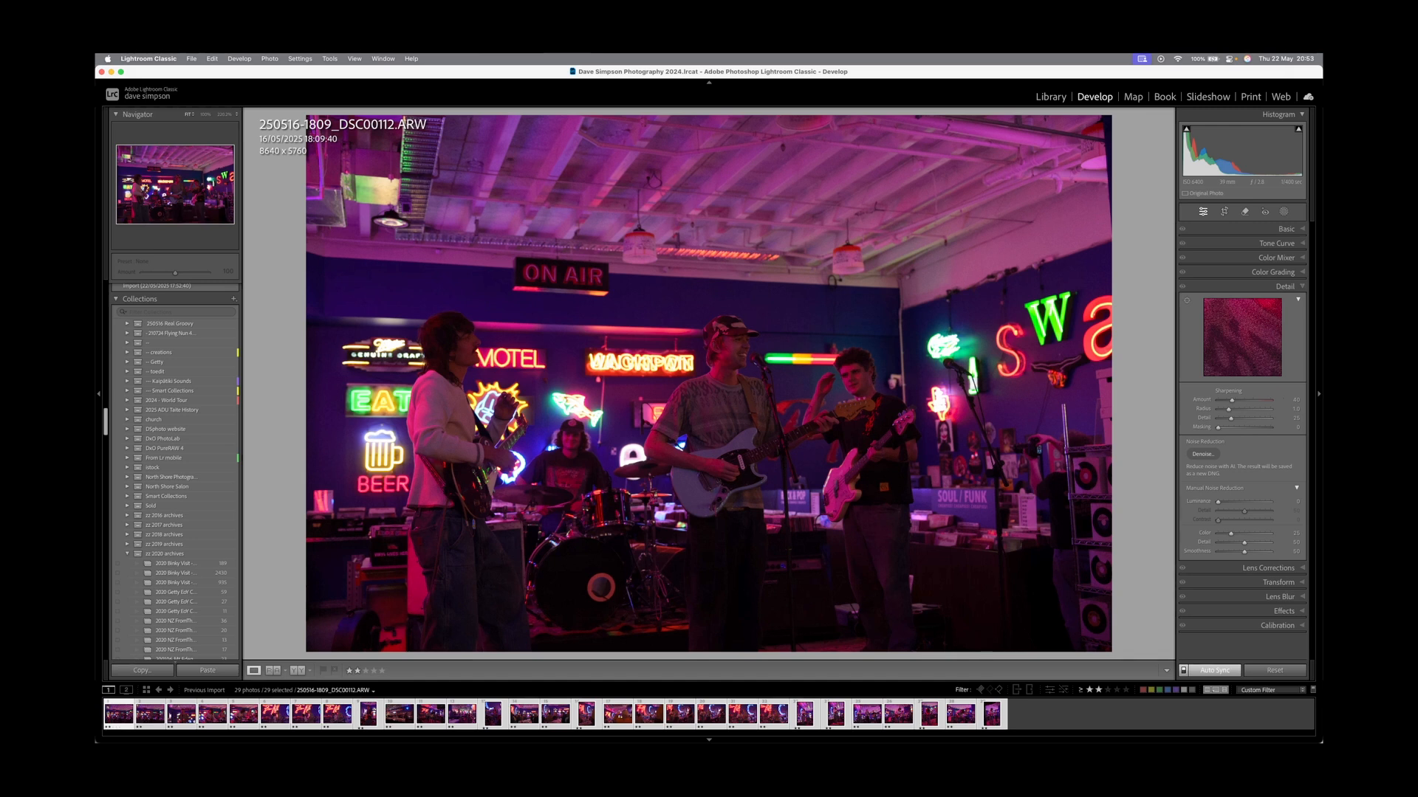
pyautogui.click(1285, 229)
pyautogui.click(1234, 243)
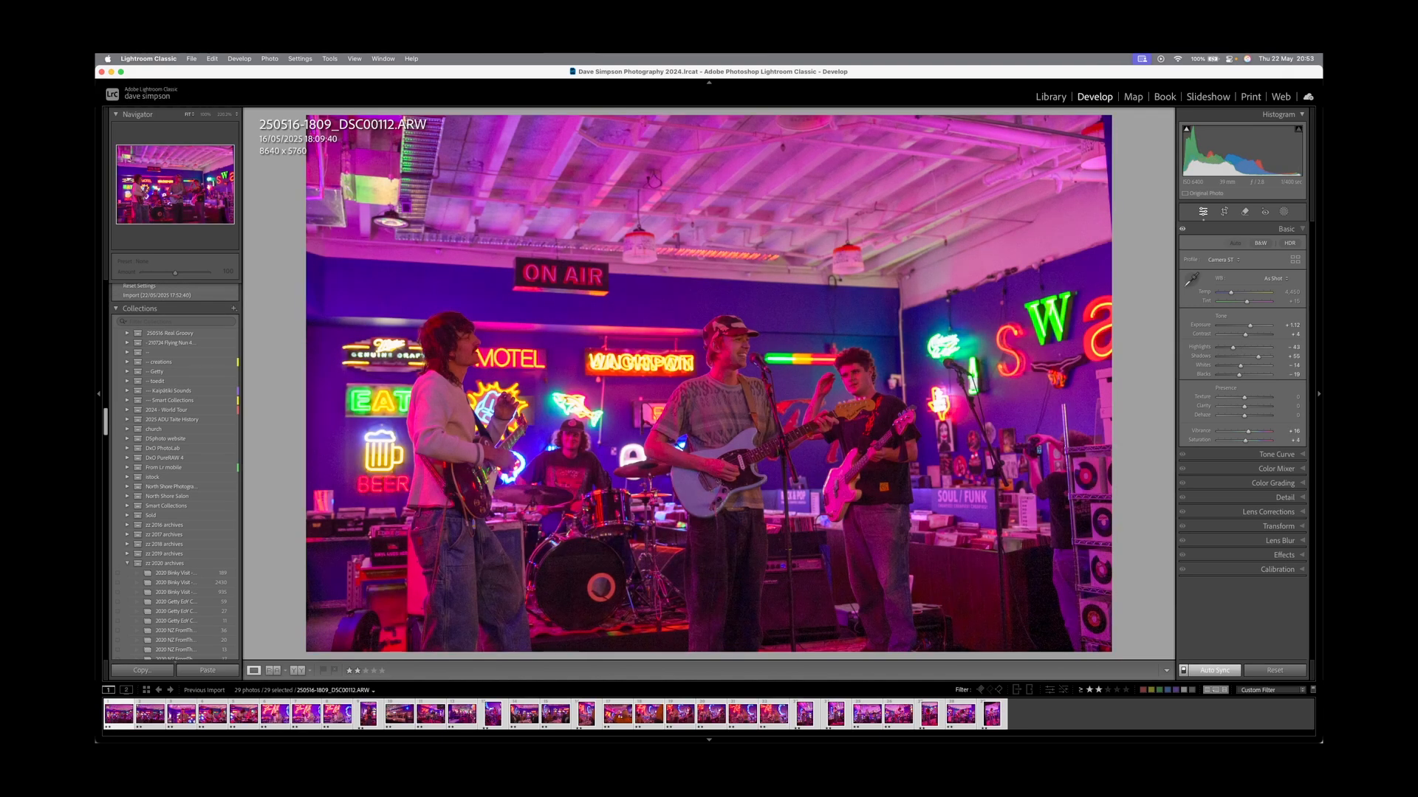
pyautogui.click(1183, 670)
pyautogui.press('super+d')
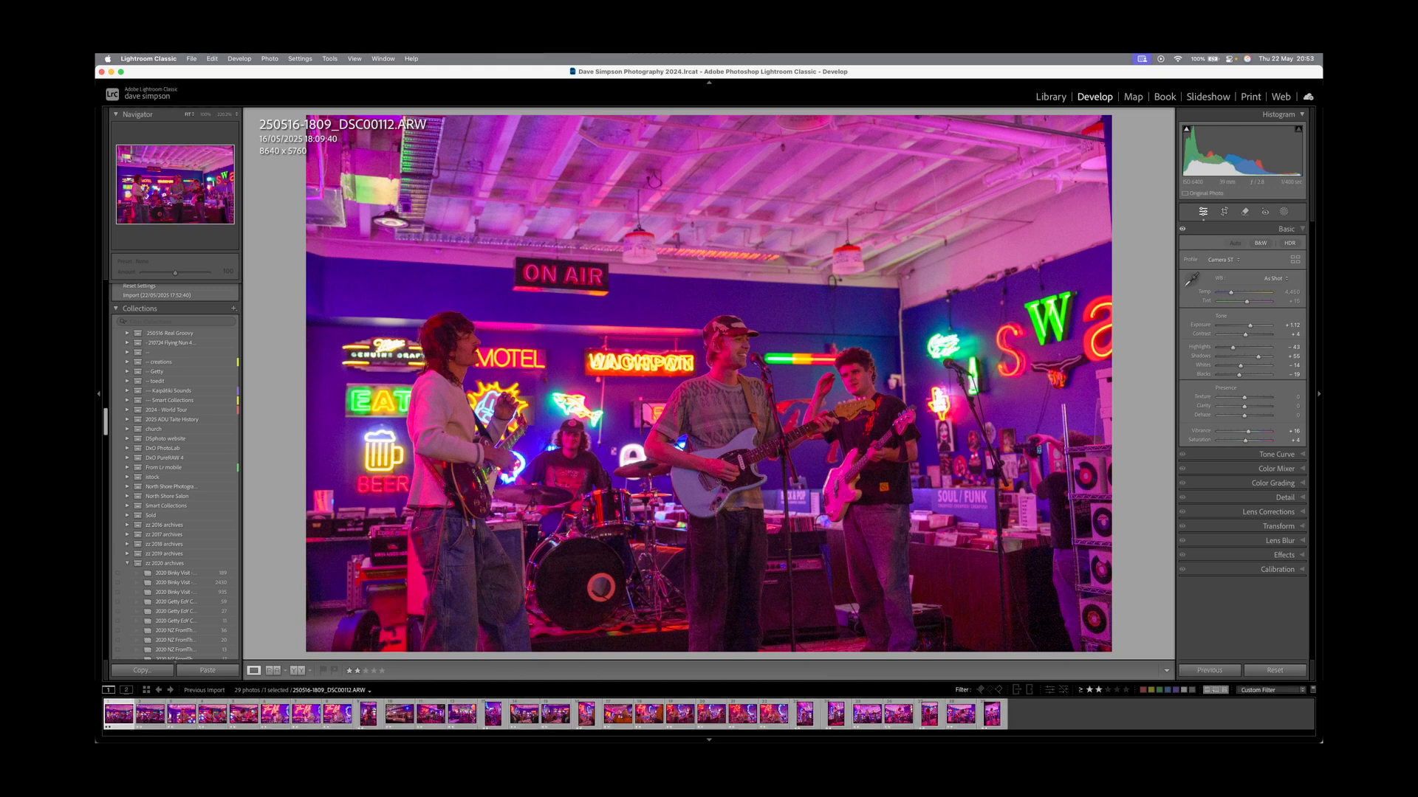
pyautogui.press('Right')
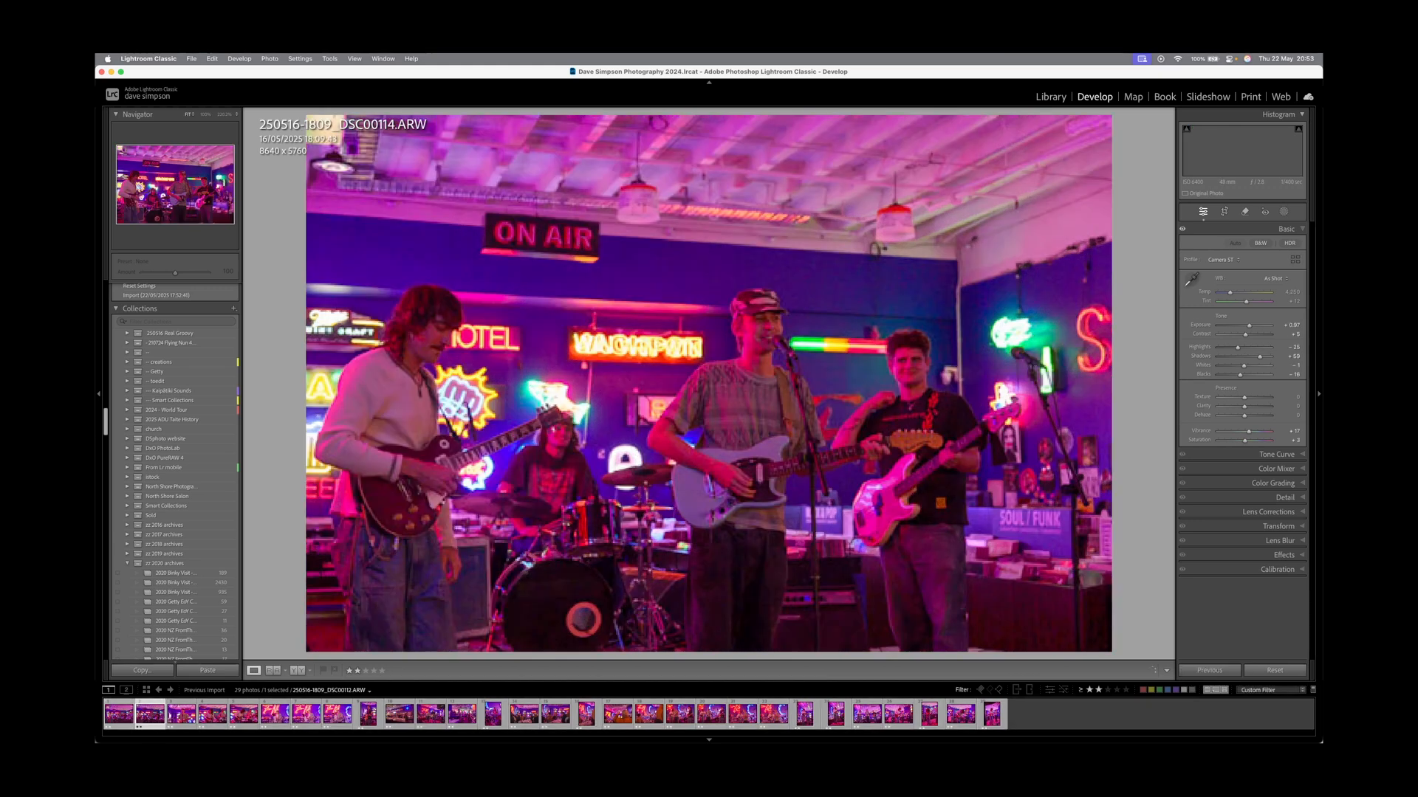
pyautogui.press('Right')
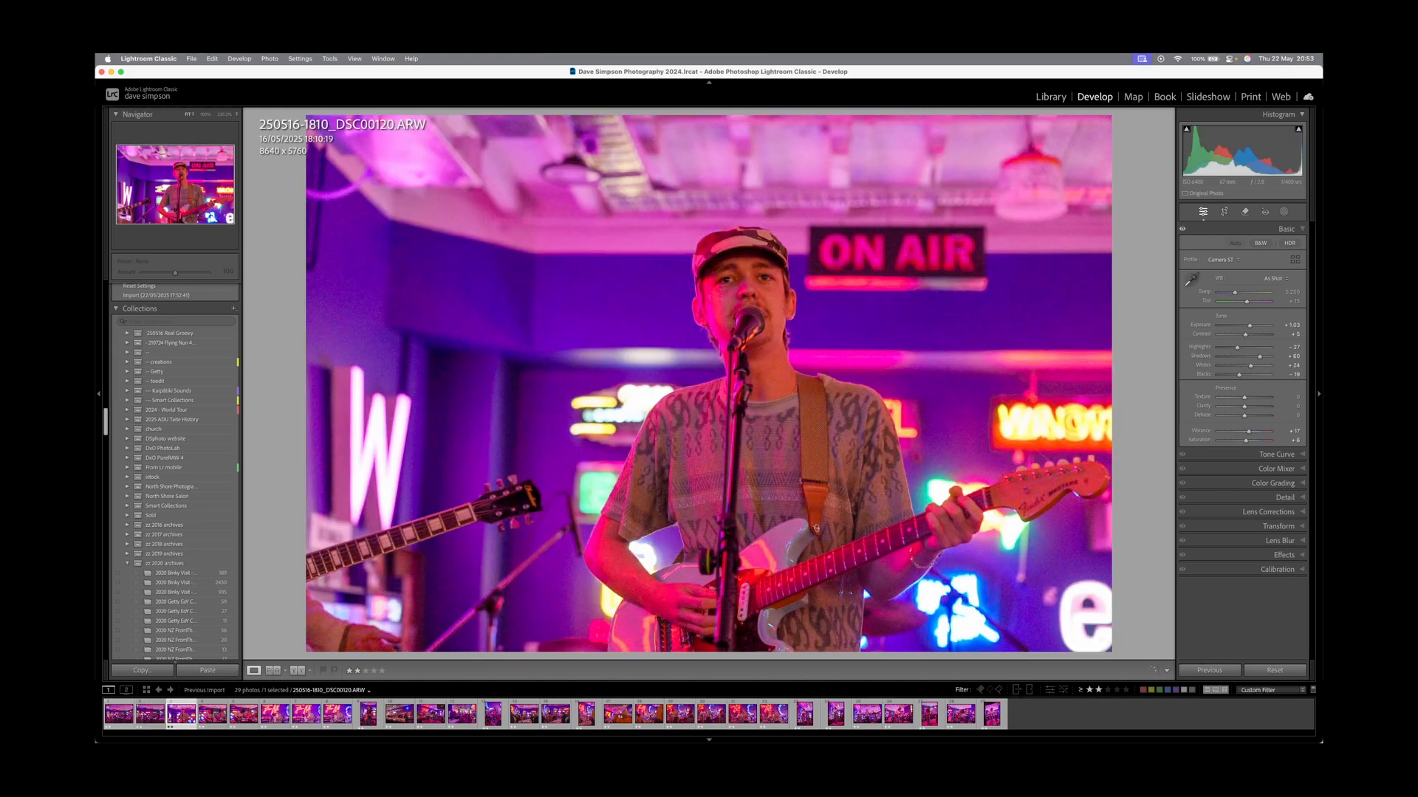
pyautogui.press('Right')
pyautogui.press('Right')
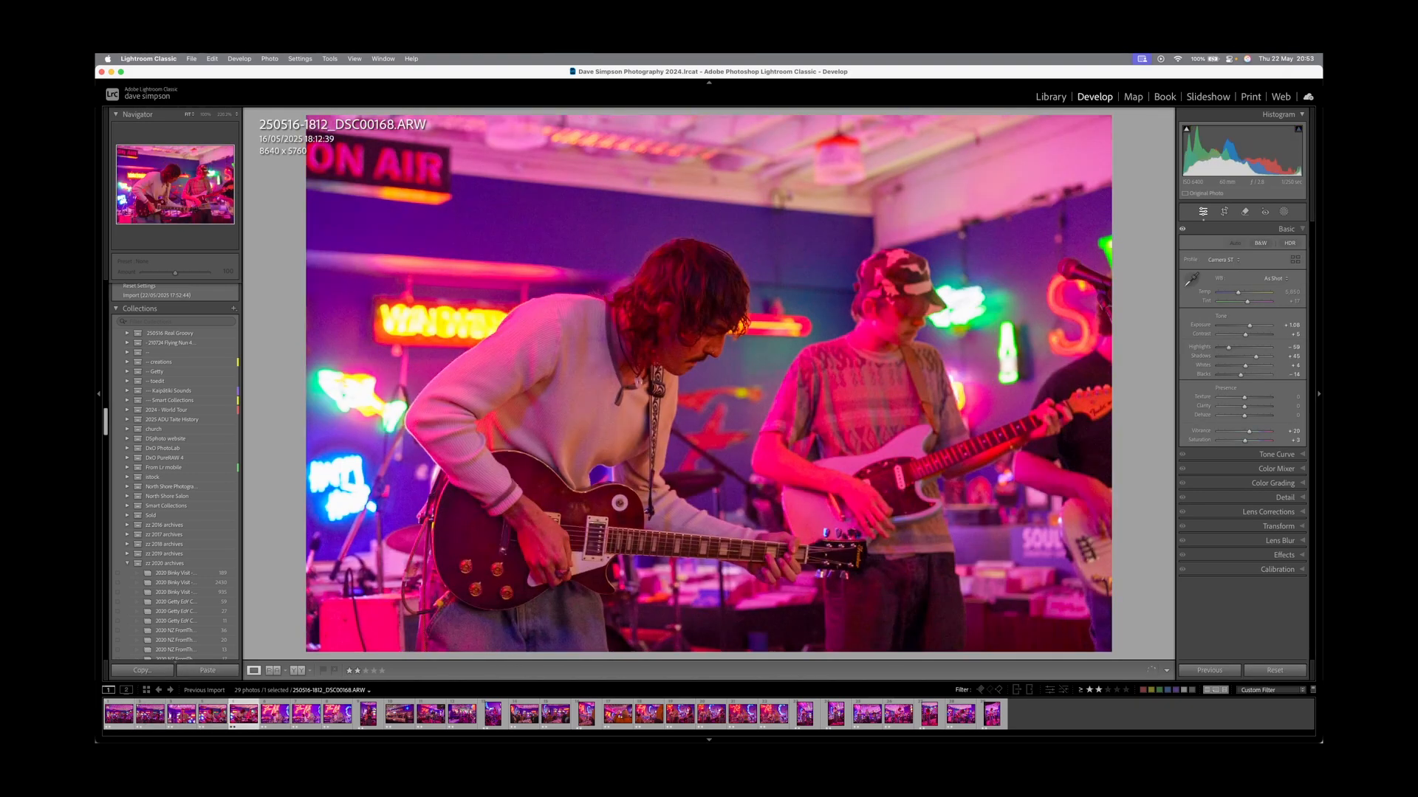
pyautogui.press('Right')
pyautogui.press('Right')
pyautogui.press('Right')
pyautogui.press('Right')
pyautogui.press('Right')
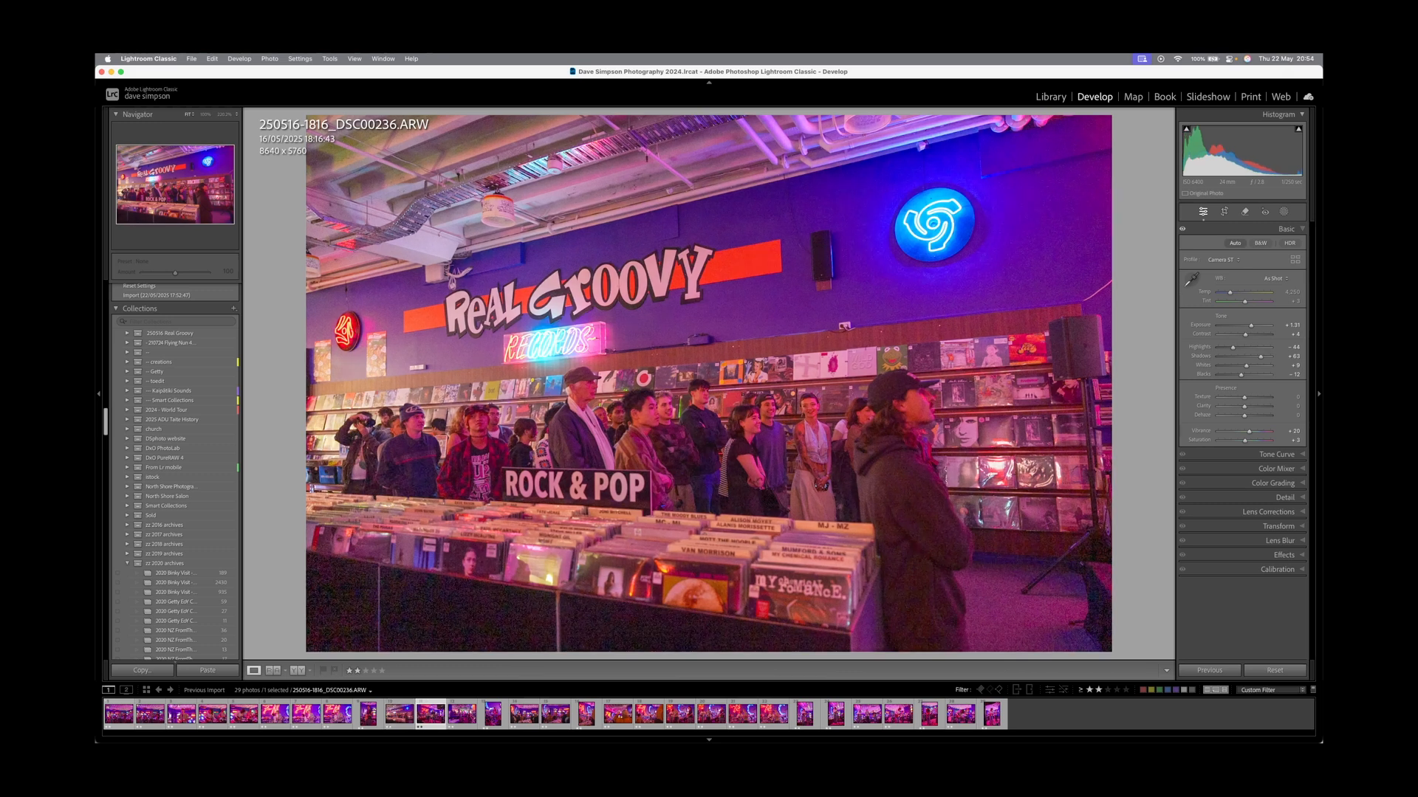
pyautogui.press('Right')
pyautogui.press('Right')
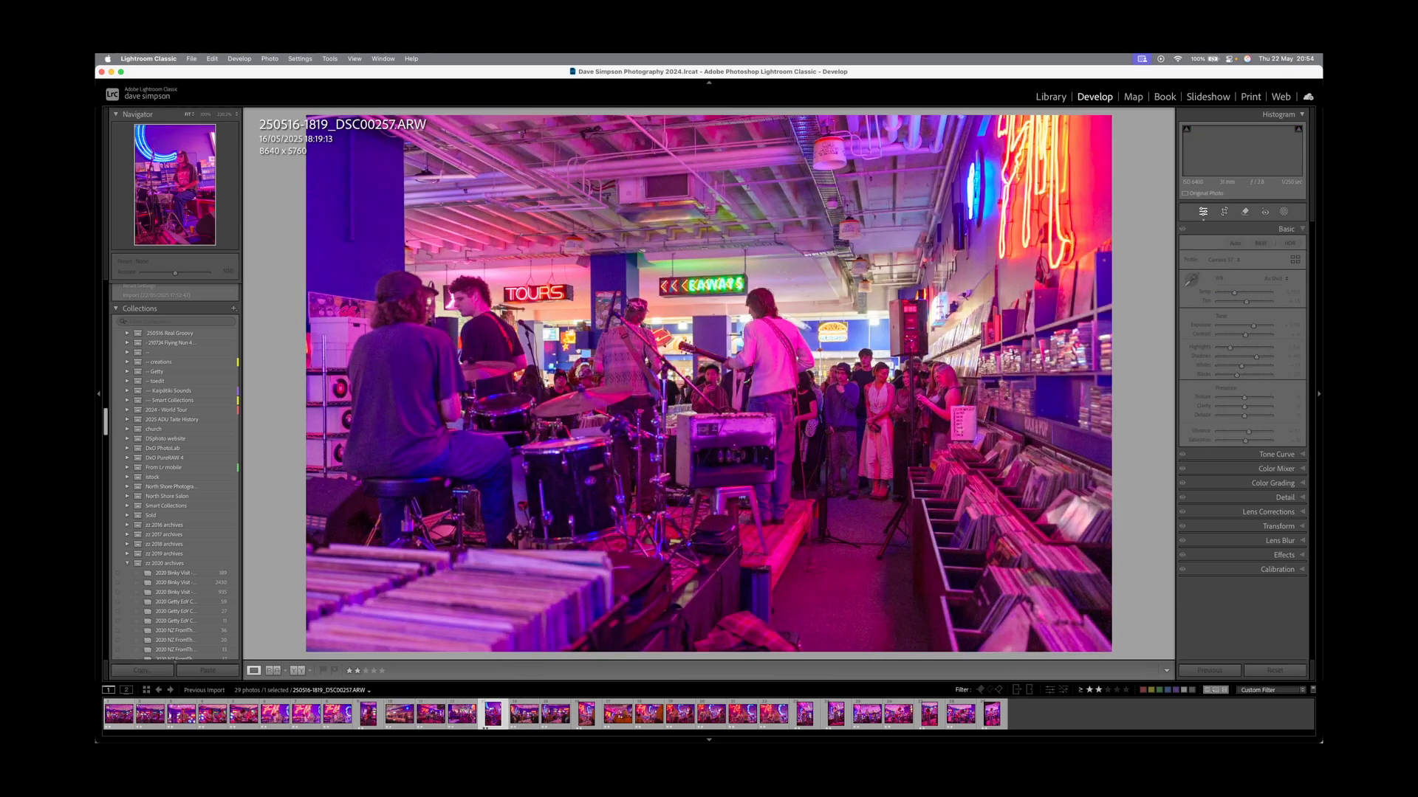
pyautogui.press('Right')
pyautogui.press('Right')
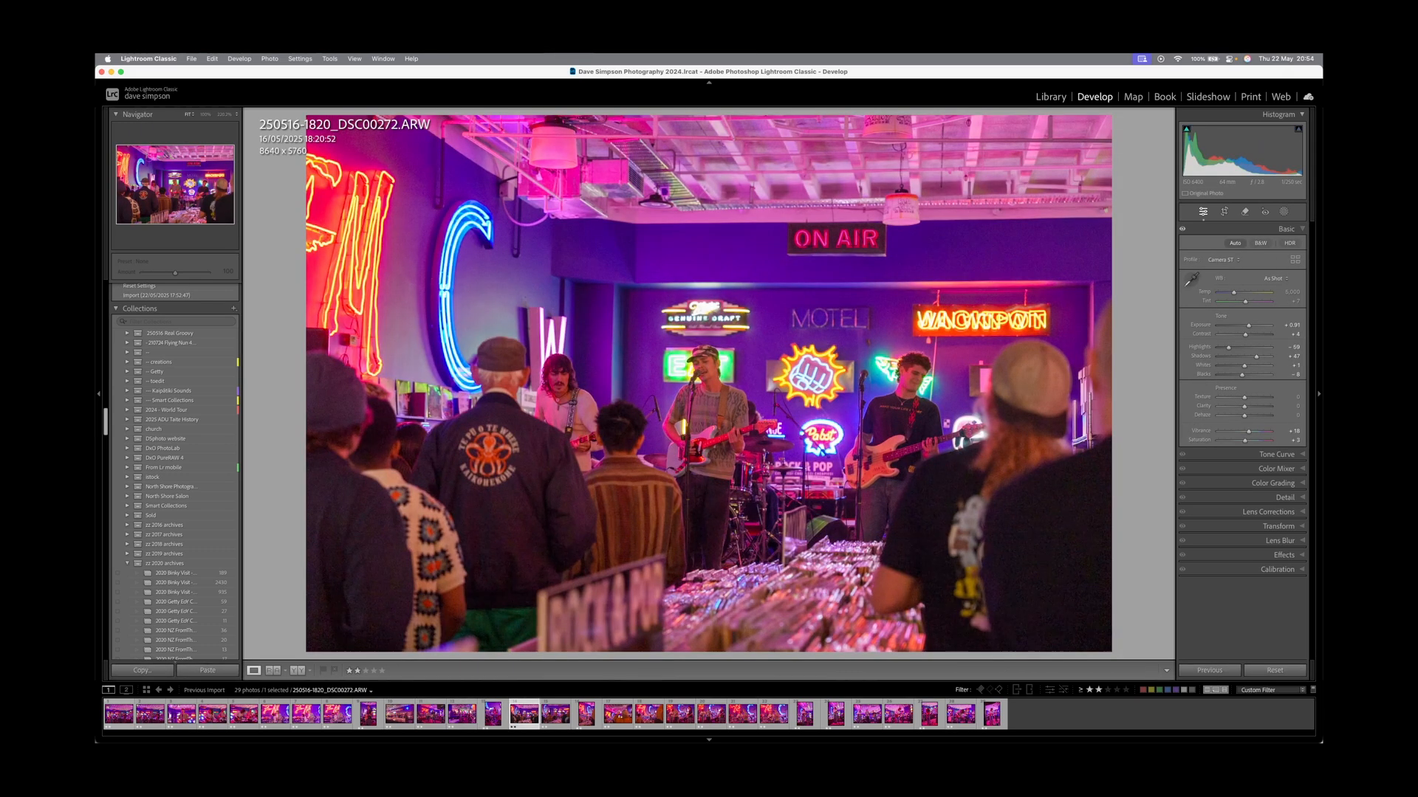
pyautogui.press('Right')
pyautogui.press('Right')
pyautogui.press('Right')
pyautogui.press('Right')
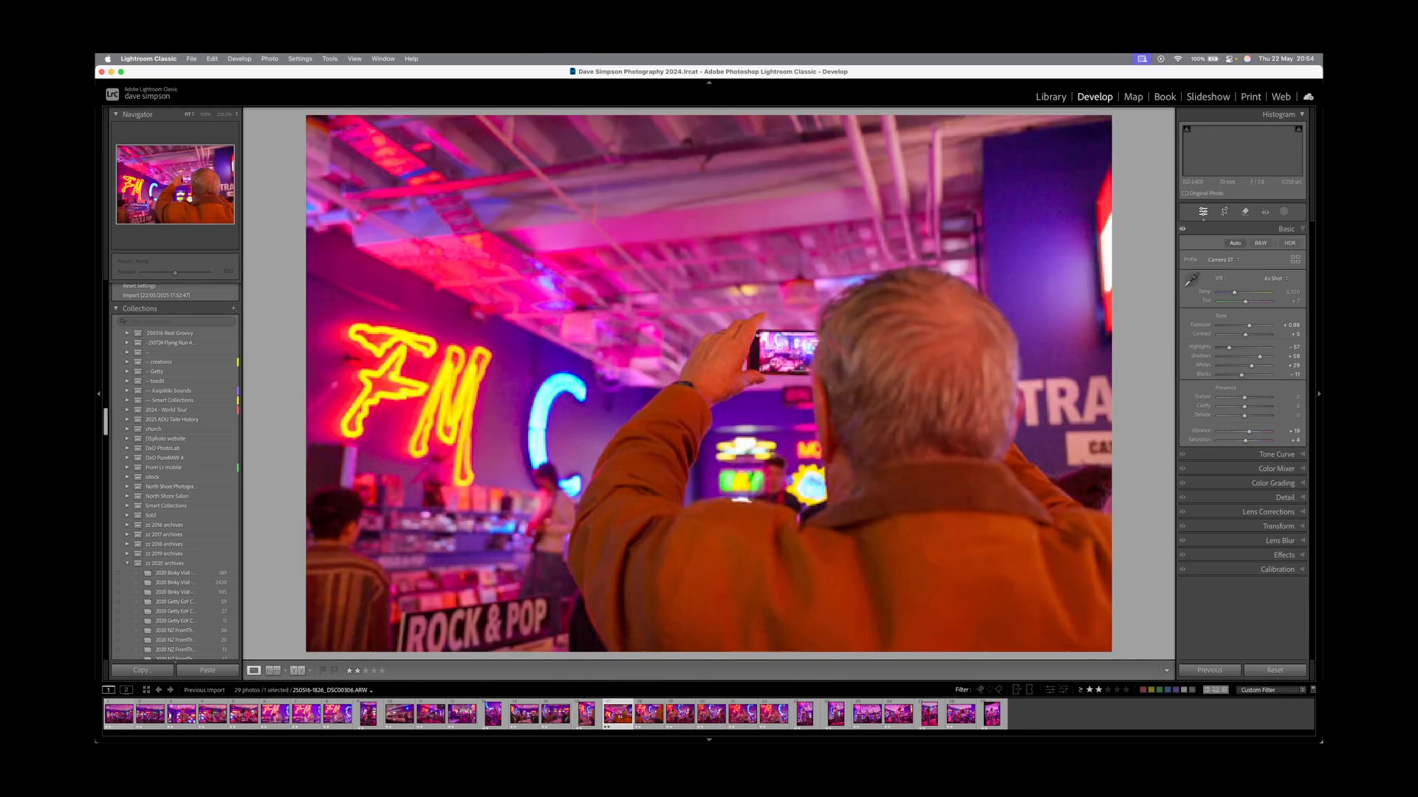
pyautogui.press('Right')
pyautogui.press('Right')
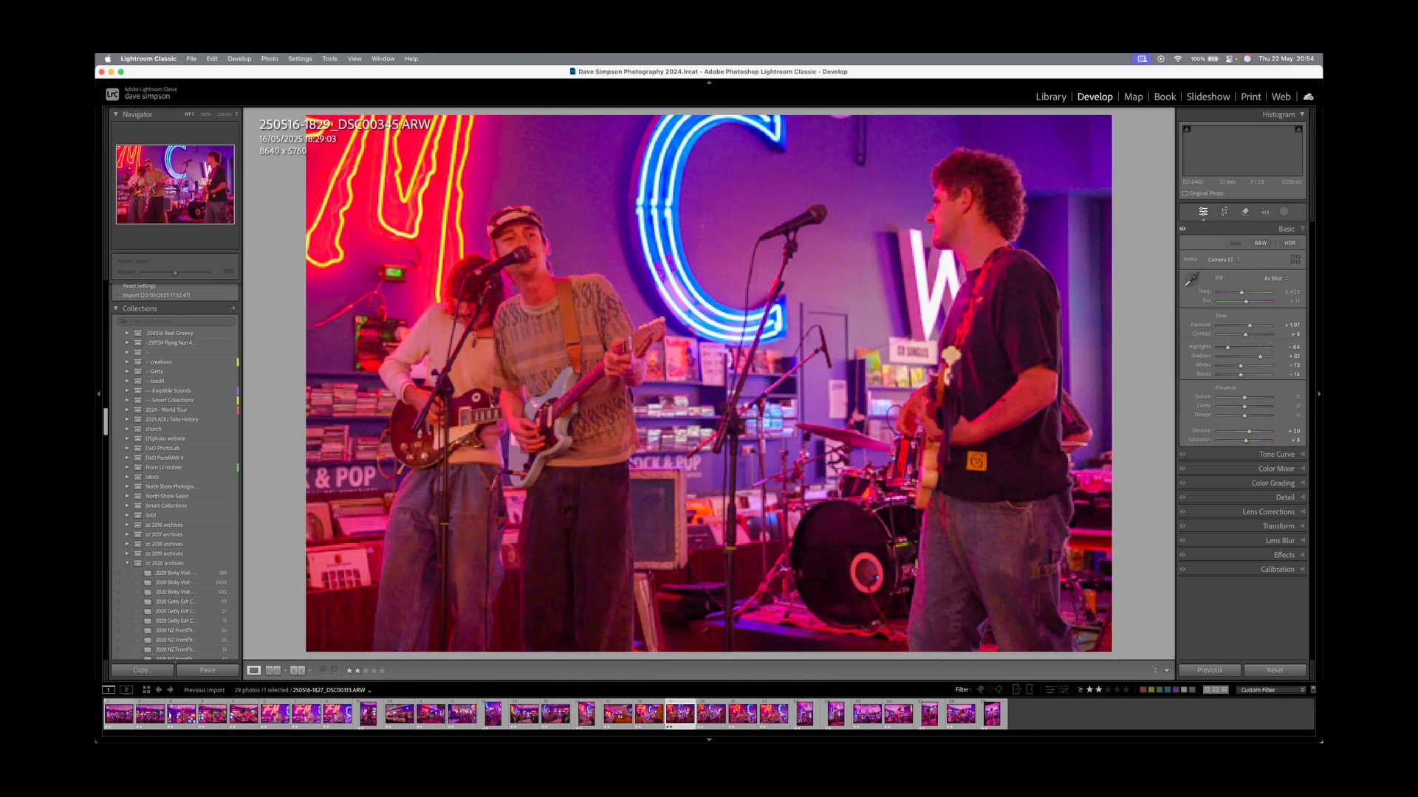
pyautogui.press('Right')
pyautogui.press('Right')
pyautogui.press('Right')
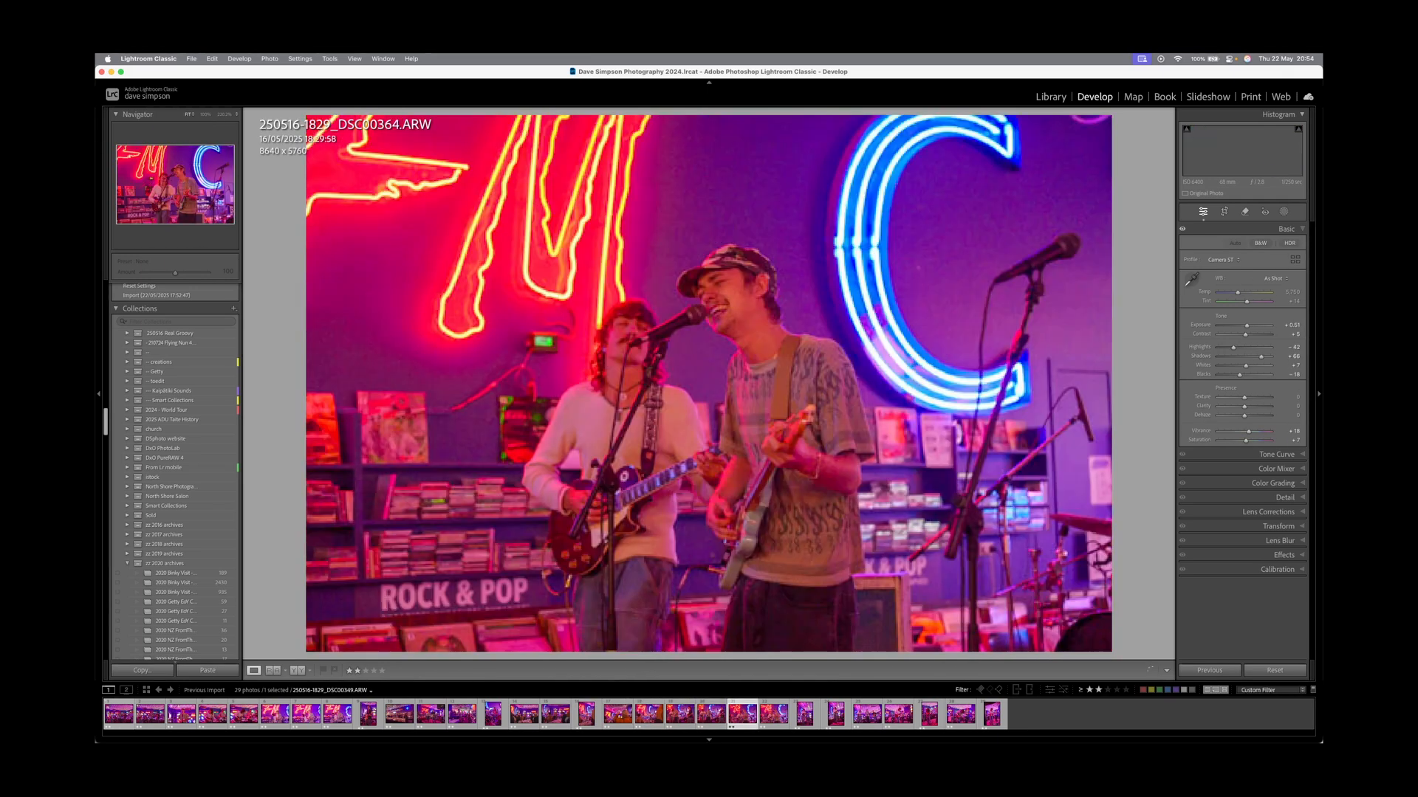
pyautogui.press('Right')
pyautogui.press('Right')
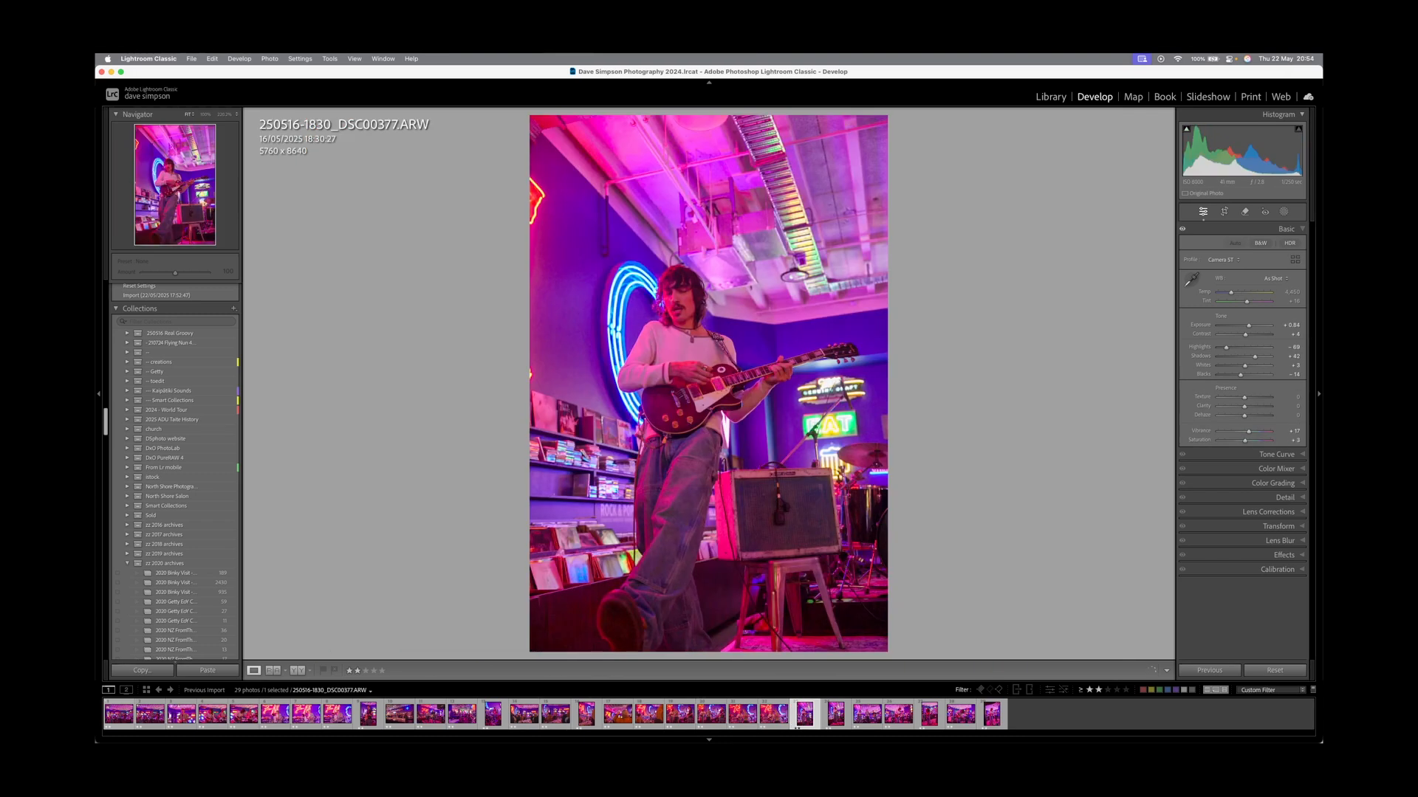
pyautogui.press('Right')
pyautogui.press('Right')
pyautogui.press('Right')
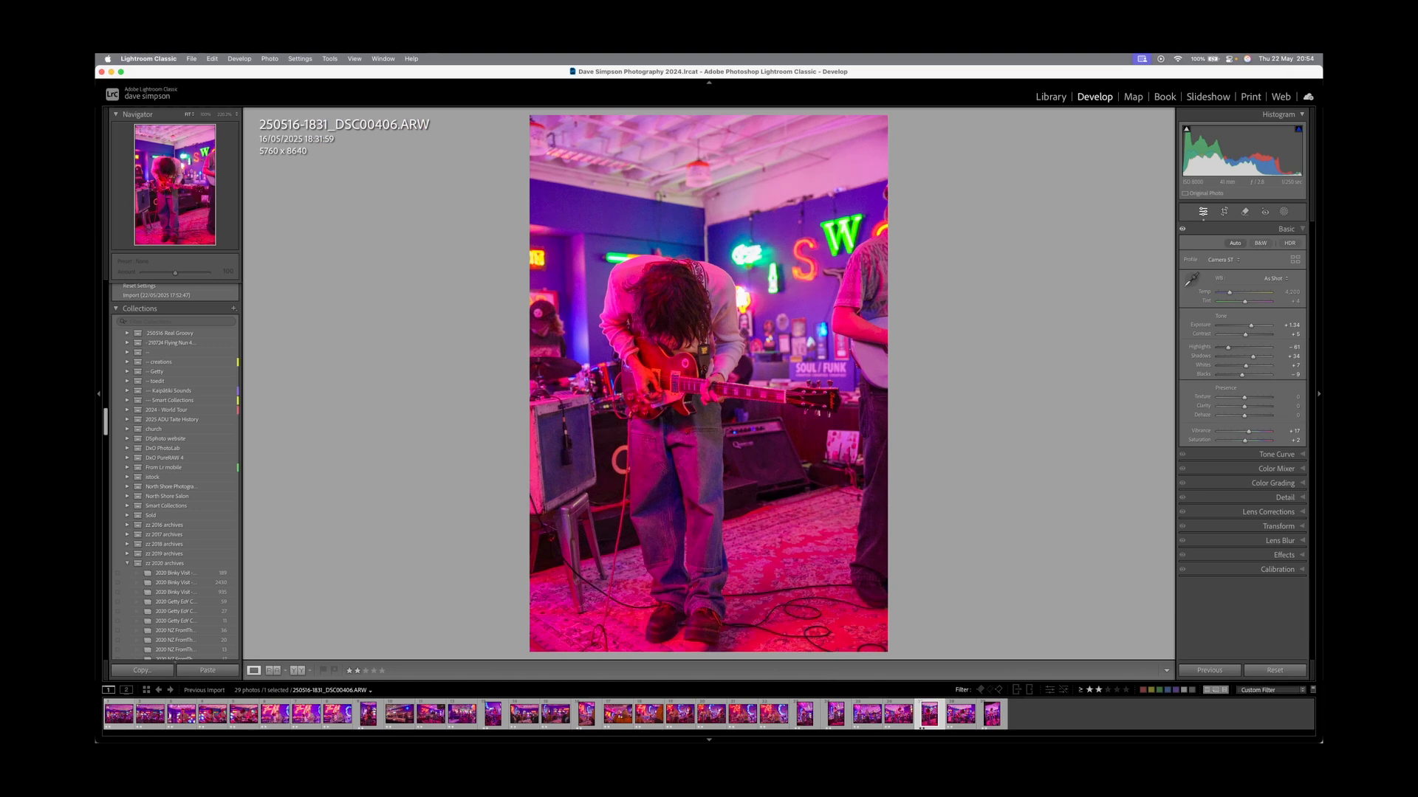
pyautogui.press('Right')
pyautogui.press('Right')
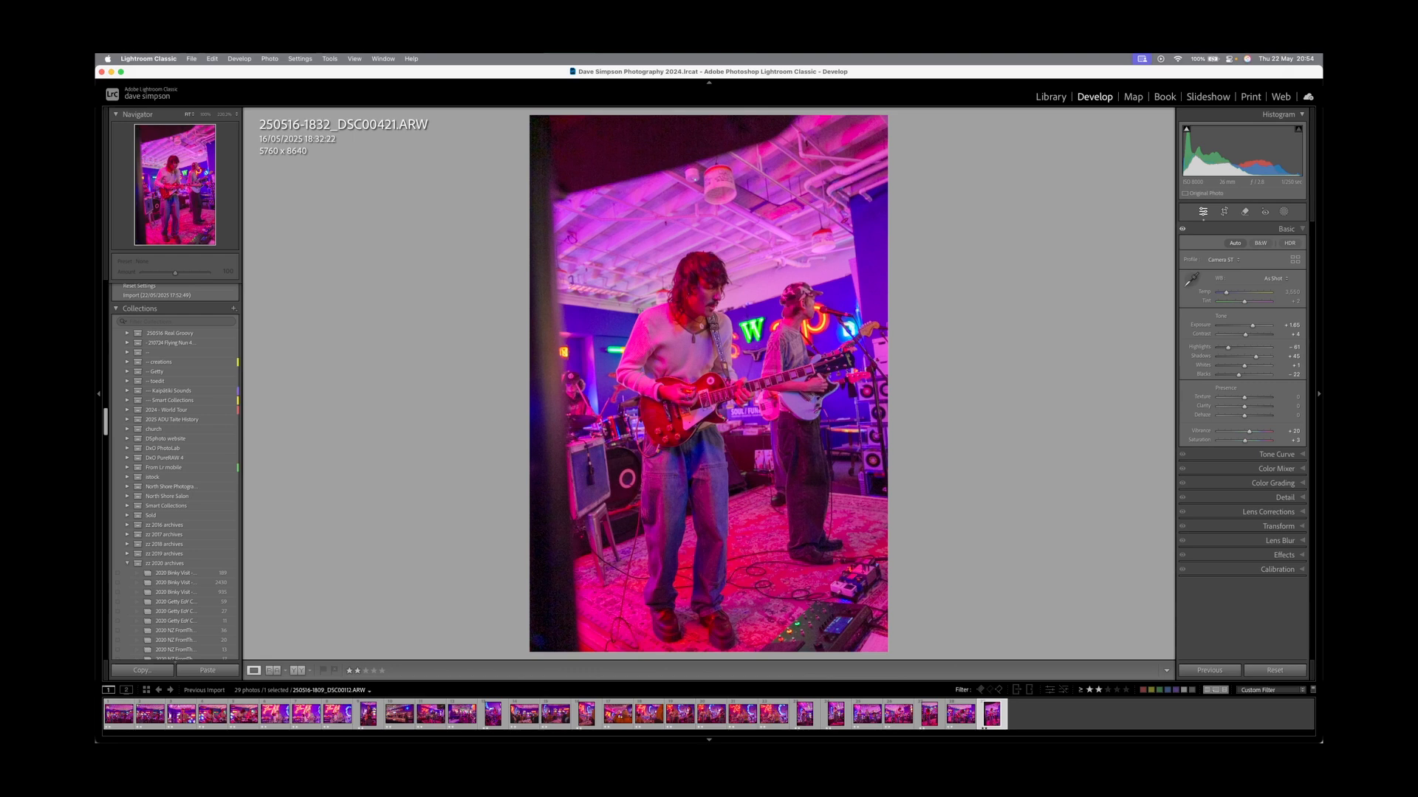
pyautogui.click(120, 714)
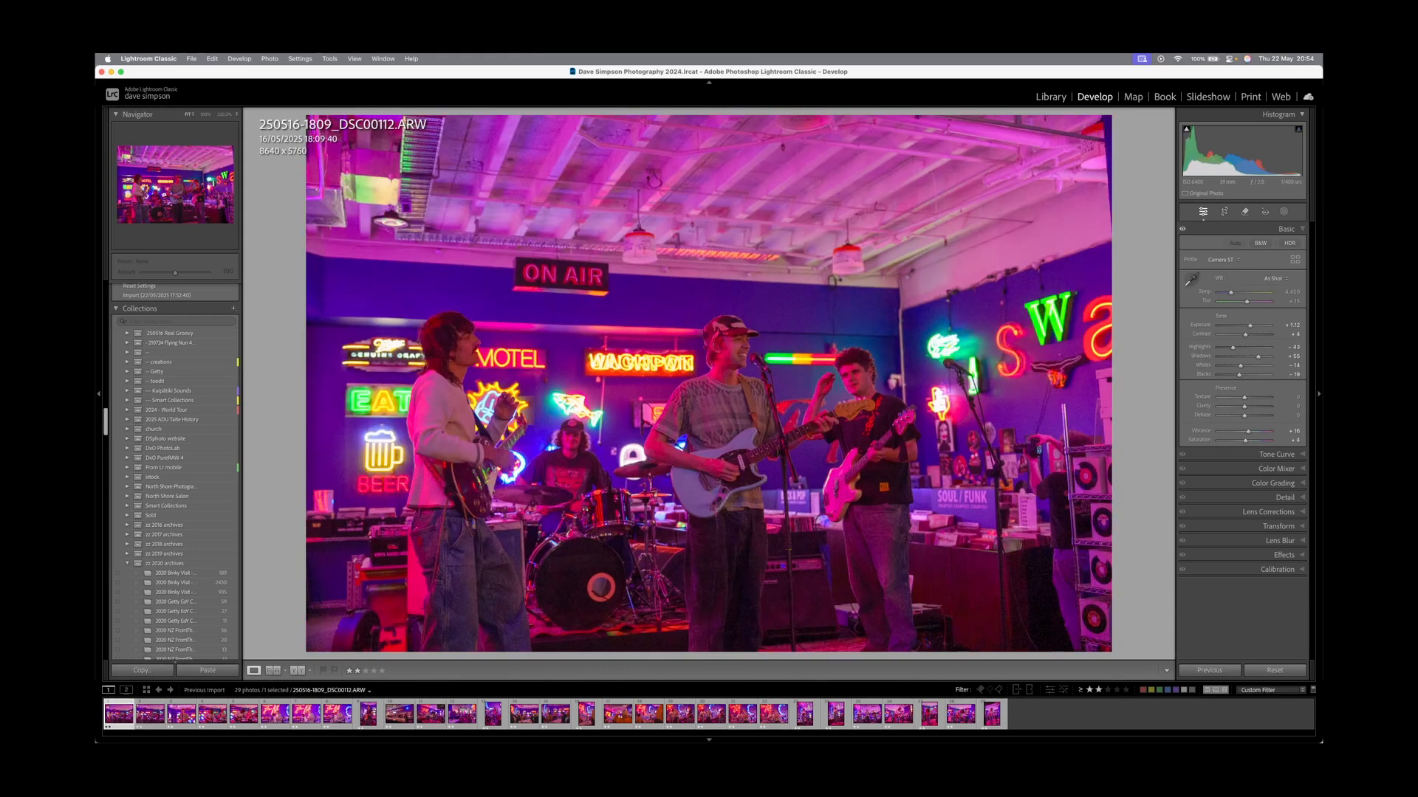
# Compare DSC00112 with DSC00114, then rate the following frames, keeping DSC00166 at three stars.
pyautogui.click(150, 713)
pyautogui.click(119, 714)
pyautogui.click(150, 713)
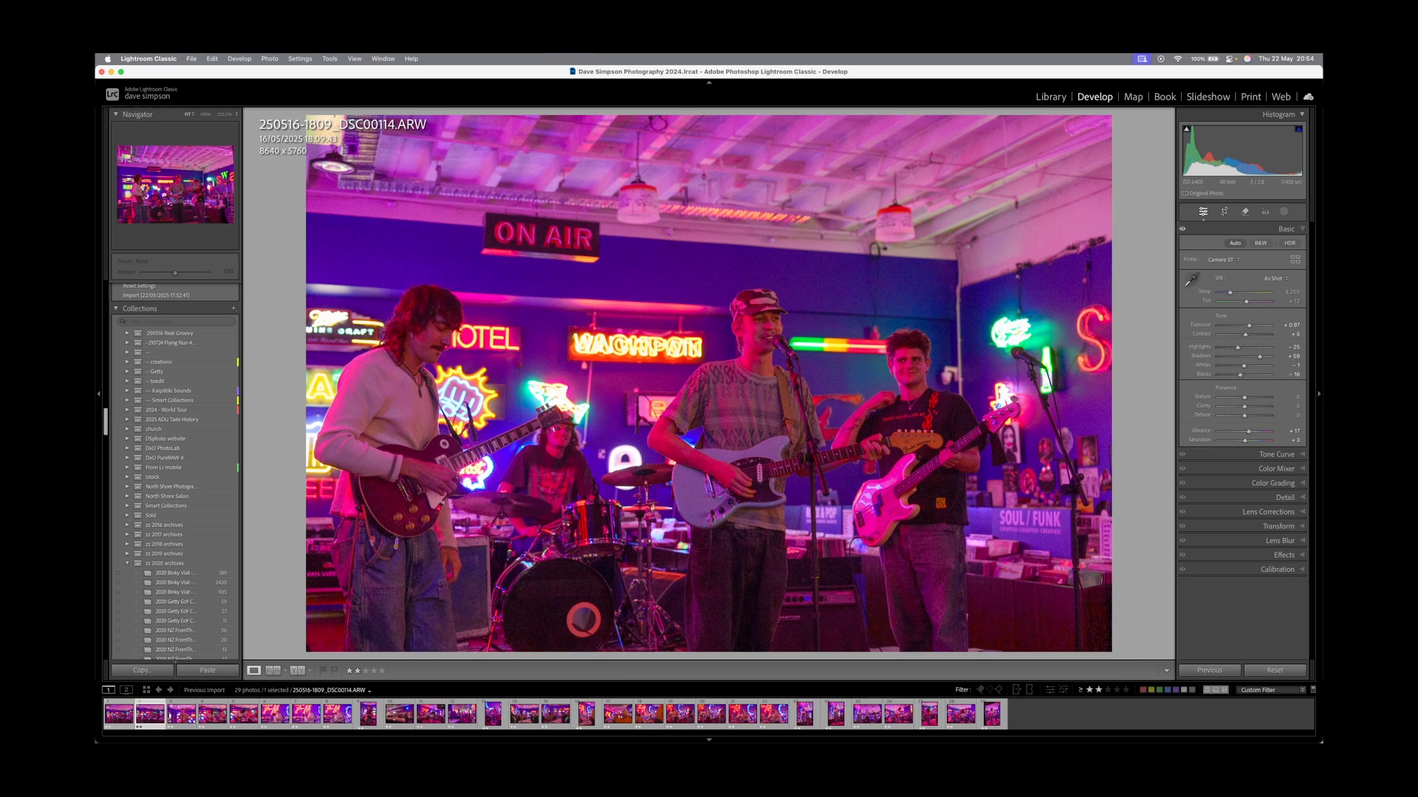
pyautogui.click(119, 713)
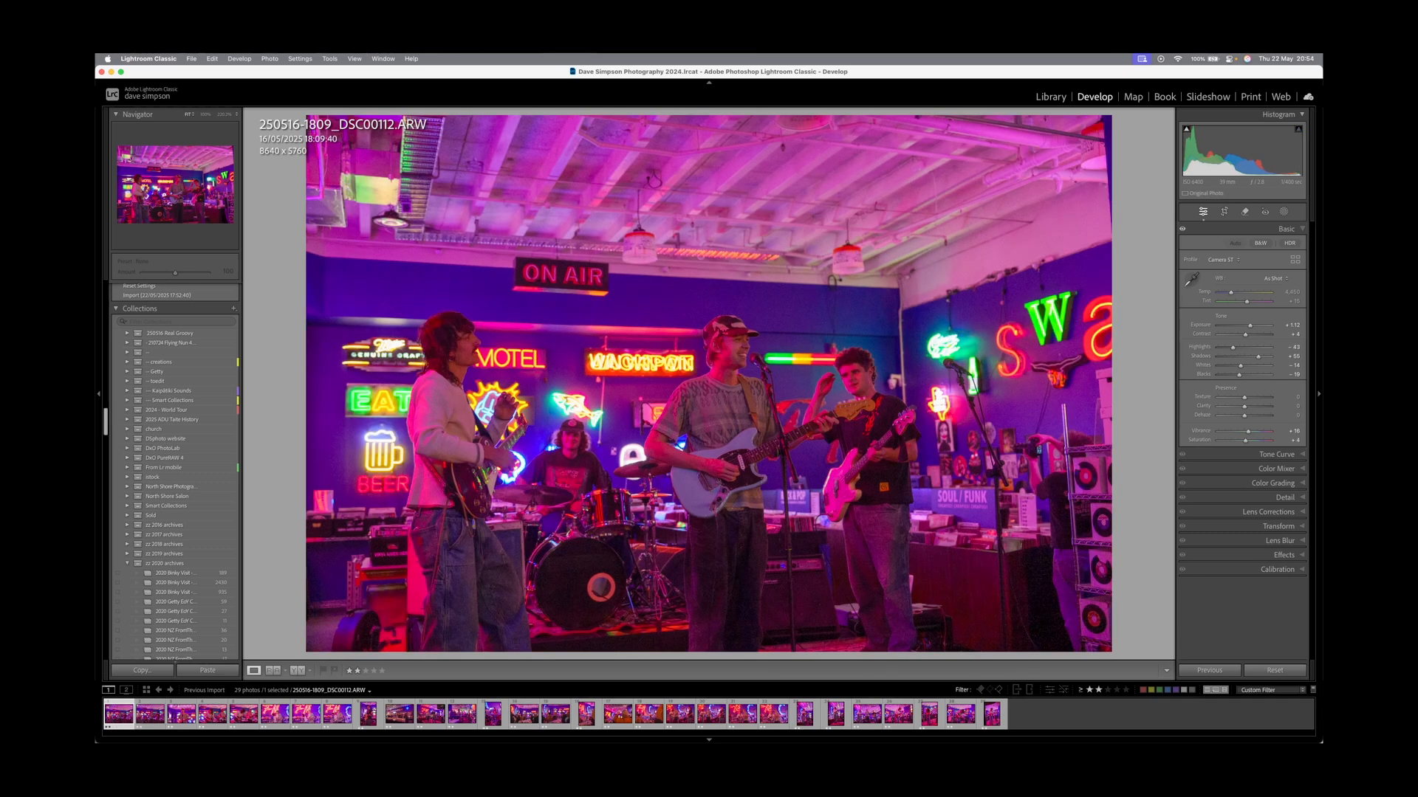
pyautogui.press('2')
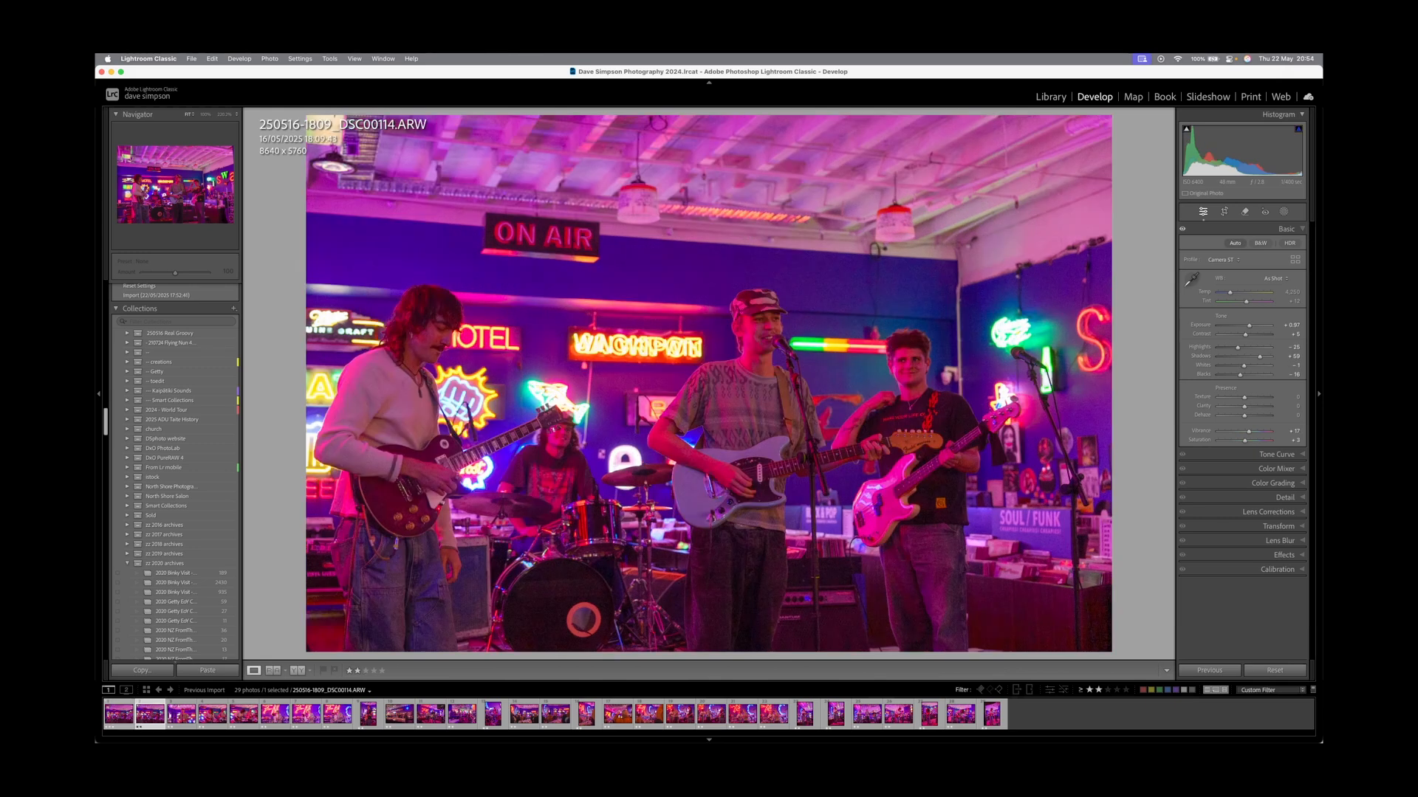
pyautogui.press('Right')
pyautogui.press('3')
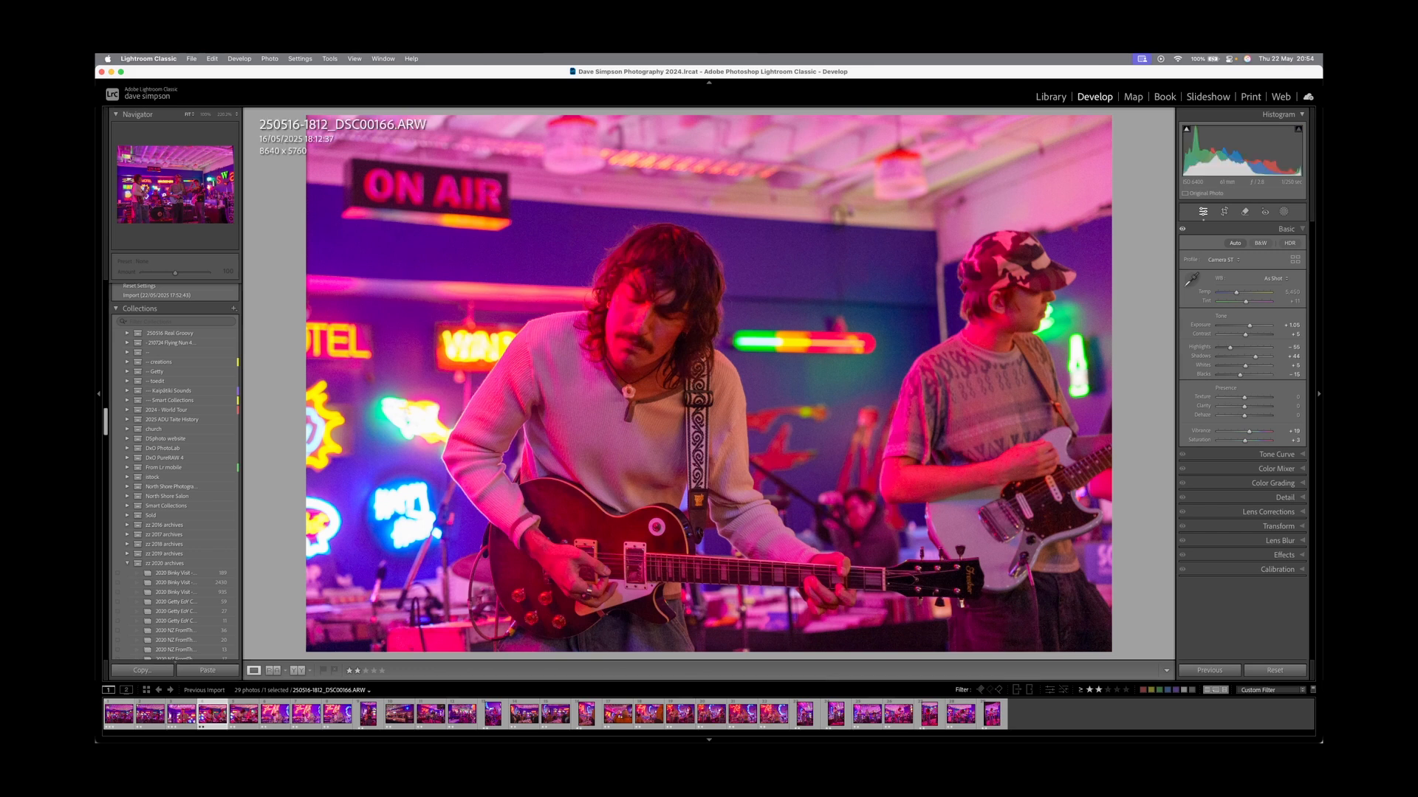
pyautogui.press('3')
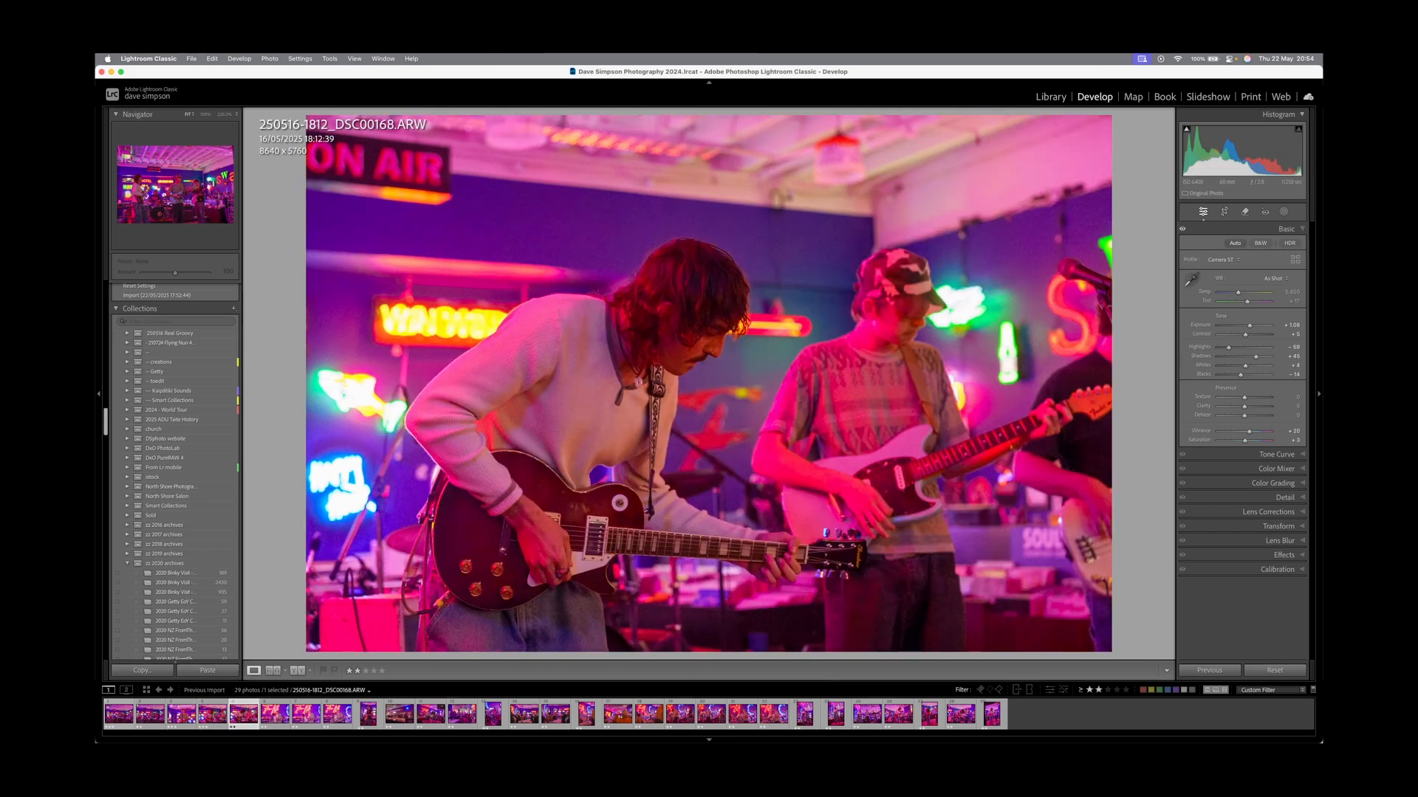
# Compare the frames around DSC00201 and DSC00204, and demote the near-duplicate DSC00224 to one star.
pyautogui.press('Right')
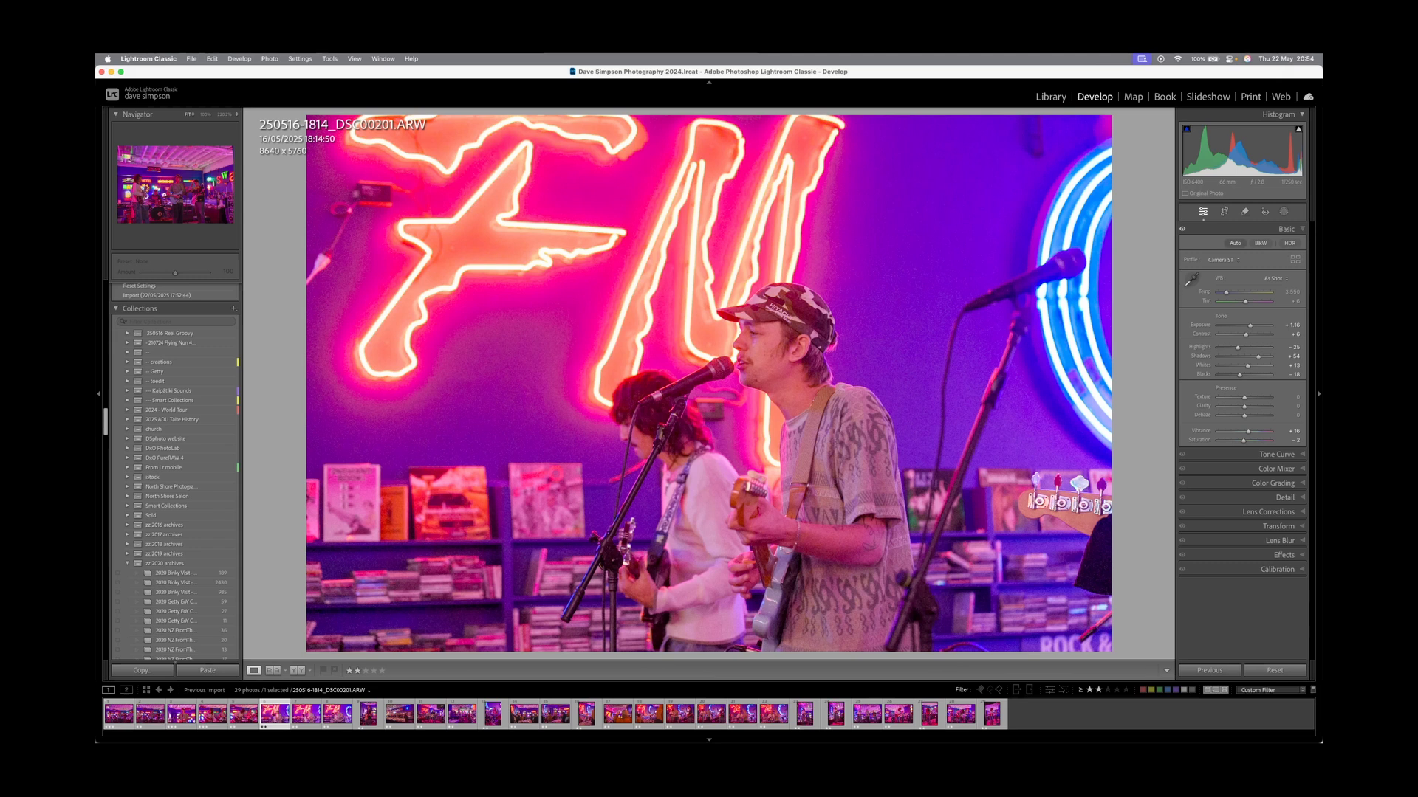
pyautogui.press('Right')
pyautogui.press('Left')
pyautogui.press('Right')
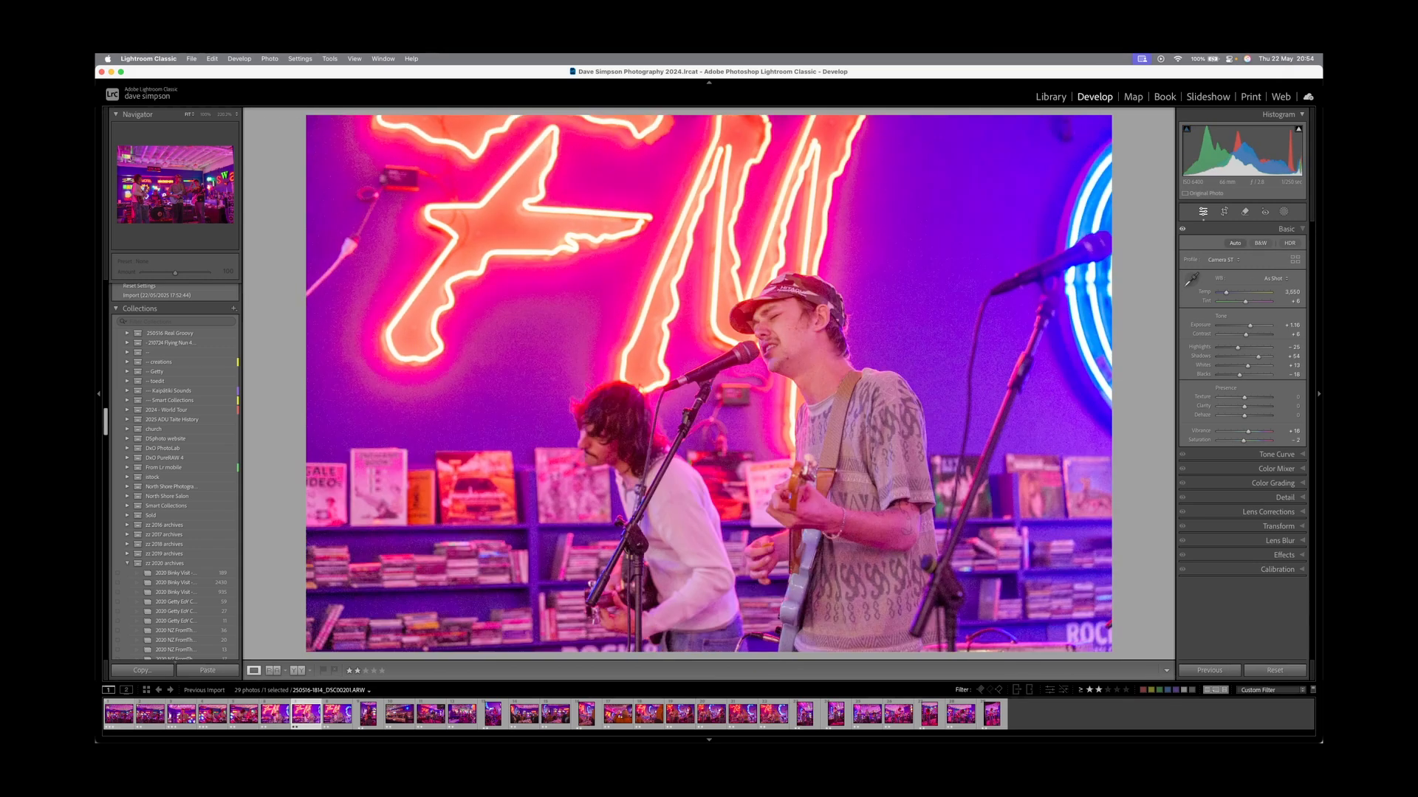
pyautogui.press('Left')
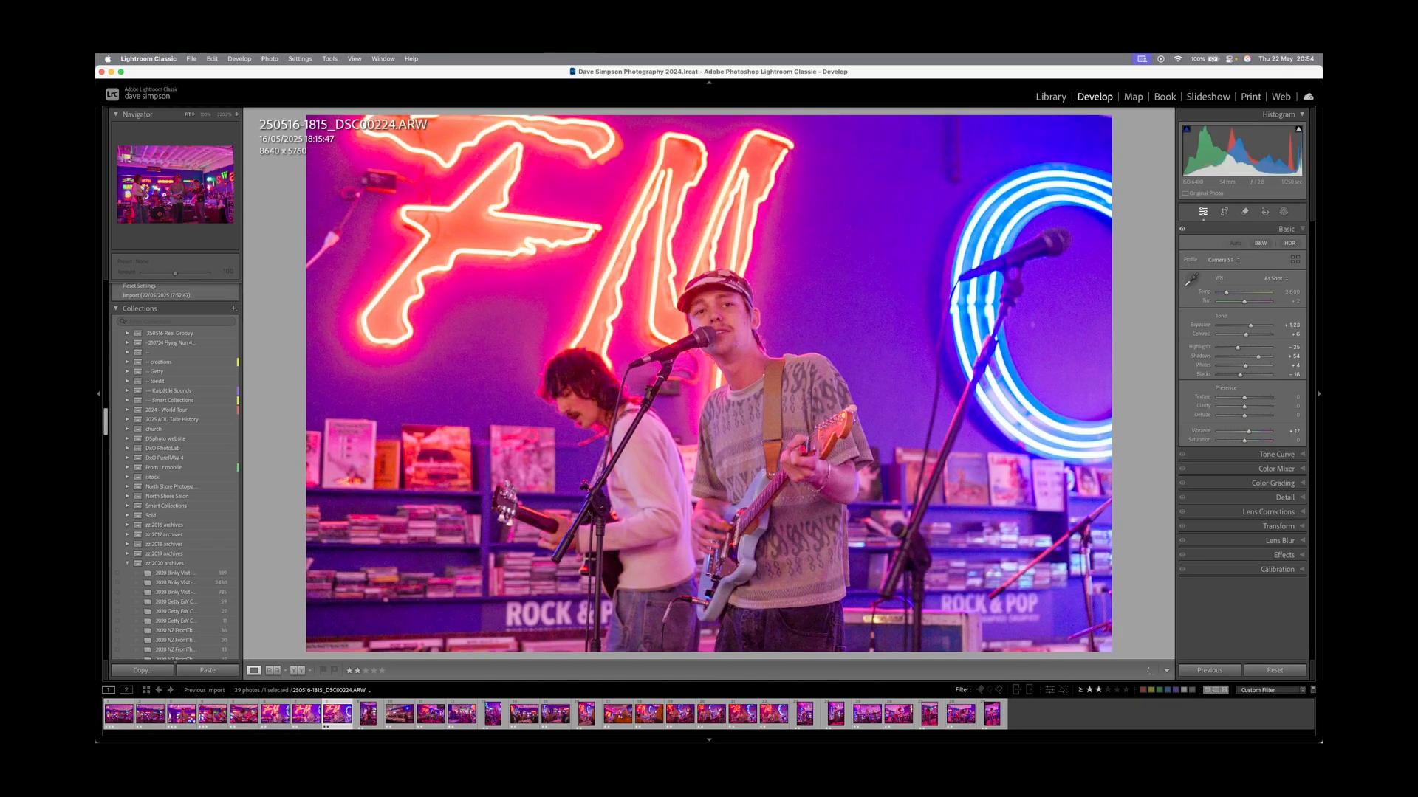
pyautogui.press('Left')
pyautogui.press('Right')
pyautogui.press('Right')
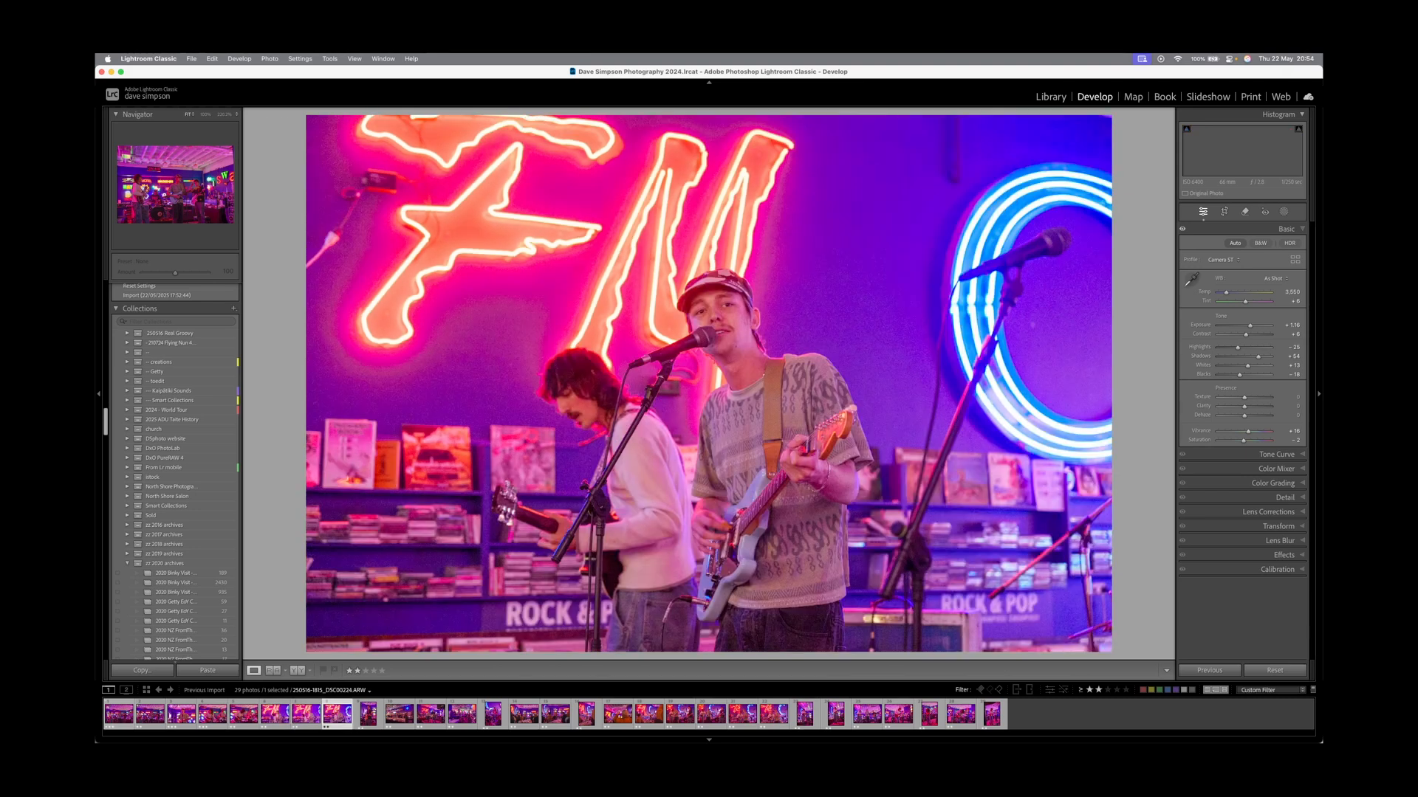
pyautogui.press('1')
pyautogui.press('Left')
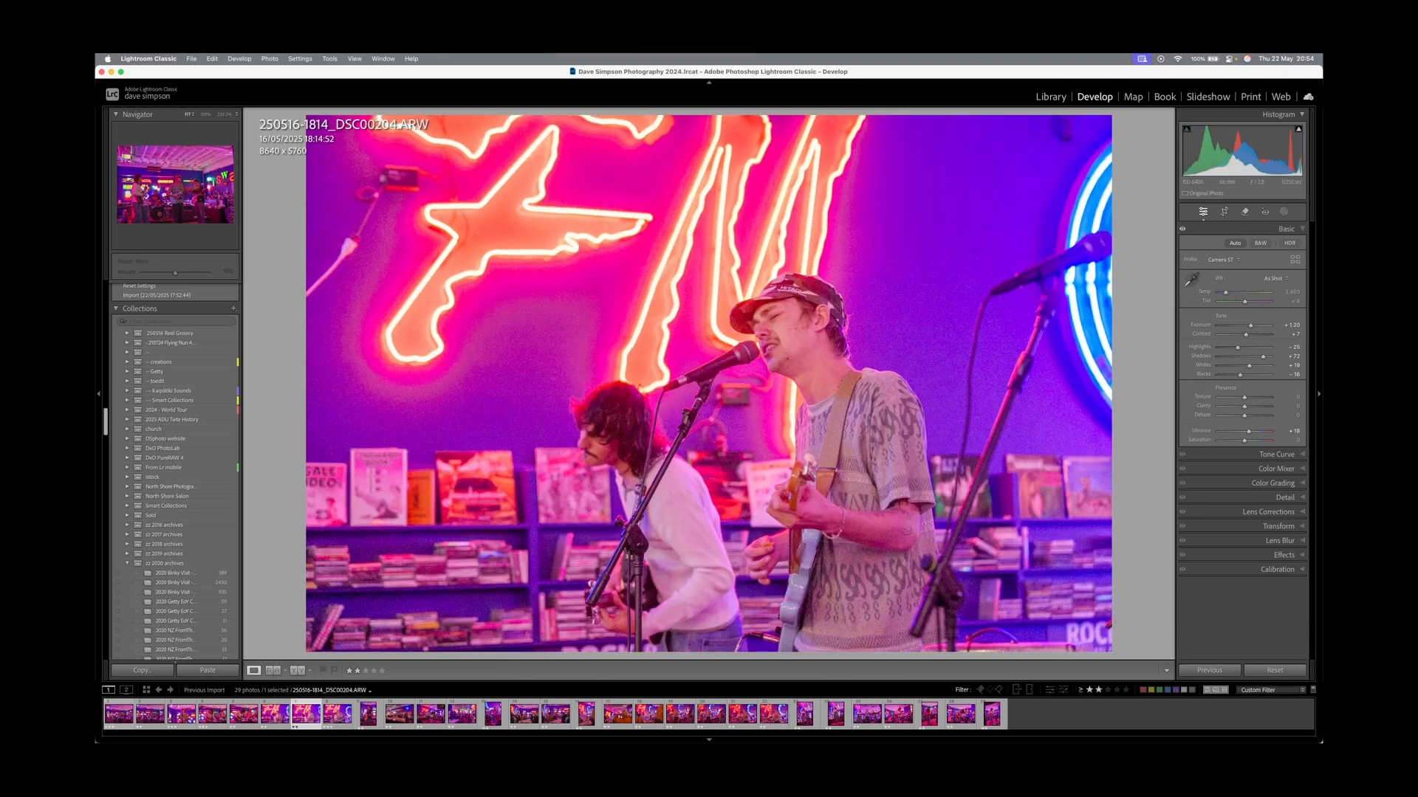
pyautogui.press('Left')
pyautogui.press('Right')
pyautogui.press('Right')
pyautogui.press('Right')
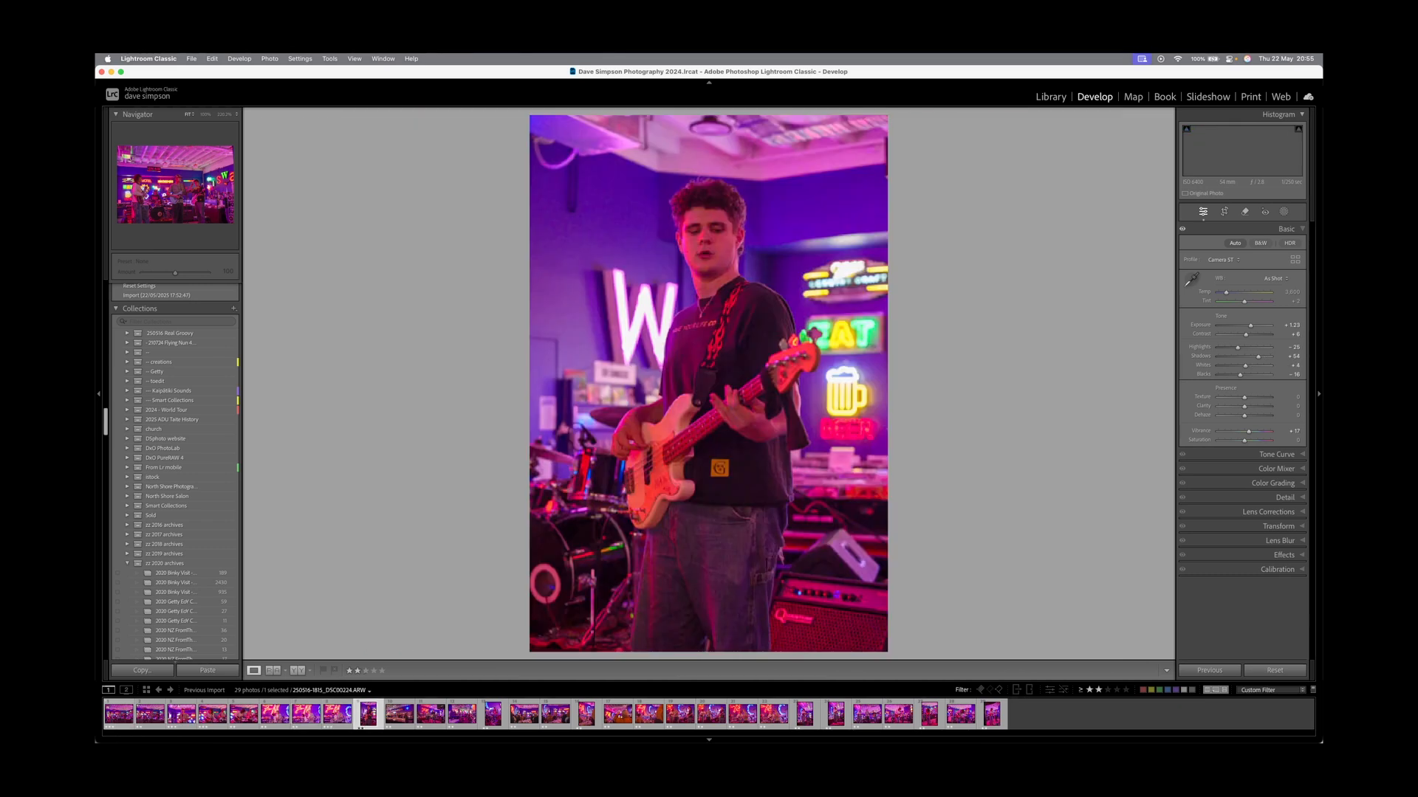
pyautogui.press('Right')
# Demote the guitarist portrait to one star and rate DSC00237 and DSC00257 three stars.
pyautogui.press('Left')
pyautogui.press('1')
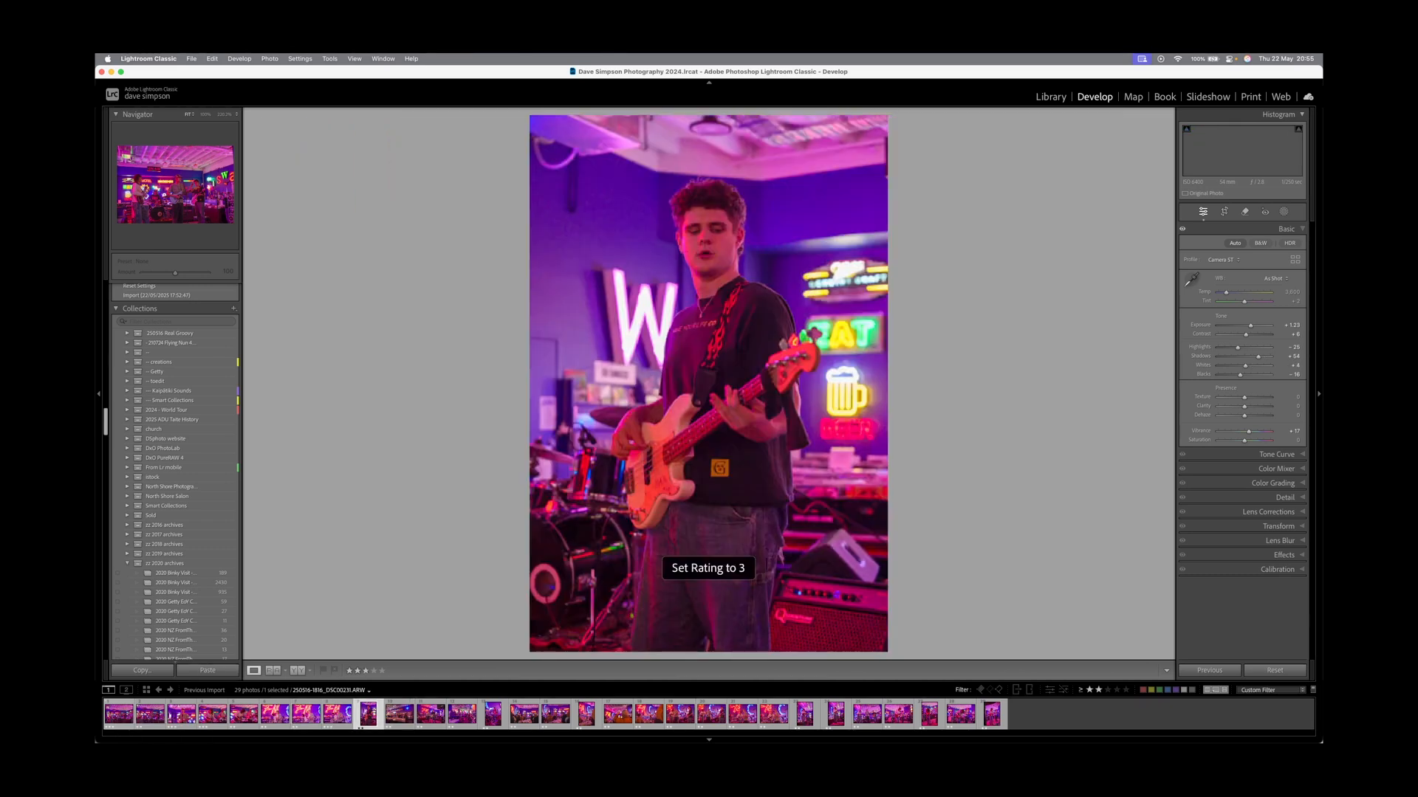
pyautogui.press('Right')
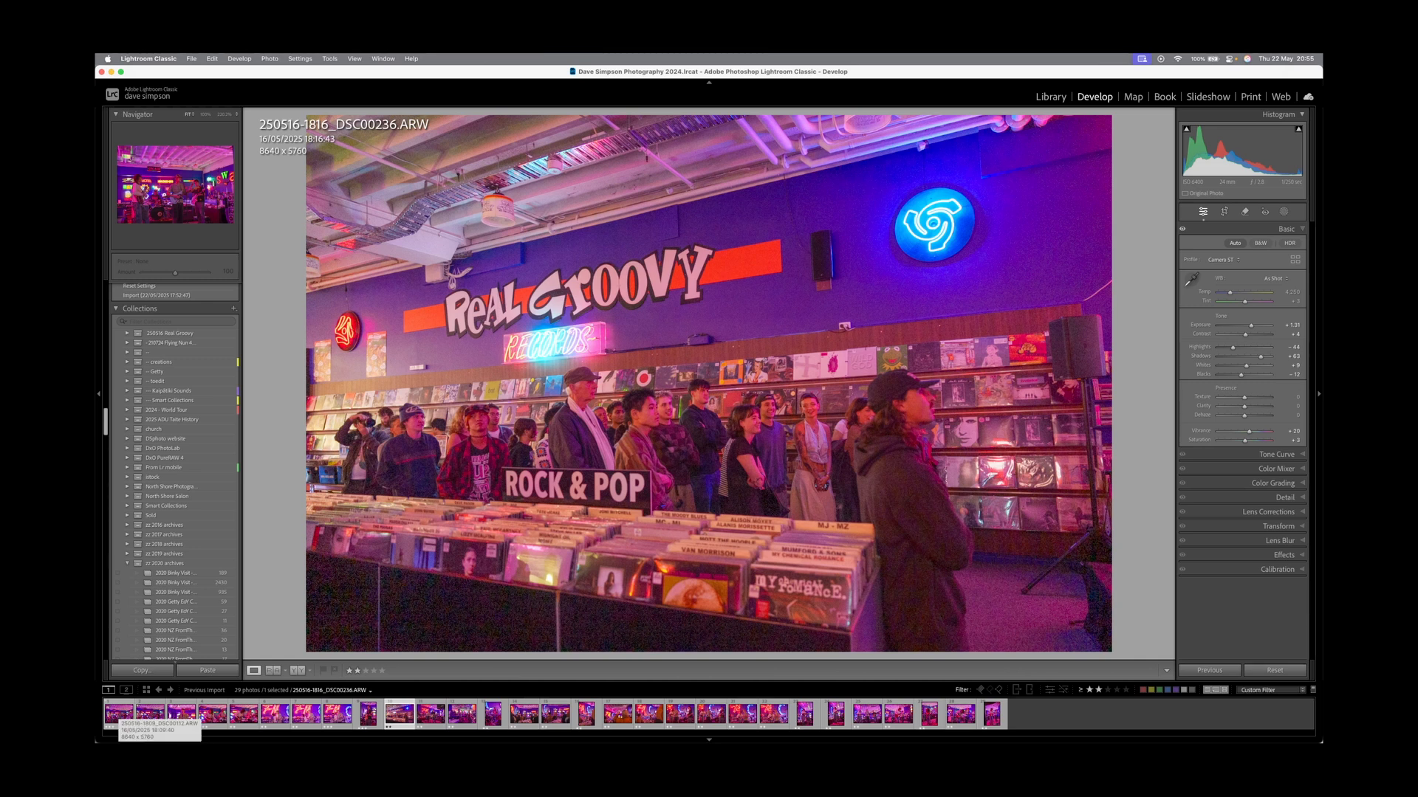
pyautogui.press('1')
pyautogui.press('Right')
pyautogui.press('Left')
pyautogui.press('3')
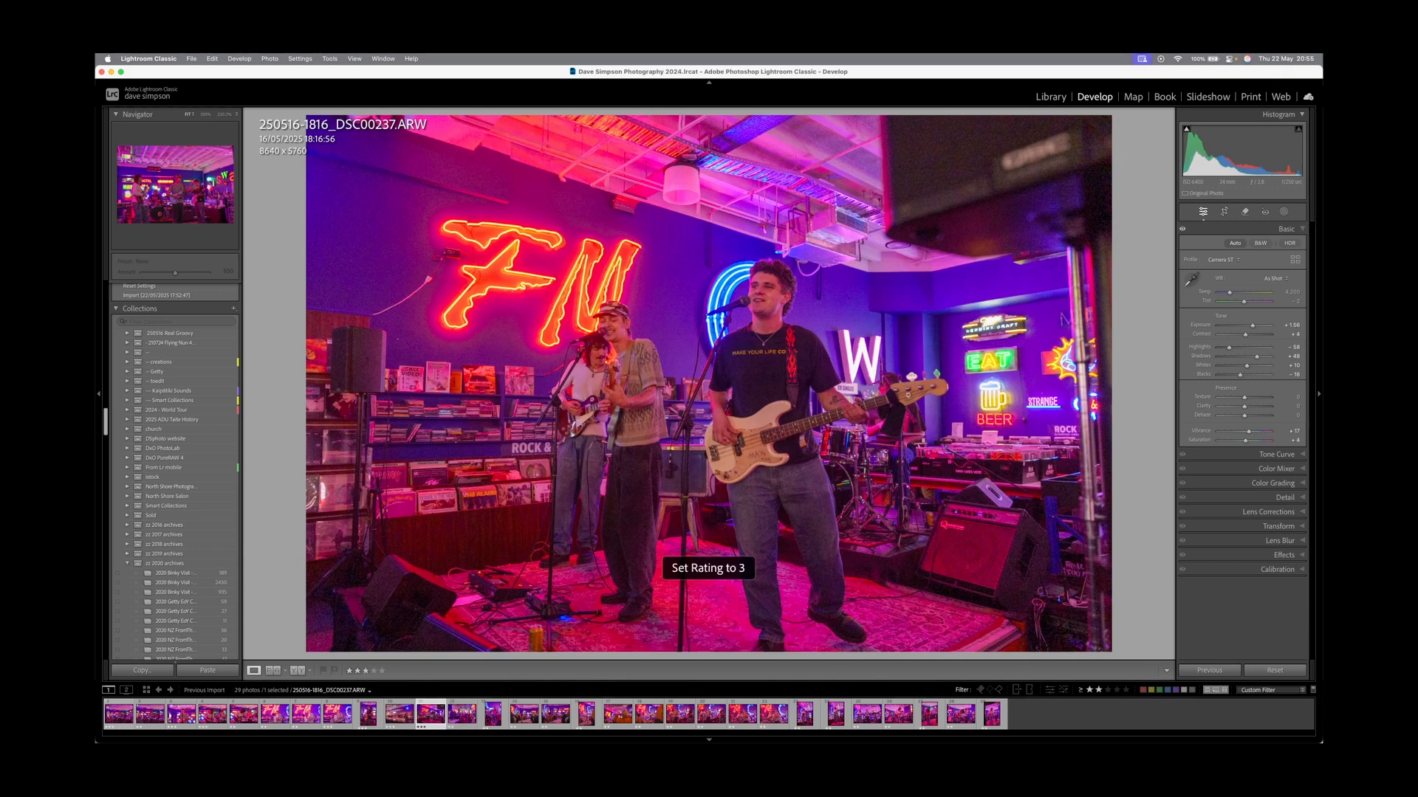
pyautogui.press('Right')
pyautogui.press('Left')
pyautogui.press('3')
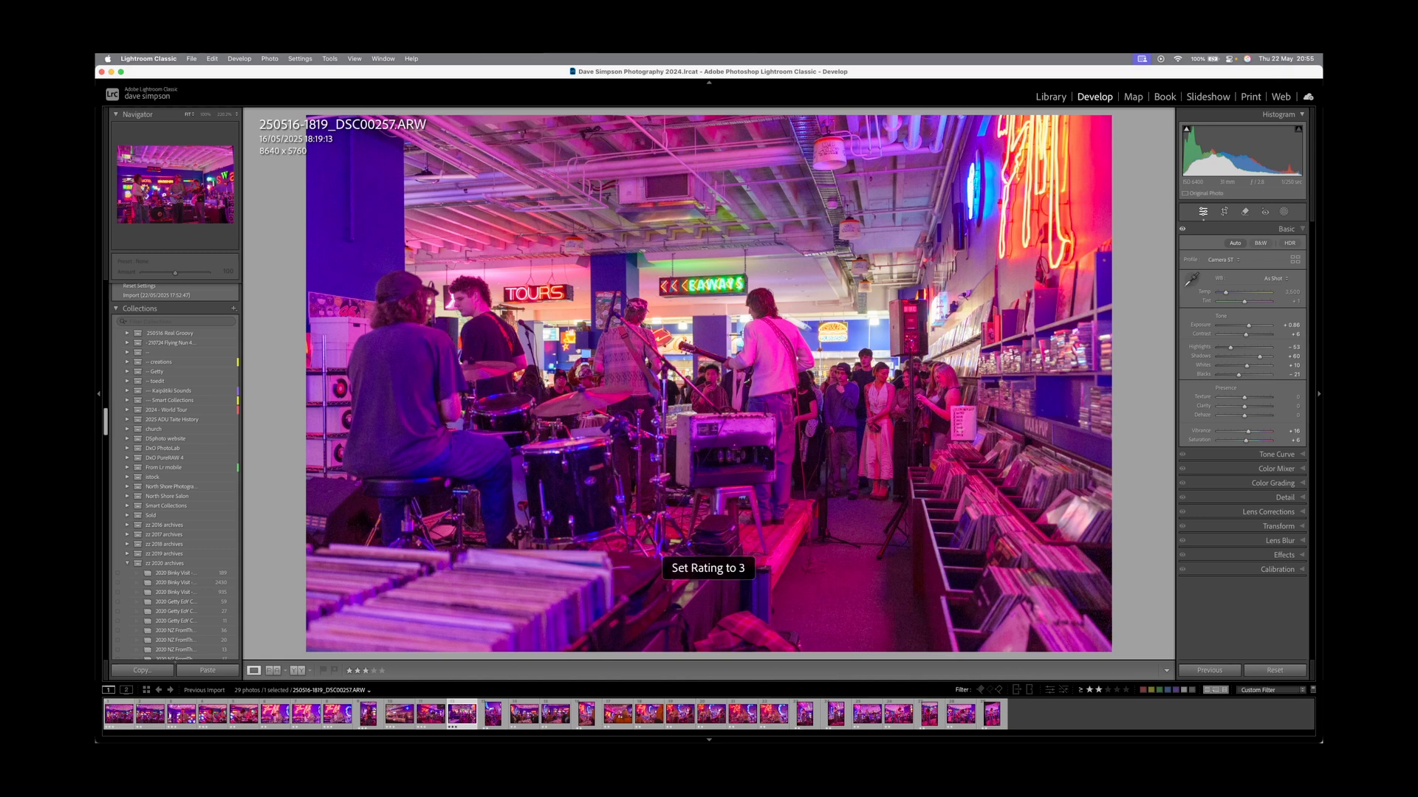
# Rate the drummer portrait, DSC00272 and DSC00306 three stars after comparing neighbouring frames.
pyautogui.press('3')
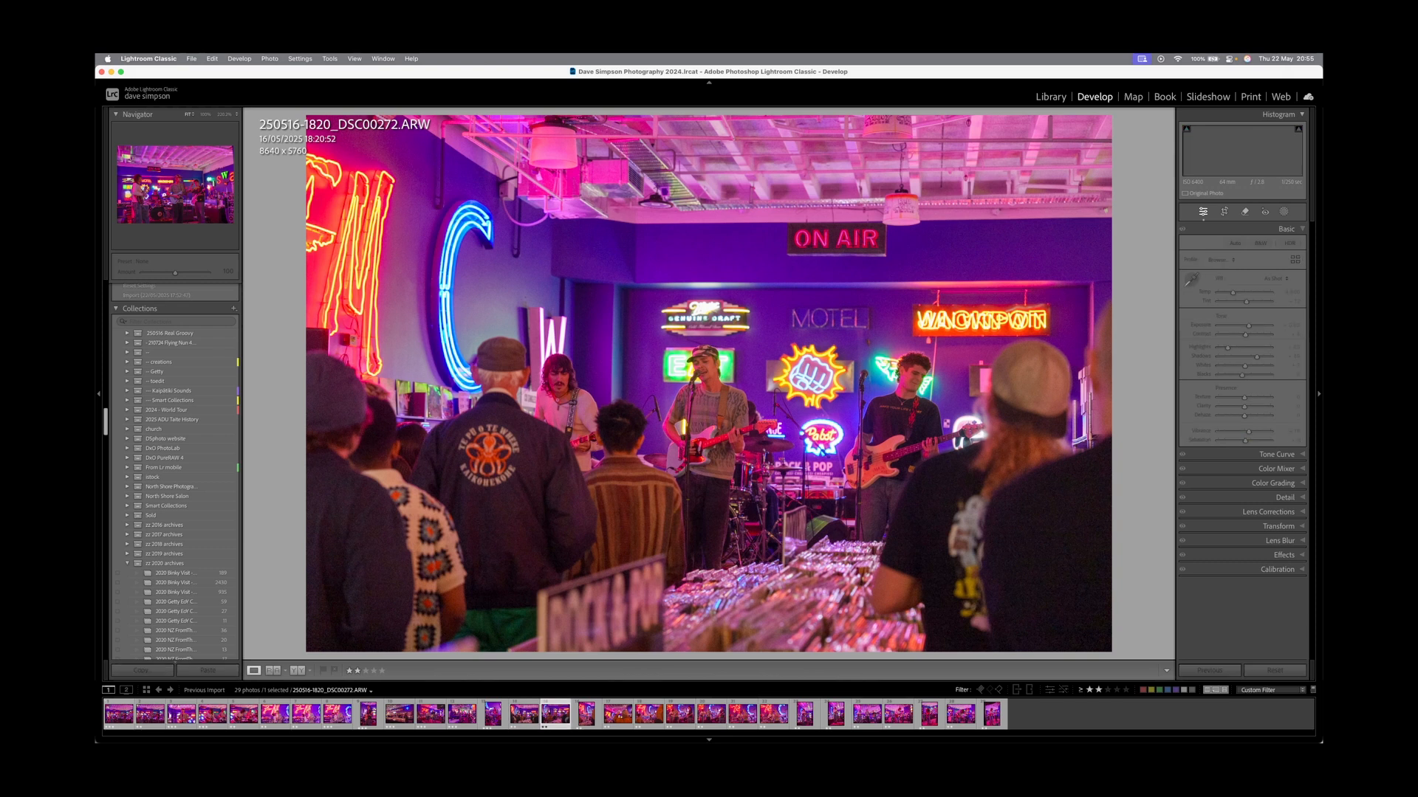
pyautogui.press('Left')
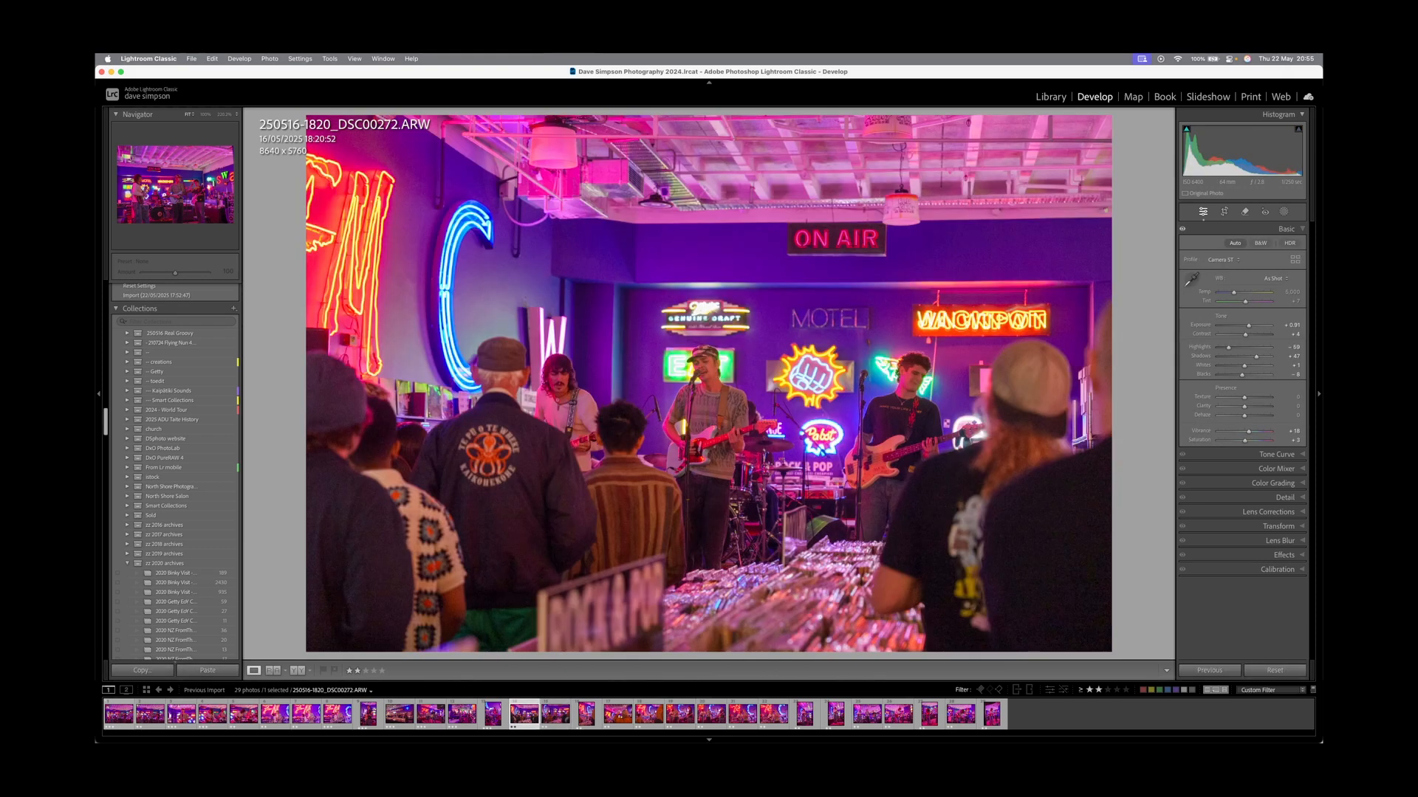
pyautogui.press('Right')
pyautogui.press('Left')
pyautogui.press('Right')
pyautogui.press('Left')
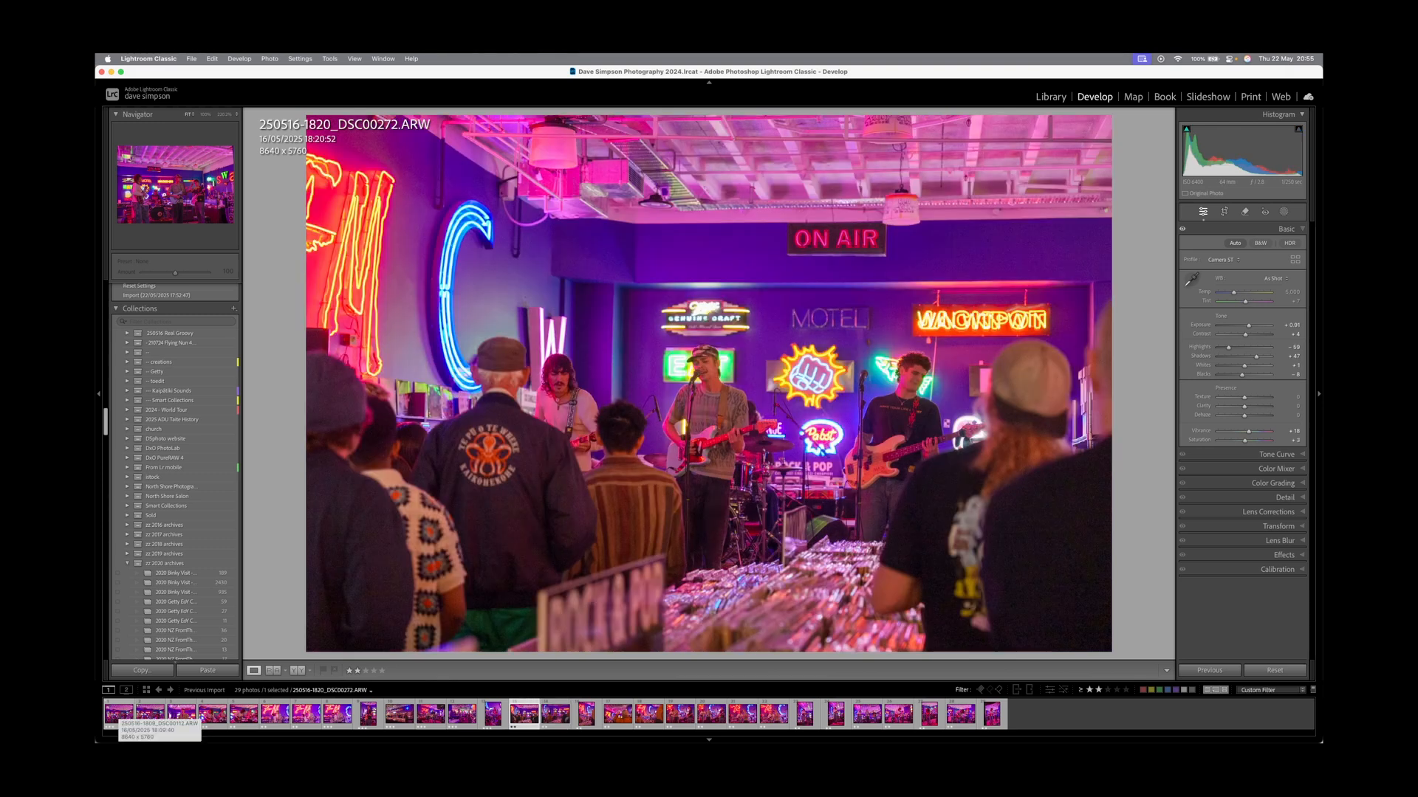
pyautogui.press('Right')
pyautogui.press('Left')
pyautogui.press('3')
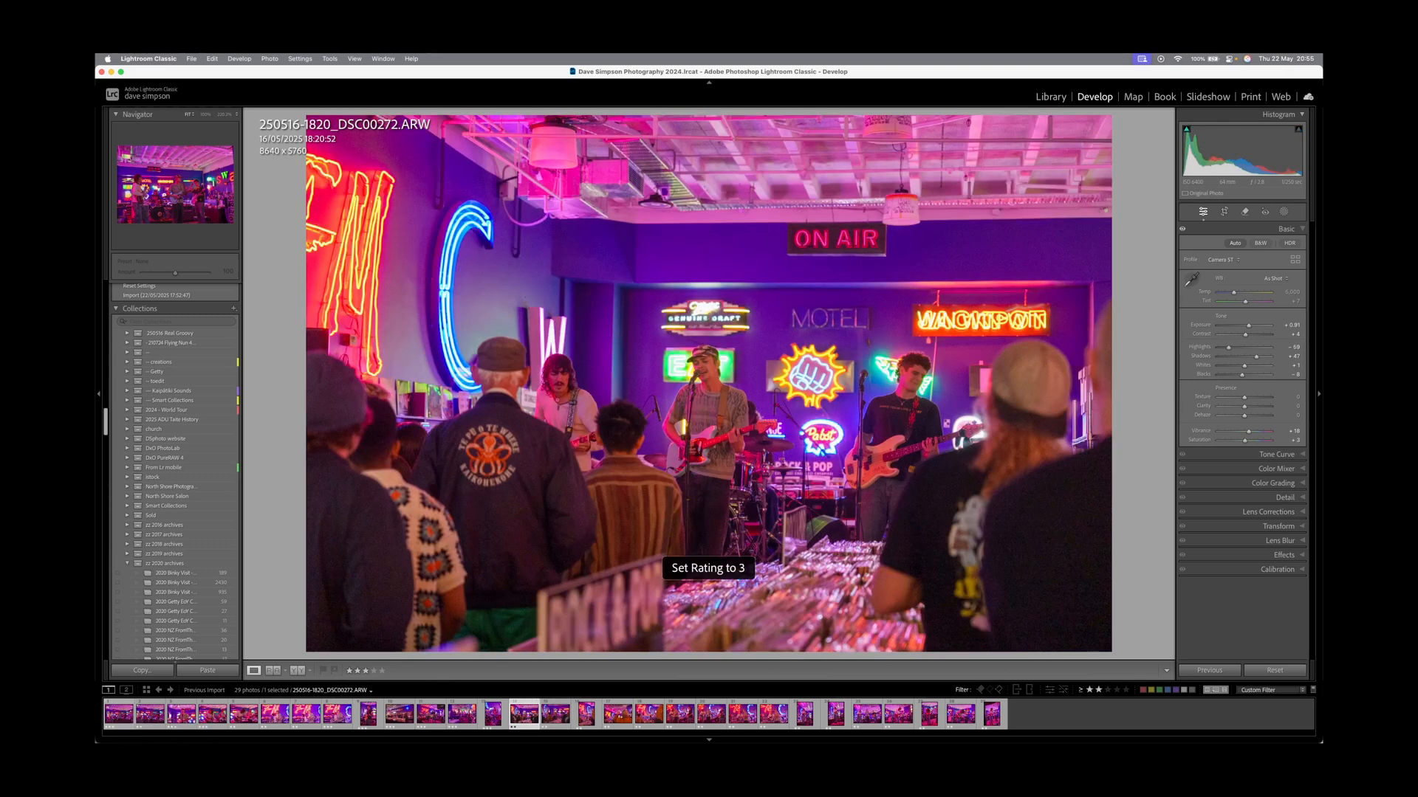
pyautogui.press('Right')
pyautogui.press('Right')
pyautogui.press('Right')
pyautogui.press('Left')
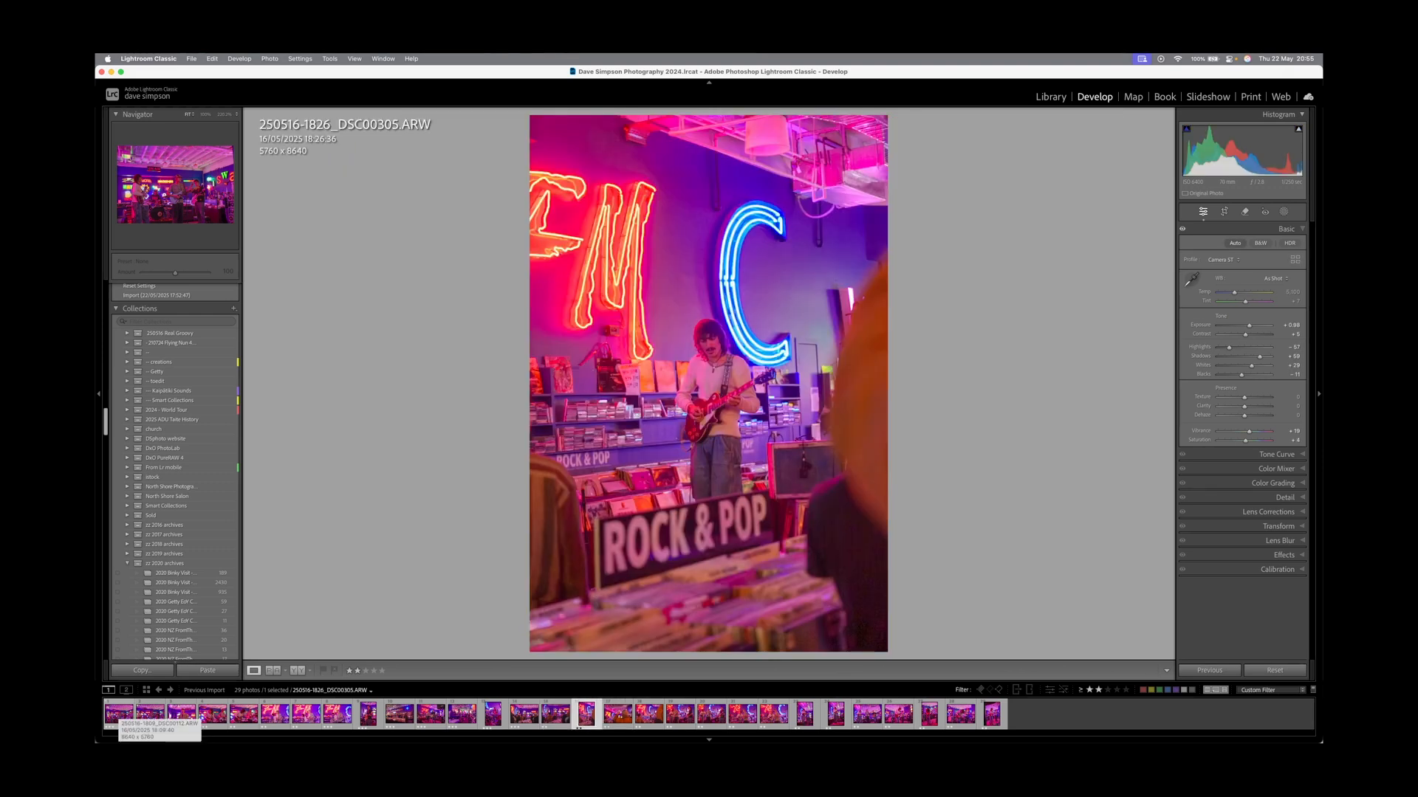
pyautogui.press('Right')
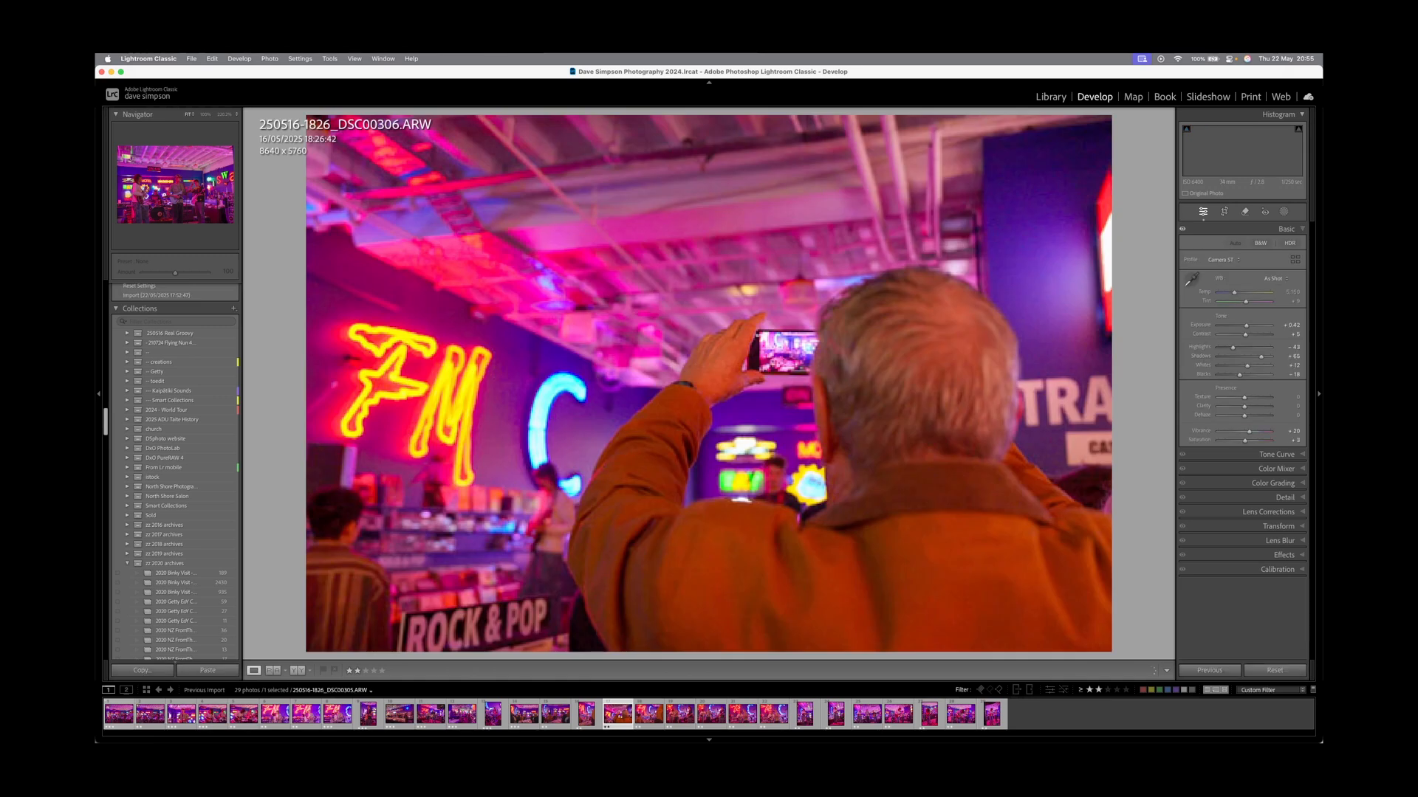
pyautogui.press('Right')
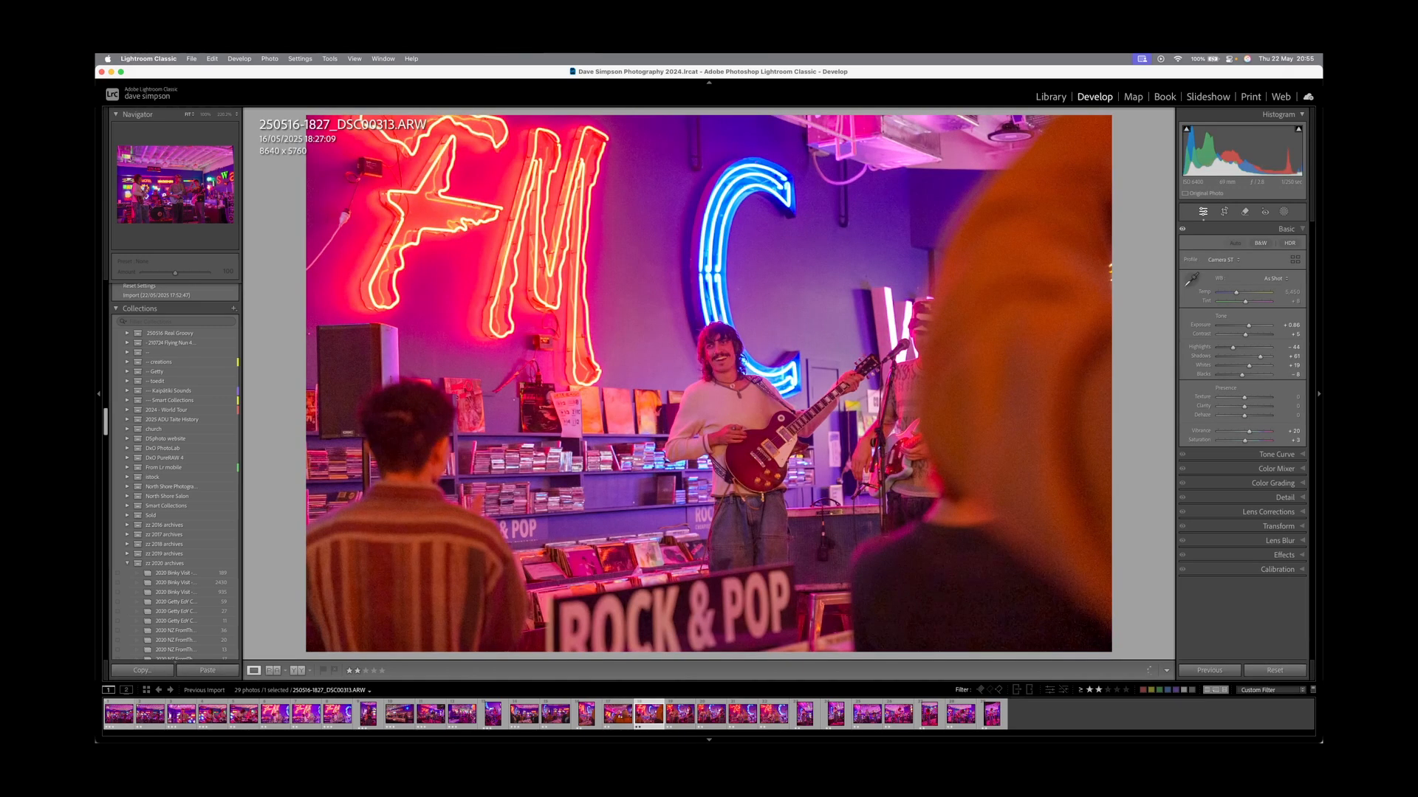
pyautogui.press('Left')
pyautogui.press('3')
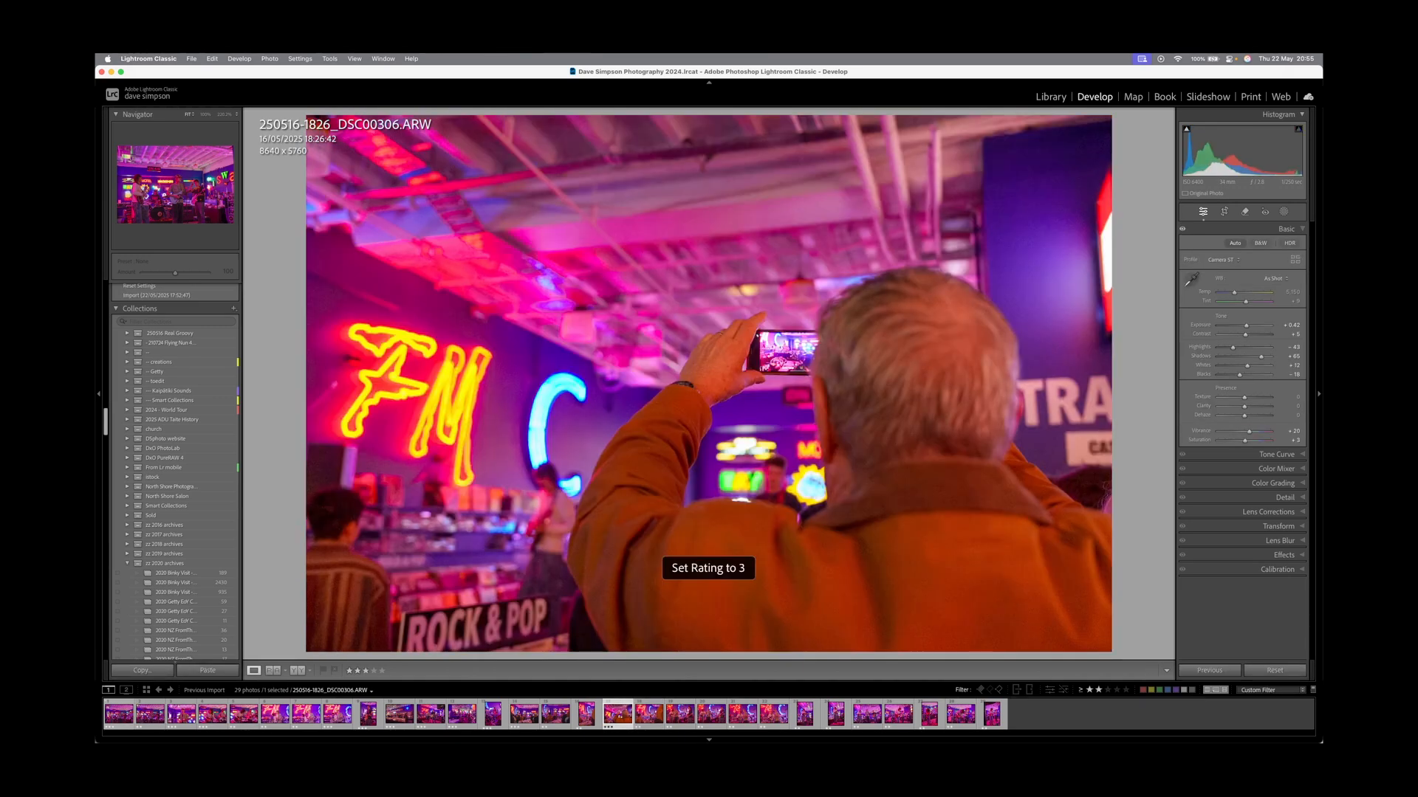
# Rate DSC00313, the band photo, a two-guitarist shot and DSC00377 three stars.
pyautogui.press('Right')
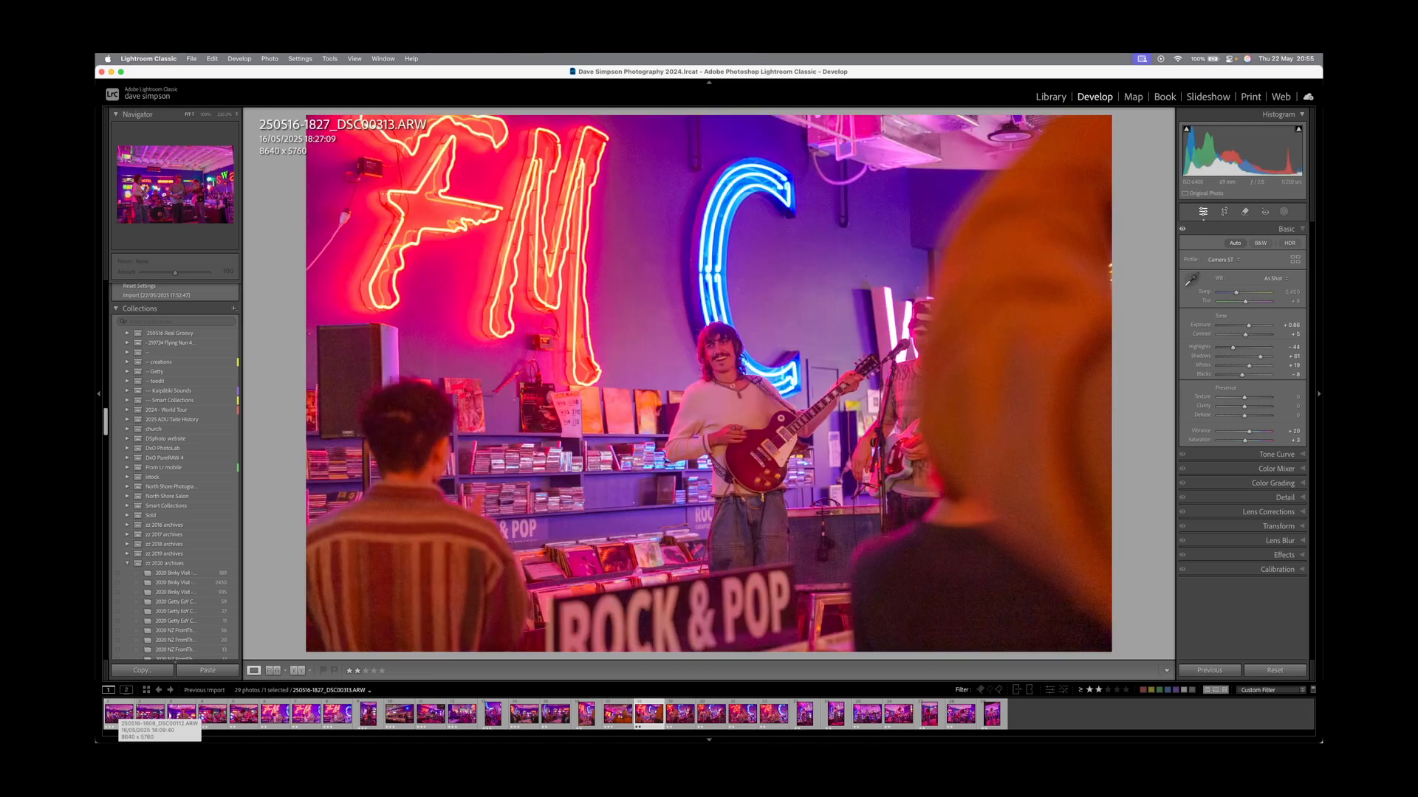
pyautogui.press('Left')
pyautogui.press('3')
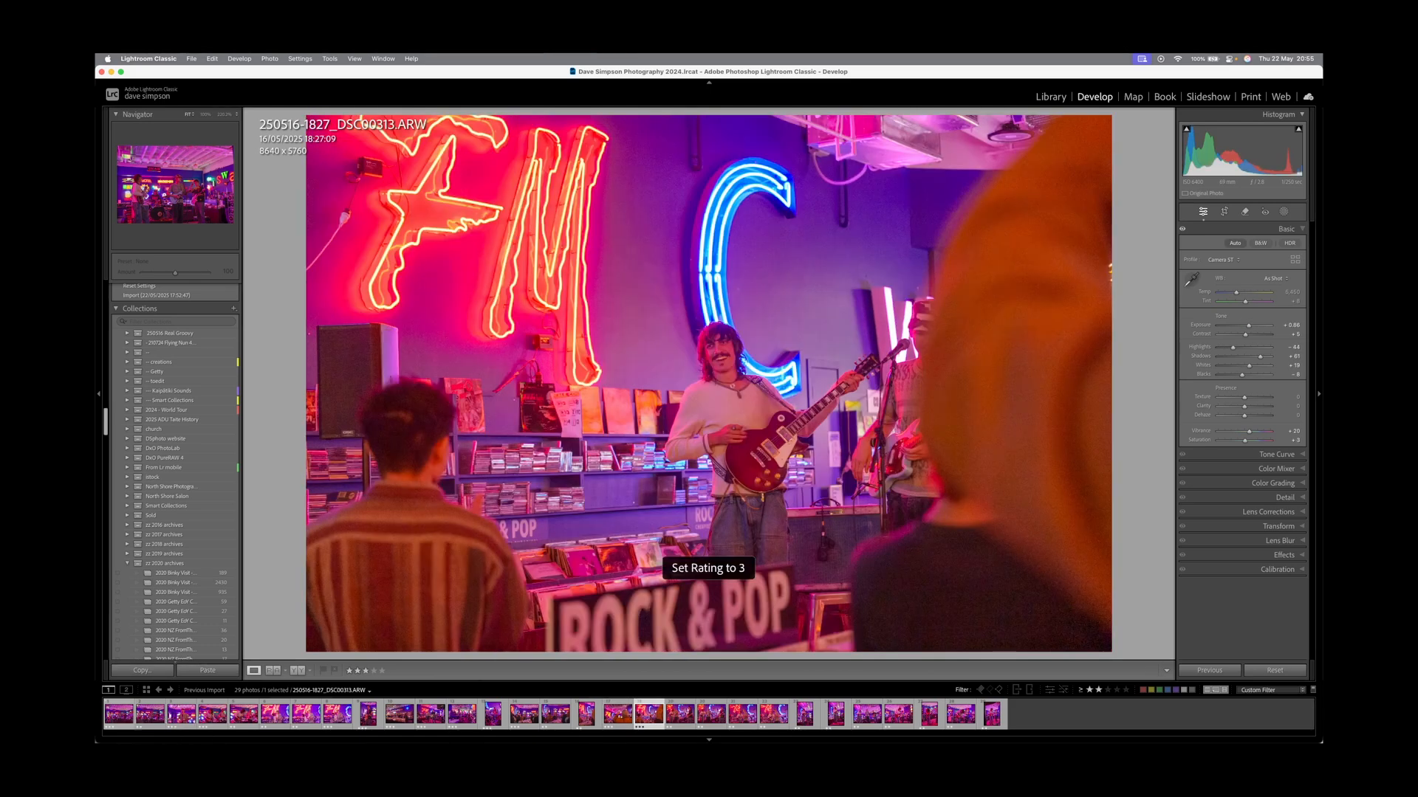
pyautogui.press('Right')
pyautogui.press('Right')
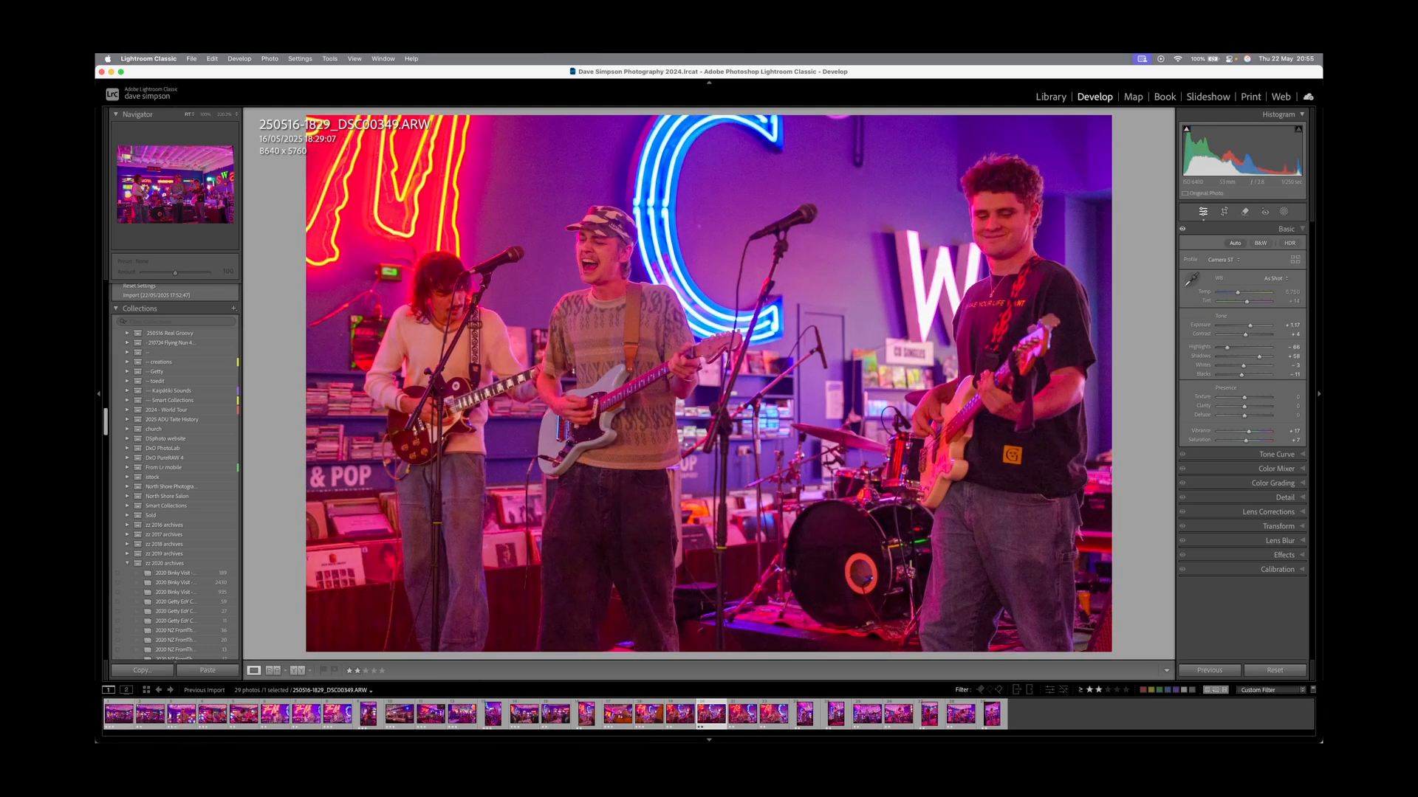
pyautogui.press('Left')
pyautogui.press('Right')
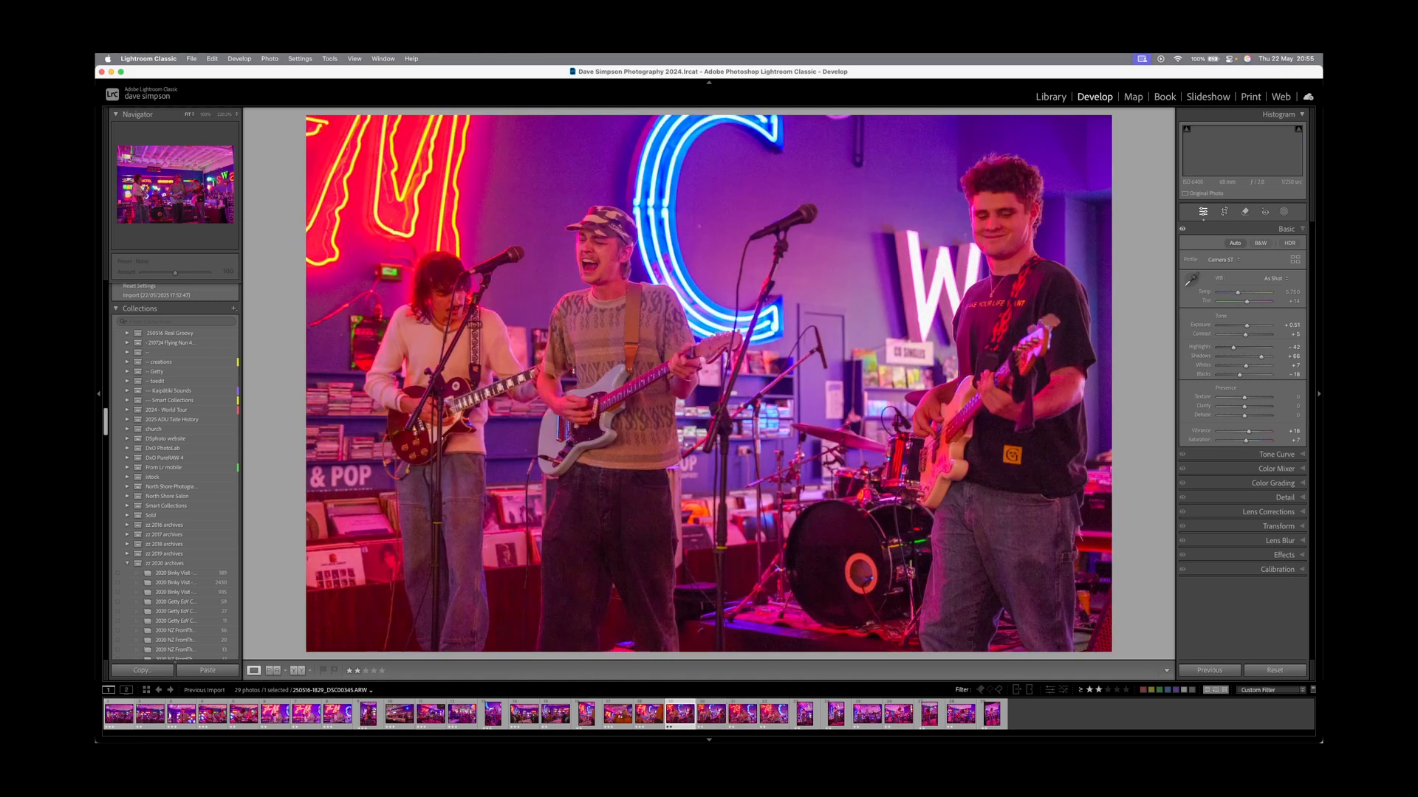
pyautogui.press('3')
pyautogui.press('Right')
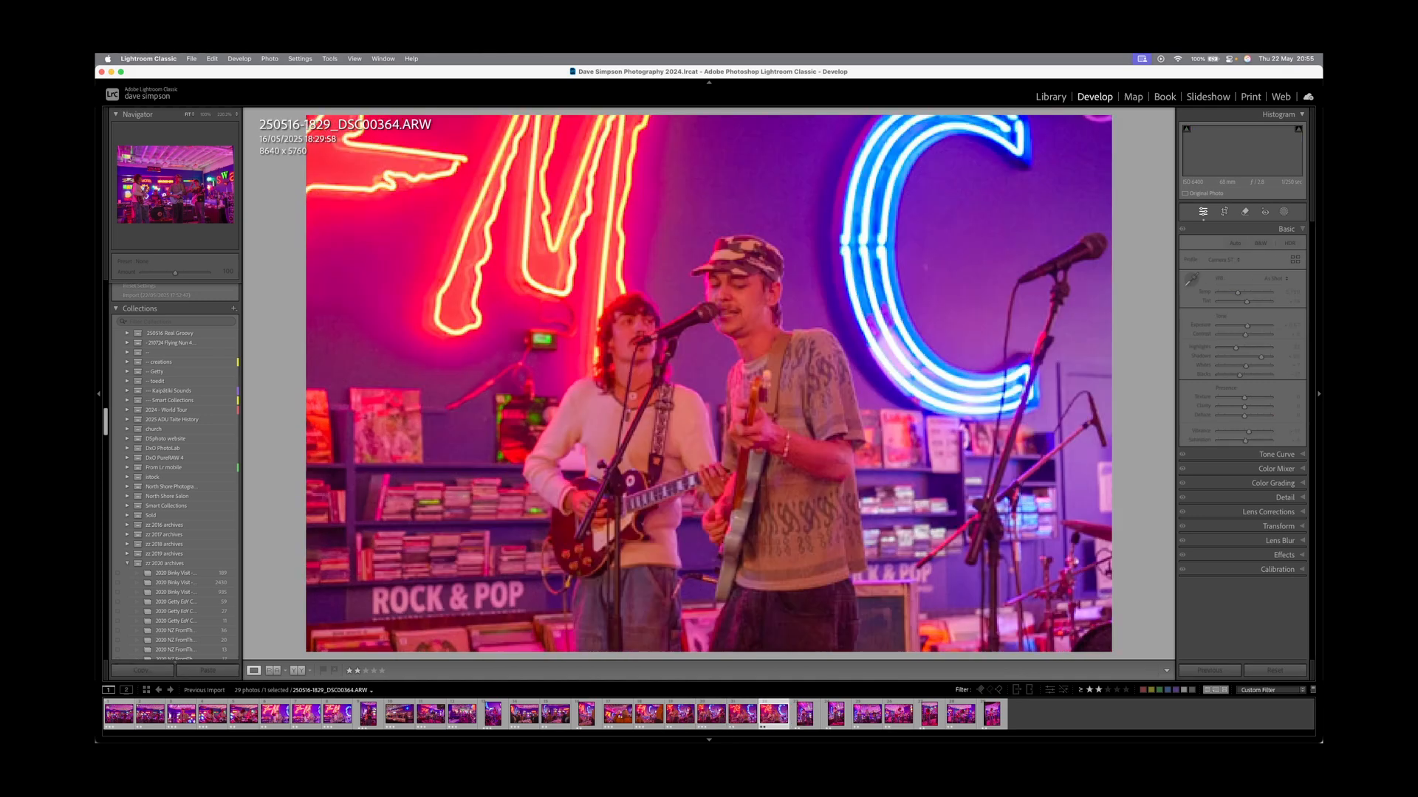
pyautogui.press('Left')
pyautogui.press('Right')
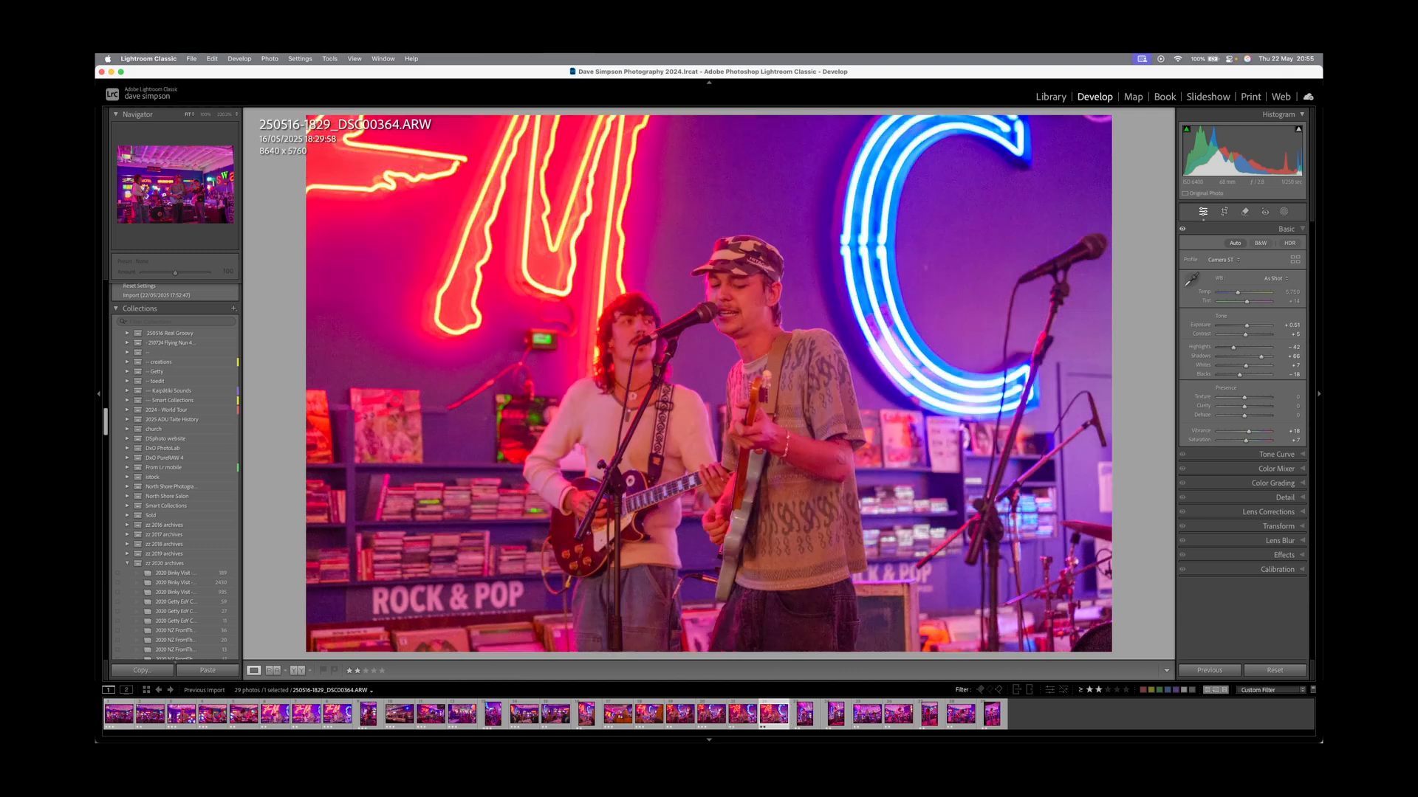
pyautogui.press('Left')
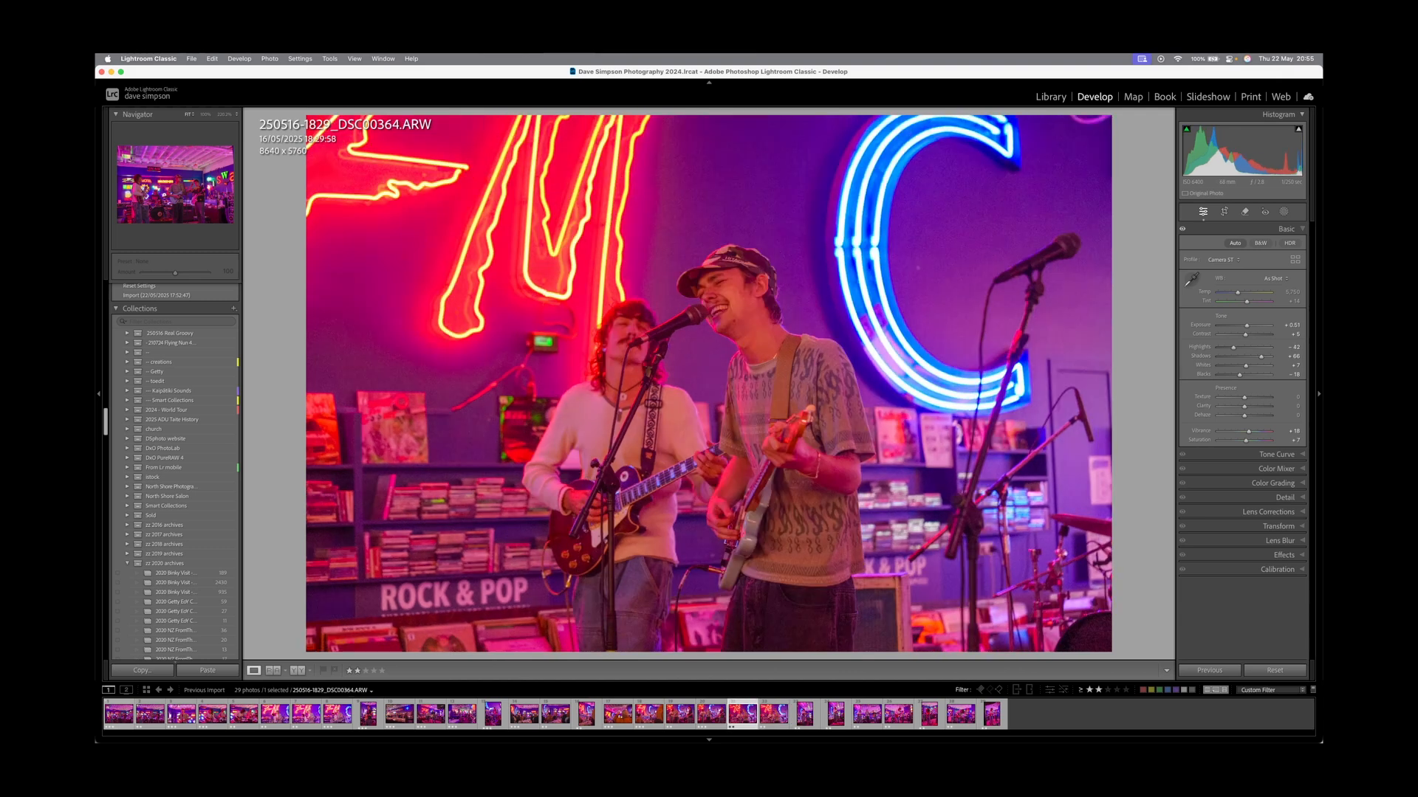
pyautogui.press('Right')
pyautogui.press('3')
pyautogui.press('Right')
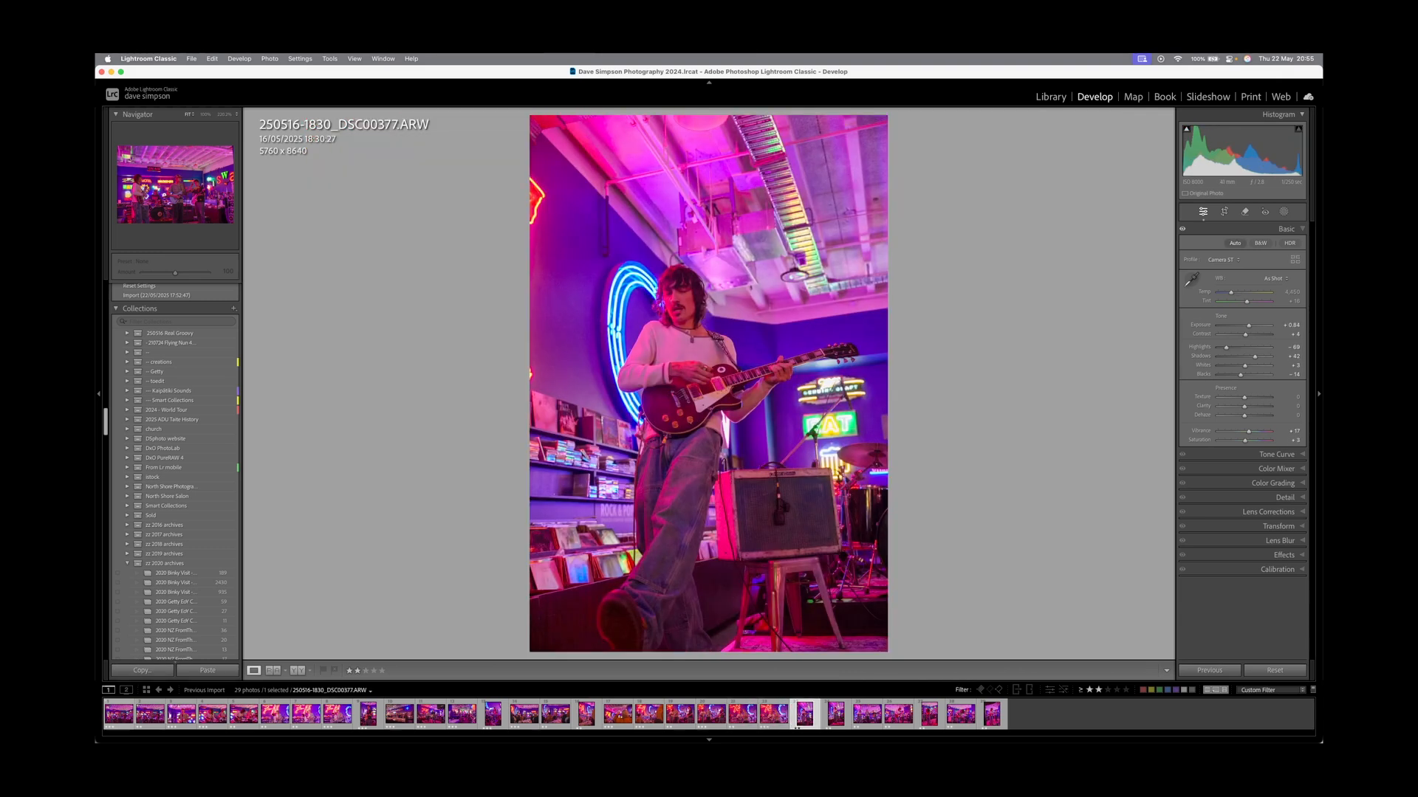
pyautogui.press('3')
# Compare DSC00377 against DSC00381 and keep DSC00377 at three stars.
pyautogui.press('Right')
pyautogui.press('Left')
pyautogui.press('Right')
pyautogui.press('Left')
pyautogui.press('Right')
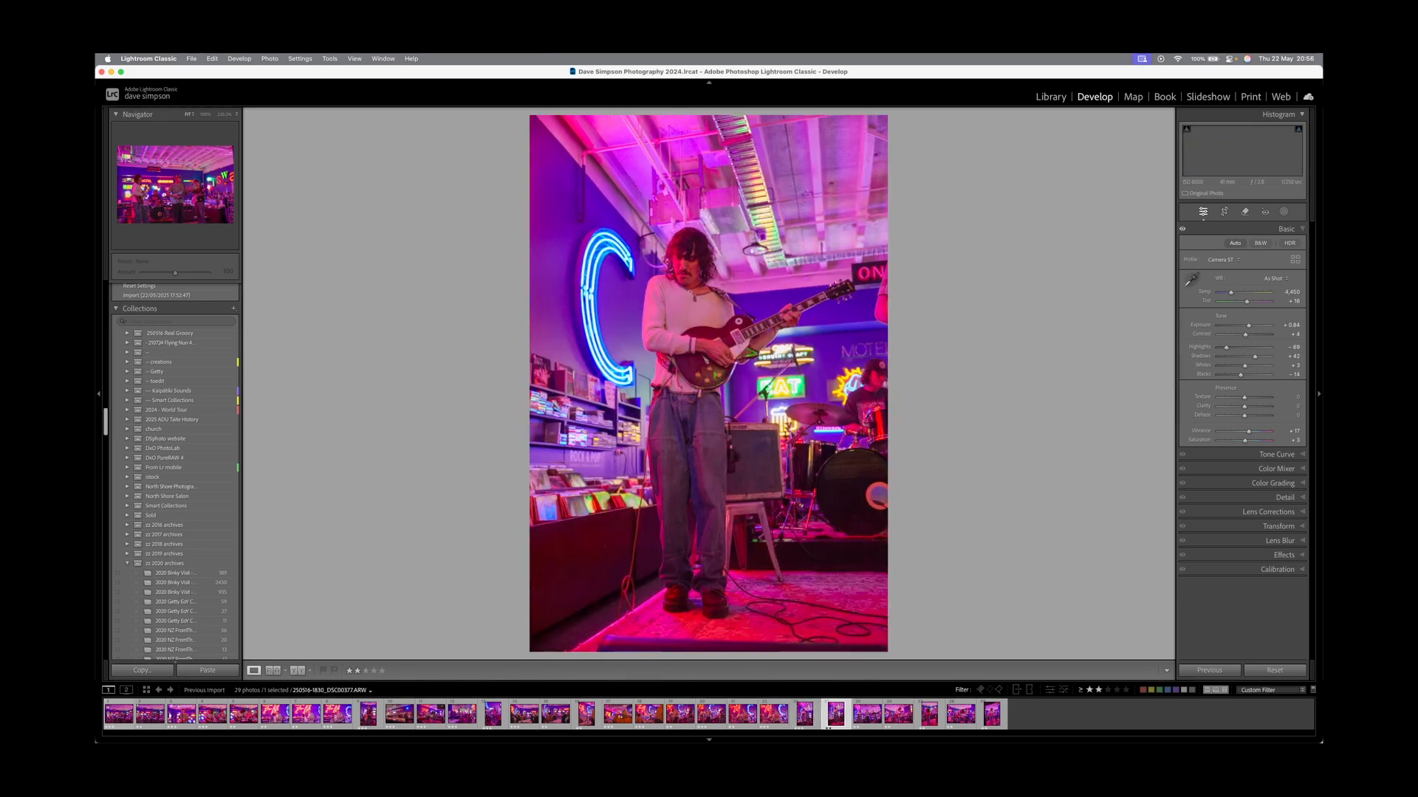
pyautogui.press('Left')
pyautogui.press('Right')
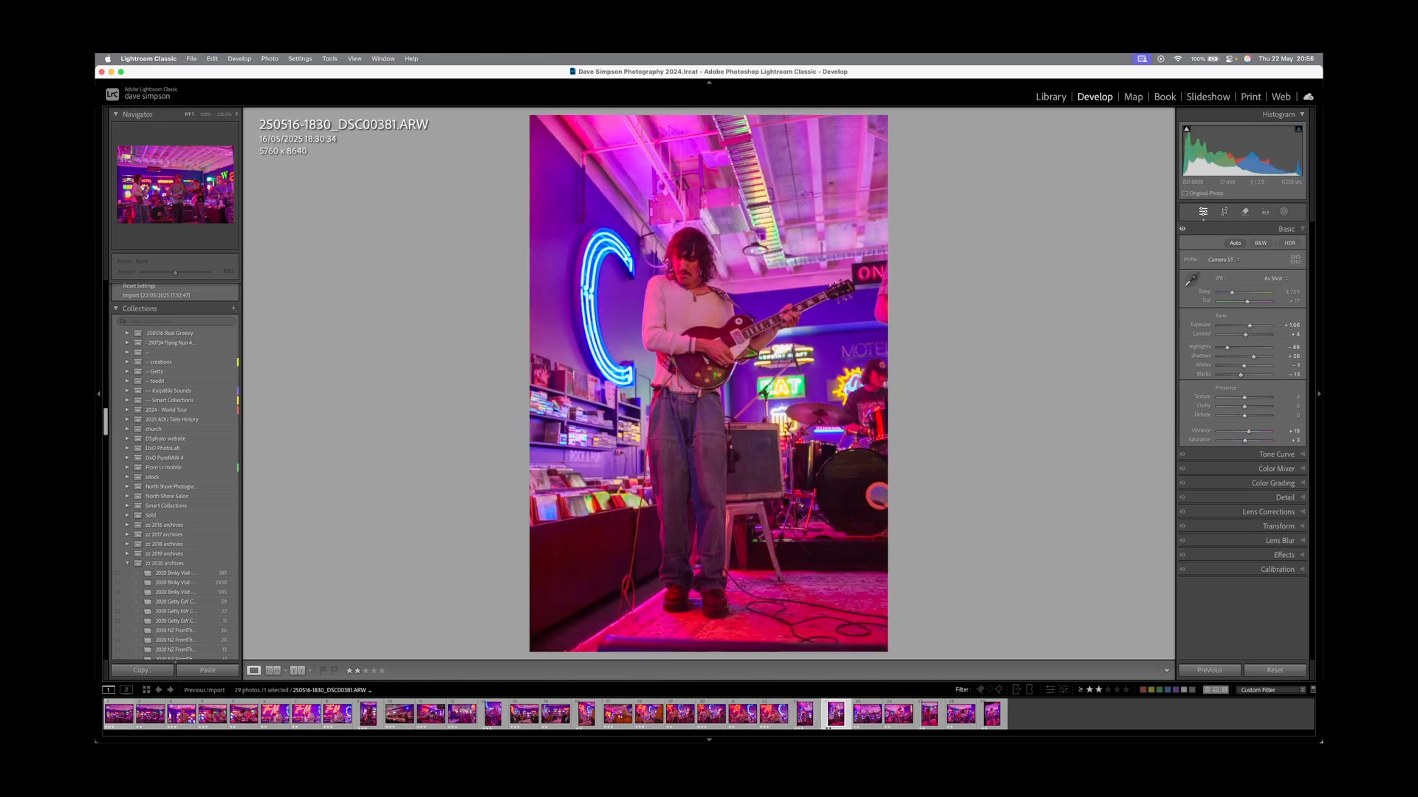
pyautogui.press('Left')
pyautogui.press('Right')
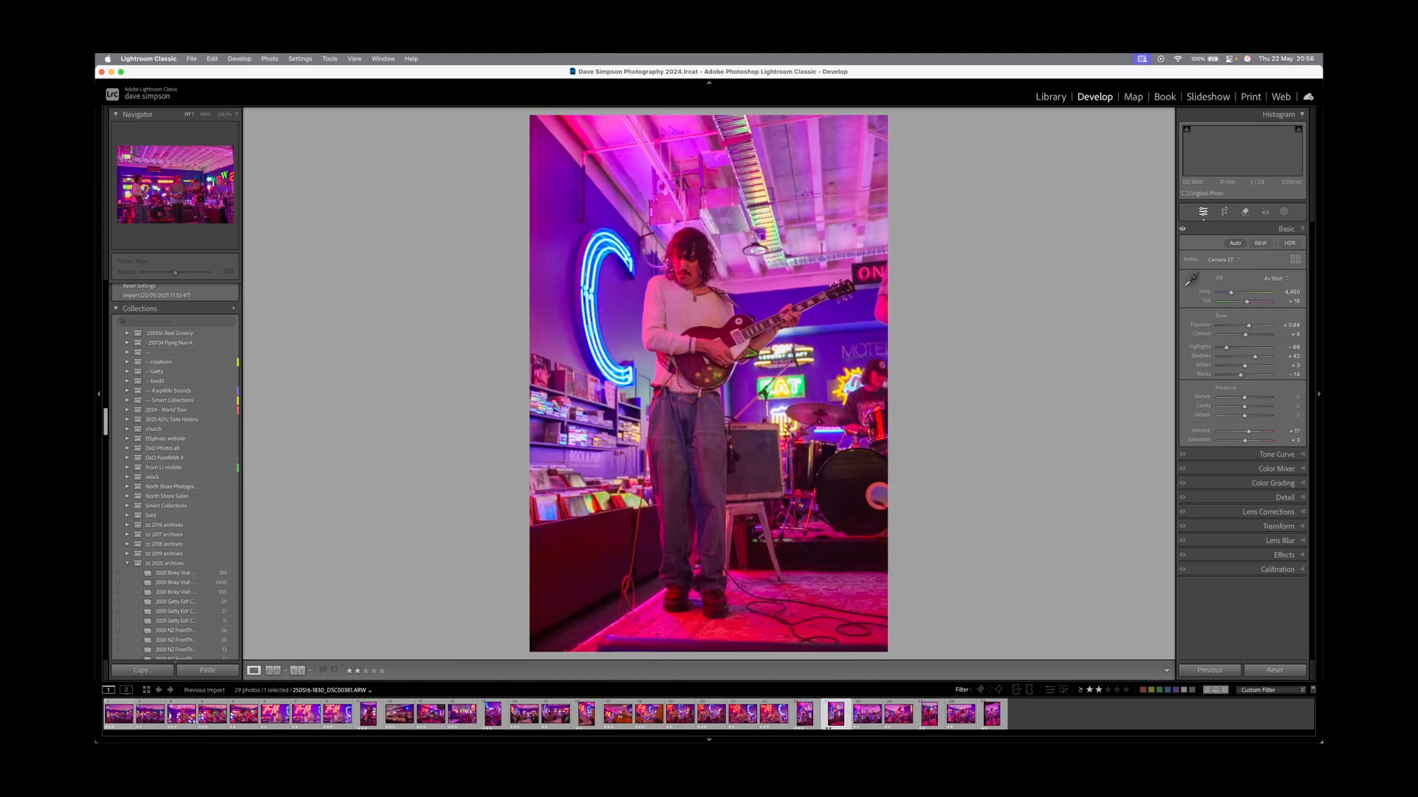
pyautogui.press('Left')
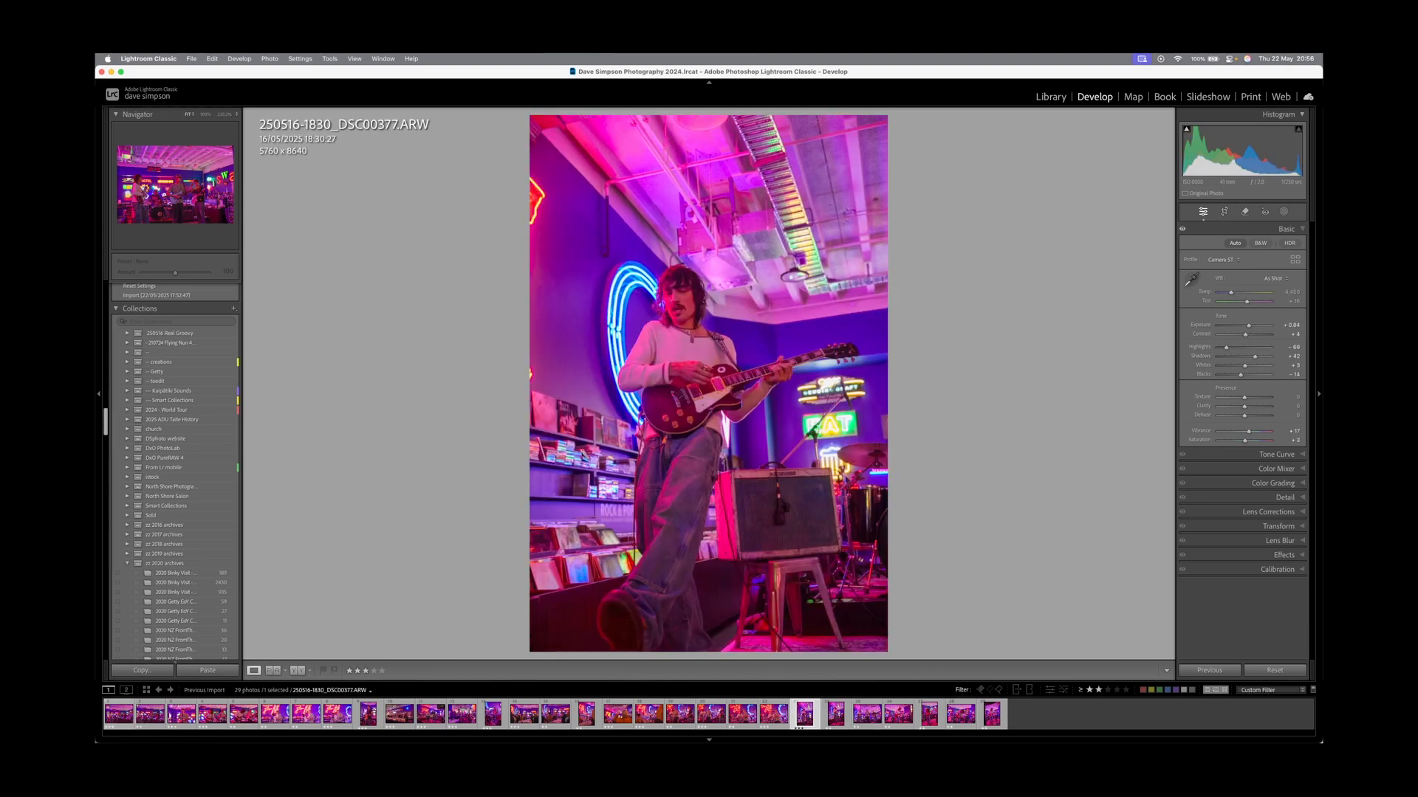
pyautogui.press('Right')
pyautogui.press('Left')
pyautogui.press('Right')
pyautogui.press('Left')
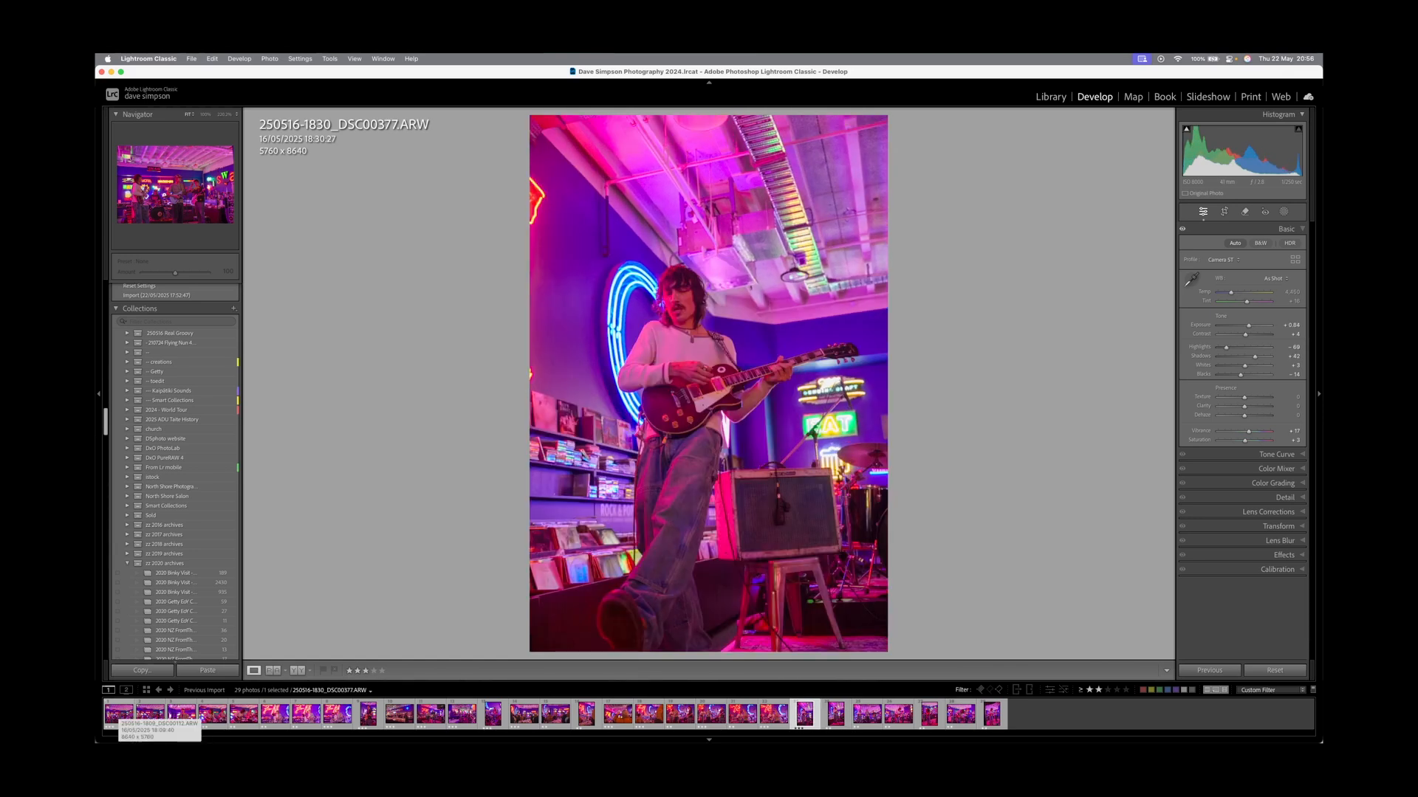
pyautogui.press('Right')
pyautogui.press('Left')
pyautogui.press('3')
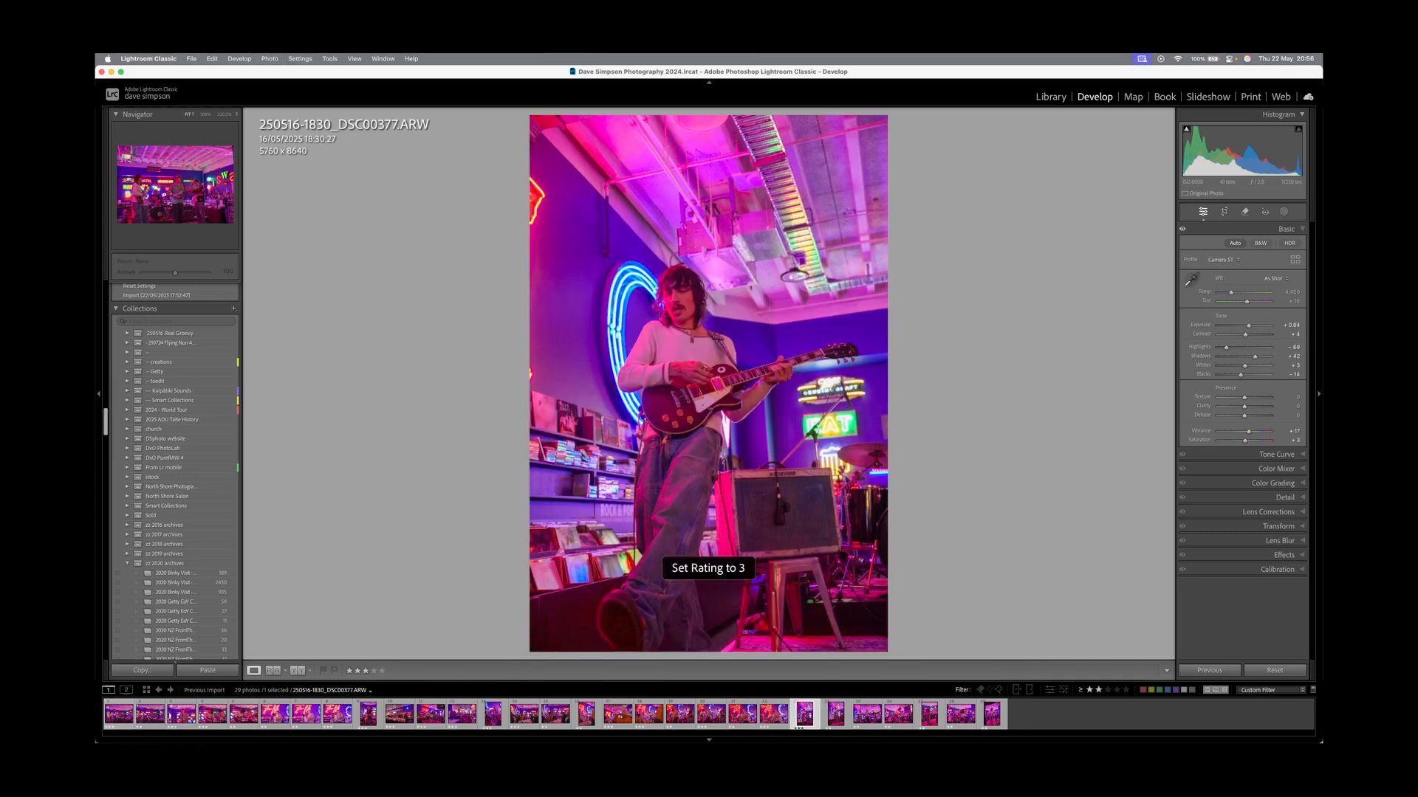
# Rate DSC00406, DSC00415 and DSC00421 three stars, then view the 19 three-star picks in Library grid.
pyautogui.press('Right')
pyautogui.press('Right')
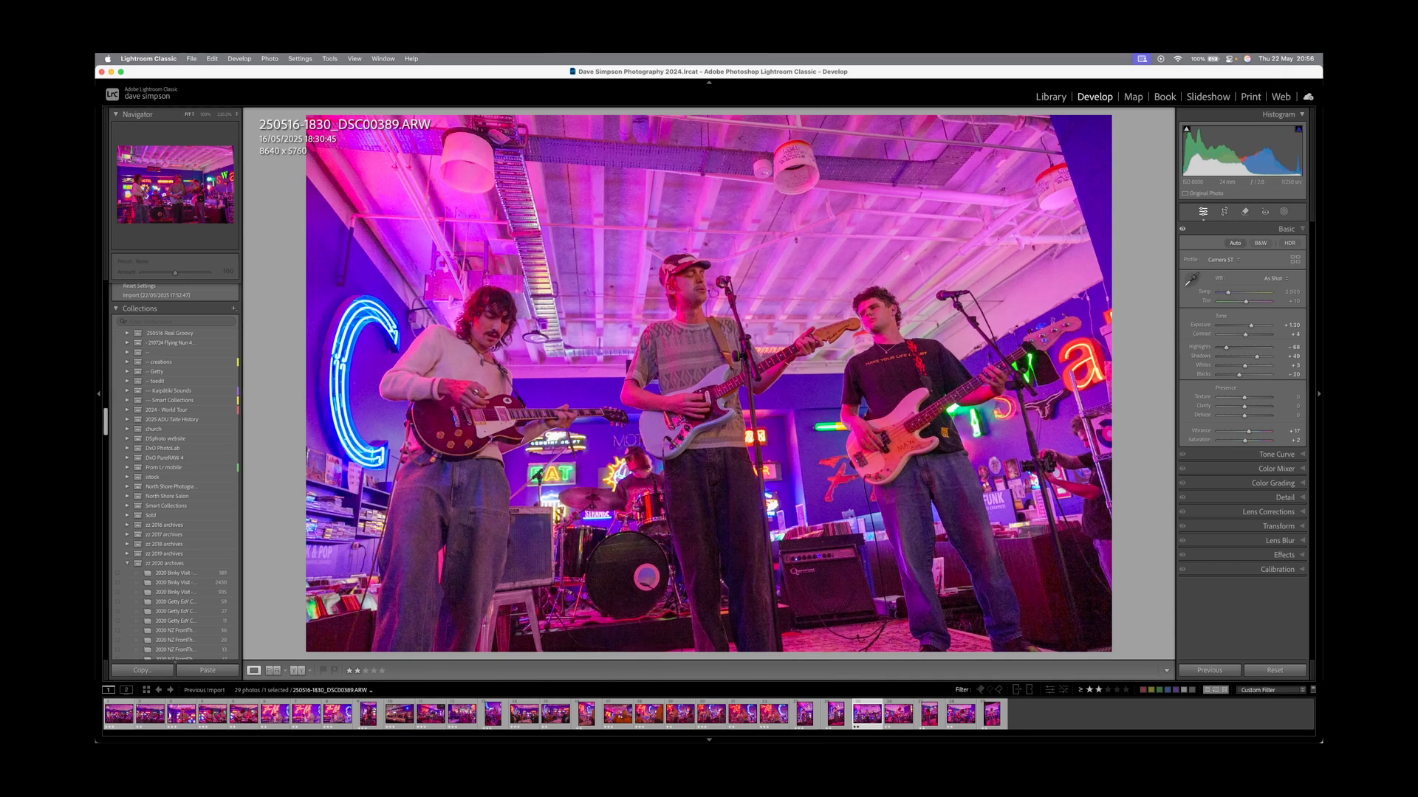
pyautogui.press('Right')
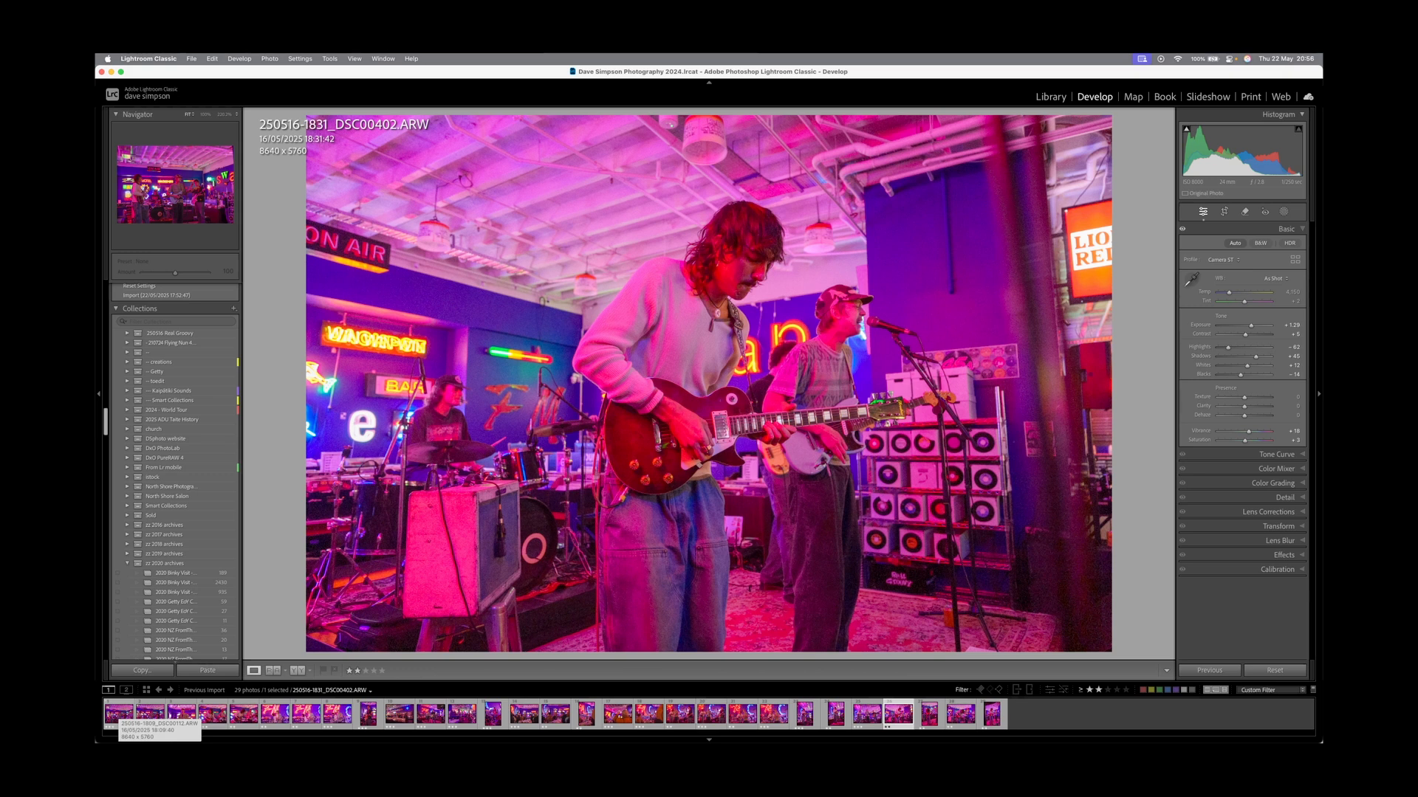
pyautogui.press('Right')
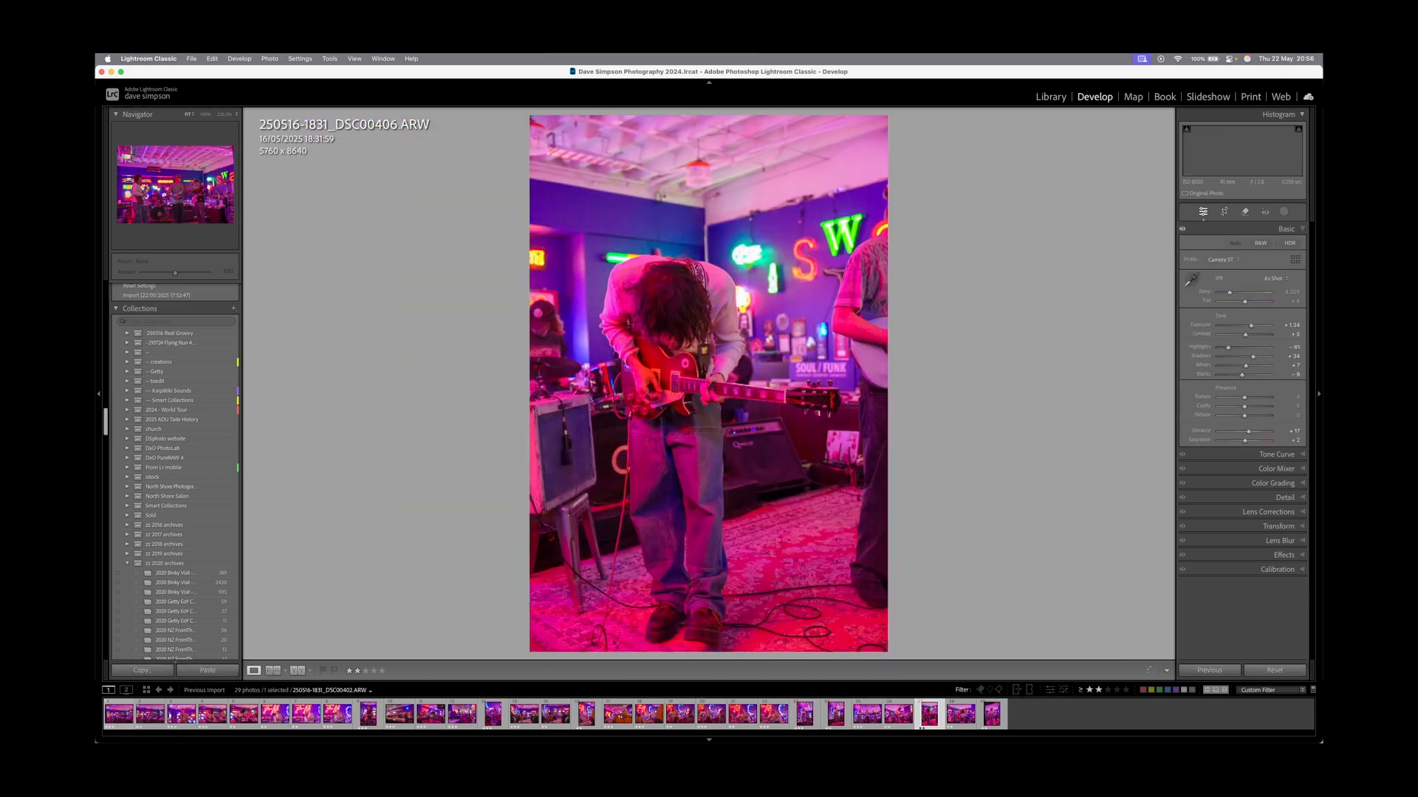
pyautogui.press('3')
pyautogui.press('Right')
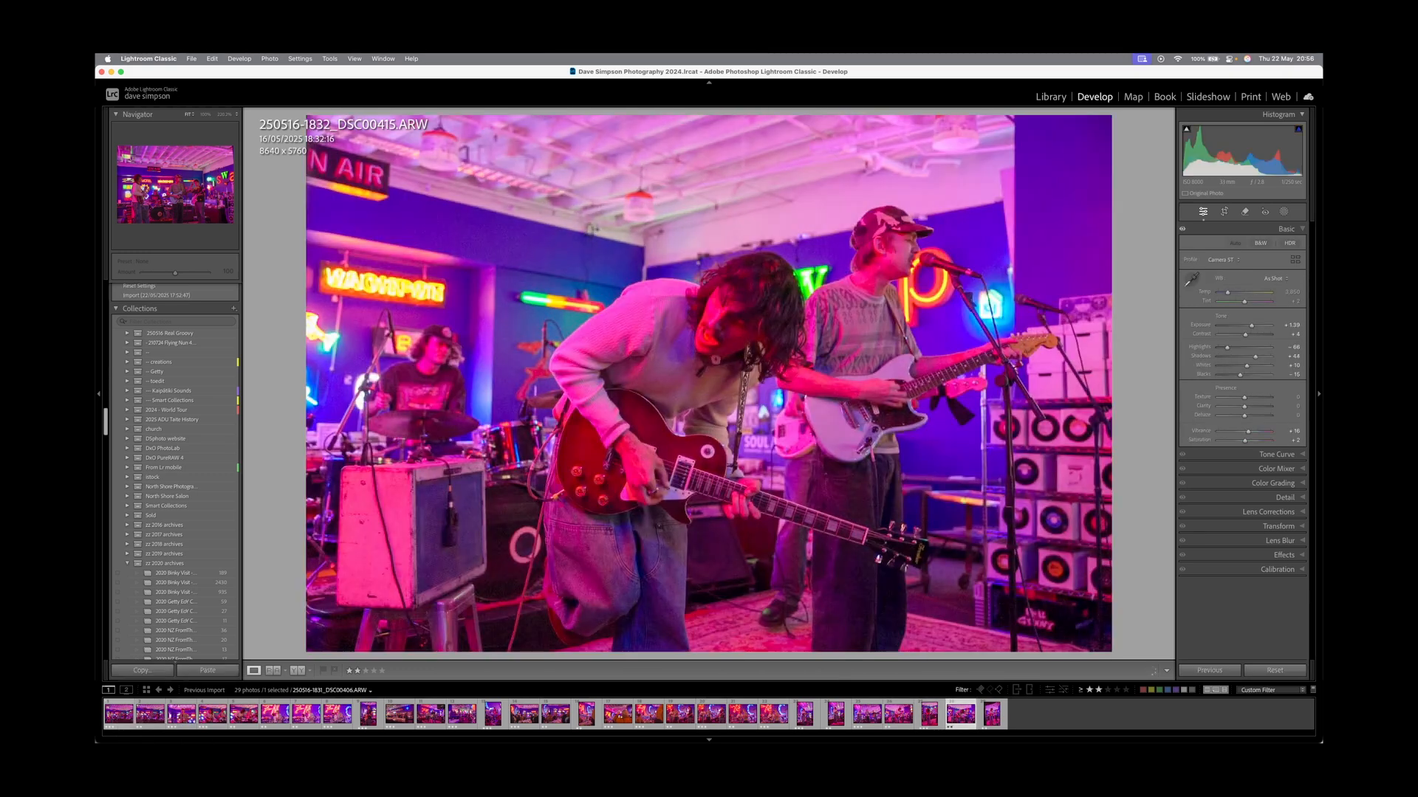
pyautogui.press('3')
pyautogui.press('Right')
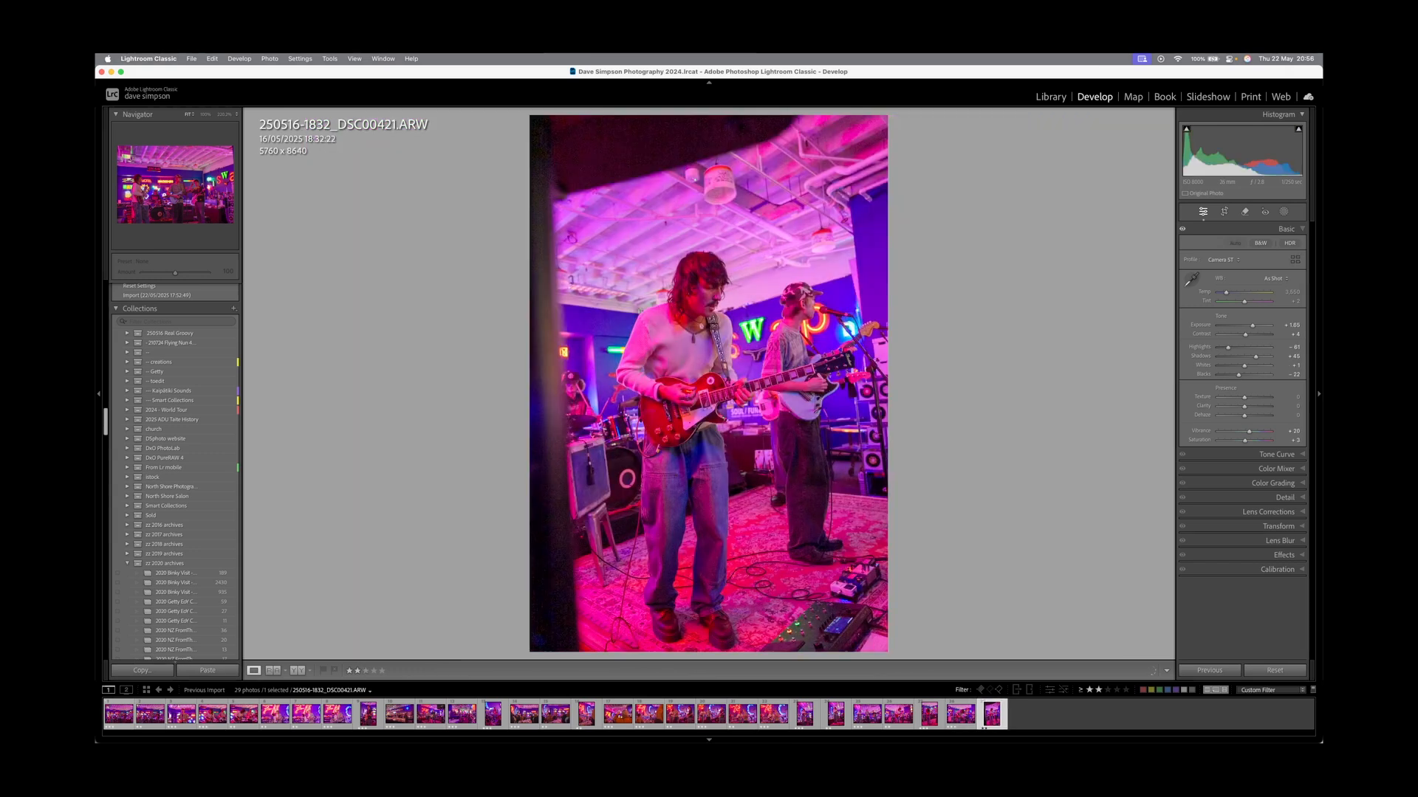
pyautogui.press('3')
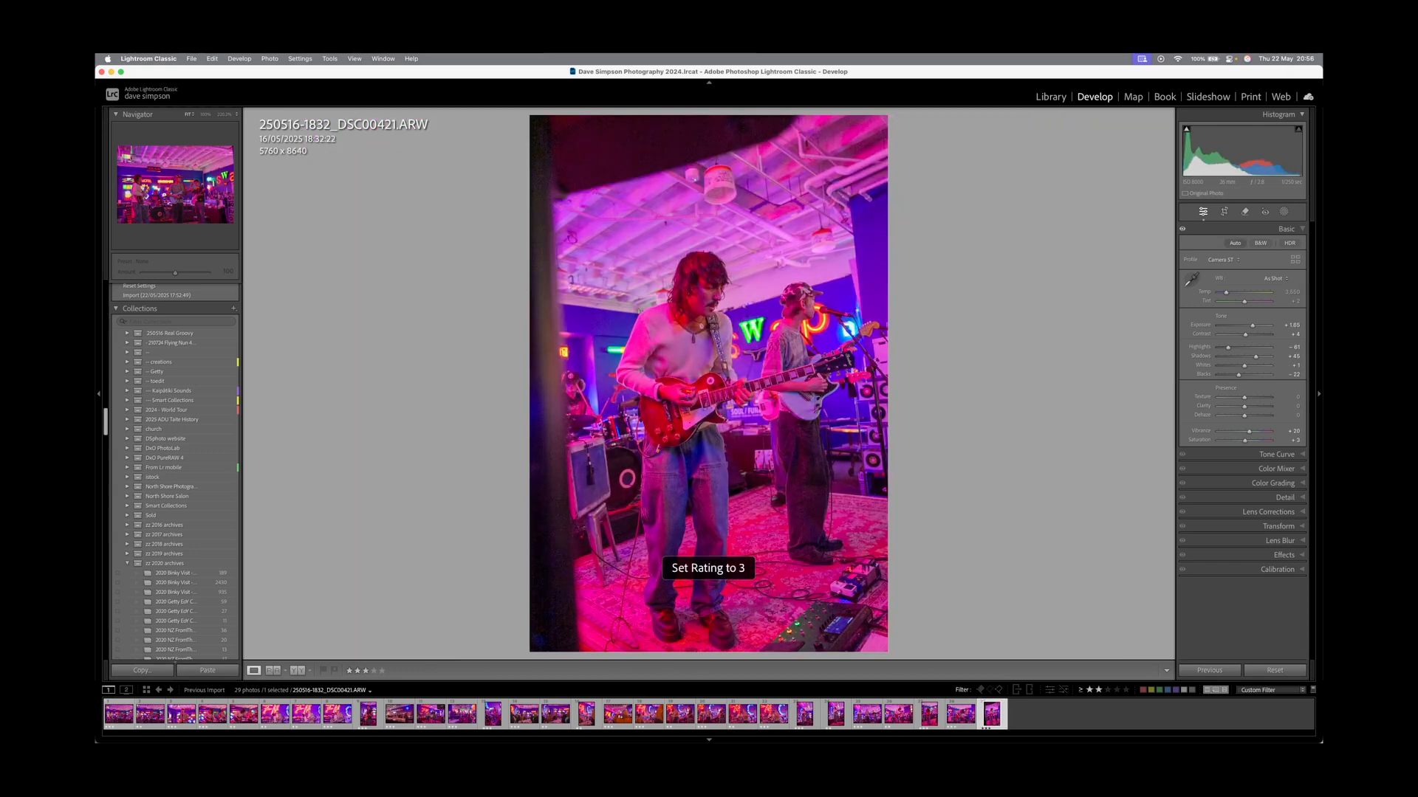
pyautogui.press('super+l')
pyautogui.press('super+l')
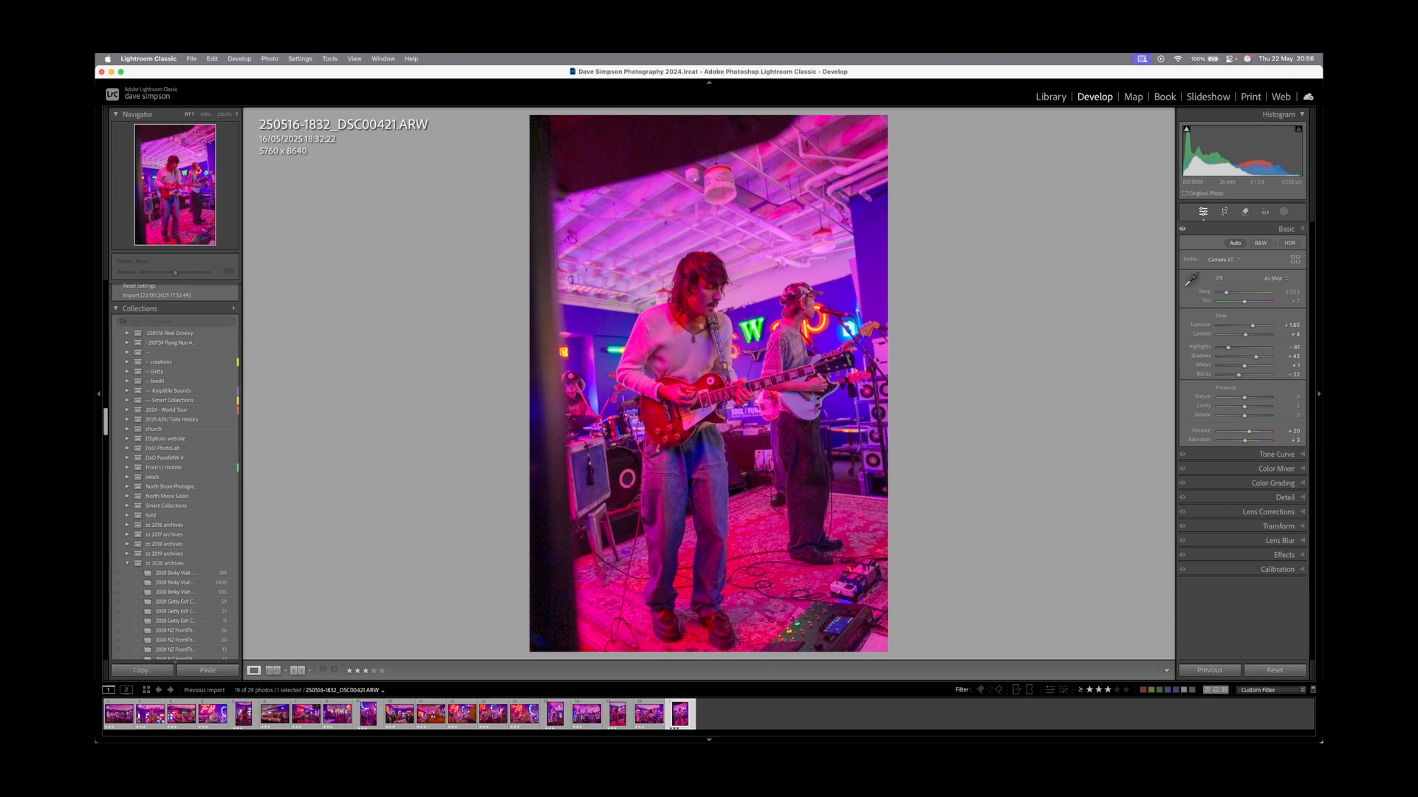
pyautogui.press('g')
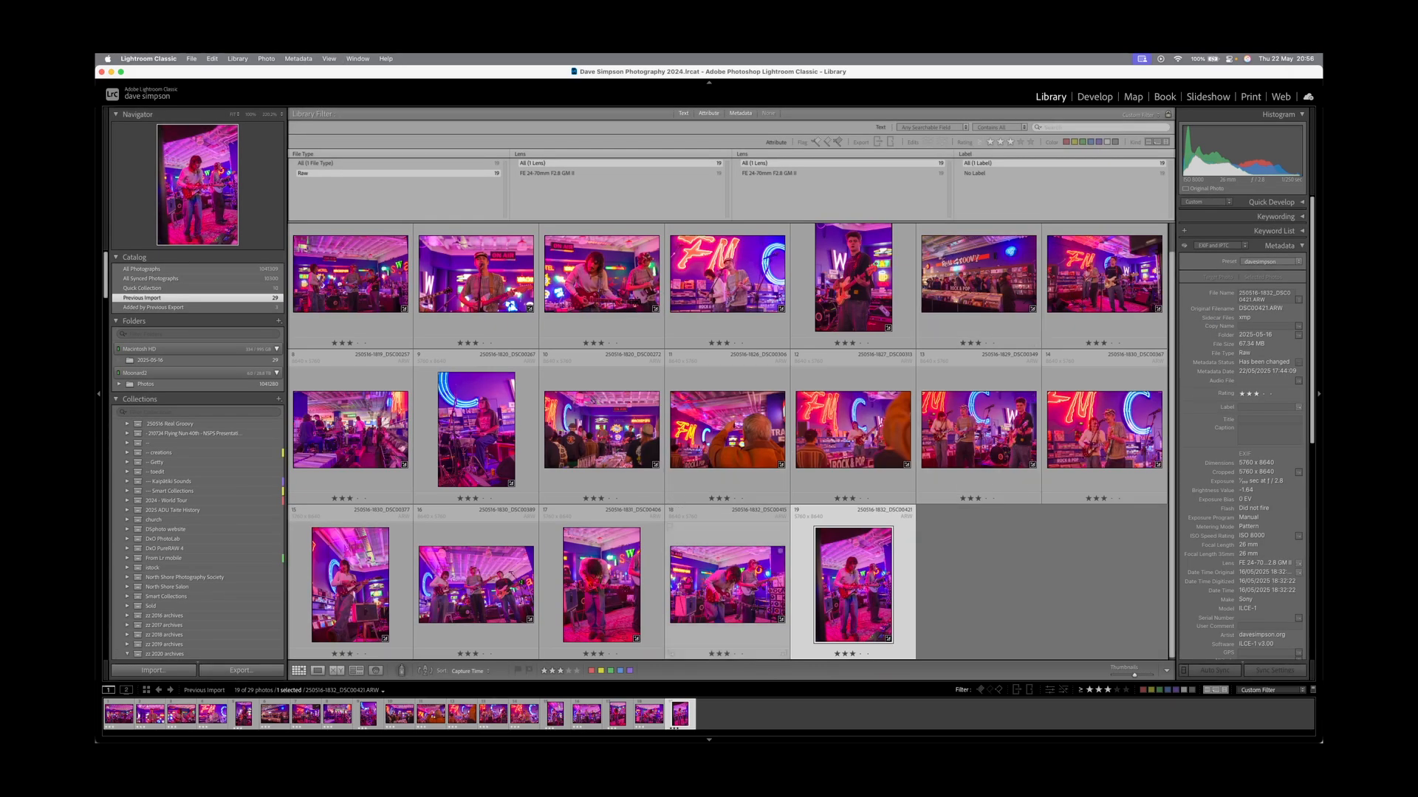
# Show guitarist shot DSC00415 and its near-twin side by side in Survey view, left one active.
pyautogui.click(727, 583)
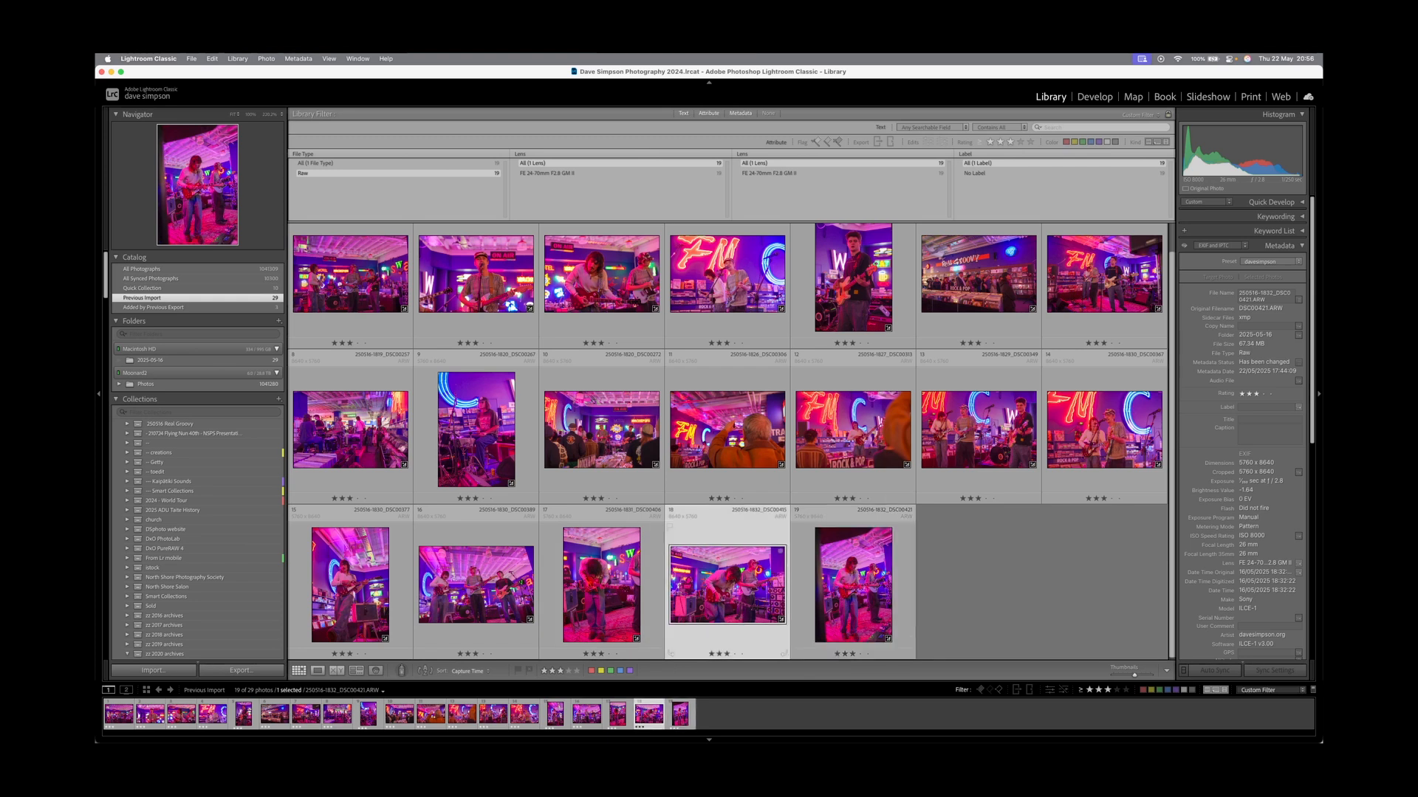
pyautogui.keyDown('super'); pyautogui.click(602, 288); pyautogui.keyUp('super')
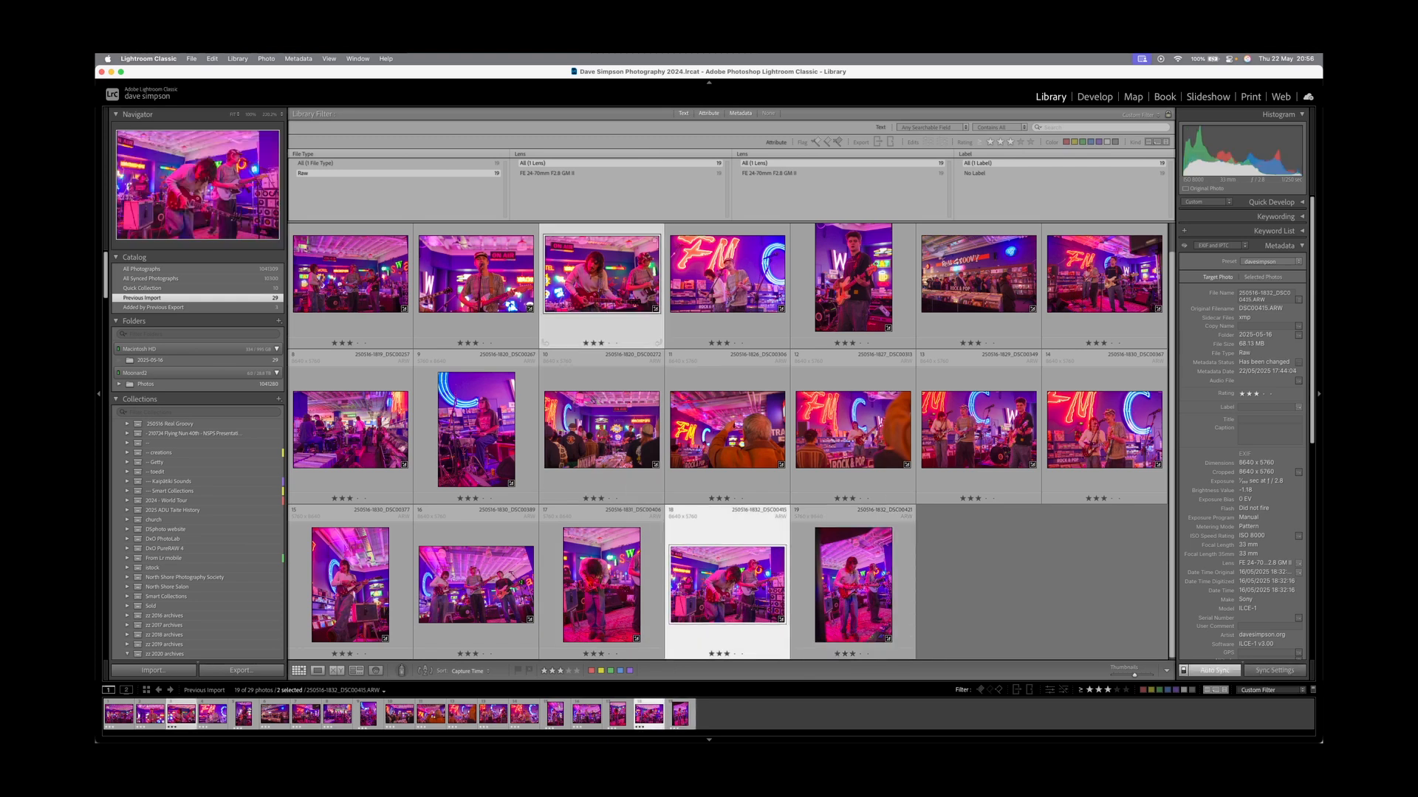
pyautogui.press('n')
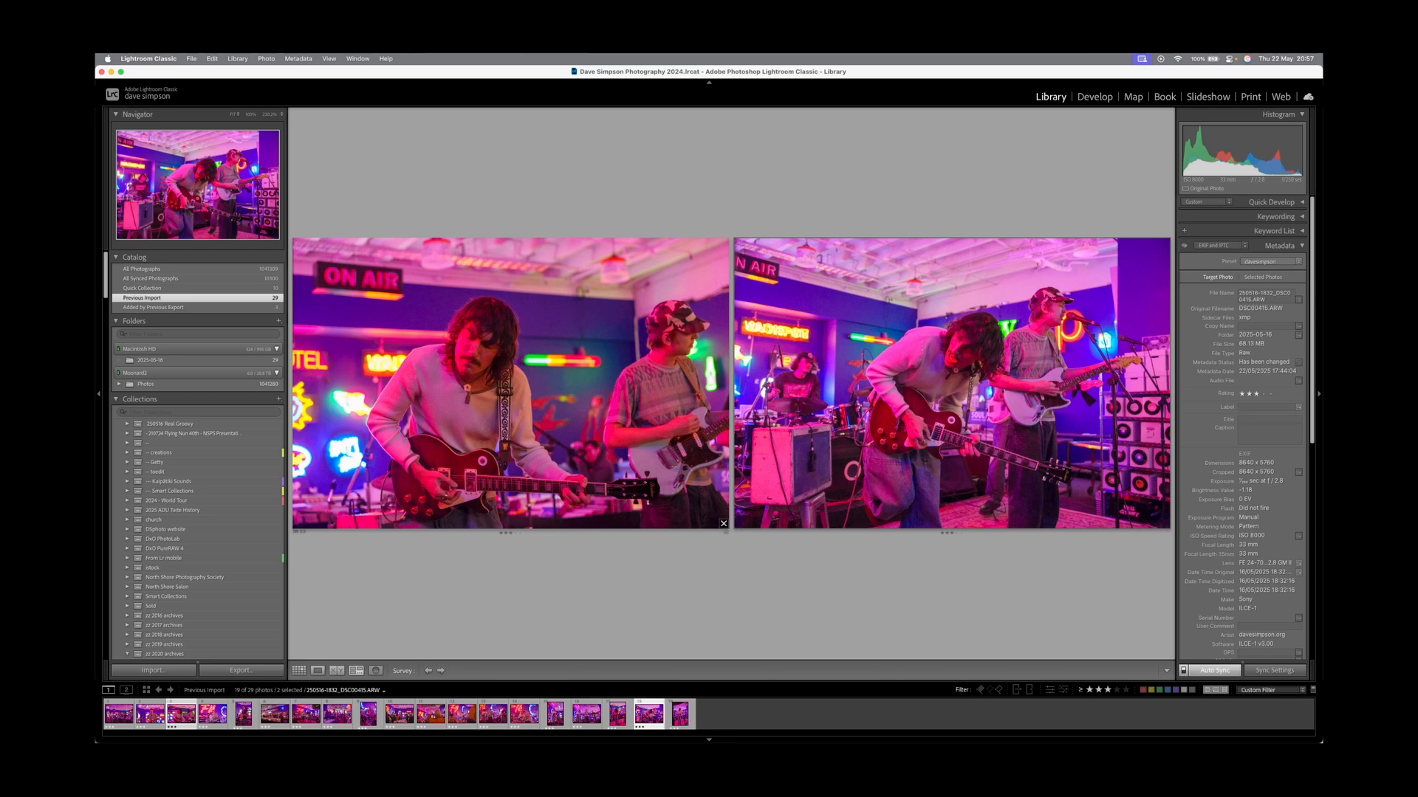
pyautogui.click(509, 384)
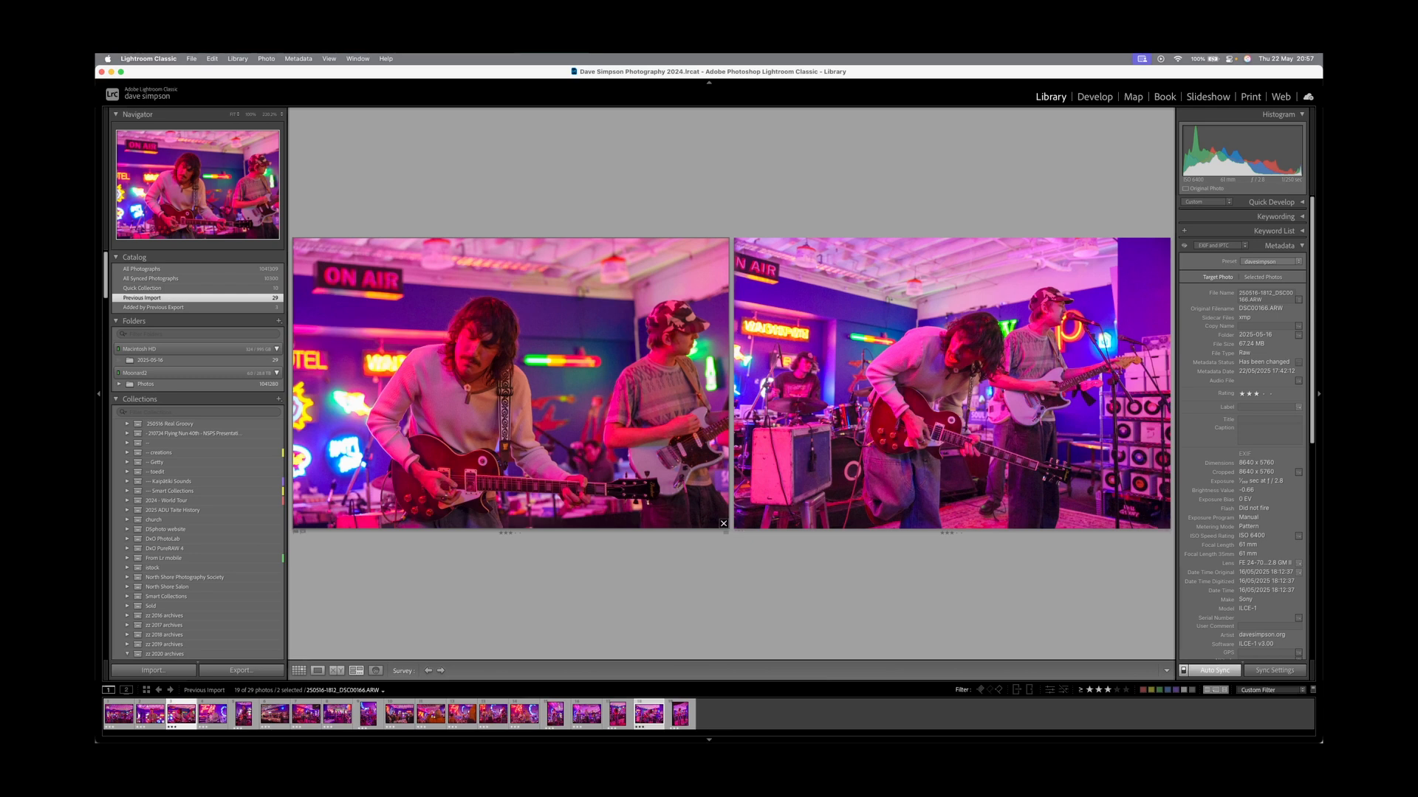
# Drop both compared guitarist shots to one star, then compare the close-up singer shot with DSC00224.
pyautogui.press('1')
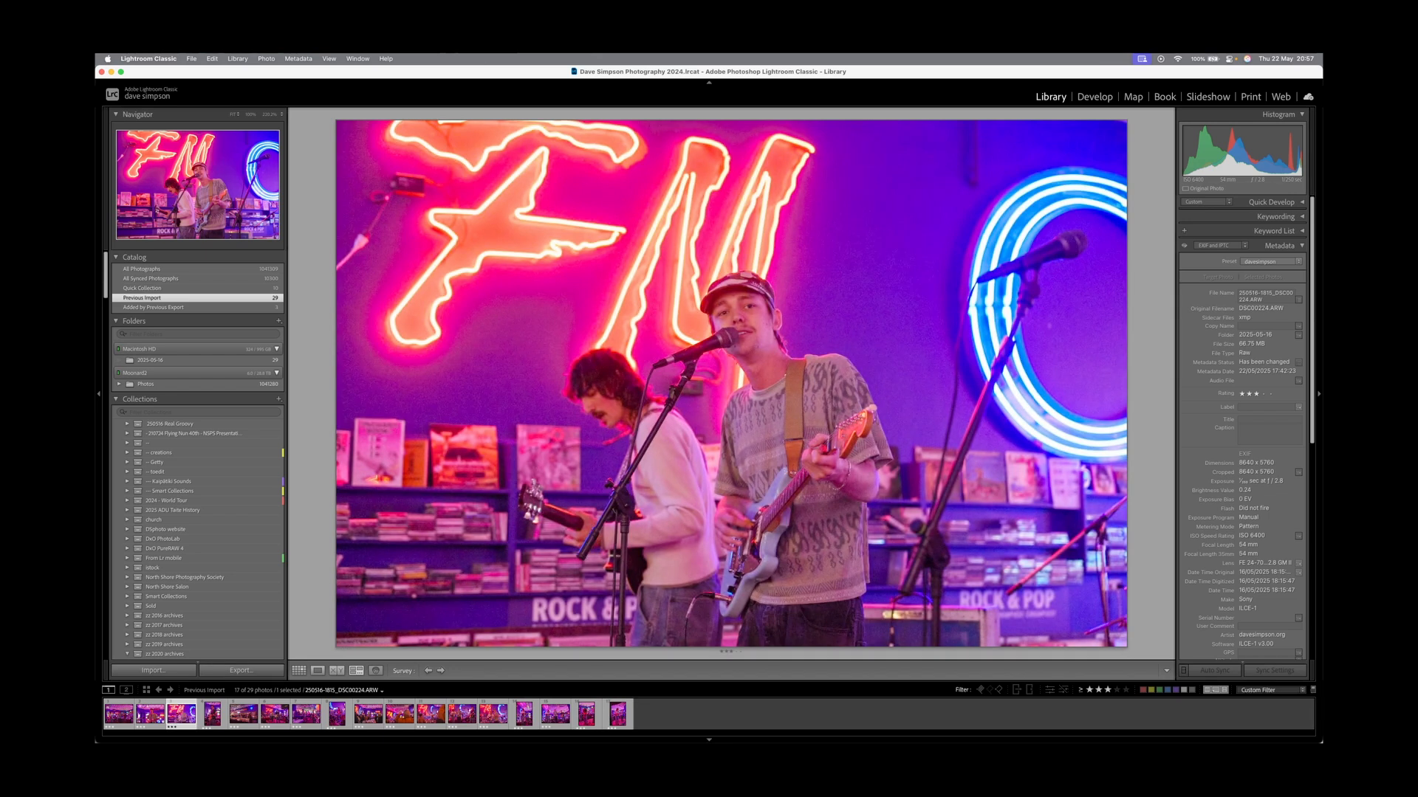
pyautogui.click(1122, 642)
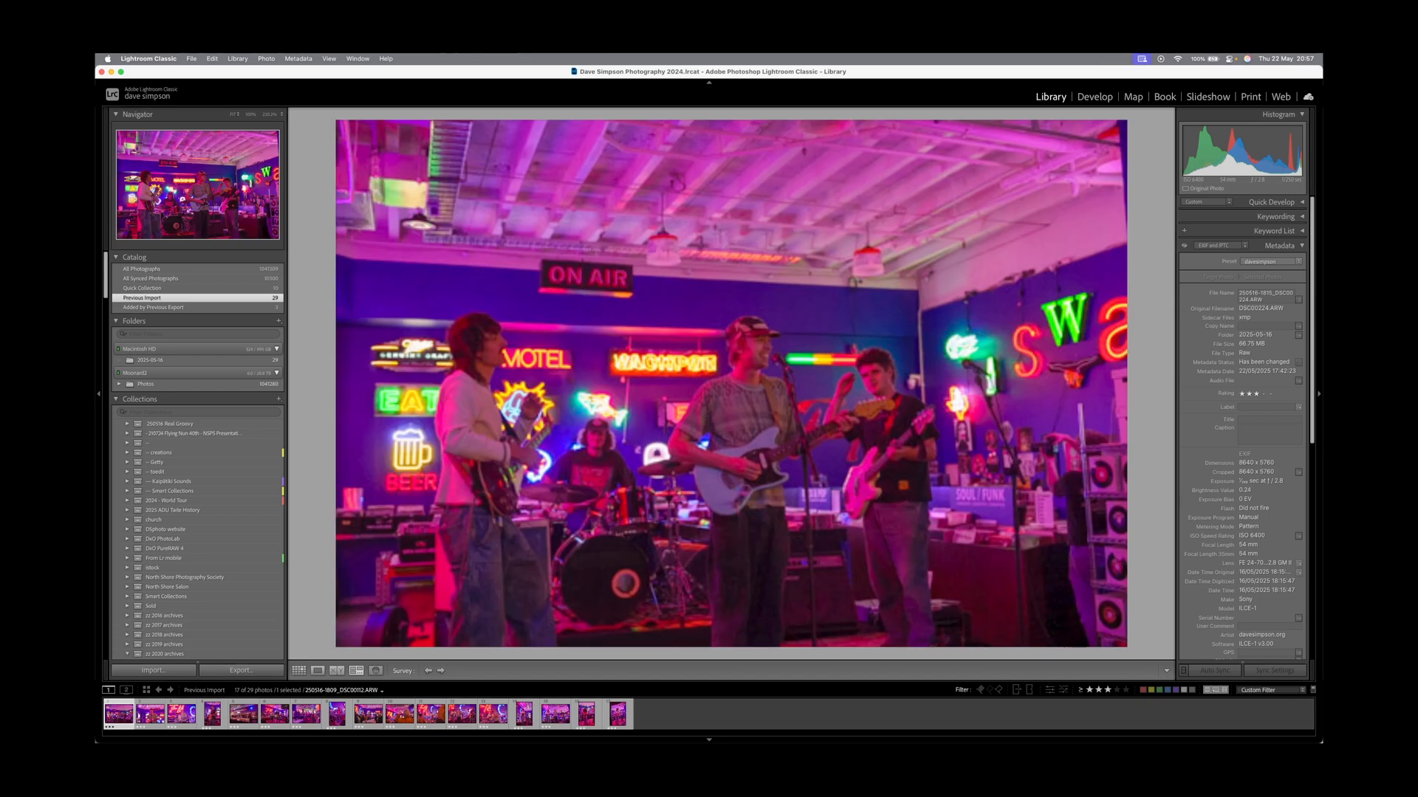
pyautogui.press('Right')
pyautogui.press('Right')
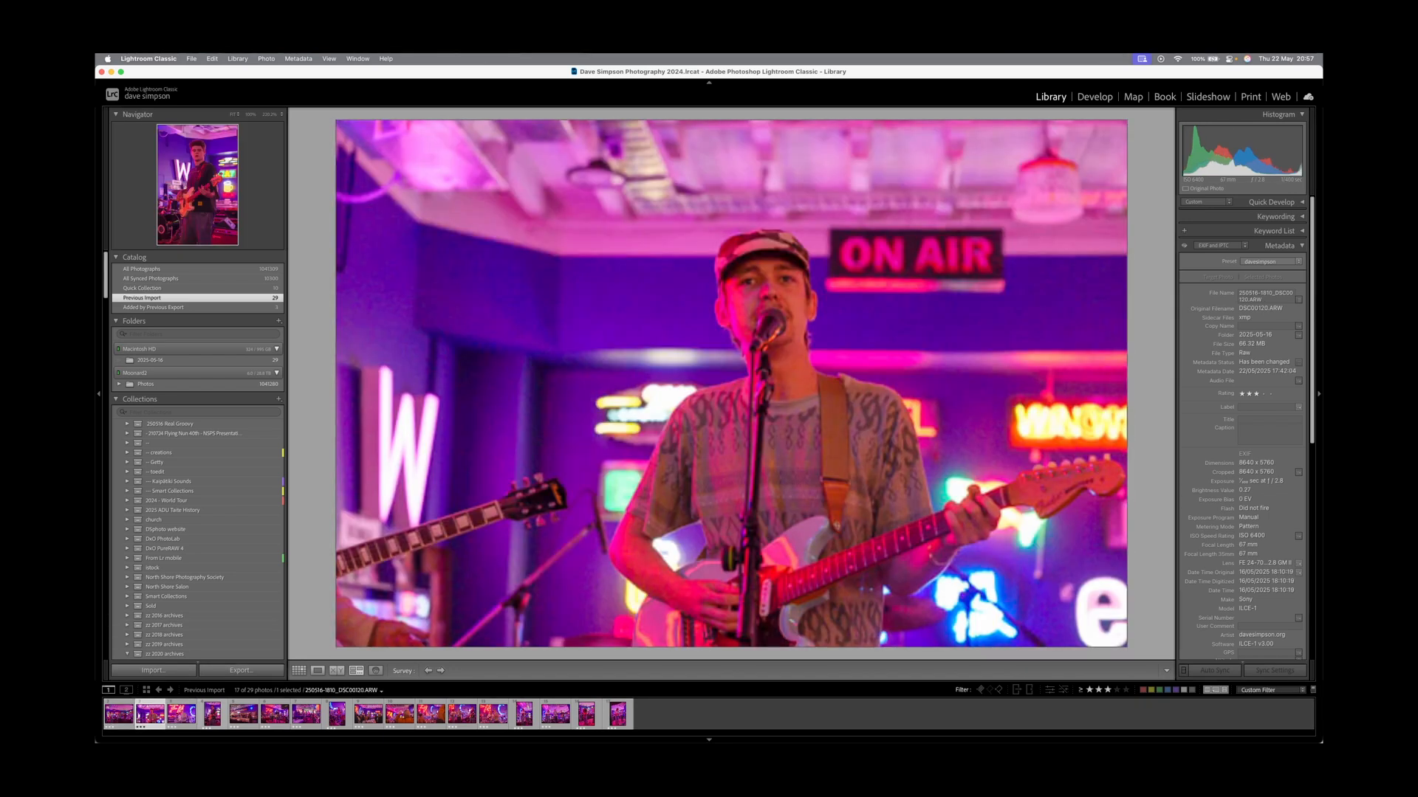
pyautogui.press('Right')
pyautogui.press('Left')
pyautogui.press('Right')
pyautogui.press('Left')
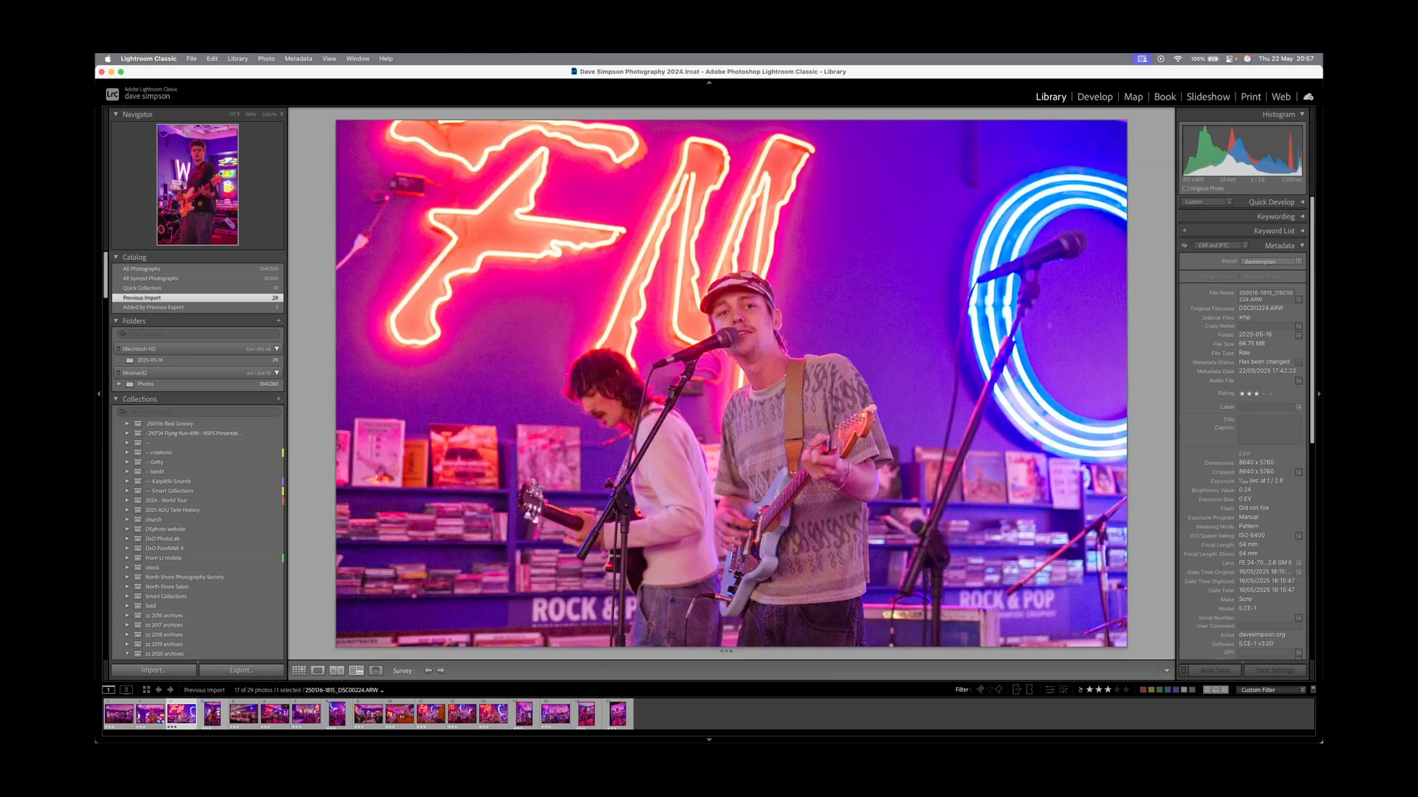
# Compare the Real Groovy crowd shot DSC00257 with its neighbours and demote it to two stars.
pyautogui.press('Right')
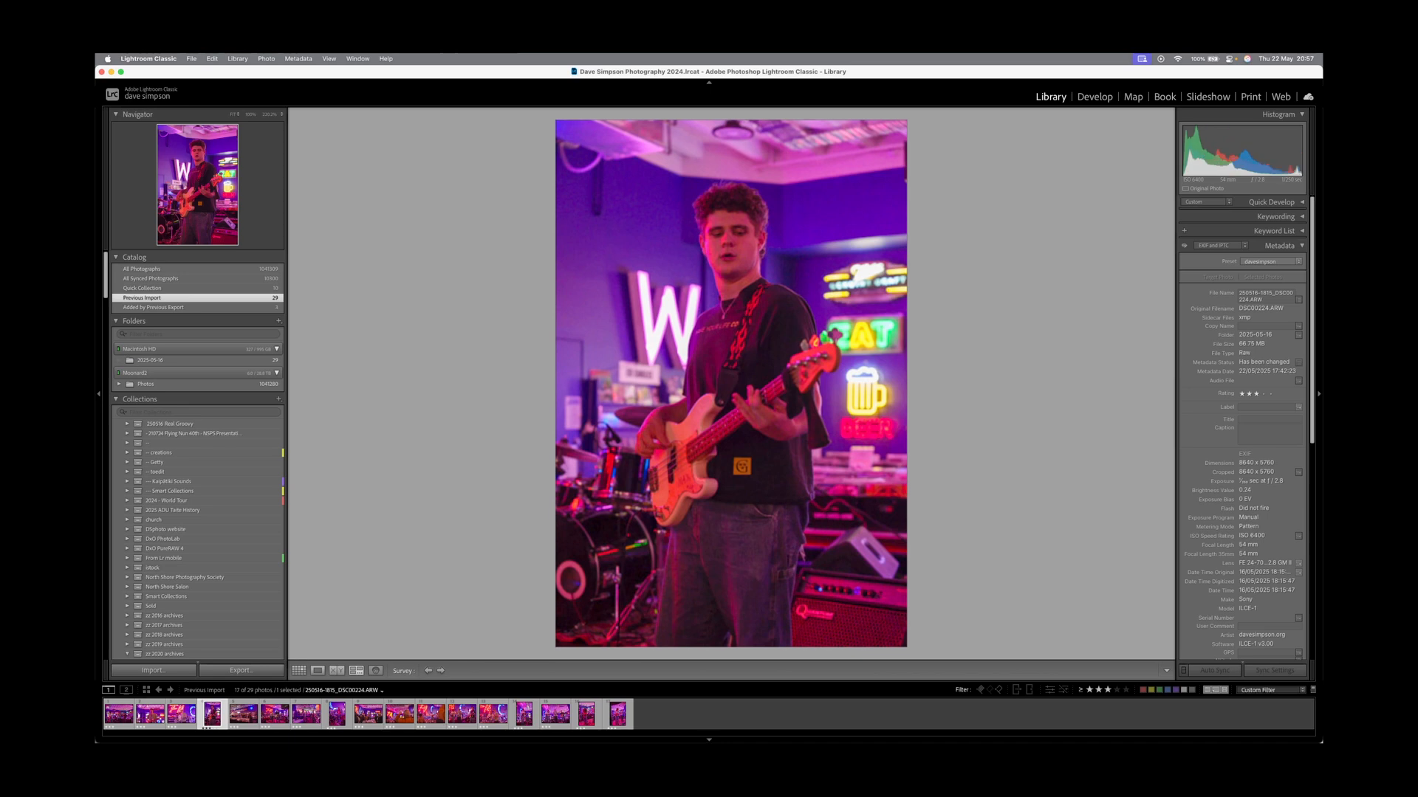
pyautogui.press('Right')
pyautogui.press('Right')
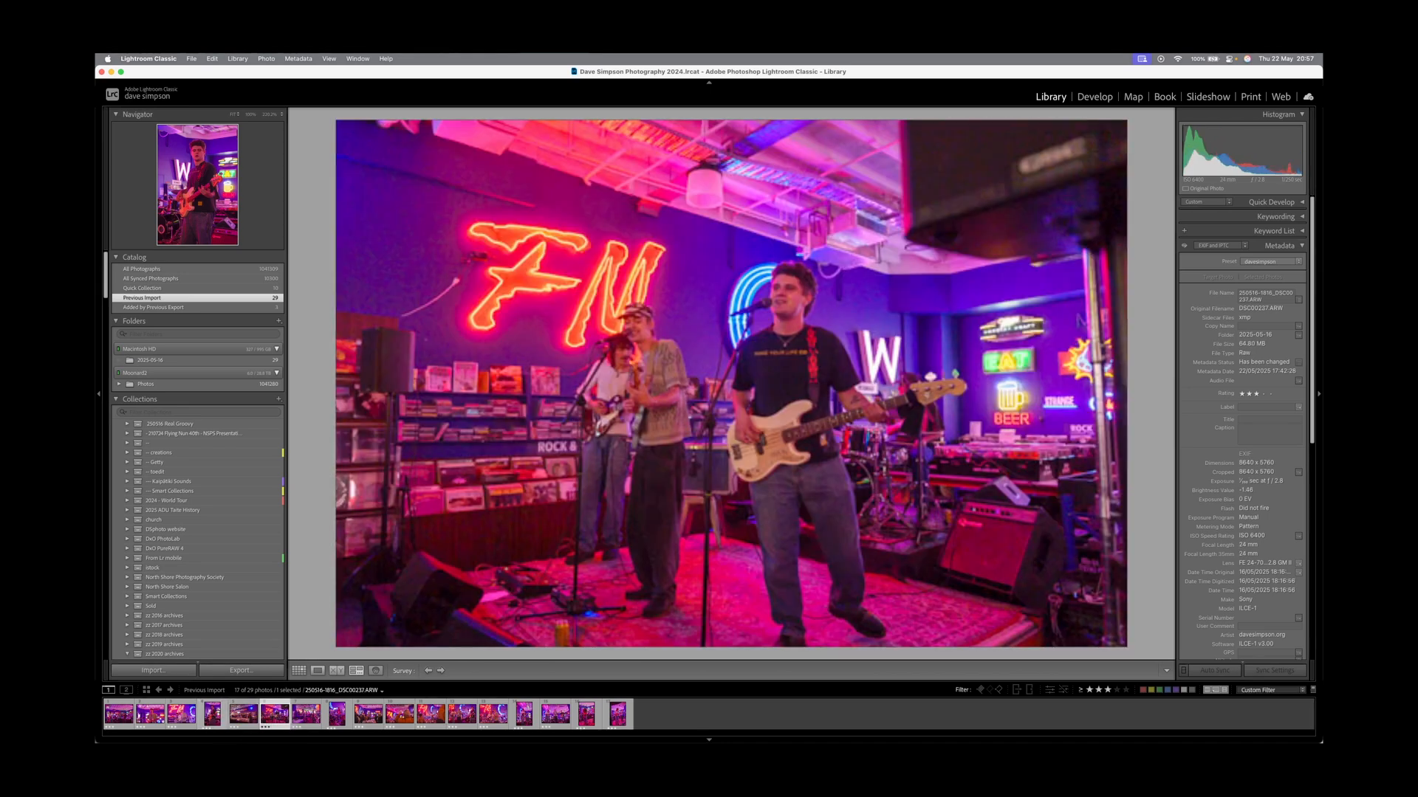
pyautogui.press('Right')
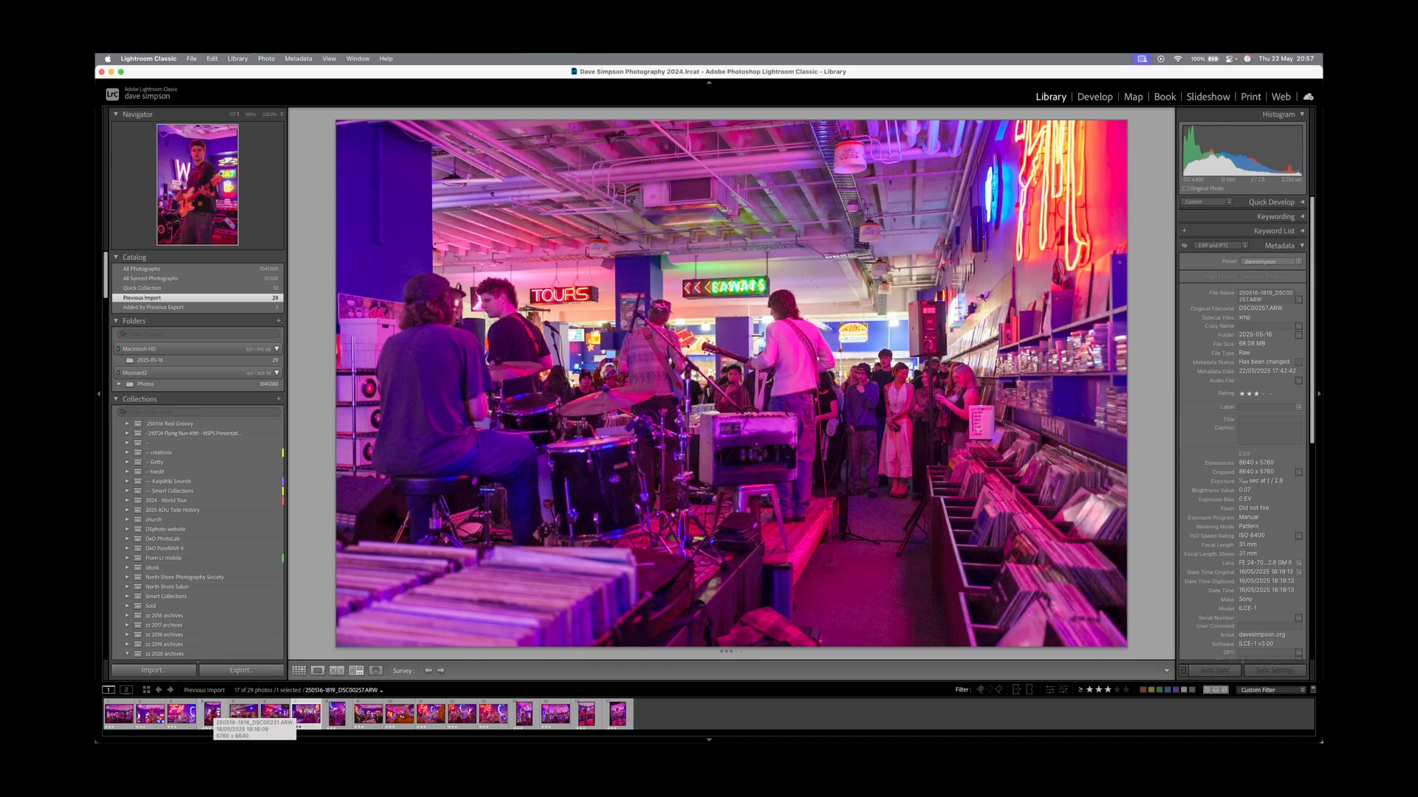
pyautogui.click(212, 713)
pyautogui.click(243, 713)
pyautogui.click(275, 713)
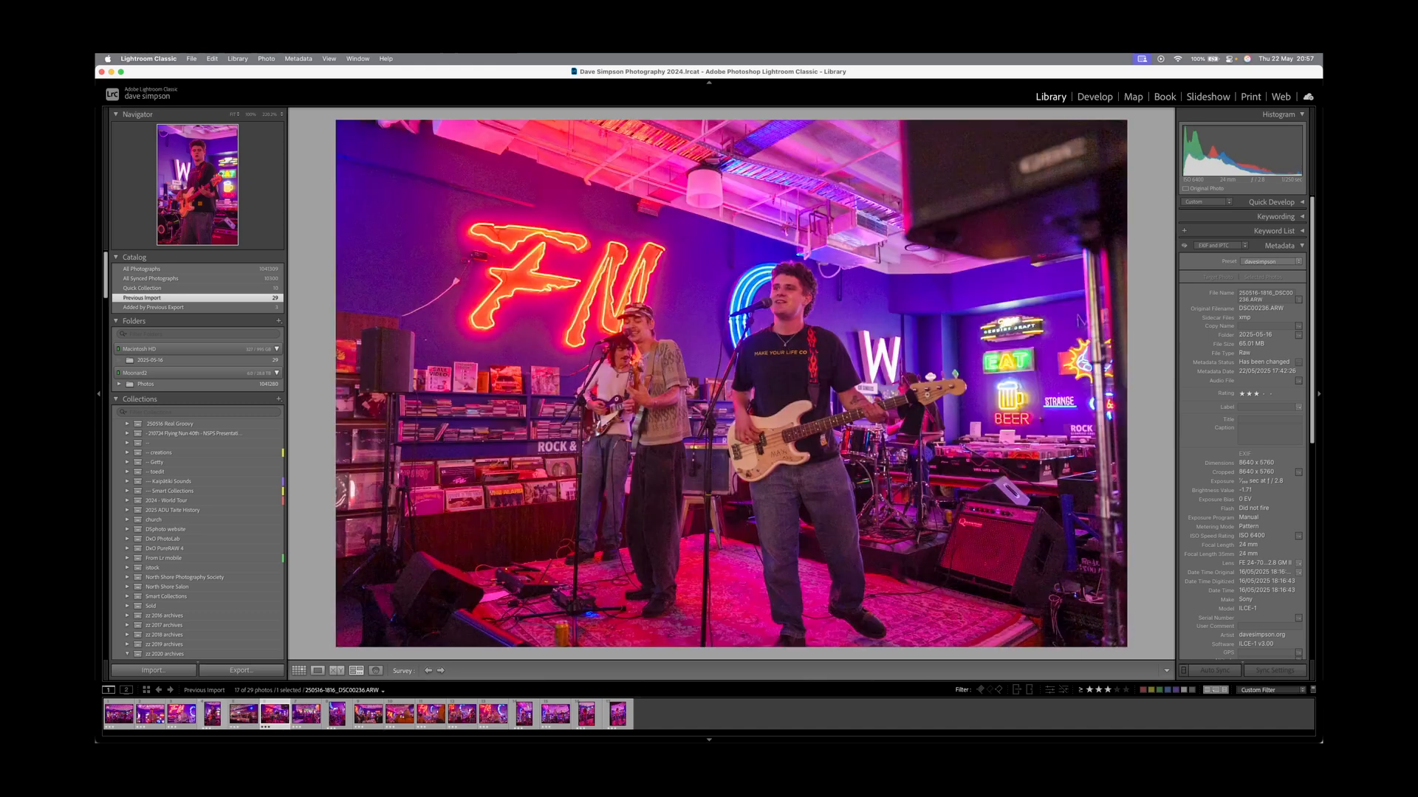
pyautogui.click(306, 713)
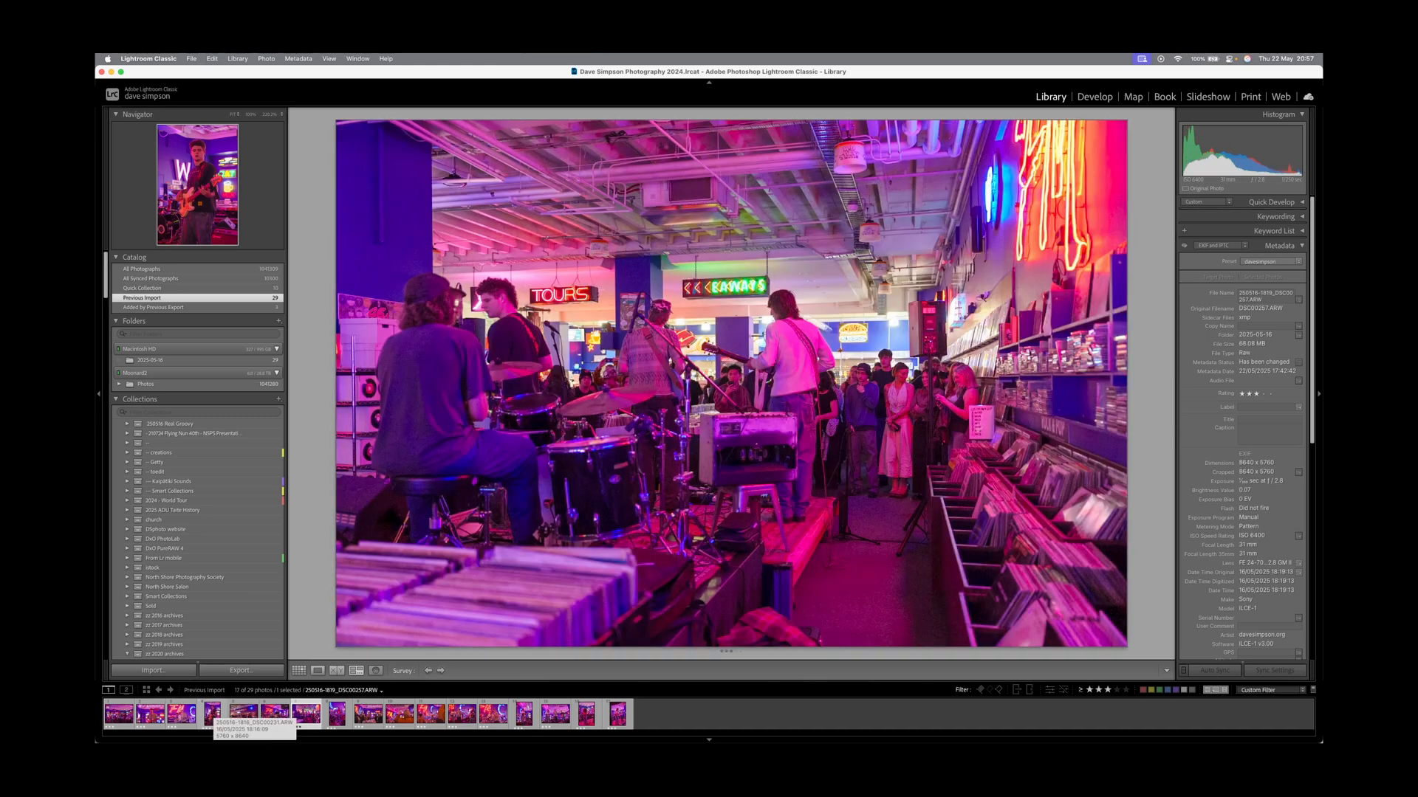
pyautogui.press('2')
# Review the remaining picks DSC00349, DSC00367 and DSC00406, returning to the FM sign shot DSC00224.
pyautogui.press('Right')
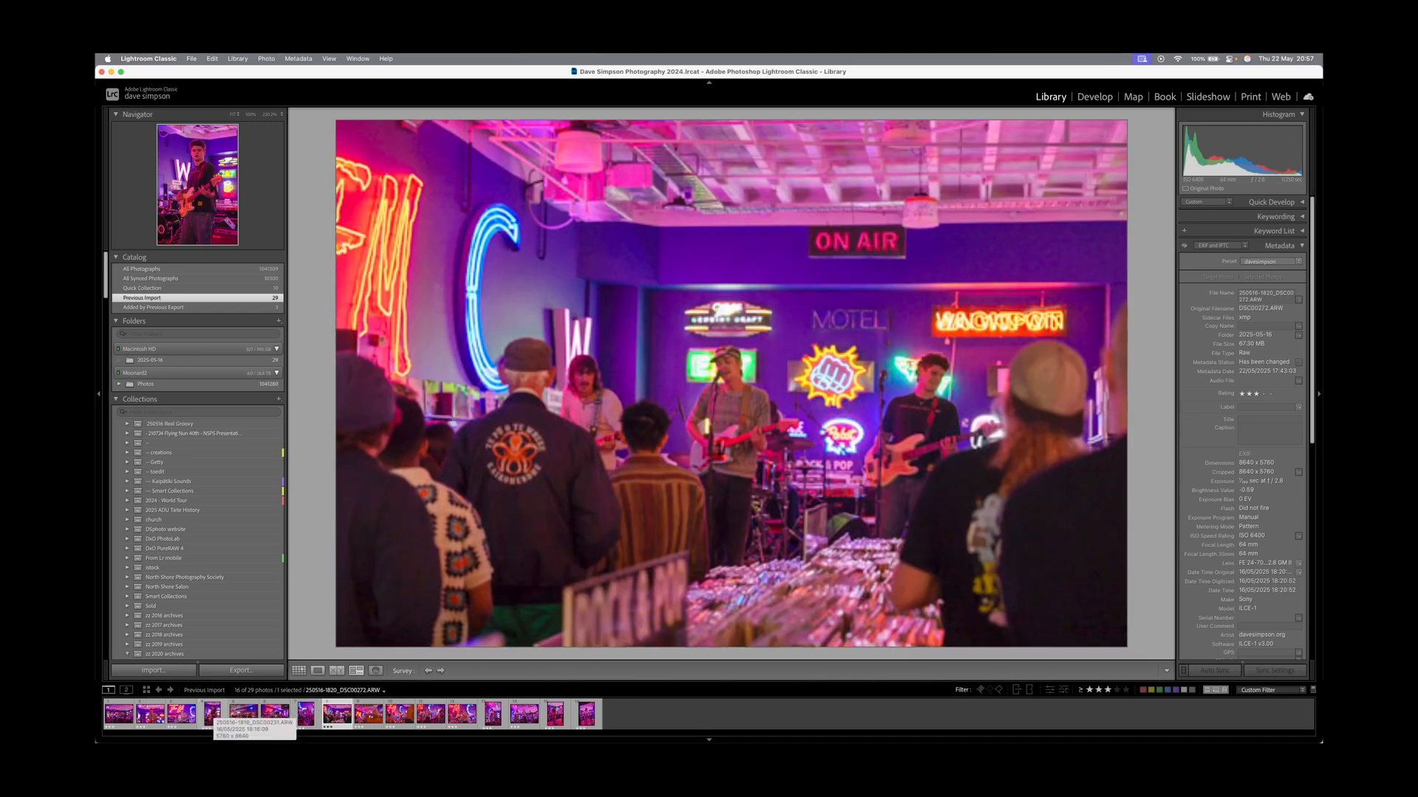
pyautogui.press('Right')
pyautogui.press('Right')
pyautogui.press('Right')
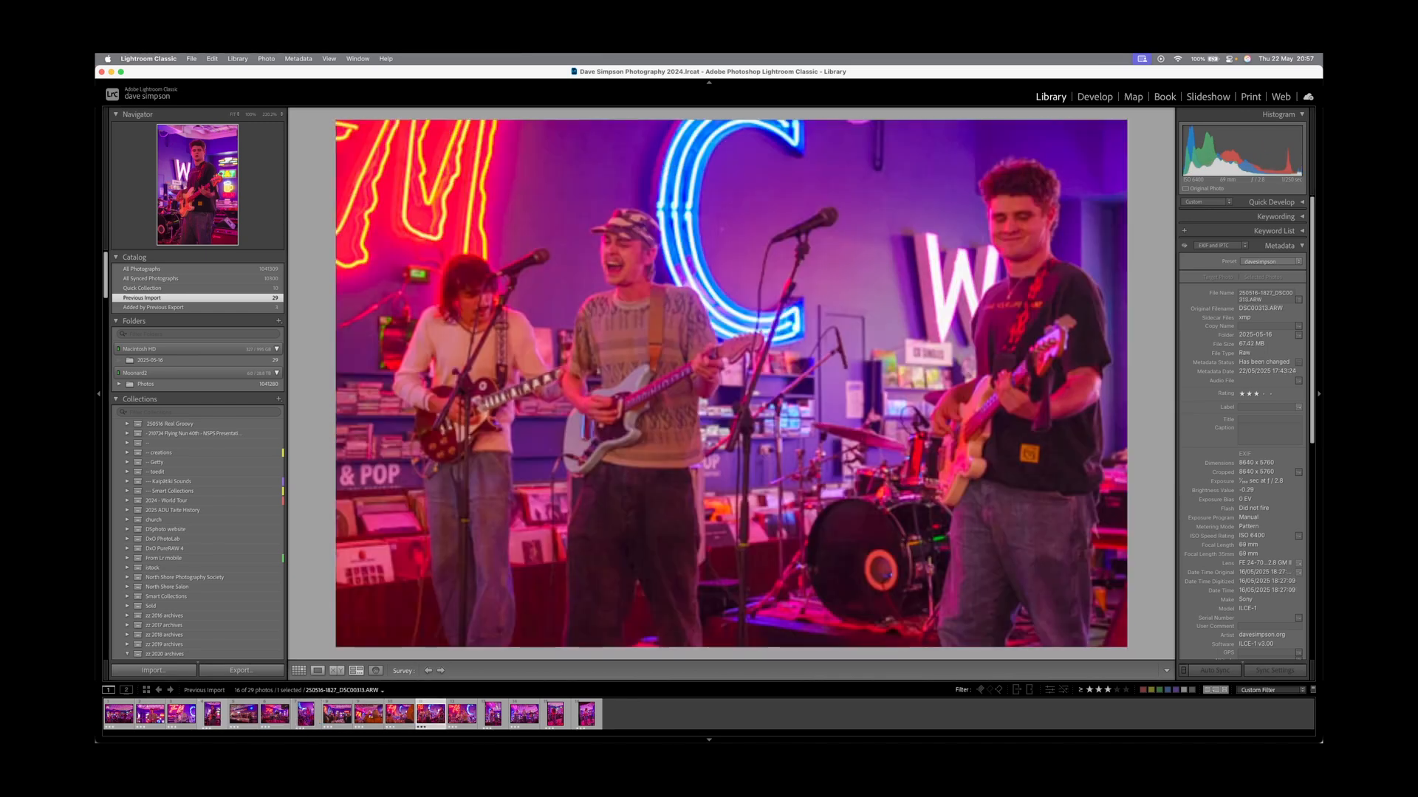
pyautogui.press('Right')
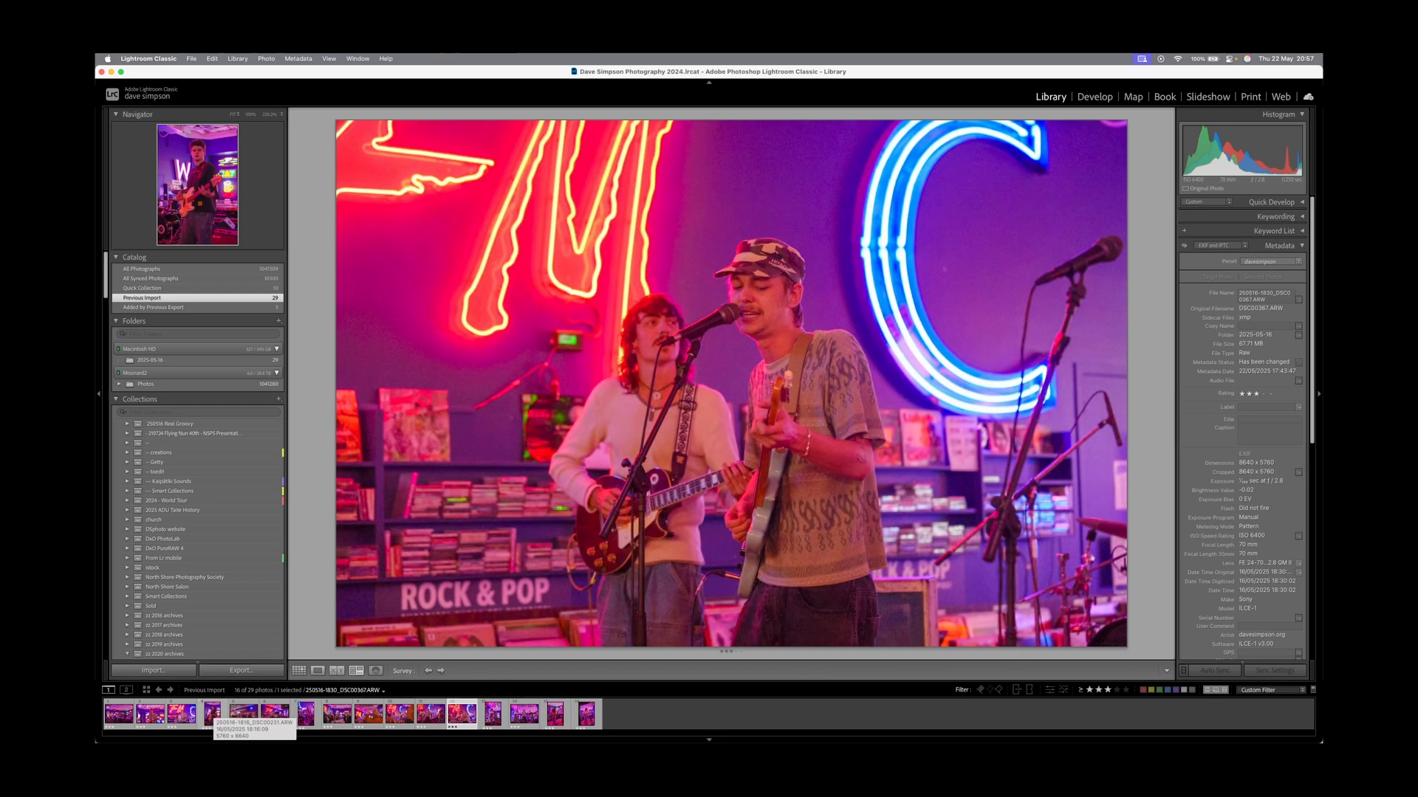
pyautogui.press('Right')
pyautogui.press('Left')
pyautogui.press('Right')
pyautogui.press('Right')
pyautogui.press('Right')
pyautogui.press('Right')
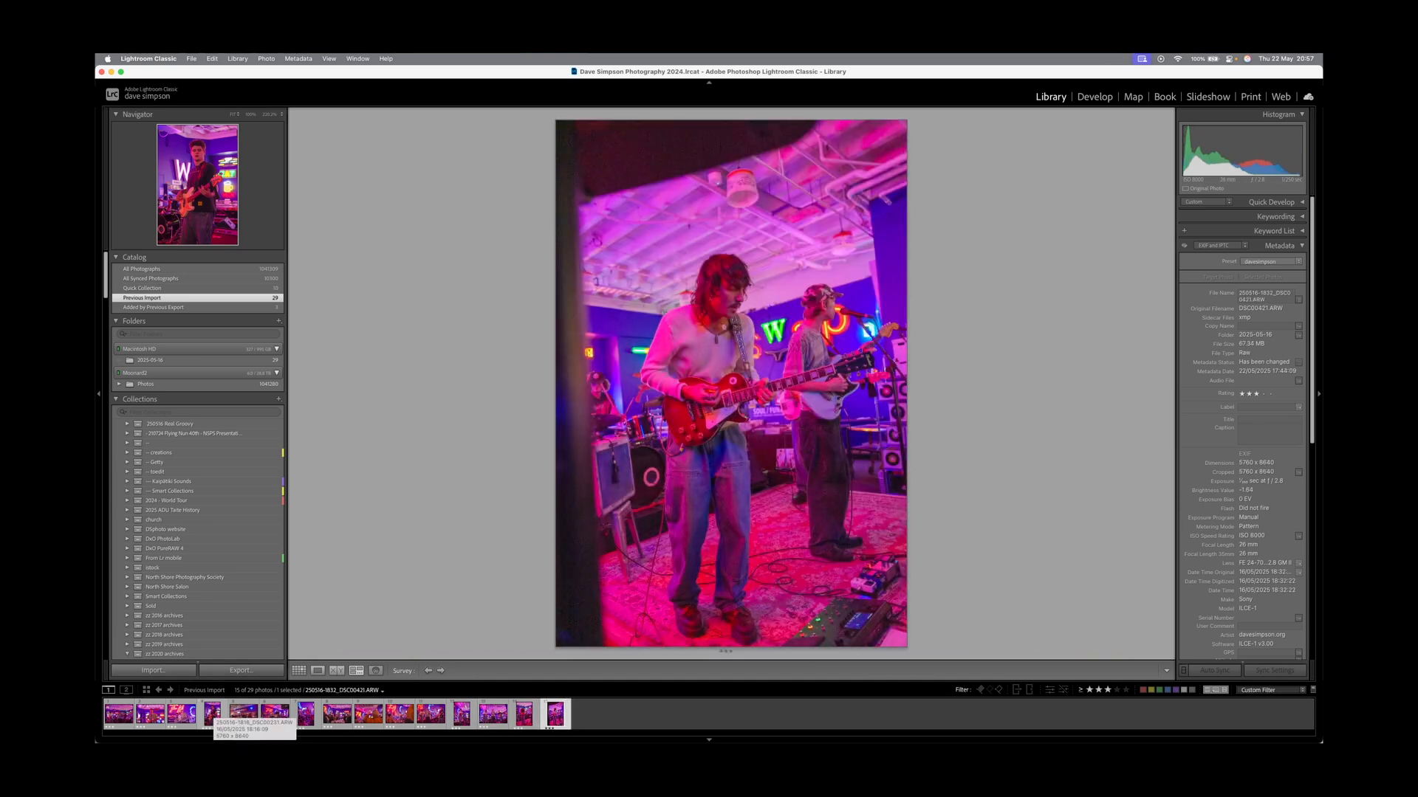
pyautogui.press('Left')
pyautogui.press('Left')
pyautogui.press('Left')
pyautogui.press('Left')
pyautogui.press('Left')
pyautogui.press('Left')
pyautogui.press('Left')
pyautogui.press('Left')
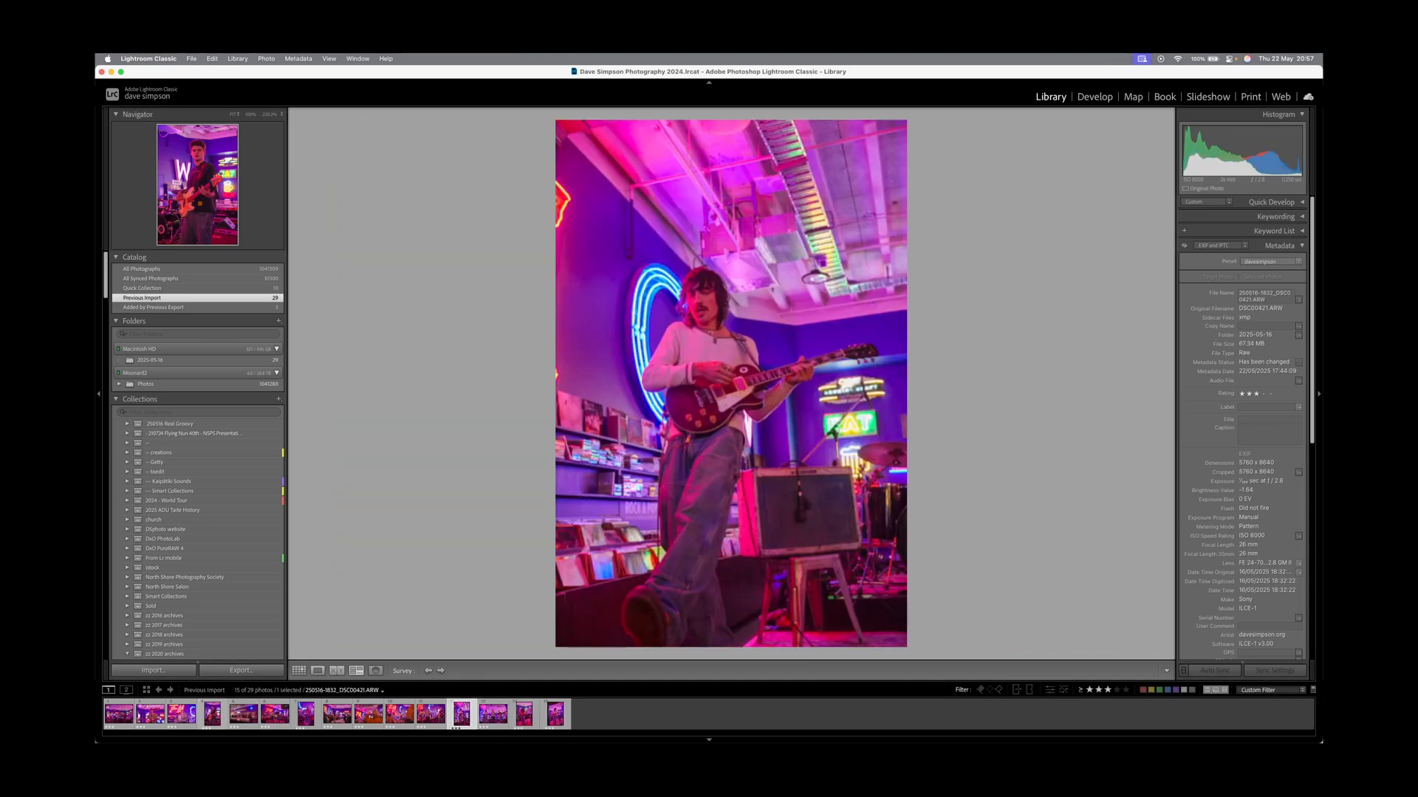
pyautogui.press('Left')
pyautogui.press('Left')
pyautogui.press('Left')
pyautogui.press('Left')
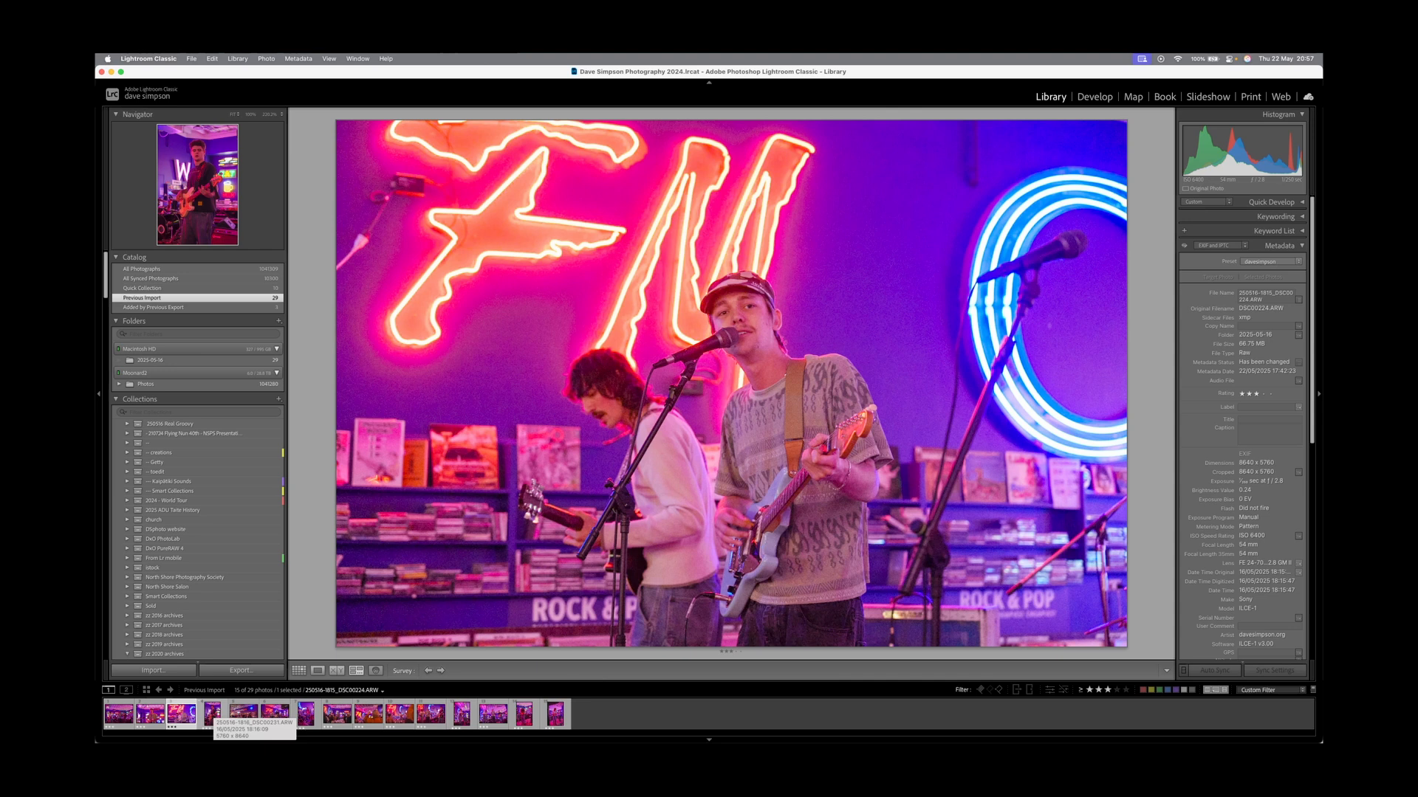
pyautogui.press('Left')
pyautogui.press('Right')
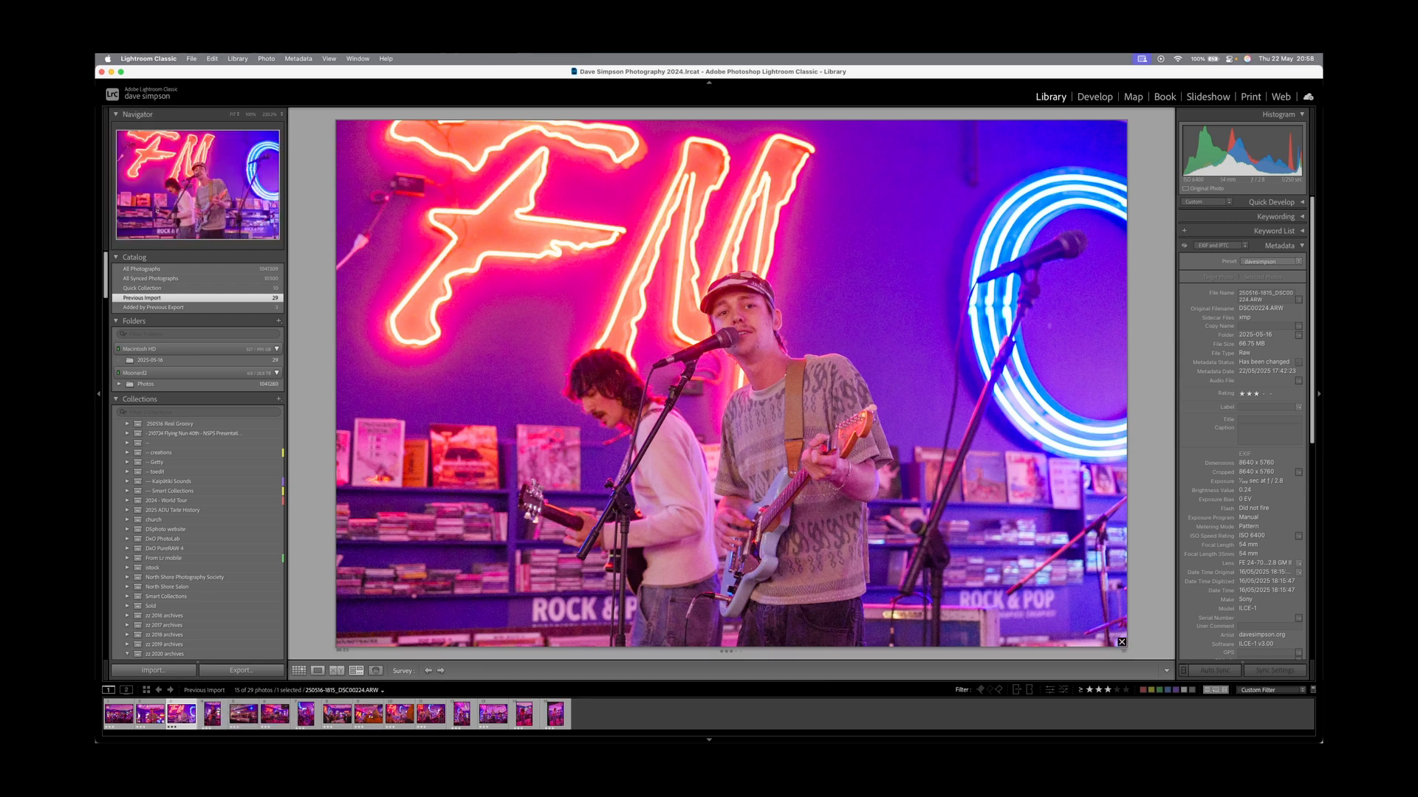
# Check the singer's focus at 100% zoom in Loupe view, then zoom back out.
pyautogui.press('e')
pyautogui.press('z')
pyautogui.press('z')
pyautogui.press('z')
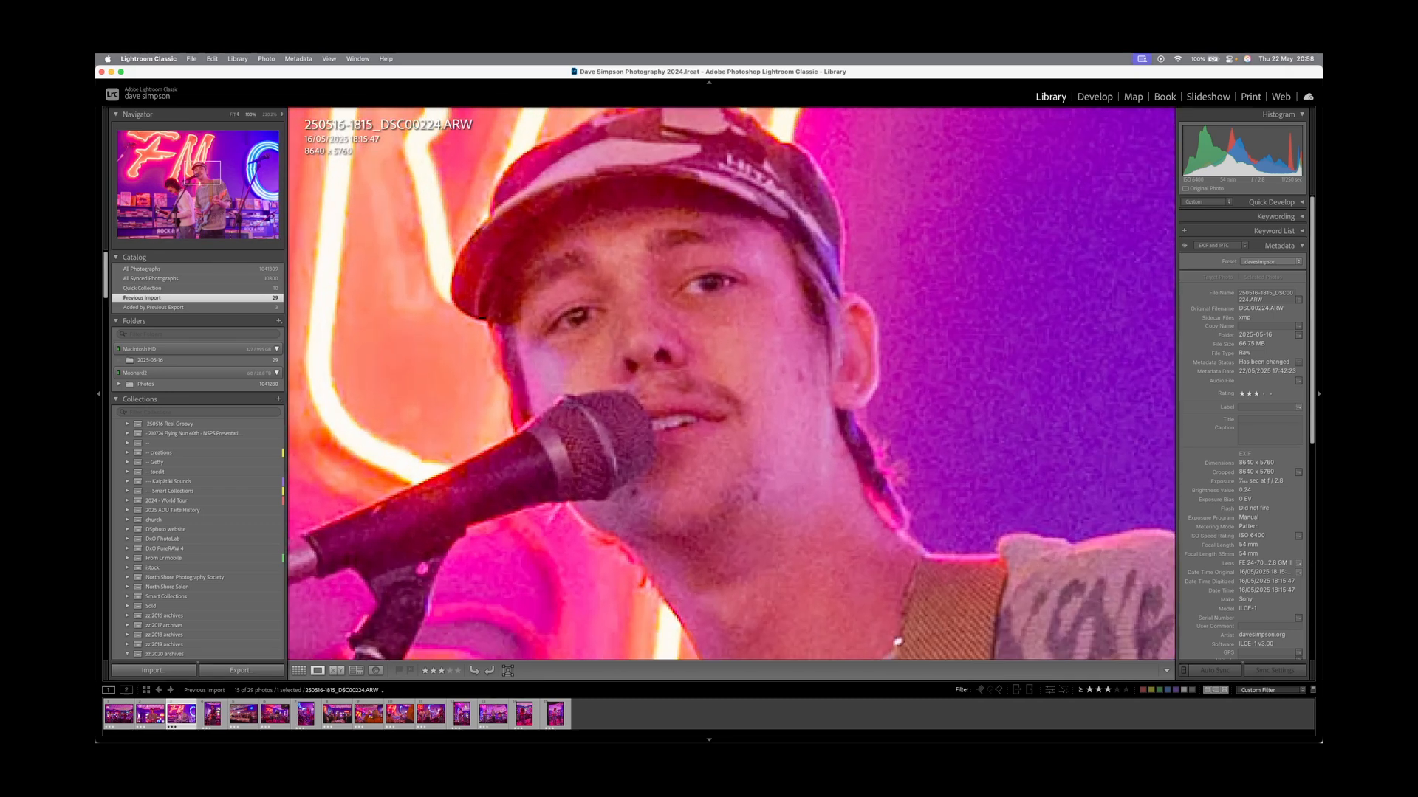
pyautogui.press('z')
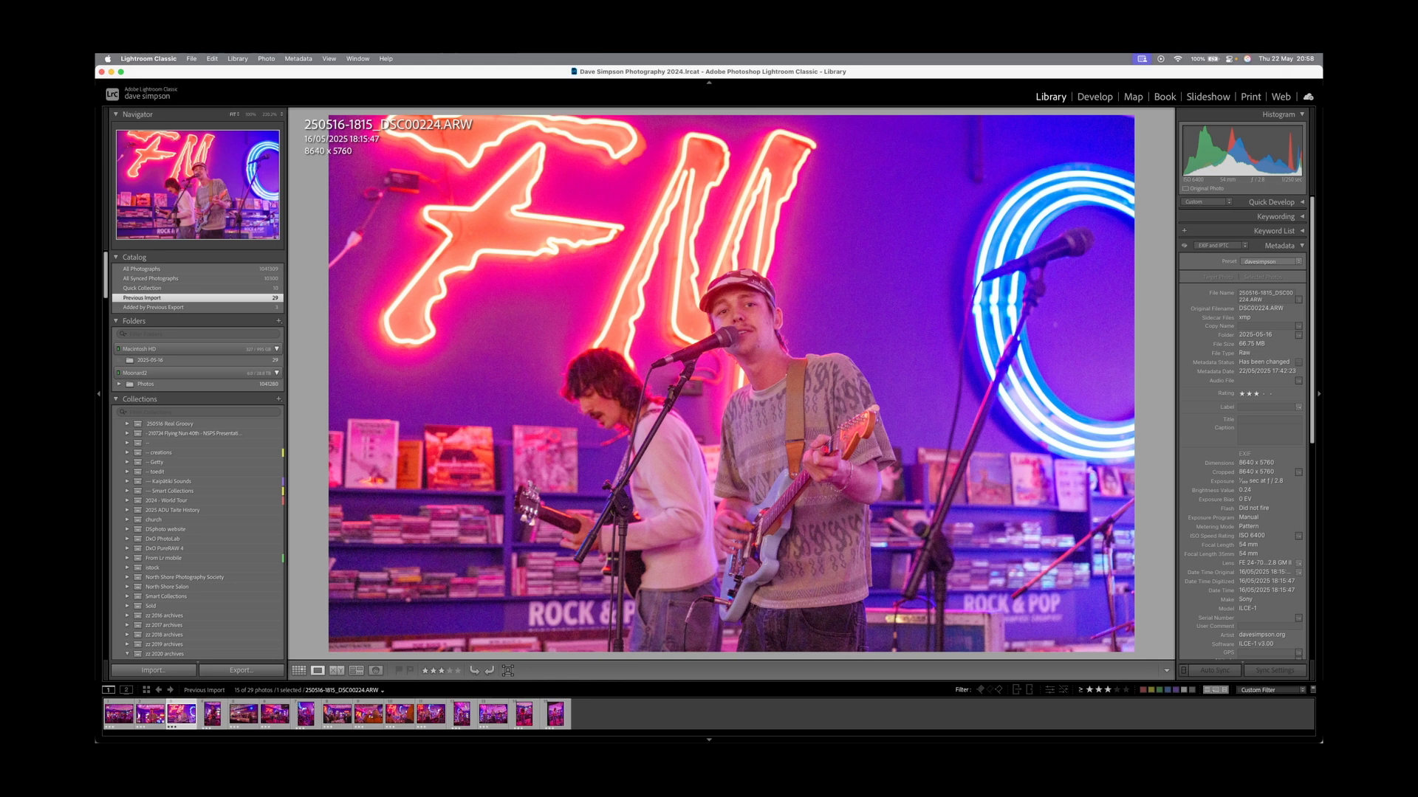
# Select all 15 picks starting from the first photo and open them in Develop.
pyautogui.press('Left')
pyautogui.press('Left')
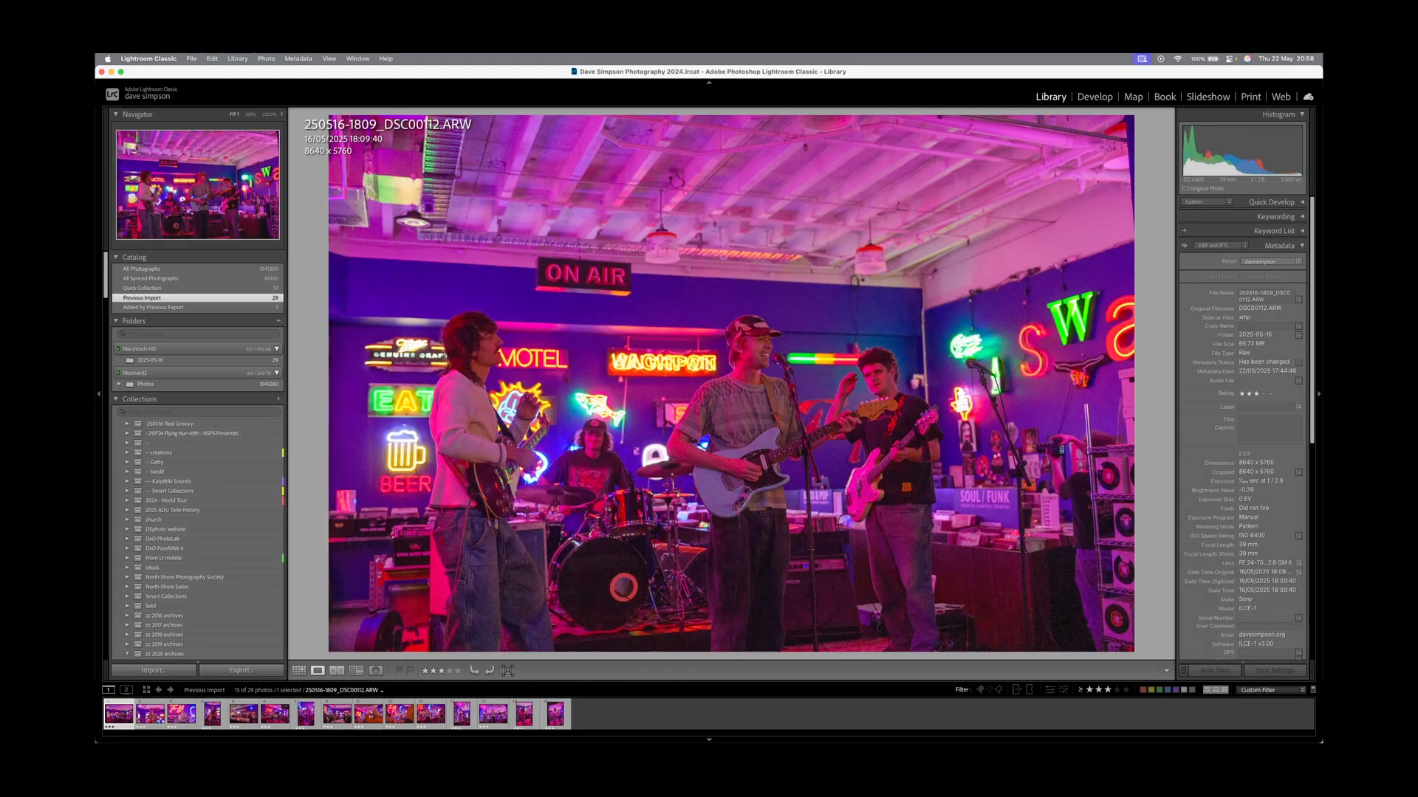
pyautogui.press('super+a')
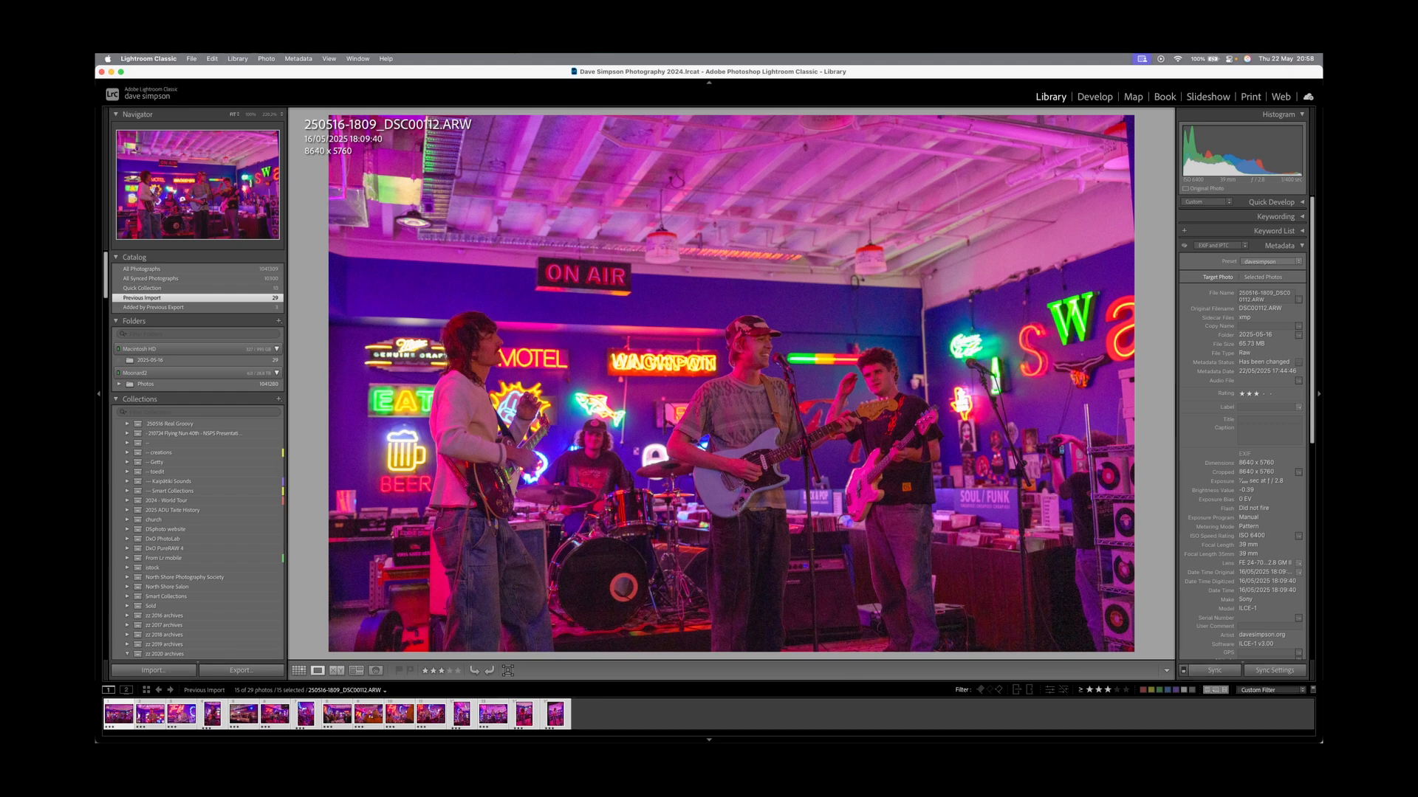
pyautogui.press('d')
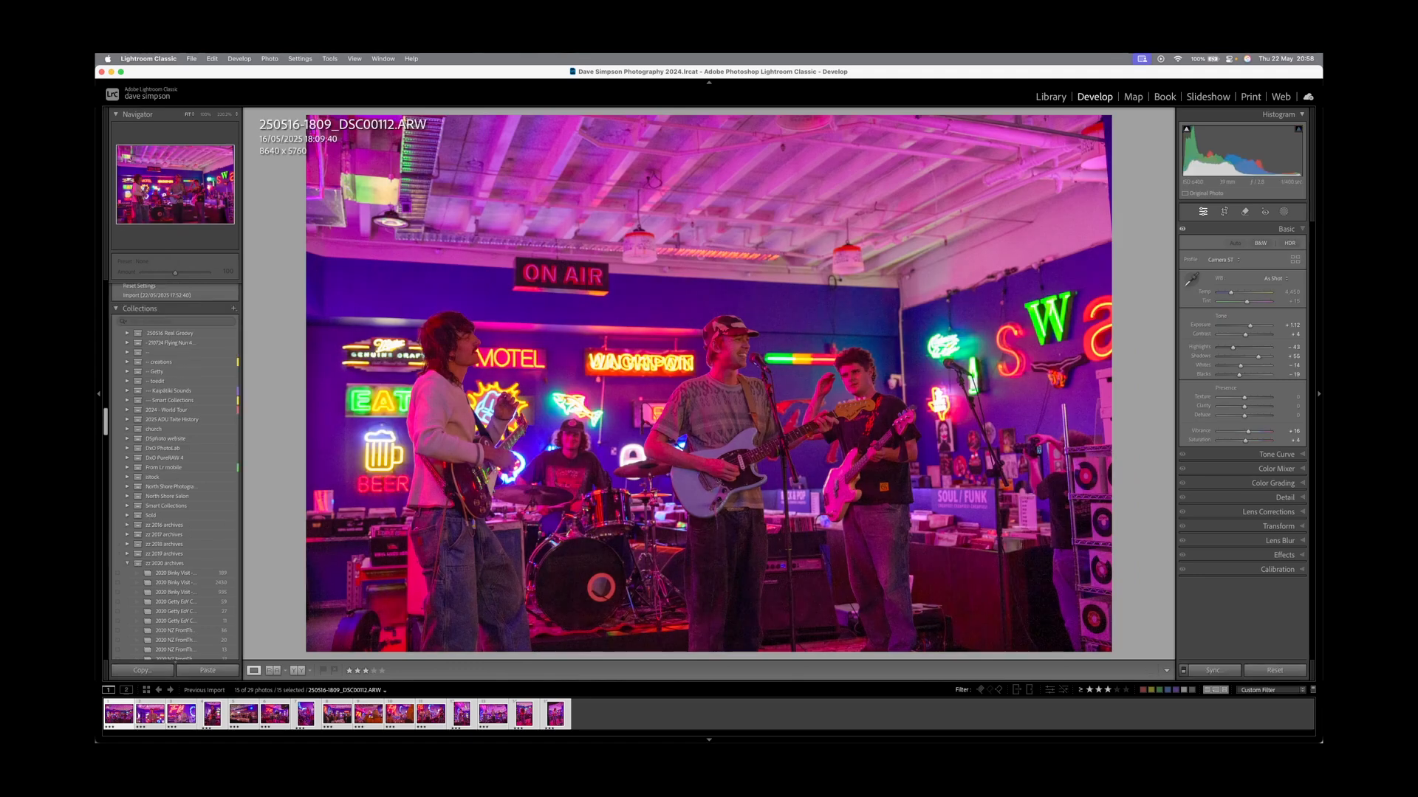
# Reset Develop settings on all 15 picks and apply the Adaptive Color profile.
pyautogui.press('super+shift+r')
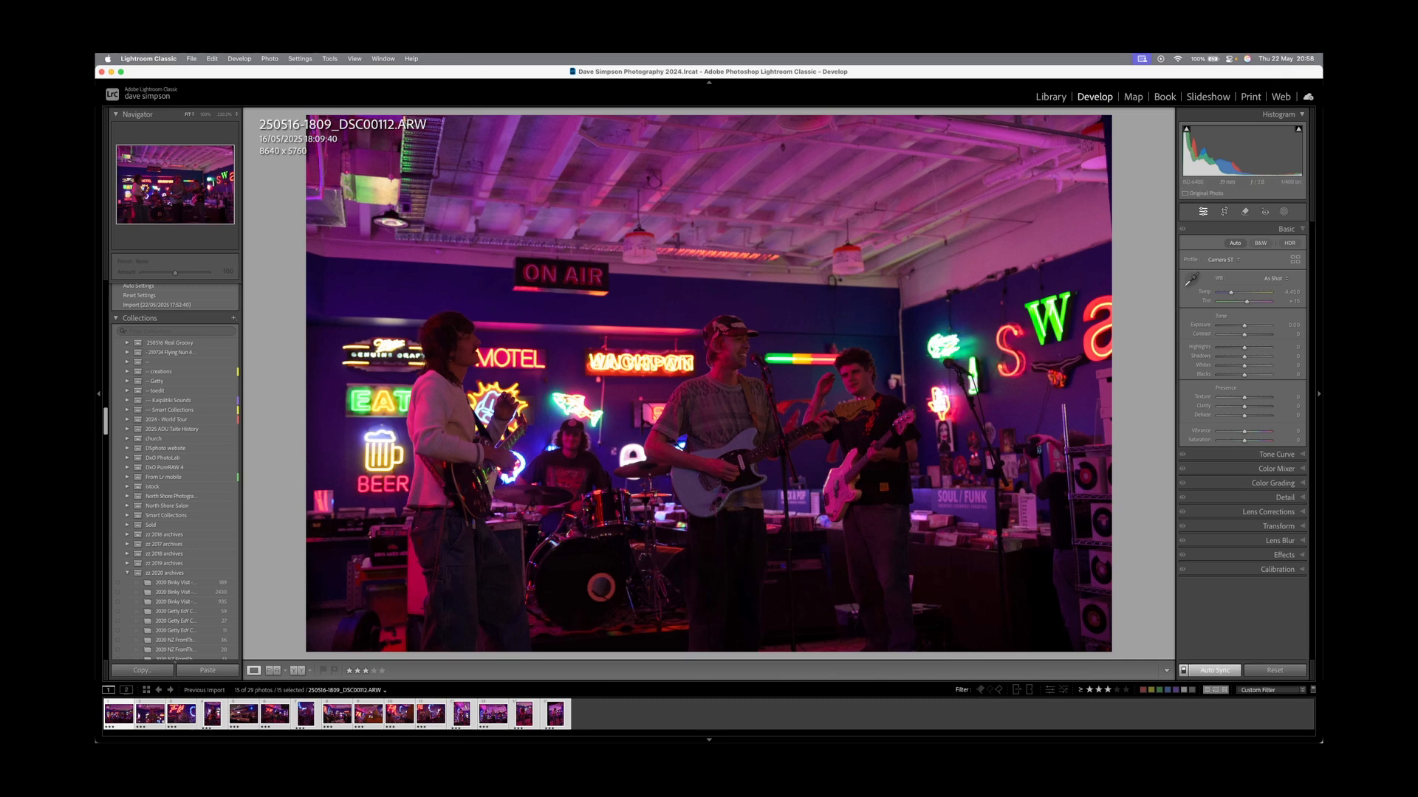
pyautogui.click(1224, 260)
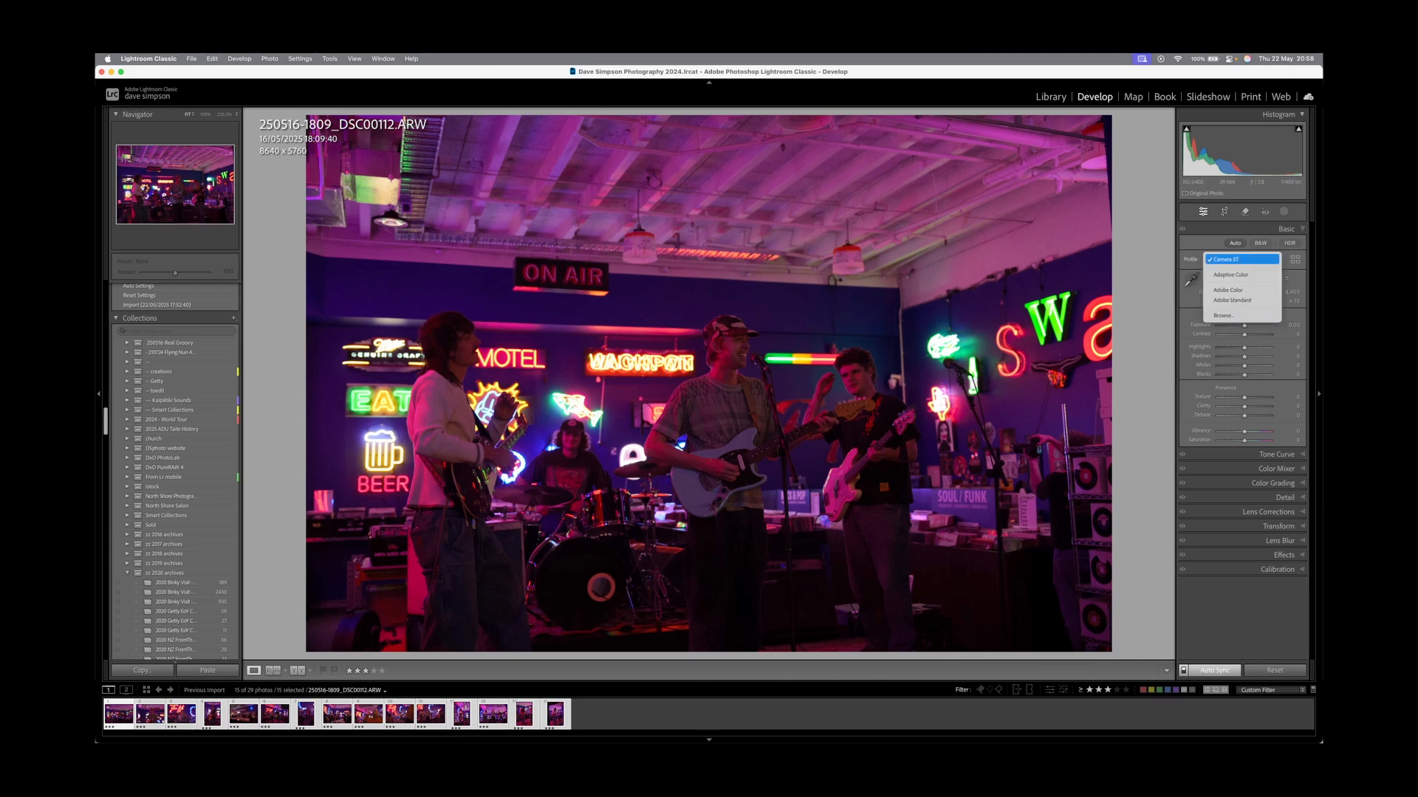
pyautogui.click(1240, 273)
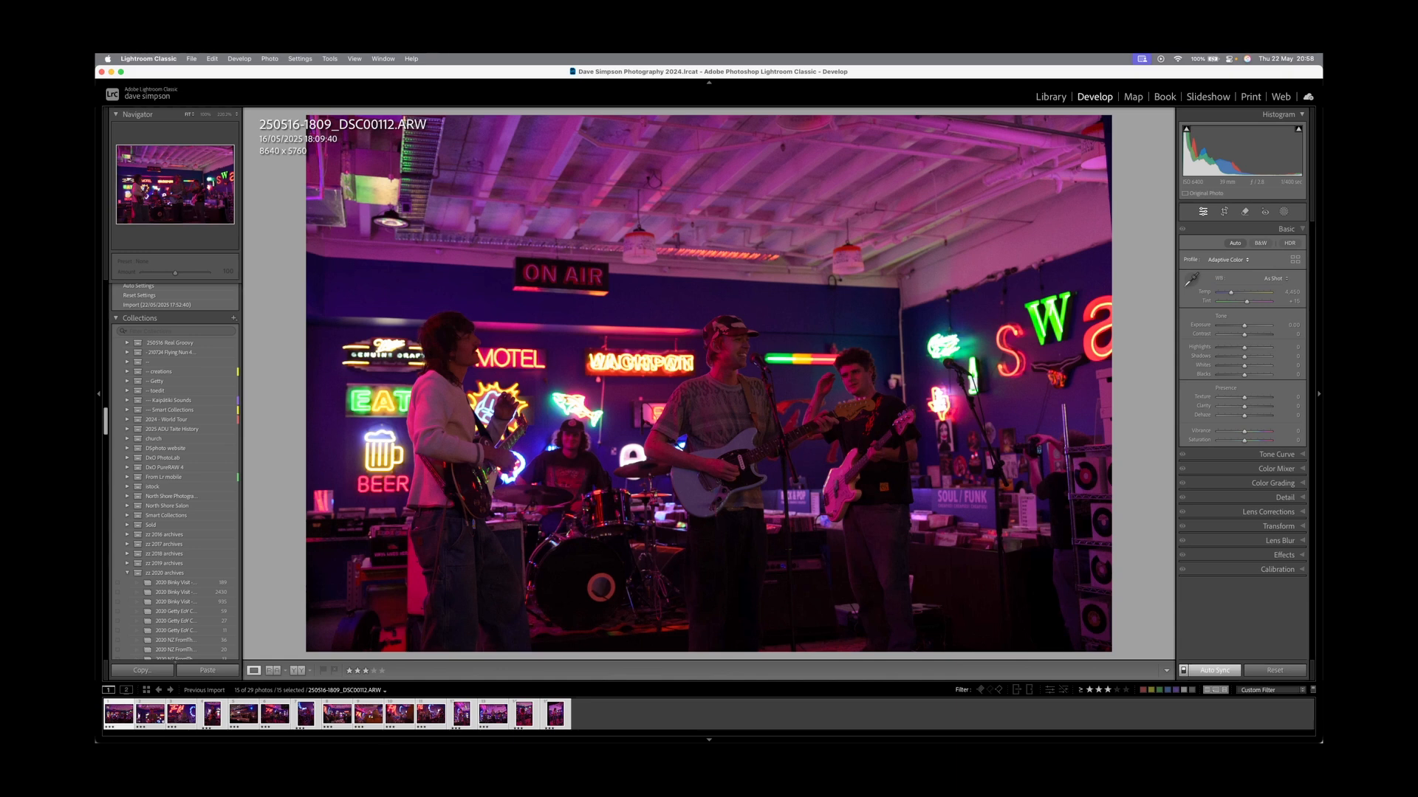
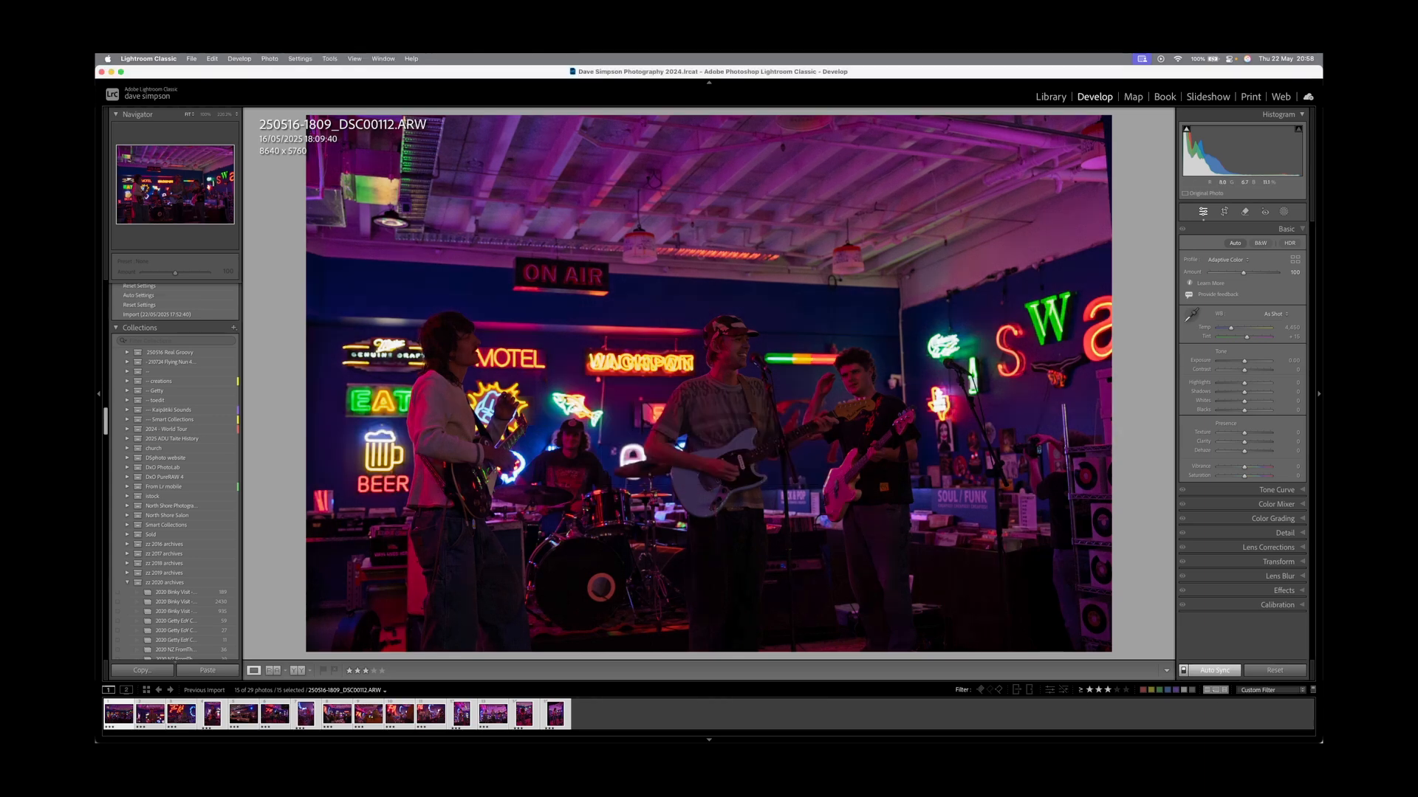
# With Auto Sync on, raise exposure on all 15 selected photos to +1.40.
pyautogui.moveTo(1244, 360); pyautogui.dragTo(1254, 360)
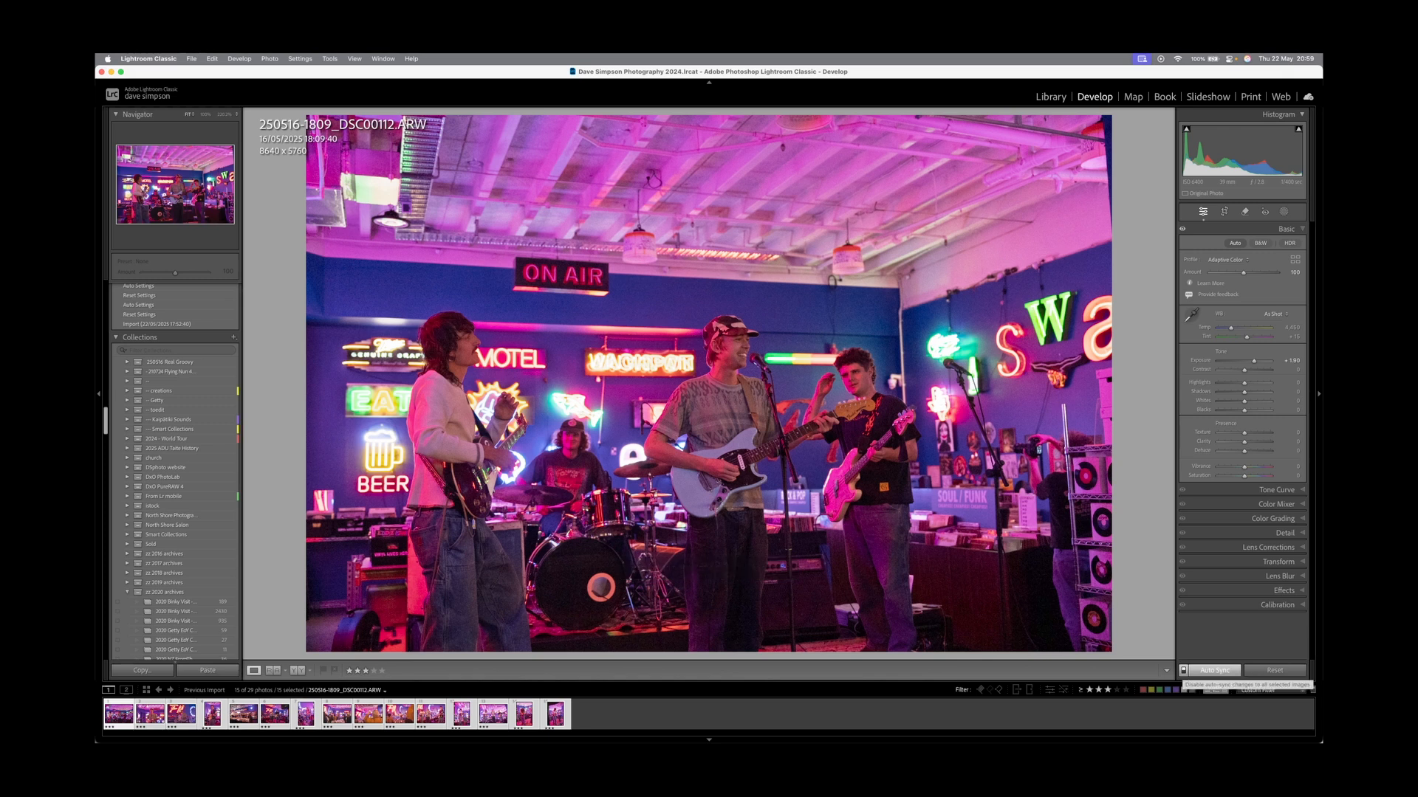
pyautogui.press('Right')
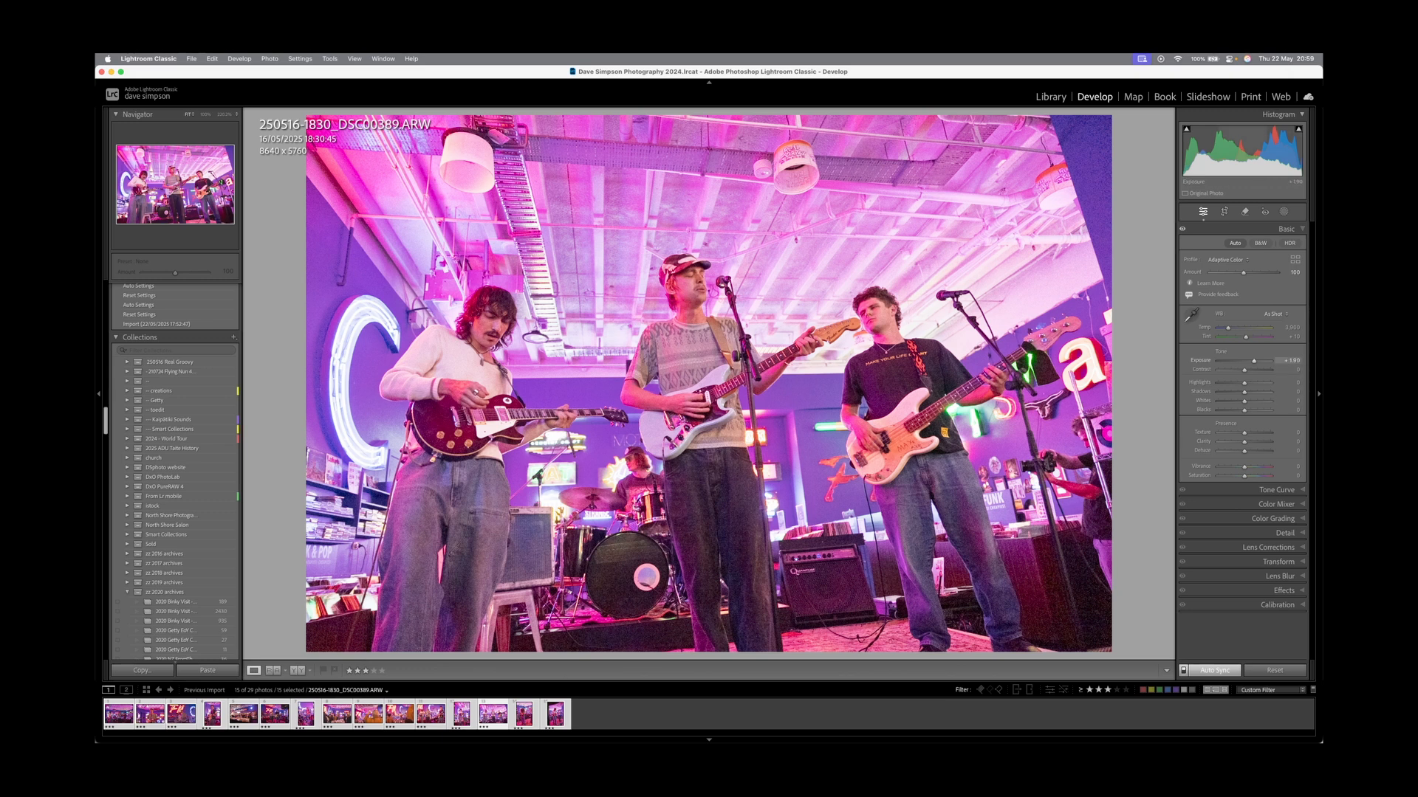
pyautogui.write('1.4')
pyautogui.press('Return')
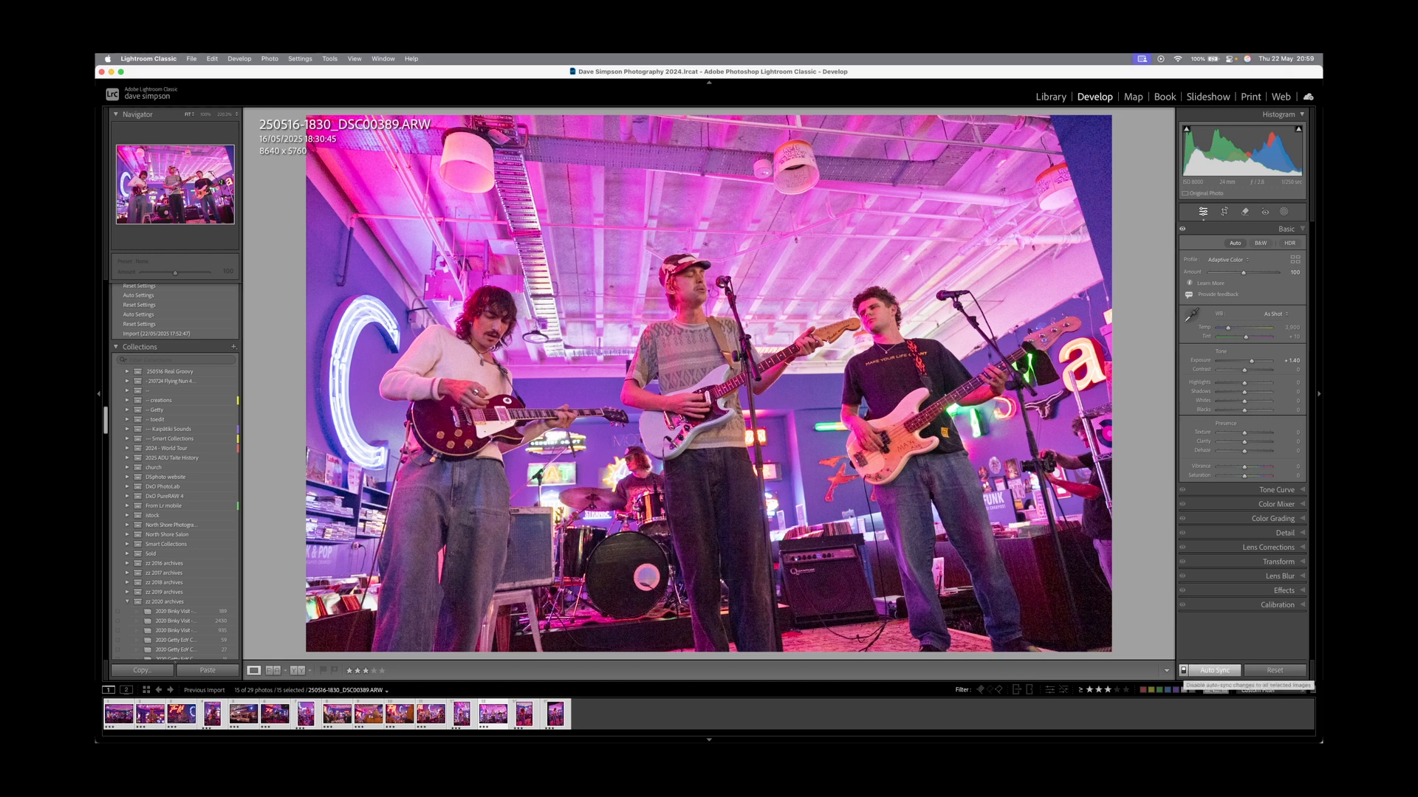
# Review the edited photos in the grid, return to Develop and turn Auto Sync off.
pyautogui.press('g')
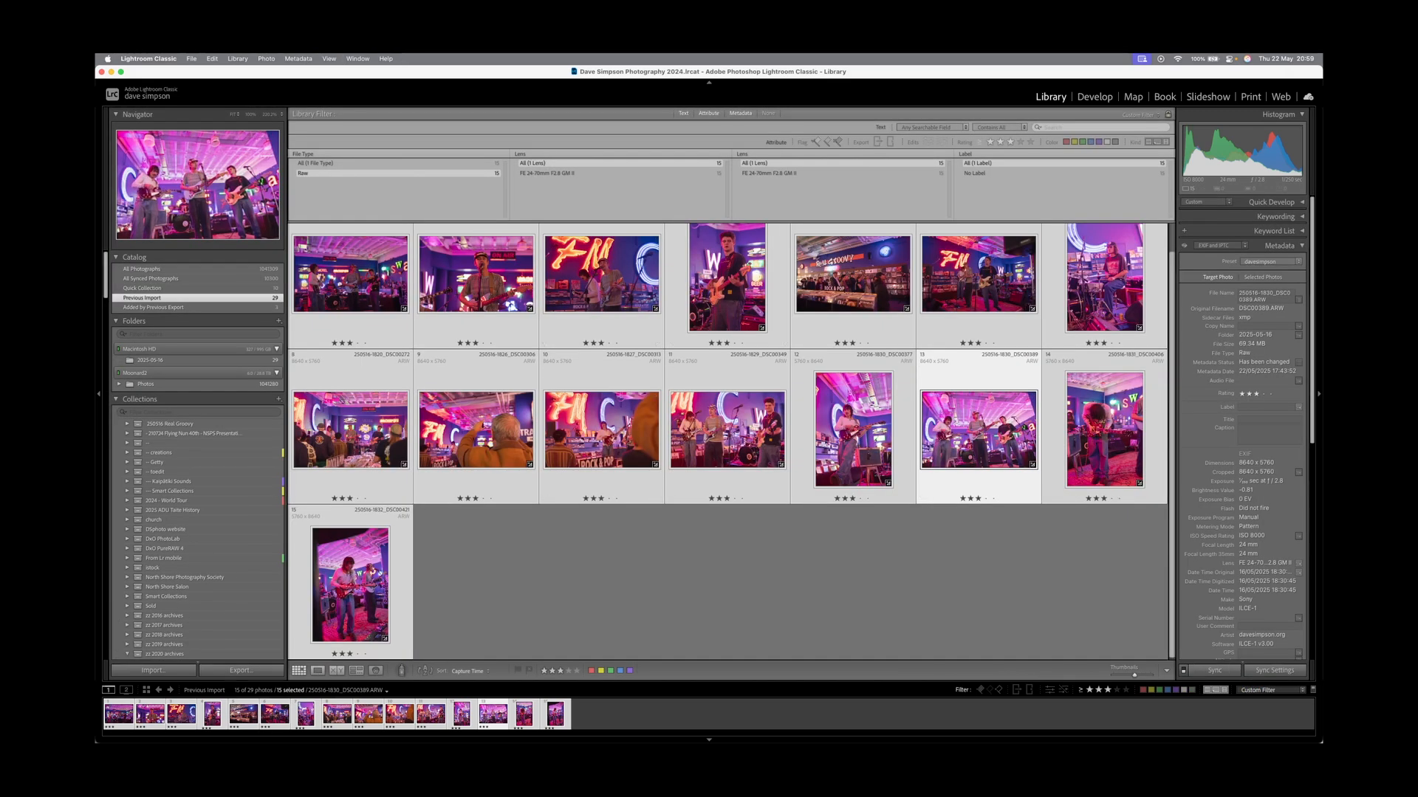
pyautogui.press('d')
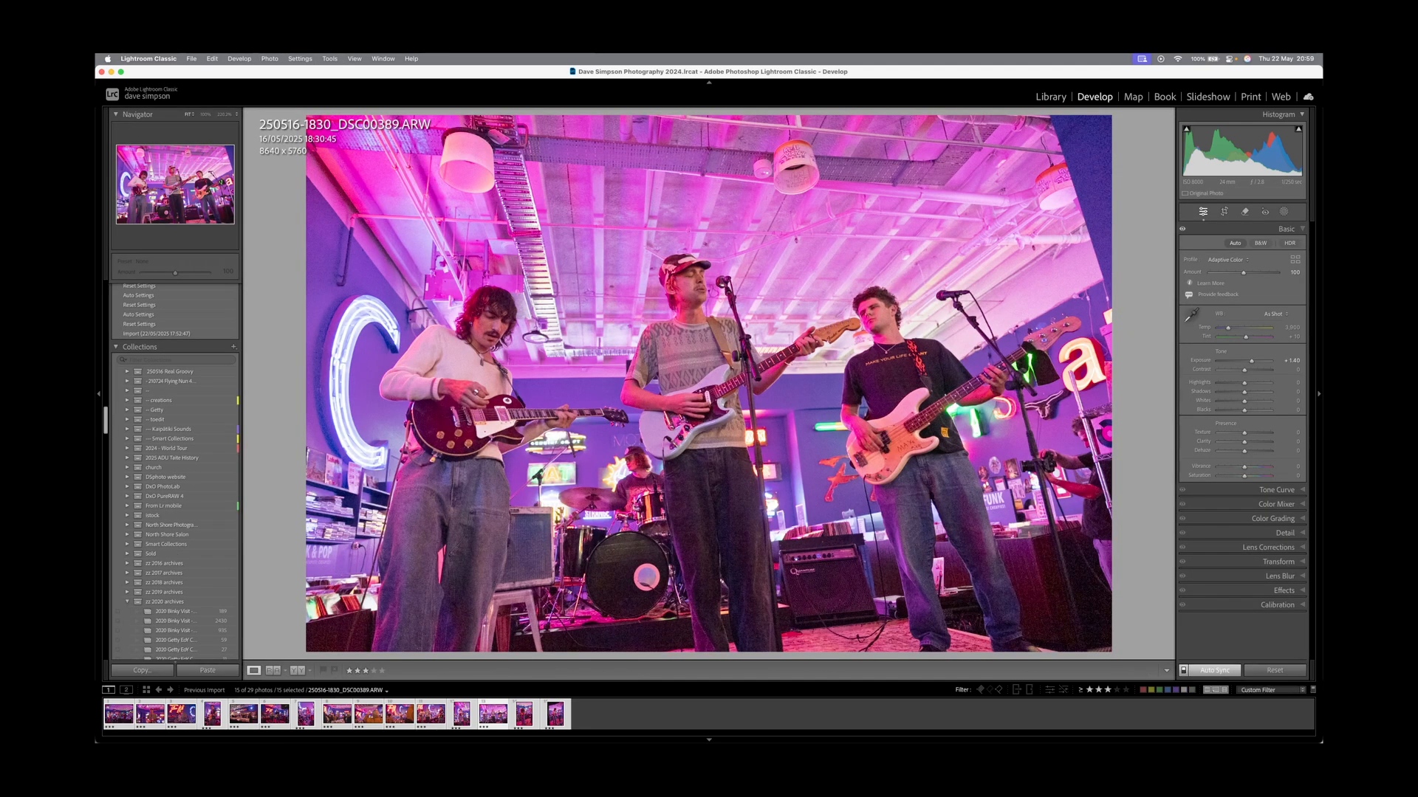
pyautogui.press('alt+shift+super+a')
# Crop DSC00421 from the top, lower its exposure to +1.05 and set blacks to −21.
pyautogui.click(565, 715)
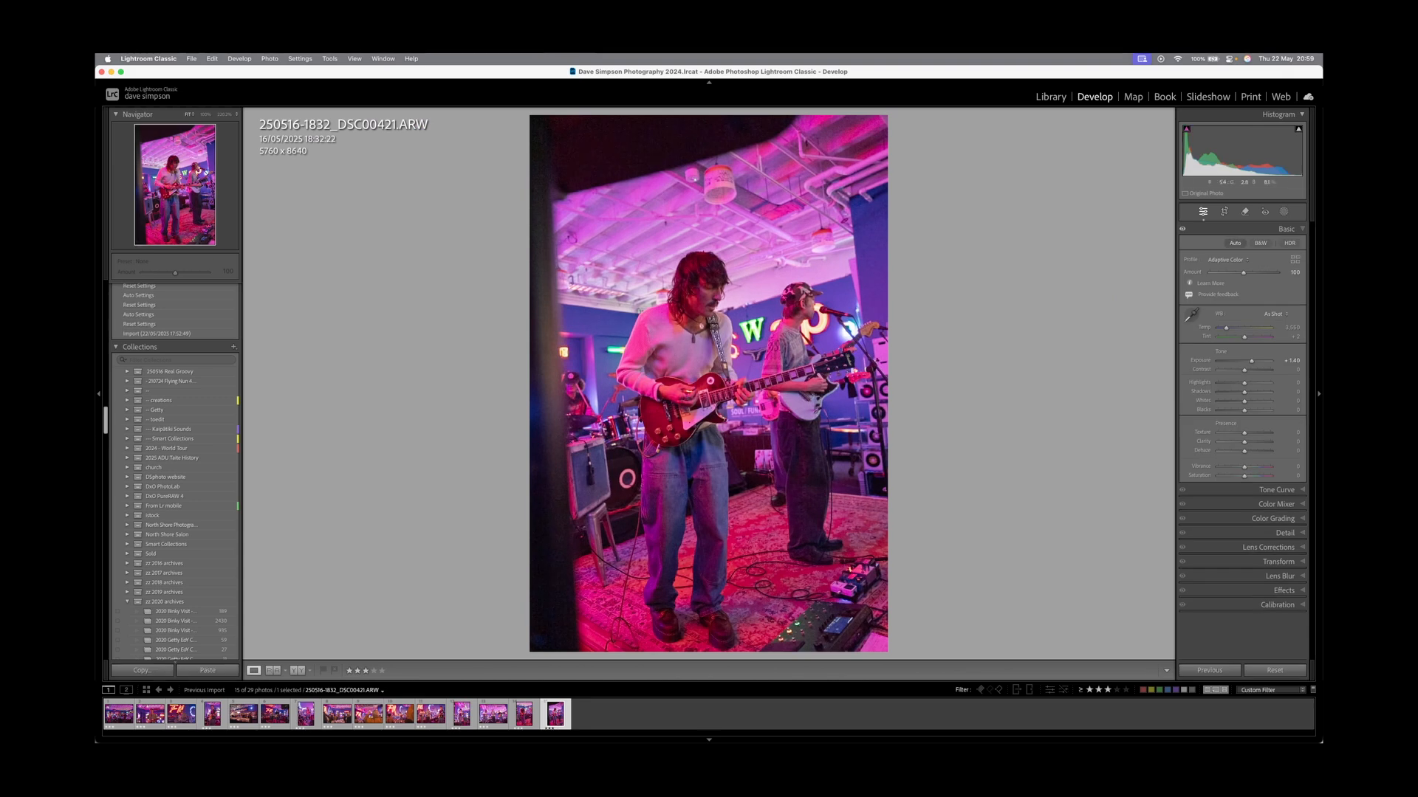
pyautogui.press('r')
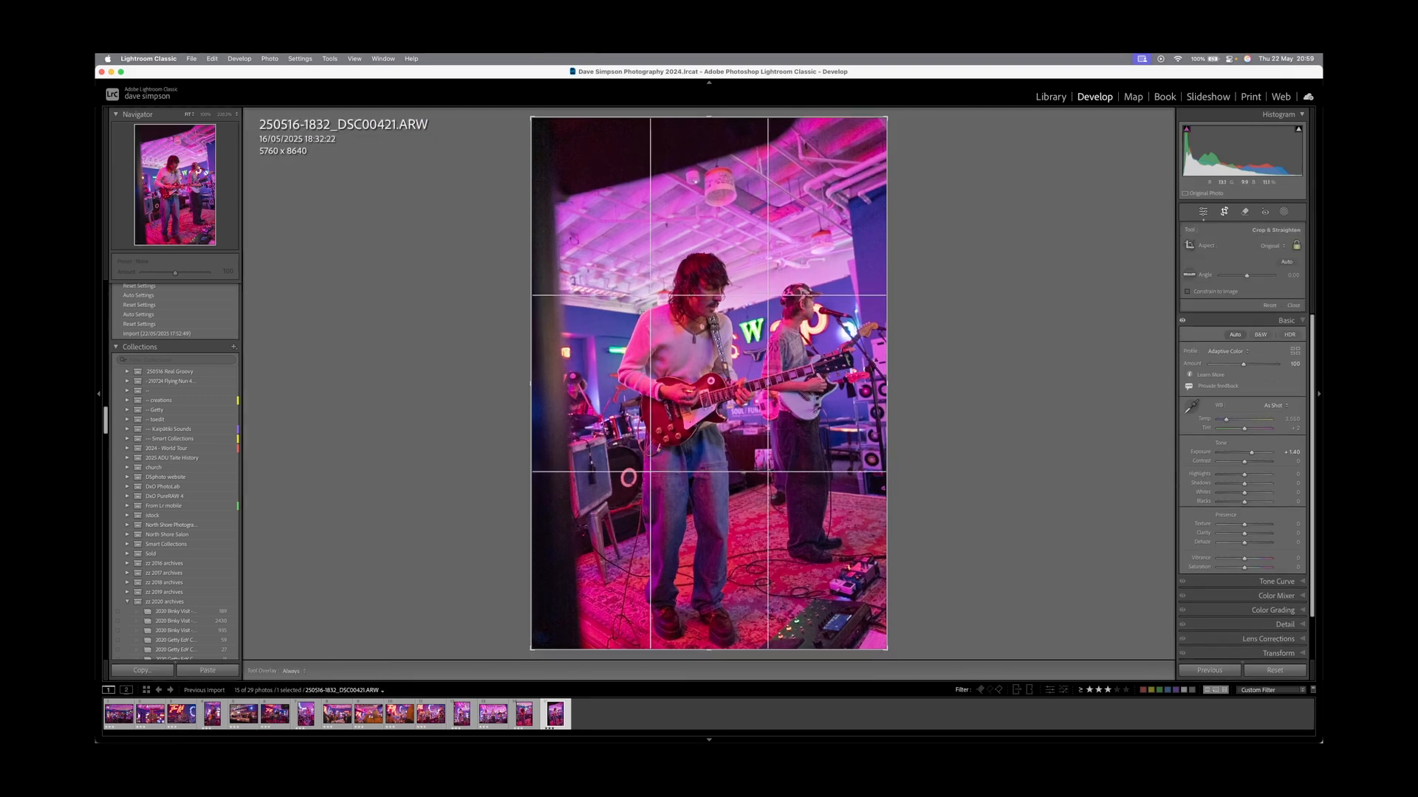
pyautogui.moveTo(709, 117); pyautogui.dragTo(709, 133)
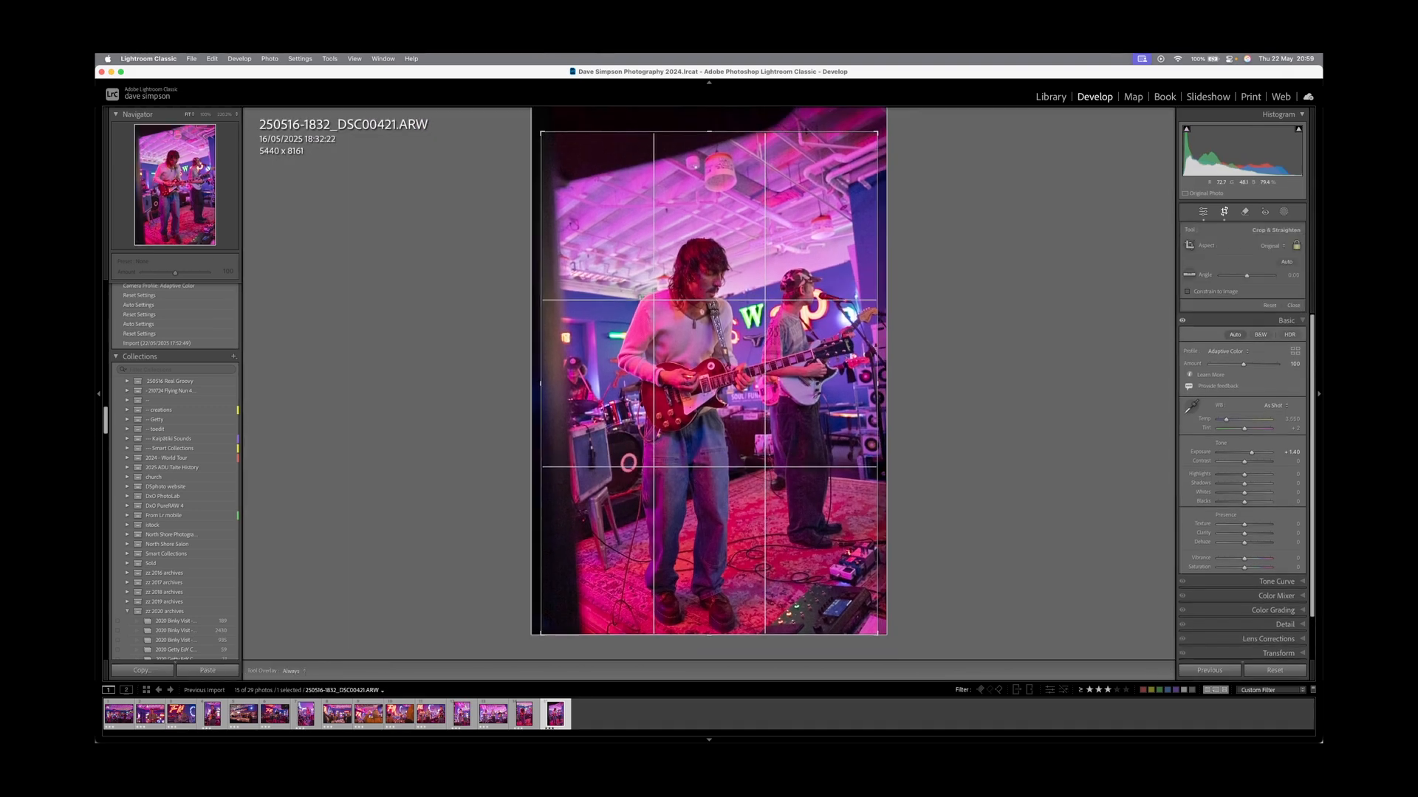
pyautogui.moveTo(712, 184); pyautogui.dragTo(702, 184)
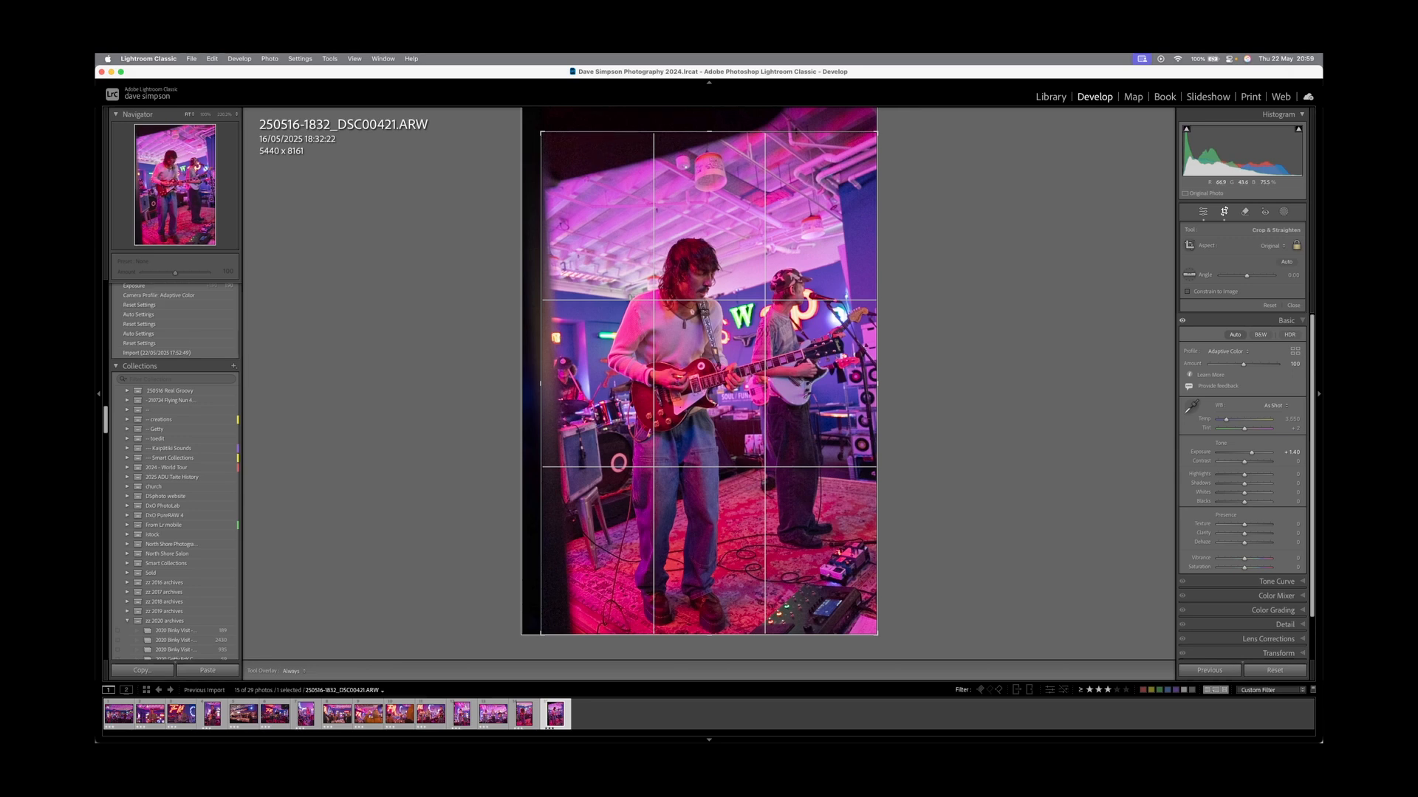
pyautogui.moveTo(702, 185); pyautogui.dragTo(709, 185)
pyautogui.press('Return')
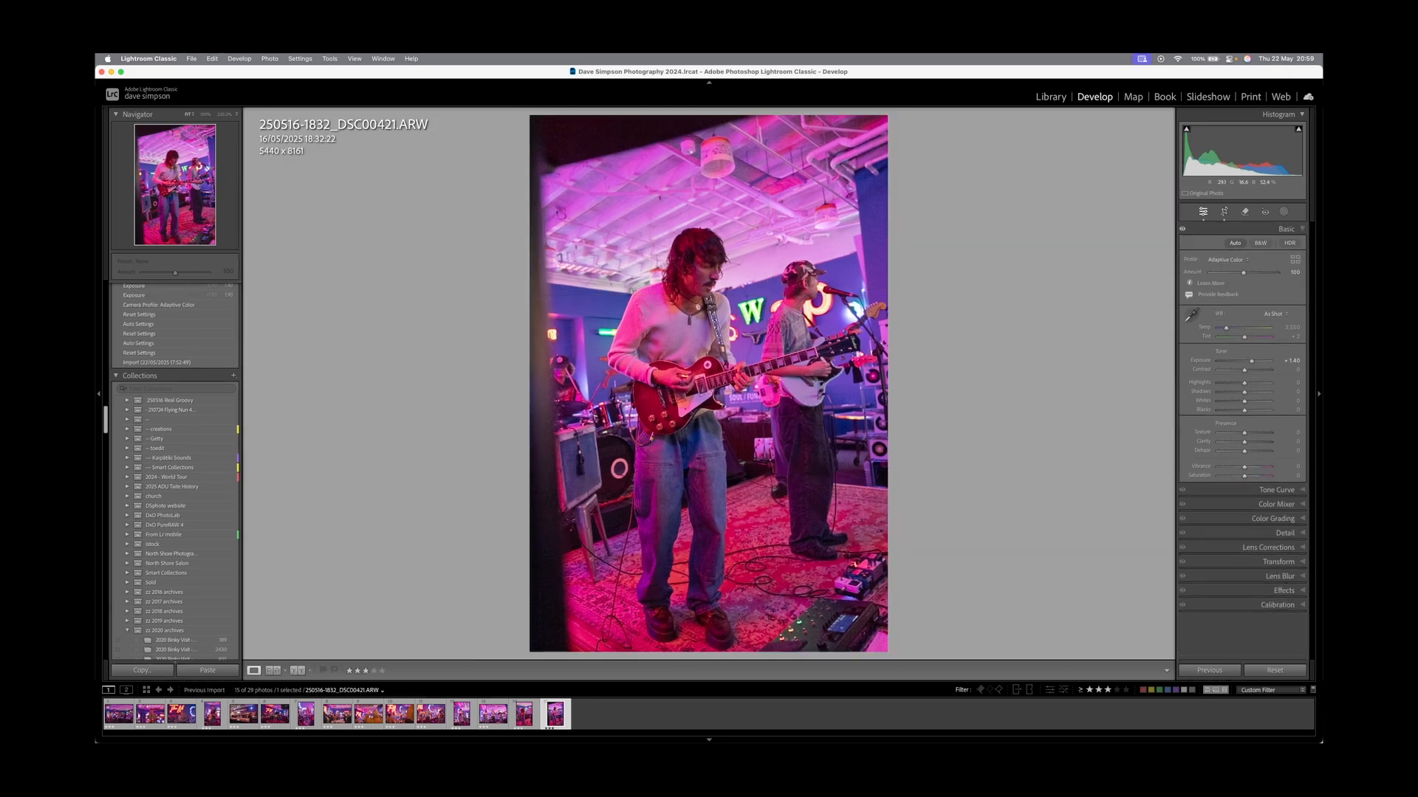
pyautogui.moveTo(1251, 361); pyautogui.dragTo(1256, 392)
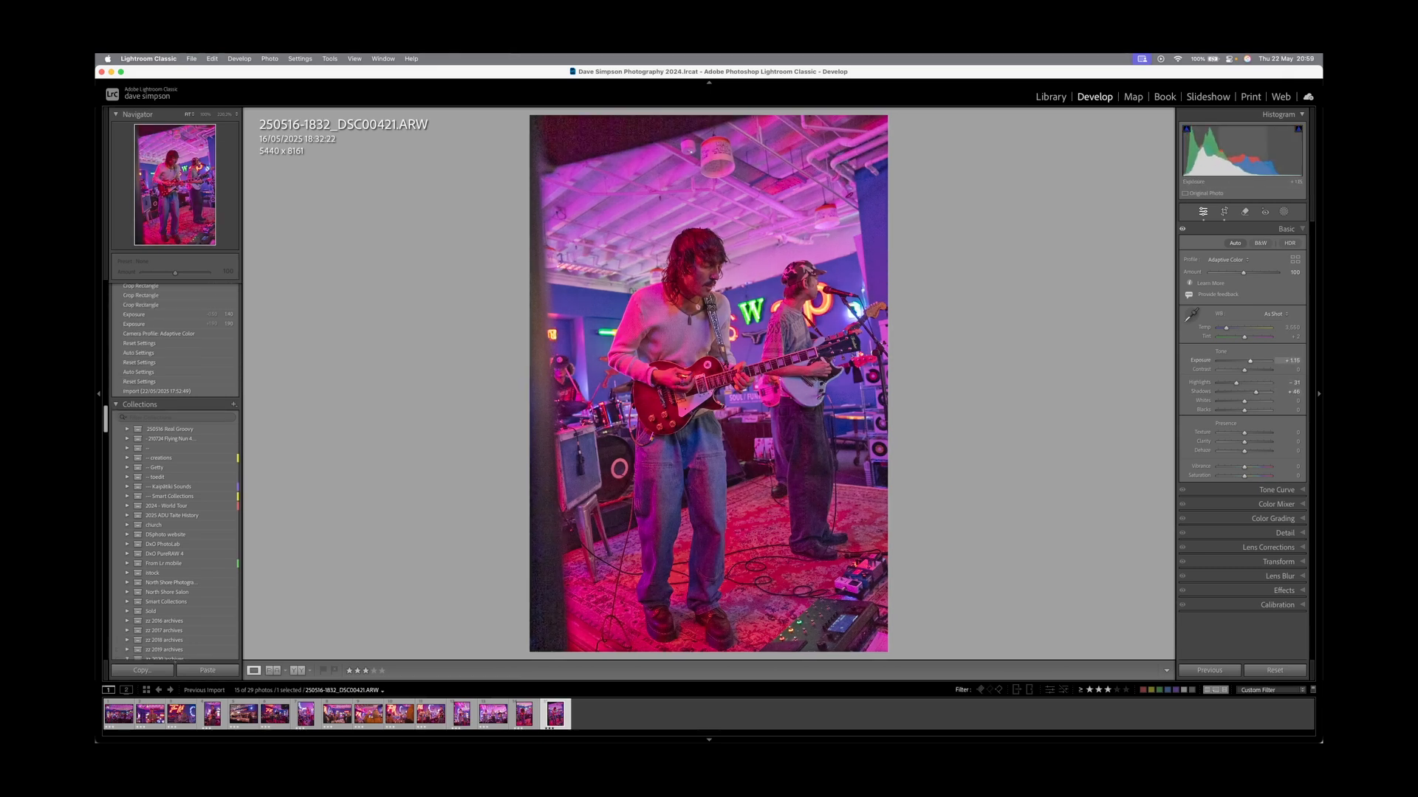
pyautogui.moveTo(1244, 410); pyautogui.dragTo(1238, 409)
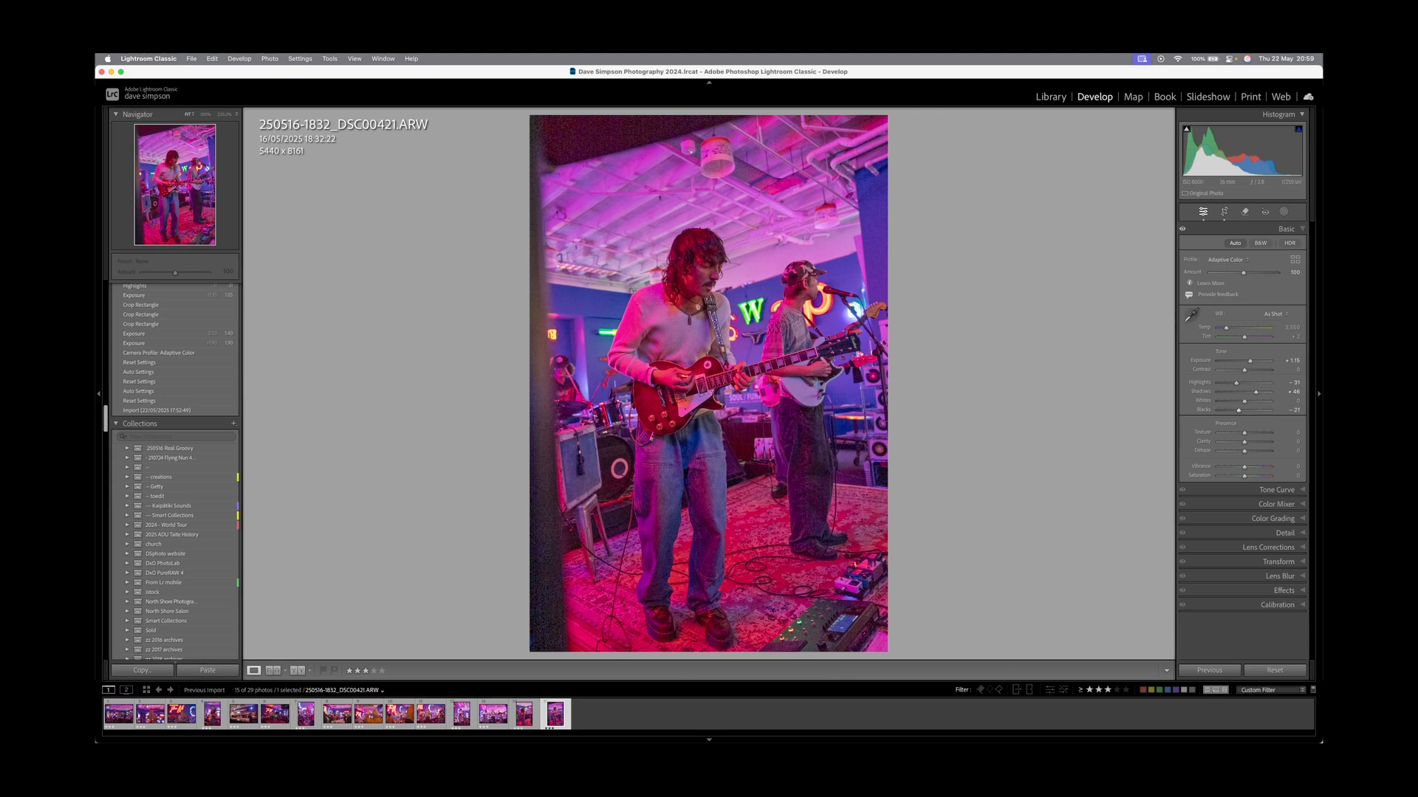
# Crop DSC00406 from the top and rebalance its highlights and shadows, then set DSC00389 exposure to +1.35.
pyautogui.press('Left')
pyautogui.press('r')
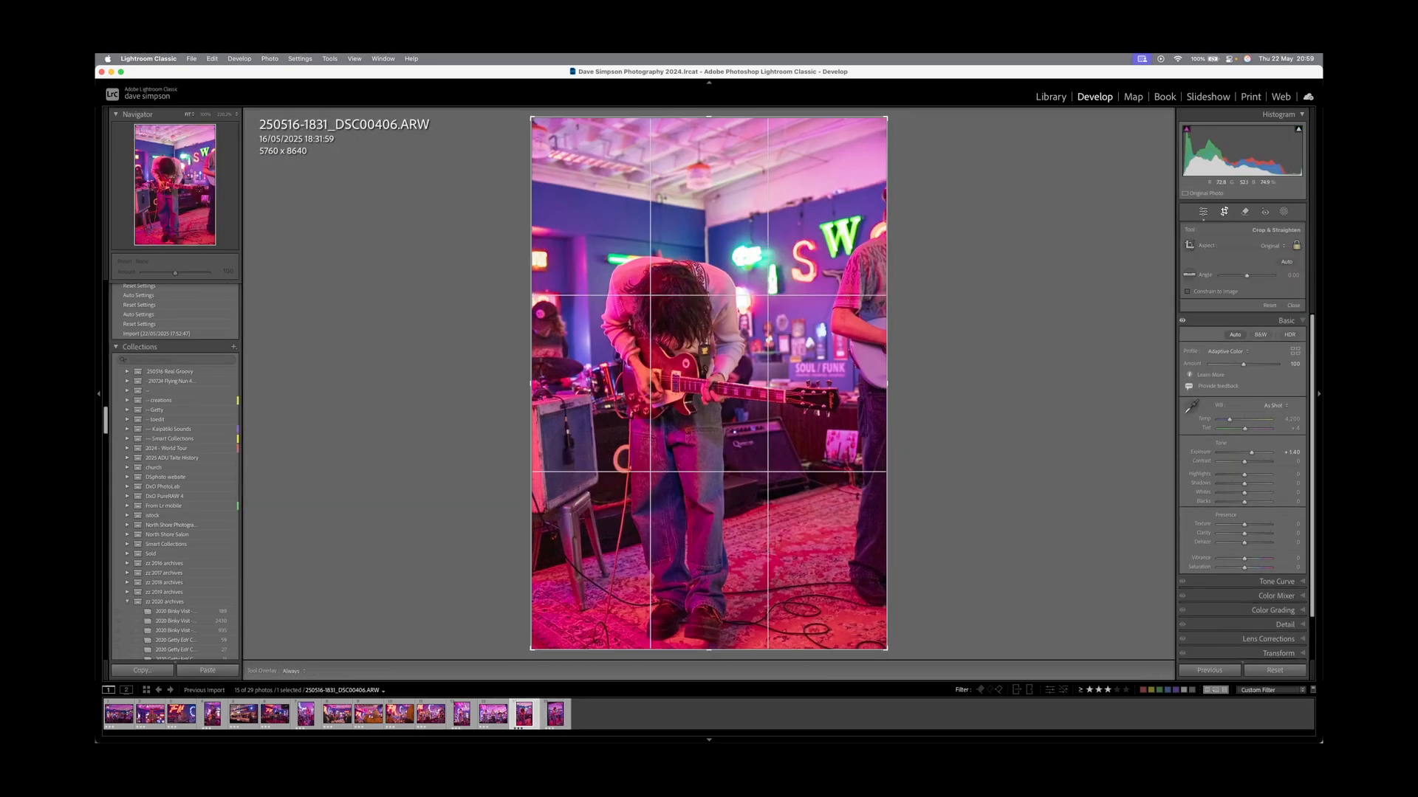
pyautogui.moveTo(708, 117); pyautogui.dragTo(704, 177)
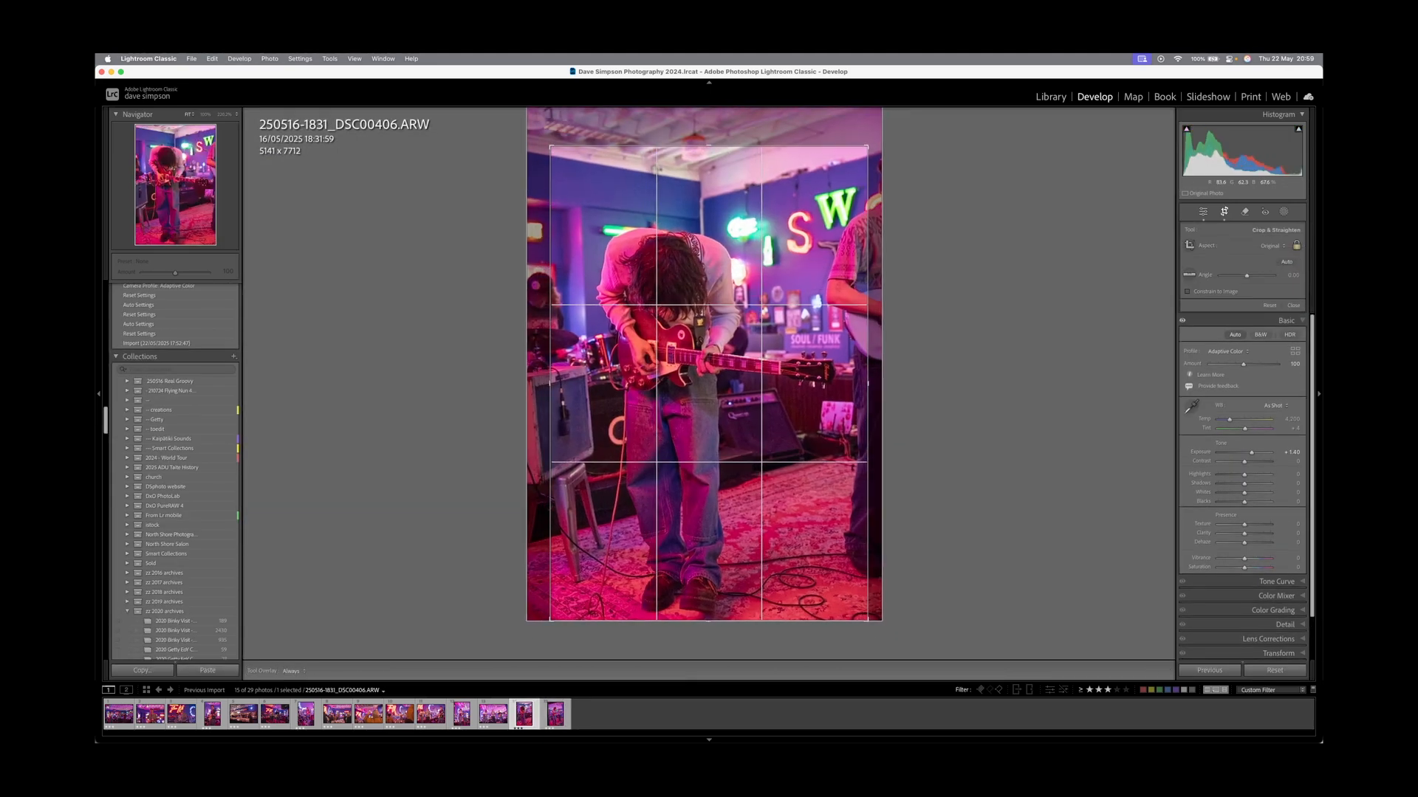
pyautogui.press('Return')
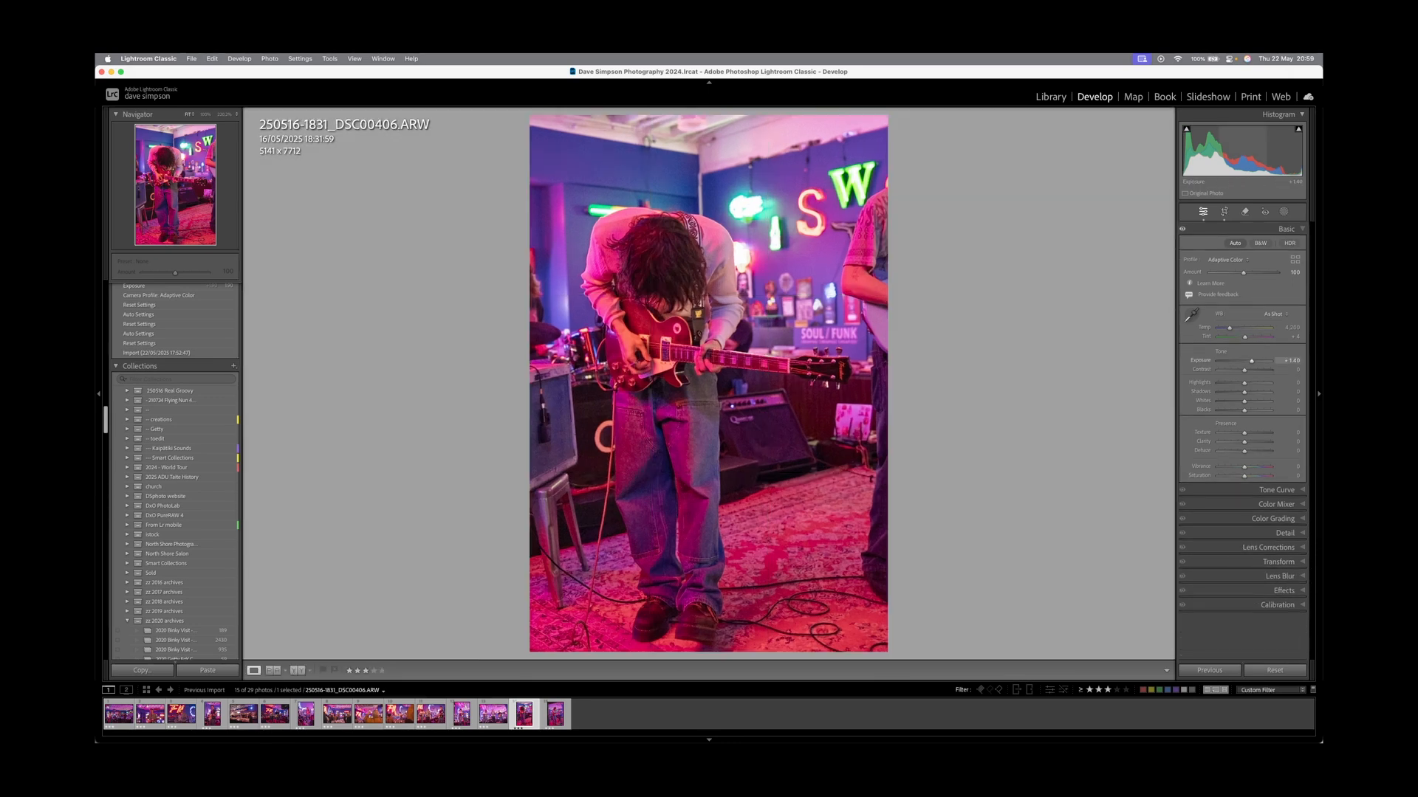
pyautogui.moveTo(1244, 384); pyautogui.dragTo(1234, 409)
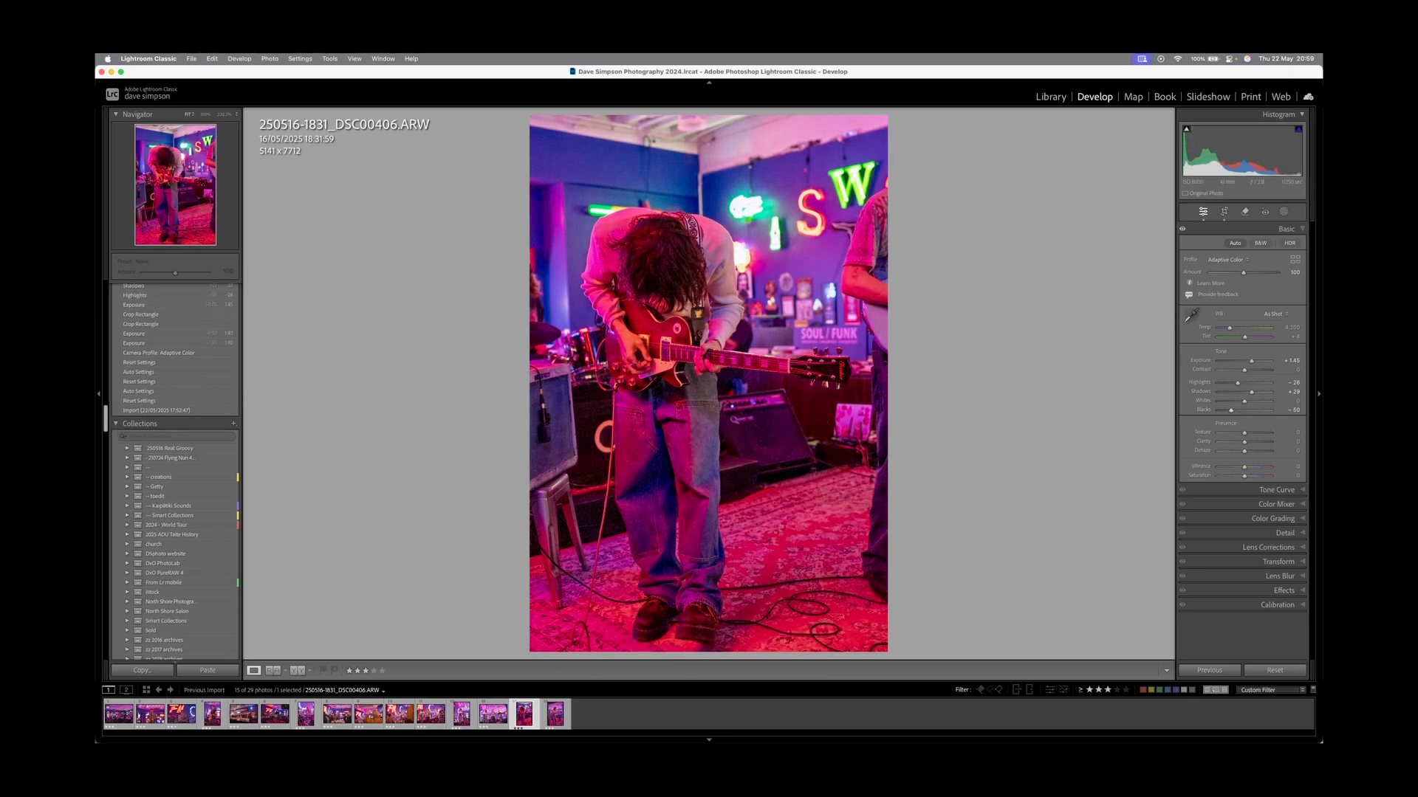
pyautogui.press('Left')
pyautogui.moveTo(1251, 361); pyautogui.dragTo(1232, 410)
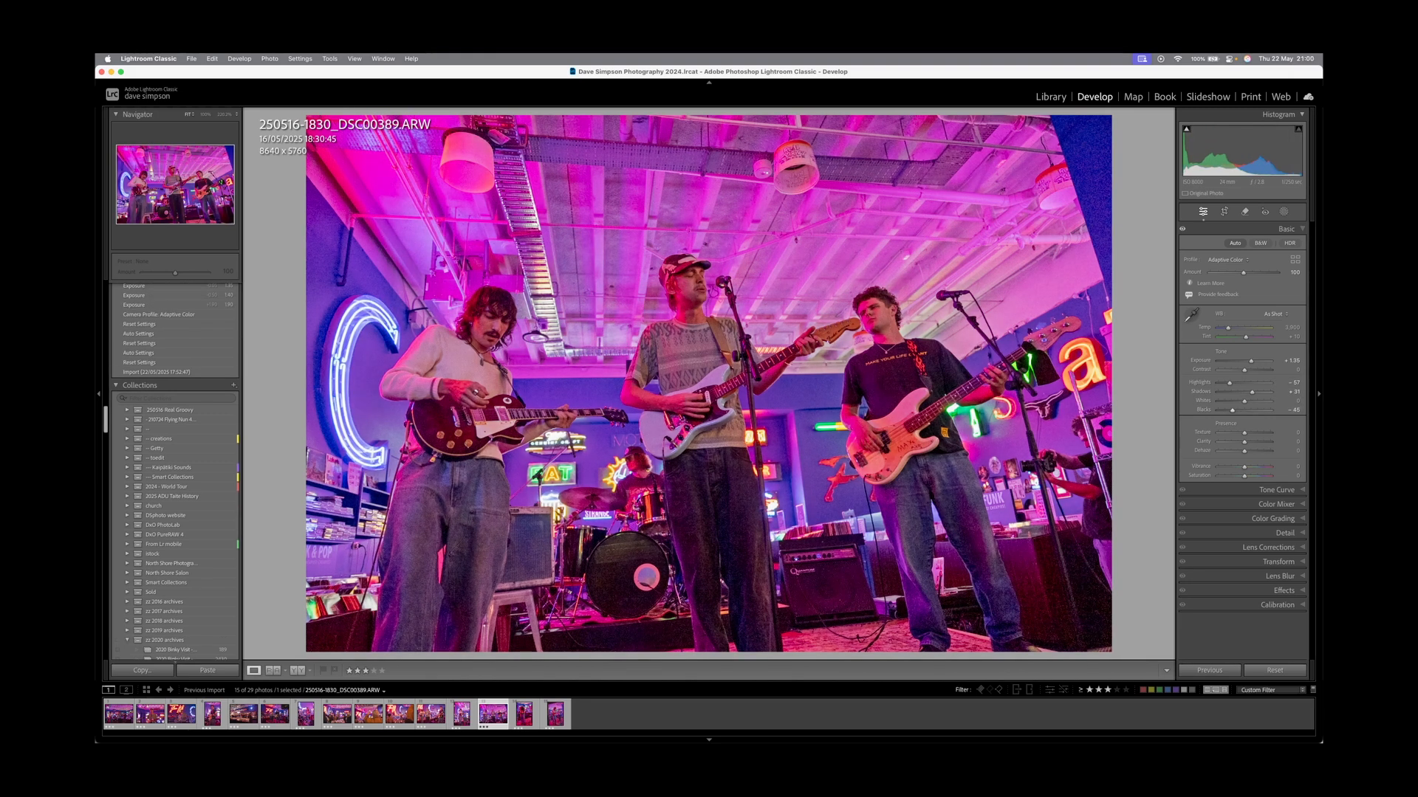
# Compare before/after, then tighten the standing guitarist portrait DSC00377's crop from the top.
pyautogui.press('\\')
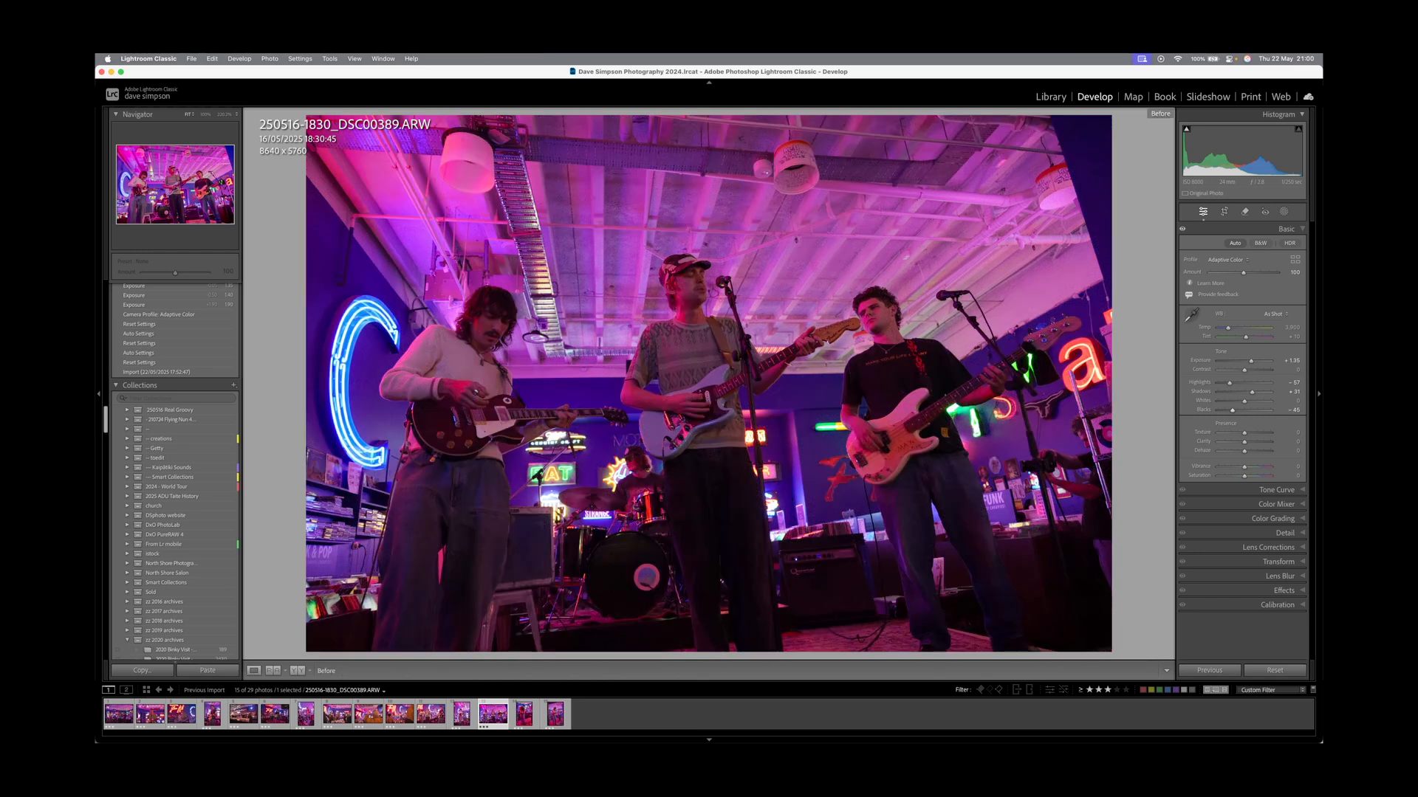
pyautogui.press('\\')
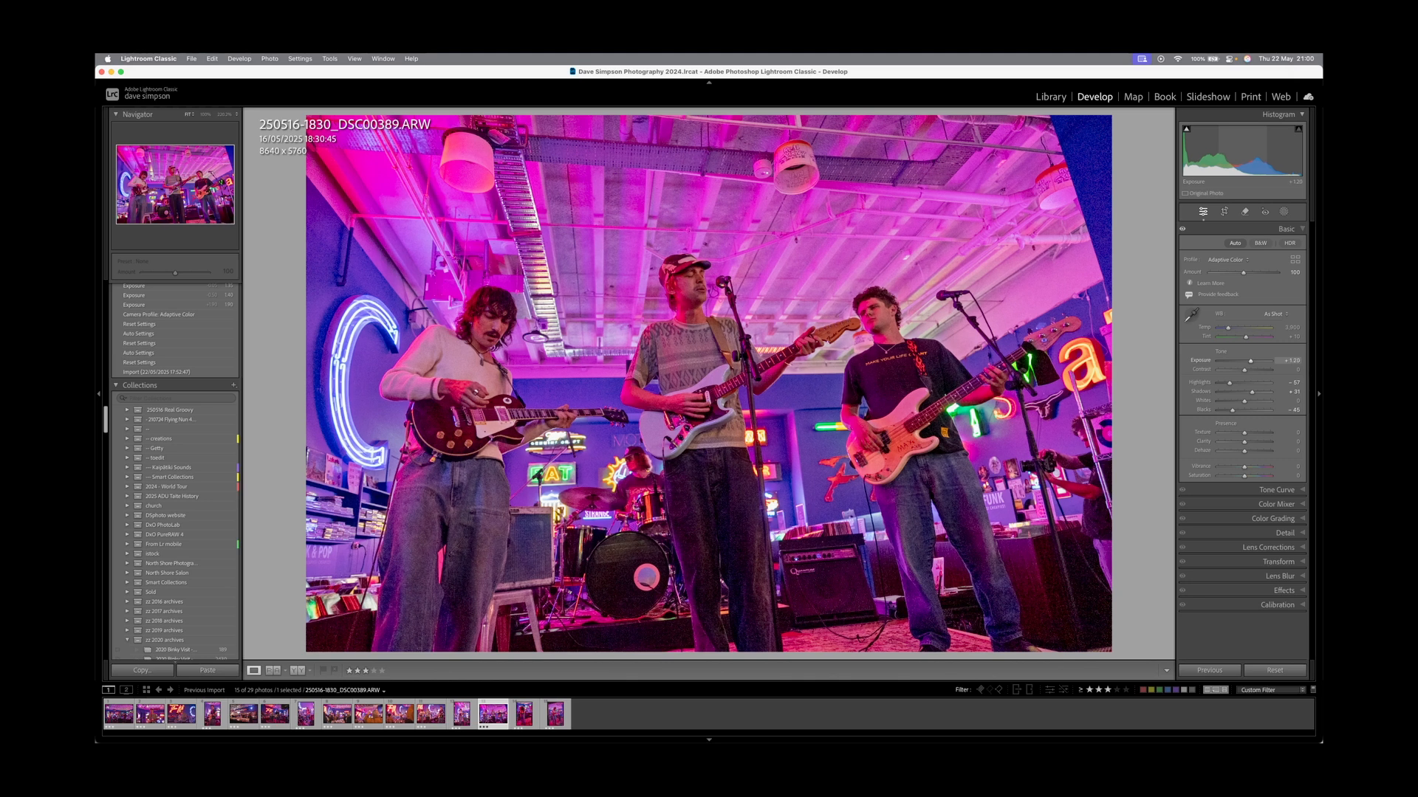
pyautogui.press('Left')
pyautogui.press('r')
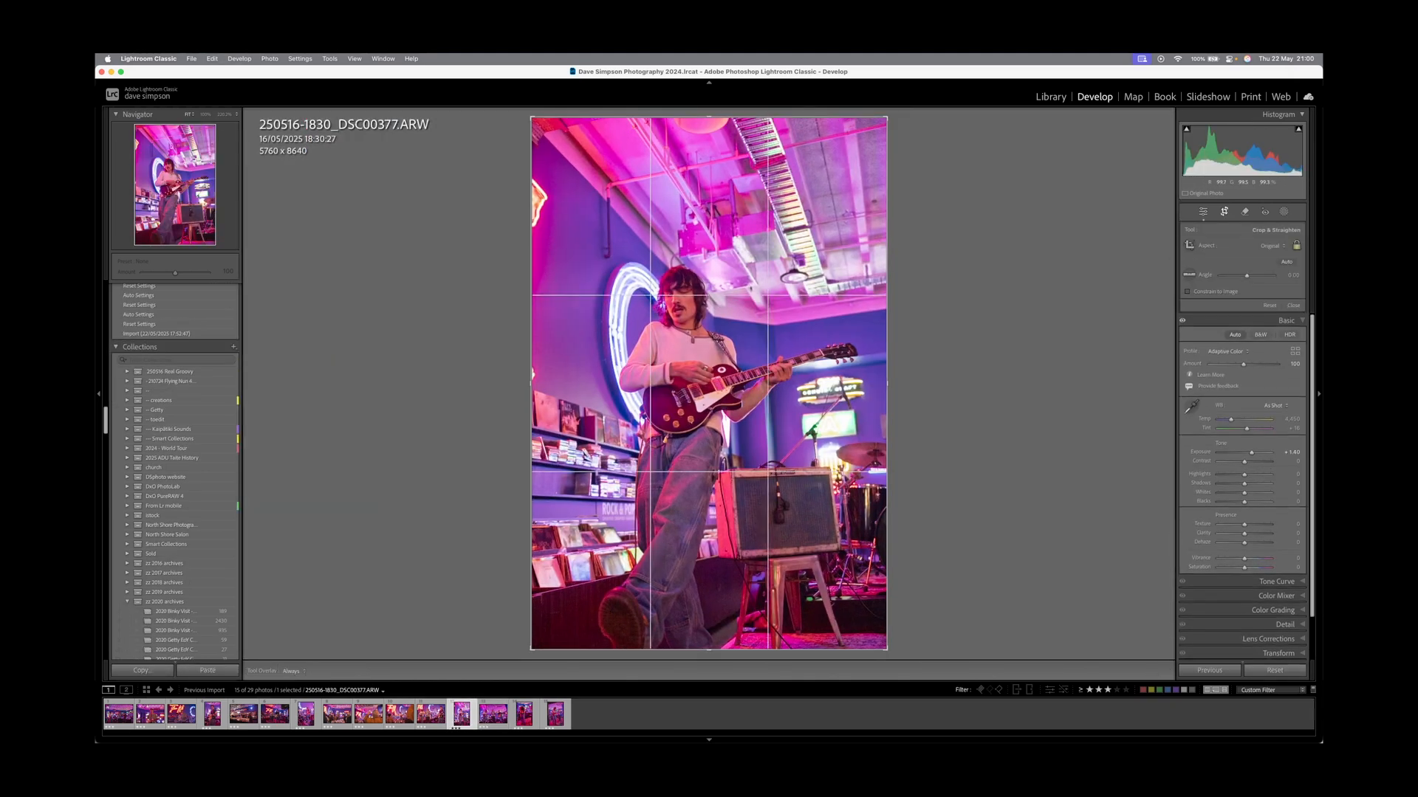
pyautogui.moveTo(708, 117); pyautogui.dragTo(708, 148)
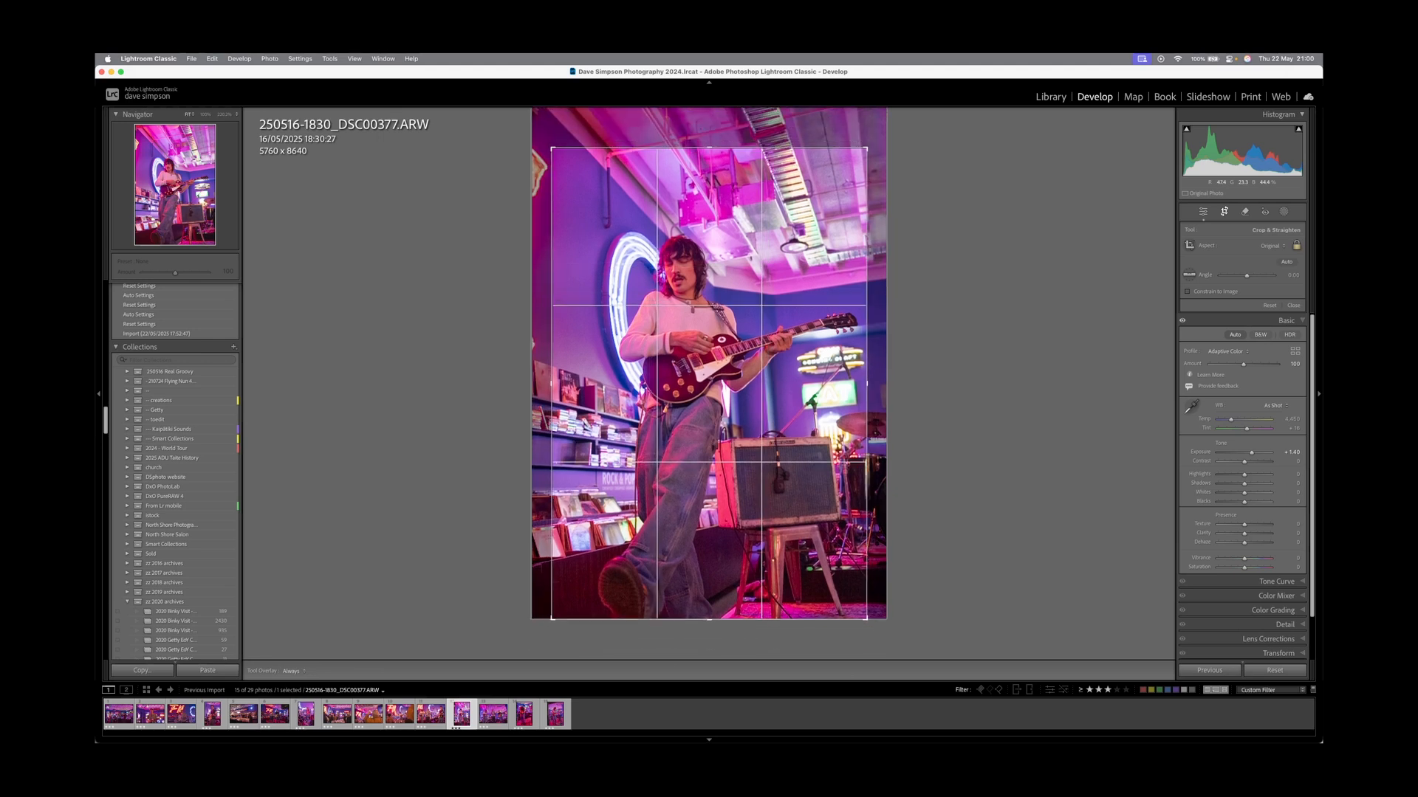
pyautogui.moveTo(709, 244); pyautogui.dragTo(707, 244)
pyautogui.press('r')
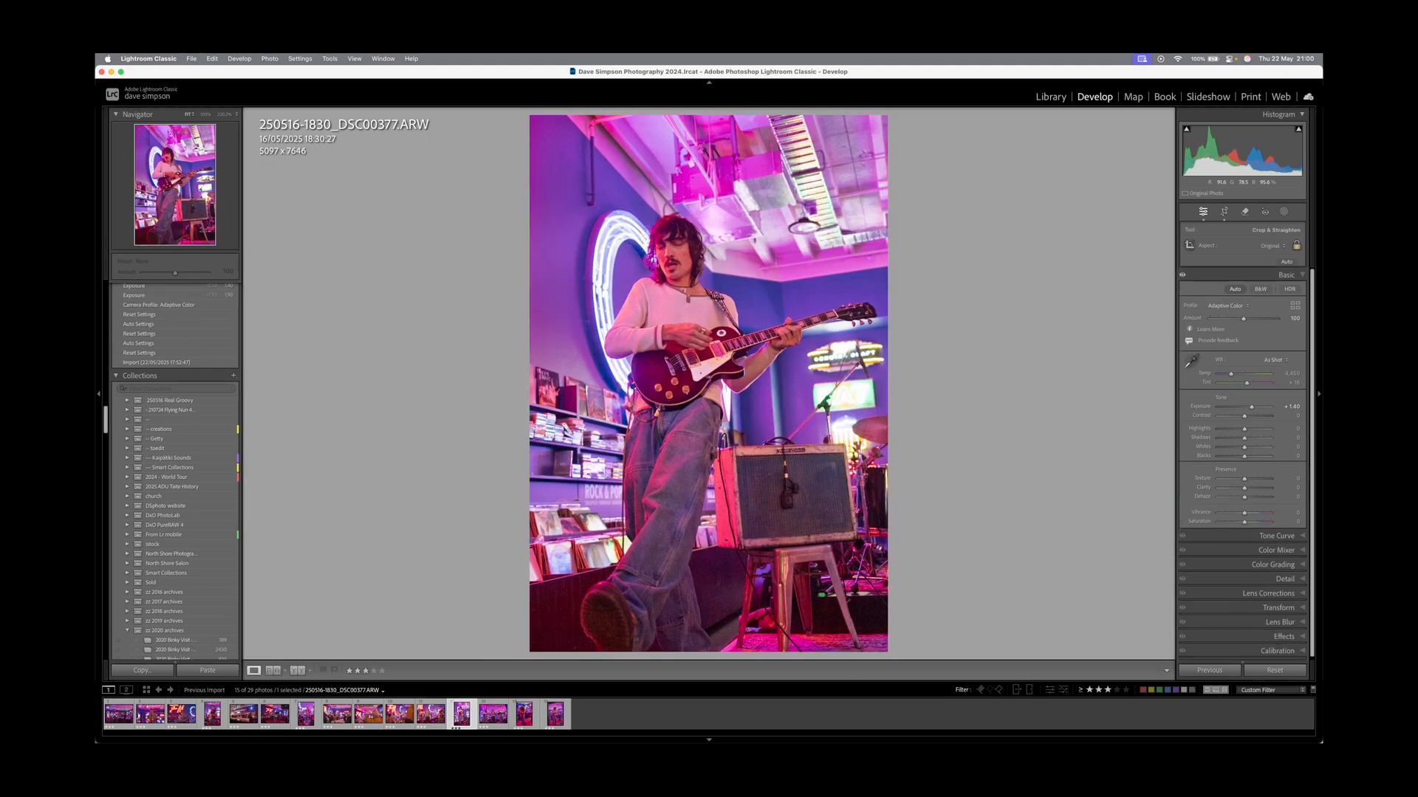
pyautogui.press('r')
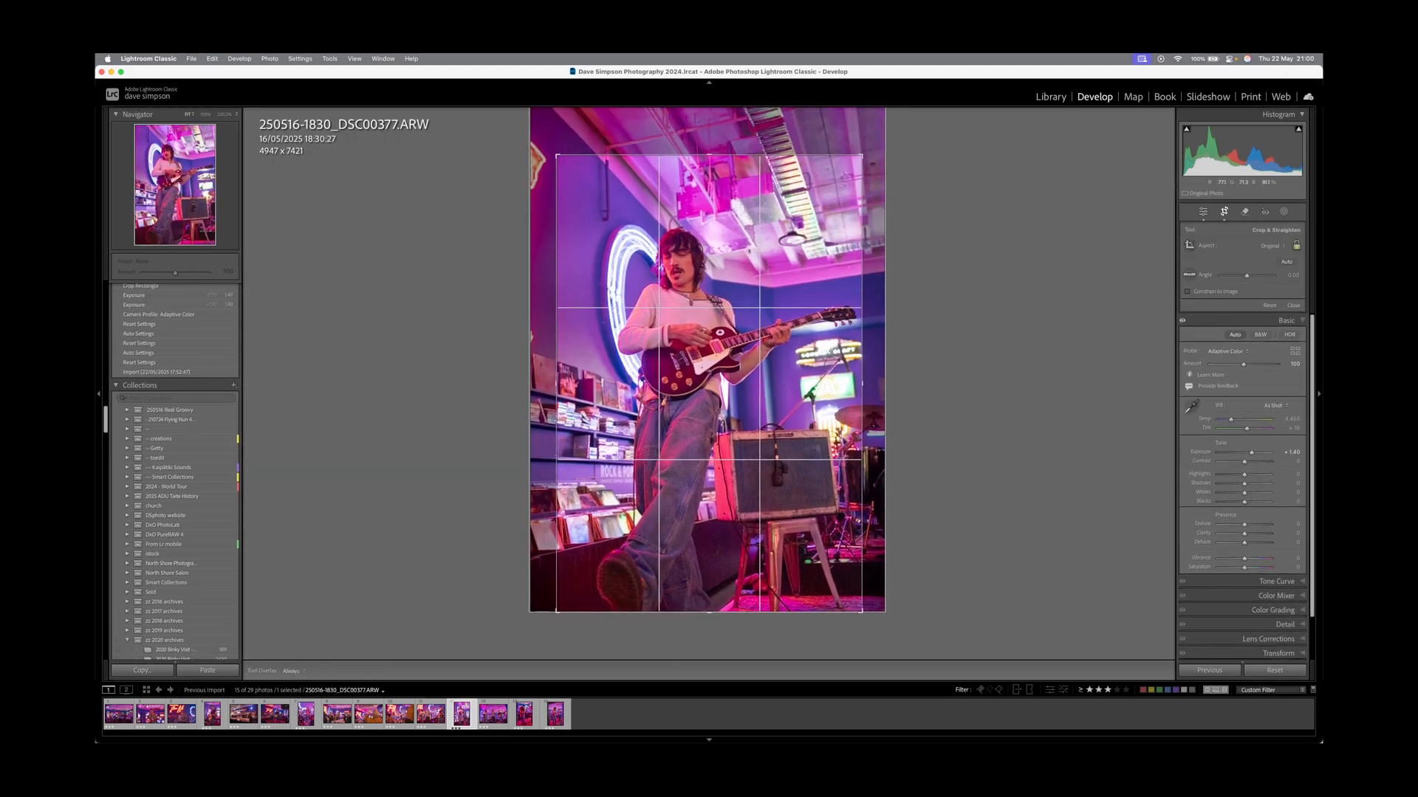
pyautogui.press('r')
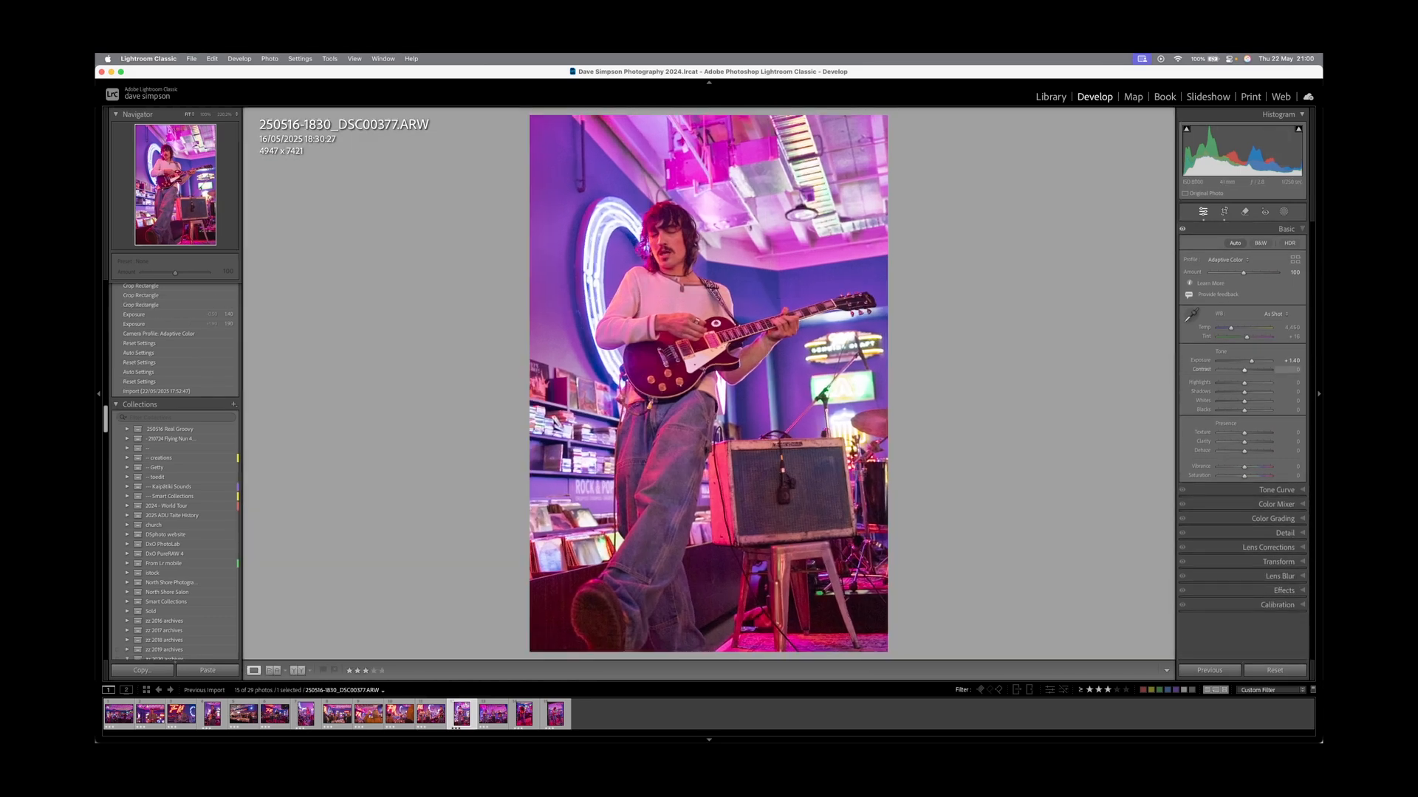
# Set DSC00377 contrast to +29 and blacks and highlights to −15, checking the face at 100%.
pyautogui.write('29')
pyautogui.press('Return')
pyautogui.moveTo(1251, 370); pyautogui.dragTo(1250, 370)
pyautogui.moveTo(1244, 410); pyautogui.dragTo(1240, 383)
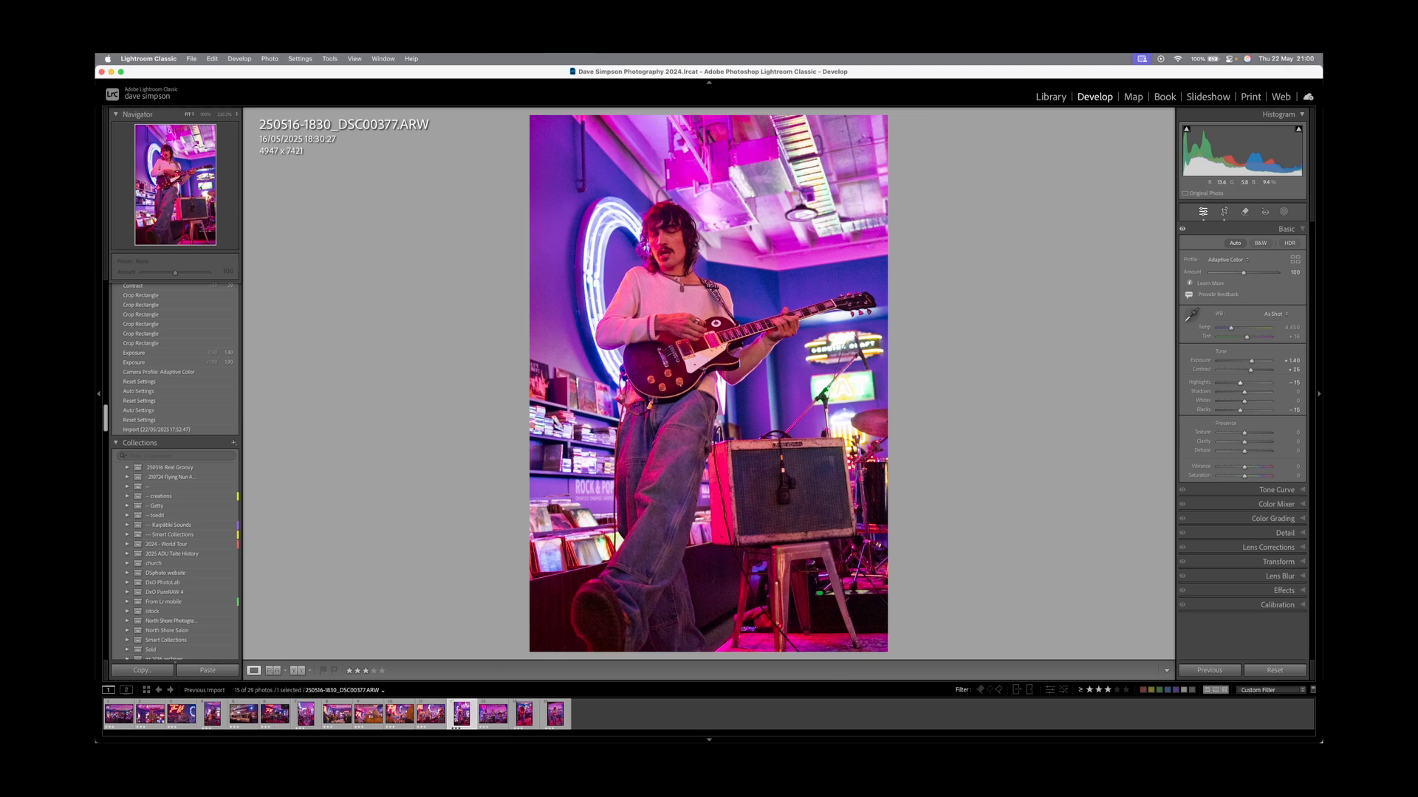
pyautogui.press('z')
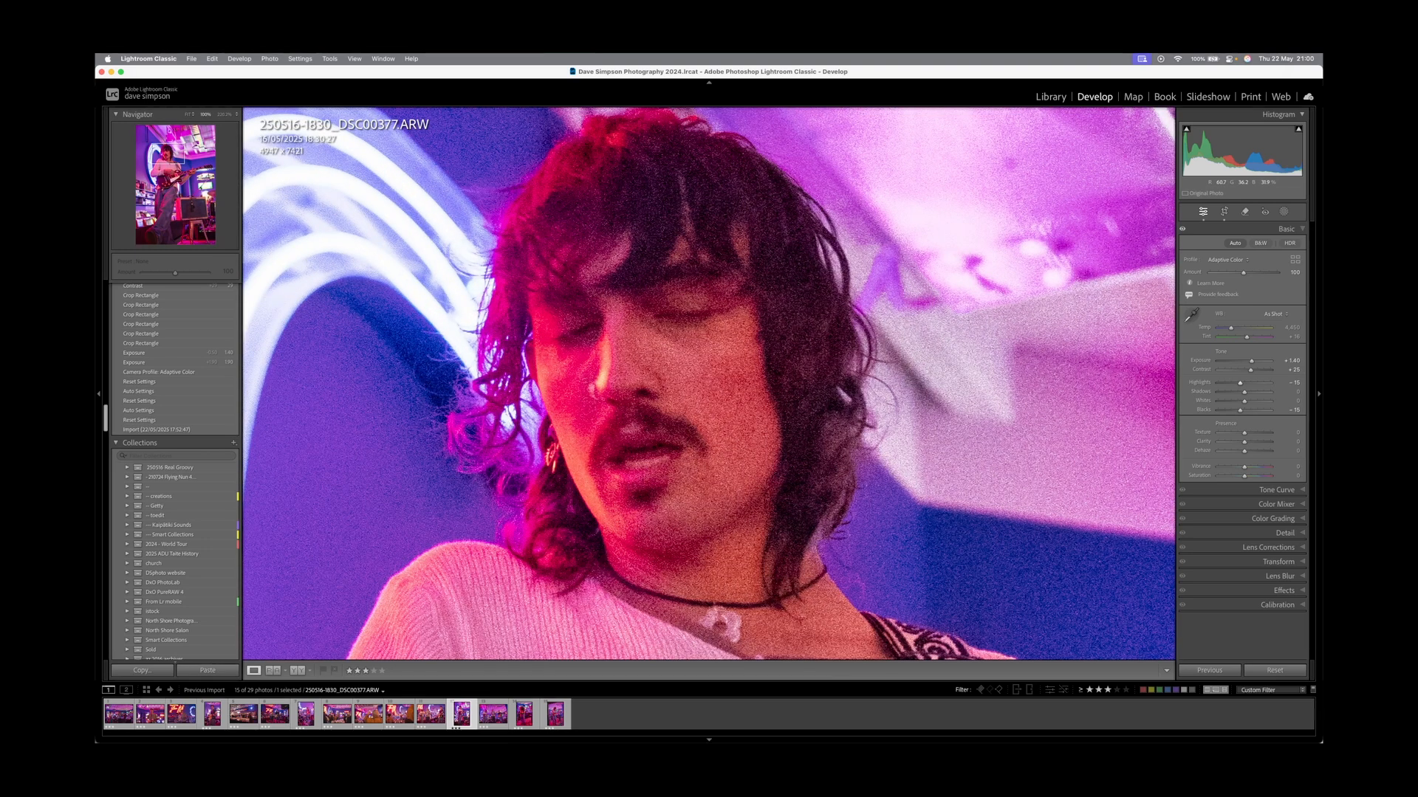
pyautogui.press('z')
pyautogui.press('Left')
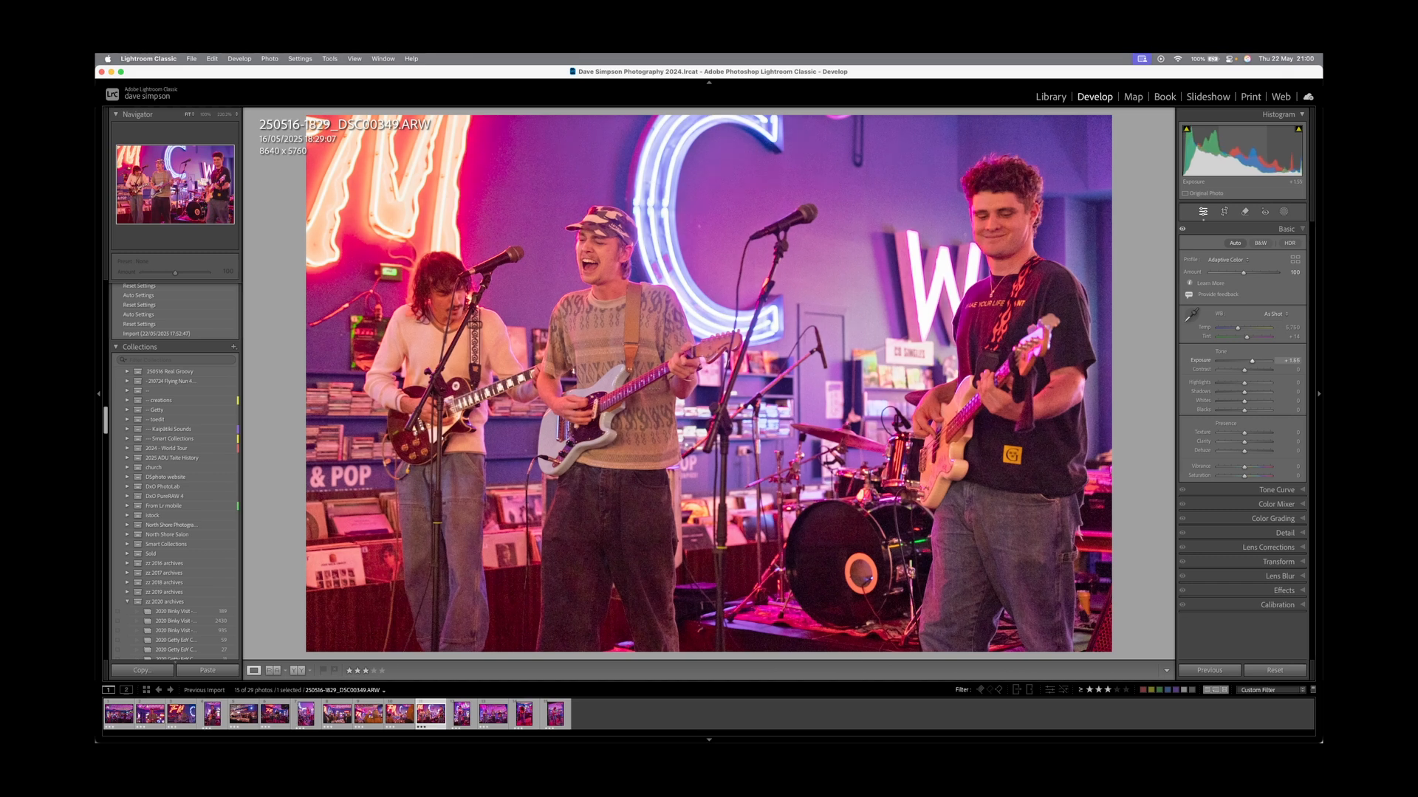
# Set DSC00349 blacks and highlights to −23 and trim its crop slightly from the top.
pyautogui.click(1238, 410)
pyautogui.click(1238, 383)
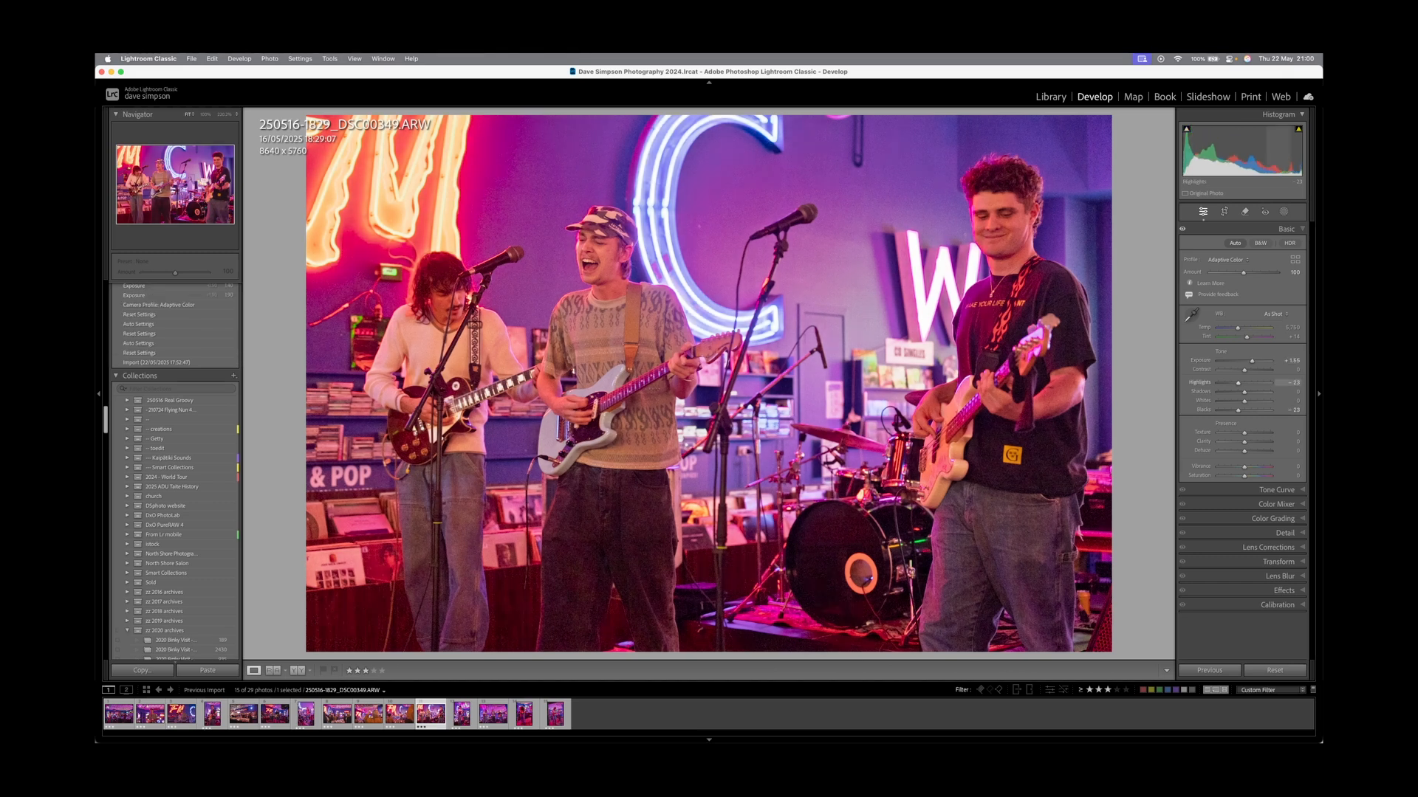
pyautogui.press('r')
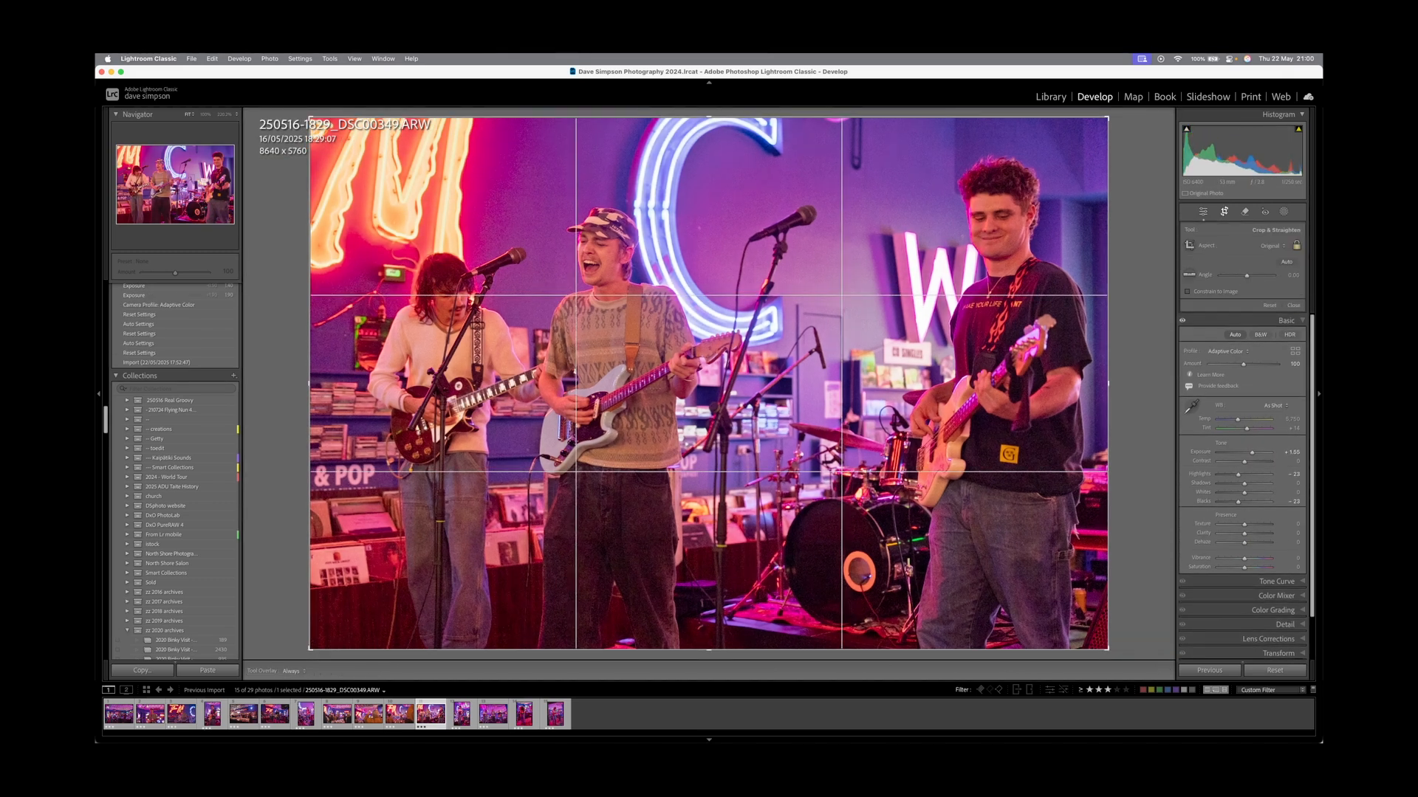
pyautogui.moveTo(709, 117); pyautogui.dragTo(709, 120)
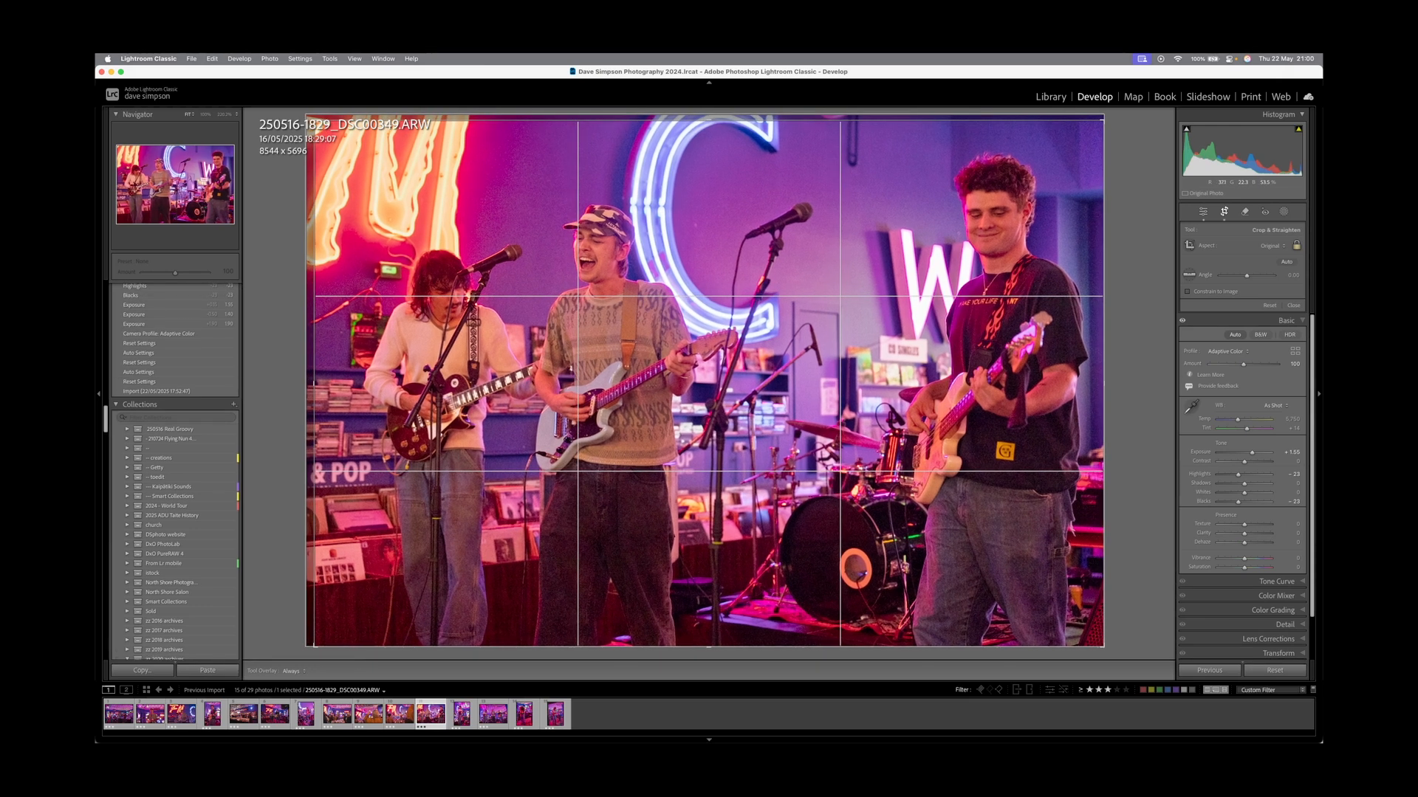
pyautogui.press('r')
# Tighten DSC00313's crop from the top-left, reposition the guitarist, and pull highlights to −30.
pyautogui.press('Left')
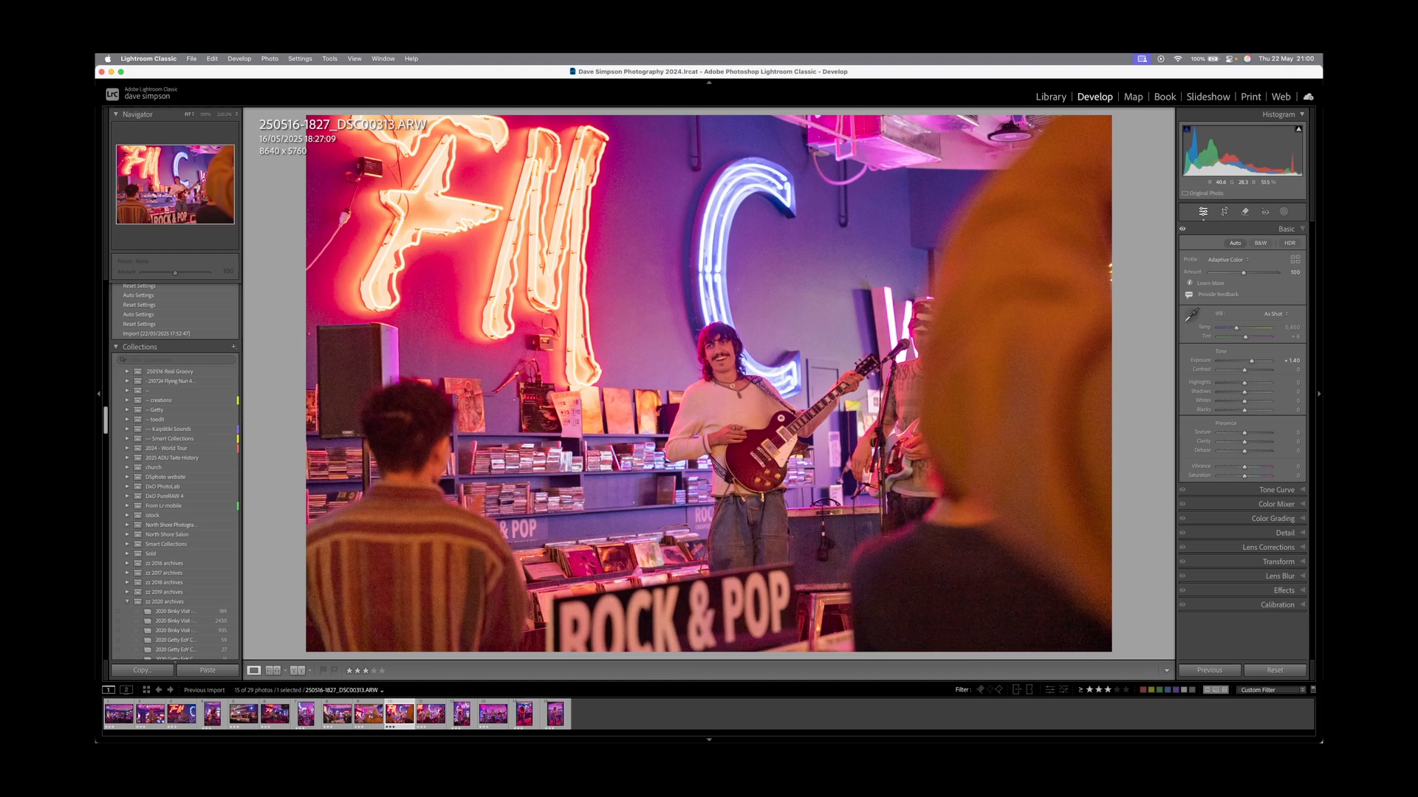
pyautogui.press('r')
pyautogui.moveTo(310, 117); pyautogui.dragTo(388, 169)
pyautogui.moveTo(436, 221); pyautogui.dragTo(505, 220)
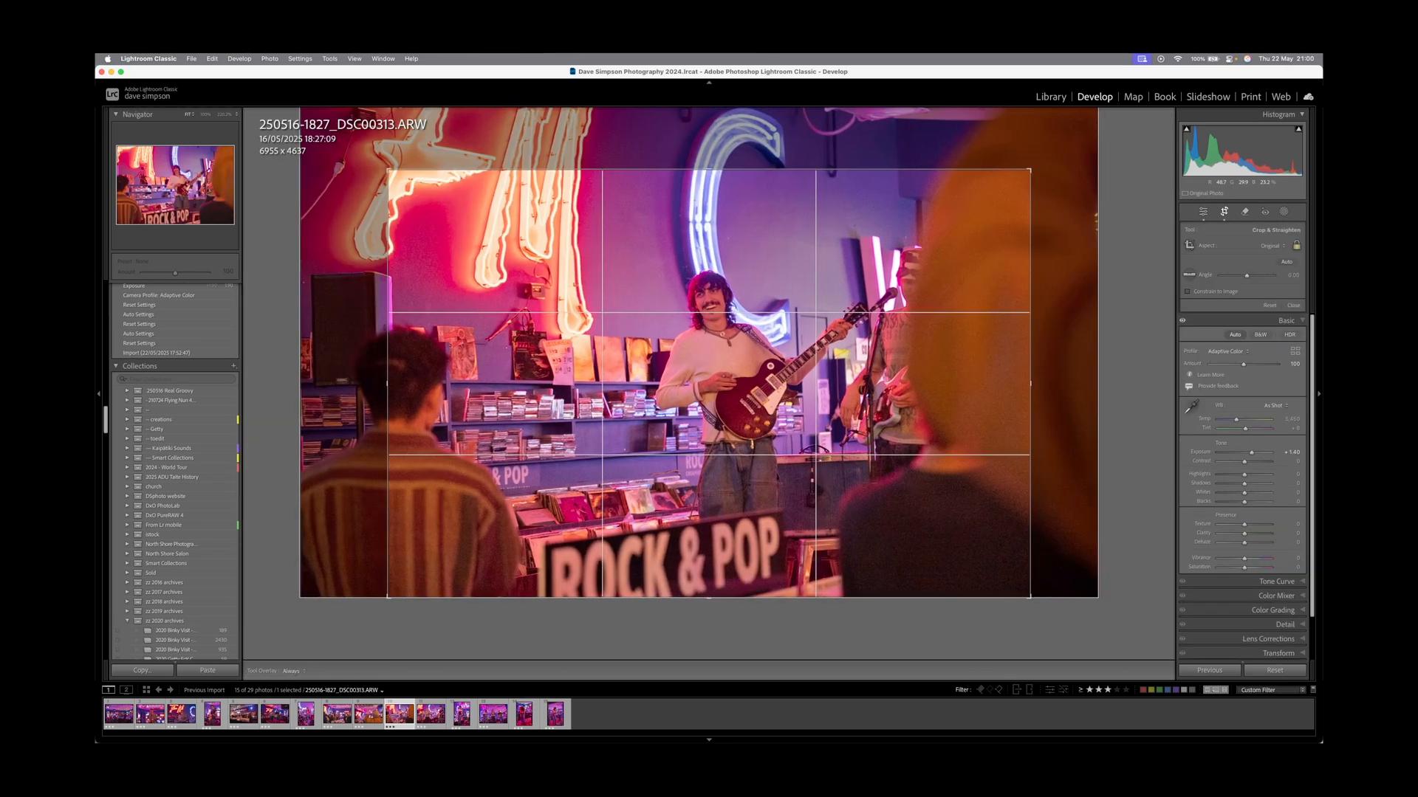
pyautogui.press('Return')
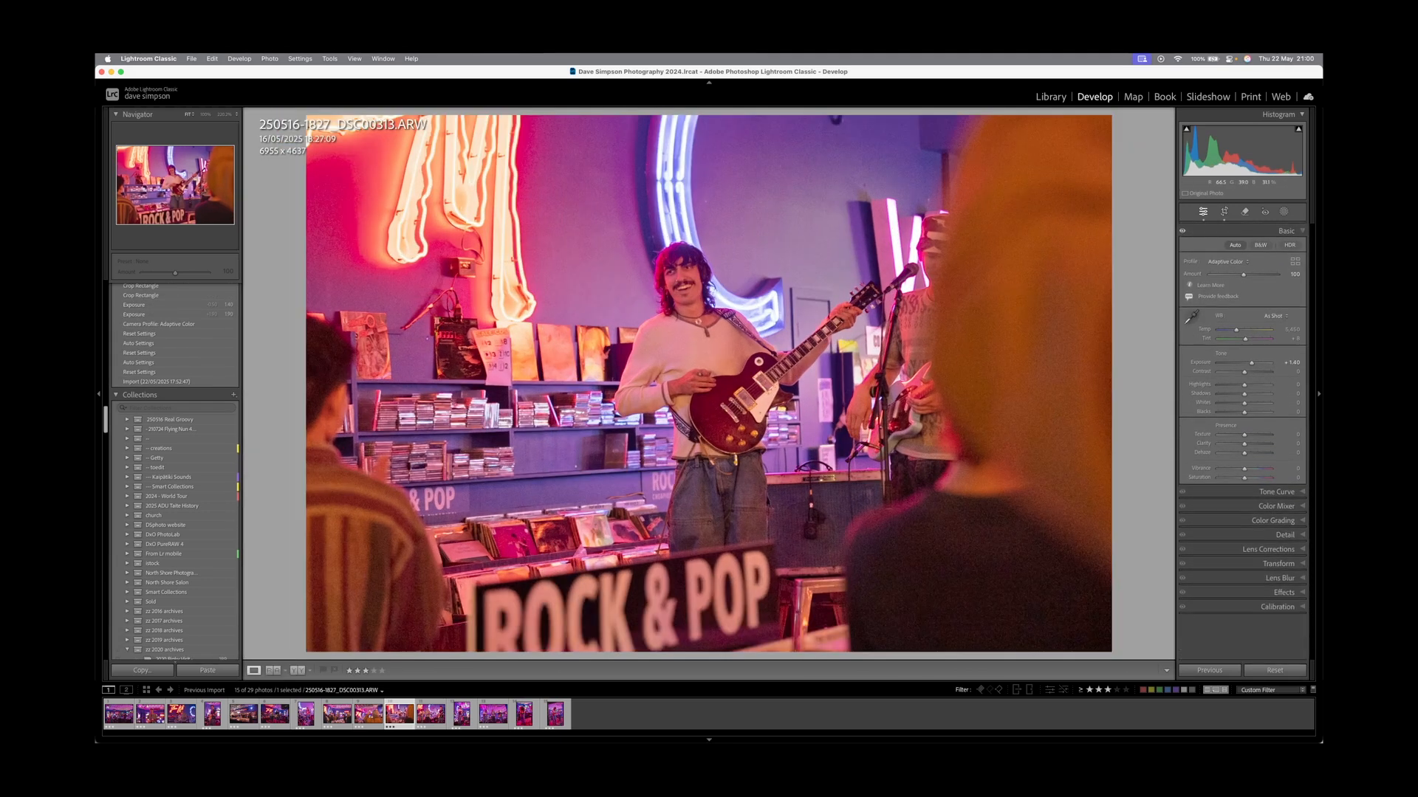
pyautogui.moveTo(1233, 410)
pyautogui.mouseDown()
pyautogui.moveTo(1236, 384)
pyautogui.moveTo(1249, 391)
pyautogui.mouseUp()
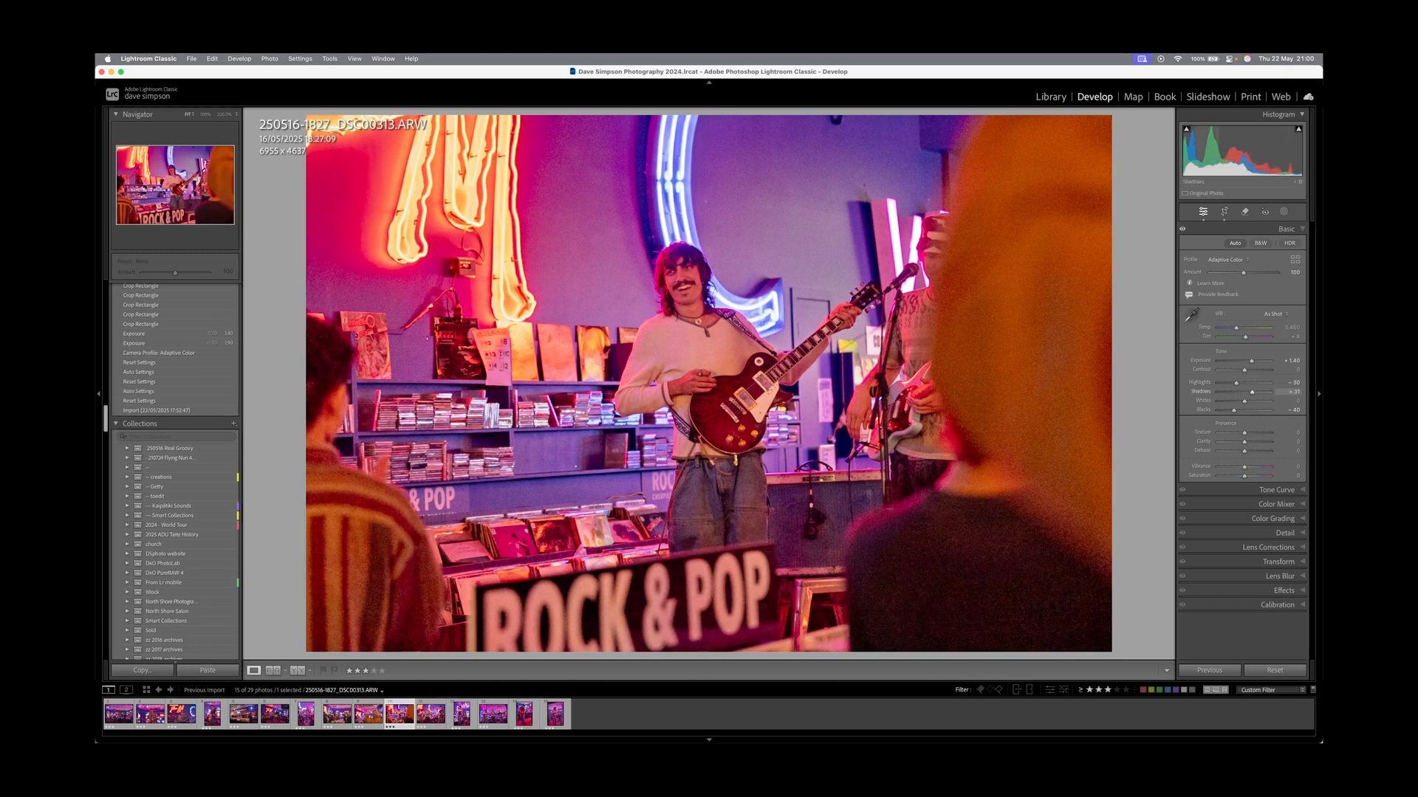
# Shift DSC00306 slightly left within its crop.
pyautogui.press('Left')
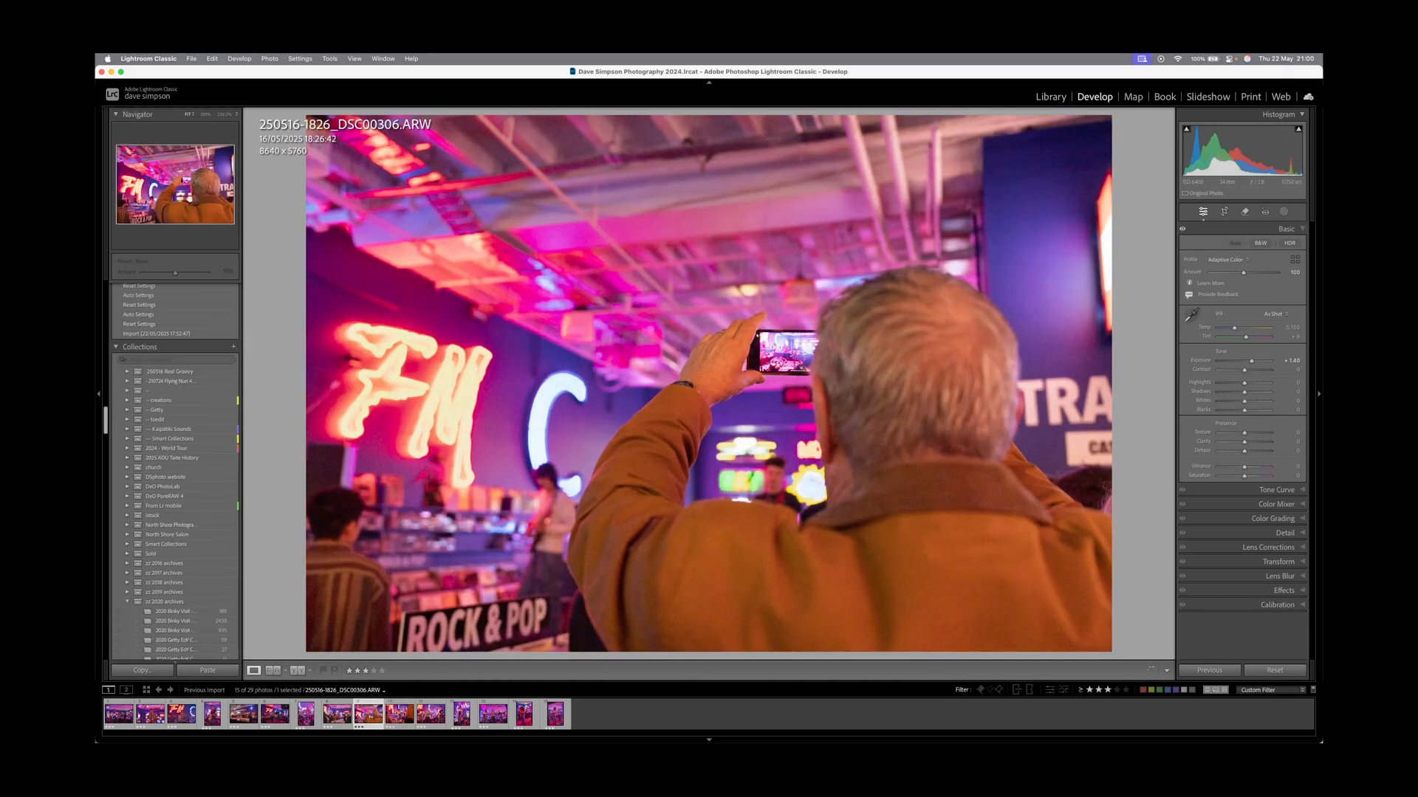
pyautogui.press('r')
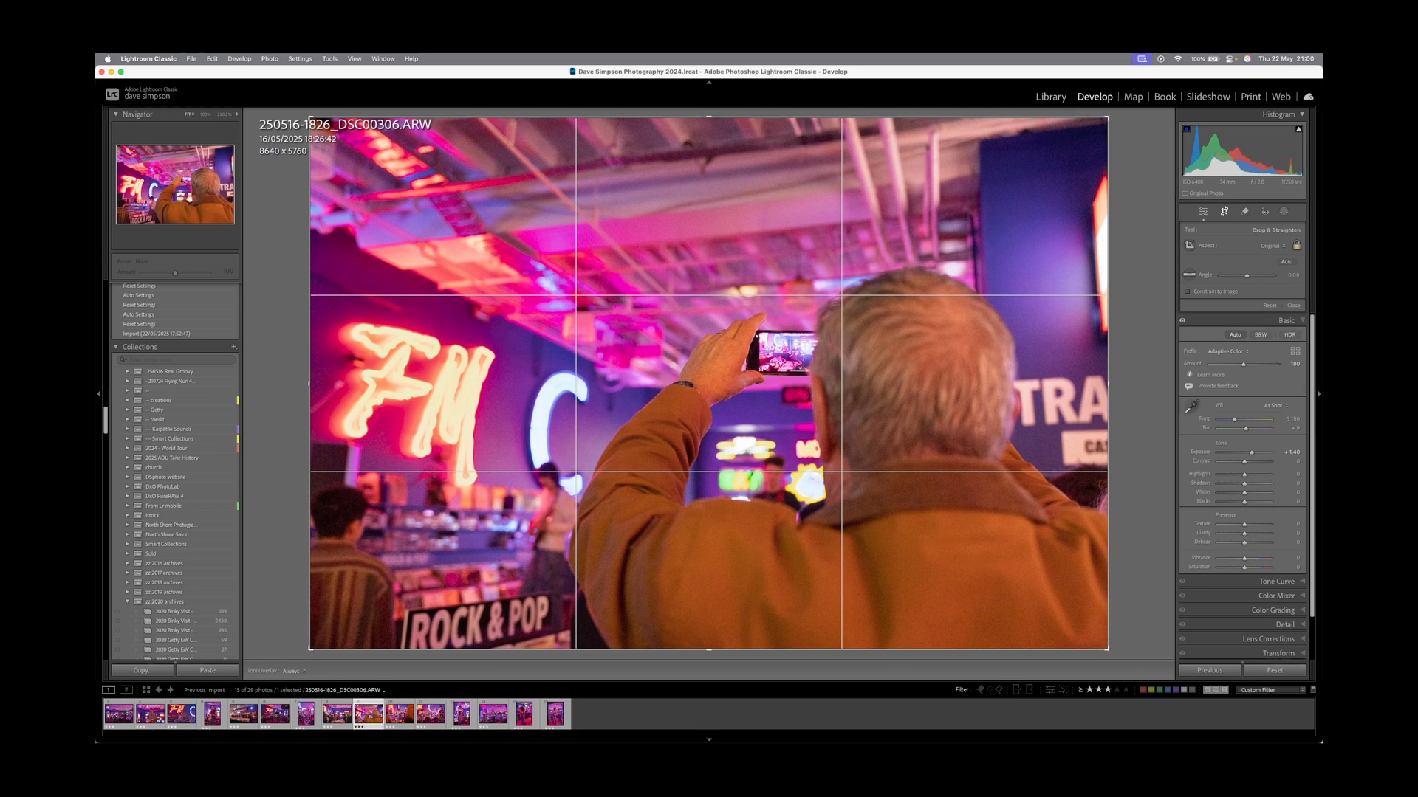
pyautogui.moveTo(827, 517); pyautogui.dragTo(811, 517)
pyautogui.press('r')
pyautogui.press('r')
pyautogui.press('r')
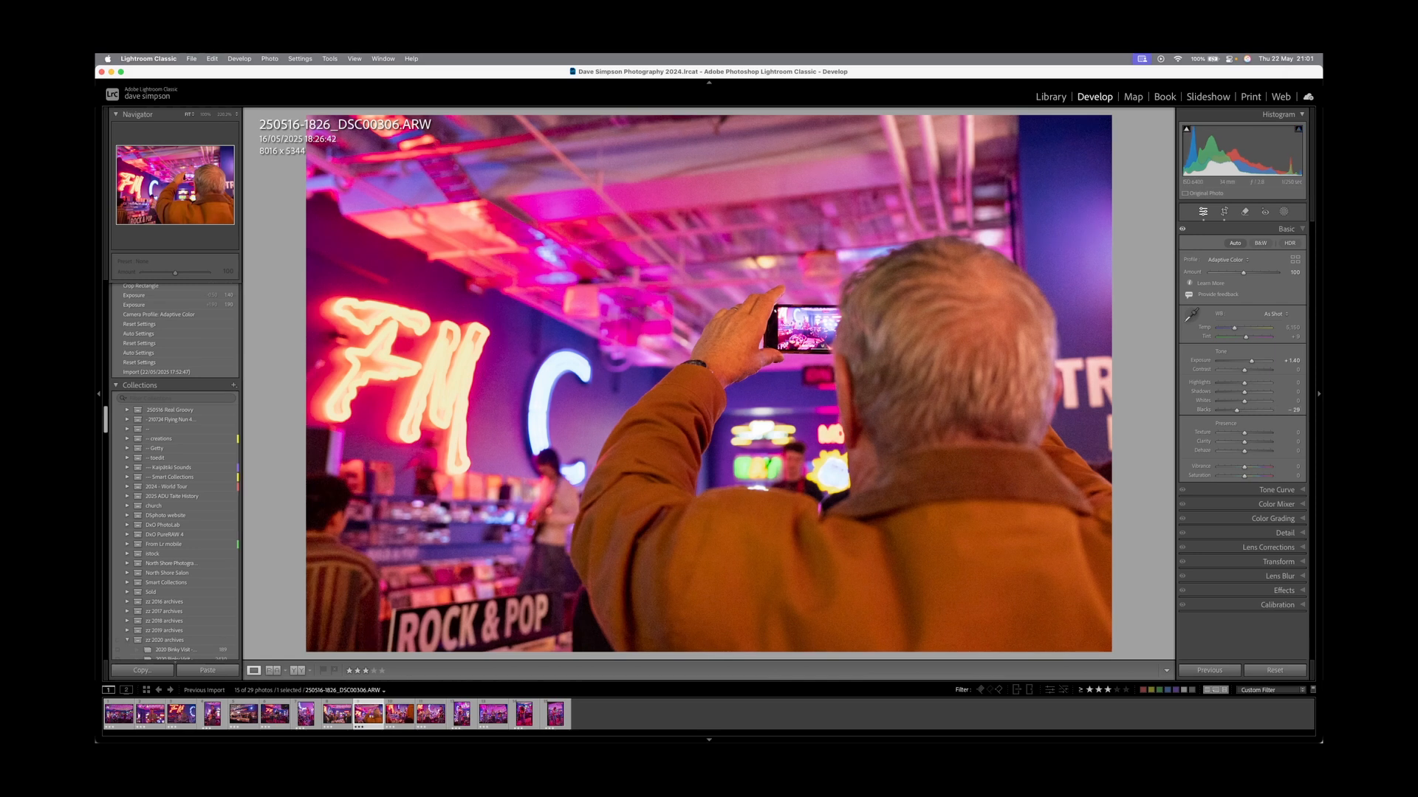
# Tighten DSC00272's crop from the top, shift it left, and set blacks and highlights to −21.
pyautogui.press('Left')
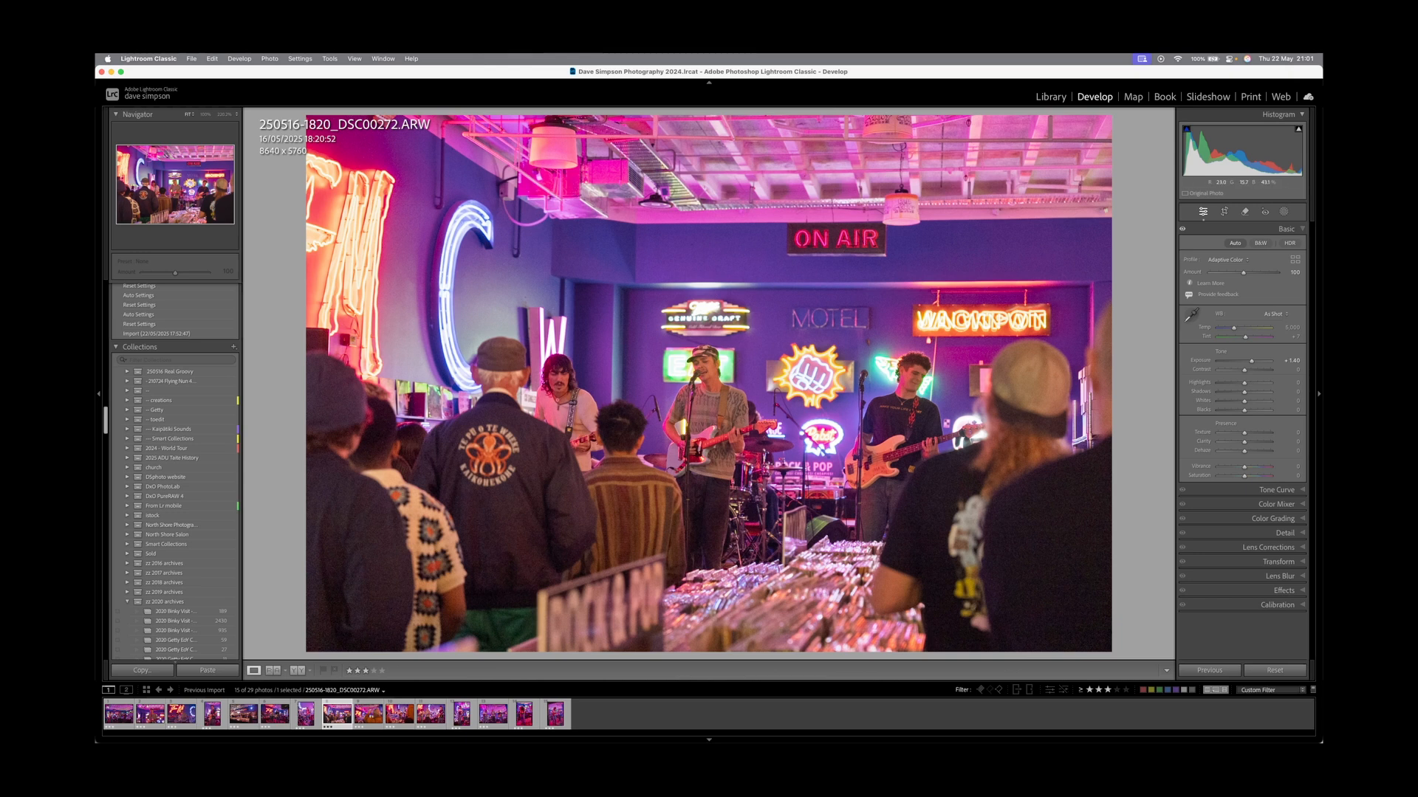
pyautogui.press('r')
pyautogui.moveTo(709, 118); pyautogui.dragTo(708, 154)
pyautogui.moveTo(709, 229)
pyautogui.mouseDown()
pyautogui.moveTo(662, 229)
pyautogui.moveTo(683, 229)
pyautogui.mouseUp()
pyautogui.press('r')
pyautogui.press('r')
pyautogui.moveTo(708, 153); pyautogui.dragTo(709, 155)
pyautogui.press('r')
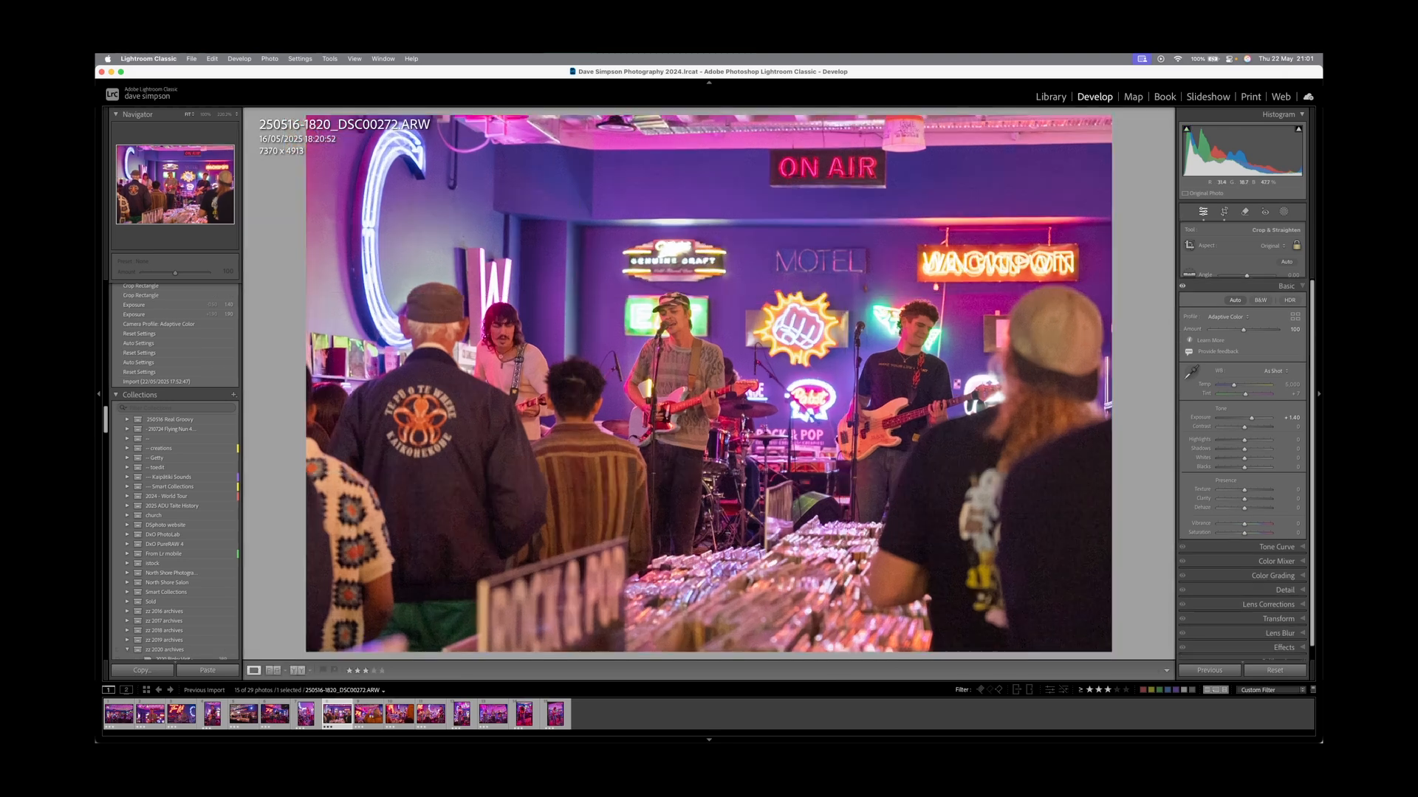
pyautogui.click(1238, 410)
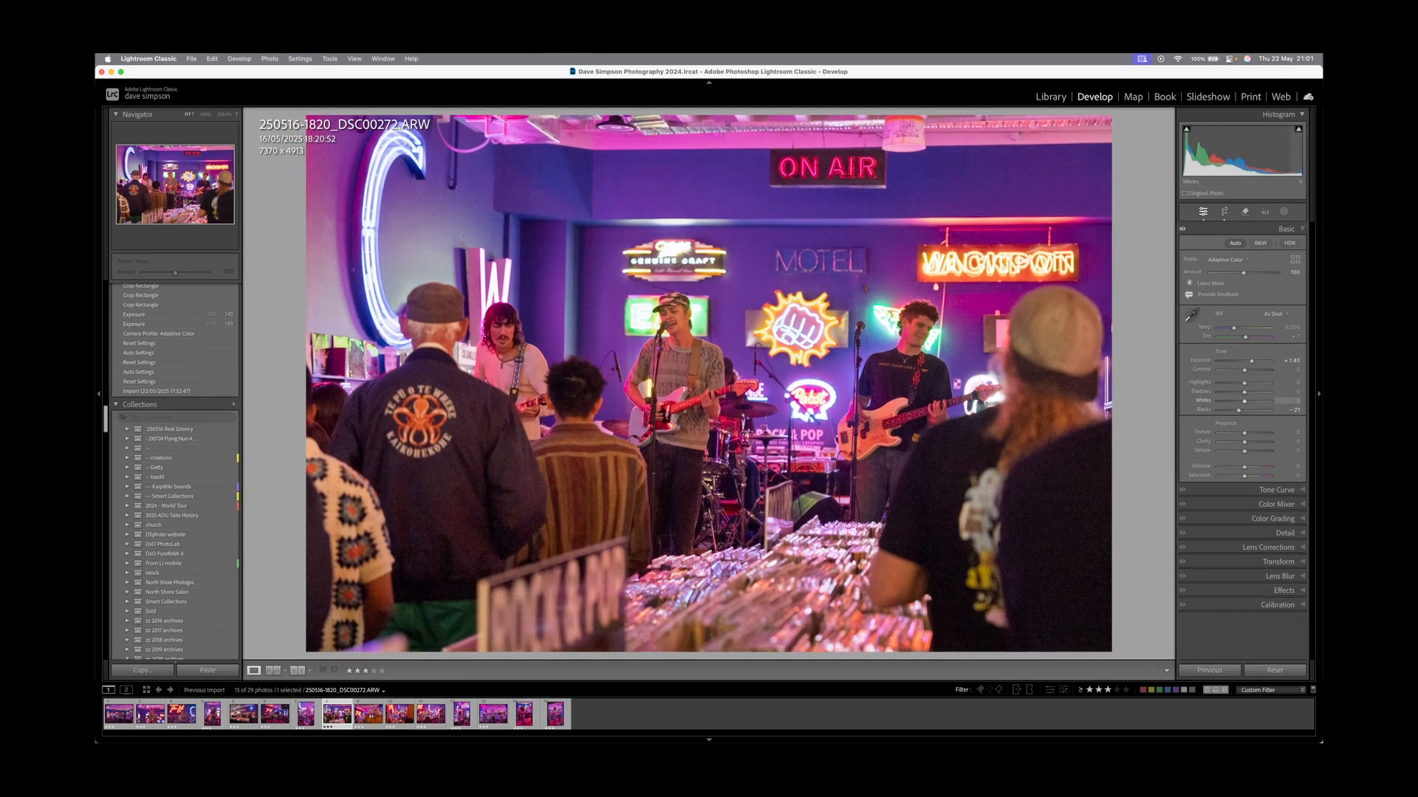
pyautogui.click(1239, 383)
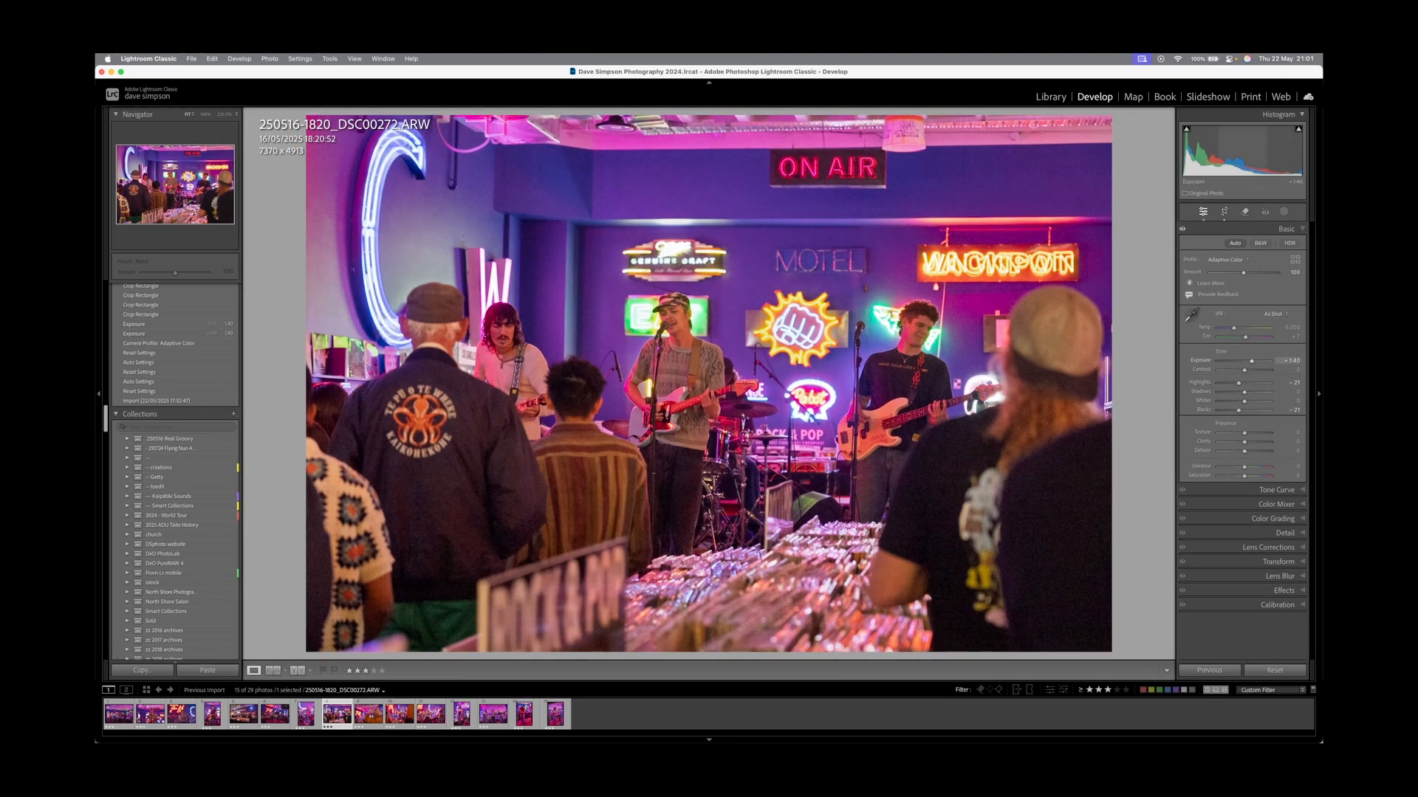
pyautogui.press('r')
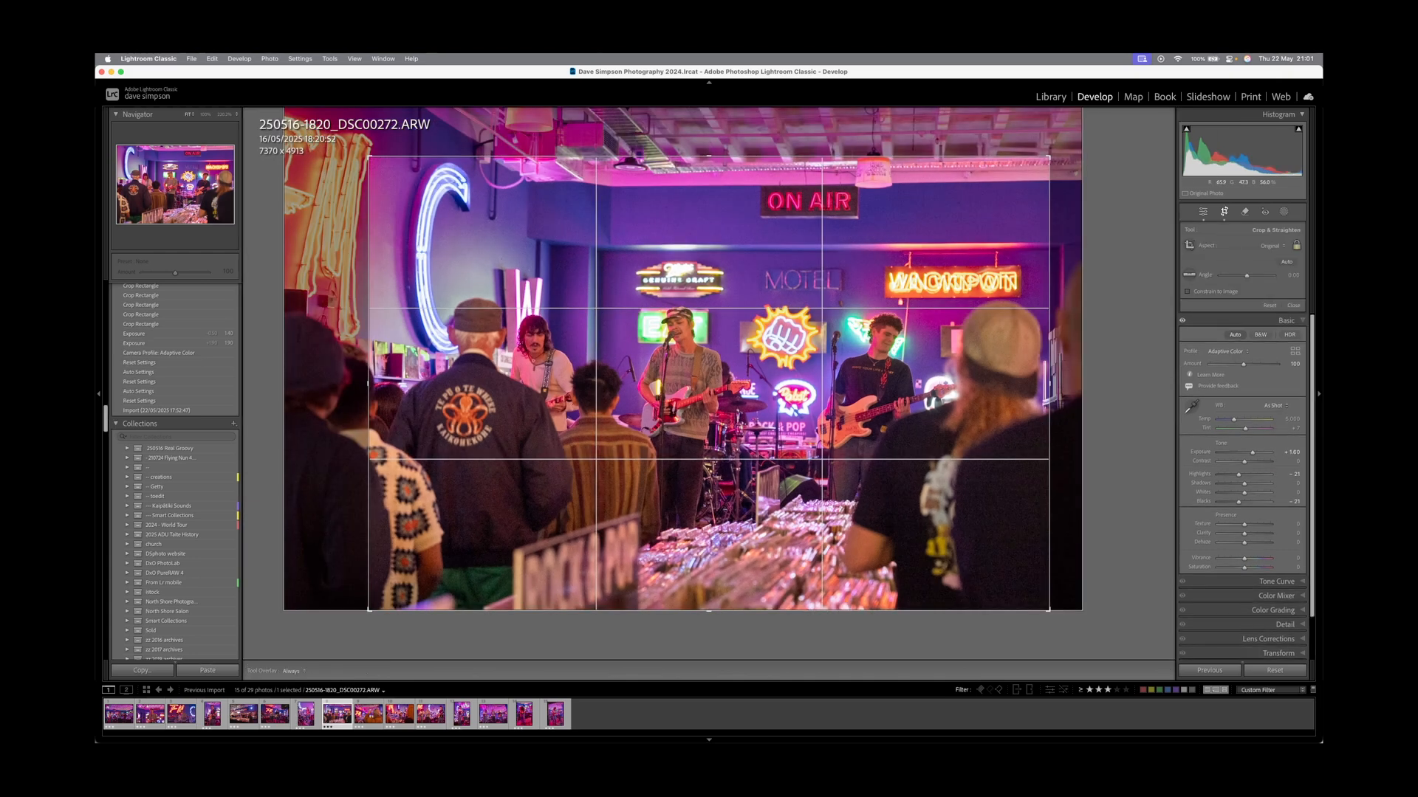
pyautogui.press('Return')
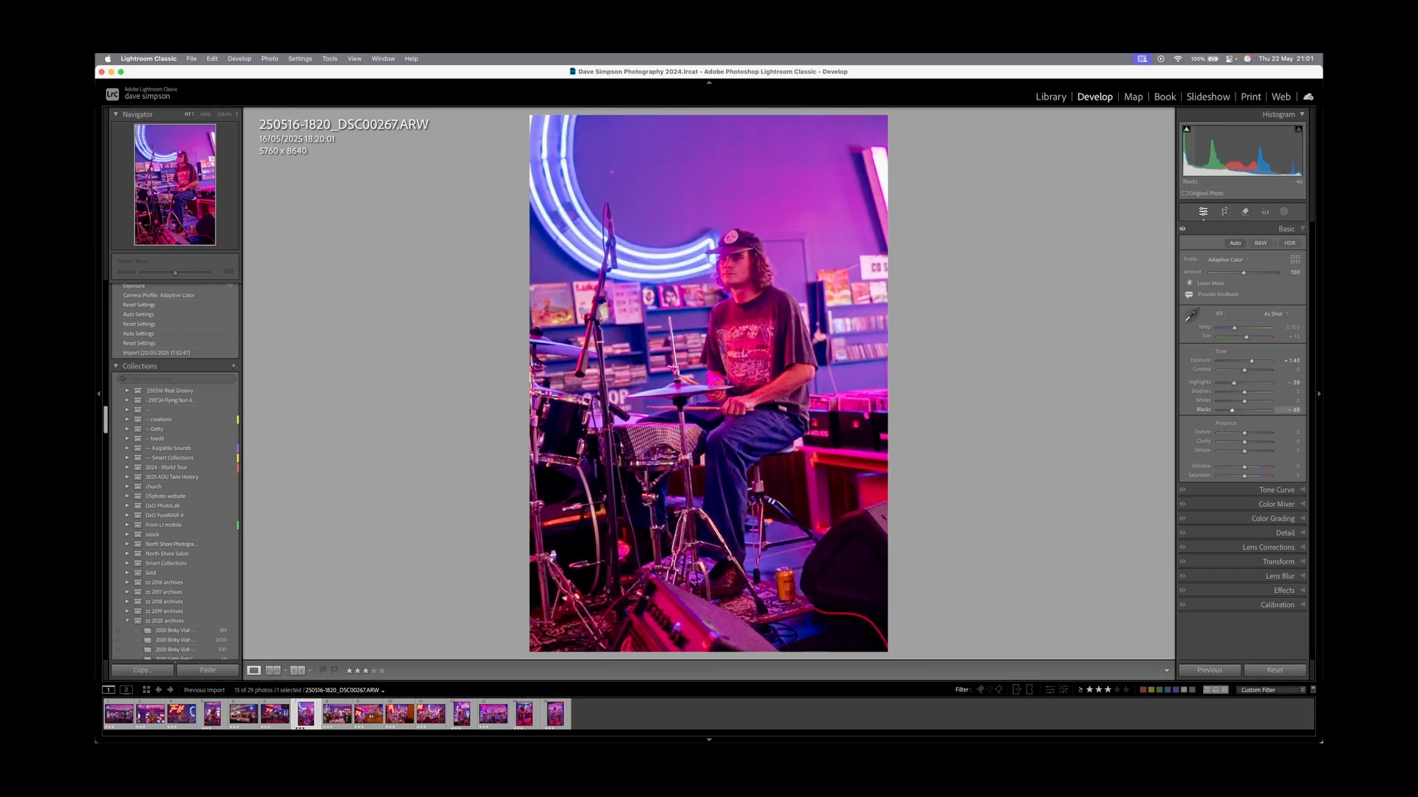
# Lower the drummer photo's exposure to +1.25 and tighten its crop from the top-right and bottom.
pyautogui.moveTo(1252, 361); pyautogui.dragTo(1252, 369)
pyautogui.press('r')
pyautogui.moveTo(887, 117); pyautogui.dragTo(872, 140)
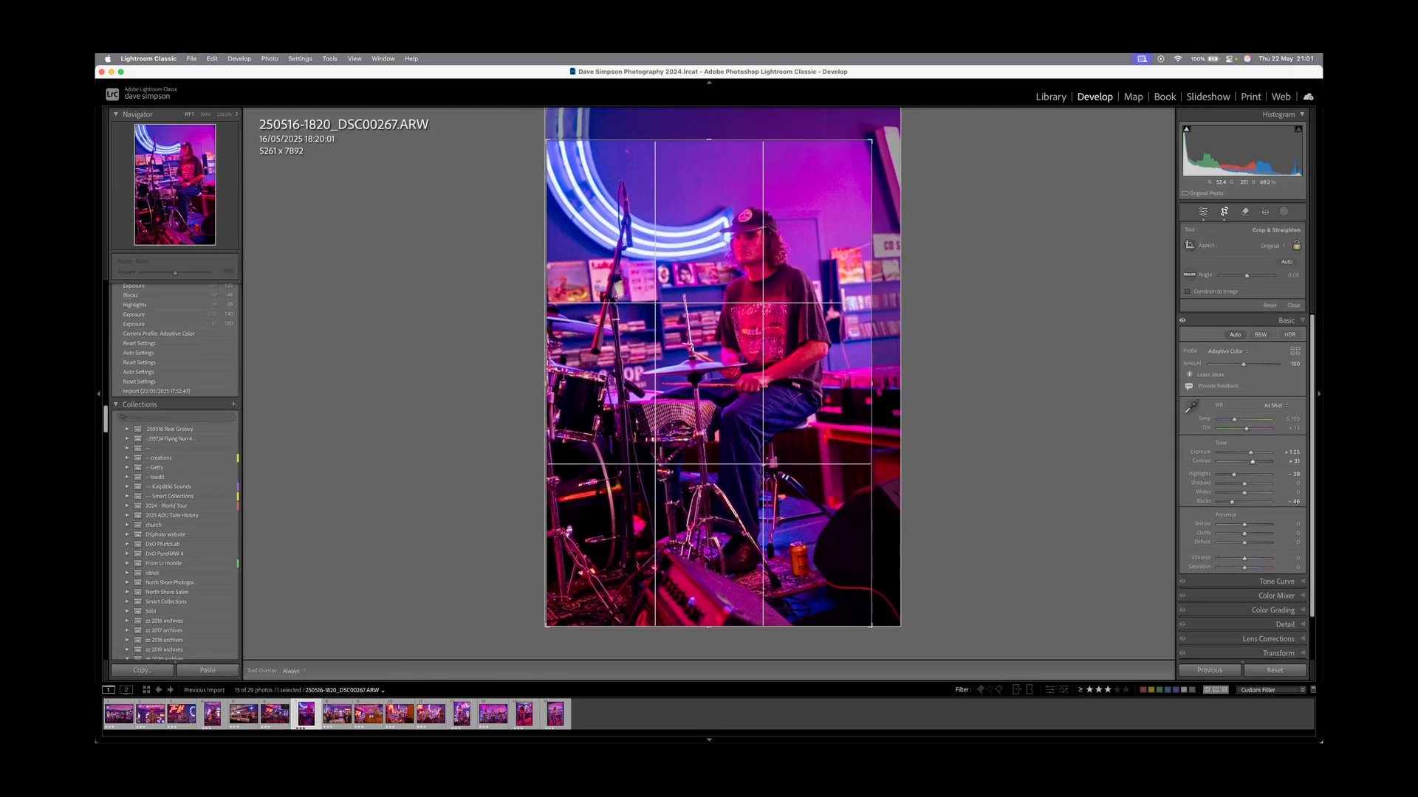
pyautogui.moveTo(709, 627); pyautogui.dragTo(708, 615)
pyautogui.moveTo(723, 480); pyautogui.dragTo(722, 480)
pyautogui.press('r')
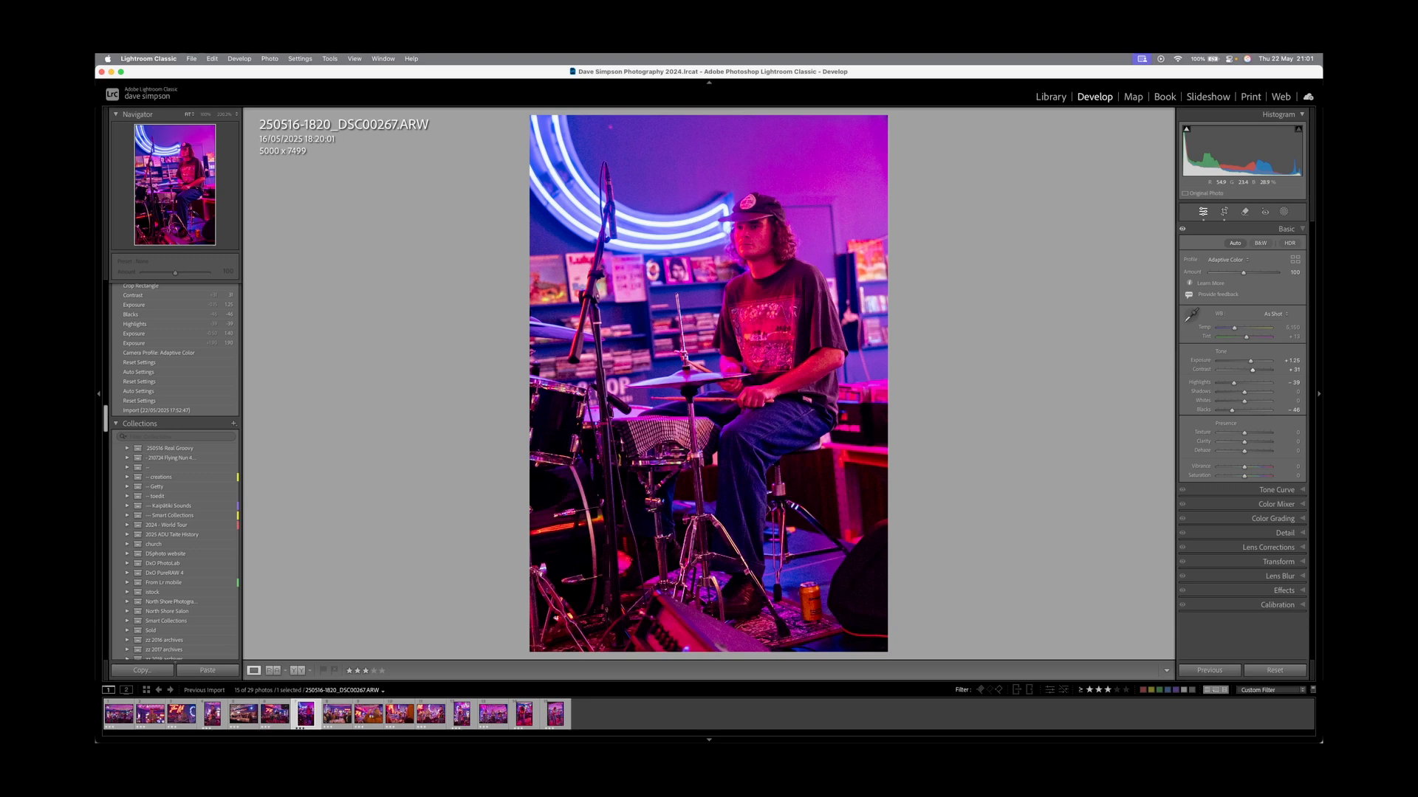
# Crop DSC00237 from the top and reframe the subject horizontally within the crop.
pyautogui.press('Left')
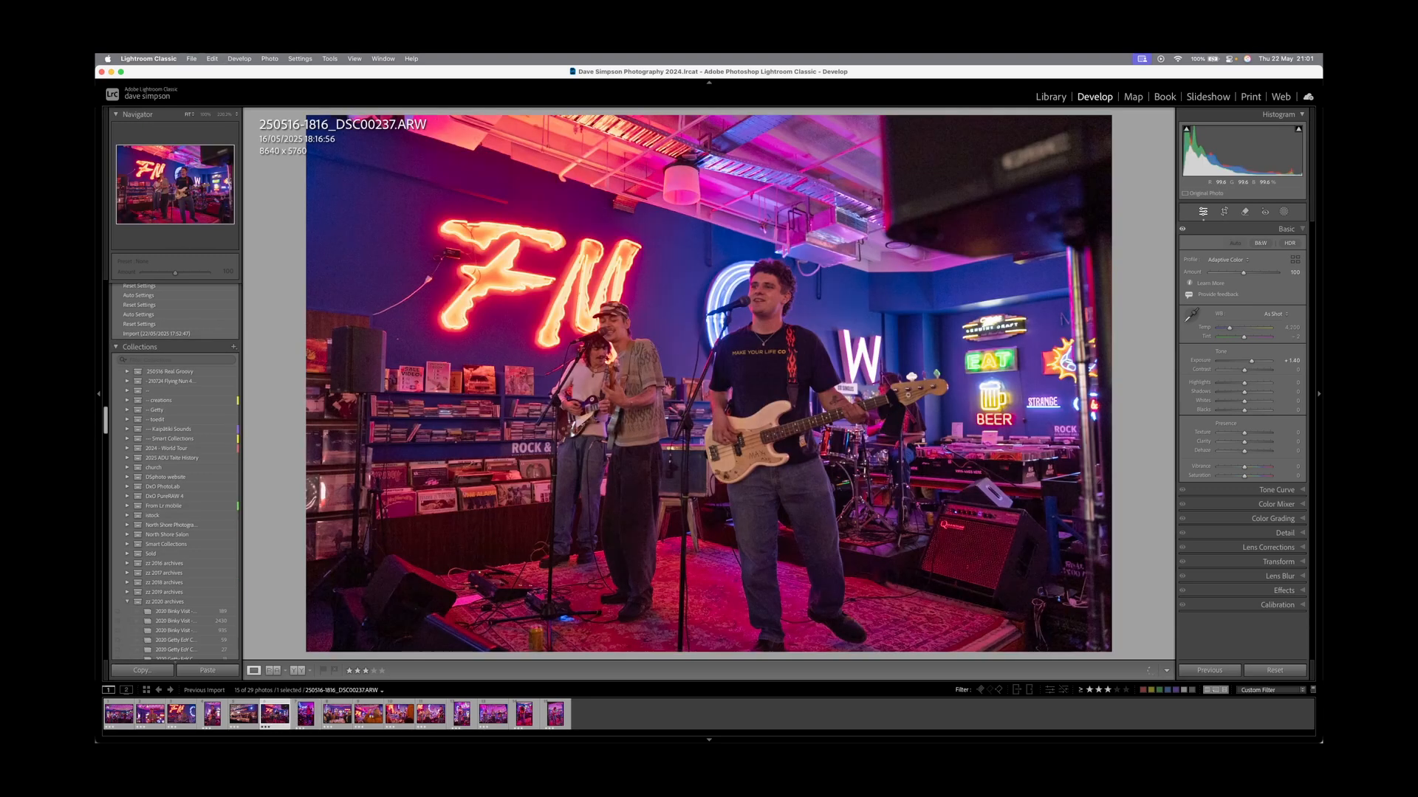
pyautogui.press('r')
pyautogui.moveTo(708, 118); pyautogui.dragTo(709, 153)
pyautogui.moveTo(709, 243); pyautogui.dragTo(737, 244)
pyautogui.press('Return')
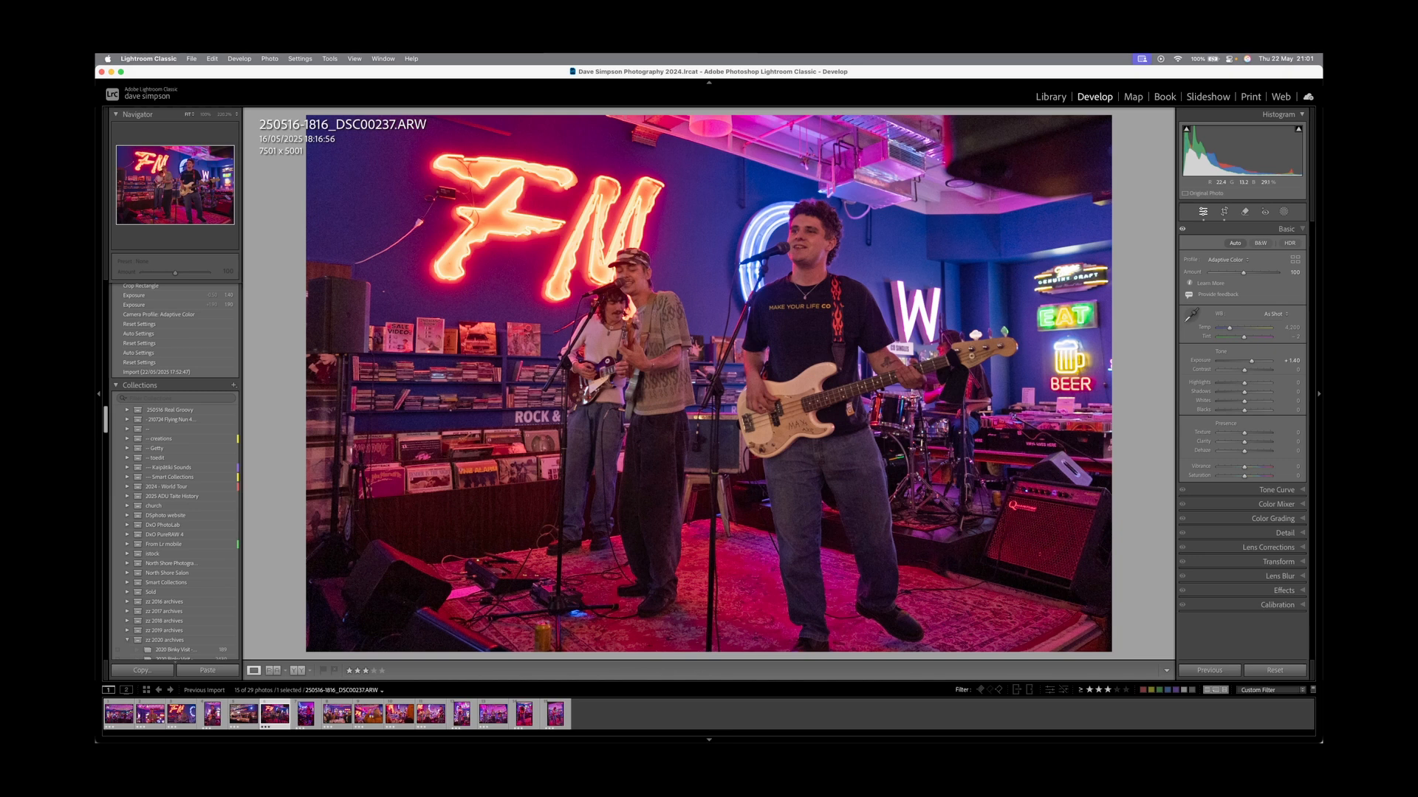
pyautogui.press('r')
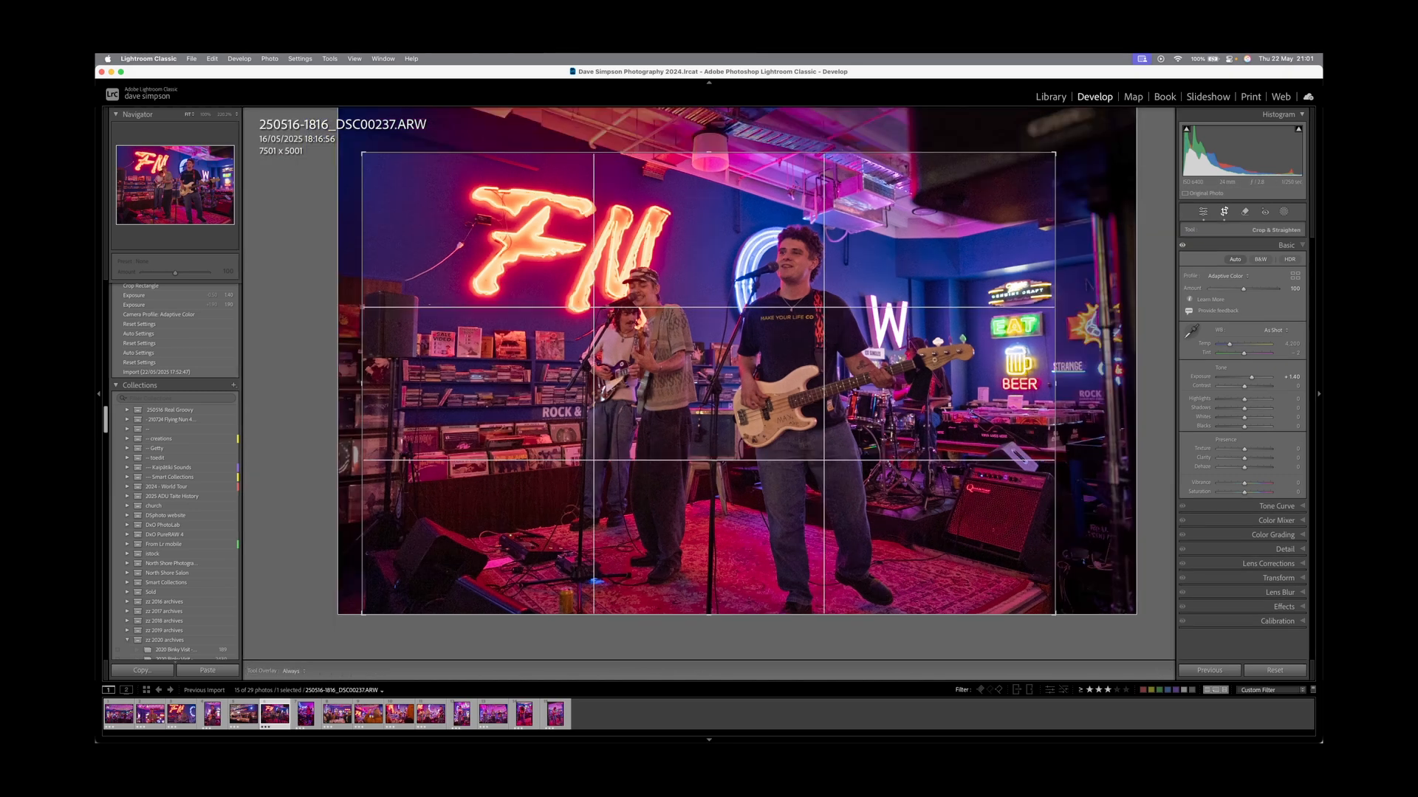
pyautogui.moveTo(737, 244); pyautogui.dragTo(648, 244)
pyautogui.press('Return')
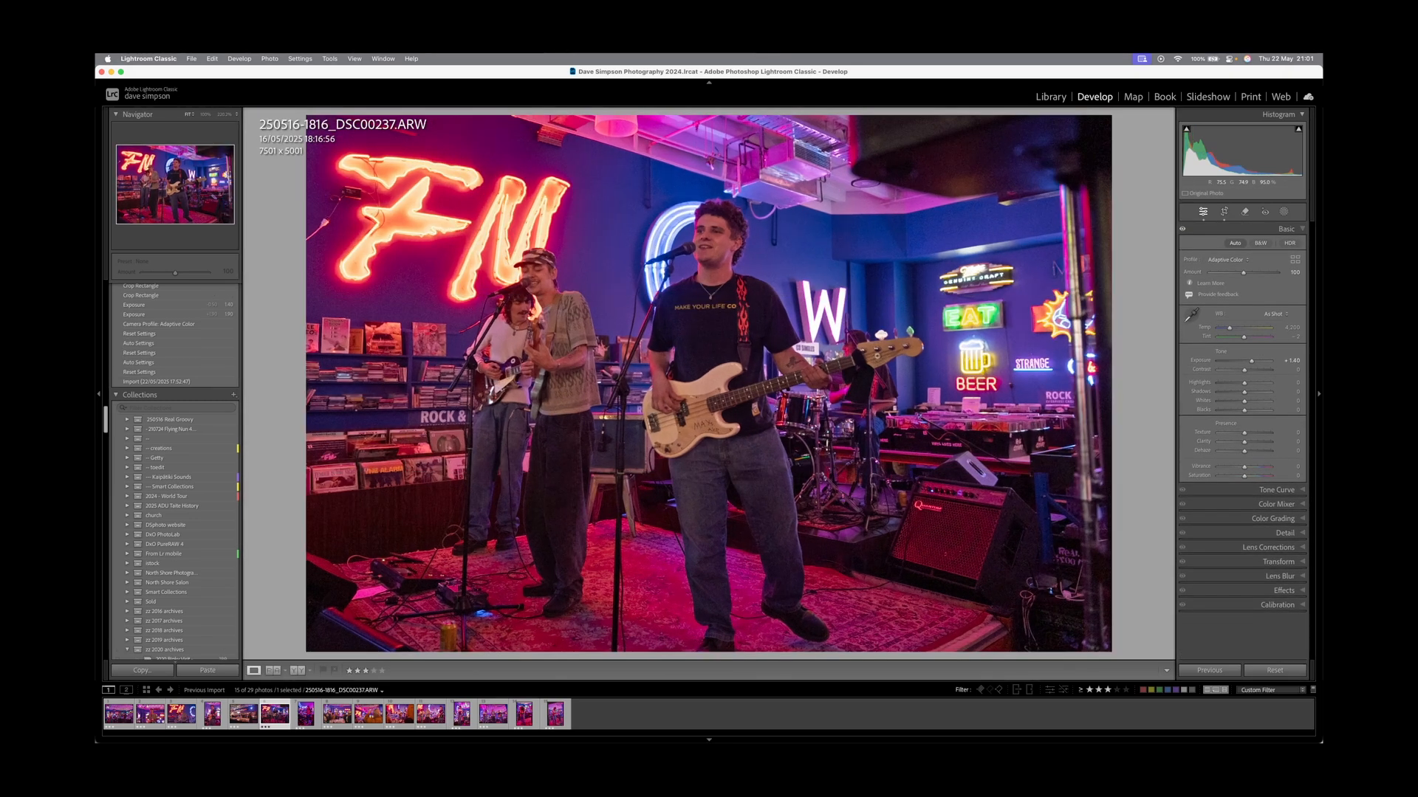
# Nudge DSC00237's final crop, then lower its highlights and lift its shadows.
pyautogui.press('r')
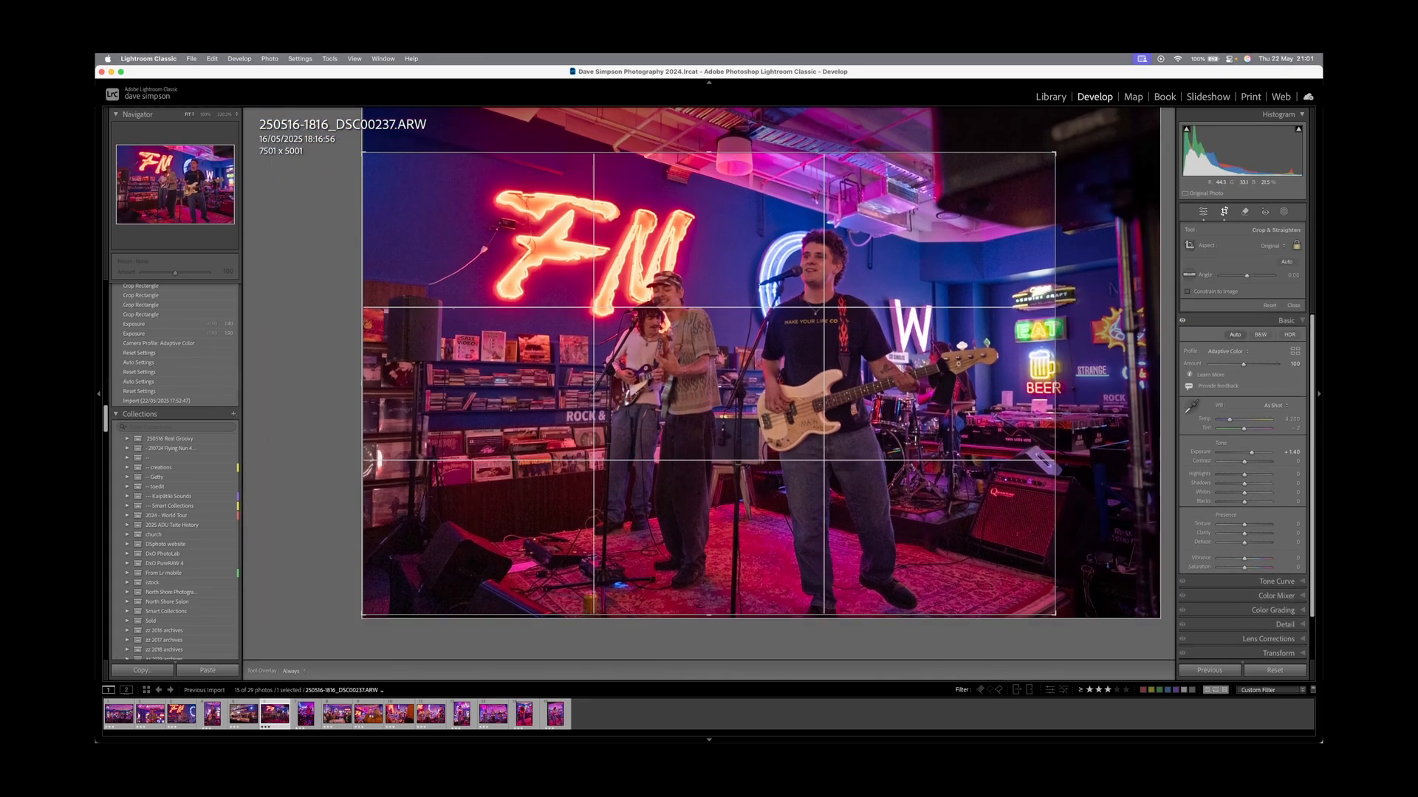
pyautogui.moveTo(709, 369); pyautogui.dragTo(694, 369)
pyautogui.press('Return')
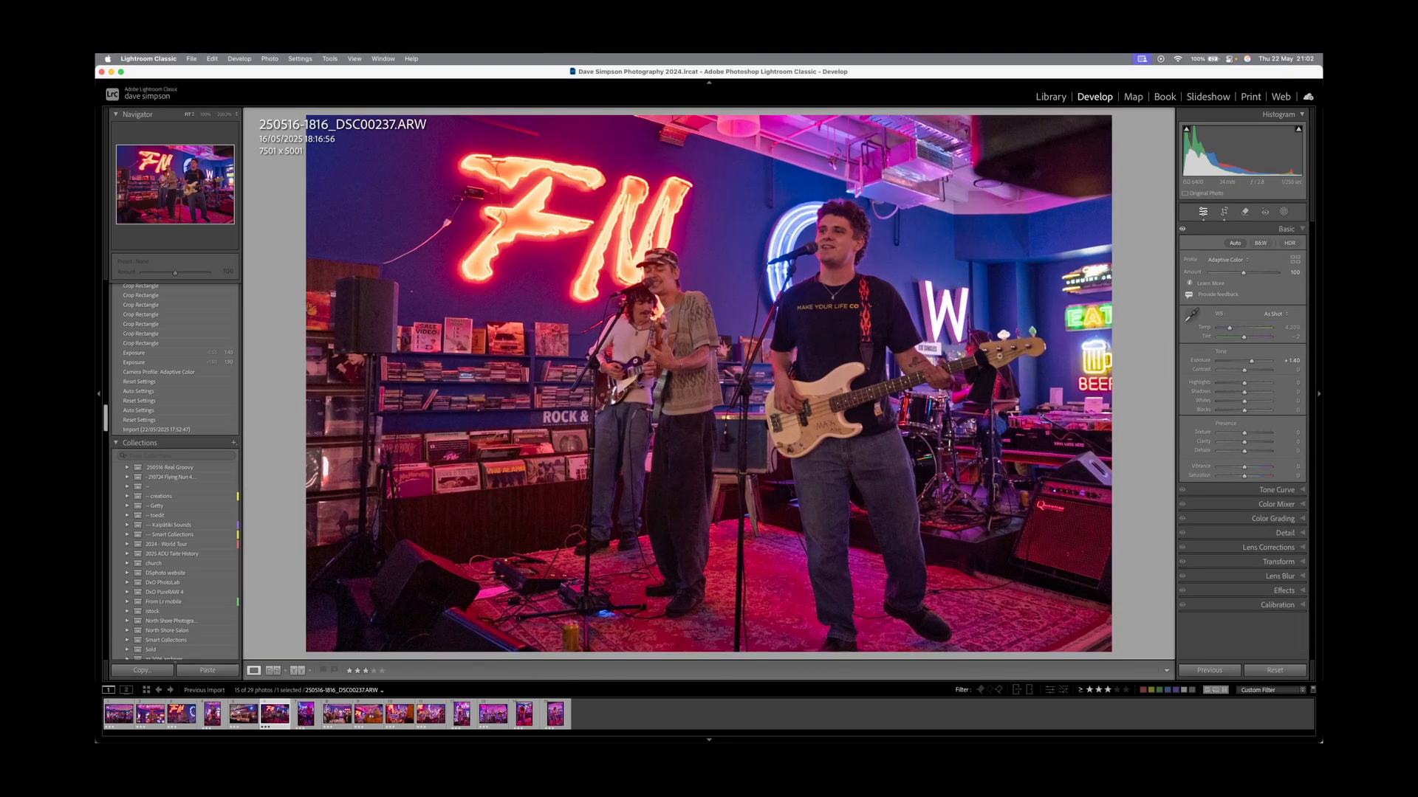
pyautogui.moveTo(1244, 383); pyautogui.dragTo(1236, 409)
pyautogui.press('Left')
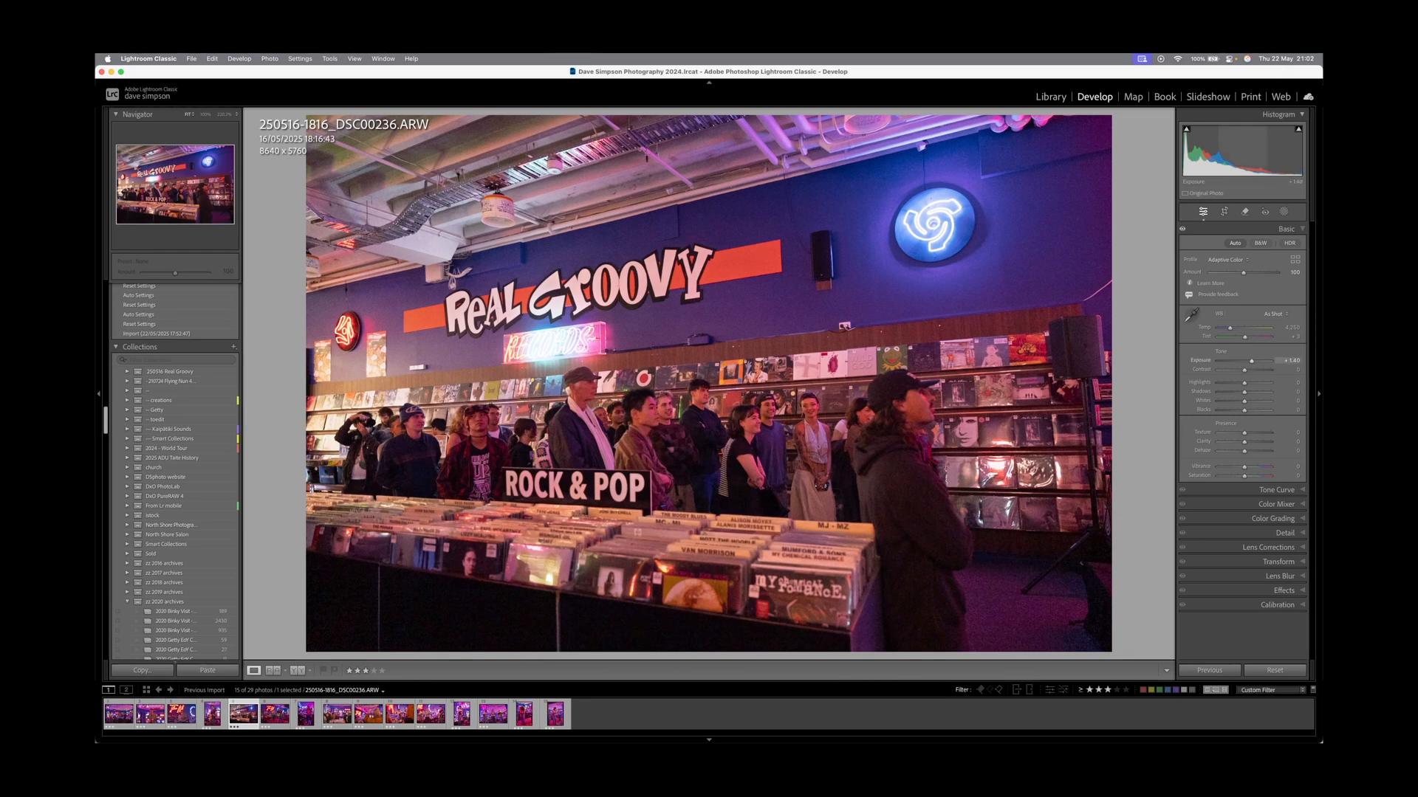
# Brighten the record-store crowd photo DSC00236 to +2.05, trim its top and right edges, and straighten it.
pyautogui.moveTo(1251, 360); pyautogui.dragTo(1247, 392)
pyautogui.press('r')
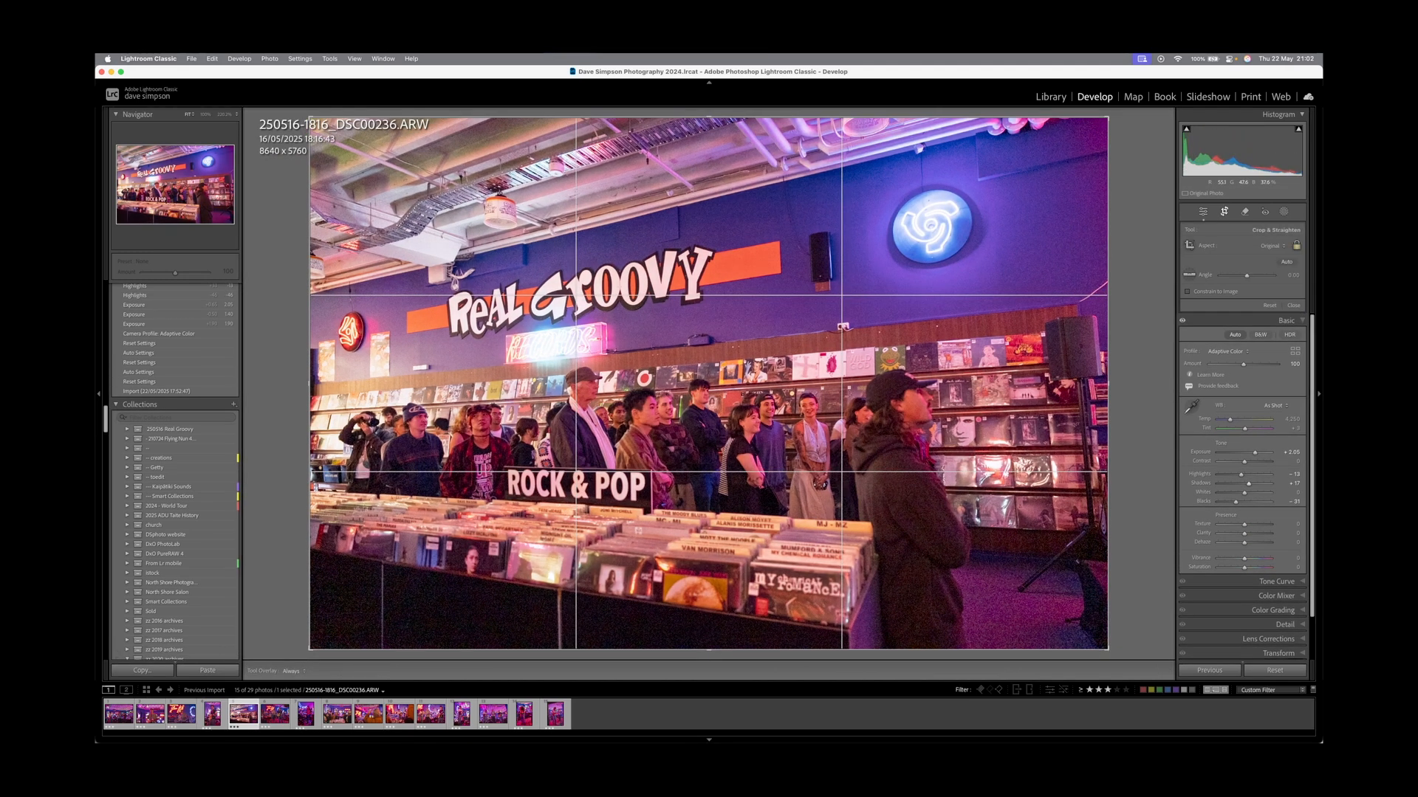
pyautogui.moveTo(708, 117); pyautogui.dragTo(709, 130)
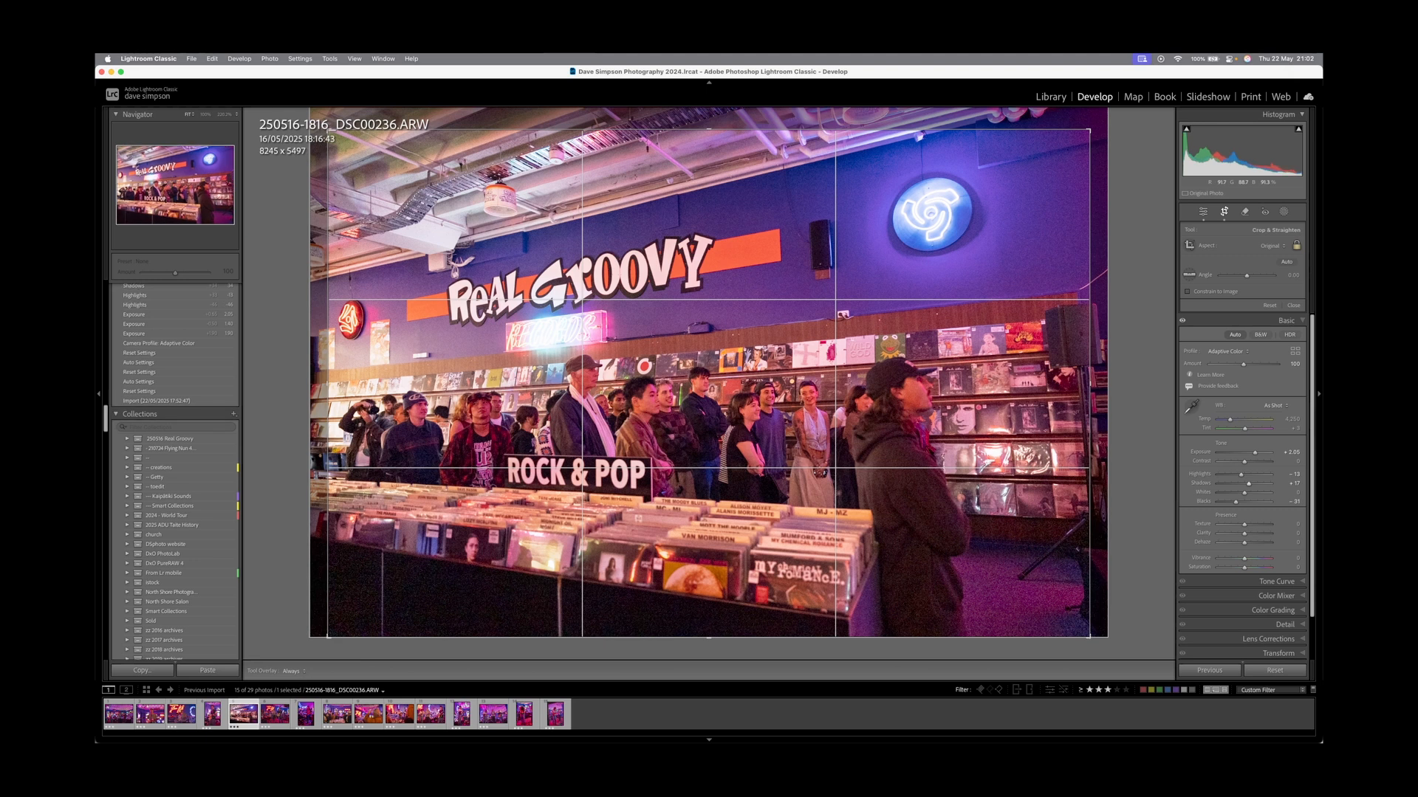
pyautogui.press('r')
pyautogui.press('r')
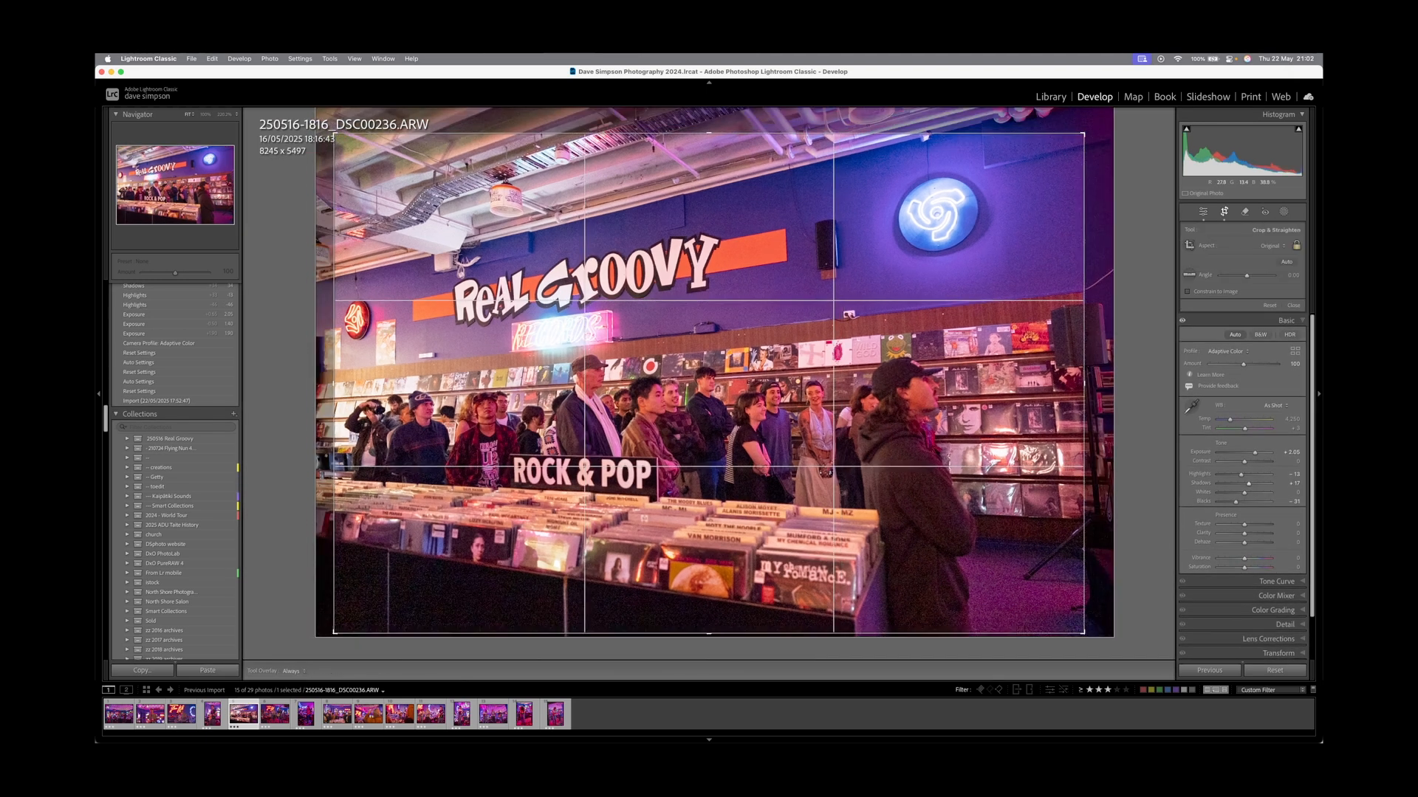
pyautogui.moveTo(1075, 384); pyautogui.dragTo(1022, 384)
pyautogui.press('r')
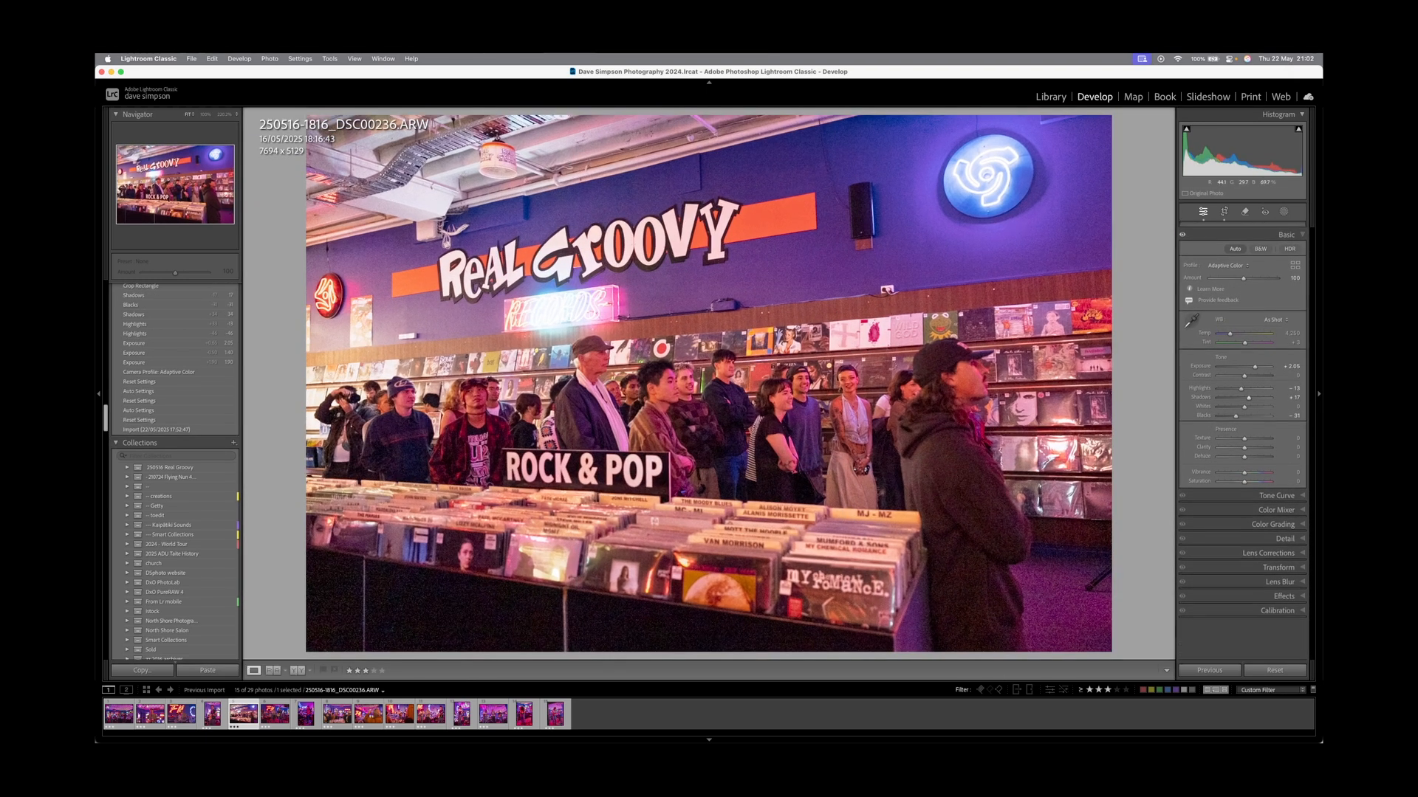
pyautogui.press('r')
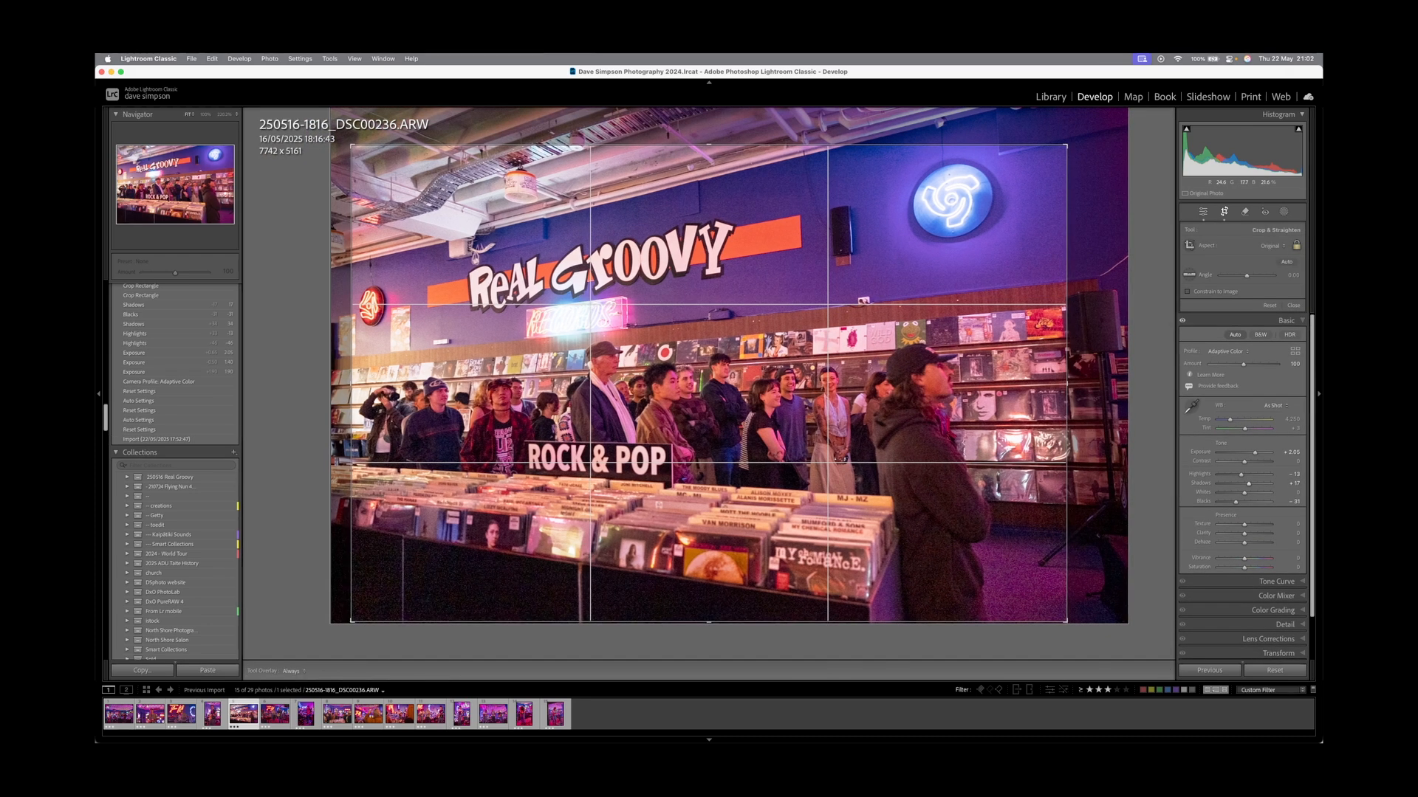
pyautogui.moveTo(1094, 325); pyautogui.dragTo(1095, 330)
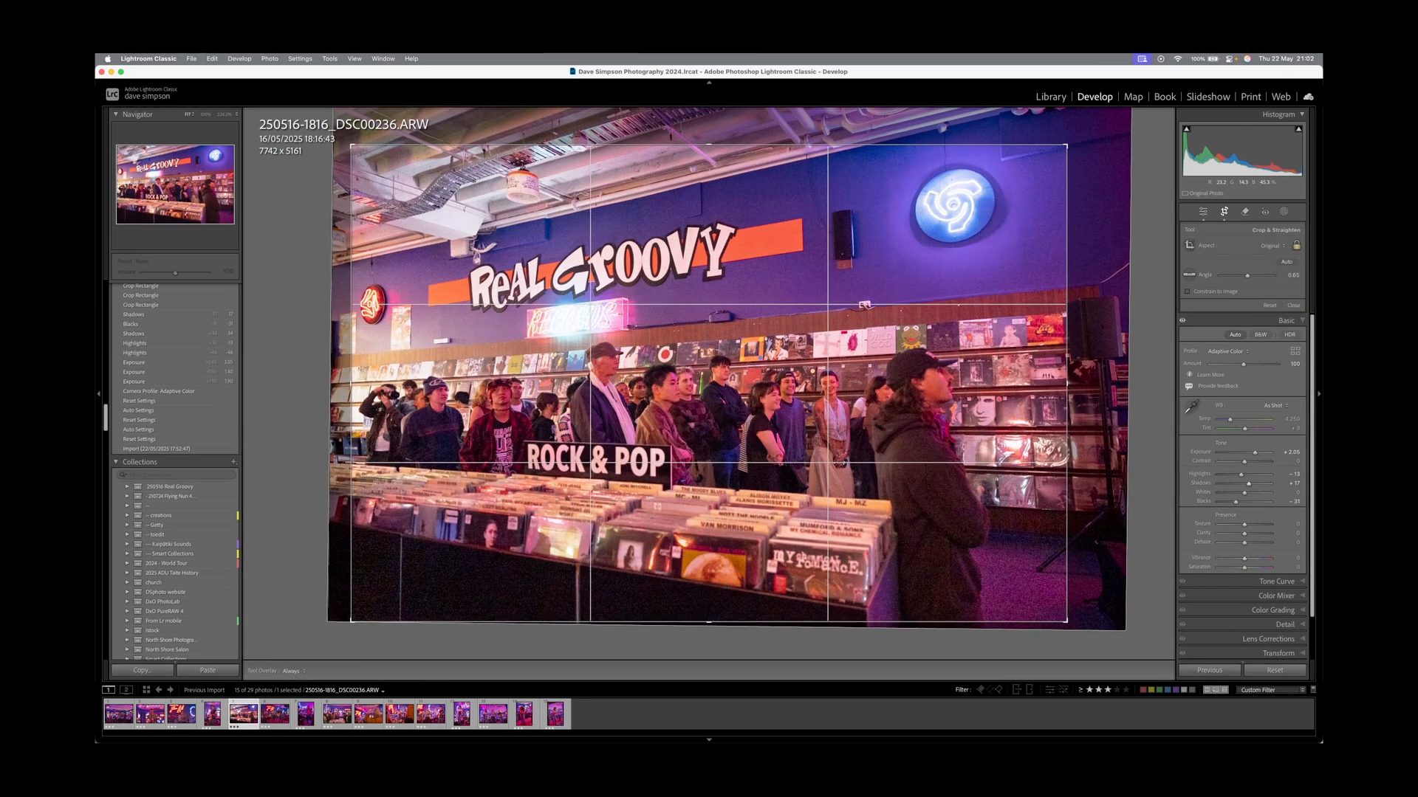
pyautogui.moveTo(1066, 147); pyautogui.dragTo(1062, 149)
pyautogui.press('r')
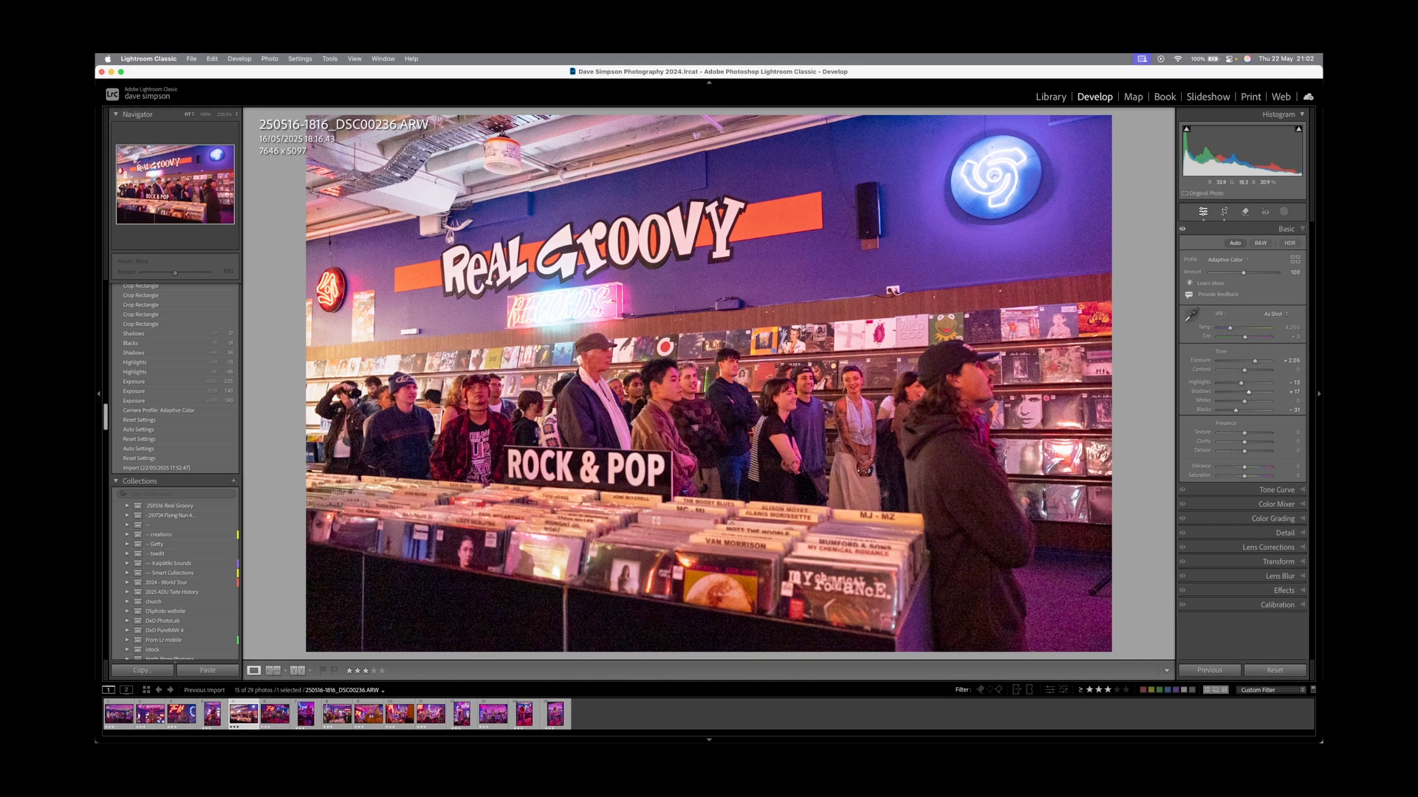
# Crop DSC00224 tighter around the two singers.
pyautogui.press('Left')
pyautogui.press('r')
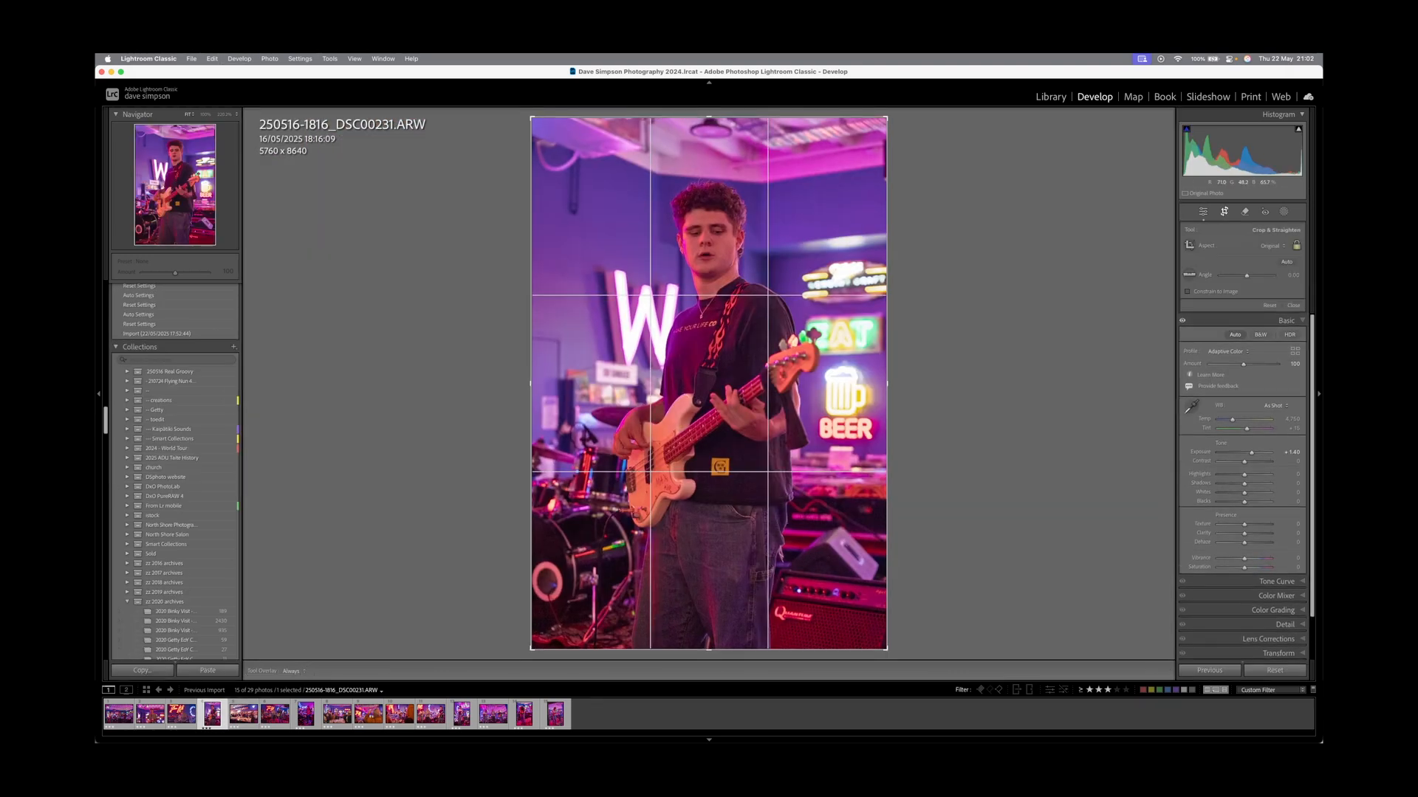
pyautogui.press('Left')
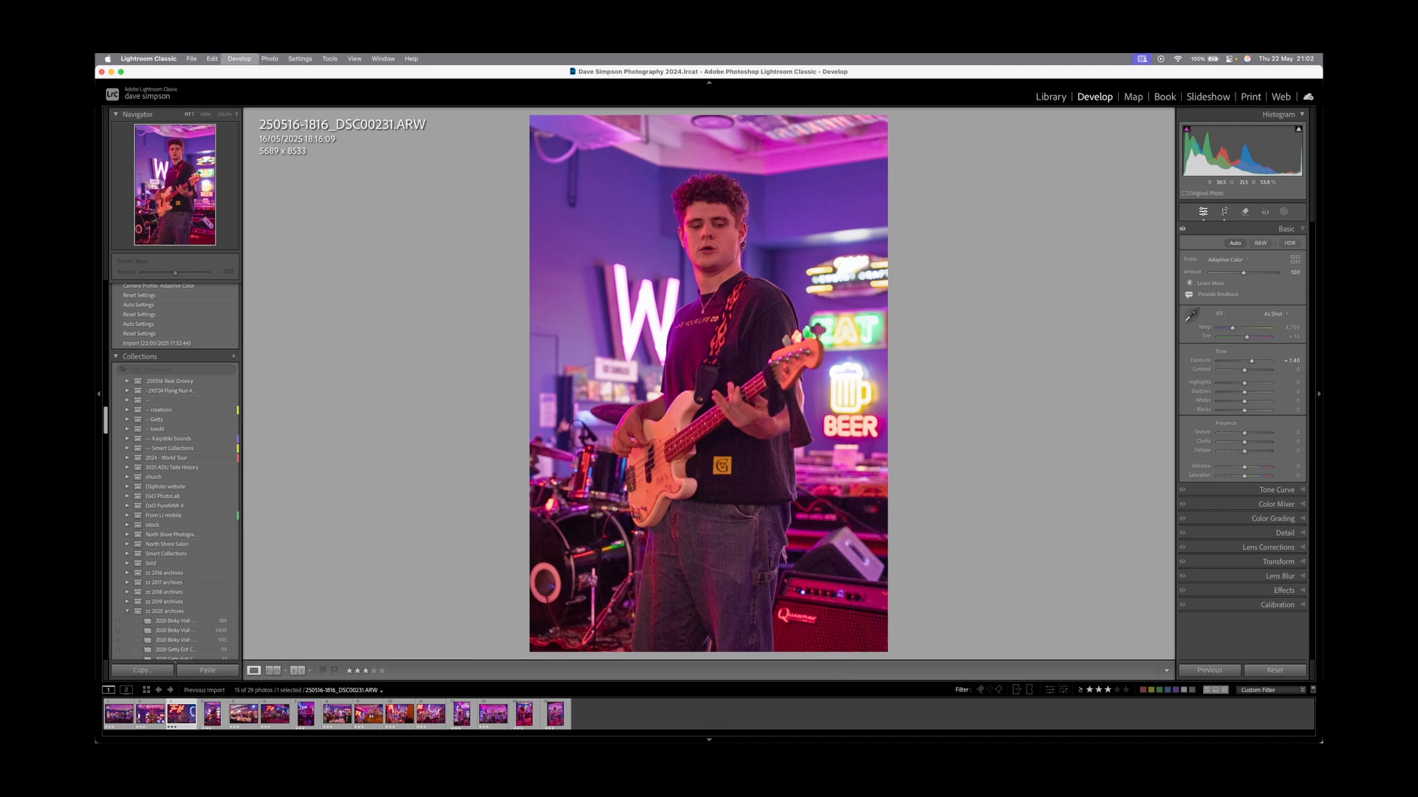
pyautogui.moveTo(709, 118); pyautogui.dragTo(709, 170)
pyautogui.moveTo(709, 310)
pyautogui.mouseDown()
pyautogui.moveTo(678, 322)
pyautogui.moveTo(703, 316)
pyautogui.mouseUp()
pyautogui.press('Return')
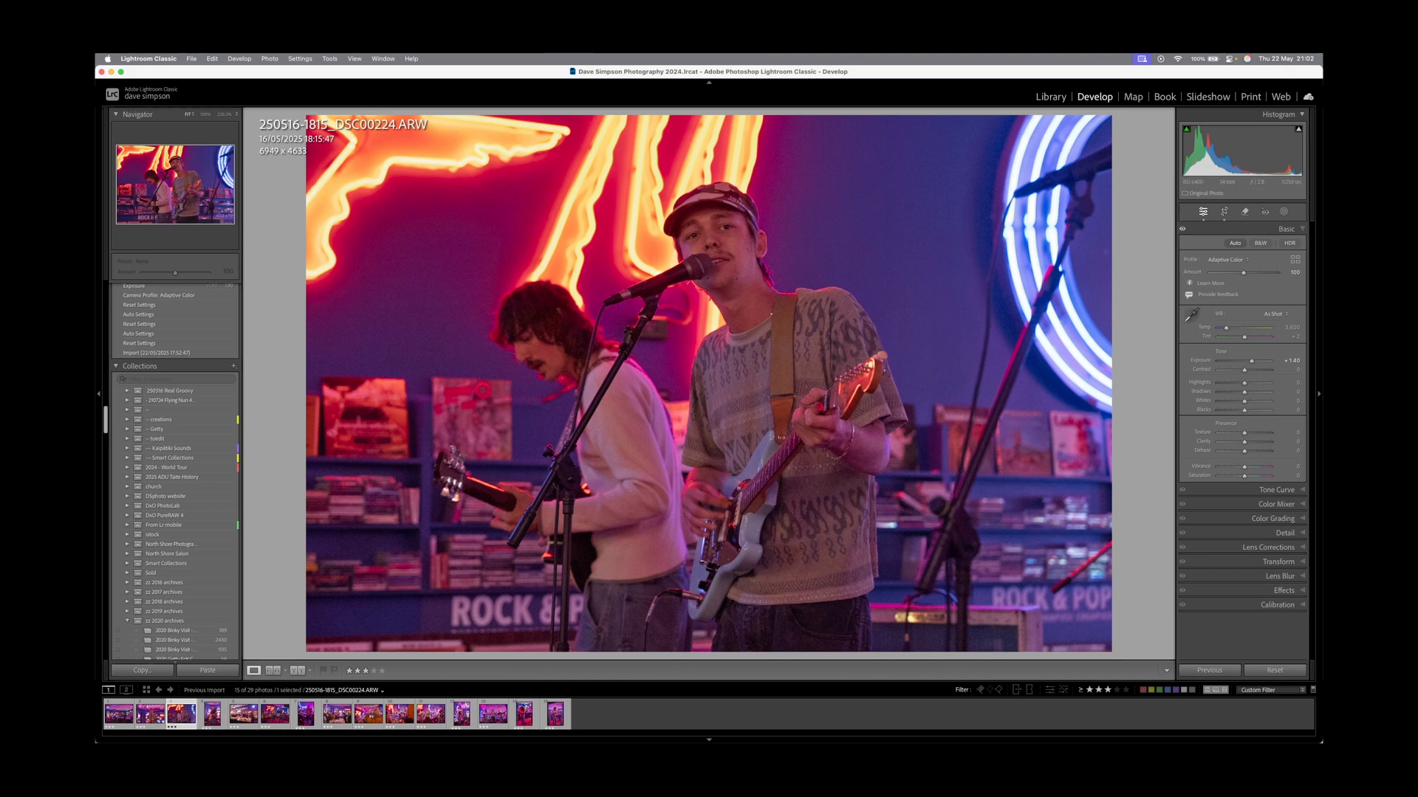
# Set DSC00224 exposure to +1.85 and highlights to −44, then refine its crop to 6764 x 4509.
pyautogui.moveTo(1251, 361); pyautogui.dragTo(1237, 410)
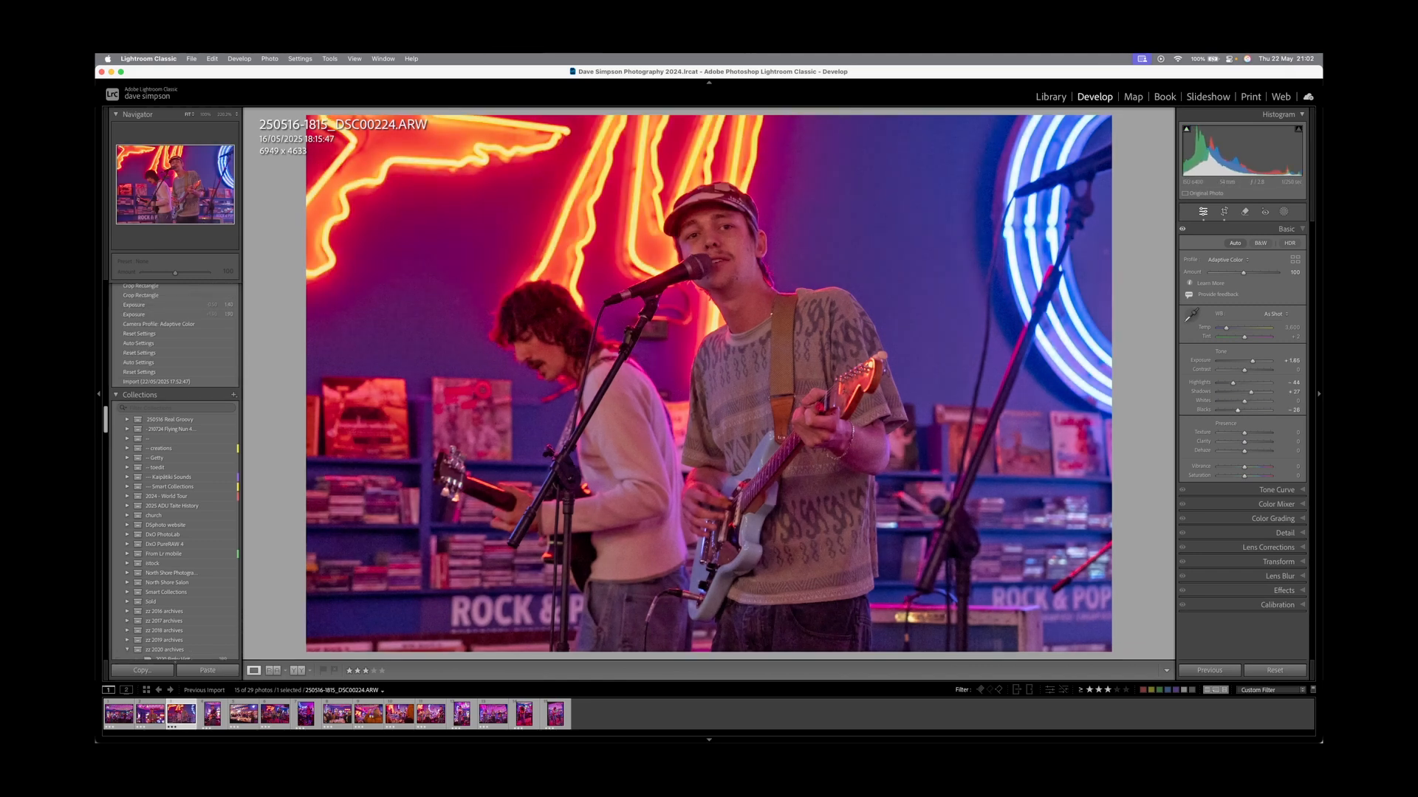
pyautogui.press('\\')
pyautogui.press('\\')
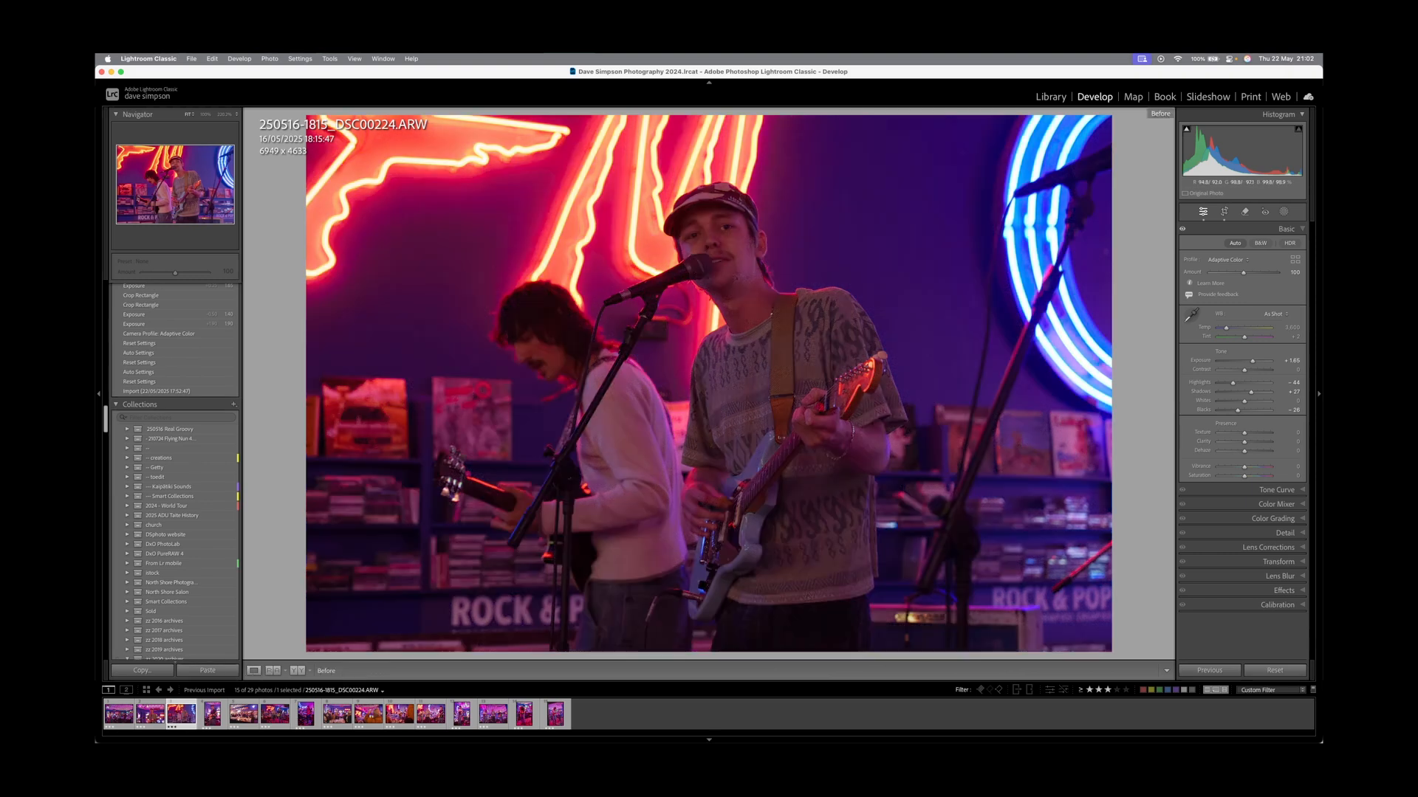
pyautogui.press('r')
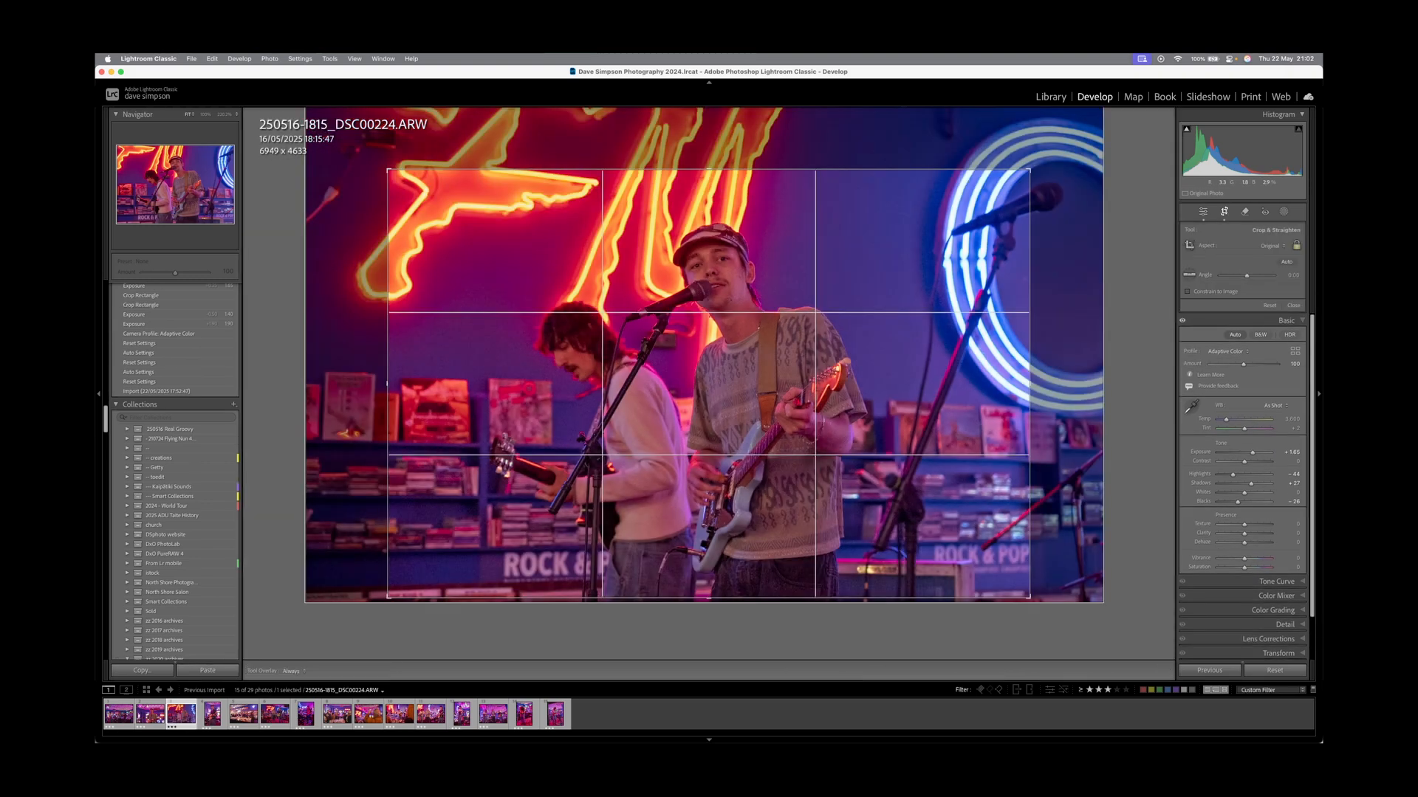
pyautogui.press('r')
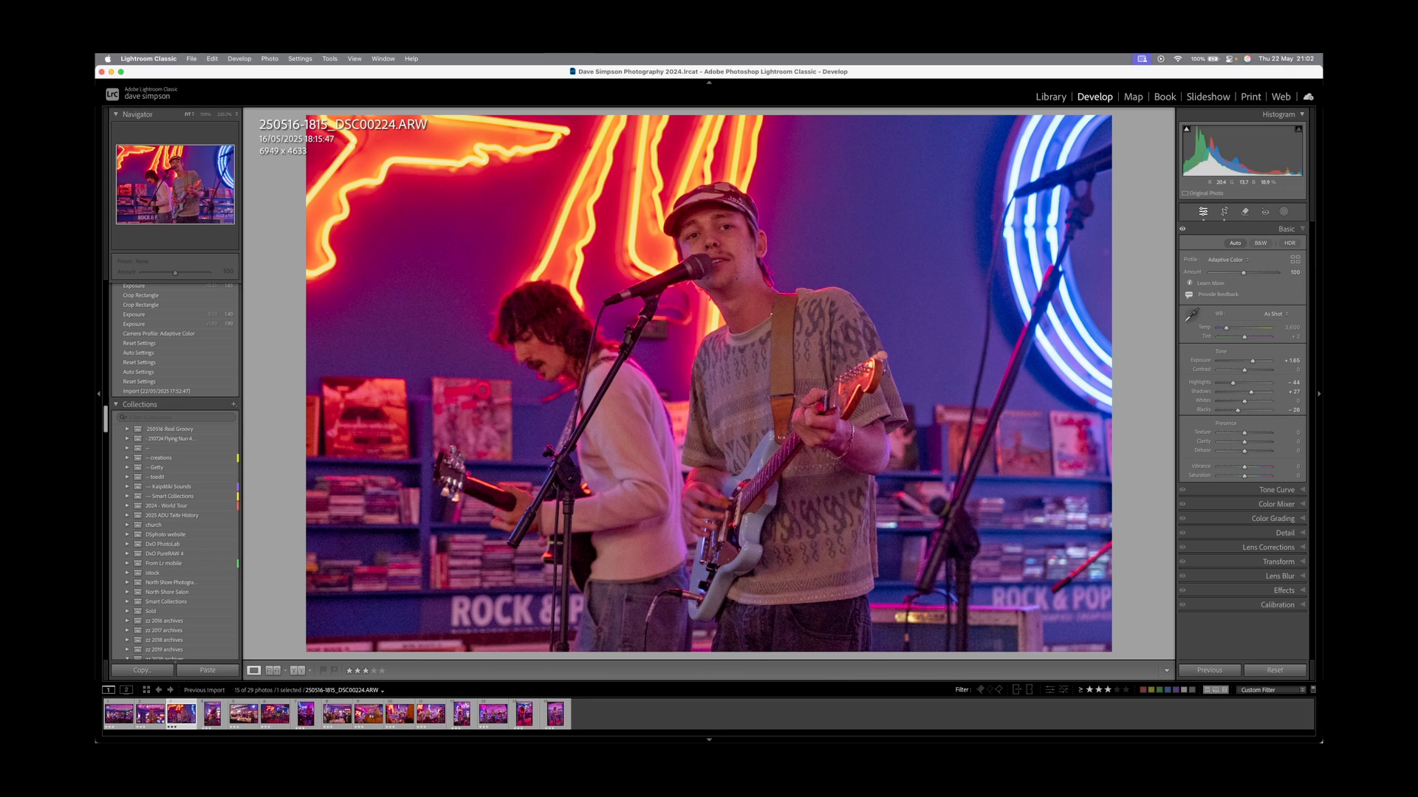
pyautogui.press('r')
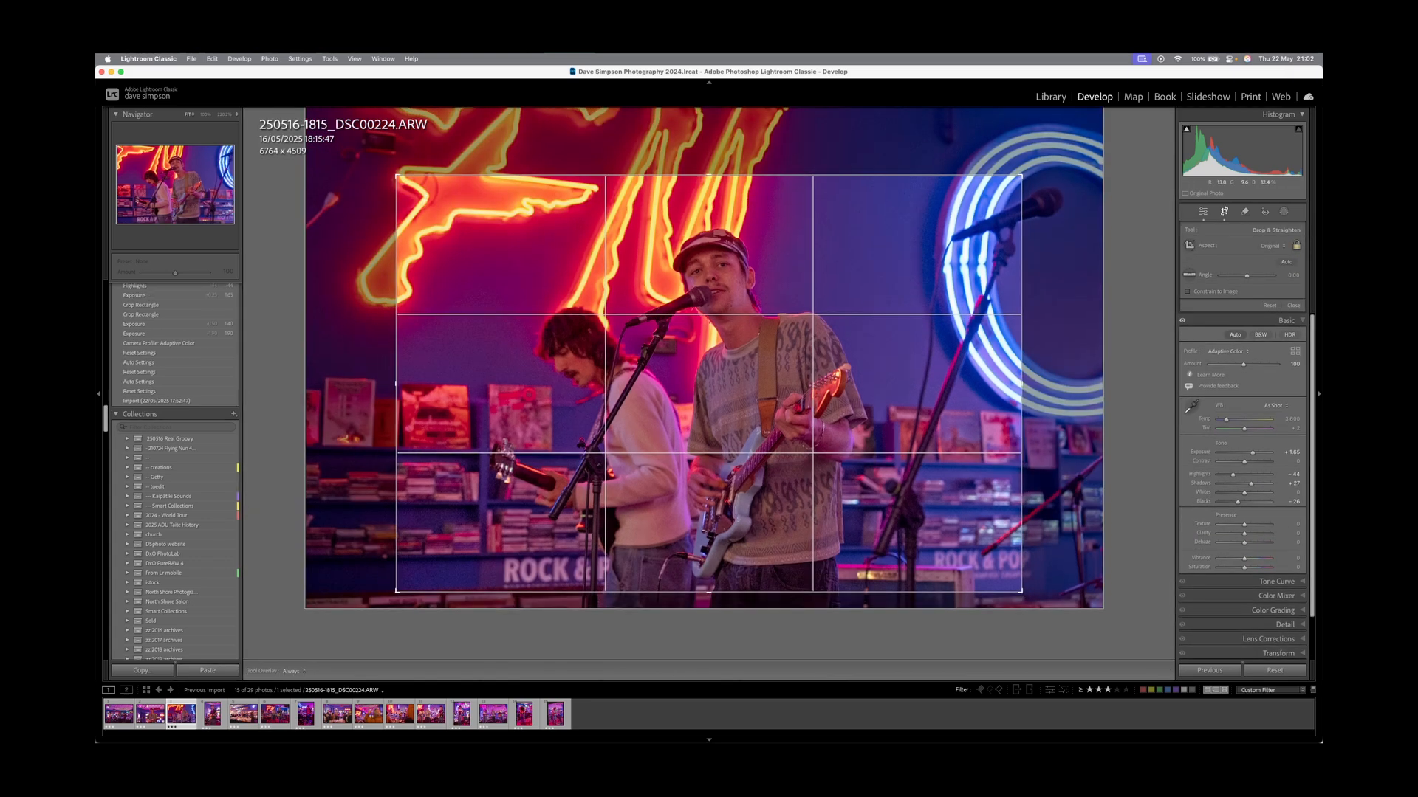
pyautogui.press('r')
pyautogui.press('Left')
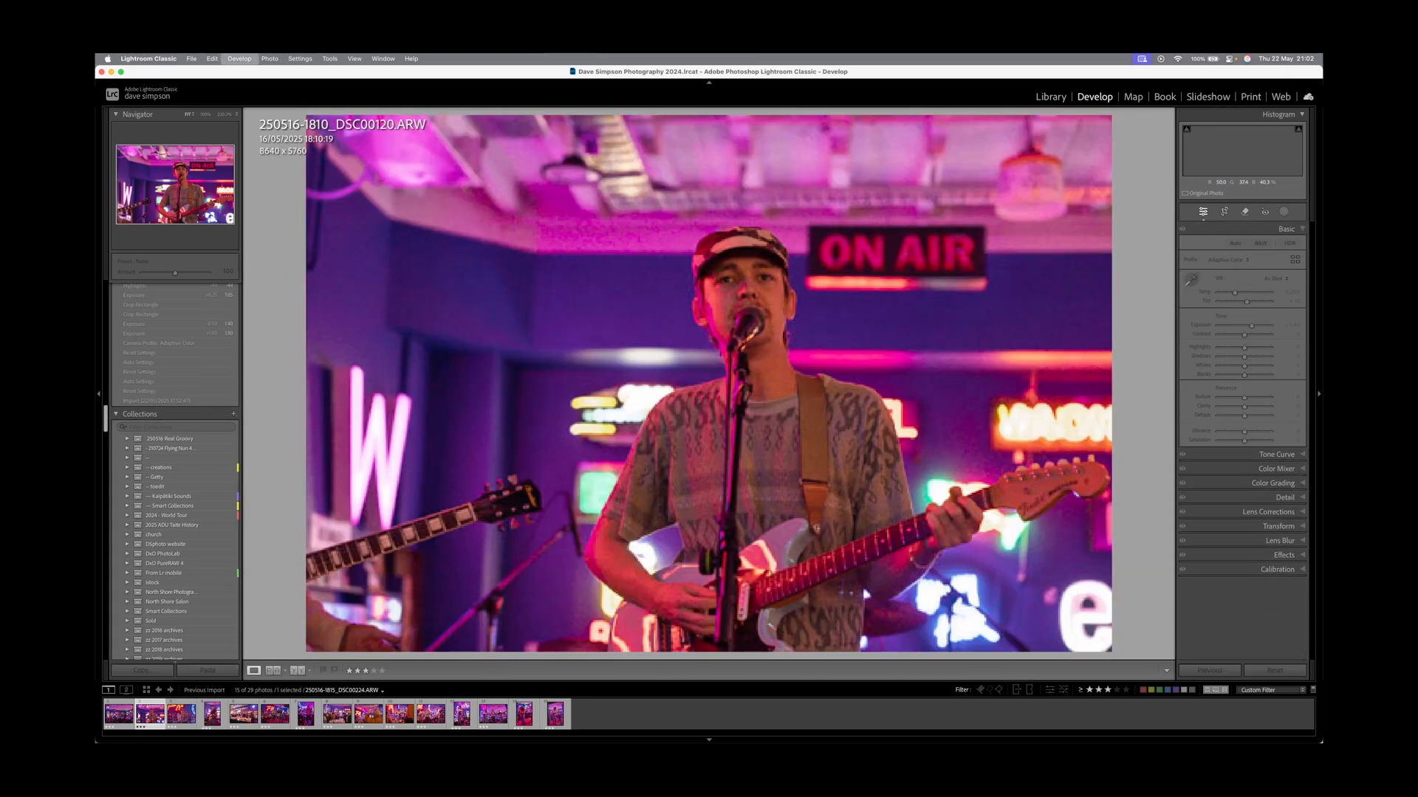
# Crop DSC00120 in from the top-left and left edge, deepen its blacks and lift shadows.
pyautogui.press('r')
pyautogui.moveTo(309, 118); pyautogui.dragTo(357, 149)
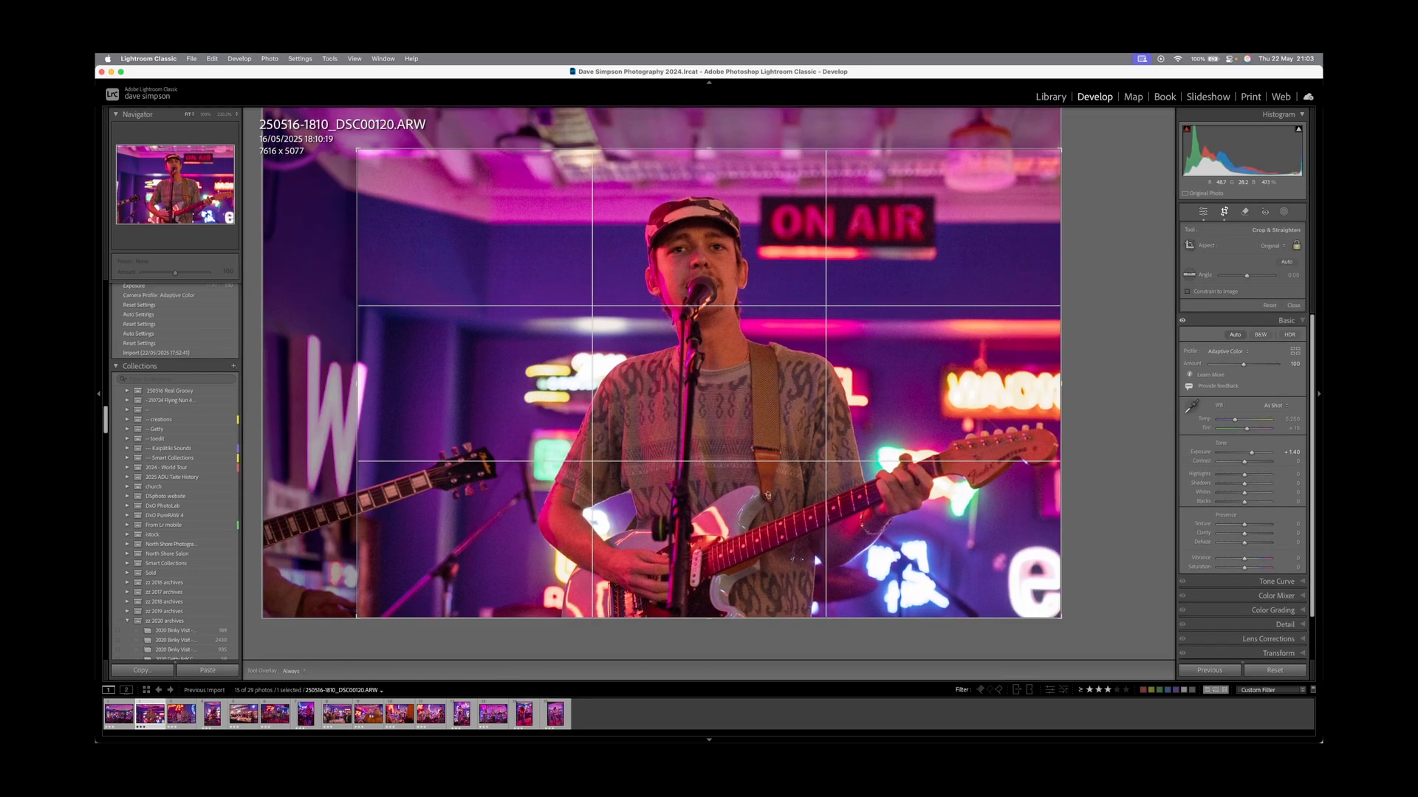
pyautogui.moveTo(357, 383); pyautogui.dragTo(408, 383)
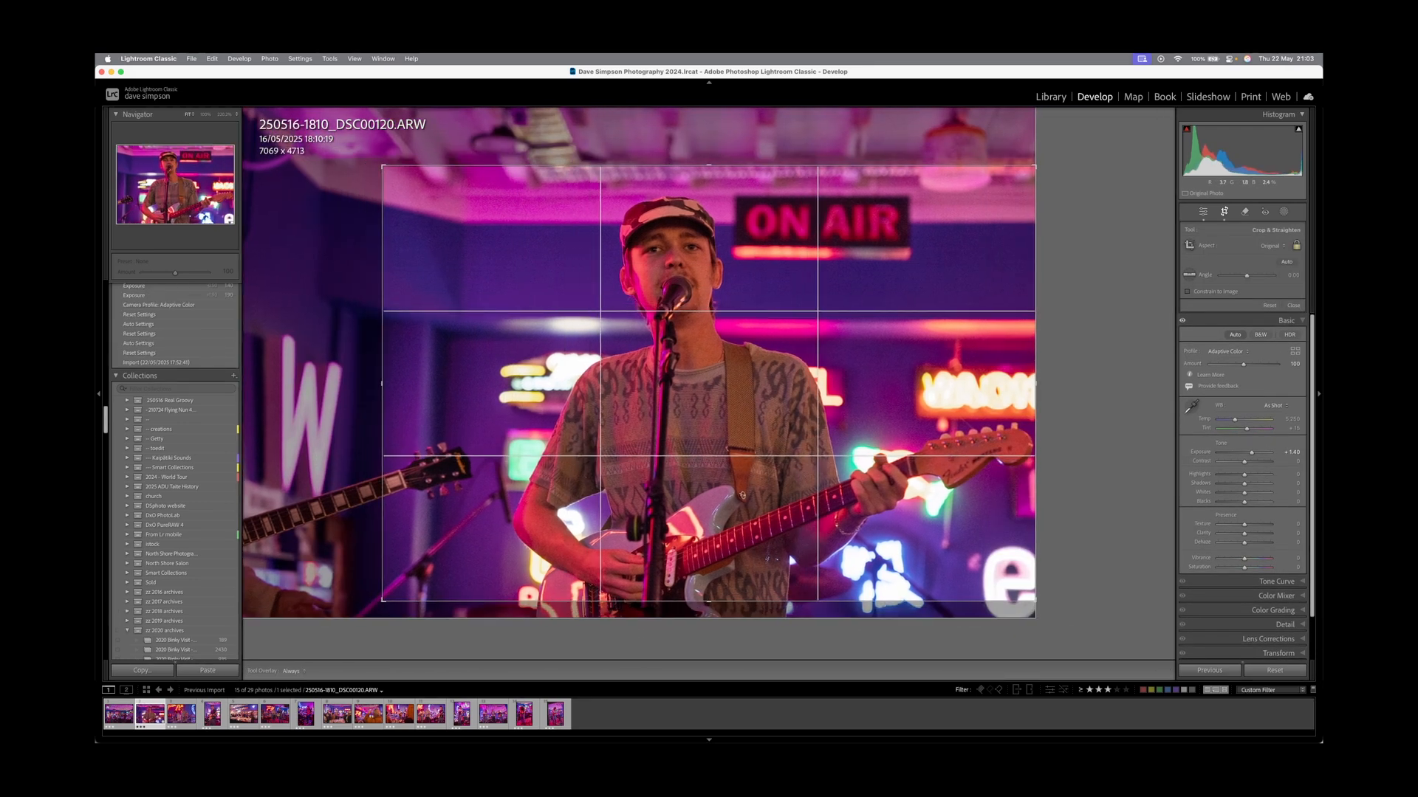
pyautogui.press('Return')
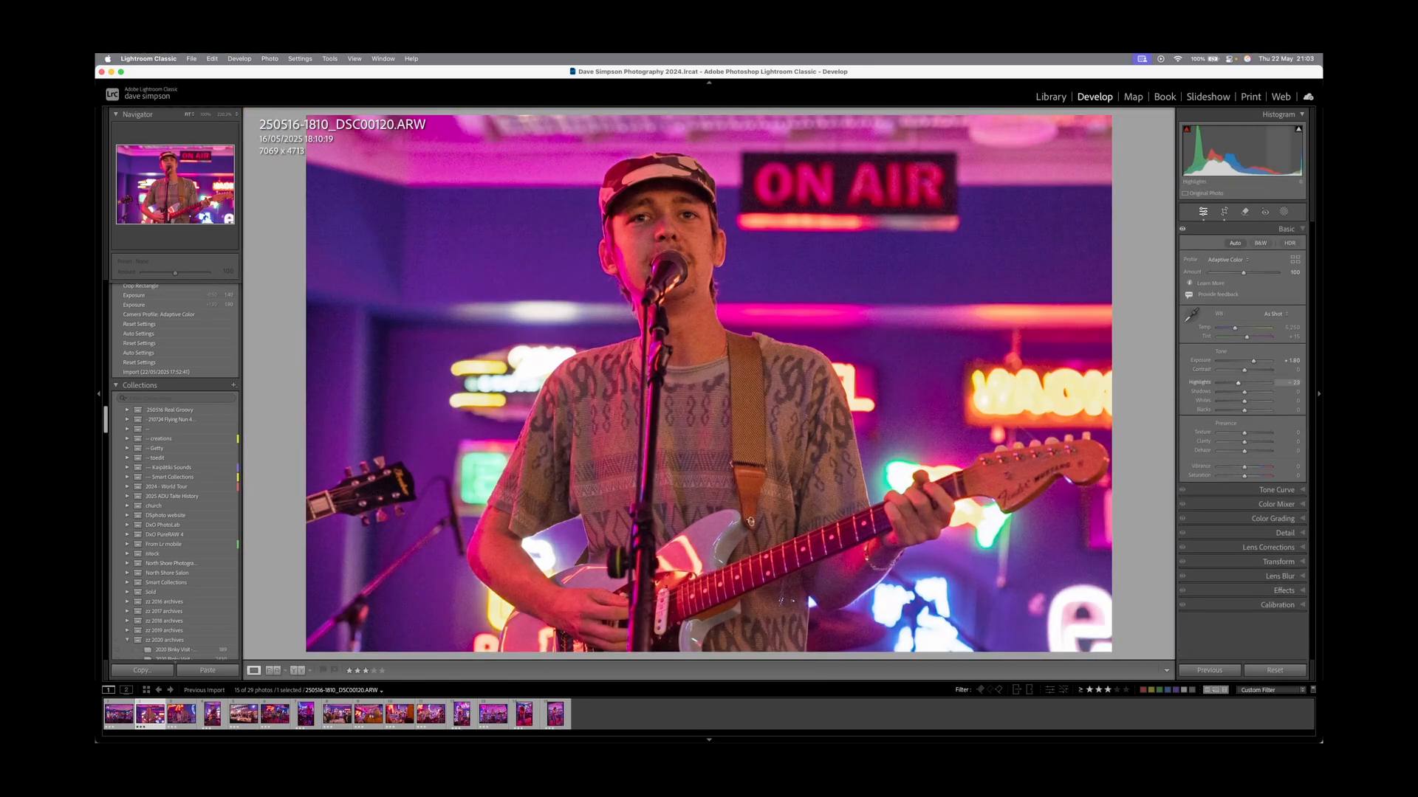
pyautogui.moveTo(1244, 410); pyautogui.dragTo(1251, 392)
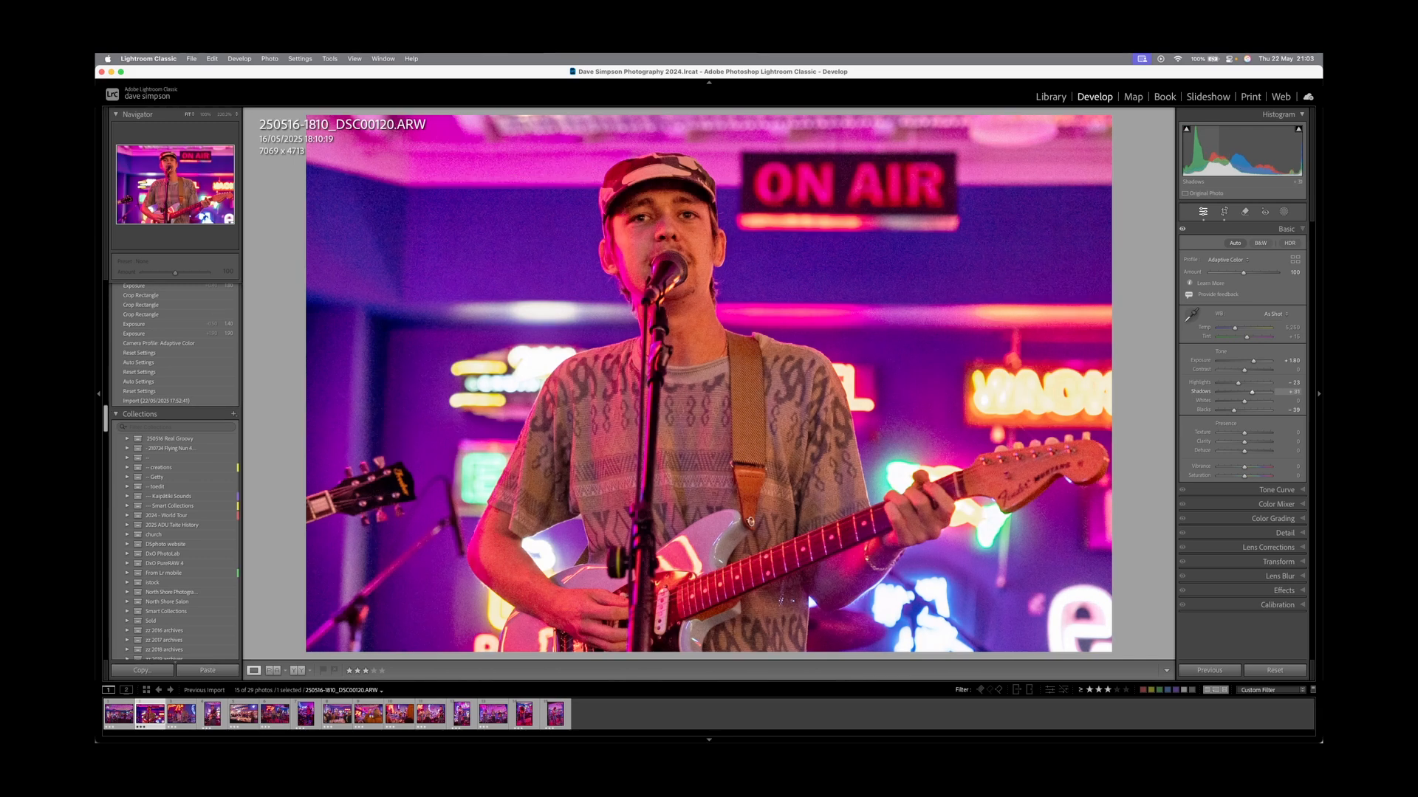
# Crop the full-band shot DSC00112 tighter around the band and brighten it while reducing highlights.
pyautogui.press('Left')
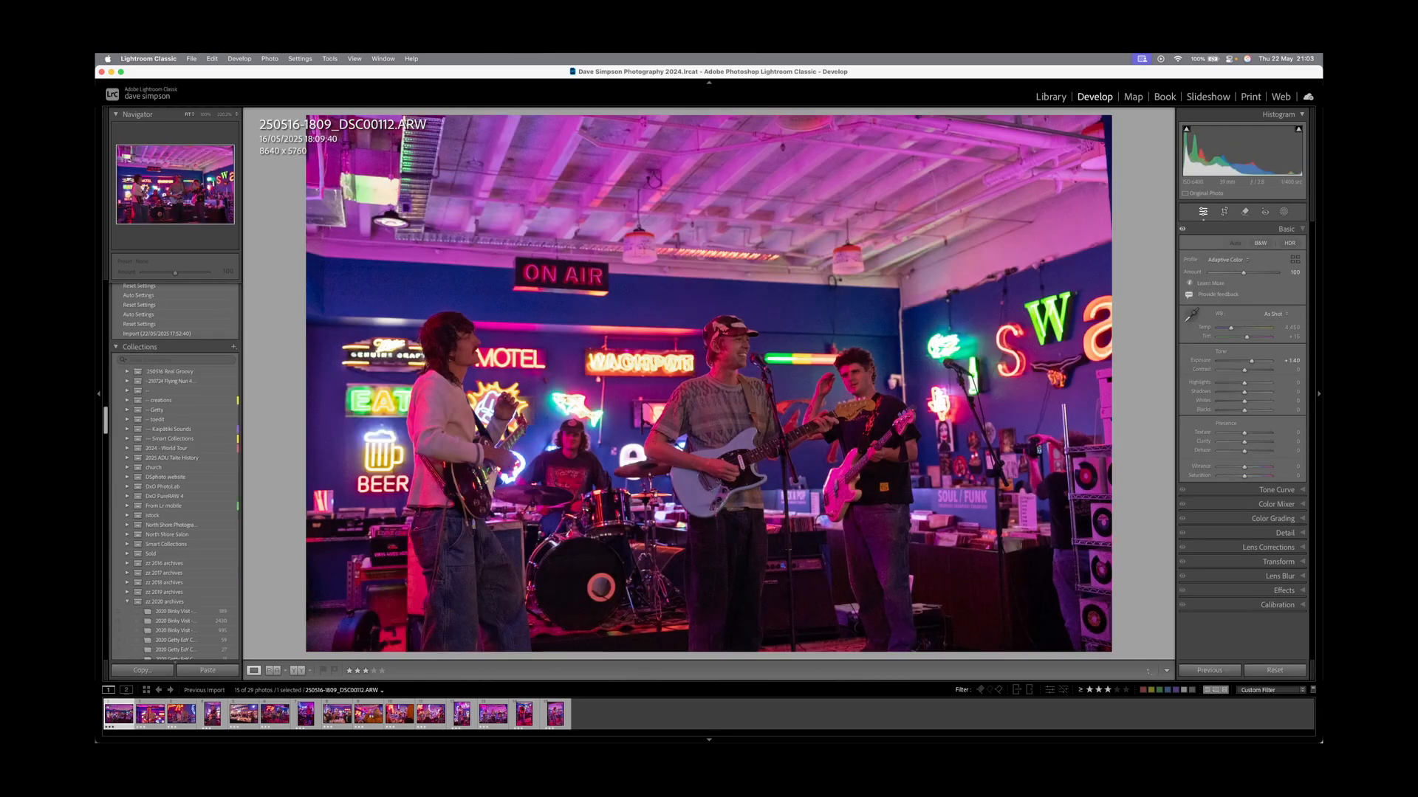
pyautogui.press('r')
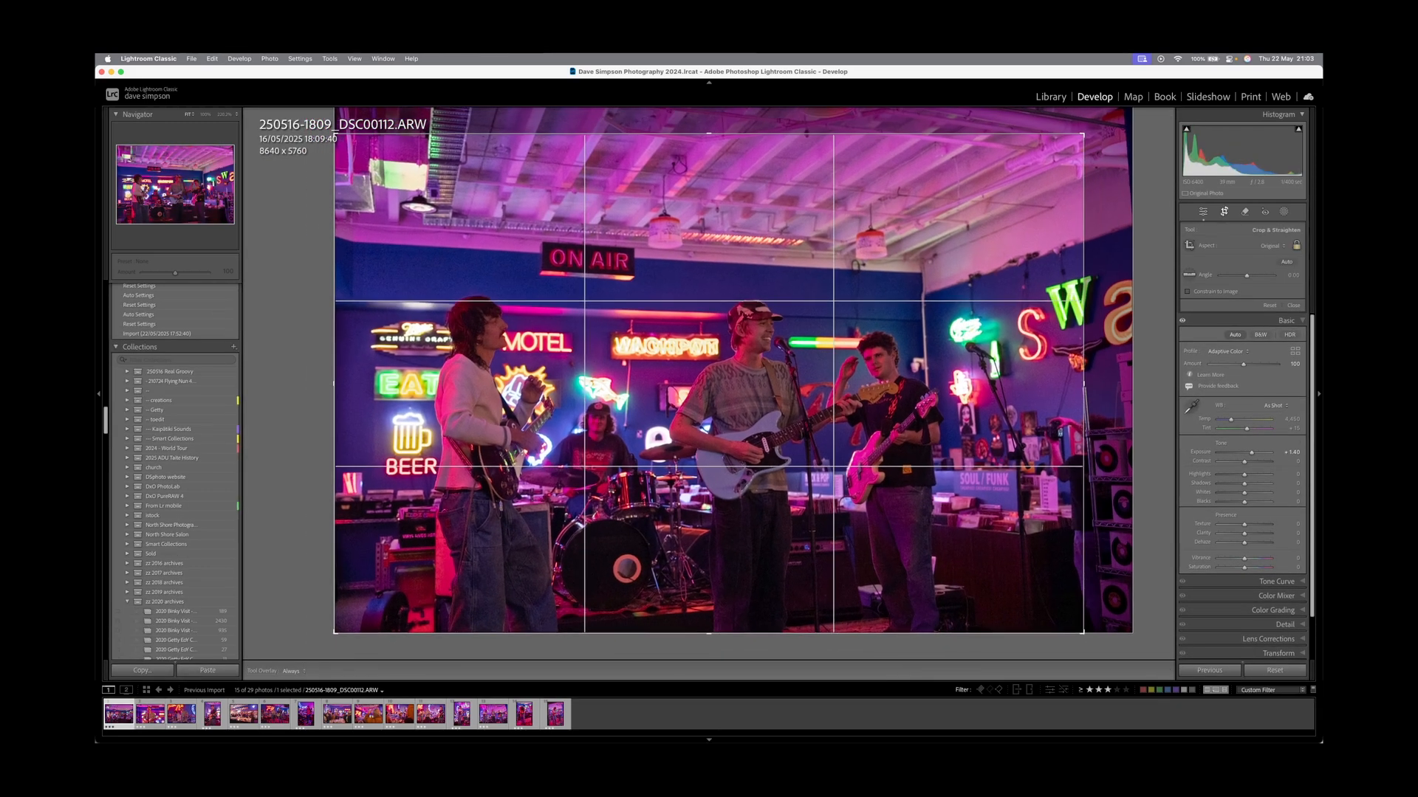
pyautogui.moveTo(1046, 158); pyautogui.dragTo(1024, 173)
pyautogui.moveTo(990, 229); pyautogui.dragTo(951, 229)
pyautogui.press('Return')
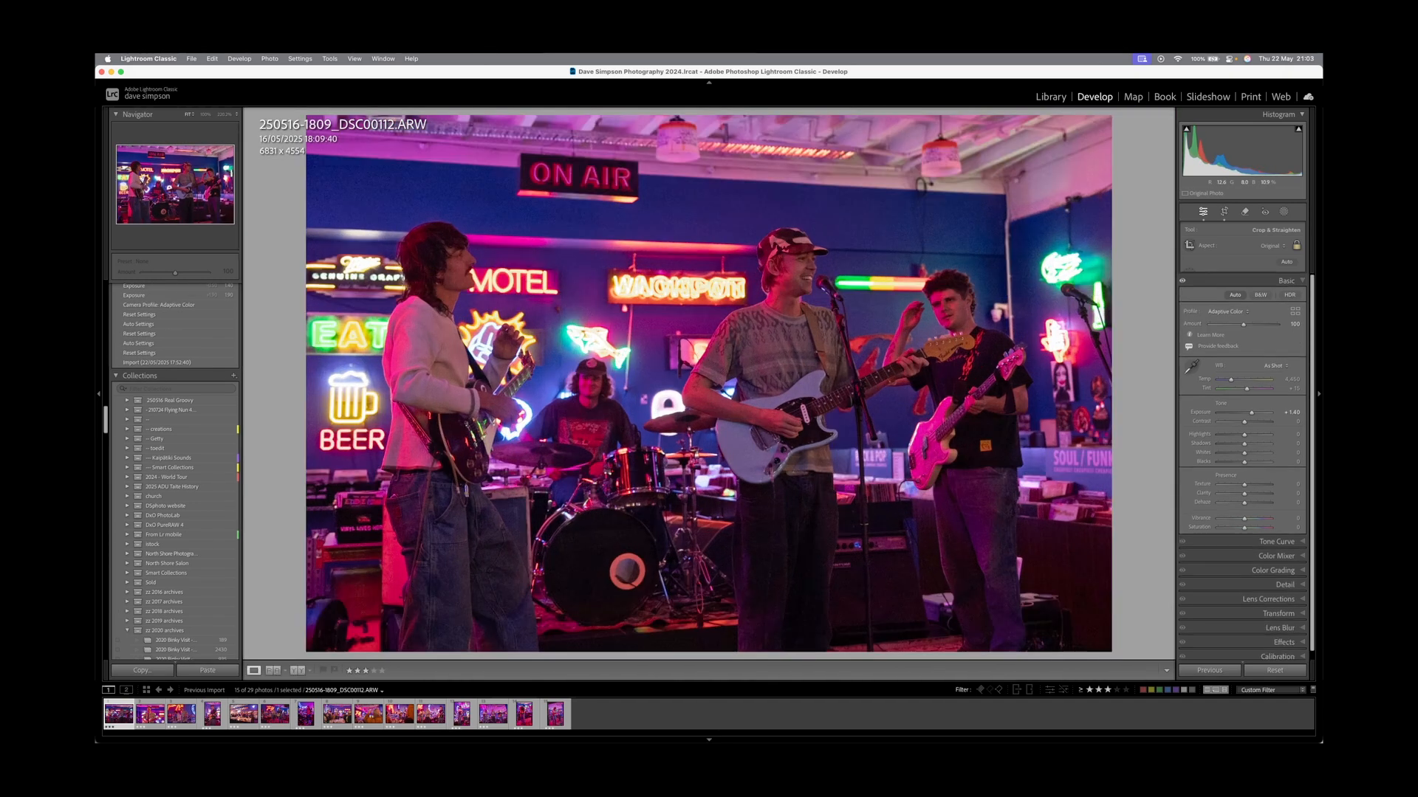
pyautogui.moveTo(1251, 361)
pyautogui.mouseDown()
pyautogui.moveTo(1240, 410)
pyautogui.moveTo(1255, 361)
pyautogui.mouseUp()
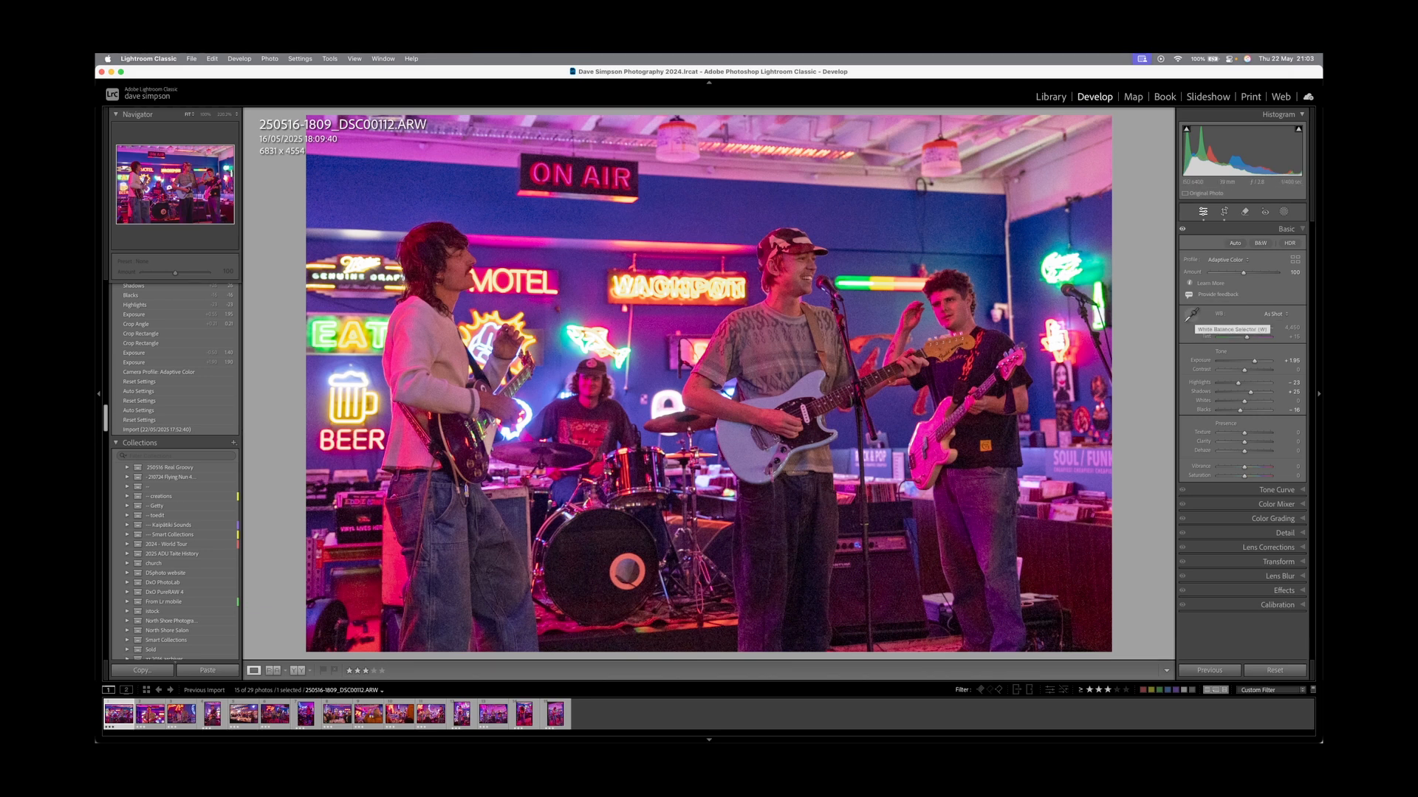
# Set a custom white balance on DSC00112 by sampling neutral spots, ending near 2,000 temperature.
pyautogui.click(1191, 315)
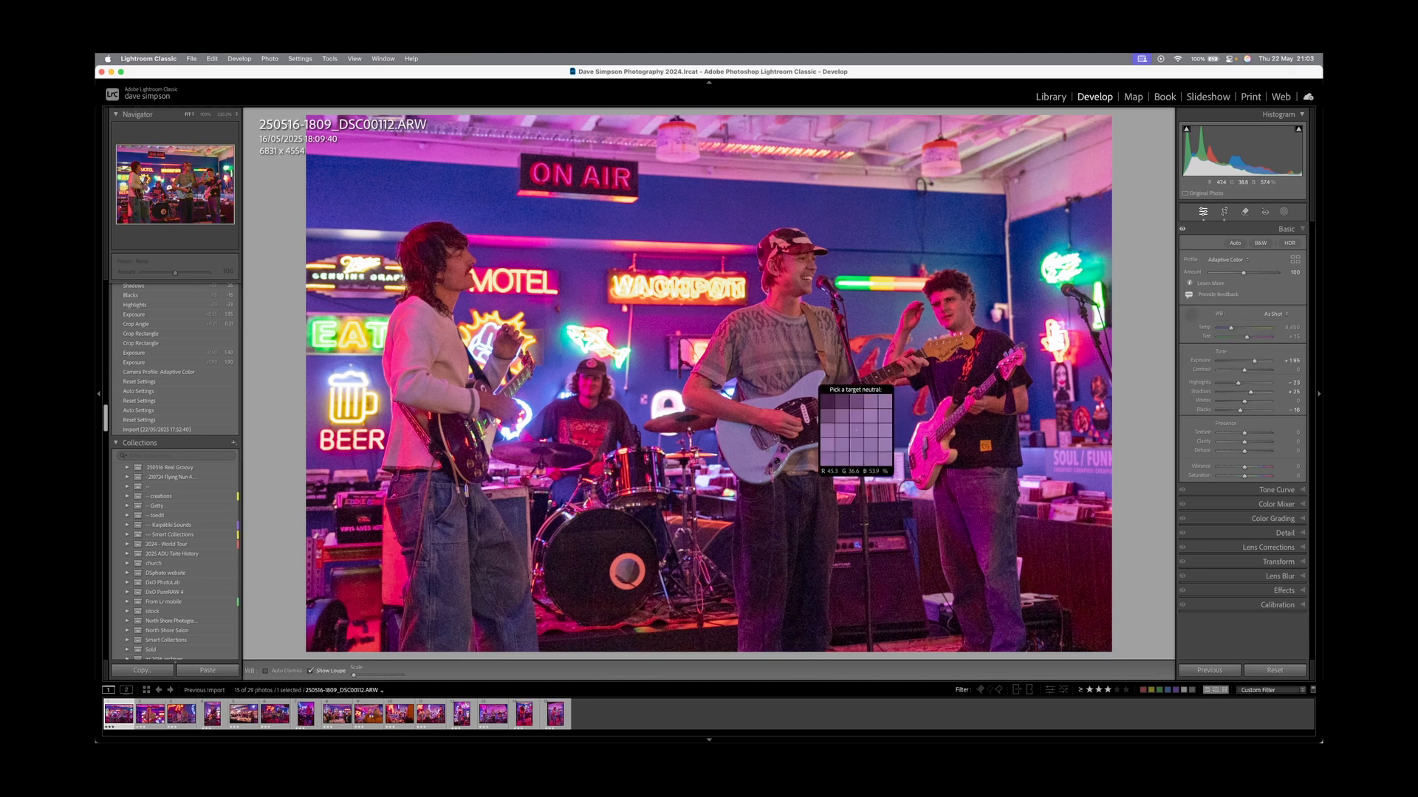
pyautogui.click(858, 405)
pyautogui.click(855, 339)
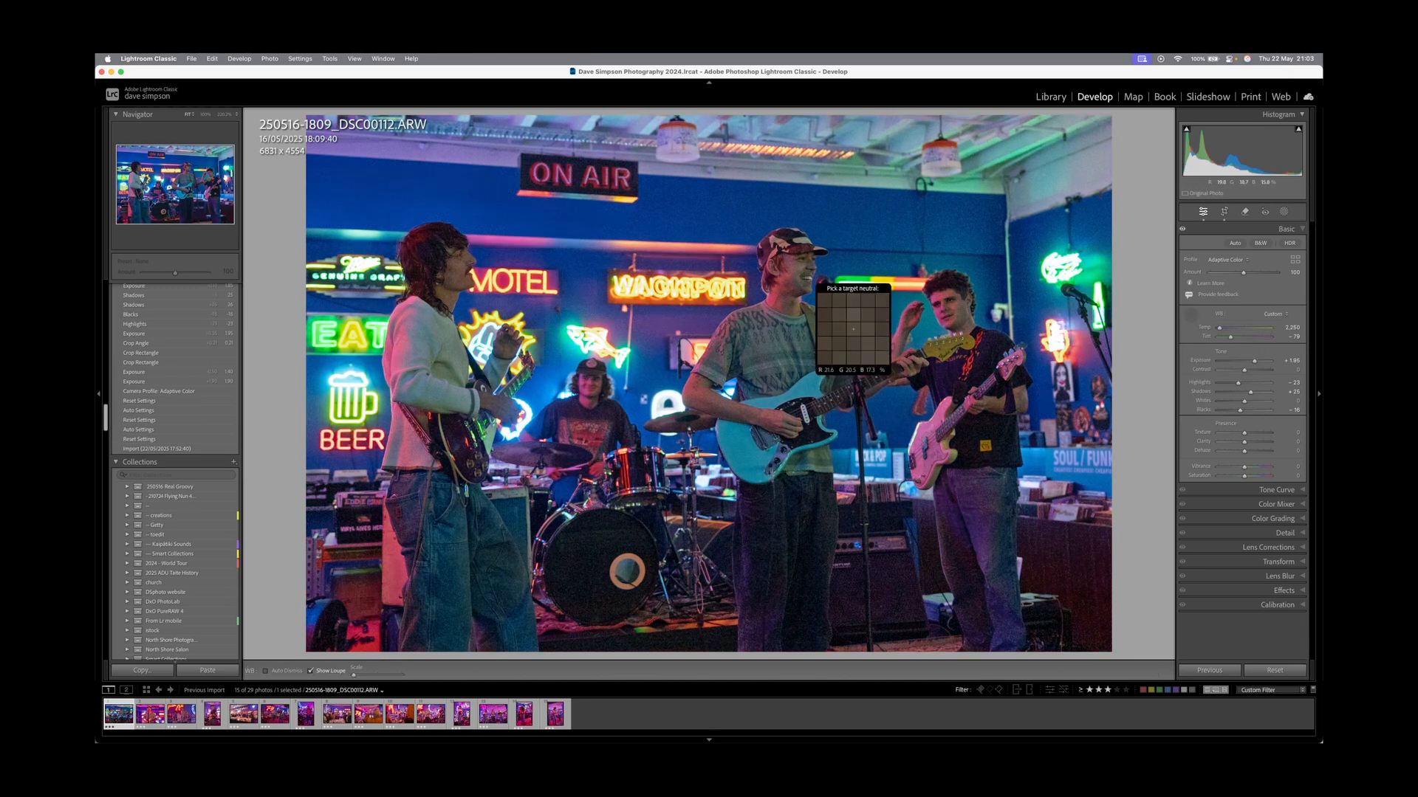
pyautogui.click(853, 327)
pyautogui.click(854, 327)
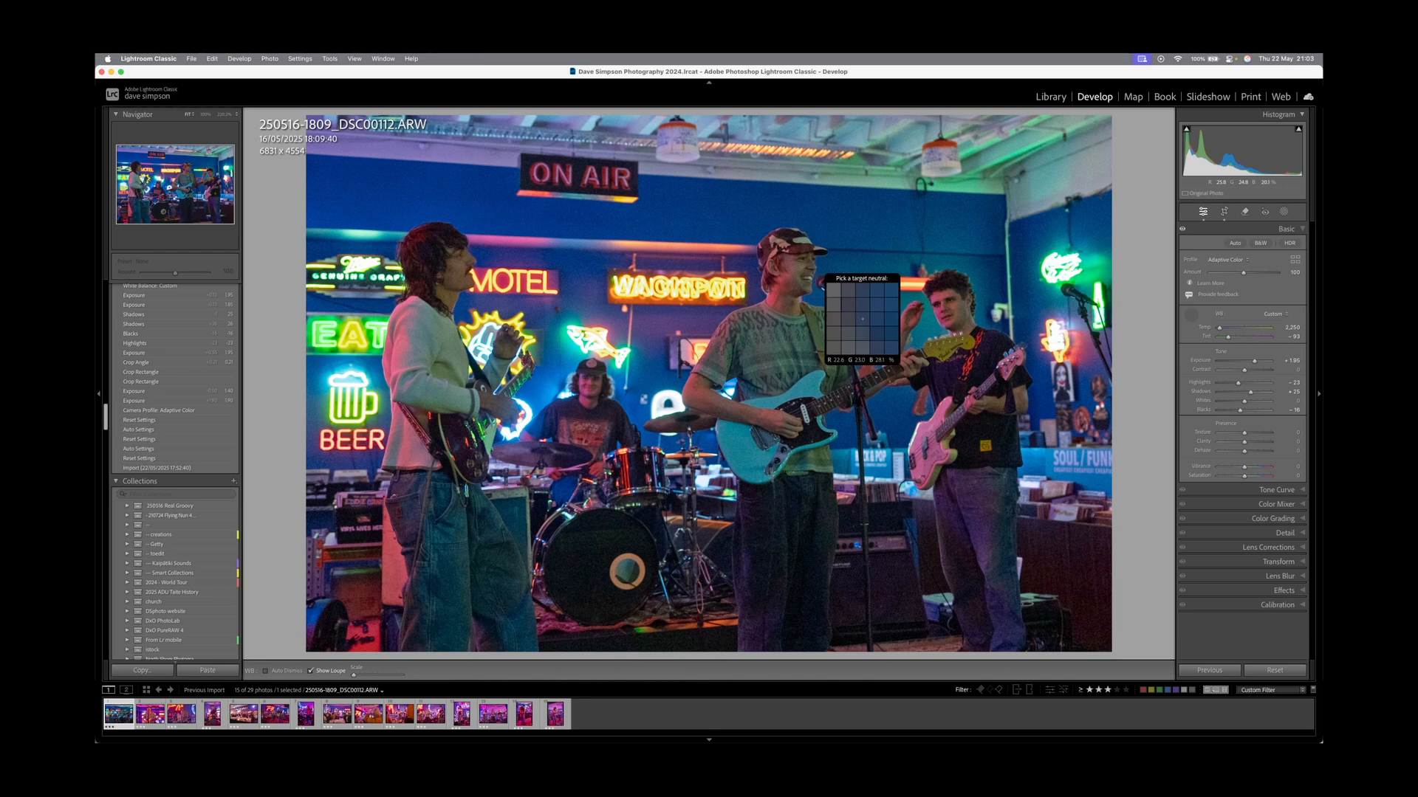
pyautogui.click(849, 334)
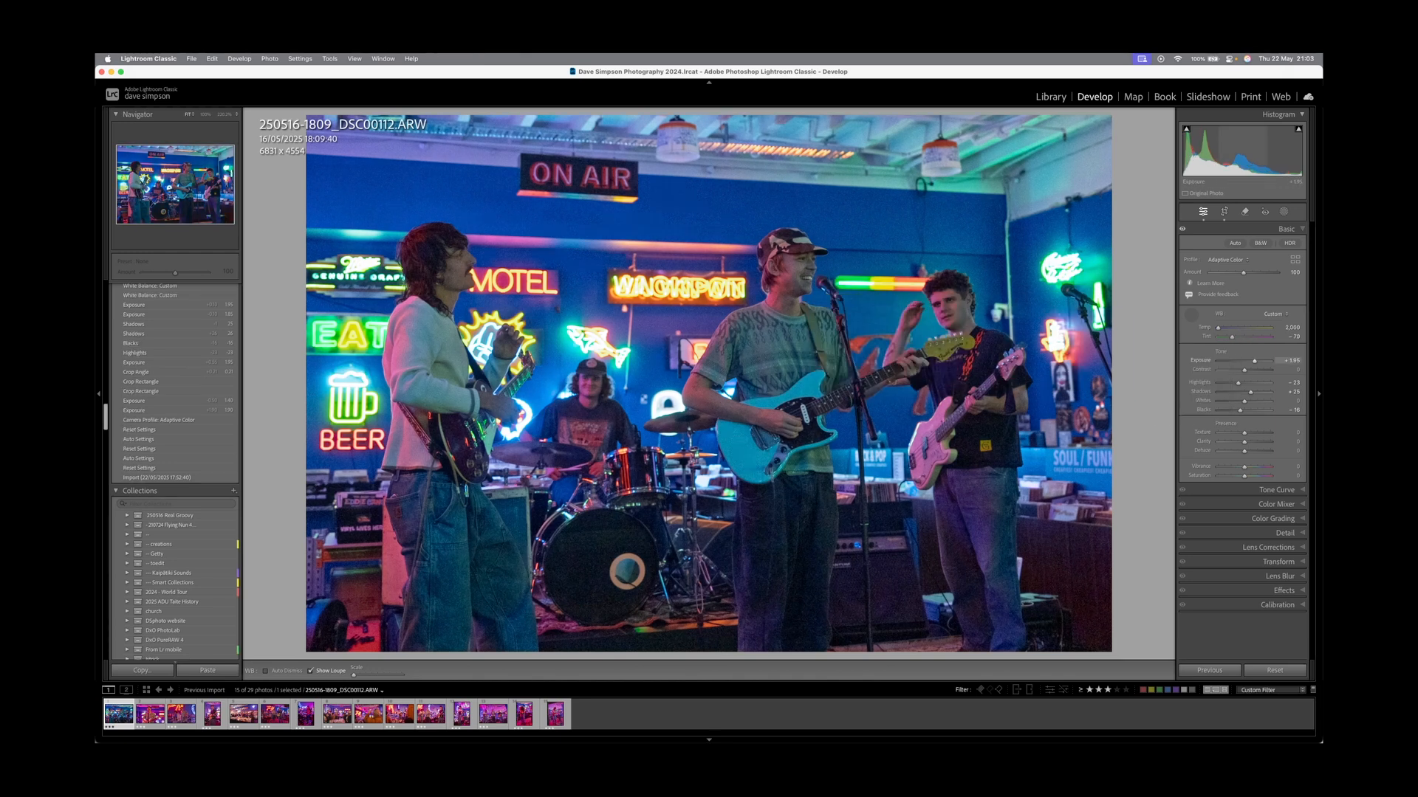
# Raise DSC00112 exposure to +2.15, trying As Shot white balance and undoing it.
pyautogui.moveTo(1254, 361); pyautogui.dragTo(1255, 361)
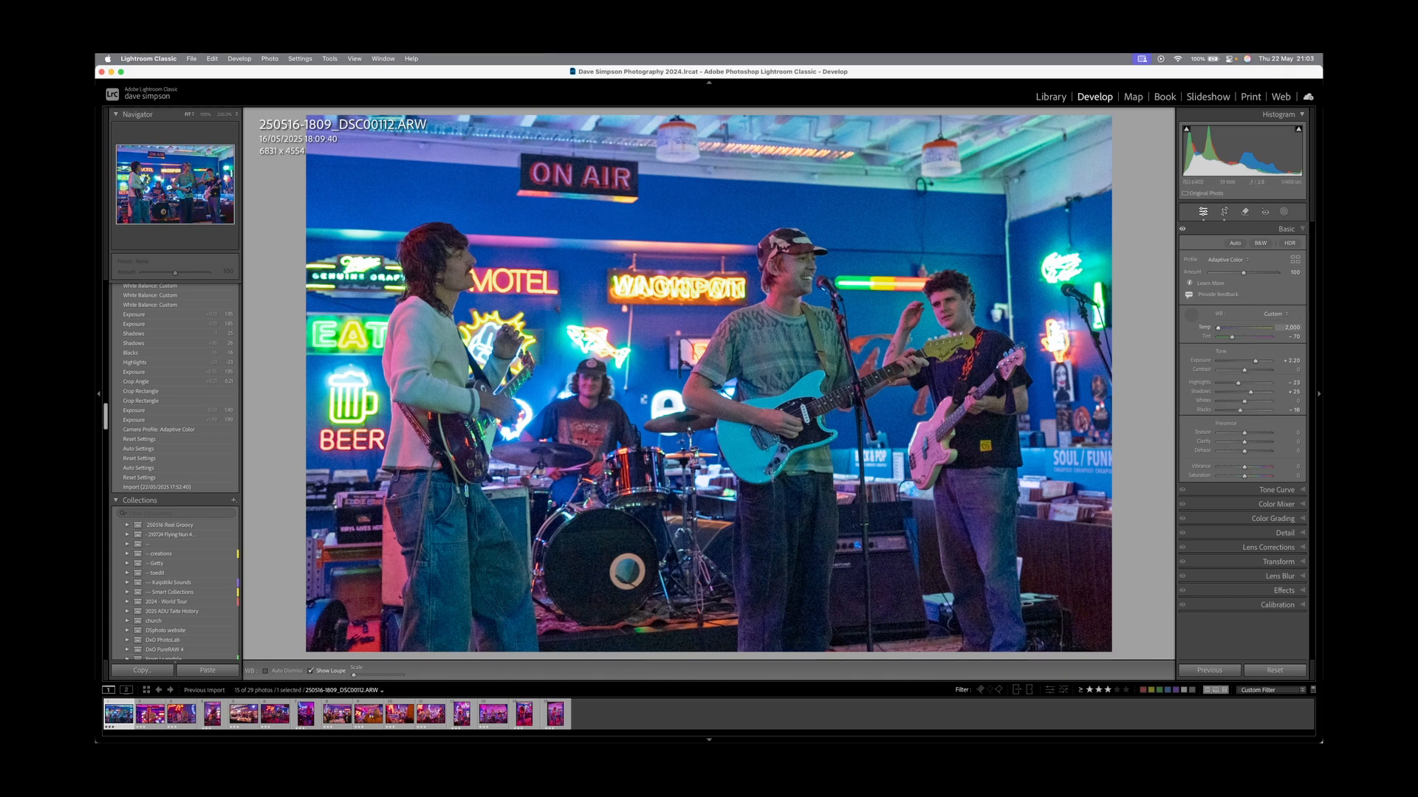
pyautogui.click(1273, 314)
pyautogui.click(1270, 232)
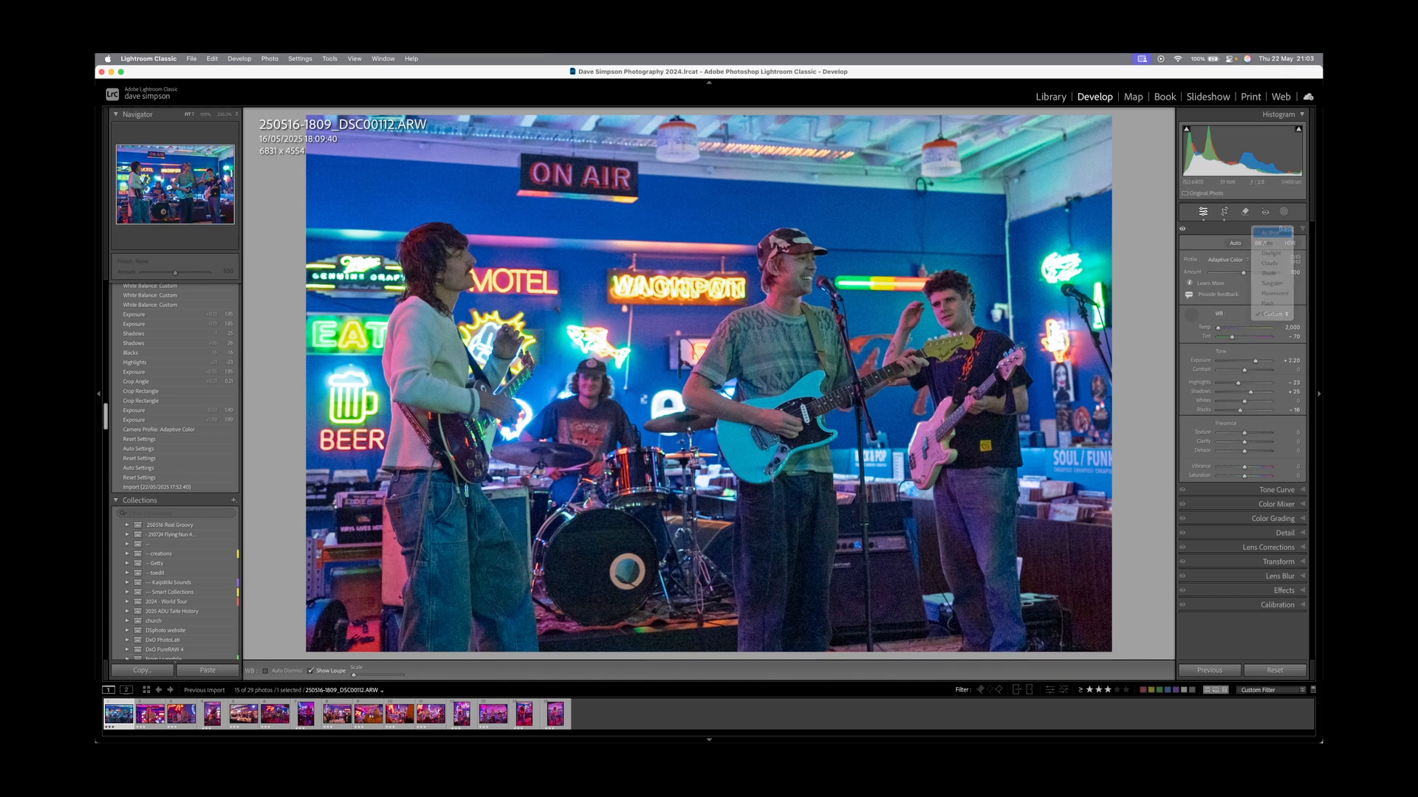
pyautogui.press('super+z')
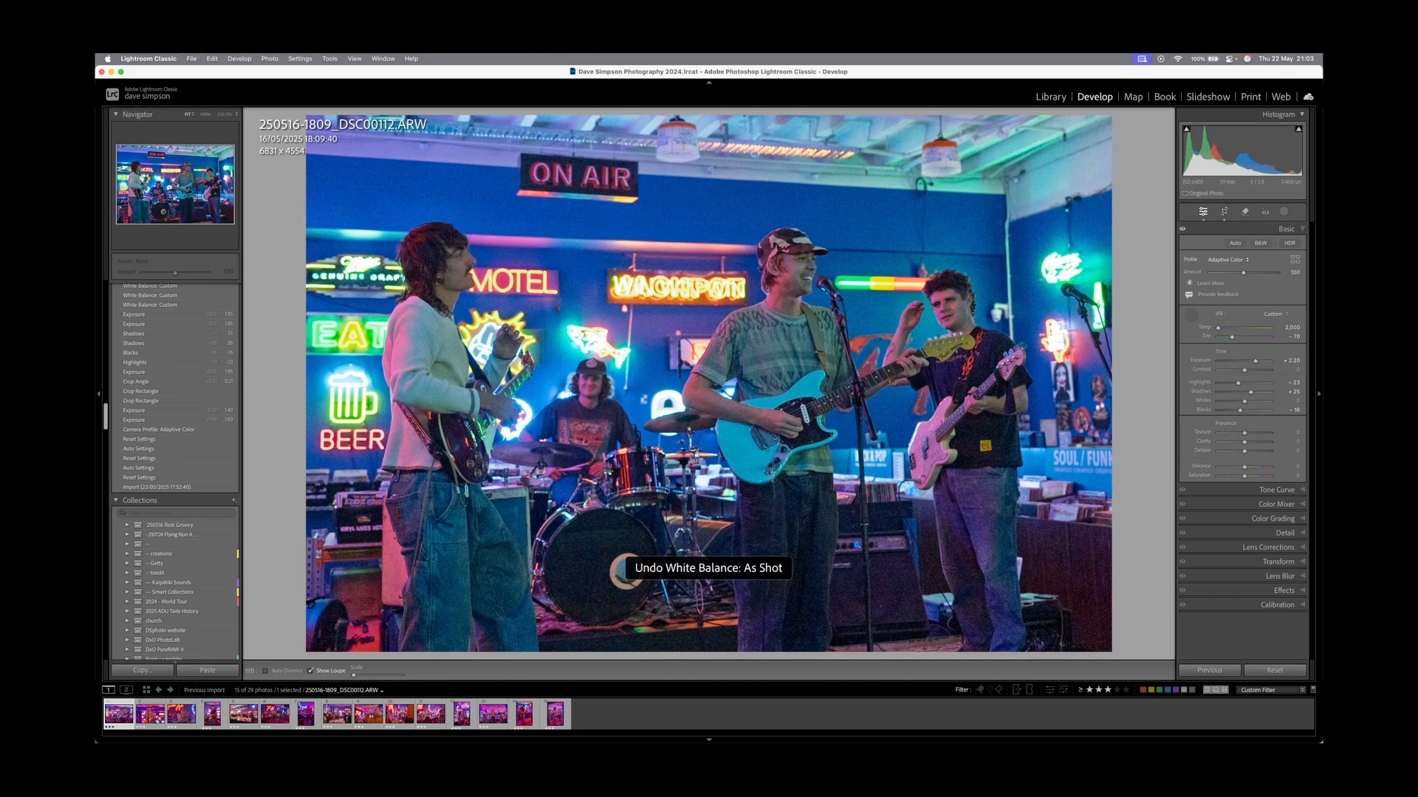
# Warm the temperature slightly, then select all 15 photos for Synchronize Settings.
pyautogui.moveTo(1218, 328); pyautogui.dragTo(1219, 328)
pyautogui.press('Tab')
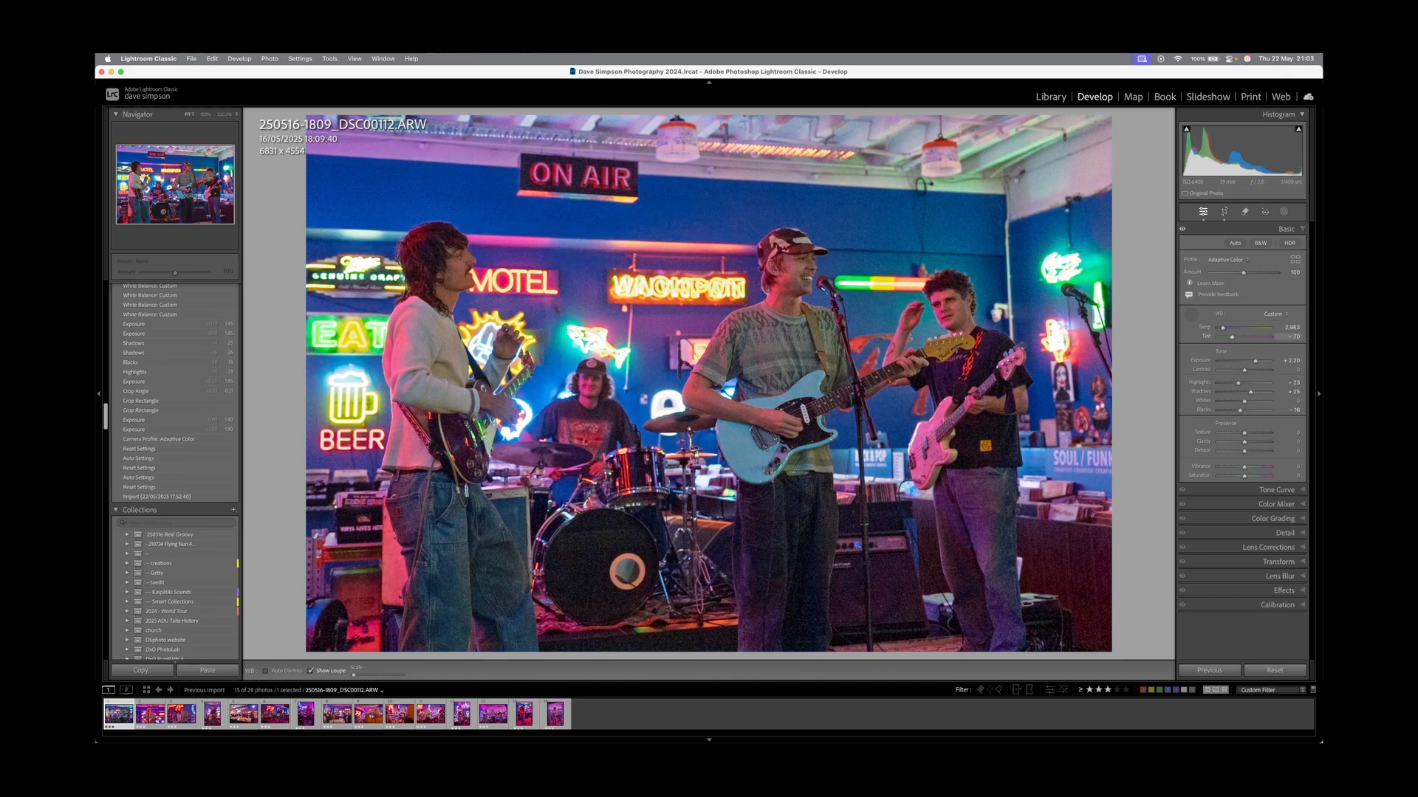
pyautogui.press('Return')
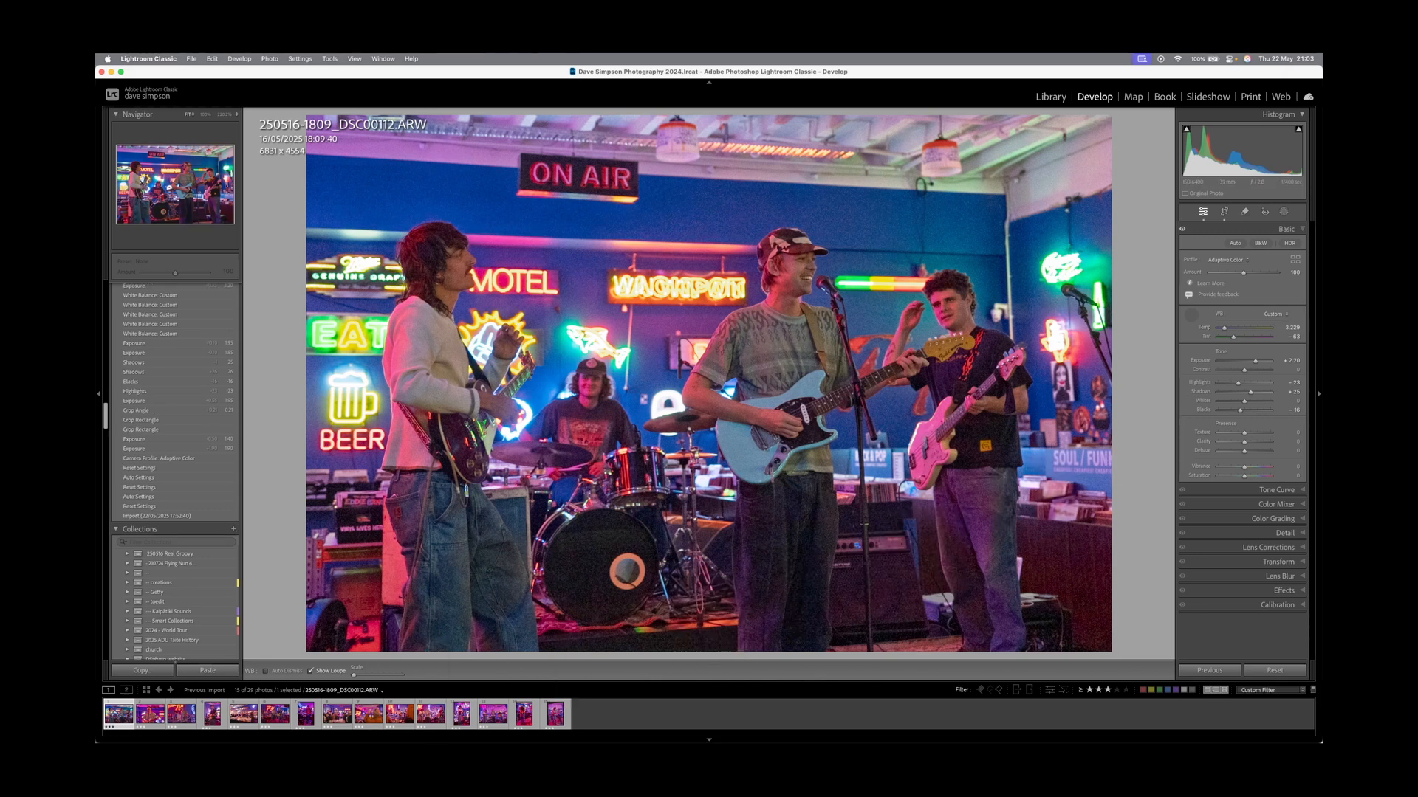
pyautogui.press('super+a')
pyautogui.press('super+shift+s')
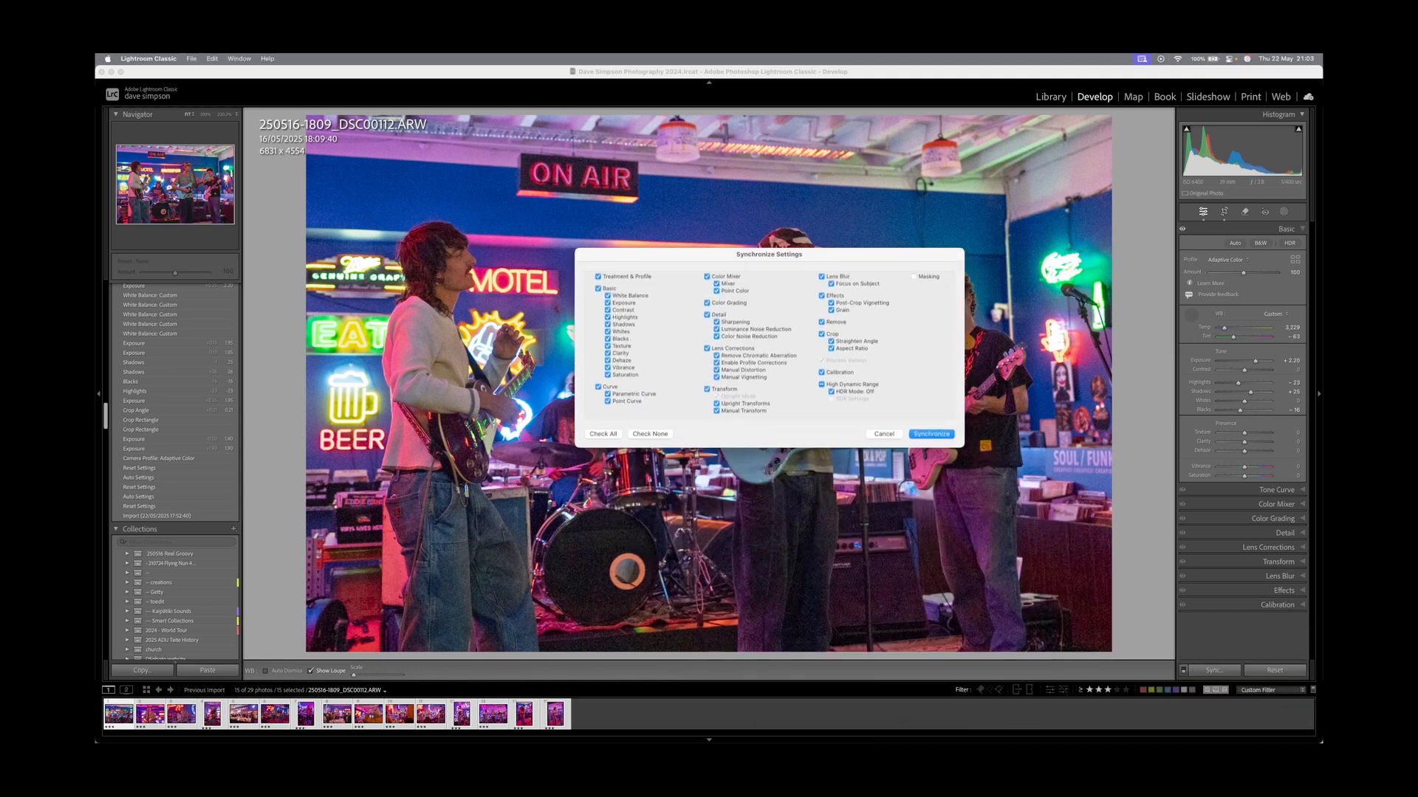
# Sync only DSC00112's white balance to all 15 photos and view them in the Library grid.
pyautogui.click(649, 434)
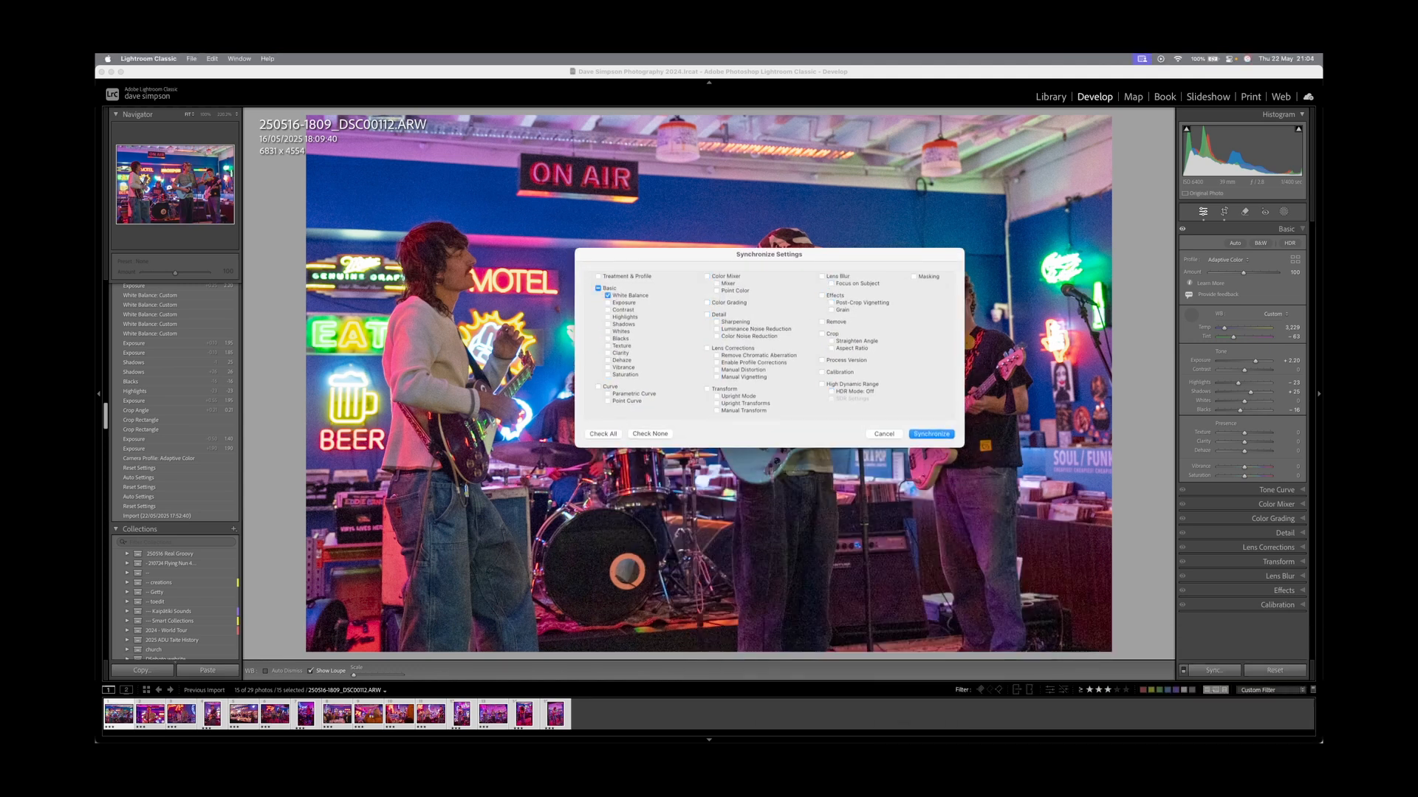
pyautogui.click(931, 434)
pyautogui.press('w')
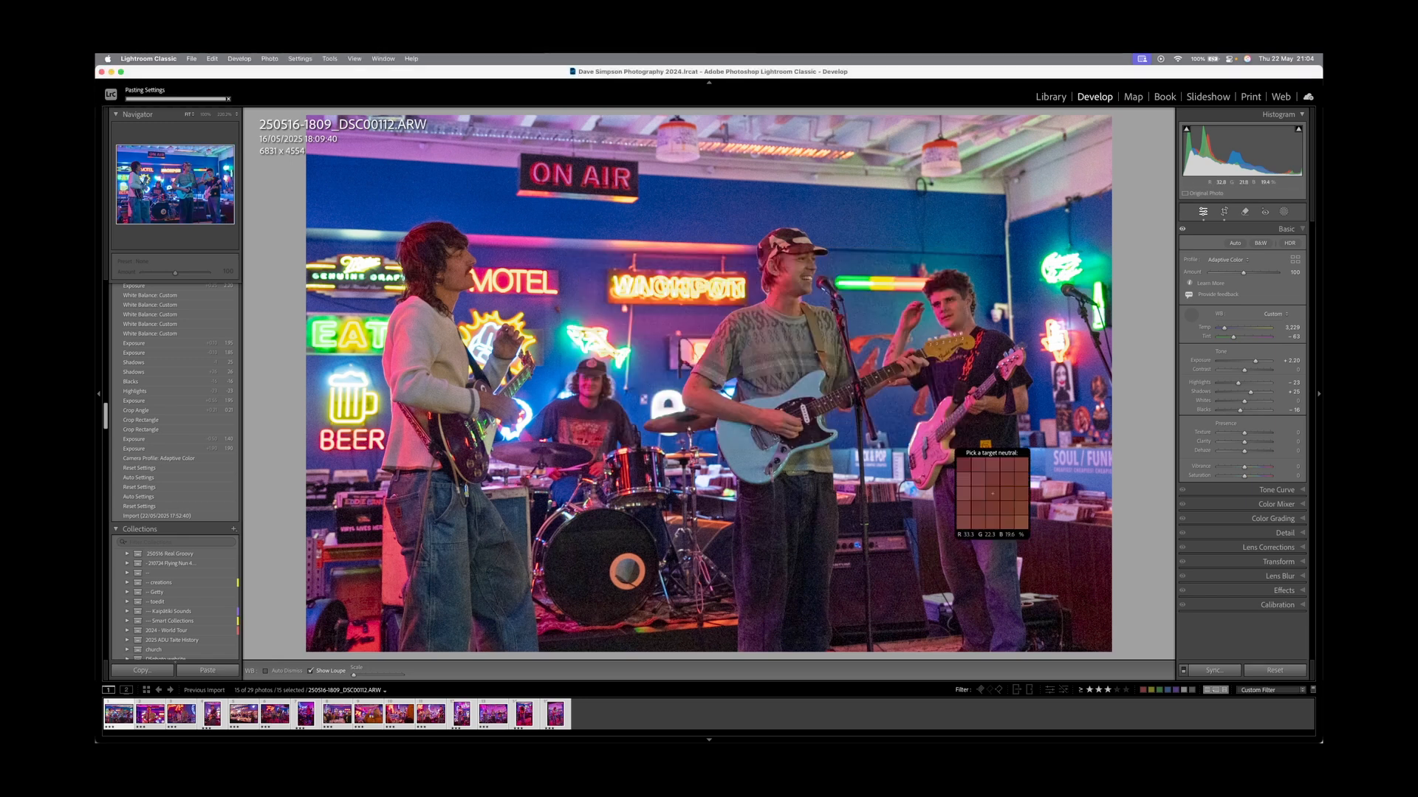
pyautogui.click(1183, 671)
pyautogui.click(1183, 670)
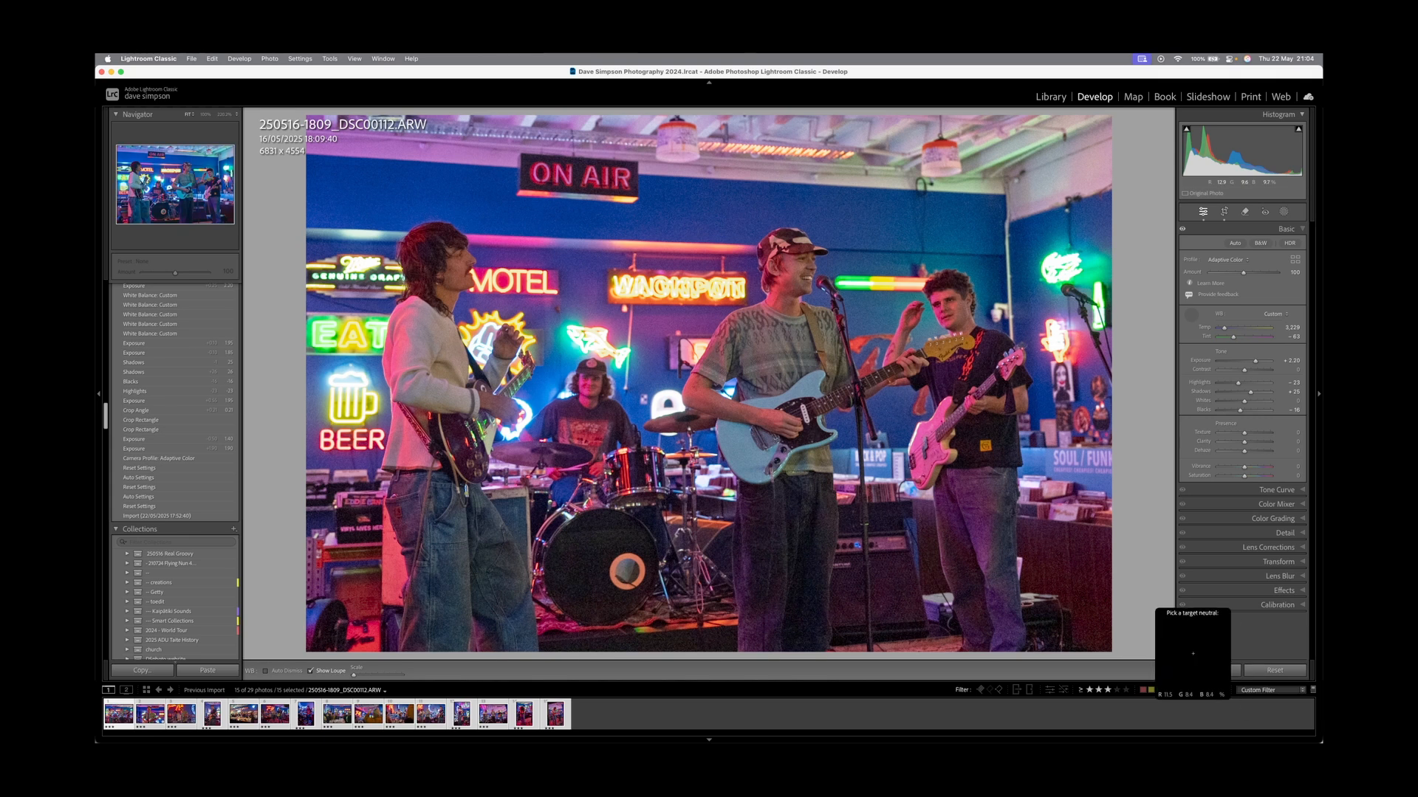
pyautogui.press('g')
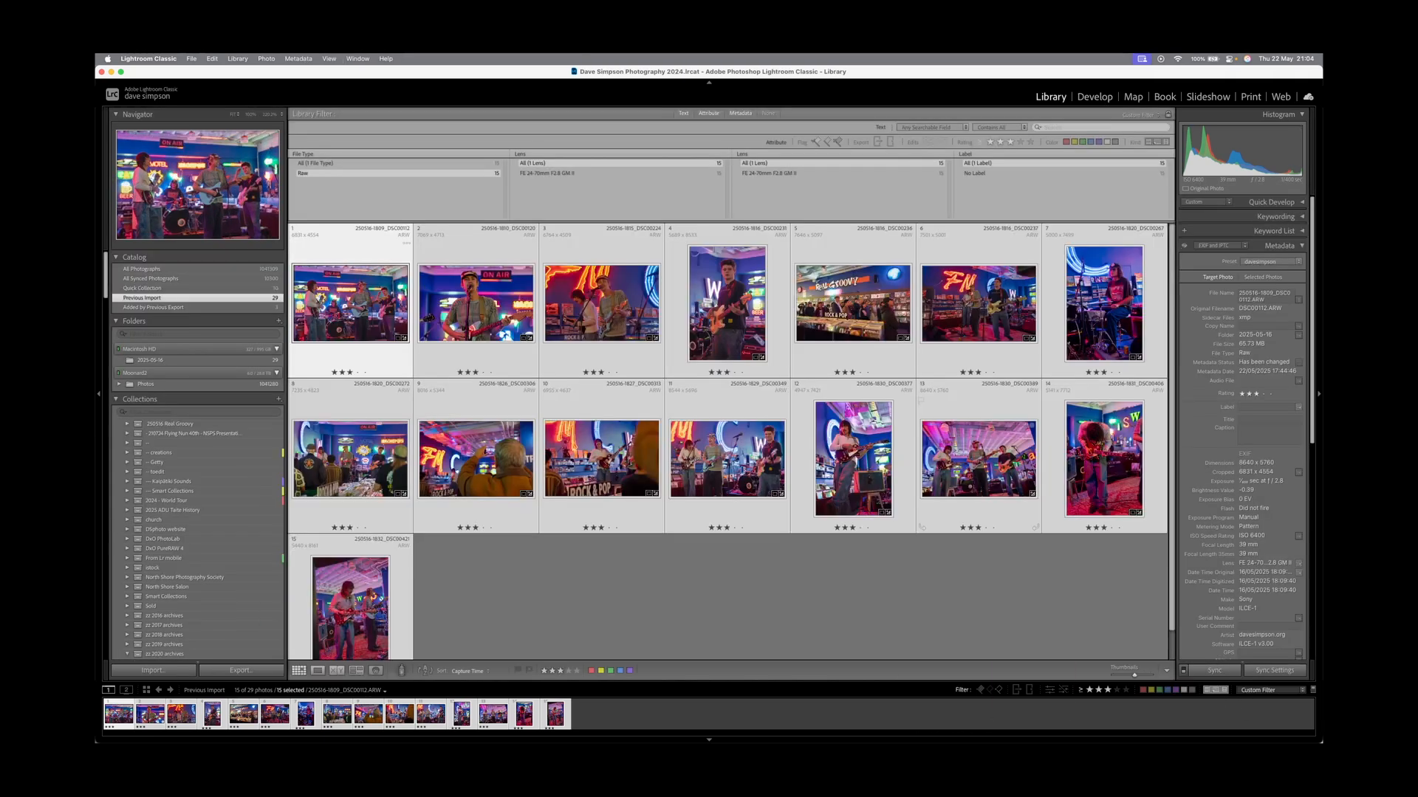
# Step through the white-balance-synced photos full size in Loupe view until reaching DSC00272.
pyautogui.press('e')
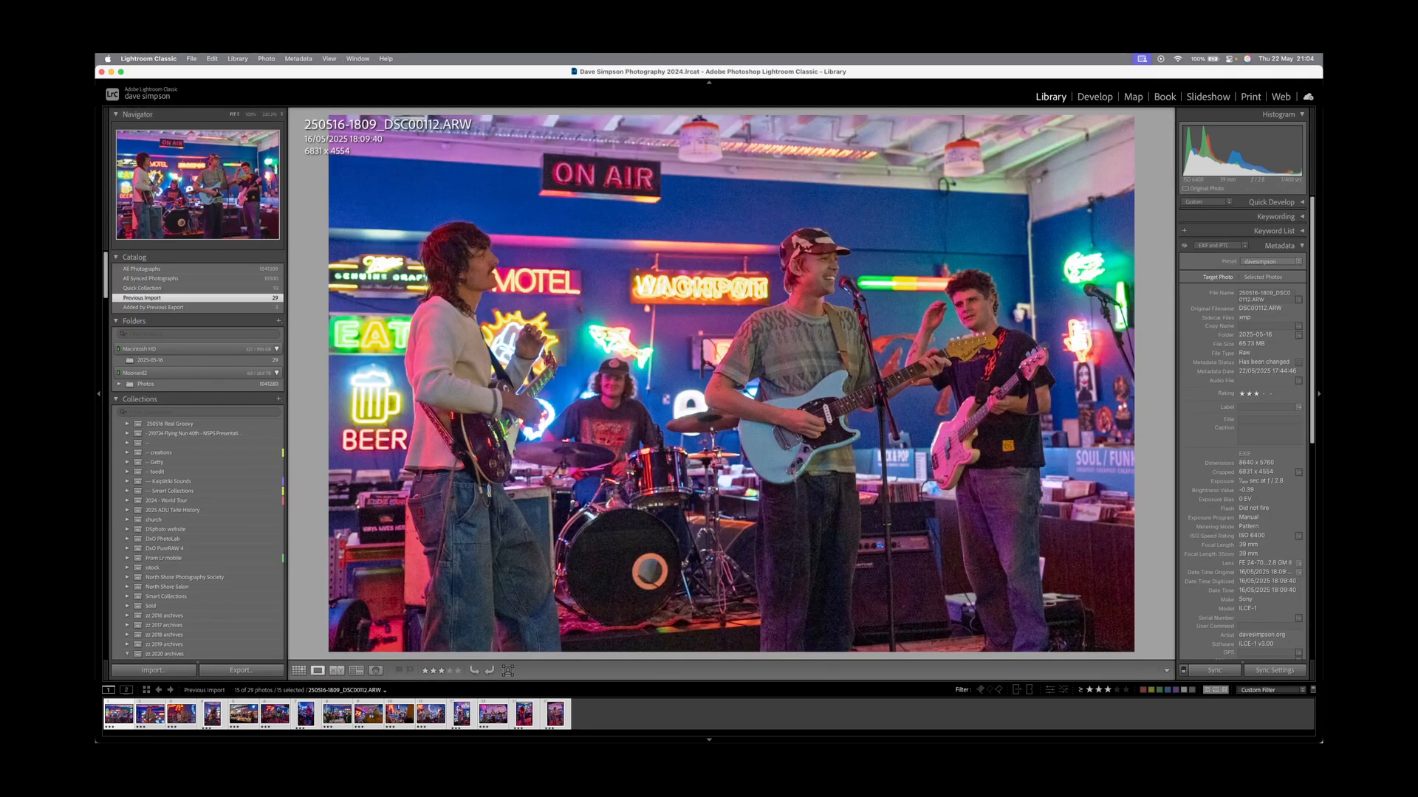
pyautogui.press('Right')
pyautogui.press('Right')
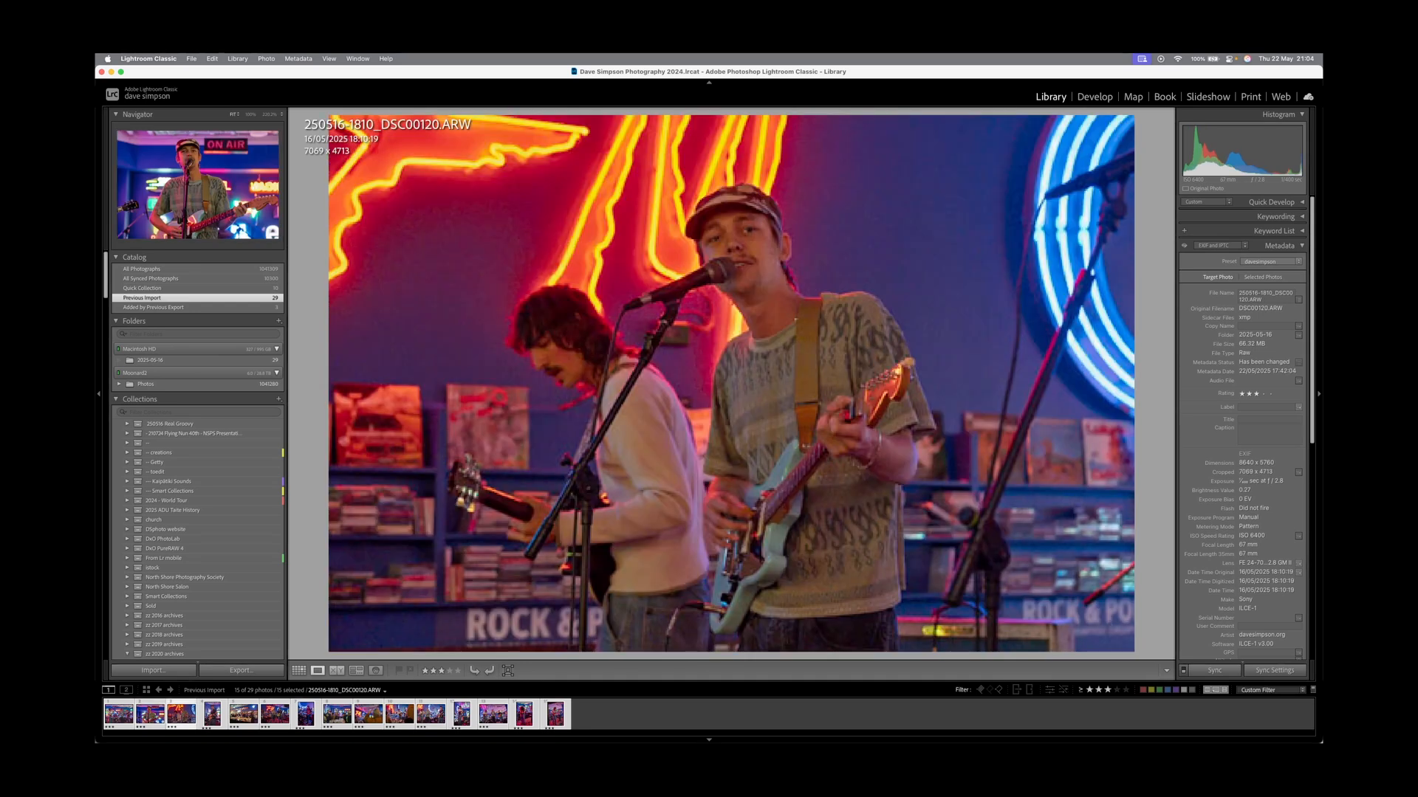
pyautogui.press('Right')
pyautogui.press('Right')
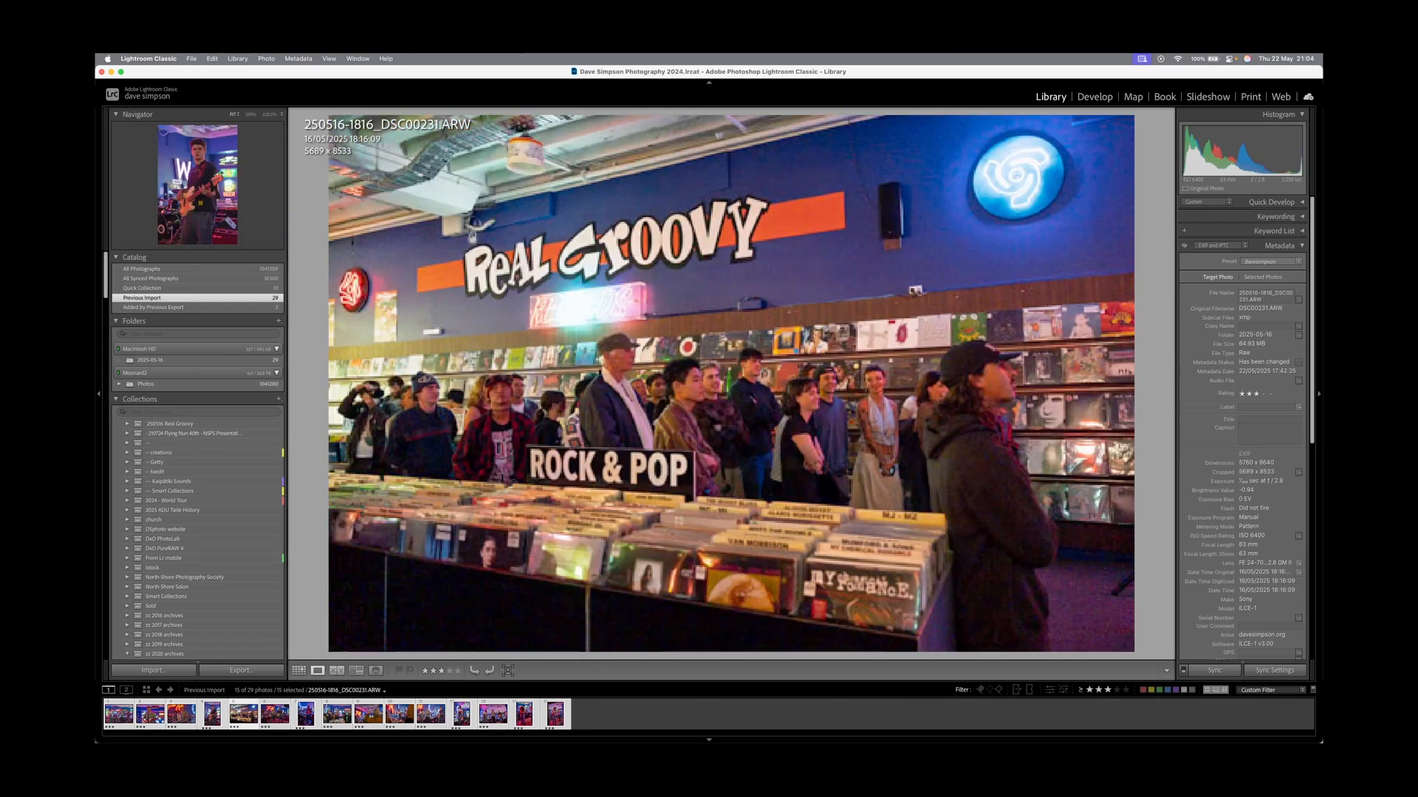
pyautogui.press('Right')
pyautogui.press('Right')
pyautogui.press('Right')
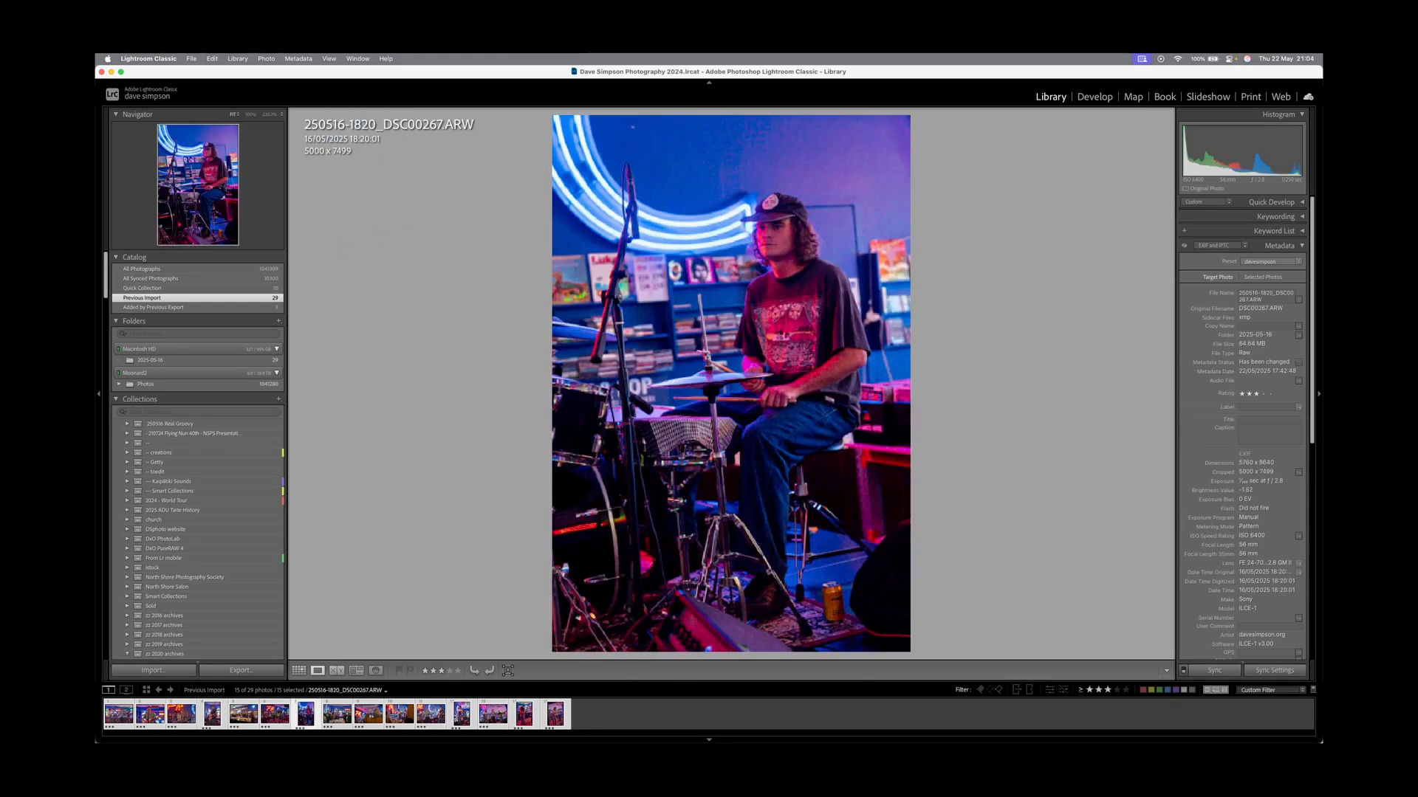
pyautogui.press('Right')
pyautogui.press('Right')
pyautogui.press('Right')
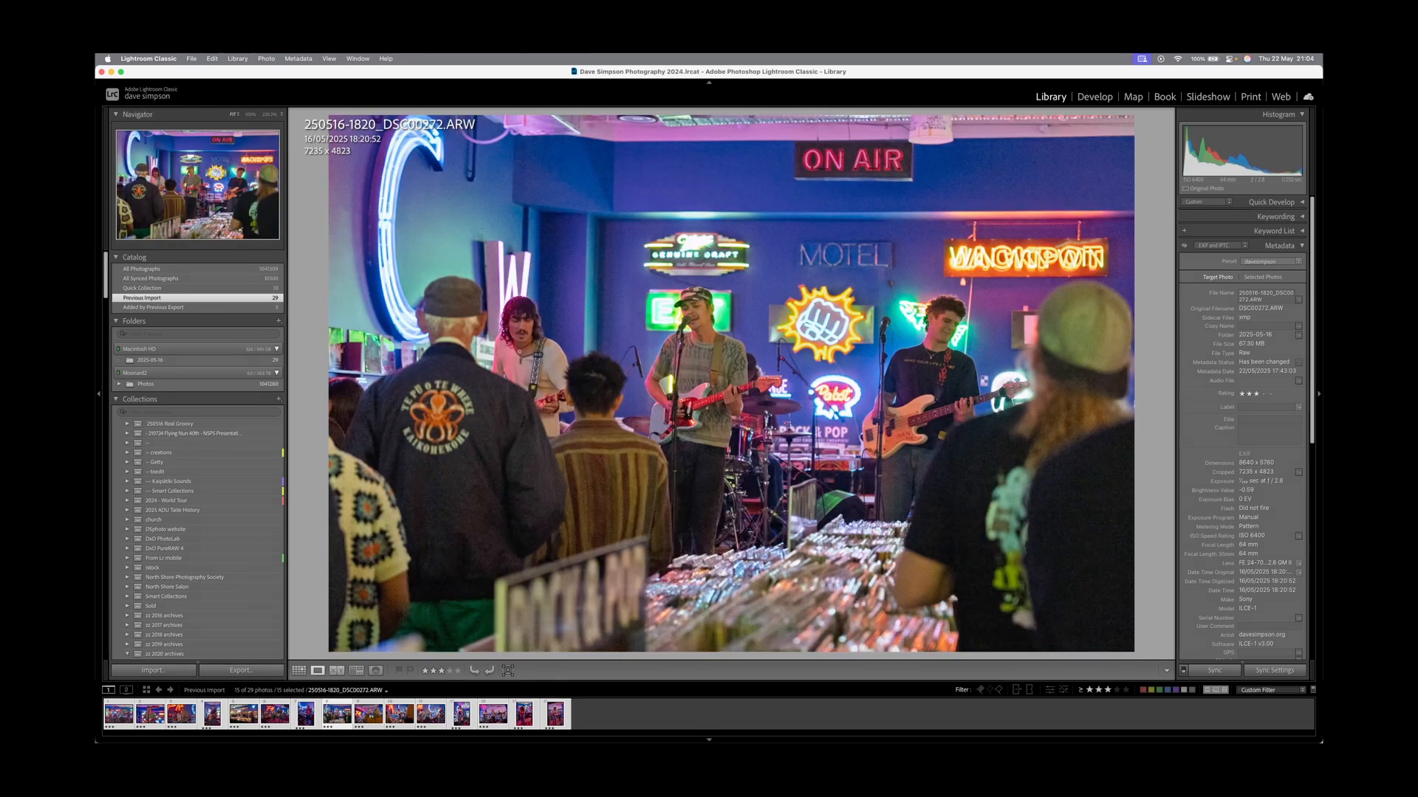
# Open DSC00272 in Develop and warm its white balance slightly with Temp.
pyautogui.press('d')
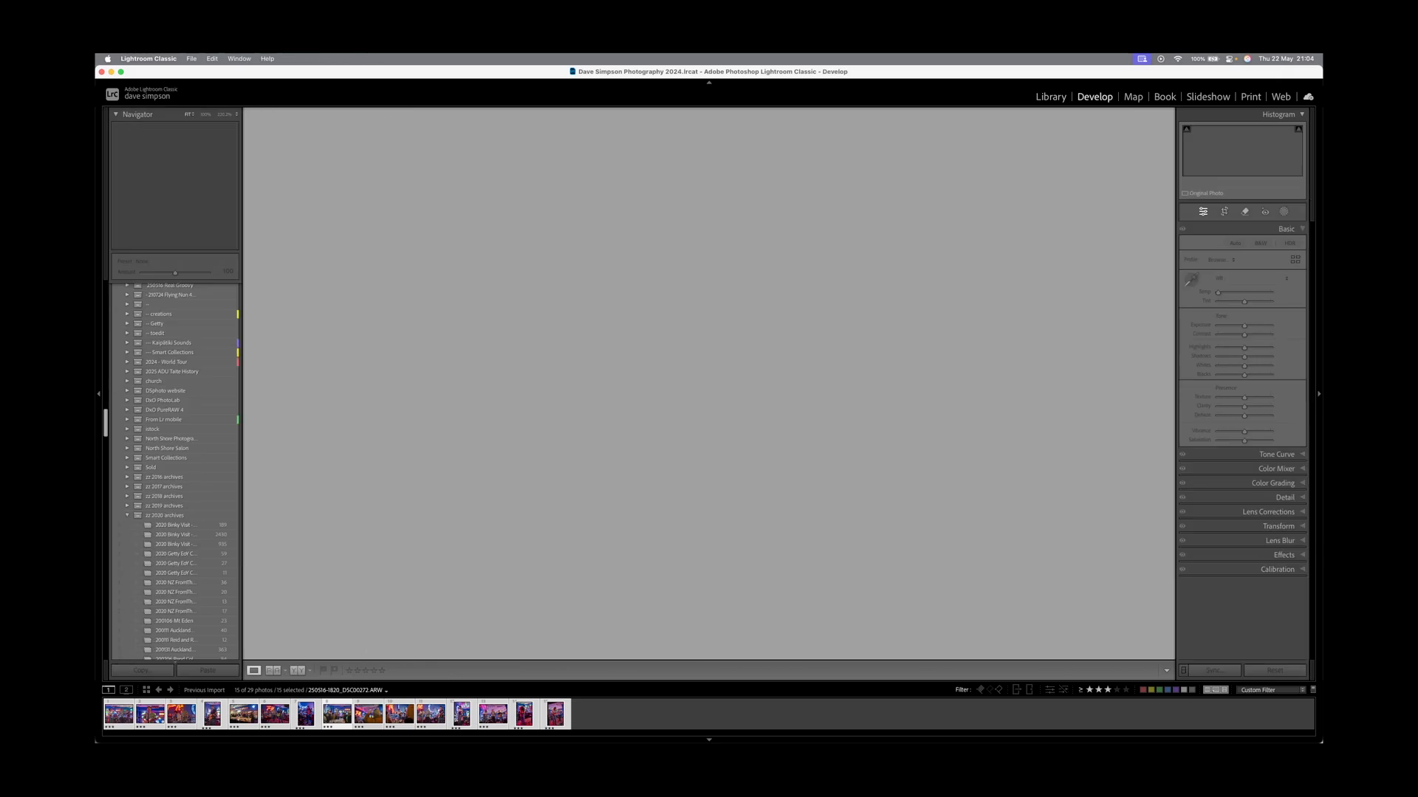
pyautogui.press('.')
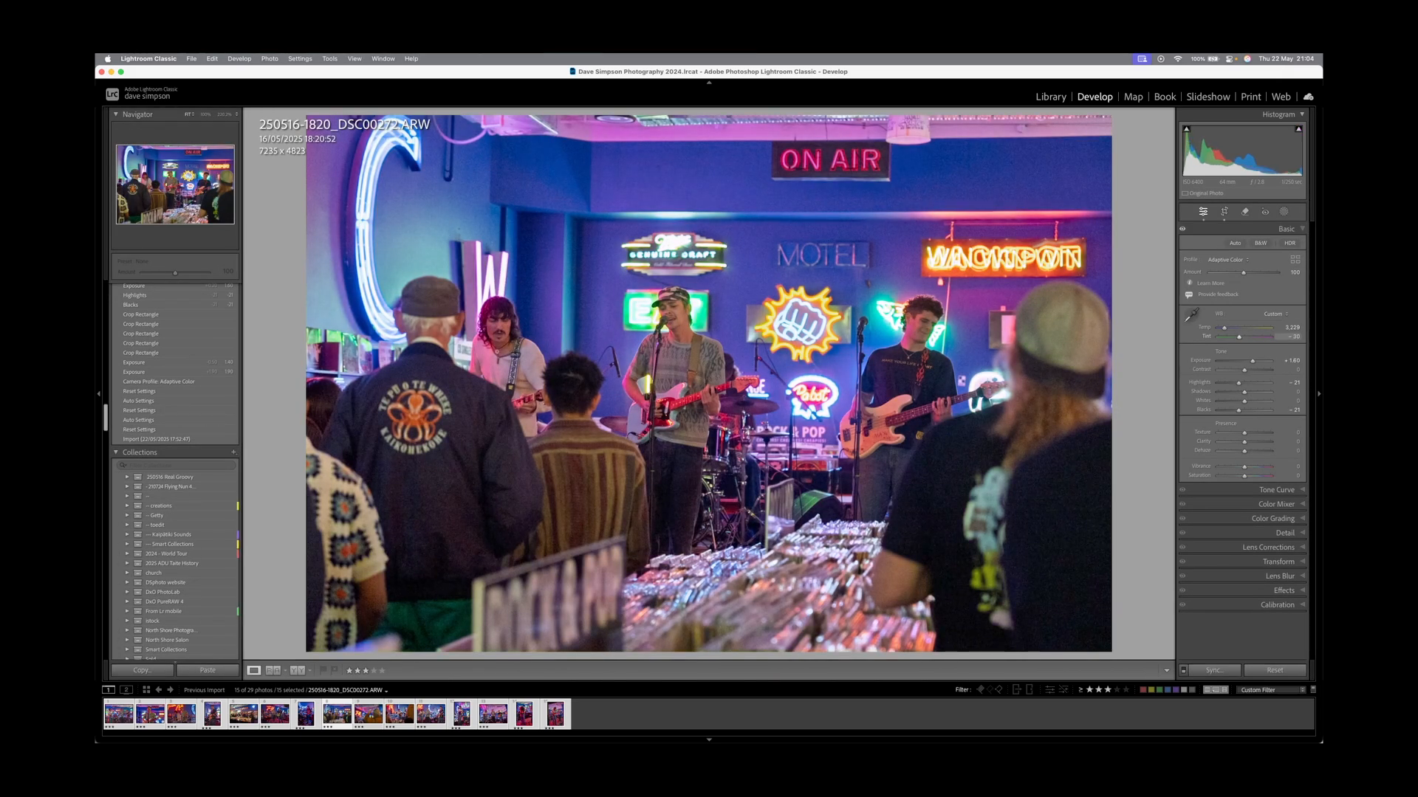
pyautogui.press(',')
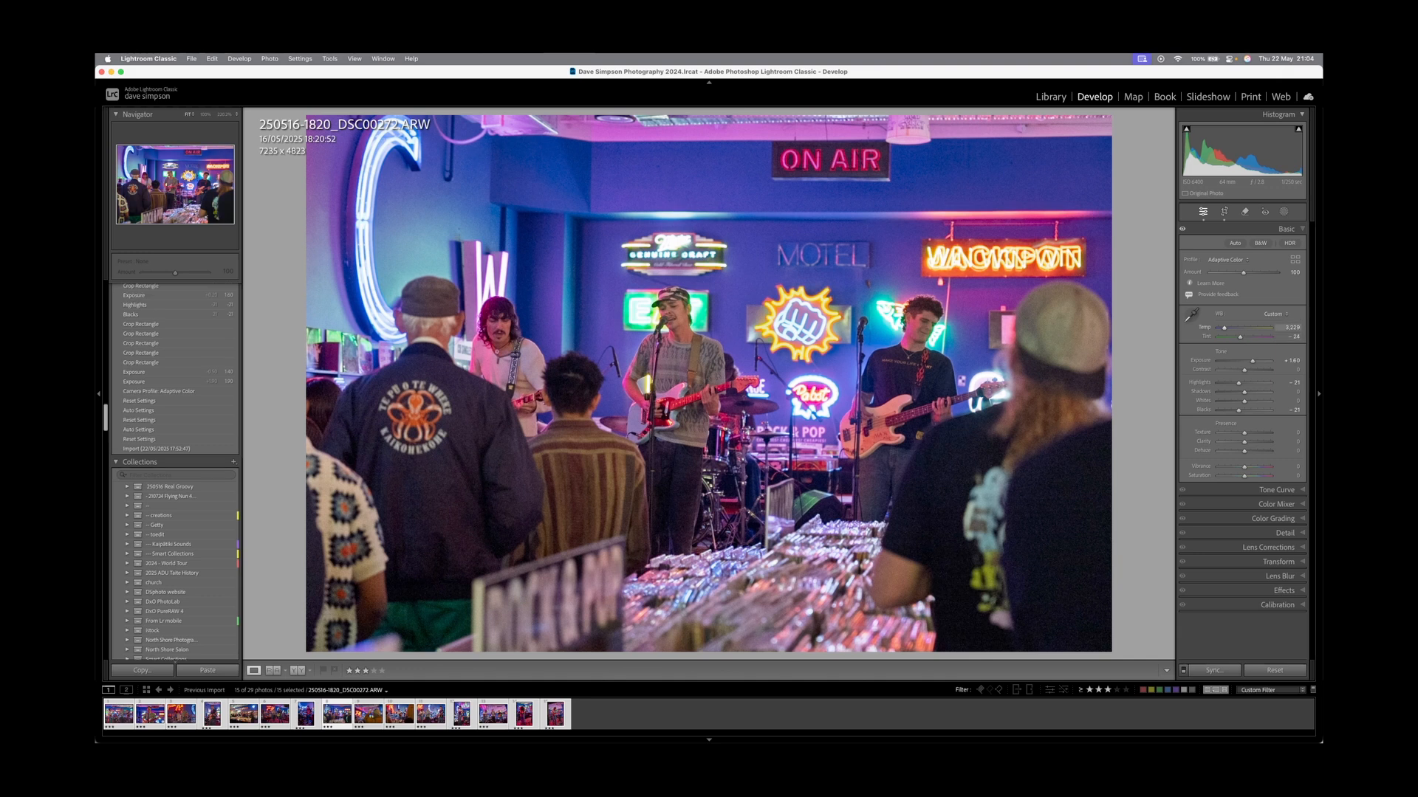
pyautogui.press('=')
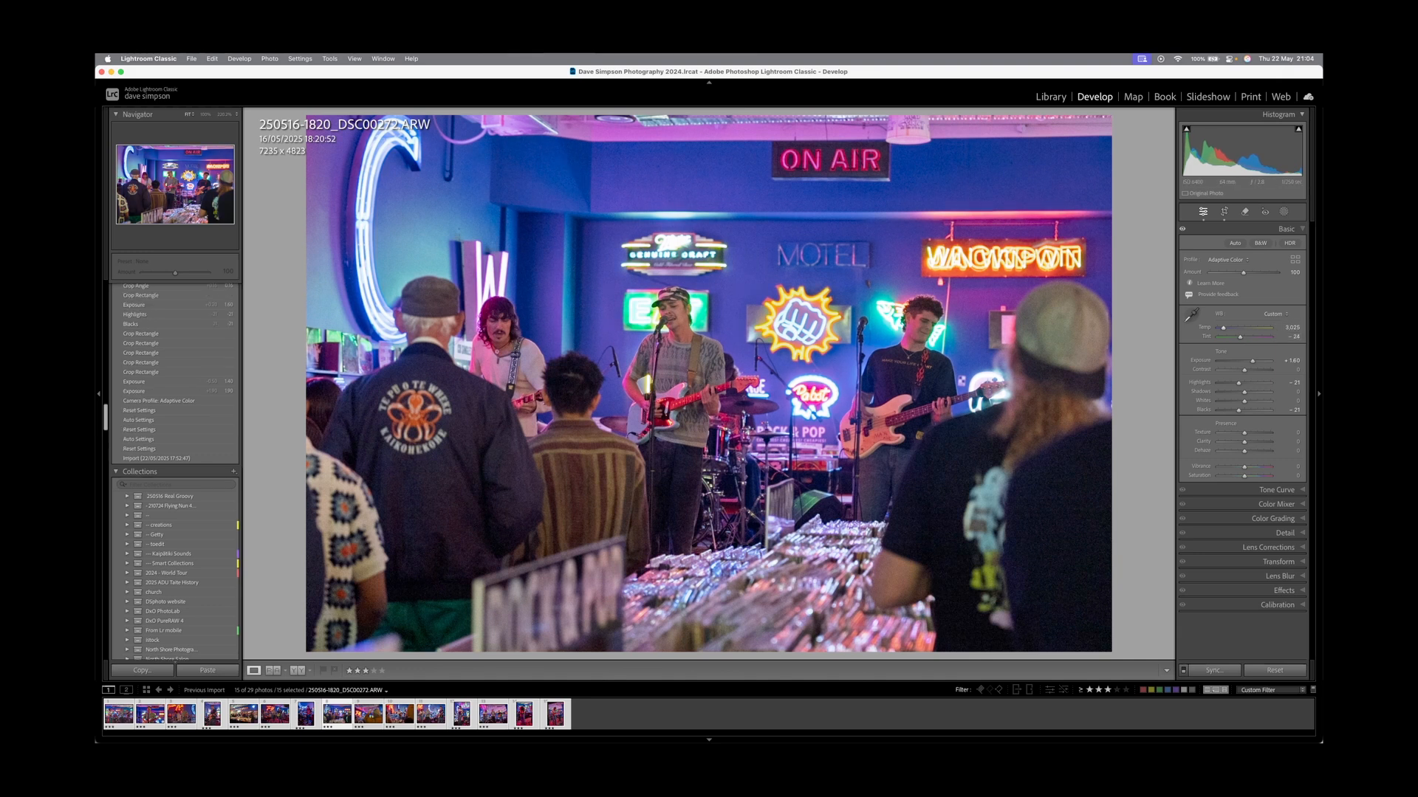
# Widen and refine the crop framing of the band shot.
pyautogui.press('r')
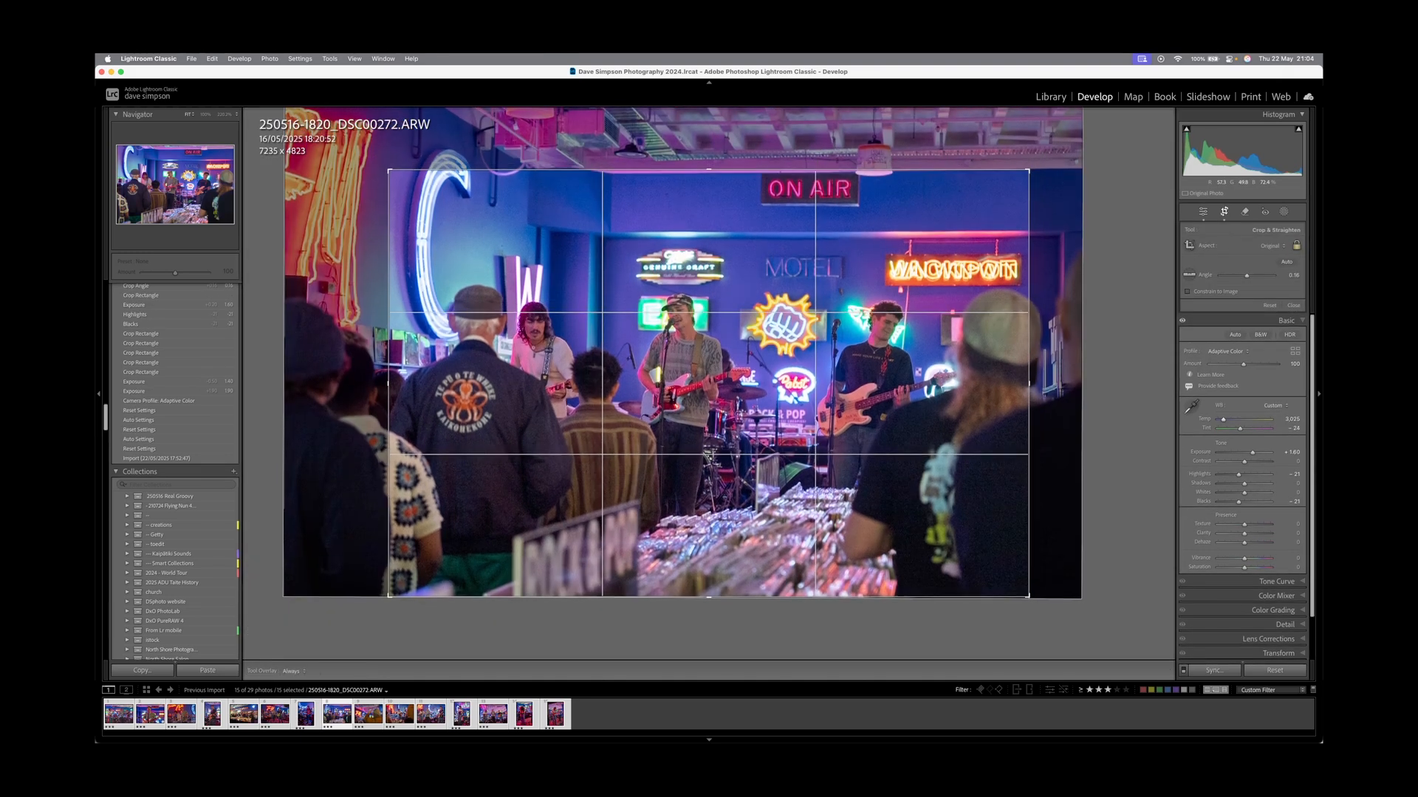
pyautogui.press('r')
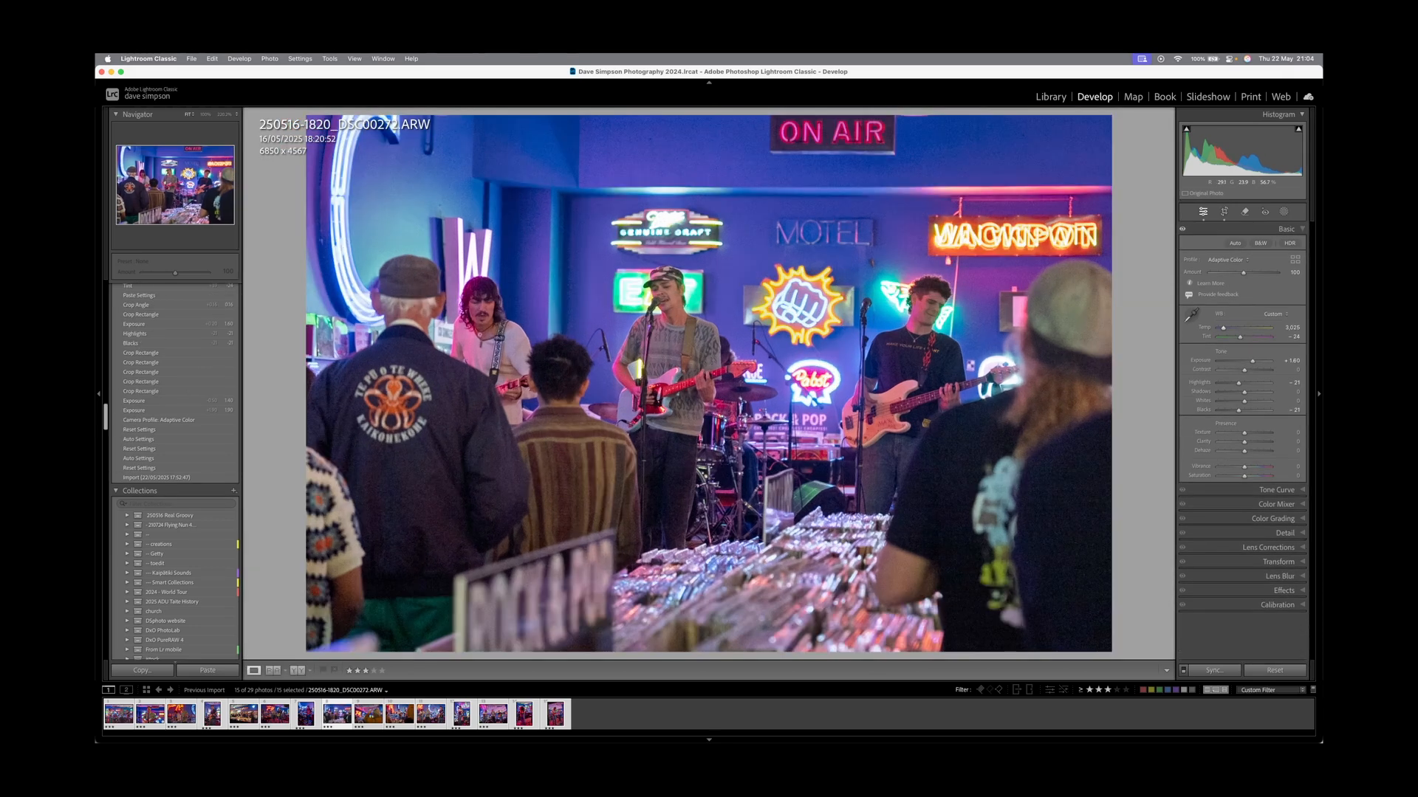
pyautogui.press('r')
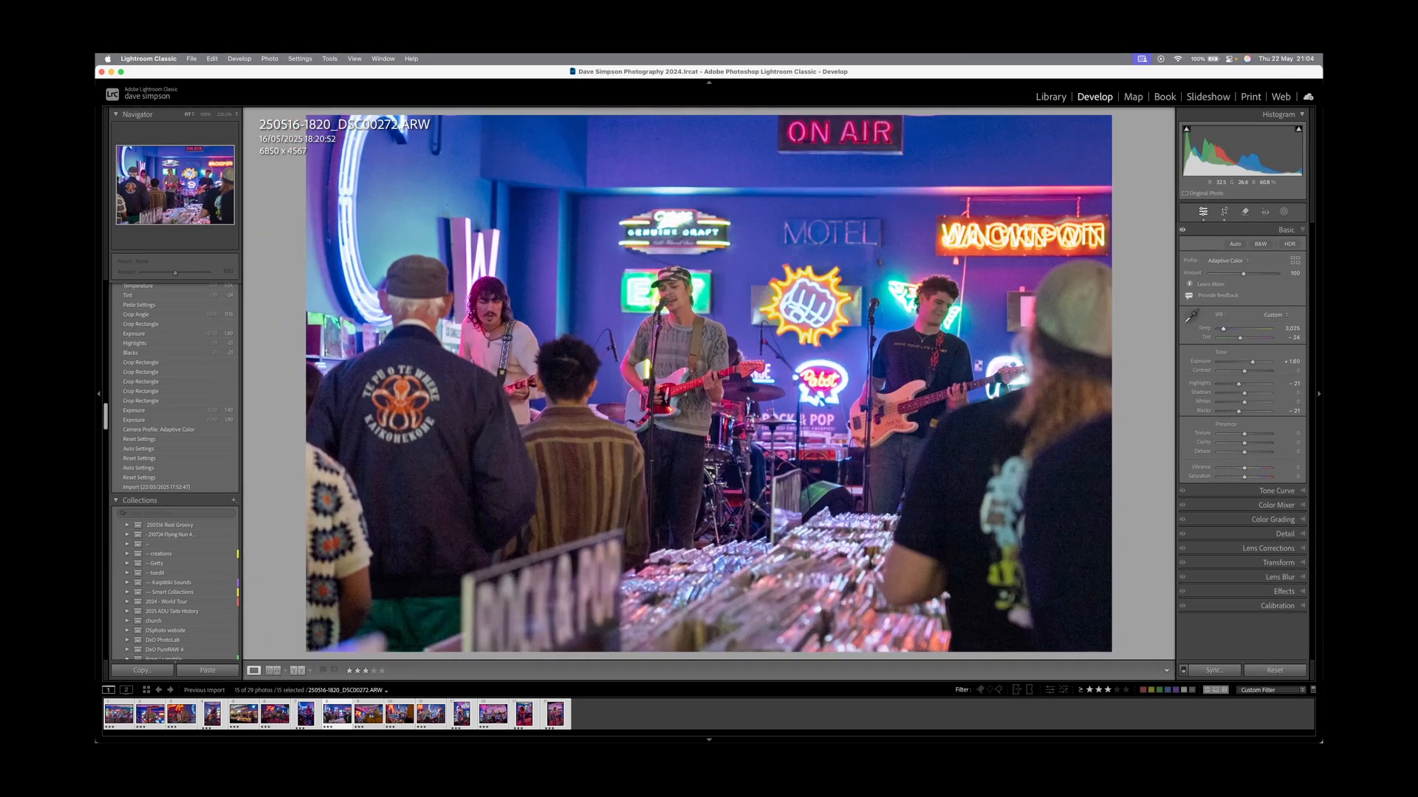
pyautogui.press('r')
# Deepen the blacks to -38, reset Contrast to zero, and move to the drummer photo.
pyautogui.moveTo(1238, 410); pyautogui.dragTo(1253, 361)
pyautogui.doubleClick(1249, 370)
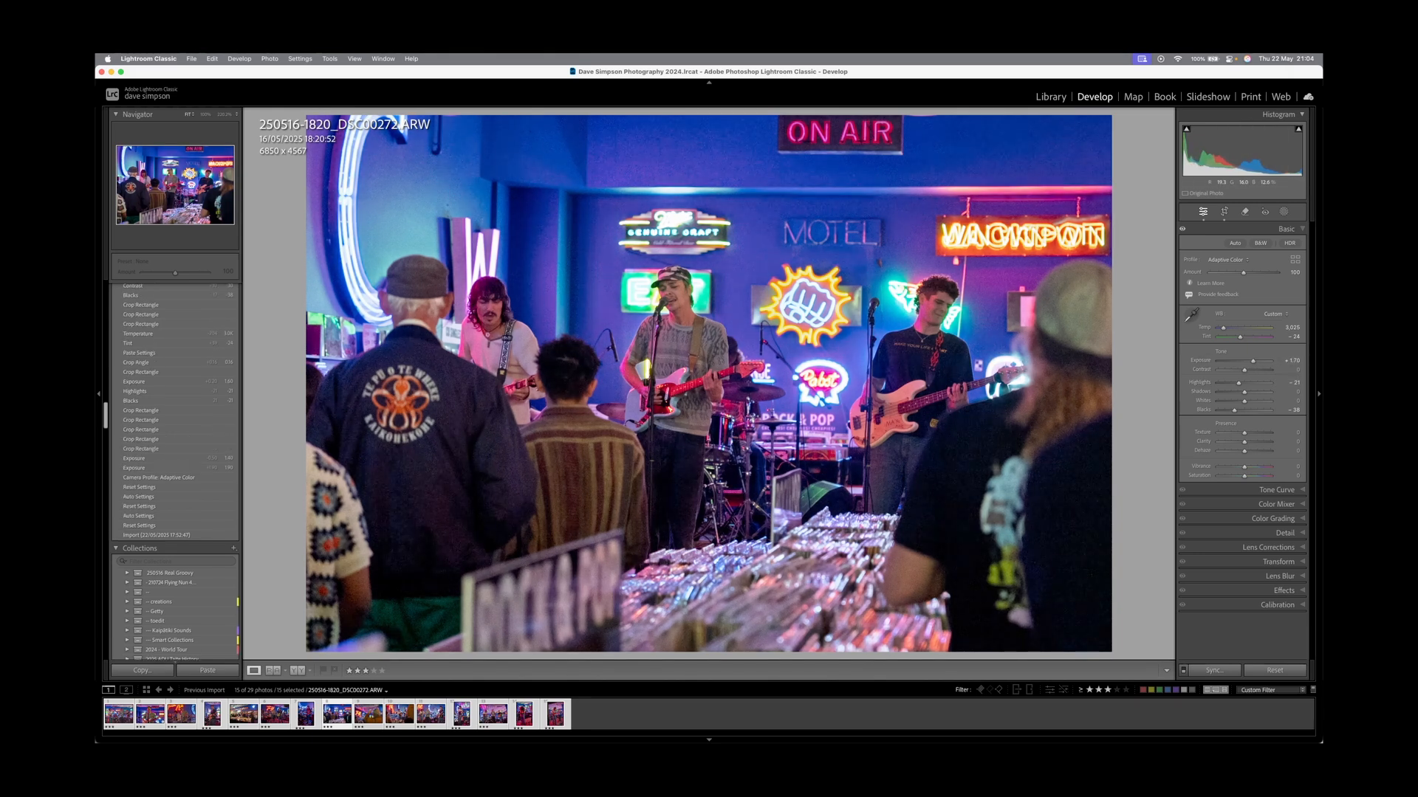
pyautogui.press('Left')
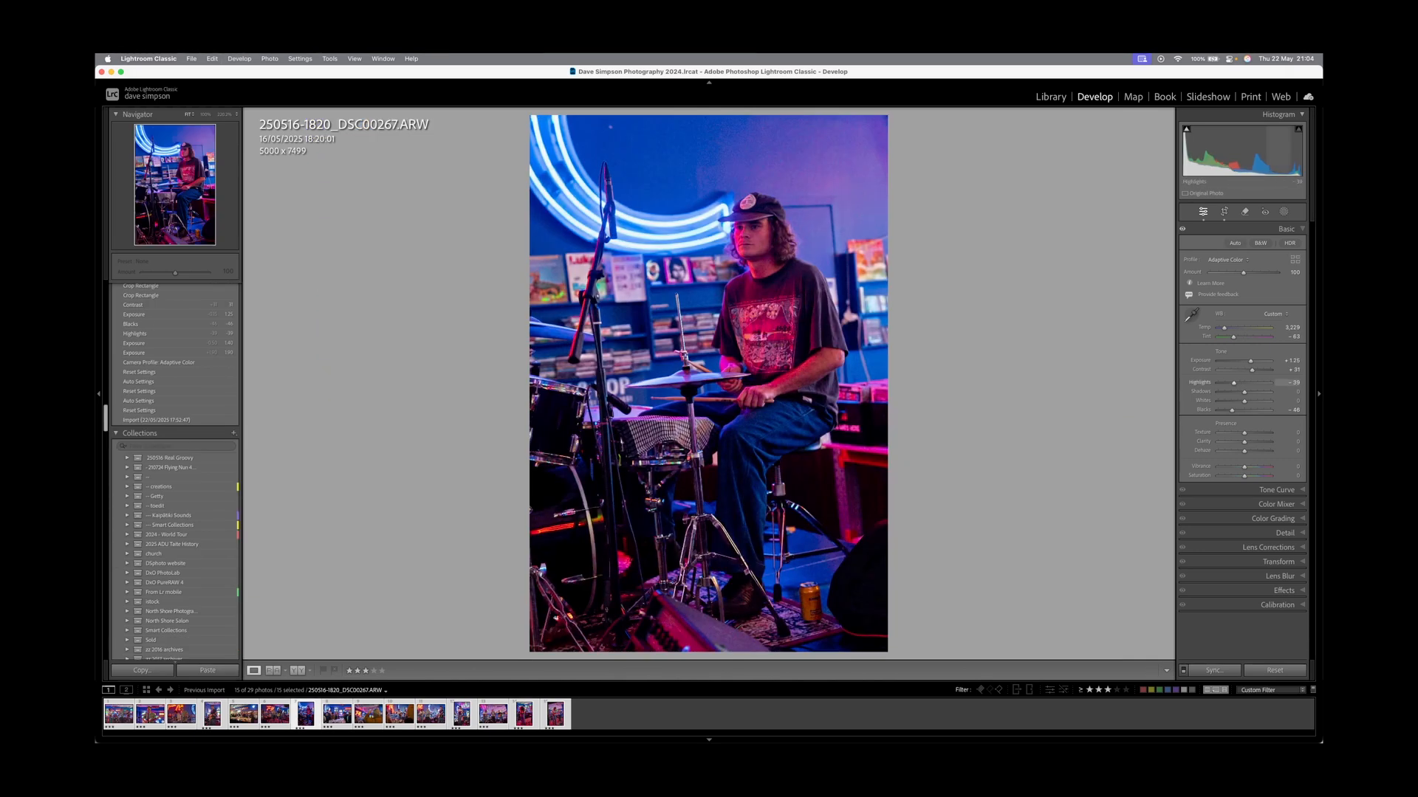
# Brighten the drummer photo to +1.50 exposure, add a -15 post-crop vignette, and reset Shadows.
pyautogui.moveTo(1250, 361); pyautogui.dragTo(1252, 361)
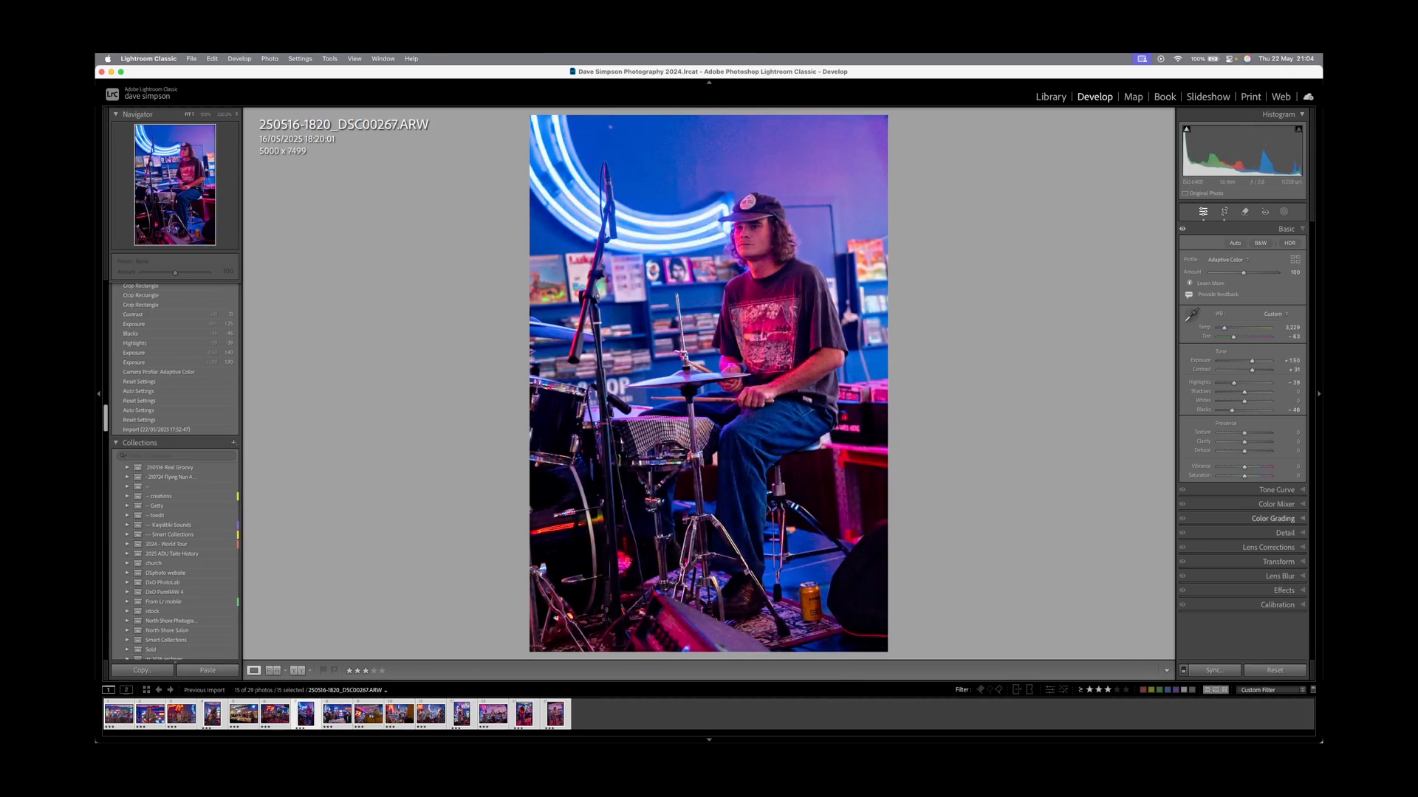
pyautogui.press('super+8')
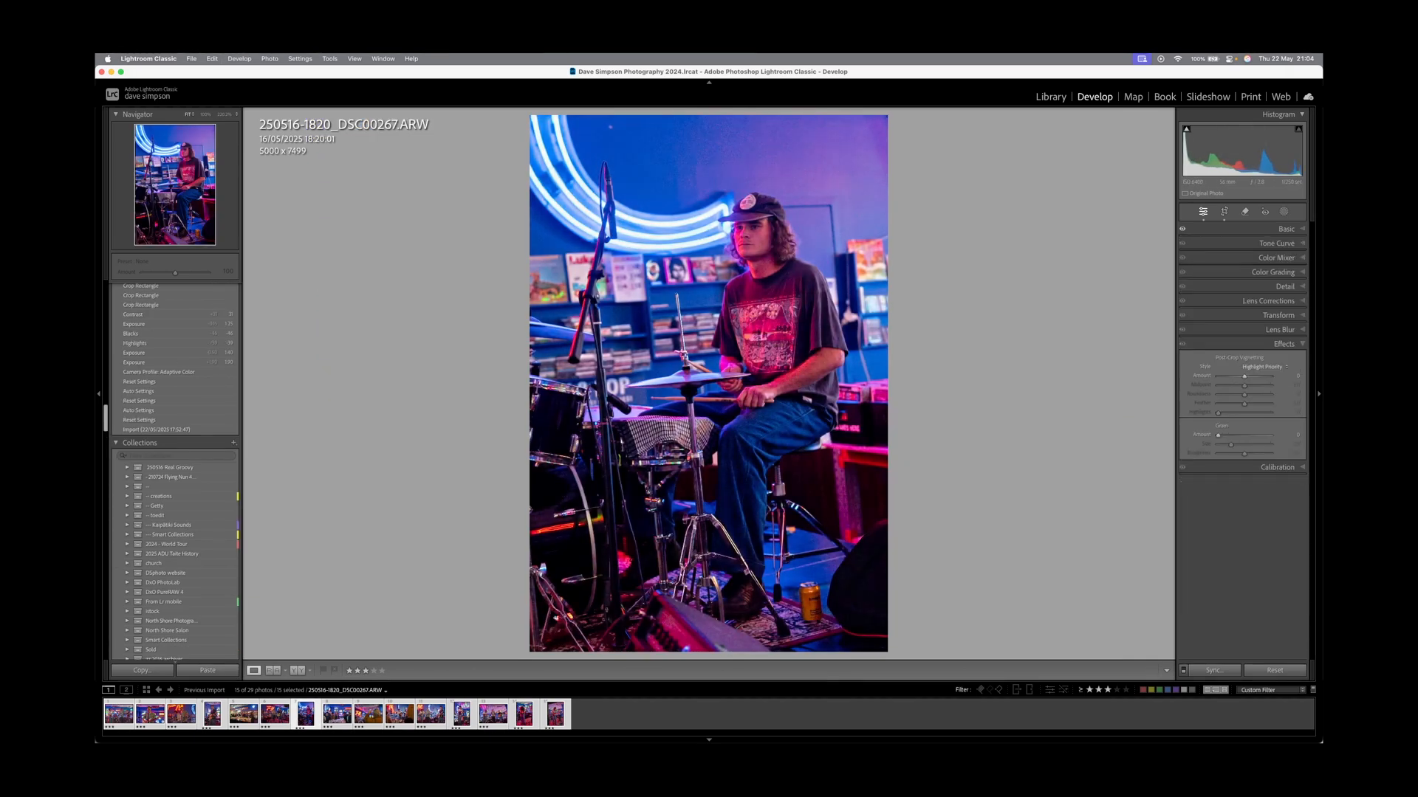
pyautogui.moveTo(1244, 377); pyautogui.dragTo(1240, 377)
pyautogui.press('super+1')
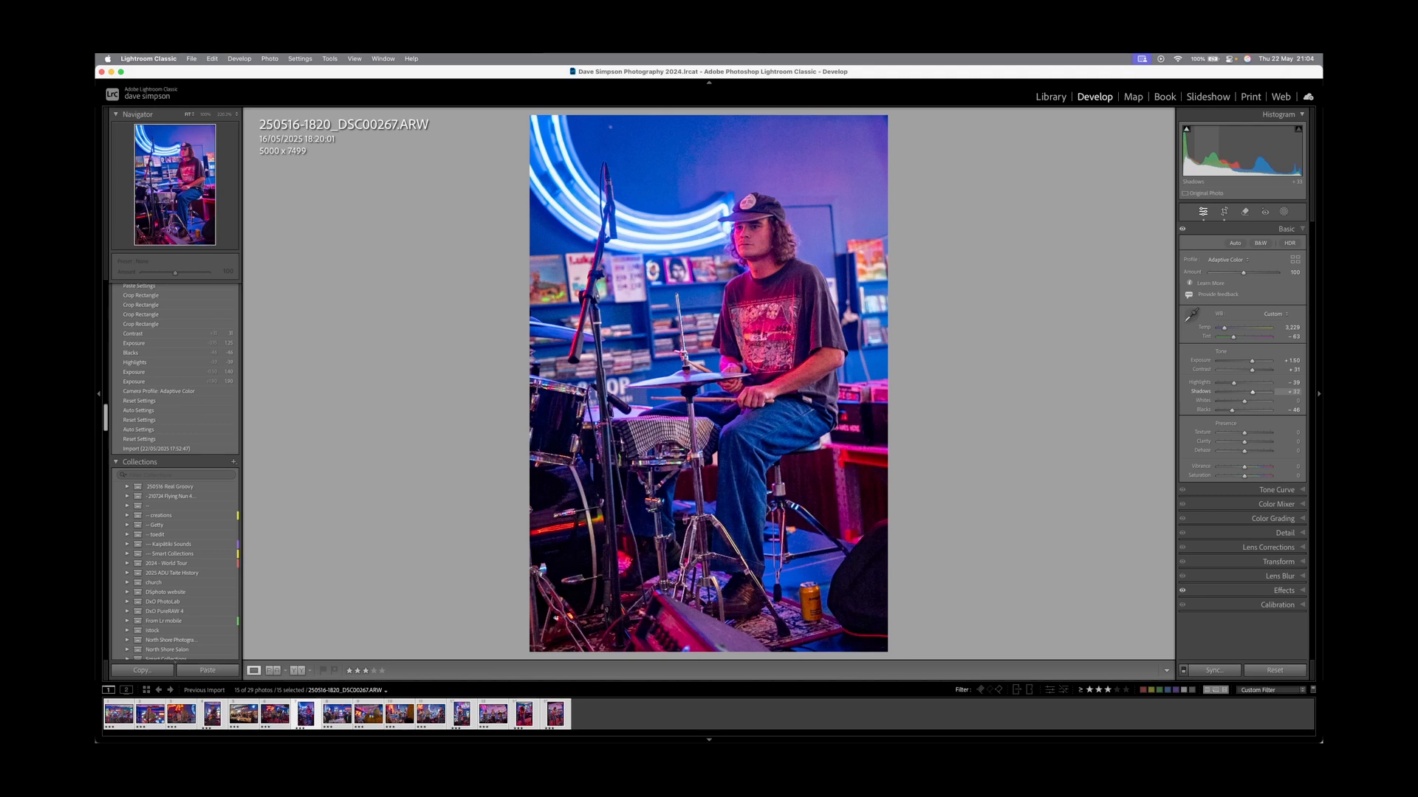
pyautogui.doubleClick(1253, 392)
# Raise the FM band shot's exposure to +1.95, then step back to the guitarist portrait DSC00231.
pyautogui.press('Left')
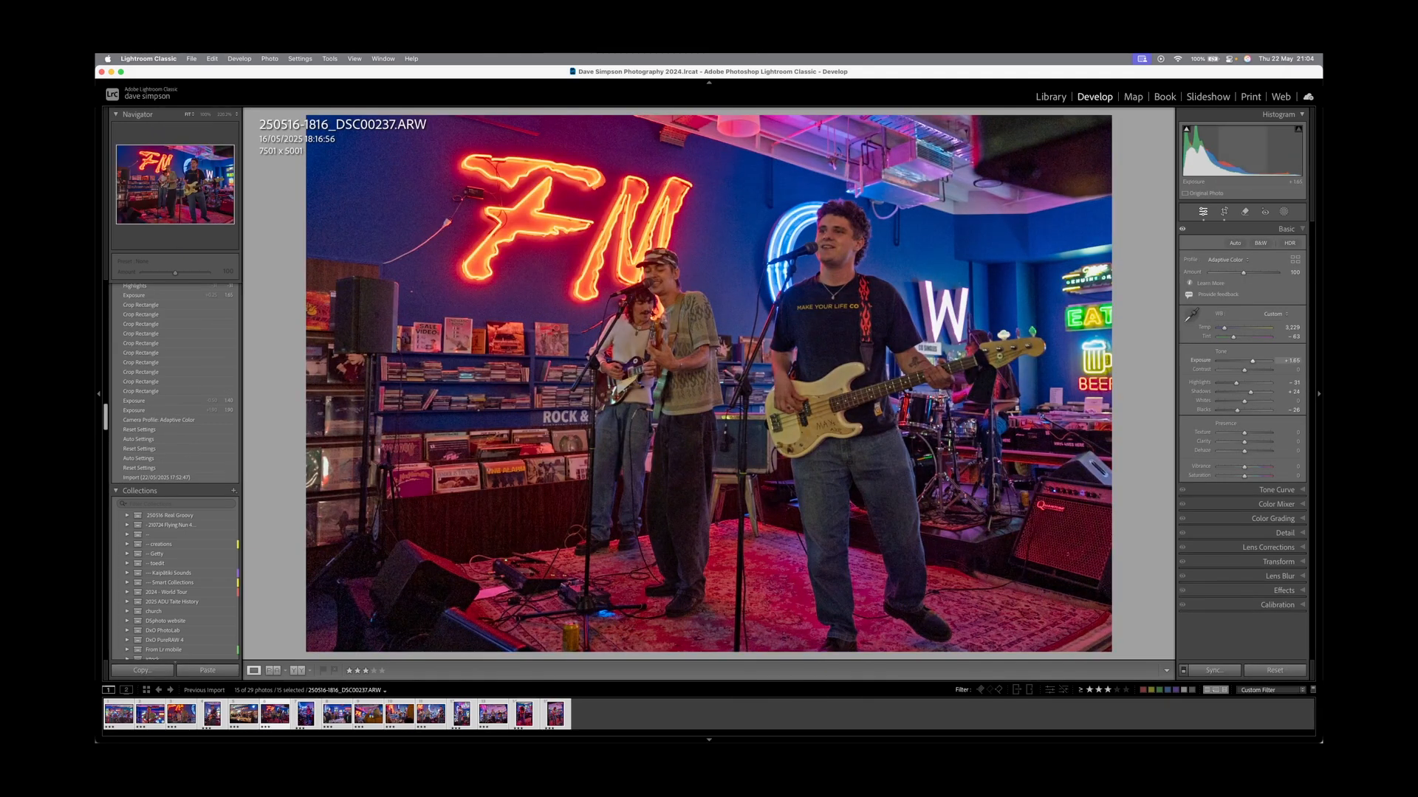
pyautogui.moveTo(1289, 360); pyautogui.dragTo(1299, 360)
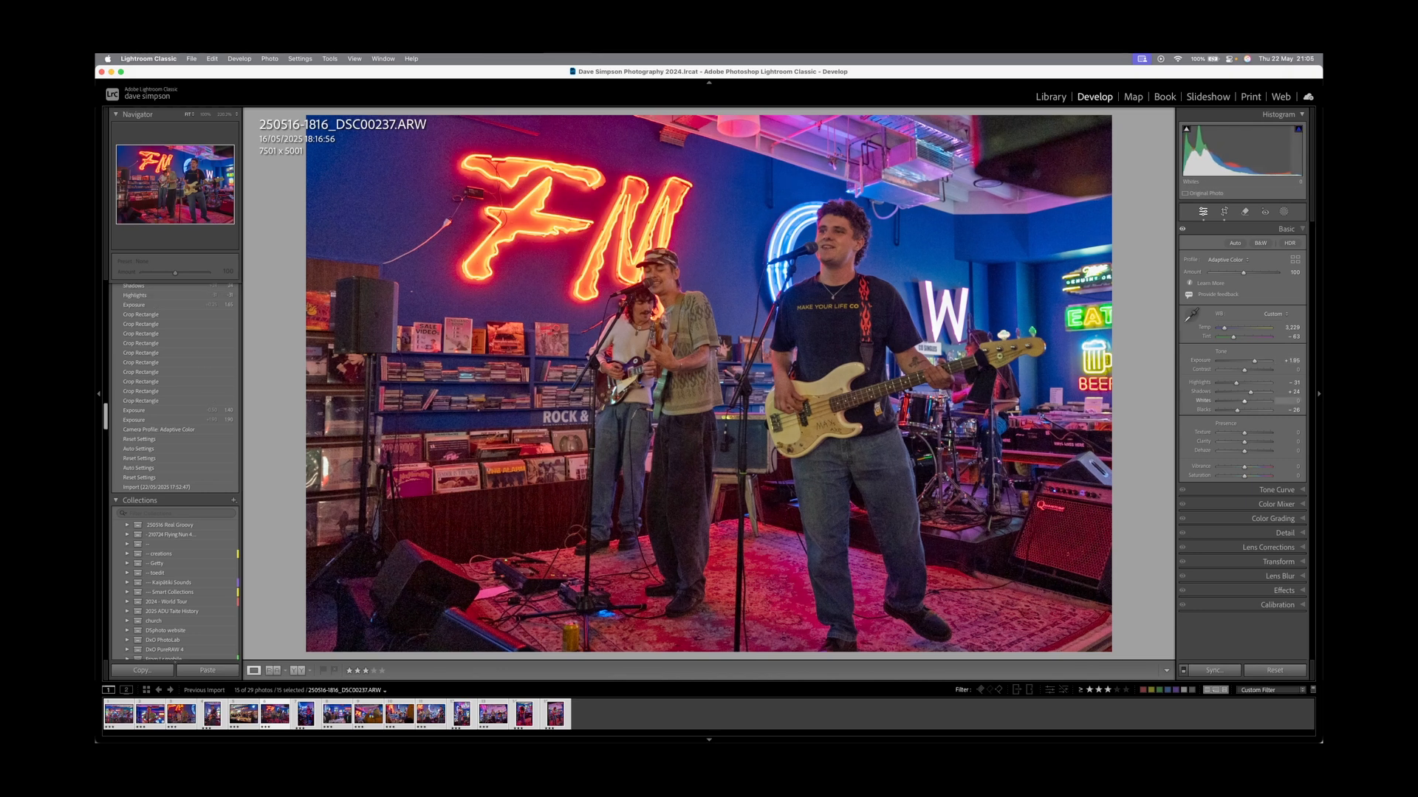
pyautogui.press('Left')
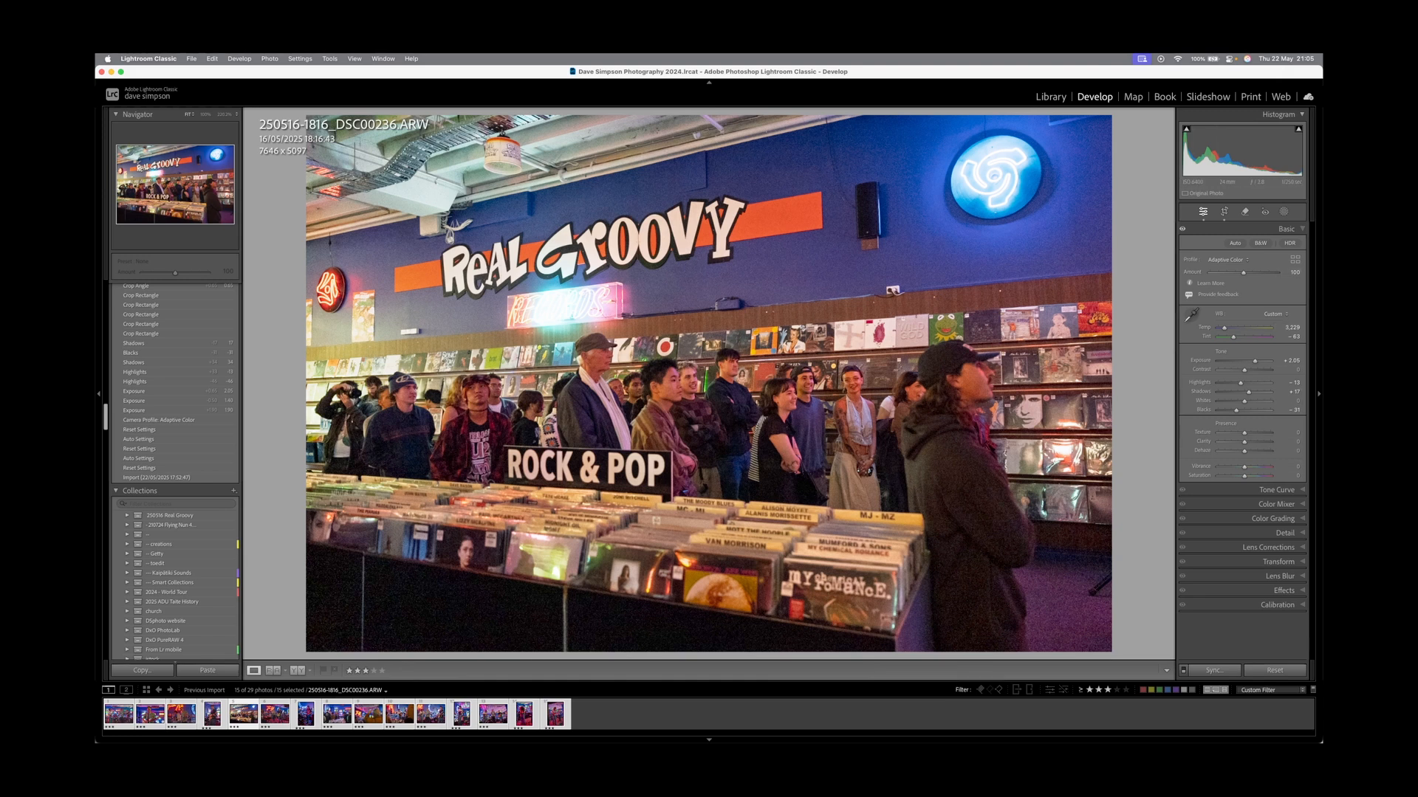
pyautogui.press('Left')
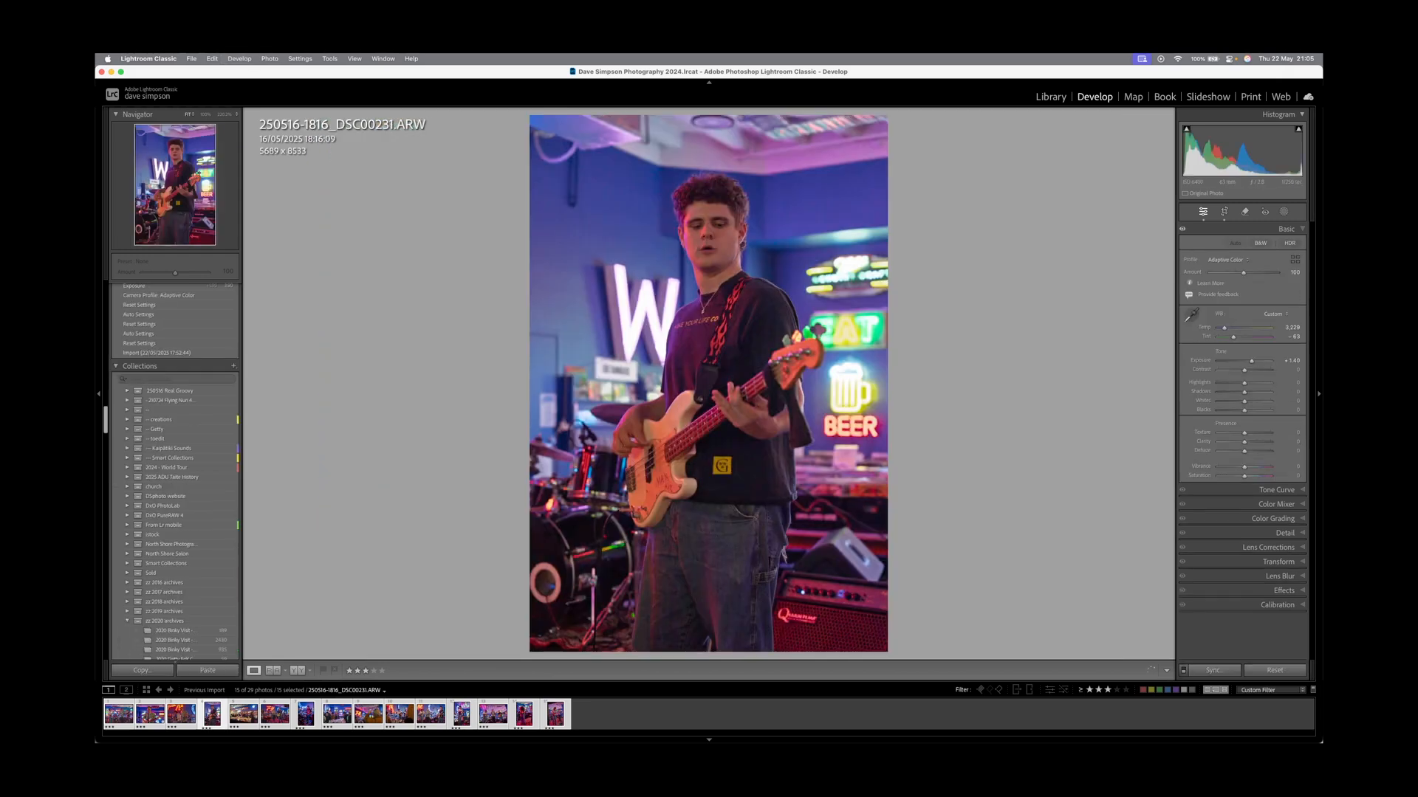
# Give DSC00231 a -25 vignette, Highlights -21 and Shadows +37, then move to DSC00224.
pyautogui.press('super+8')
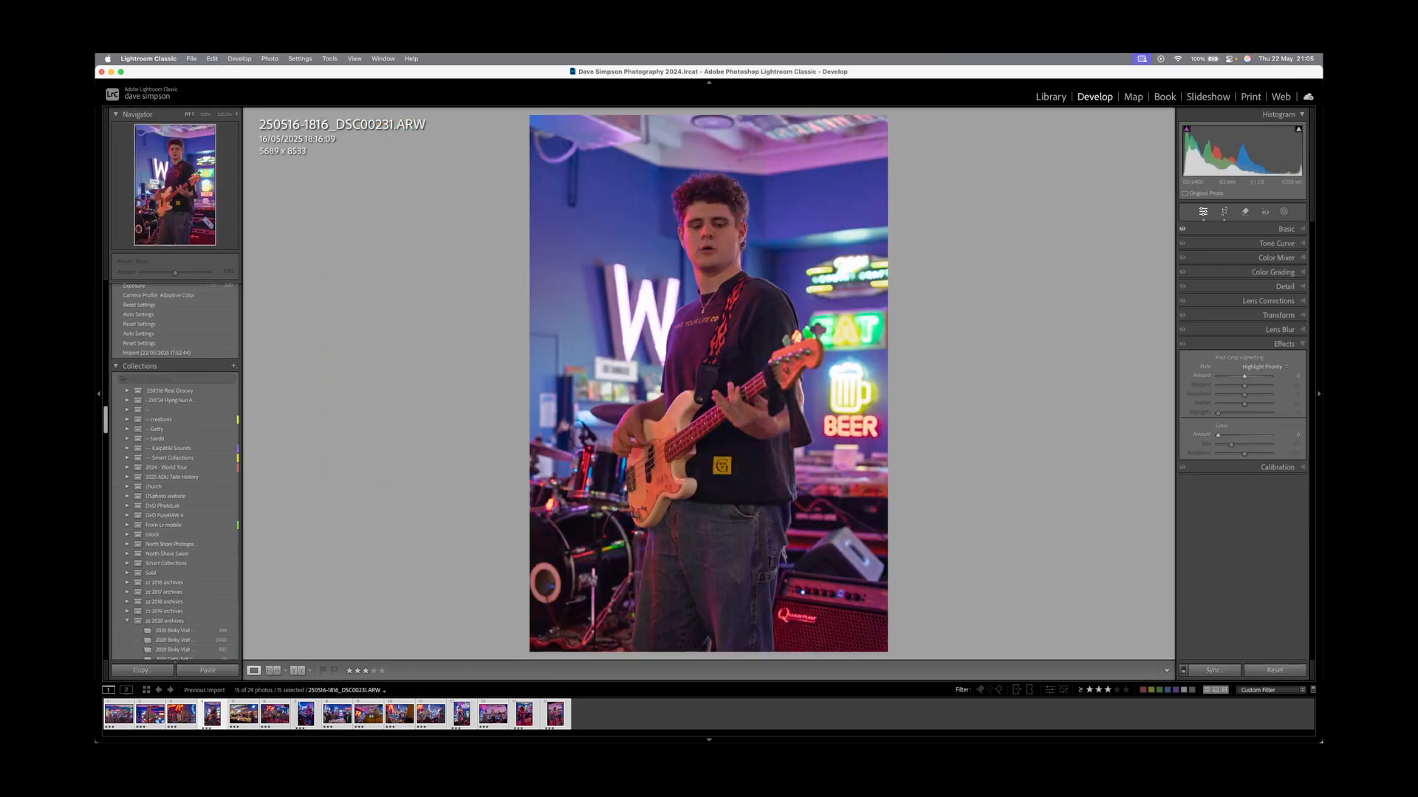
pyautogui.moveTo(1244, 376); pyautogui.dragTo(1237, 377)
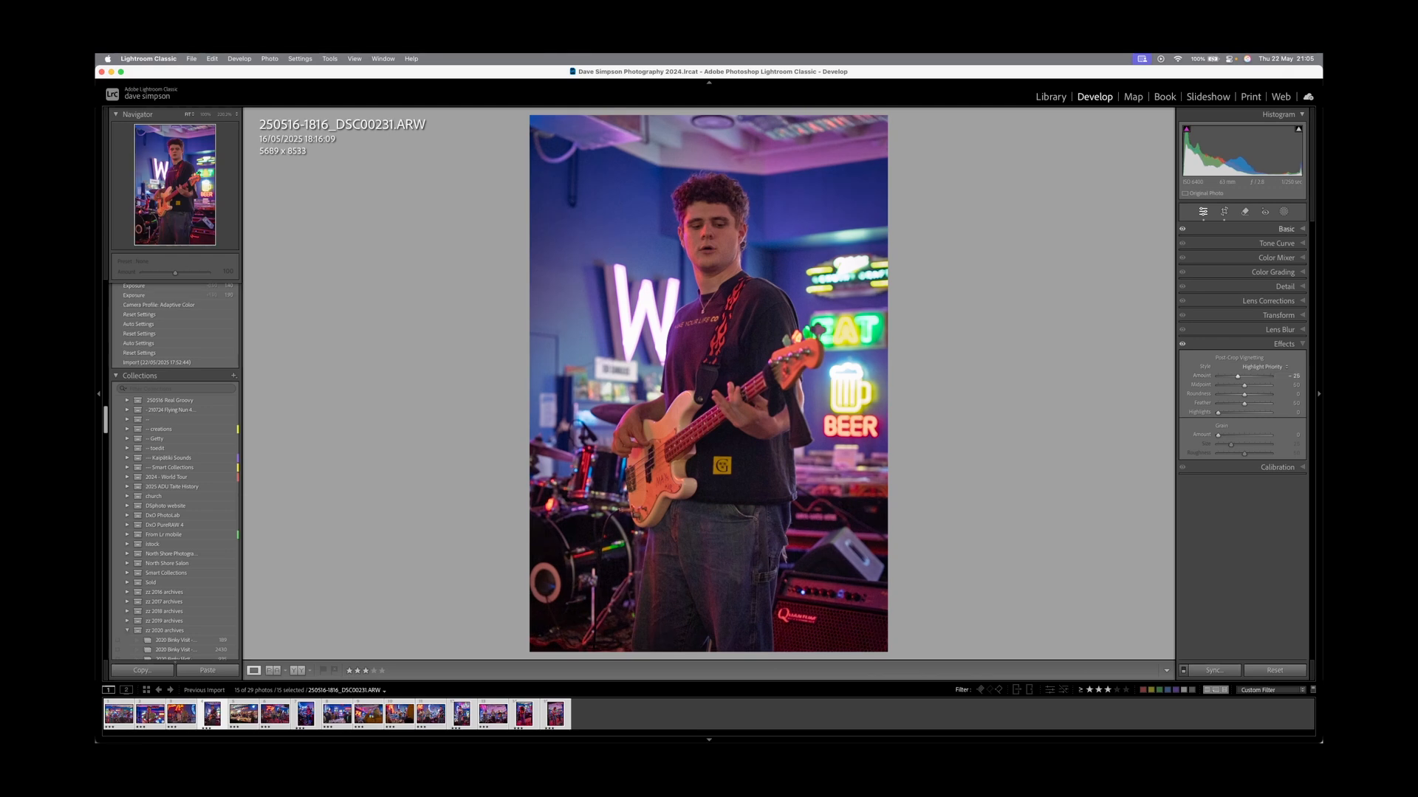
pyautogui.press('super+1')
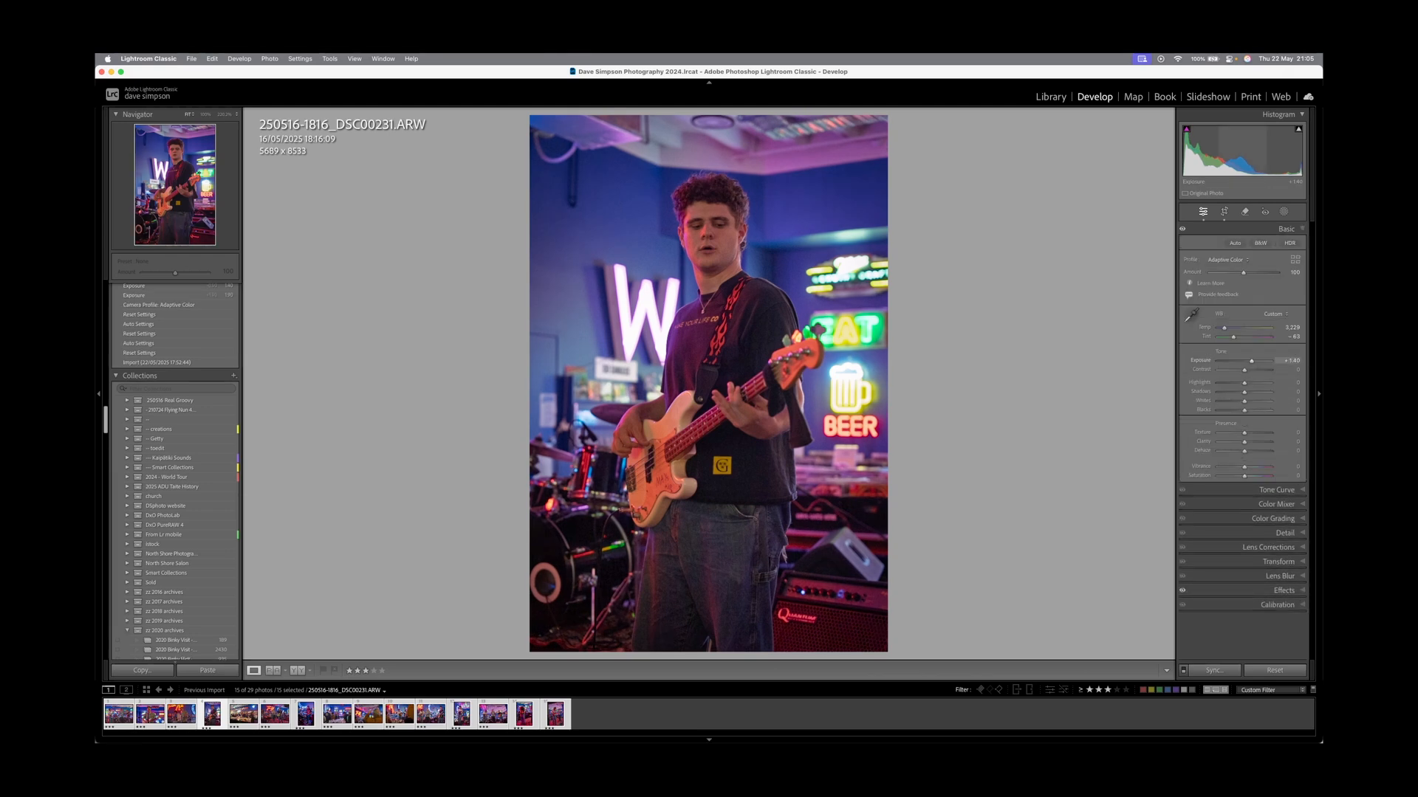
pyautogui.press('super+v')
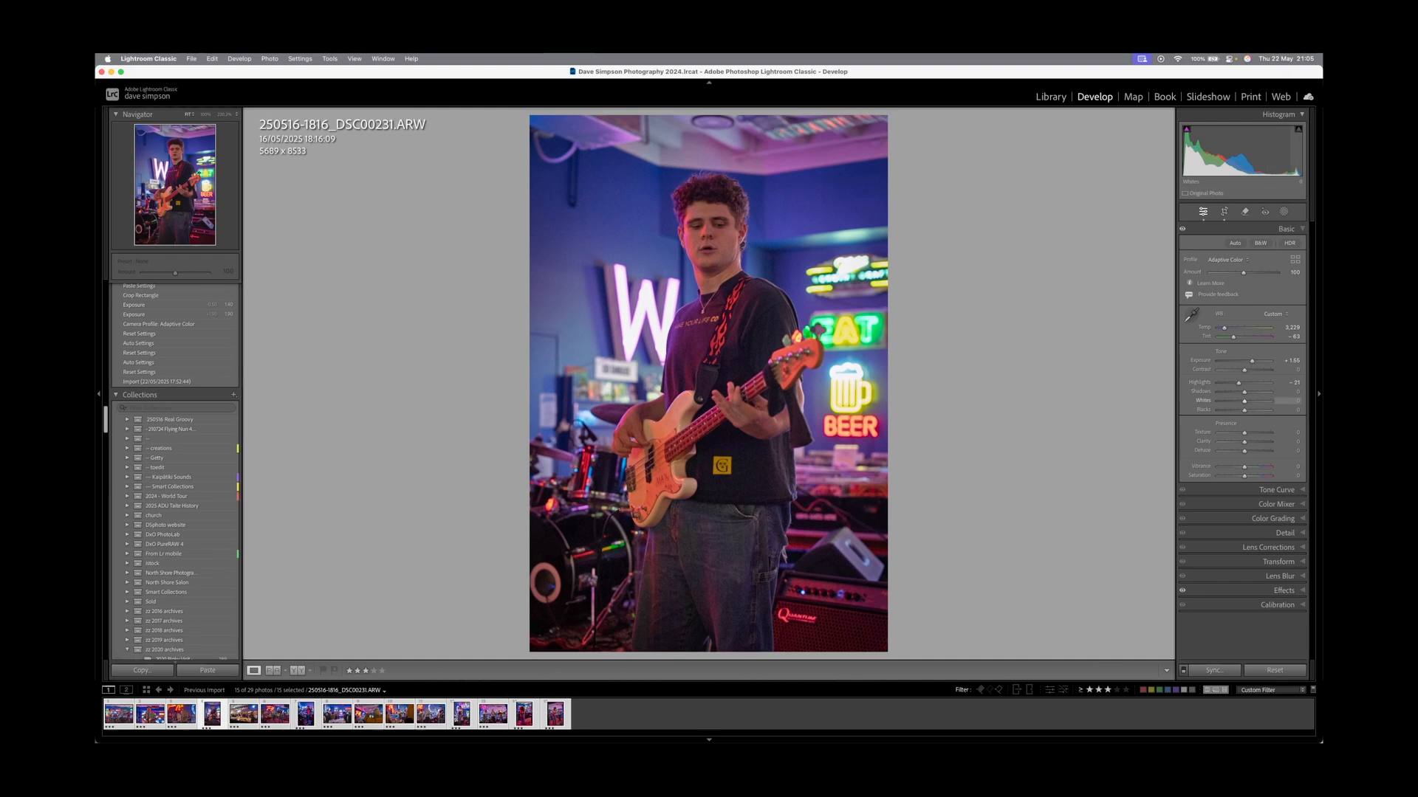
pyautogui.moveTo(1244, 392); pyautogui.dragTo(1253, 392)
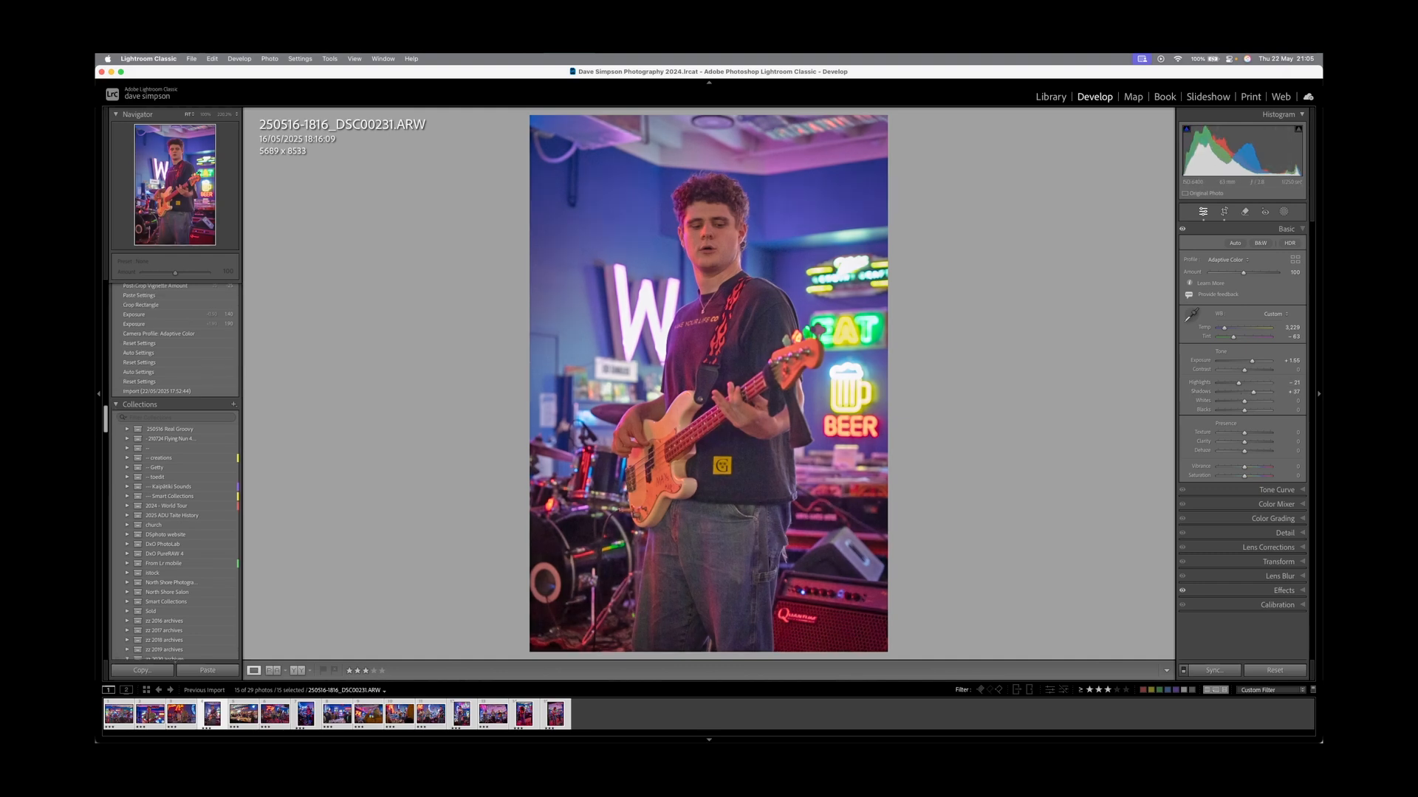
pyautogui.press('Left')
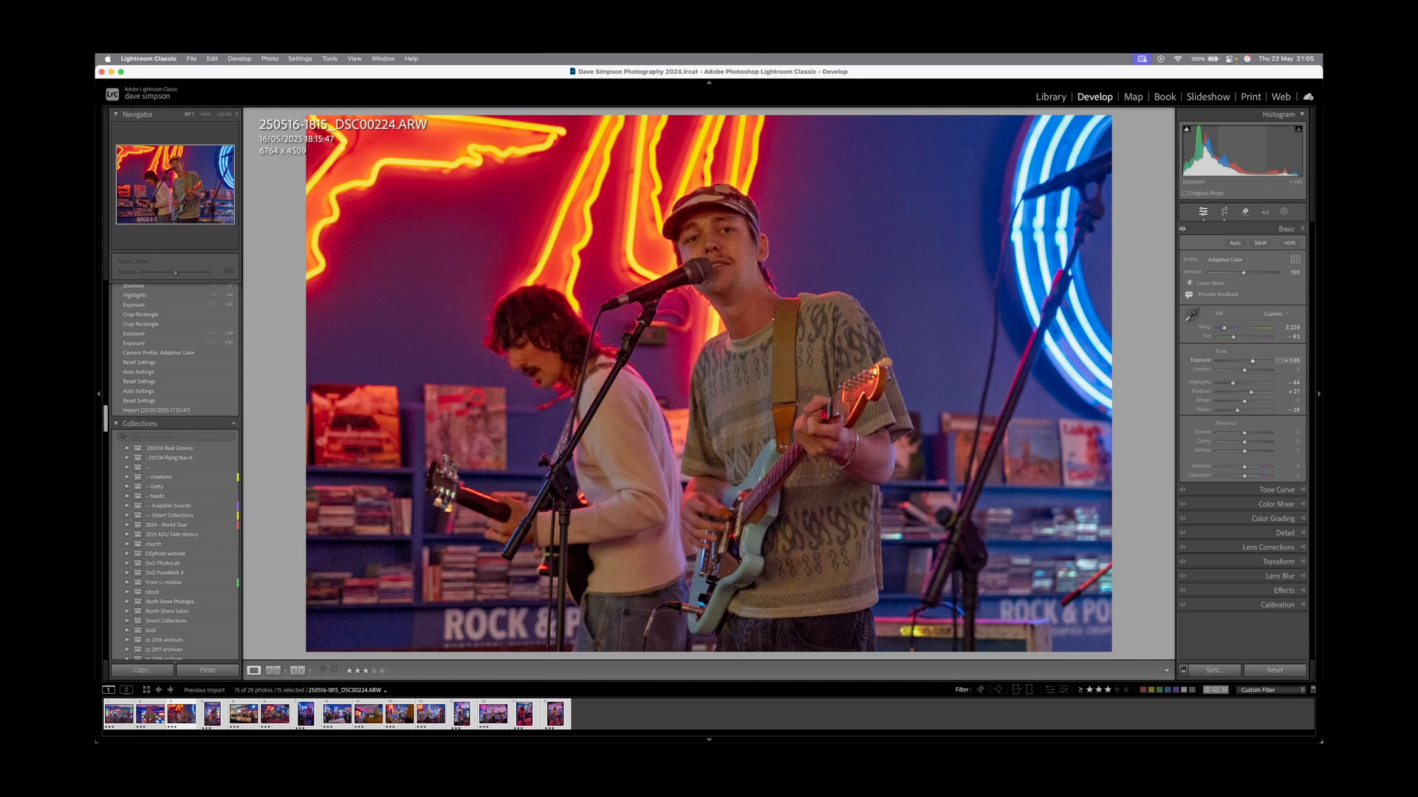
# Browse back through the band photos and zoom to 100% on the singer's face.
pyautogui.press('Left')
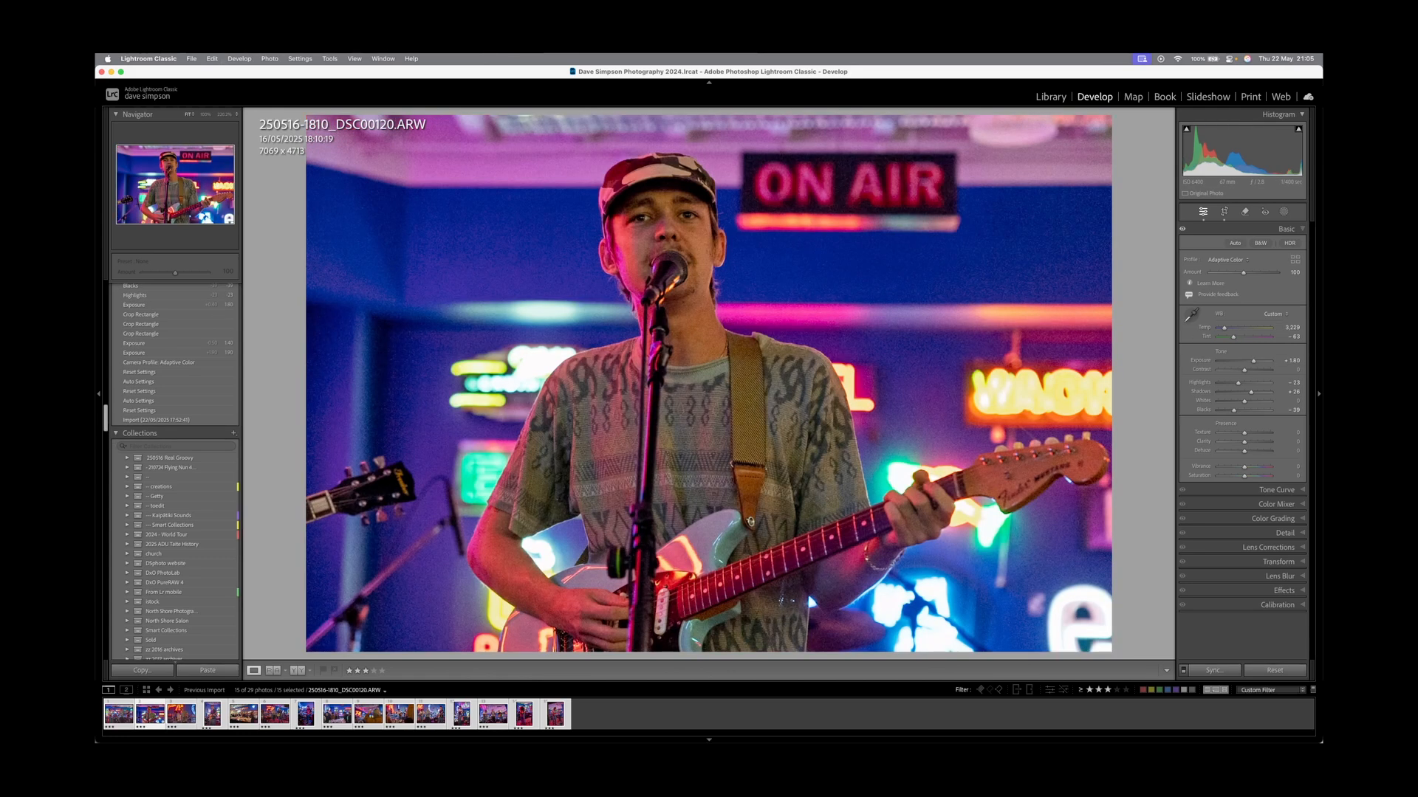
pyautogui.press('Left')
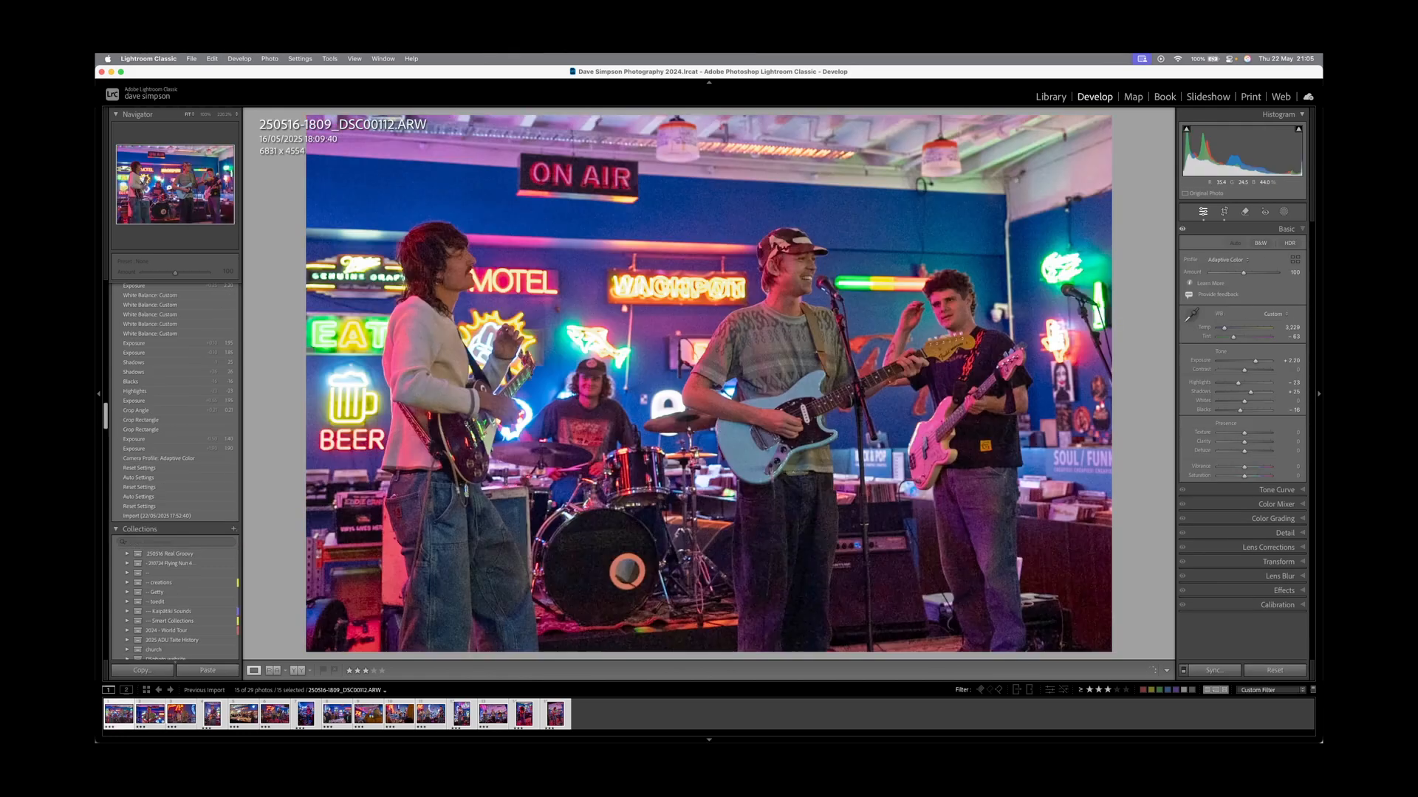
pyautogui.press('Left')
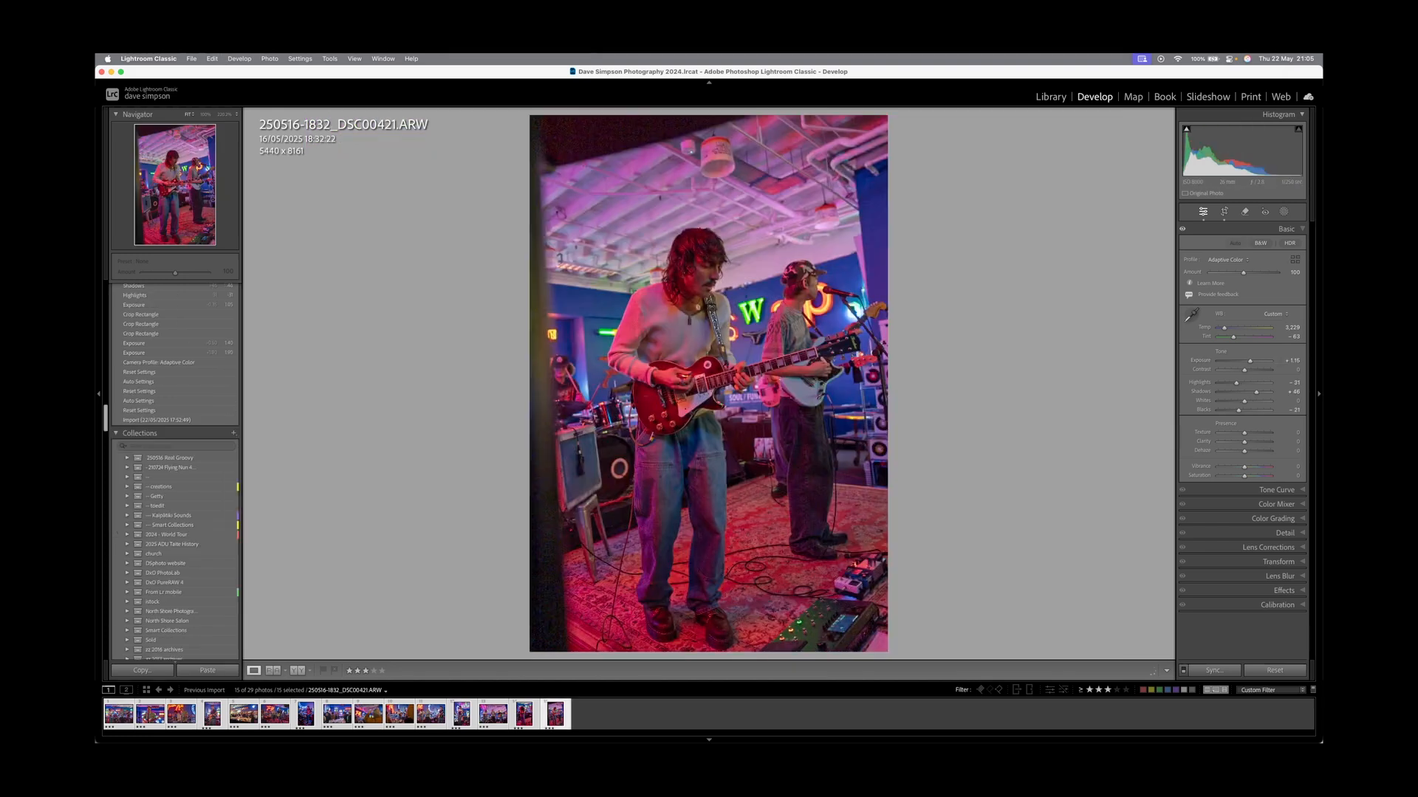
pyautogui.press('Right')
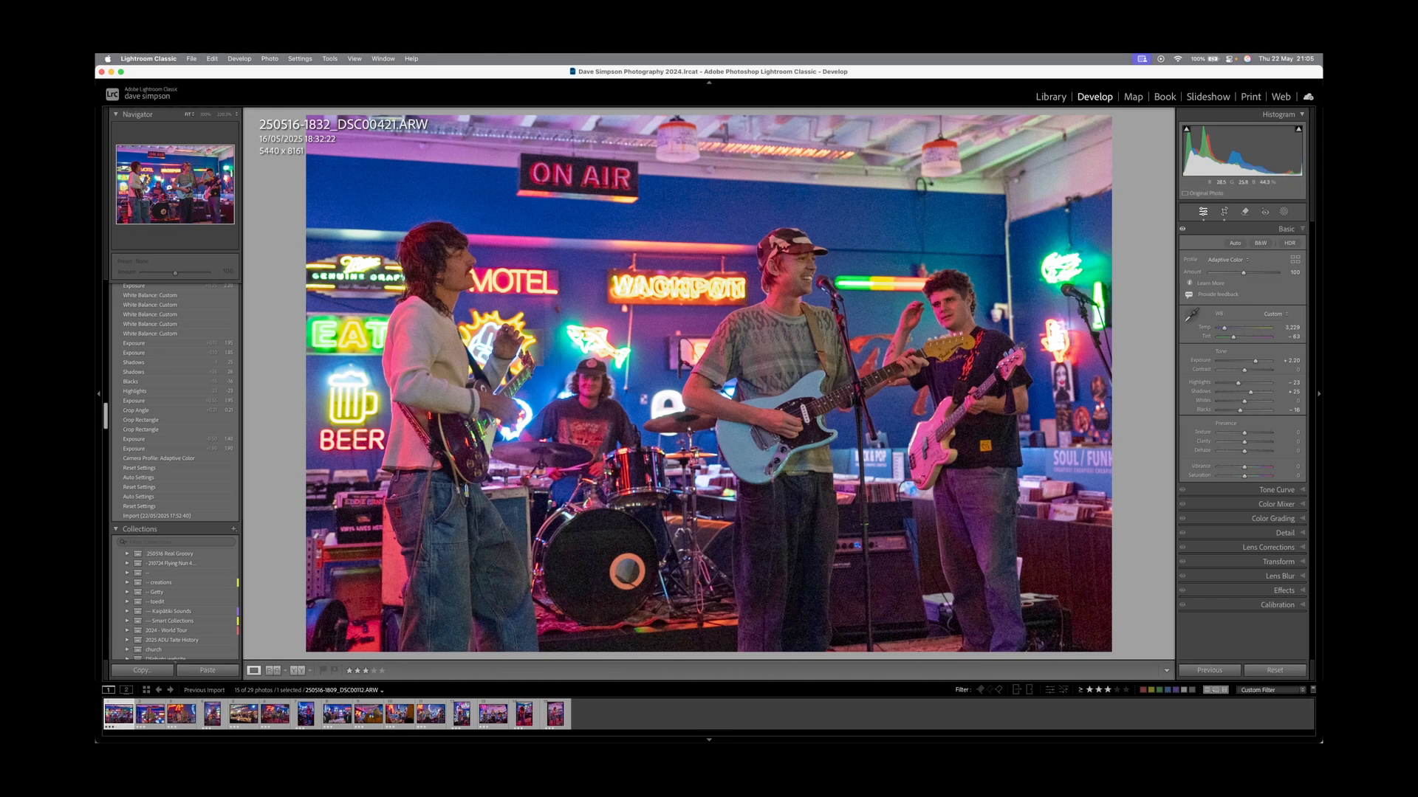
pyautogui.press('z')
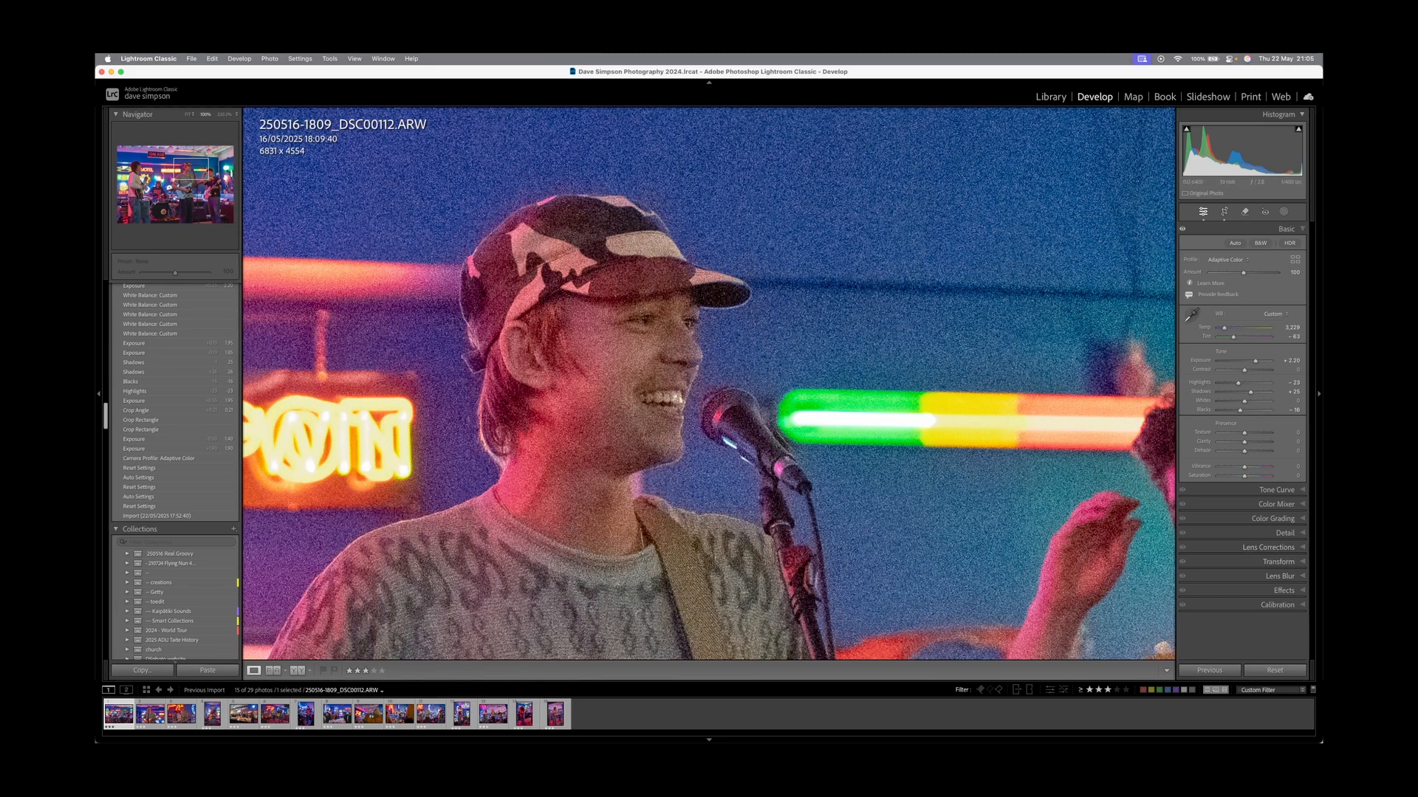
# With all 15 photos selected and Auto Sync on, set Luminance noise reduction to 61.
pyautogui.press('super+a')
pyautogui.moveTo(694, 480); pyautogui.dragTo(996, 438)
pyautogui.click(1183, 670)
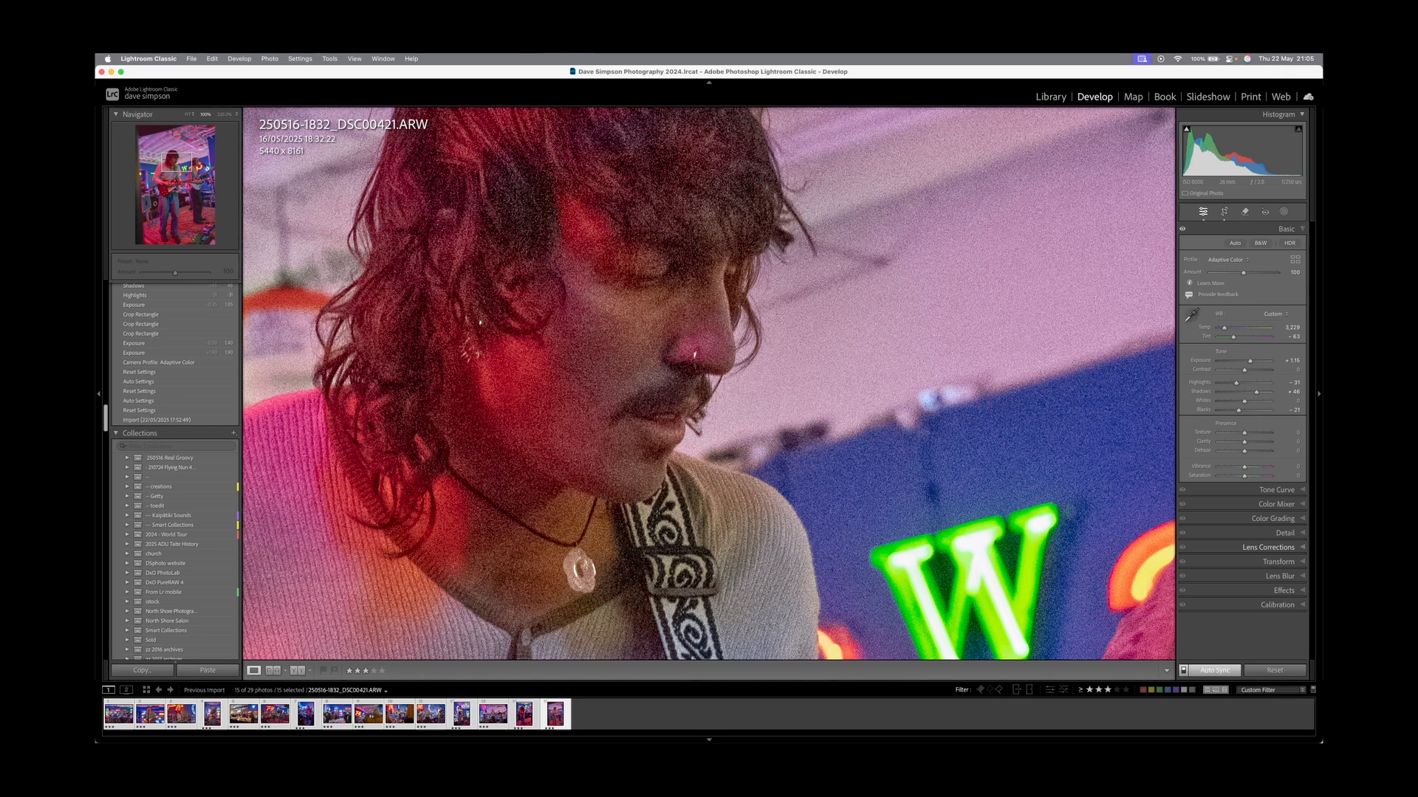
pyautogui.press('super+5')
pyautogui.write('61')
pyautogui.press('Return')
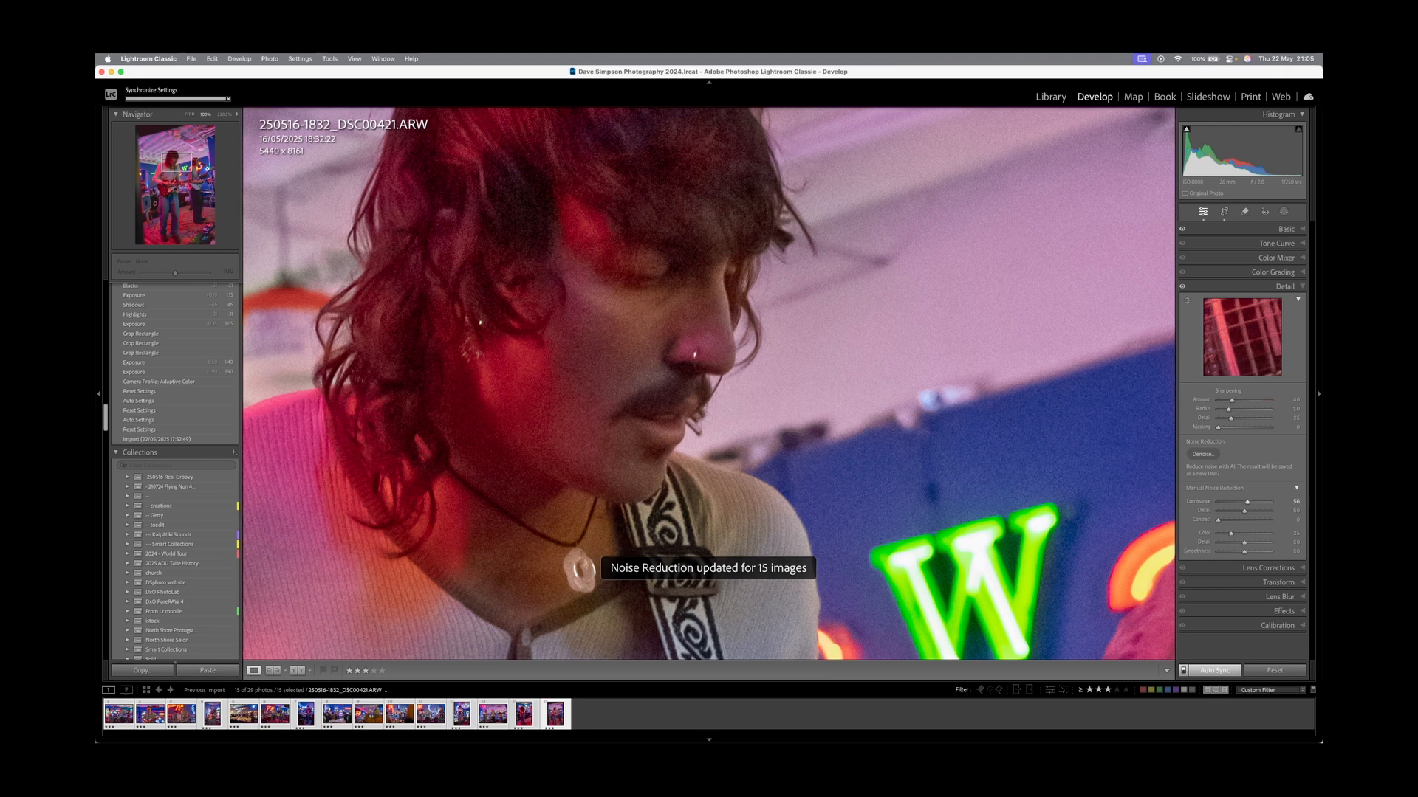
pyautogui.press('z')
pyautogui.press('g')
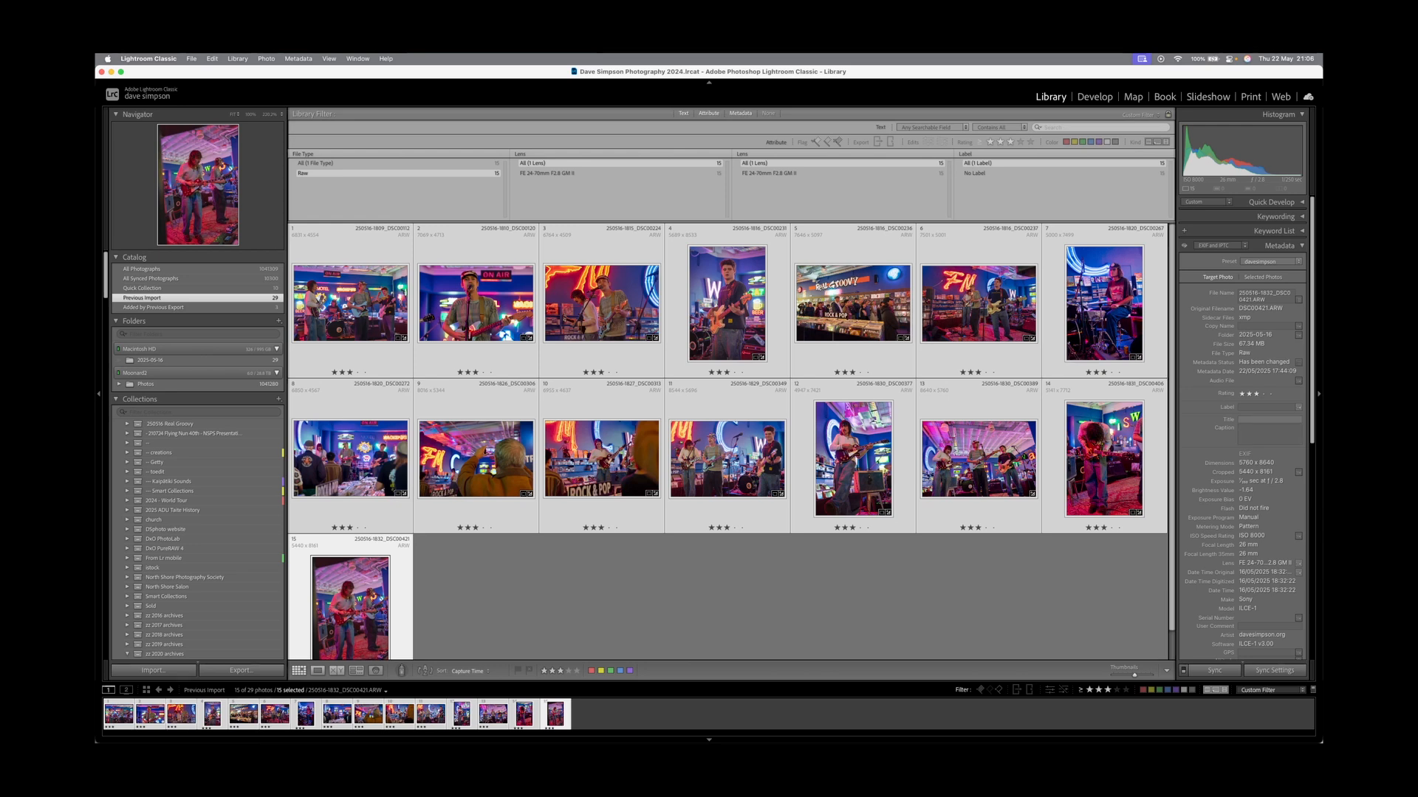
# Enter the performer's name as the photo's Title in the Metadata panel.
pyautogui.click(1270, 419)
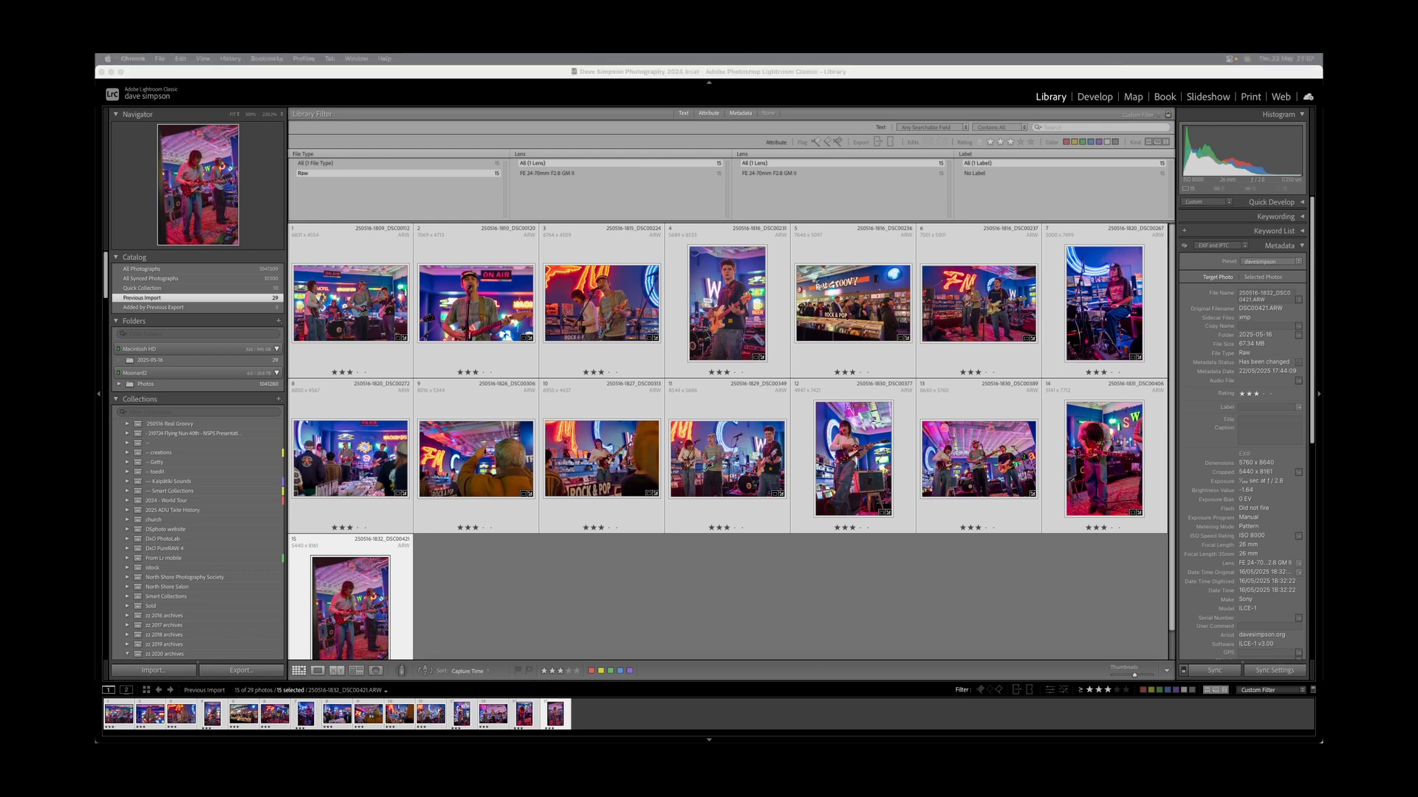
pyautogui.press('Return')
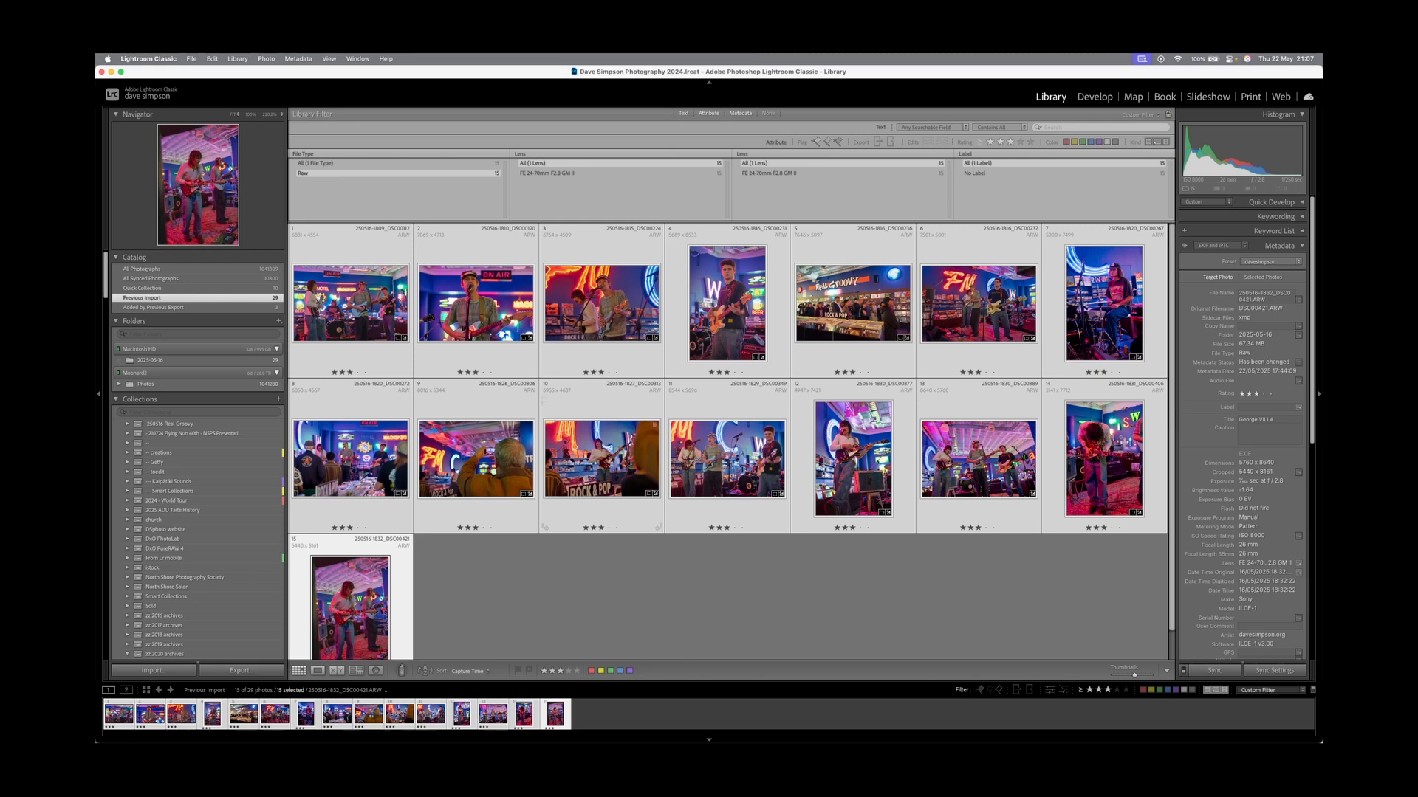
# Export all 15 photos with the 2048 NoWM JPEG export preset.
pyautogui.rightClick(581, 319)
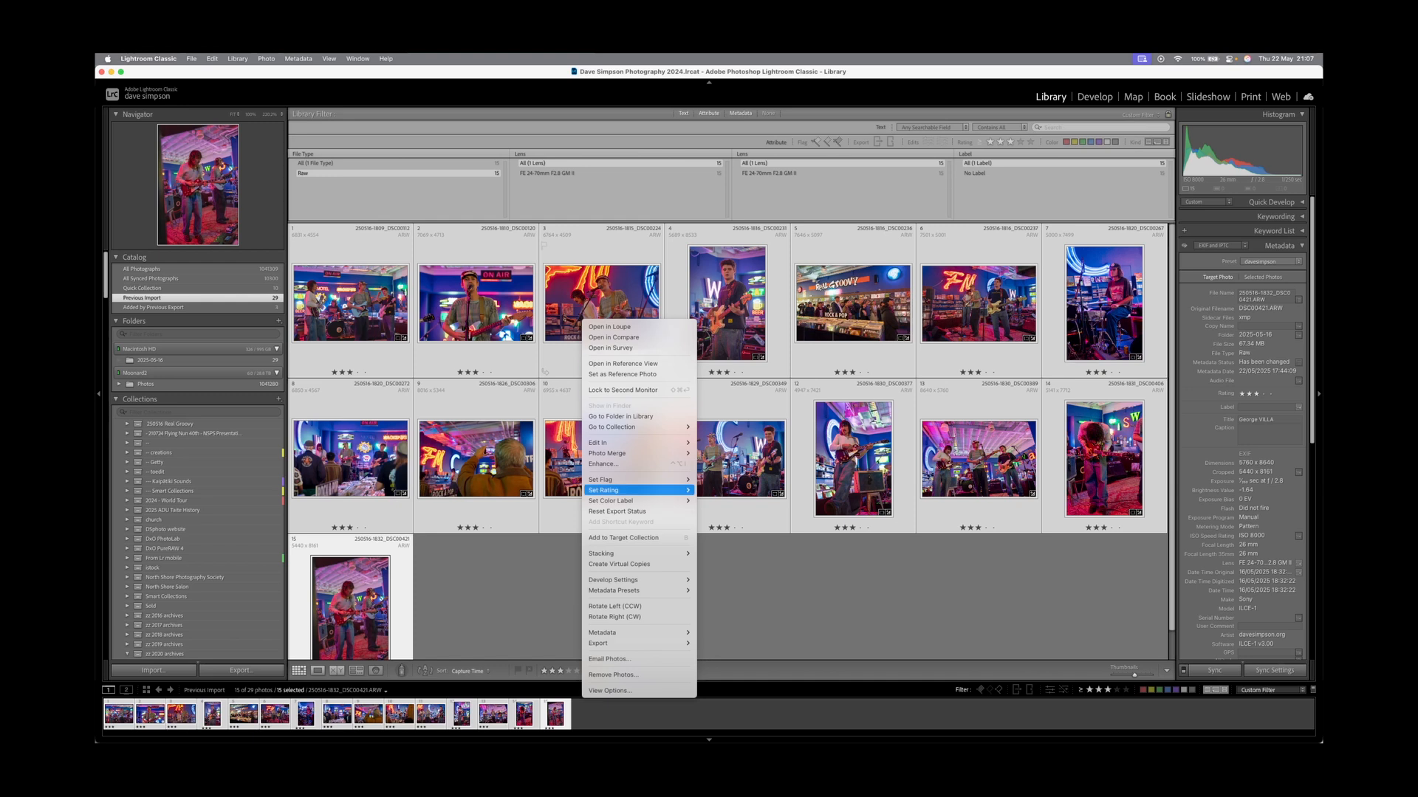
pyautogui.moveTo(635, 643)
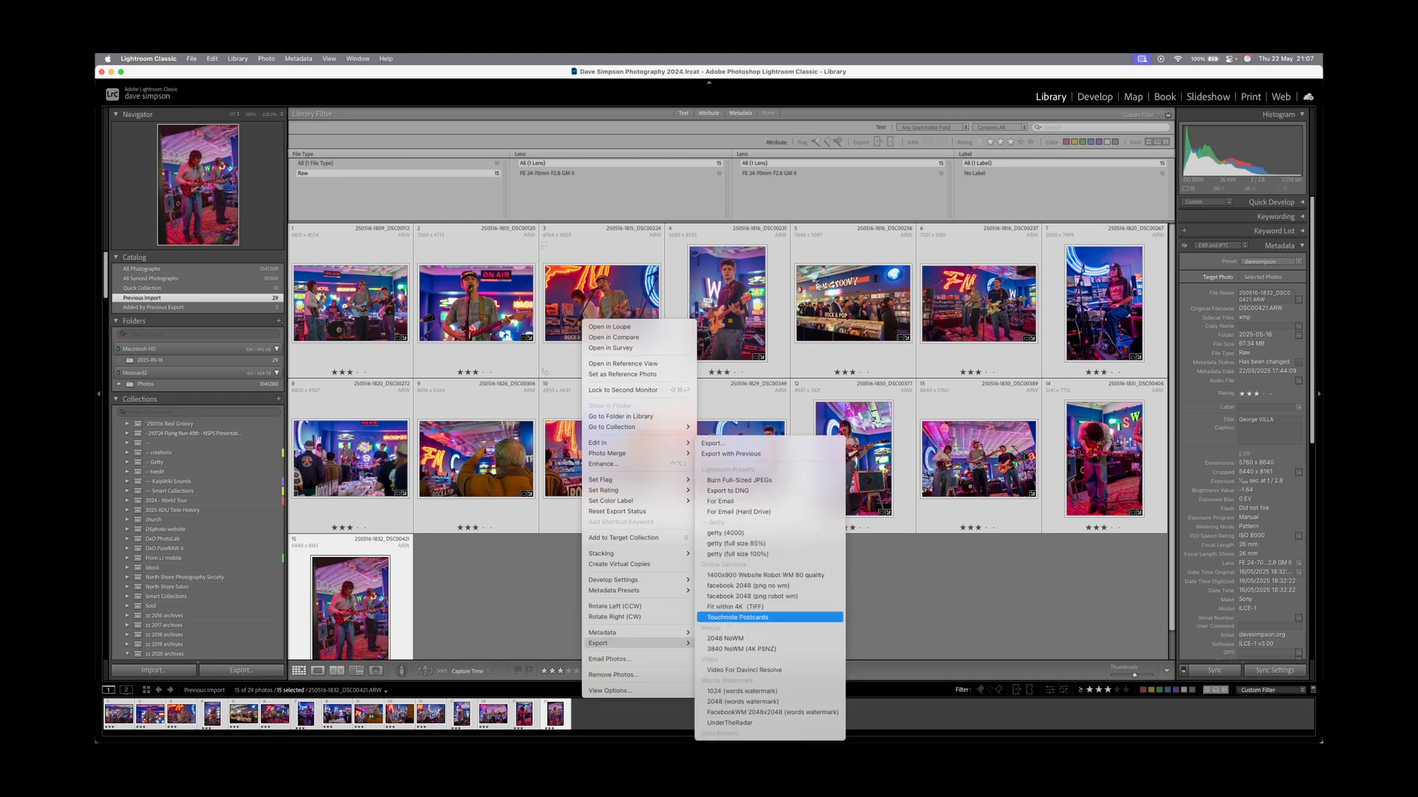
pyautogui.click(731, 638)
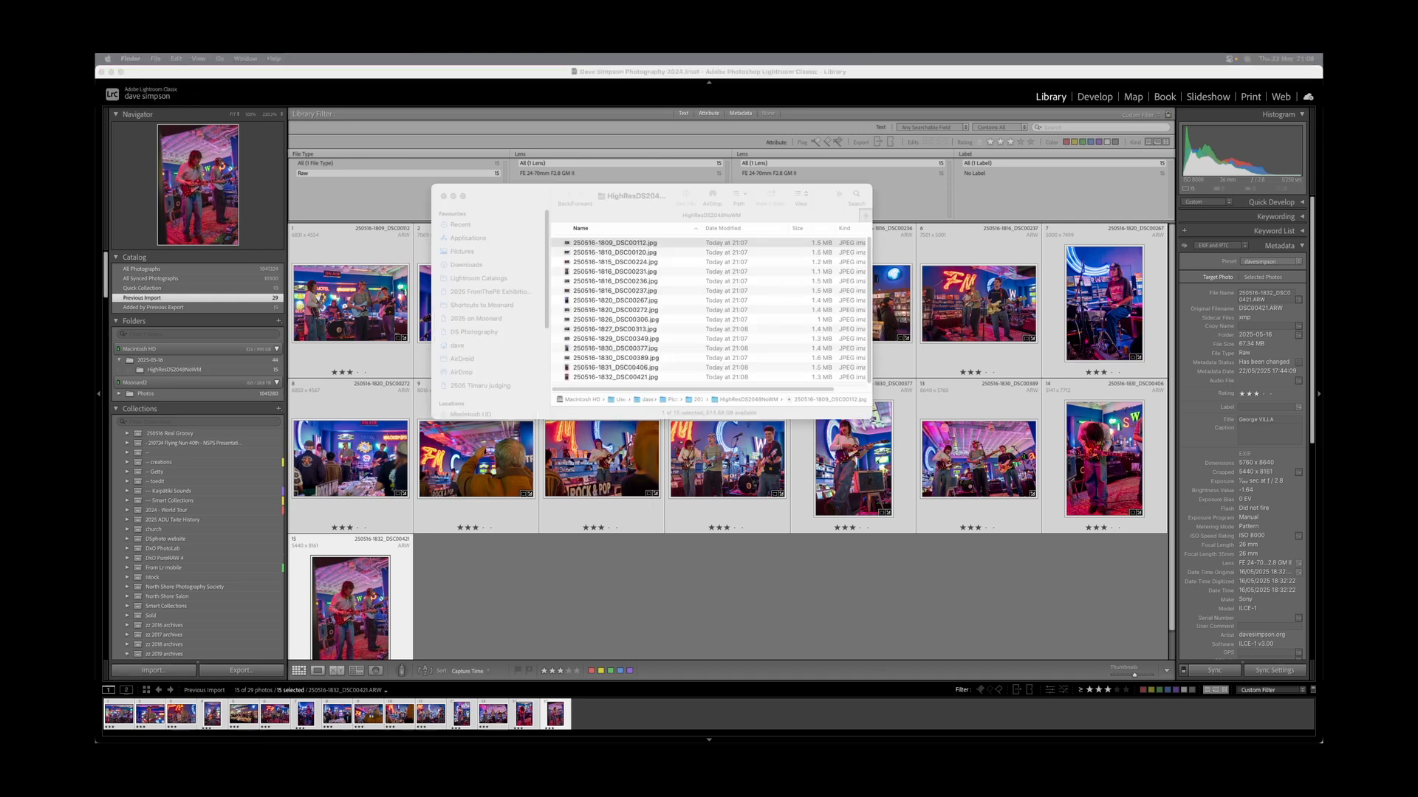
# Preview the exported JPEGs one by one in Quick Look, then close the Finder export folder.
pyautogui.press('space')
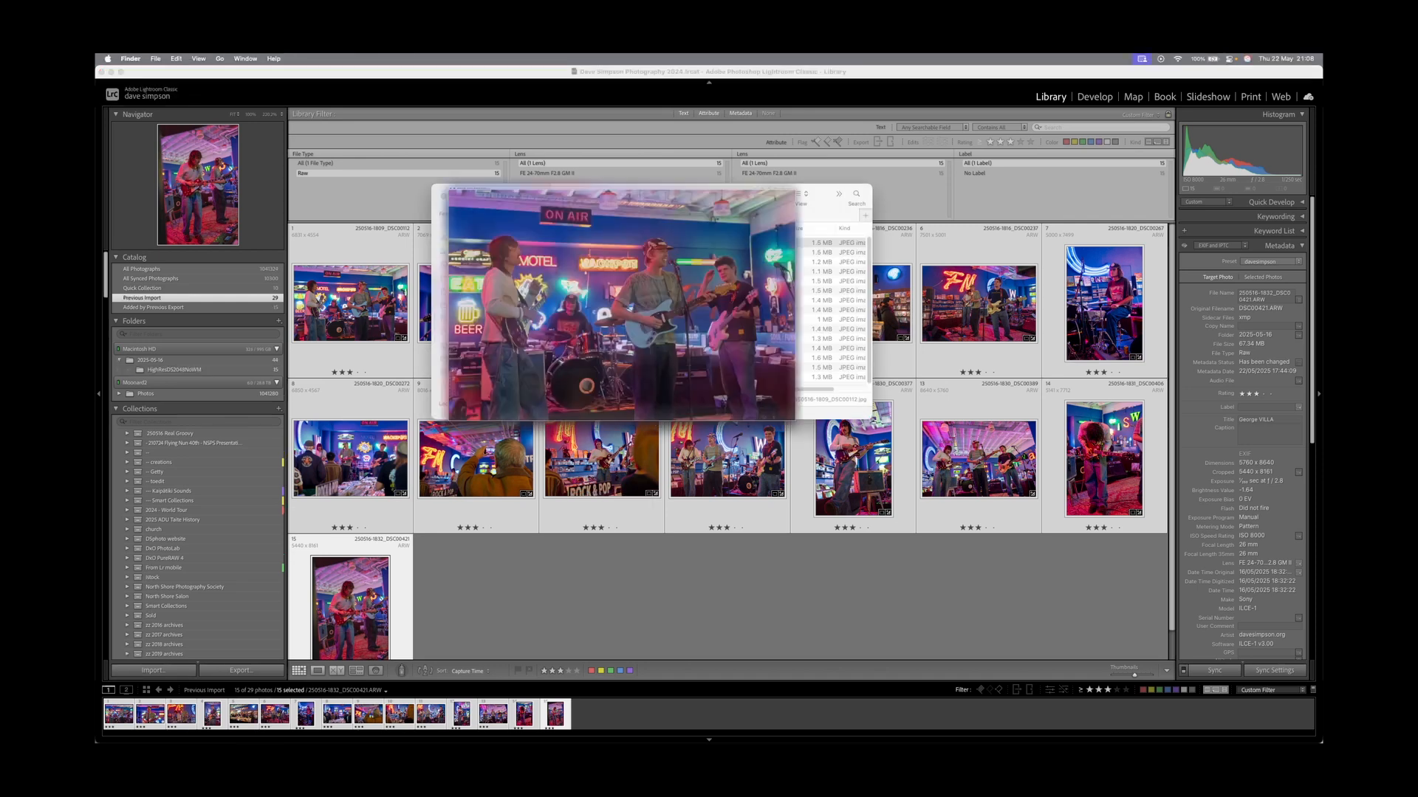
pyautogui.press('Down')
pyautogui.press('Down')
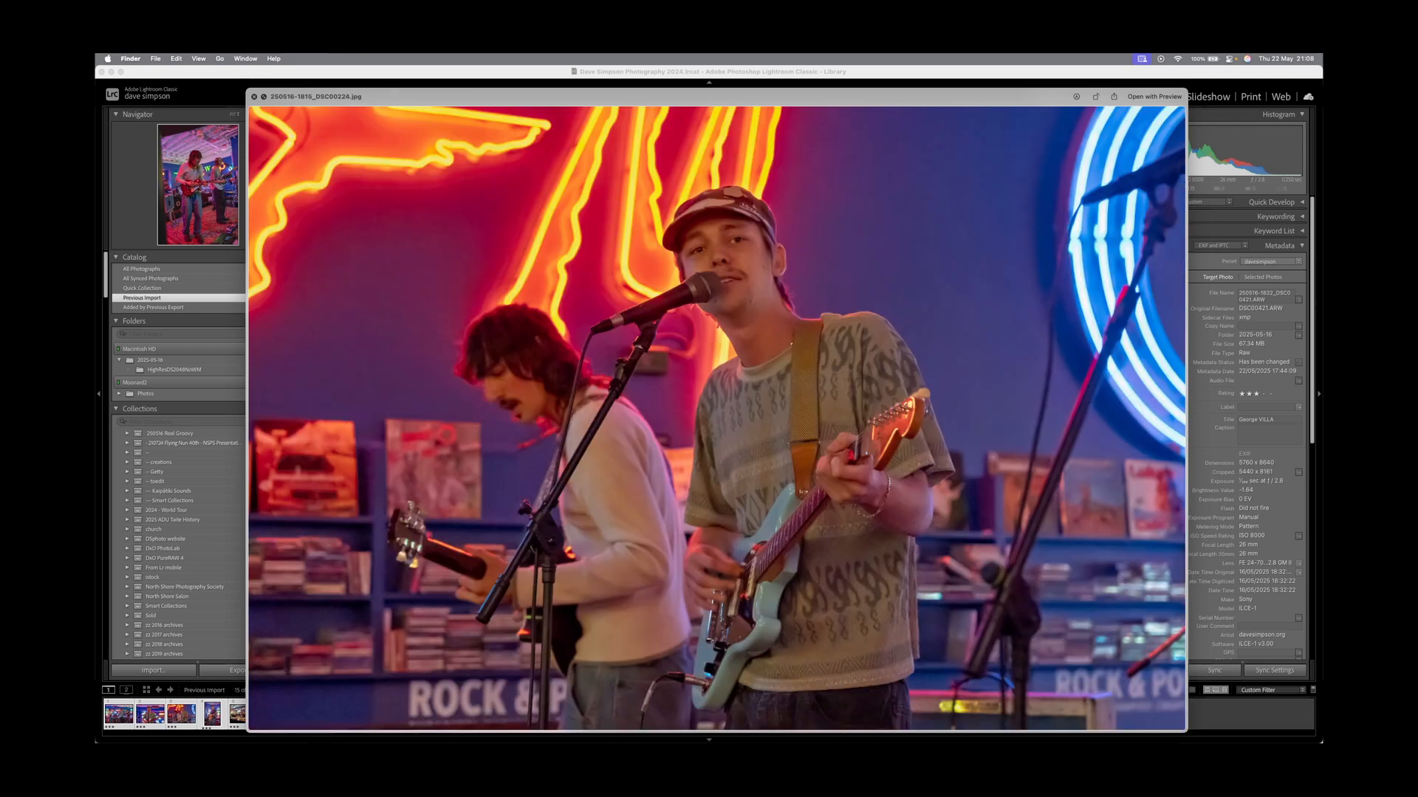
pyautogui.press('Down')
pyautogui.press('Down')
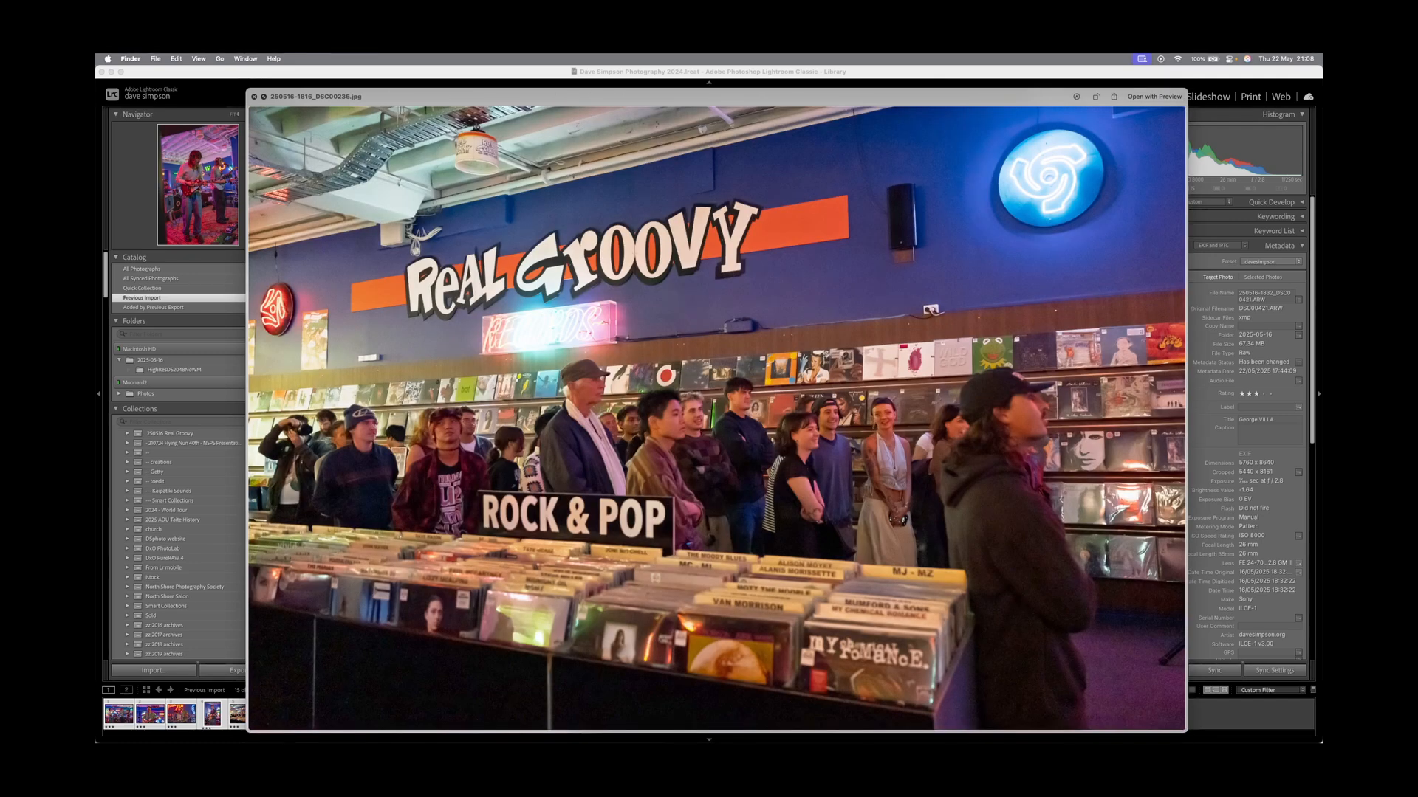
pyautogui.press('Down')
pyautogui.press('Down')
pyautogui.press('Down')
pyautogui.press('Down')
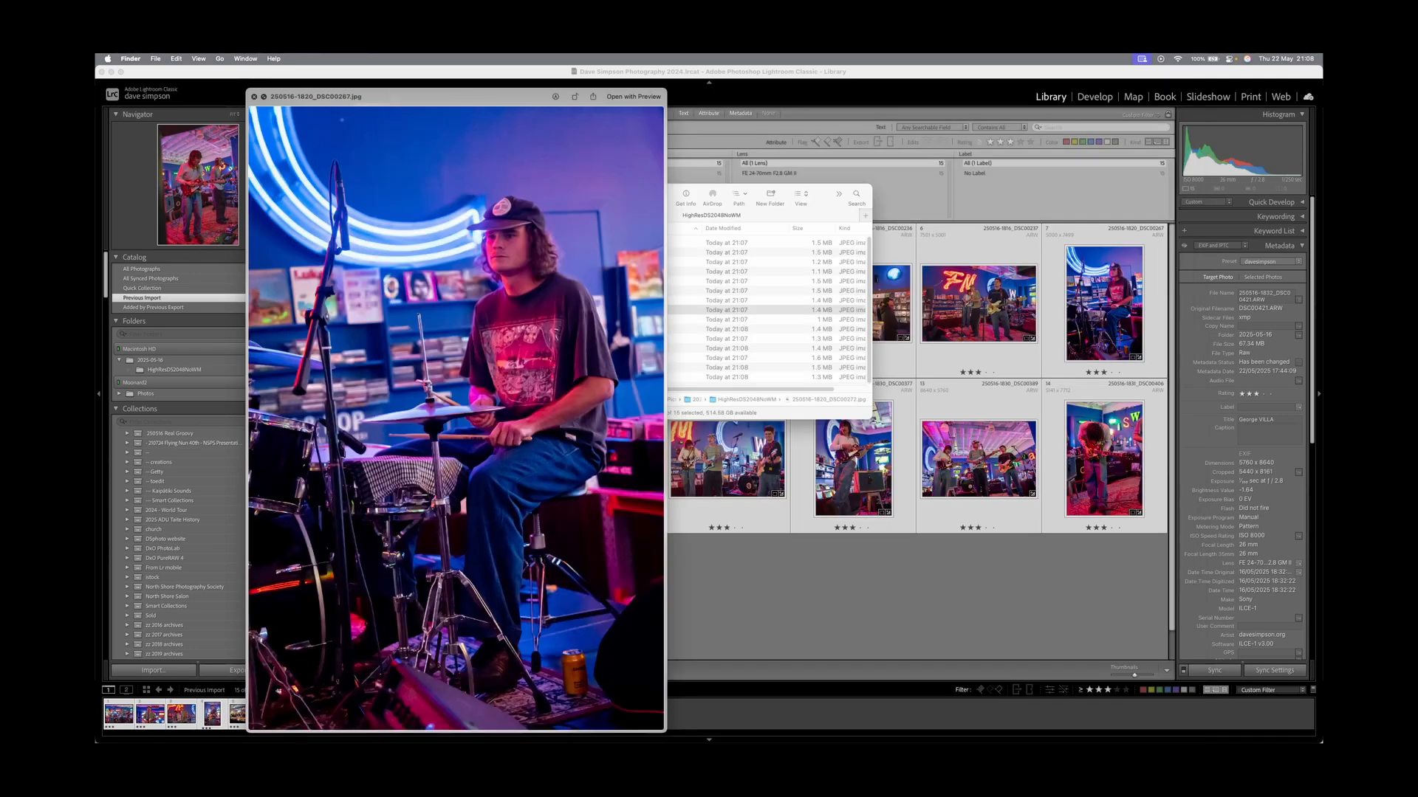
pyautogui.press('Down')
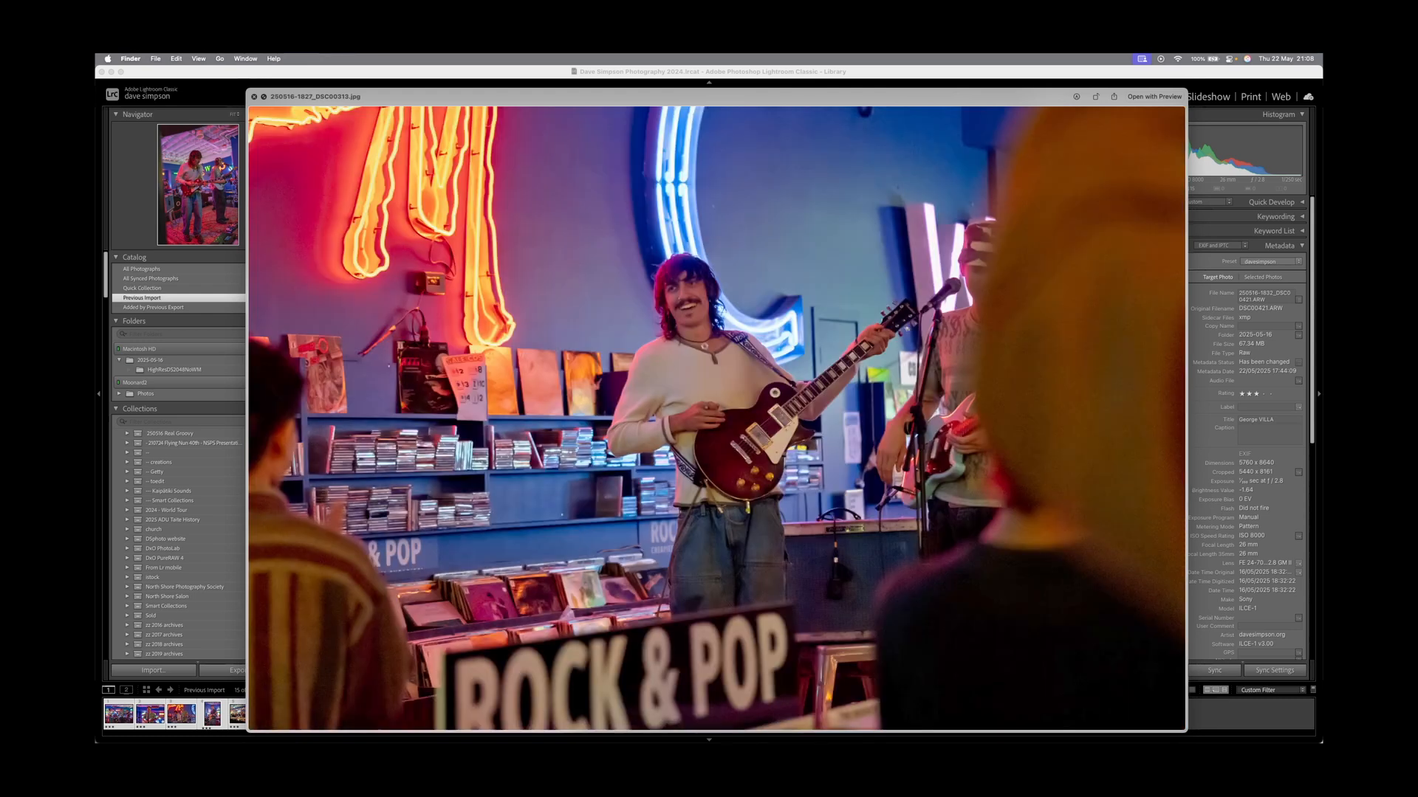
pyautogui.press('Down')
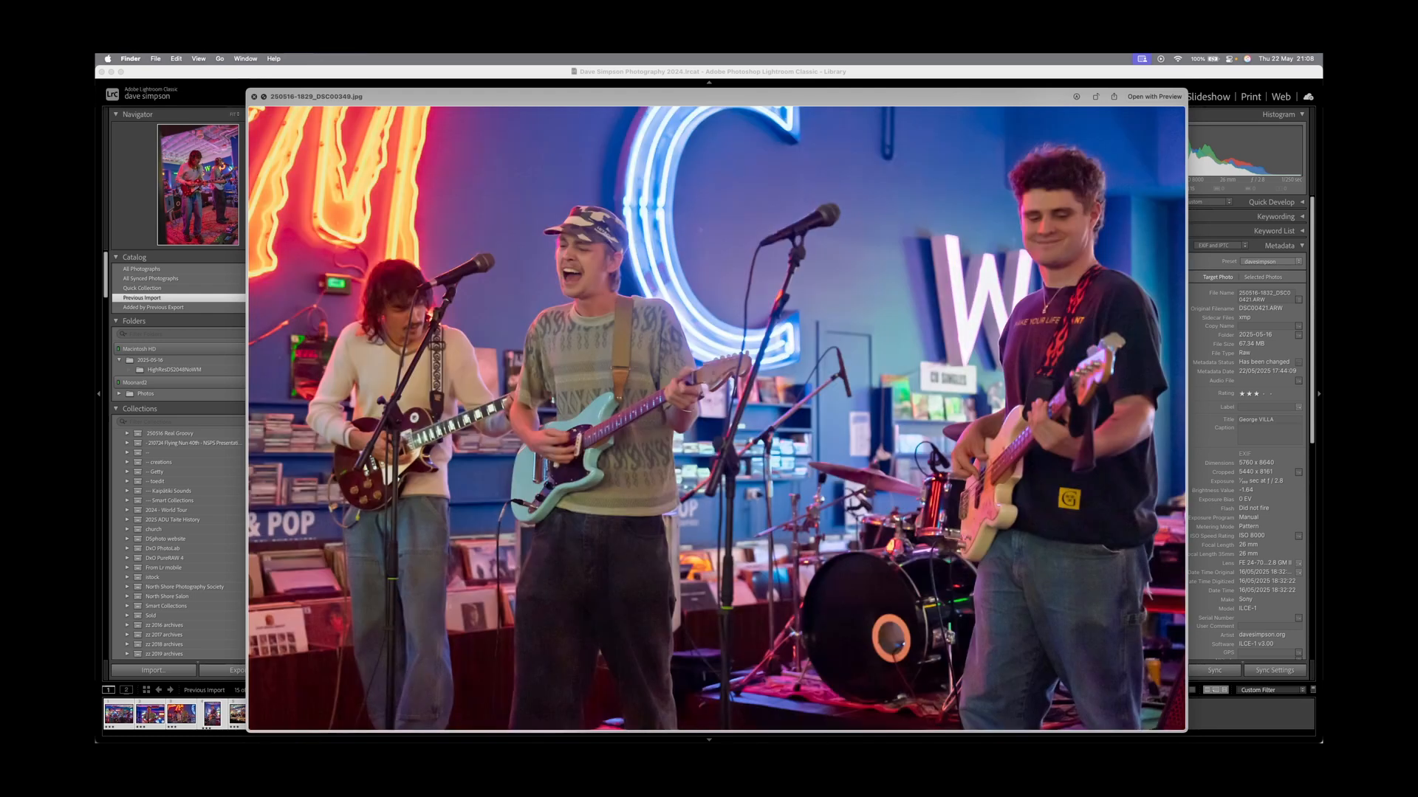
pyautogui.press('Down')
pyautogui.press('Down')
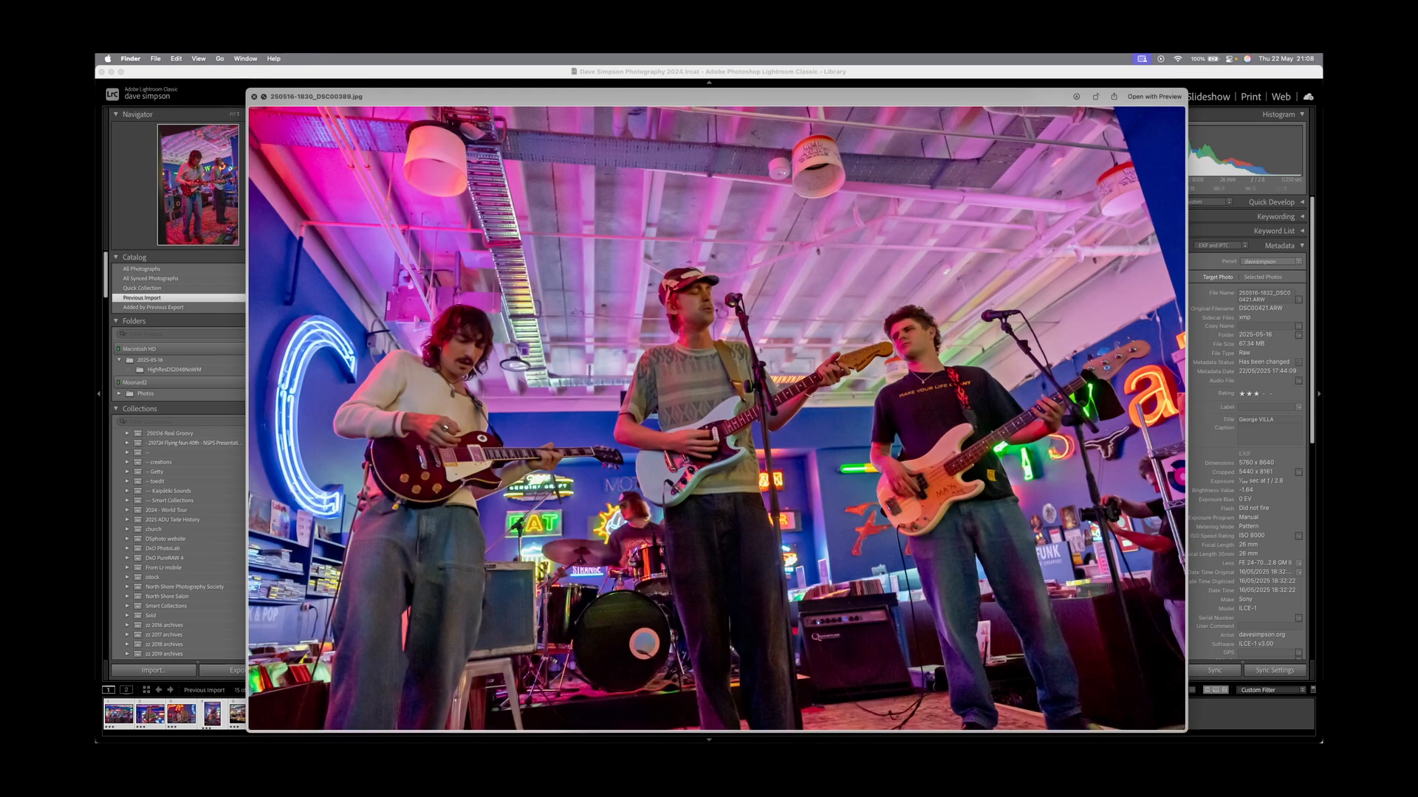
pyautogui.press('Down')
pyautogui.press('Down')
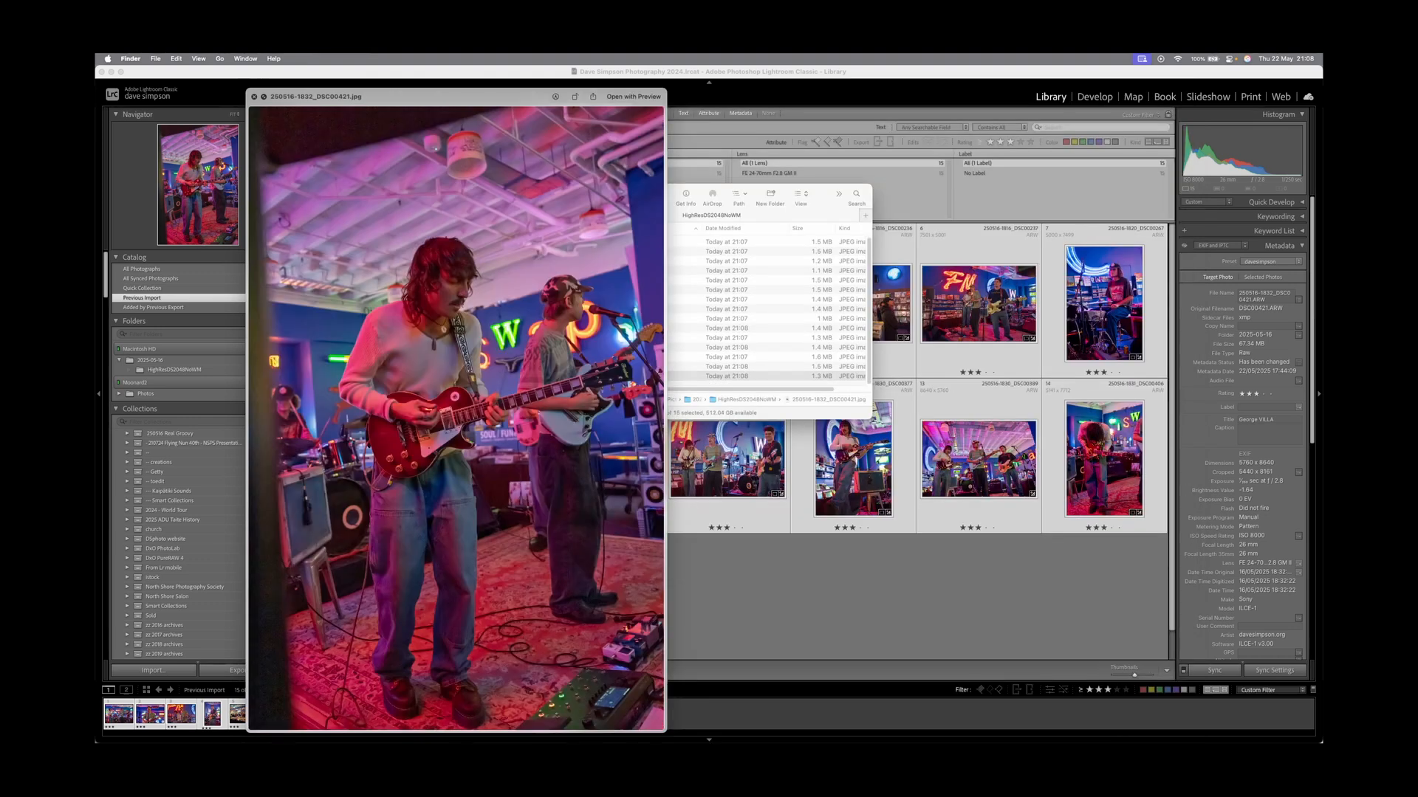
pyautogui.press('space')
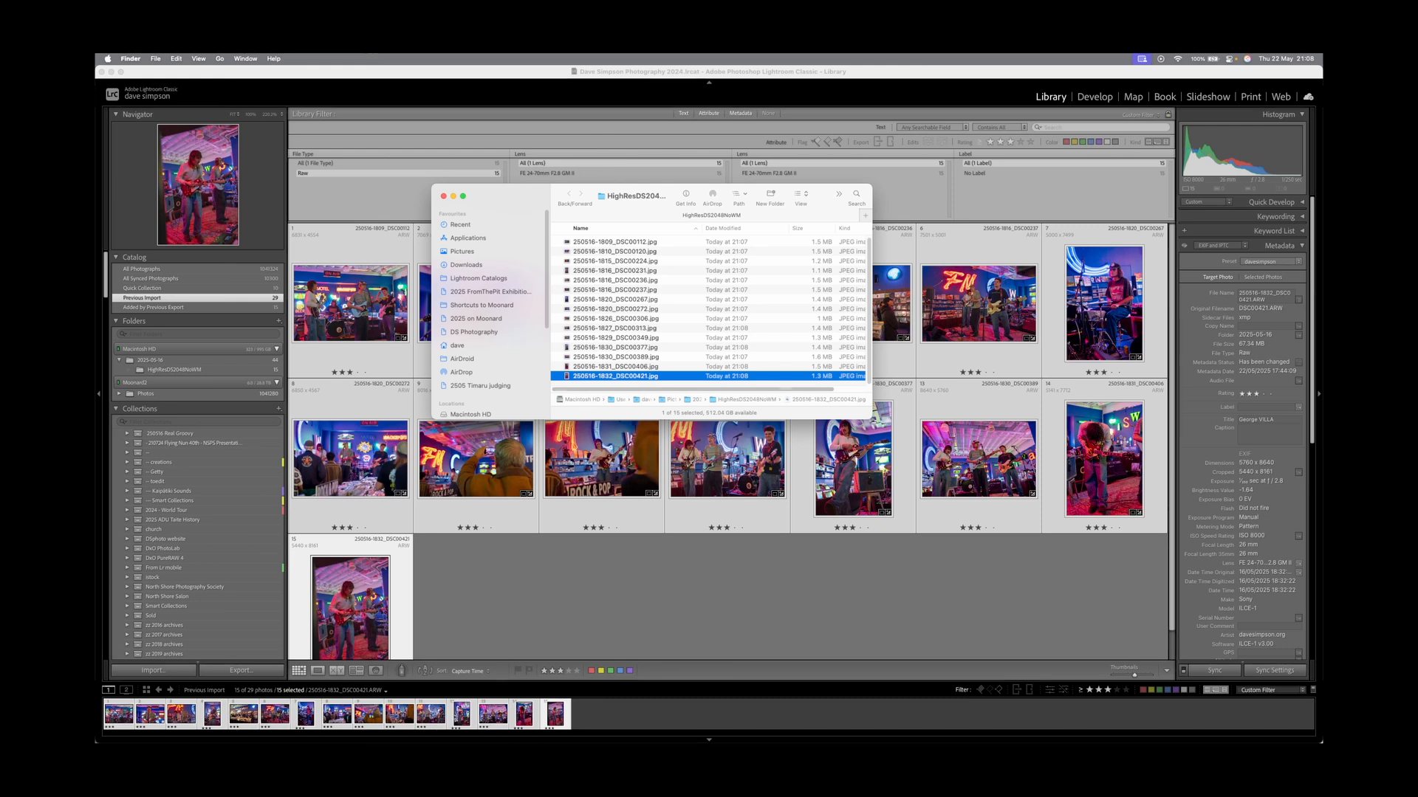
pyautogui.press('super+w')
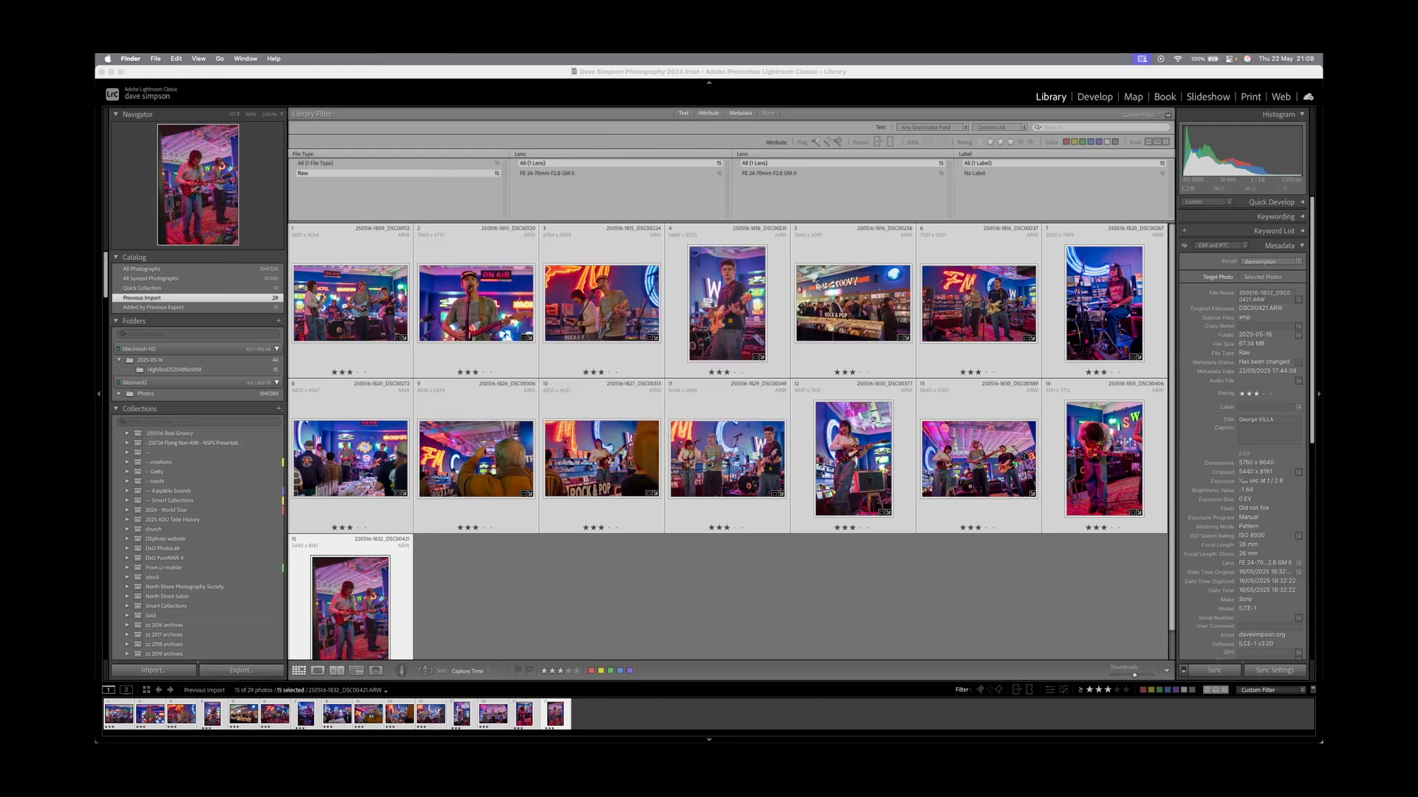
# Open the batch Enhance preview for the 15 selected band photos.
pyautogui.rightClick(362, 292)
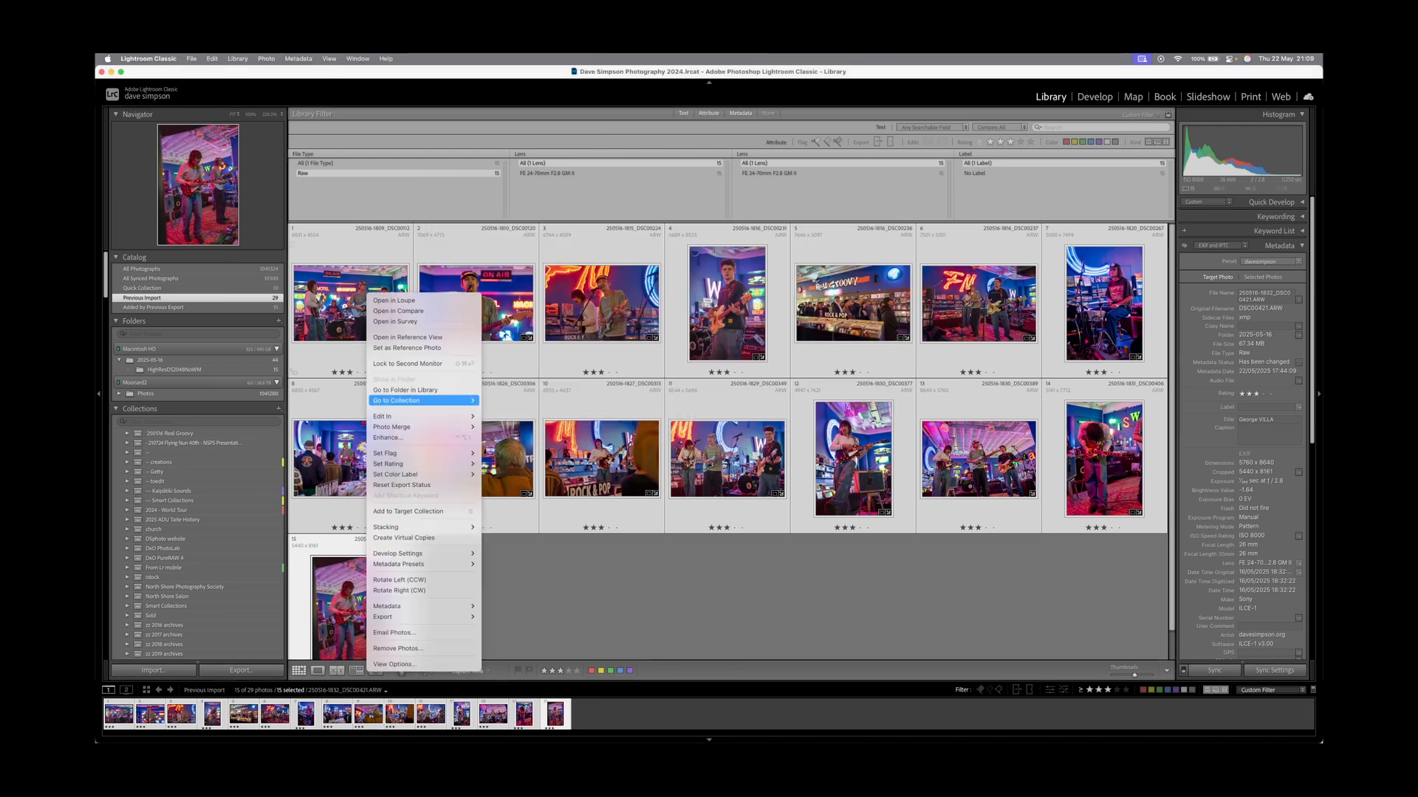
pyautogui.click(424, 437)
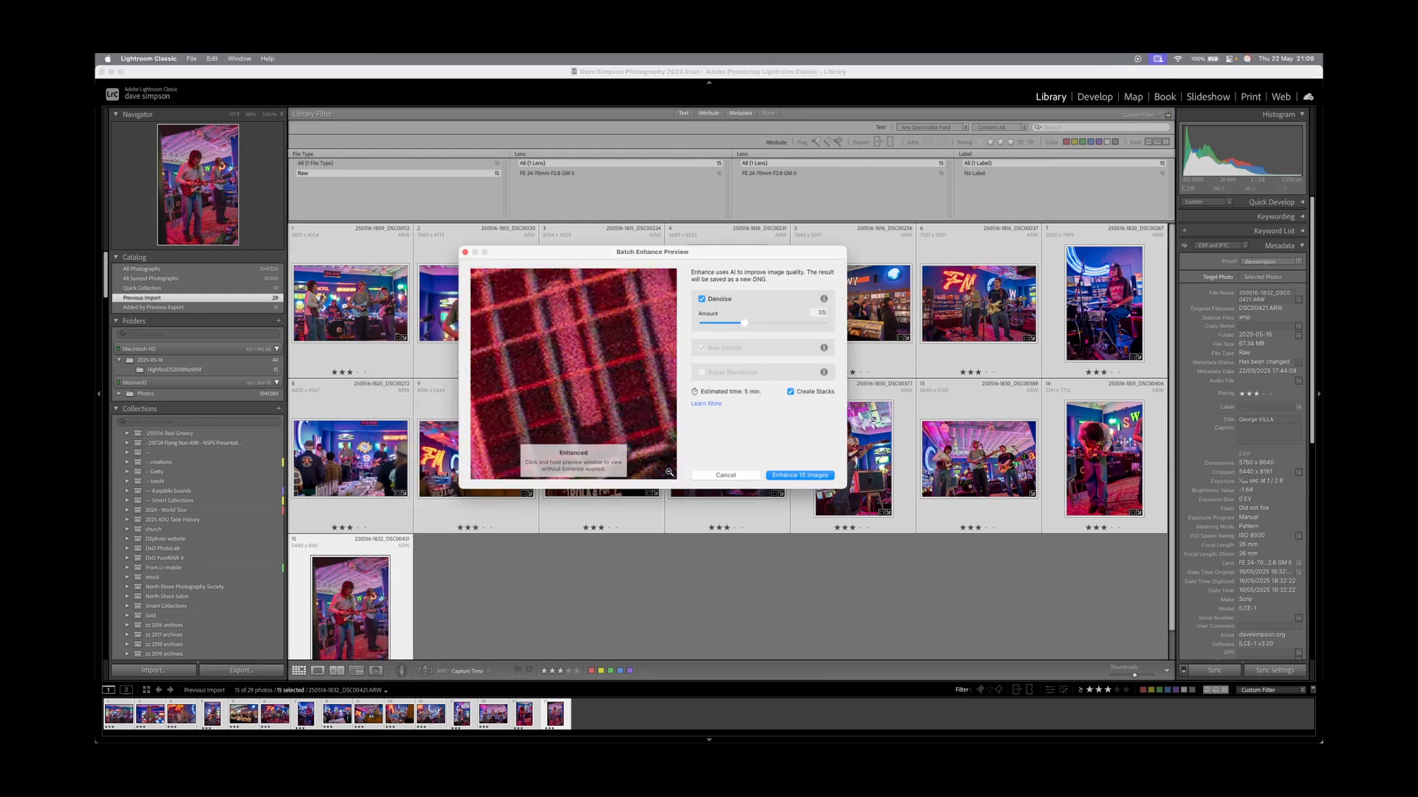
pyautogui.scroll(10, 573, 374)
pyautogui.scroll(10, 574, 383)
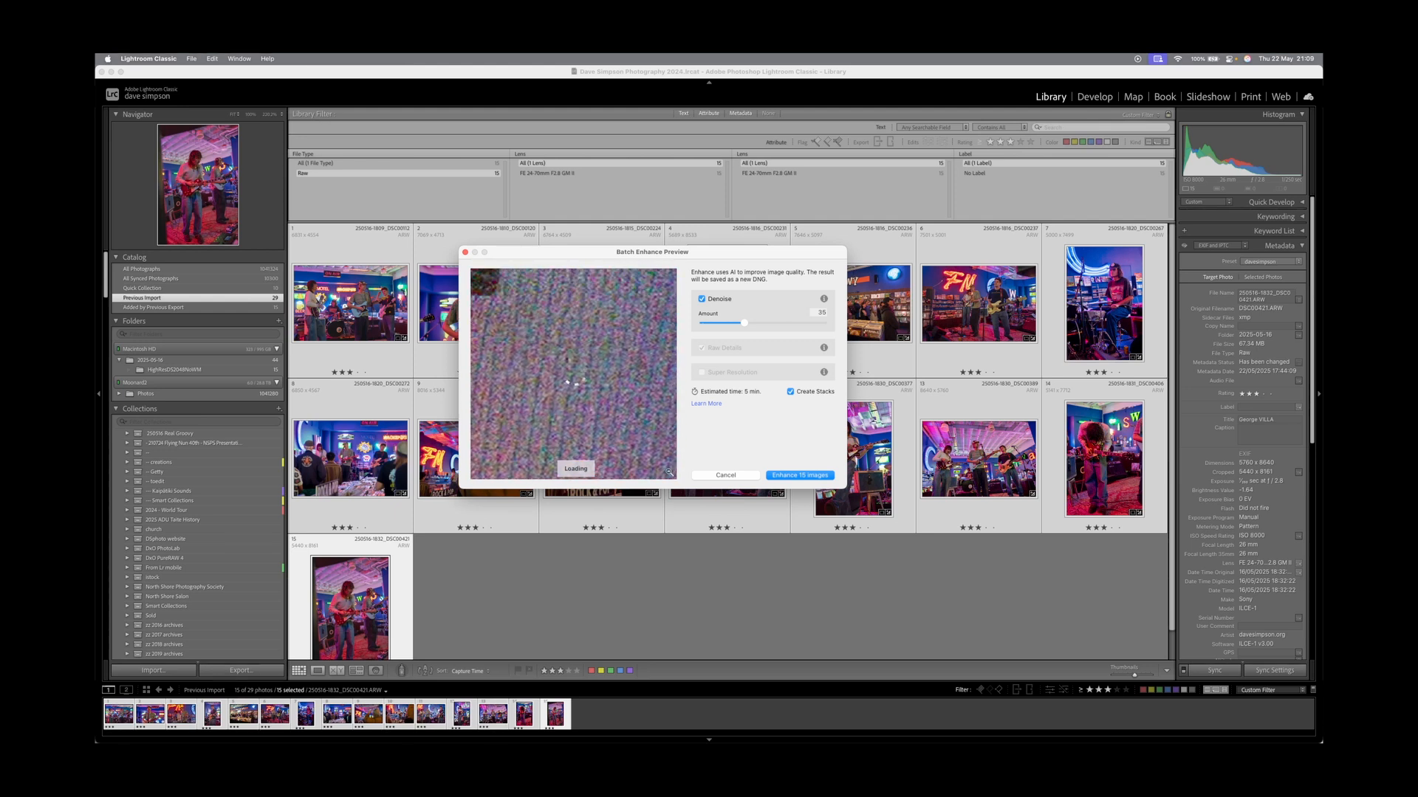
pyautogui.scroll(3, 574, 382)
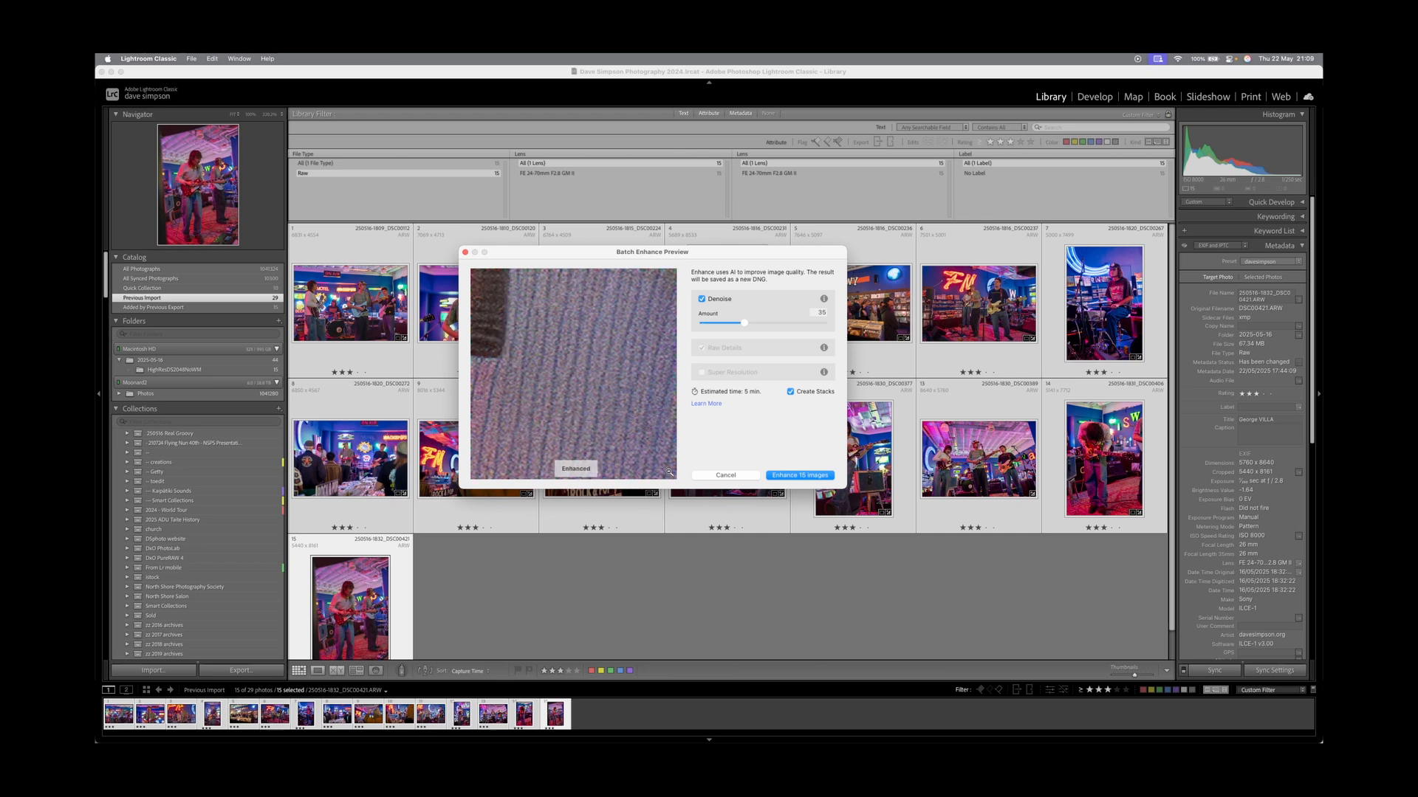
pyautogui.scroll(10, 668, 471)
pyautogui.scroll(10, 669, 473)
pyautogui.scroll(10, 669, 472)
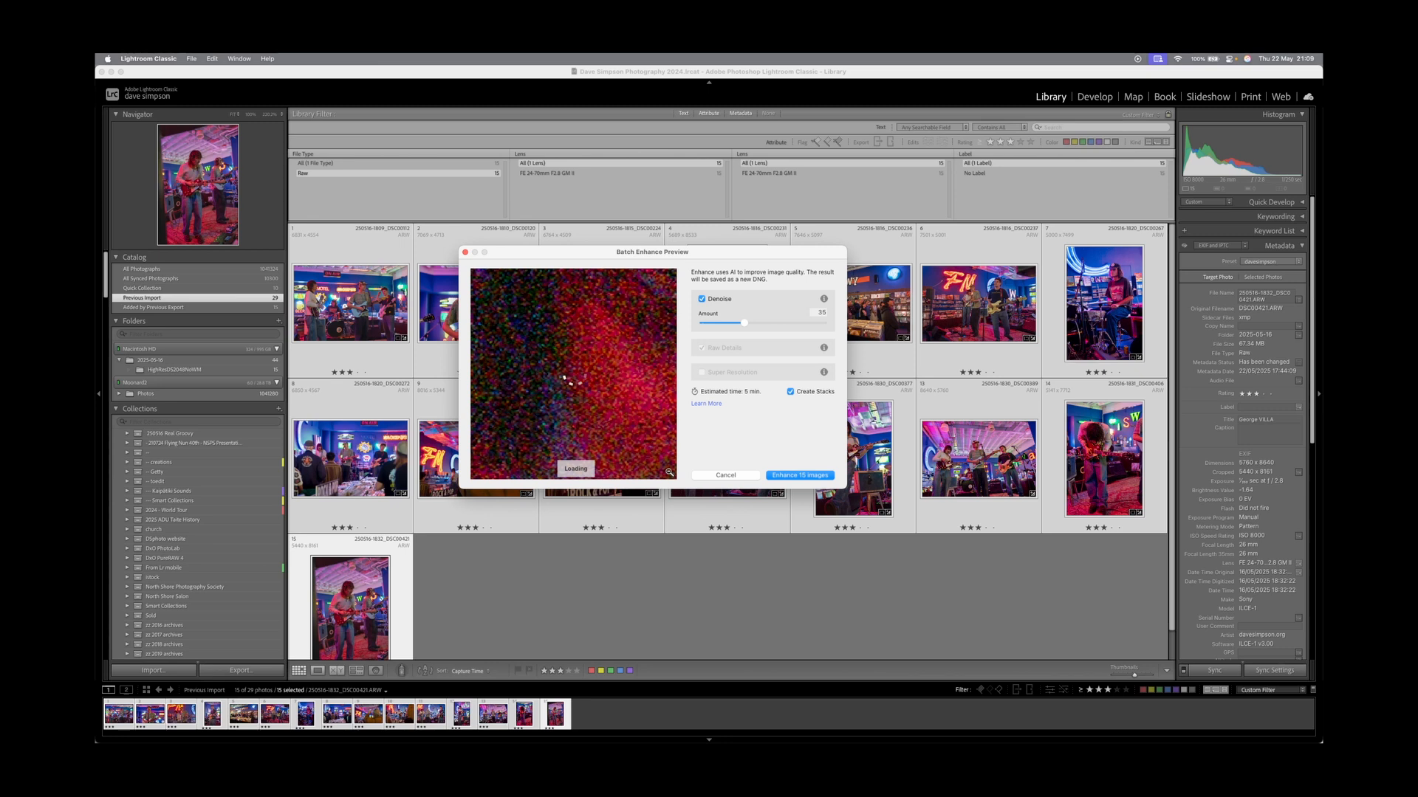
# Inspect the Denoise preview at 100% and enhance all 15 images at amount 35.
pyautogui.click(669, 473)
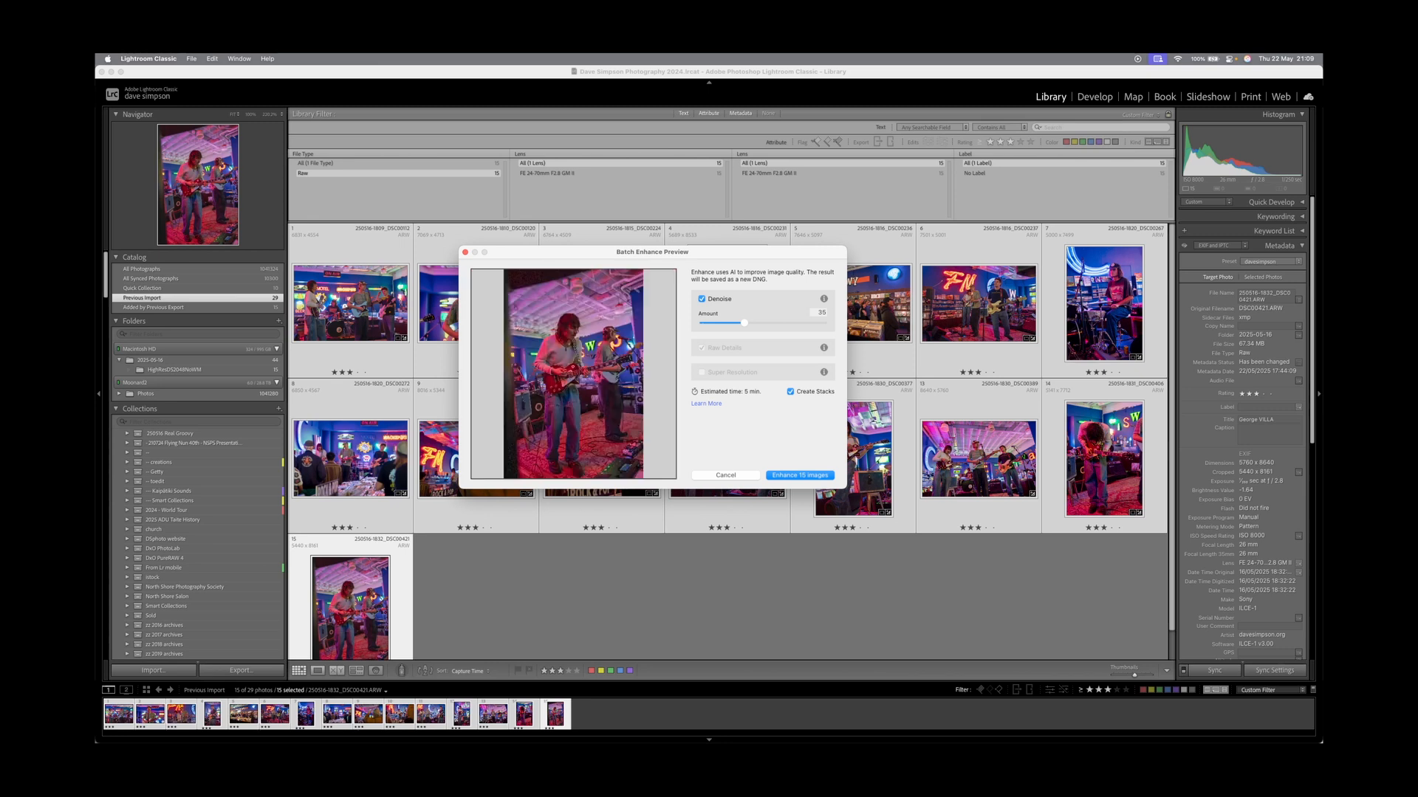
pyautogui.click(668, 473)
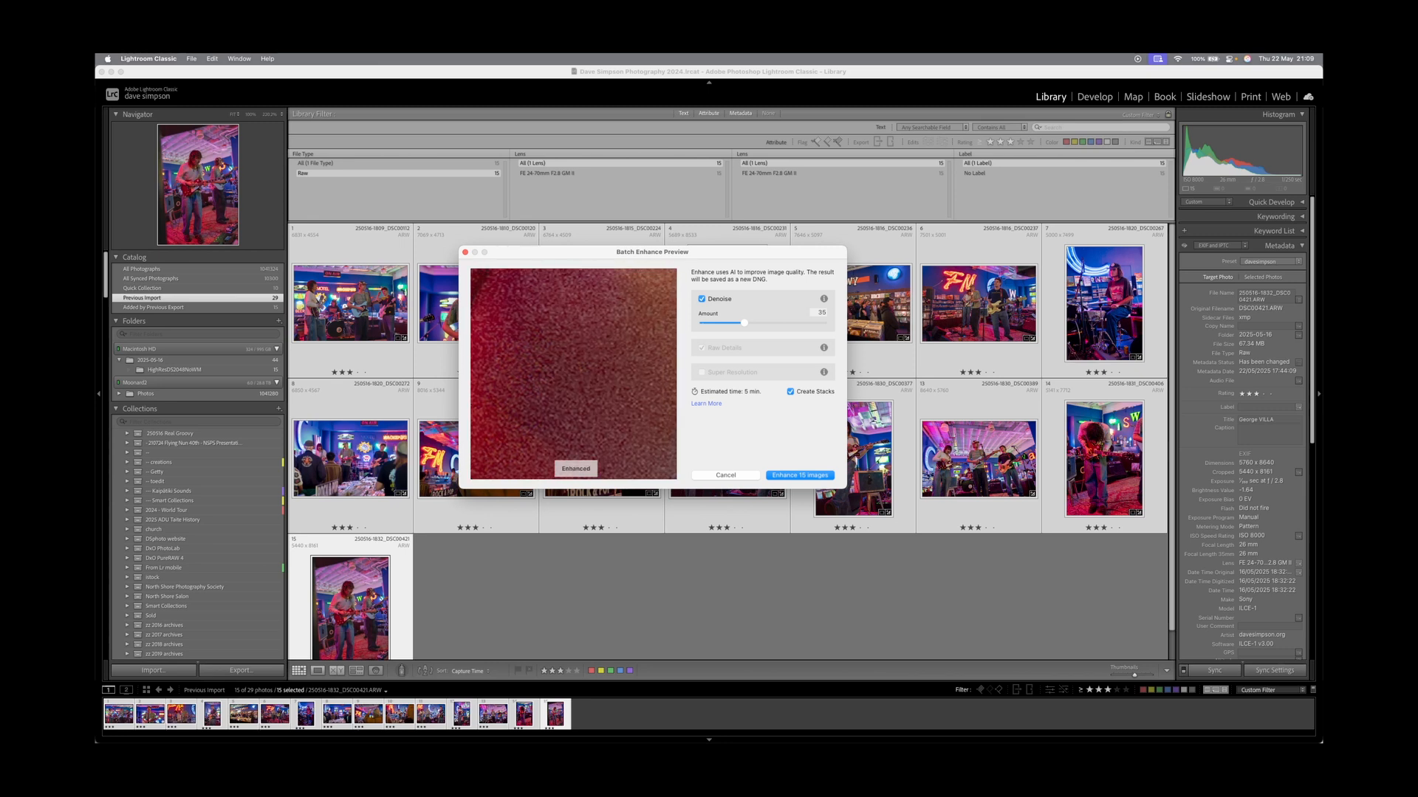
pyautogui.scroll(10, 669, 473)
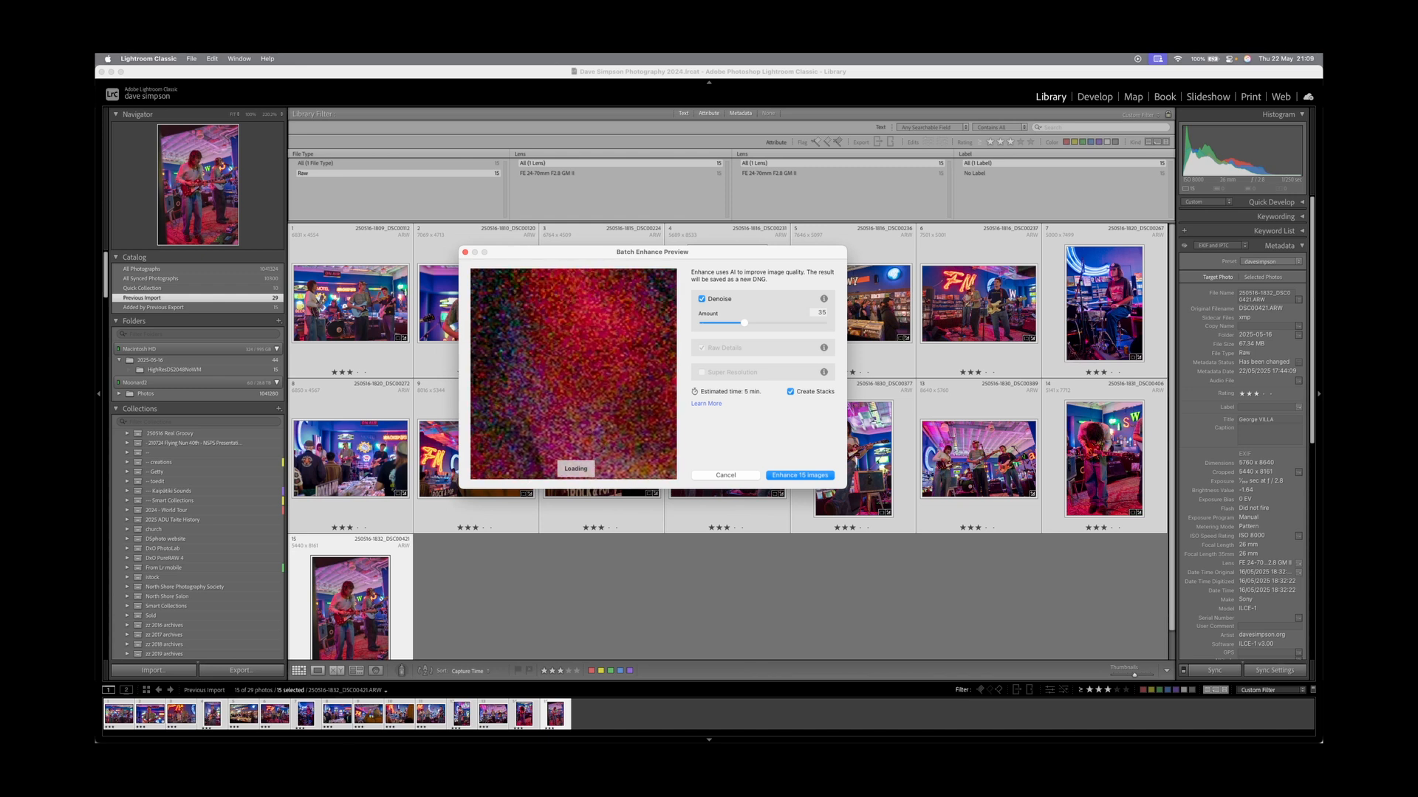
pyautogui.scroll(-10, 573, 374)
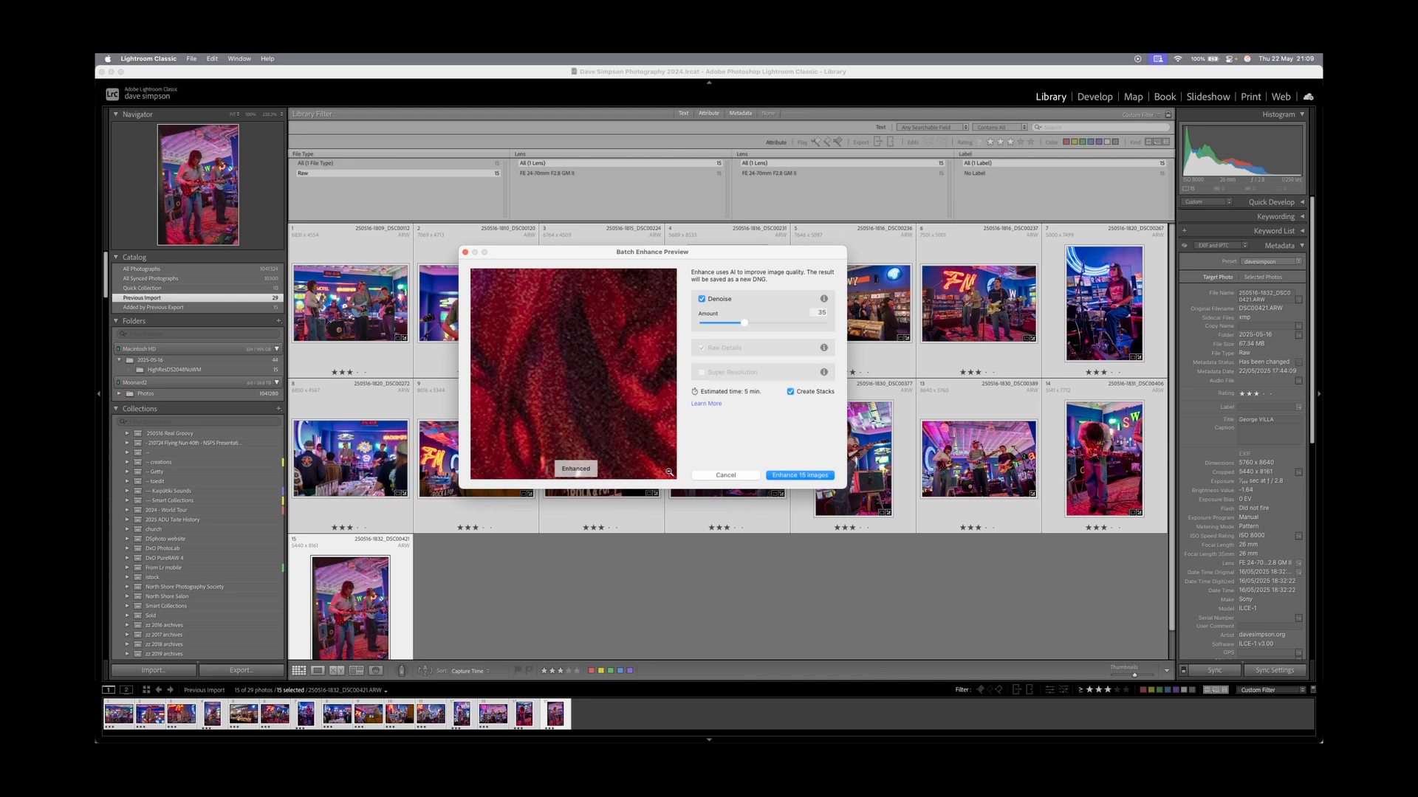
pyautogui.press('Return')
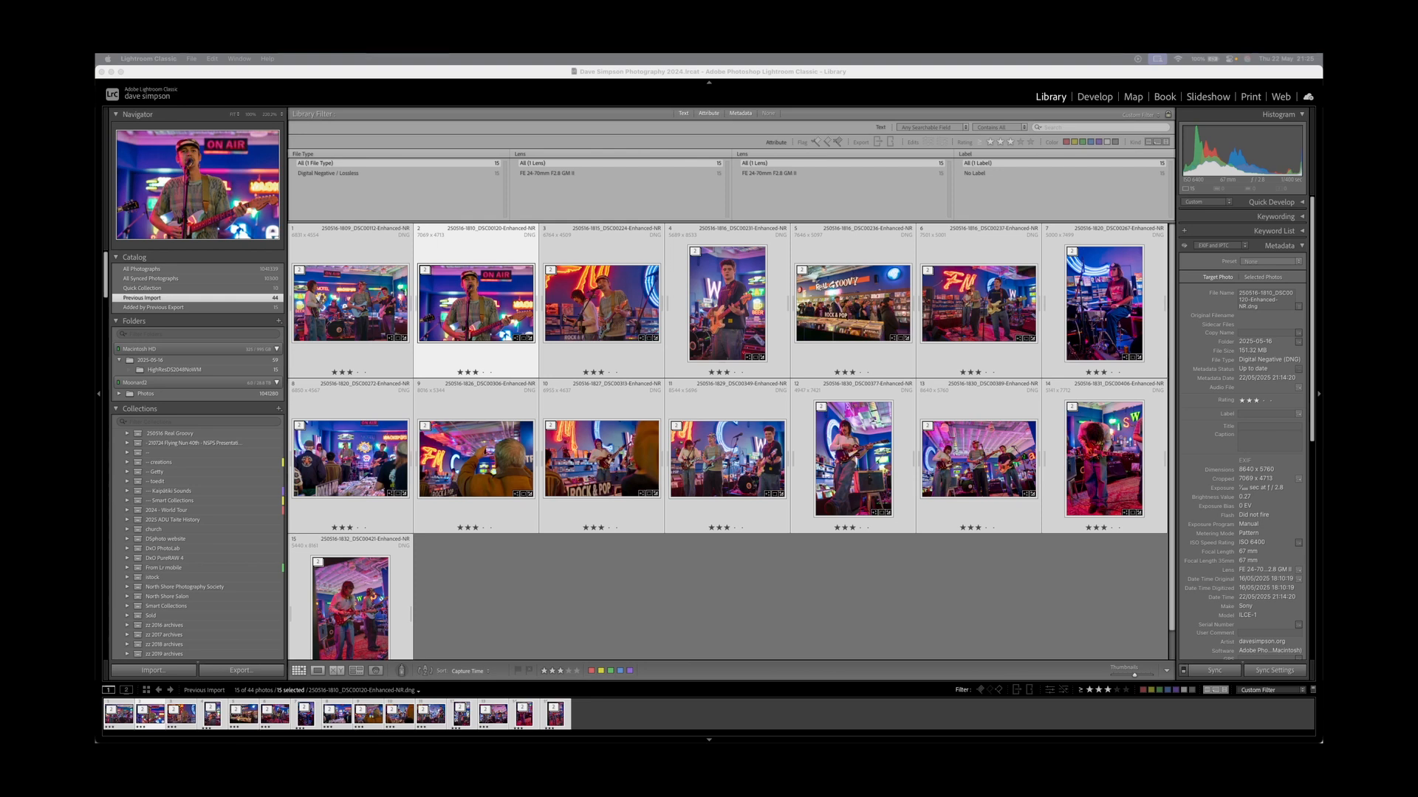
# Zoom DSC00120 to 100% and flip between its Enhanced-NR DNG and original ARW.
pyautogui.press('e')
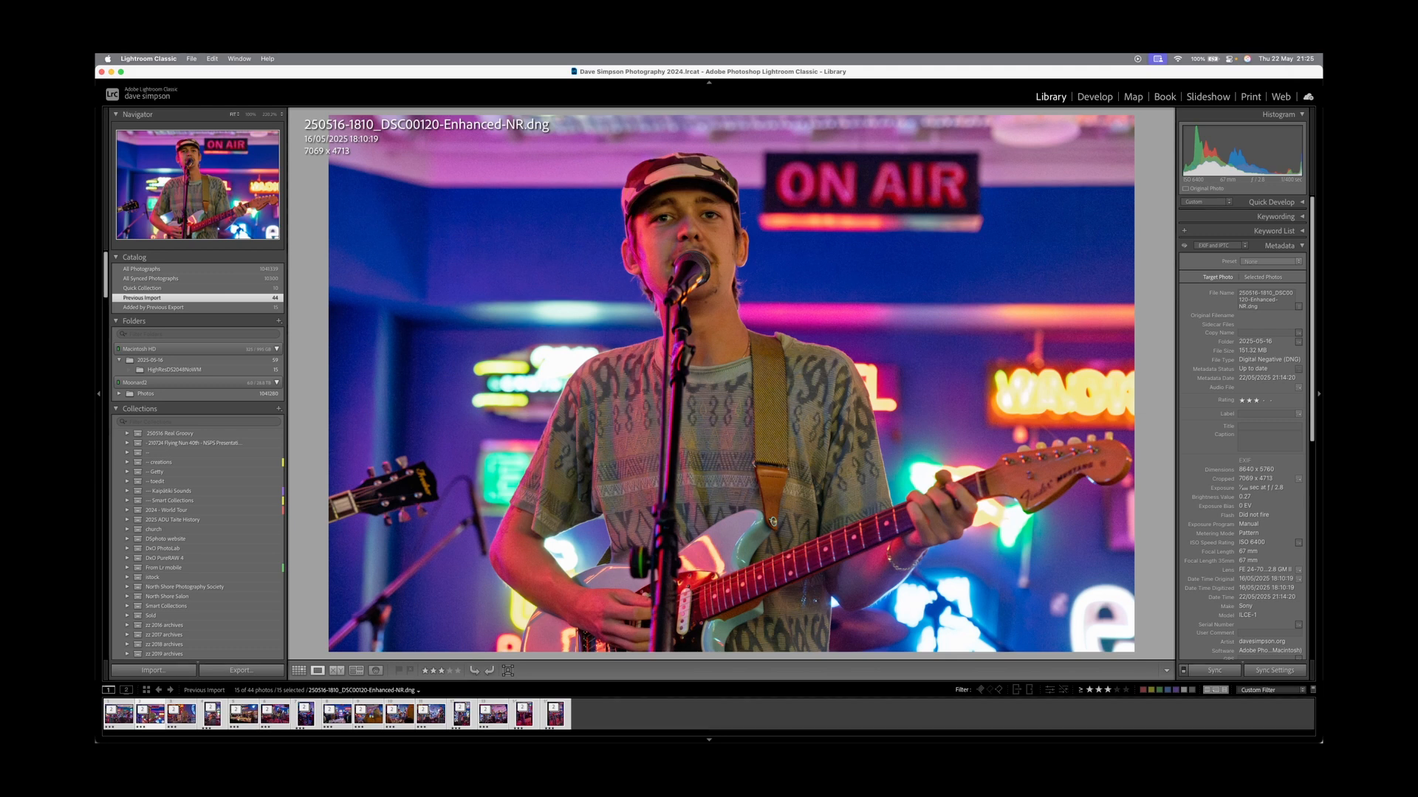
pyautogui.press('z')
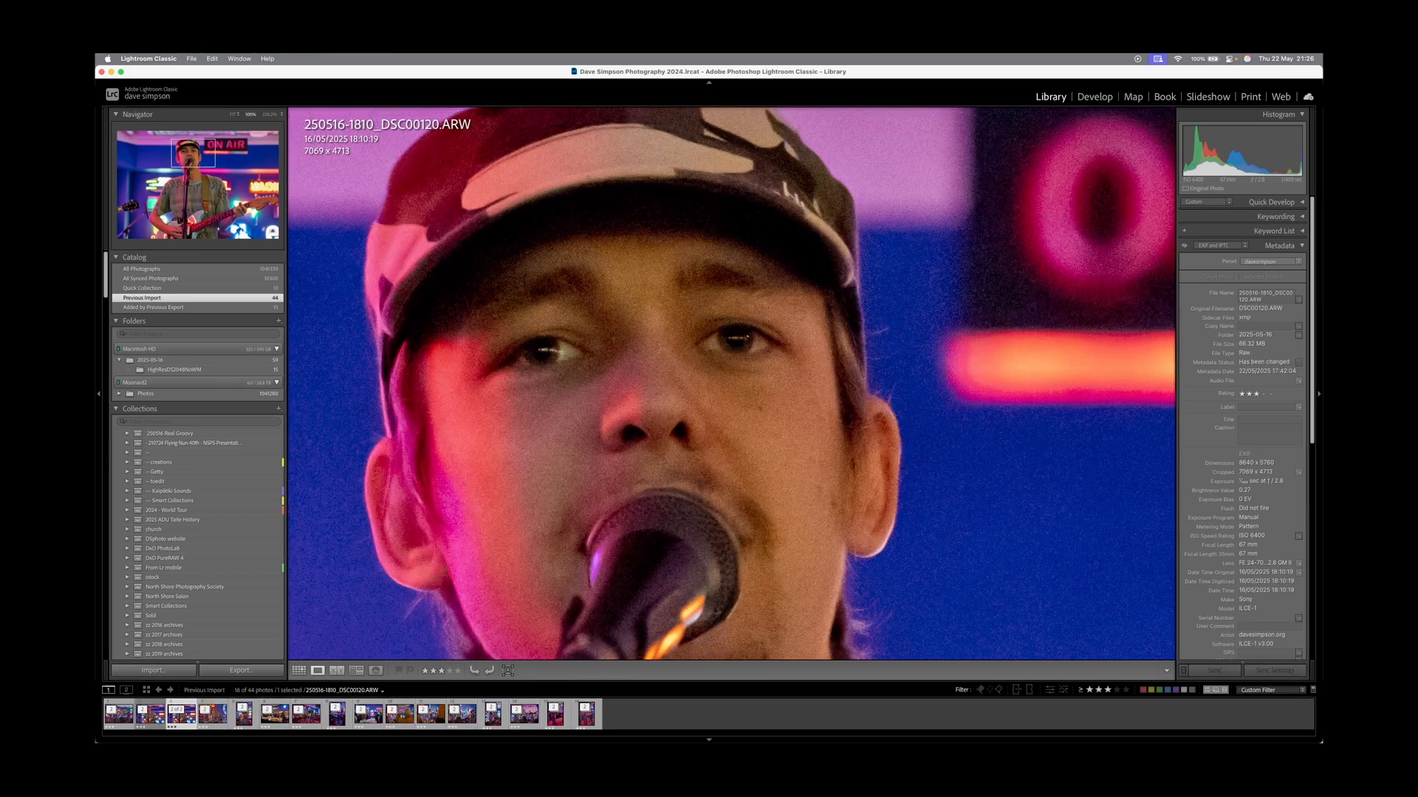
pyautogui.press('Left')
pyautogui.press('Right')
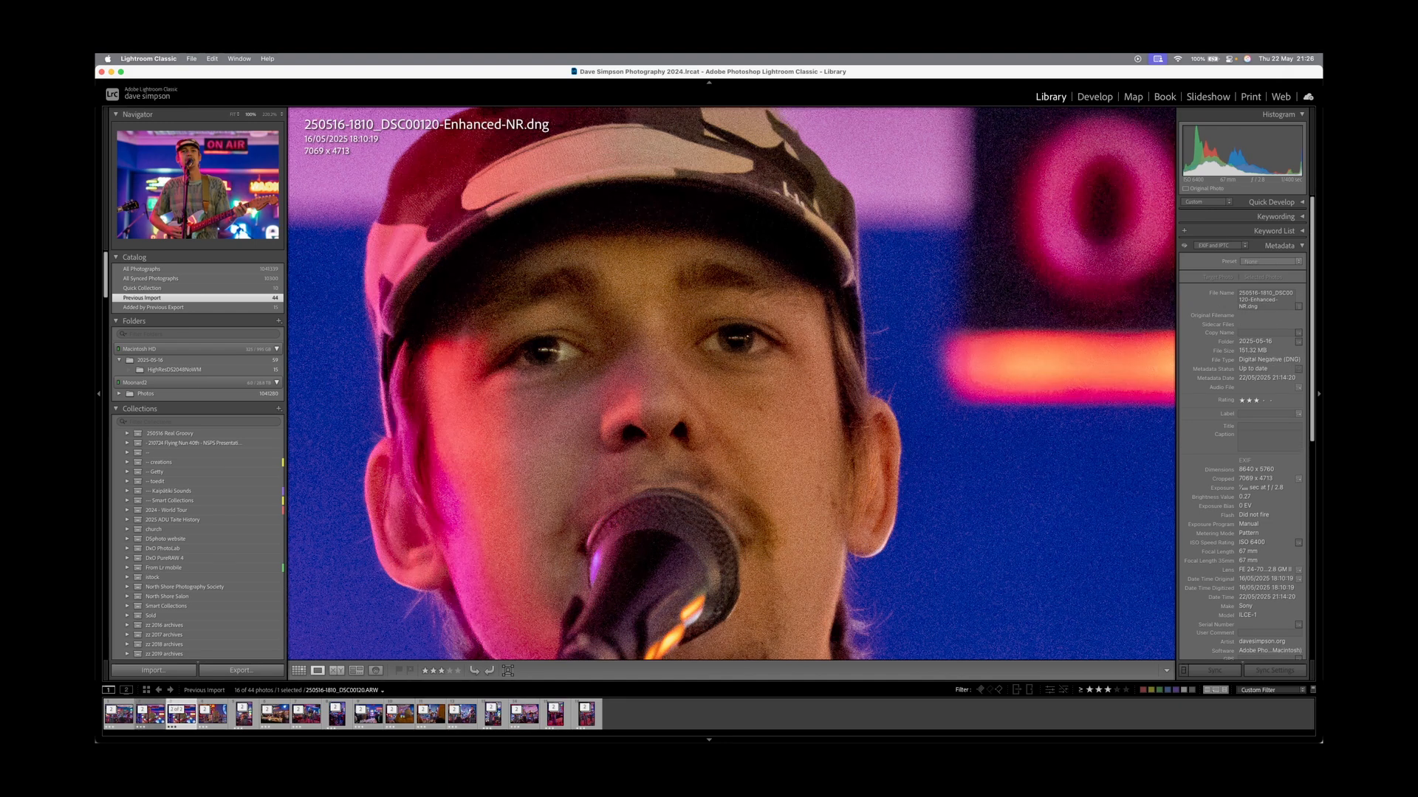
pyautogui.press('Left')
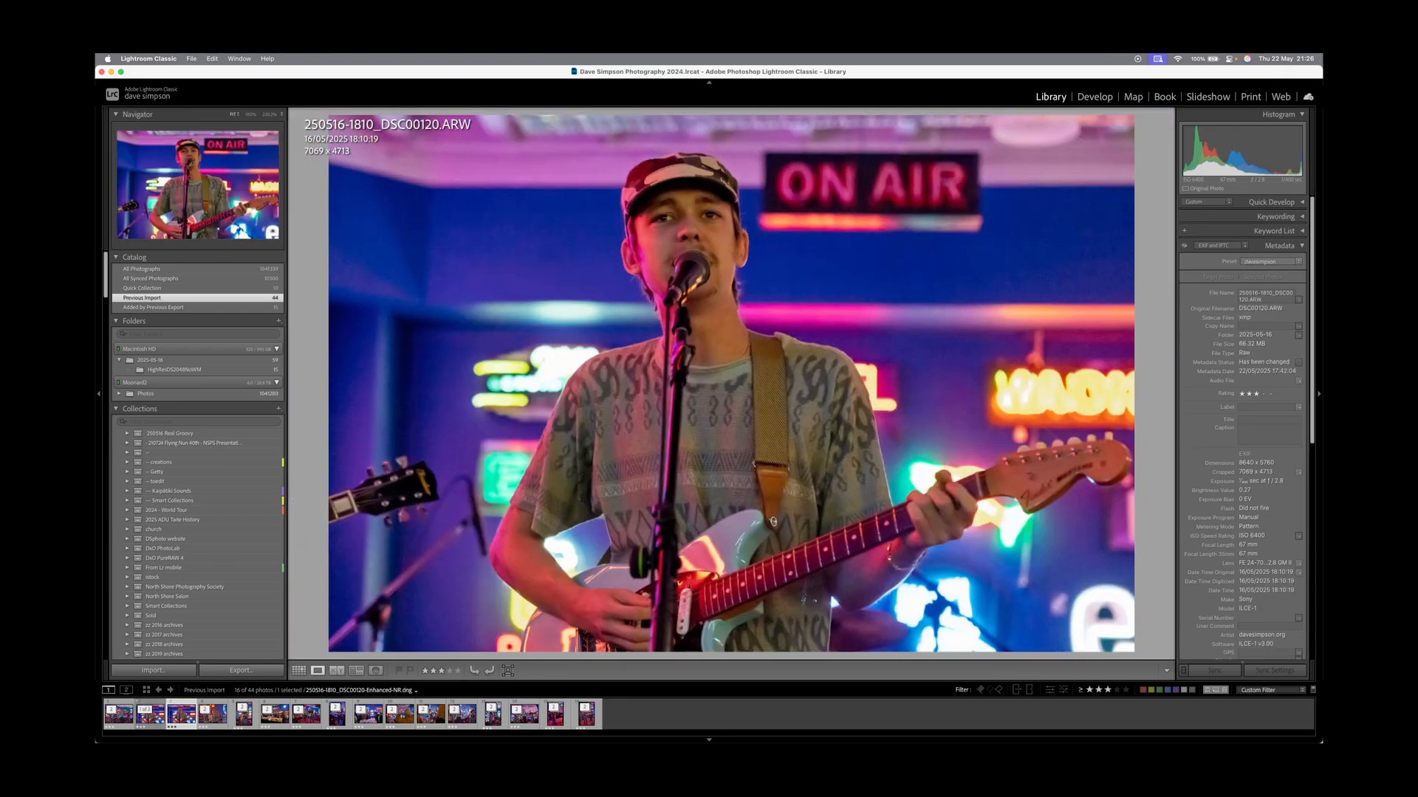
pyautogui.press('Right')
pyautogui.press('Right')
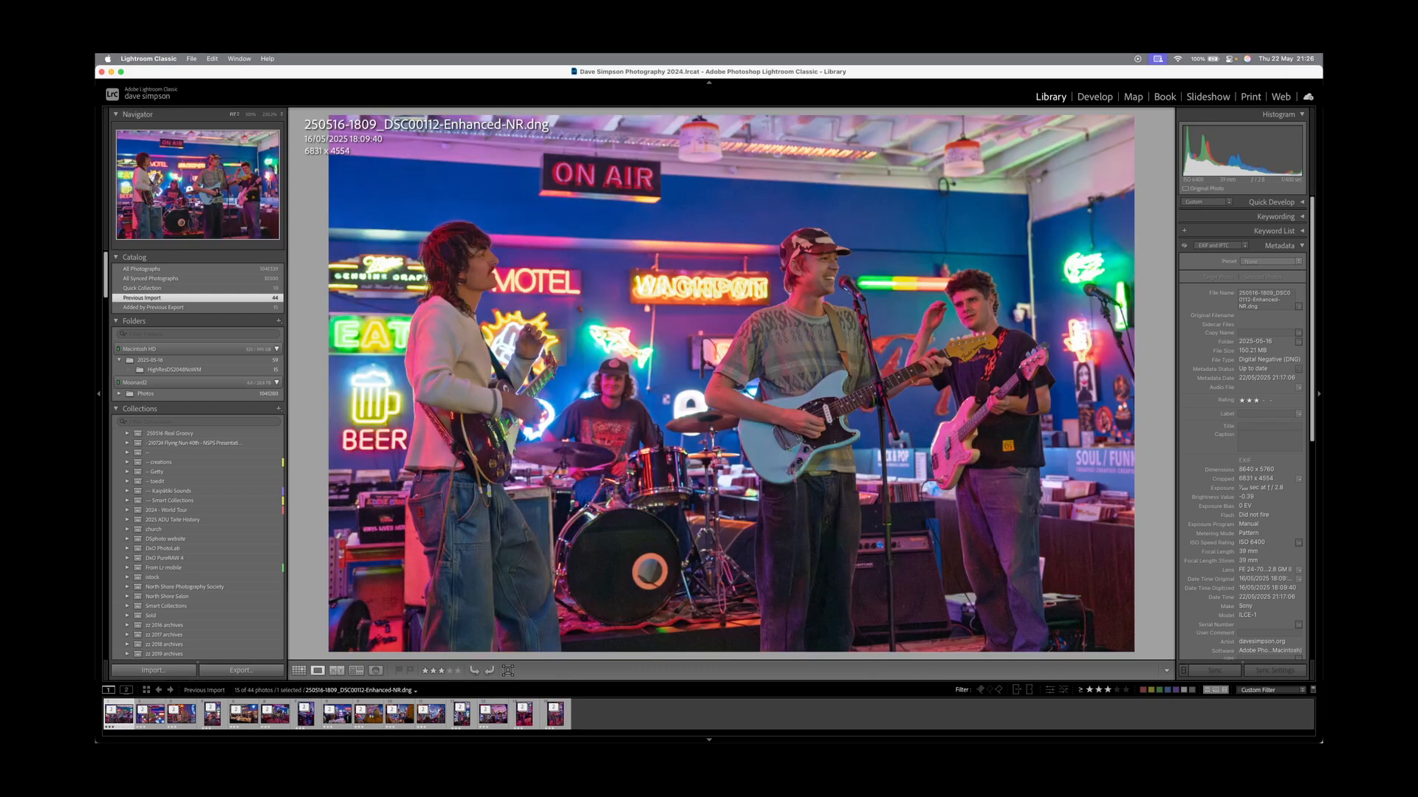
# Raise the photo's exposure to +2.25 and deepen its blacks to -40 in Develop.
pyautogui.press('d')
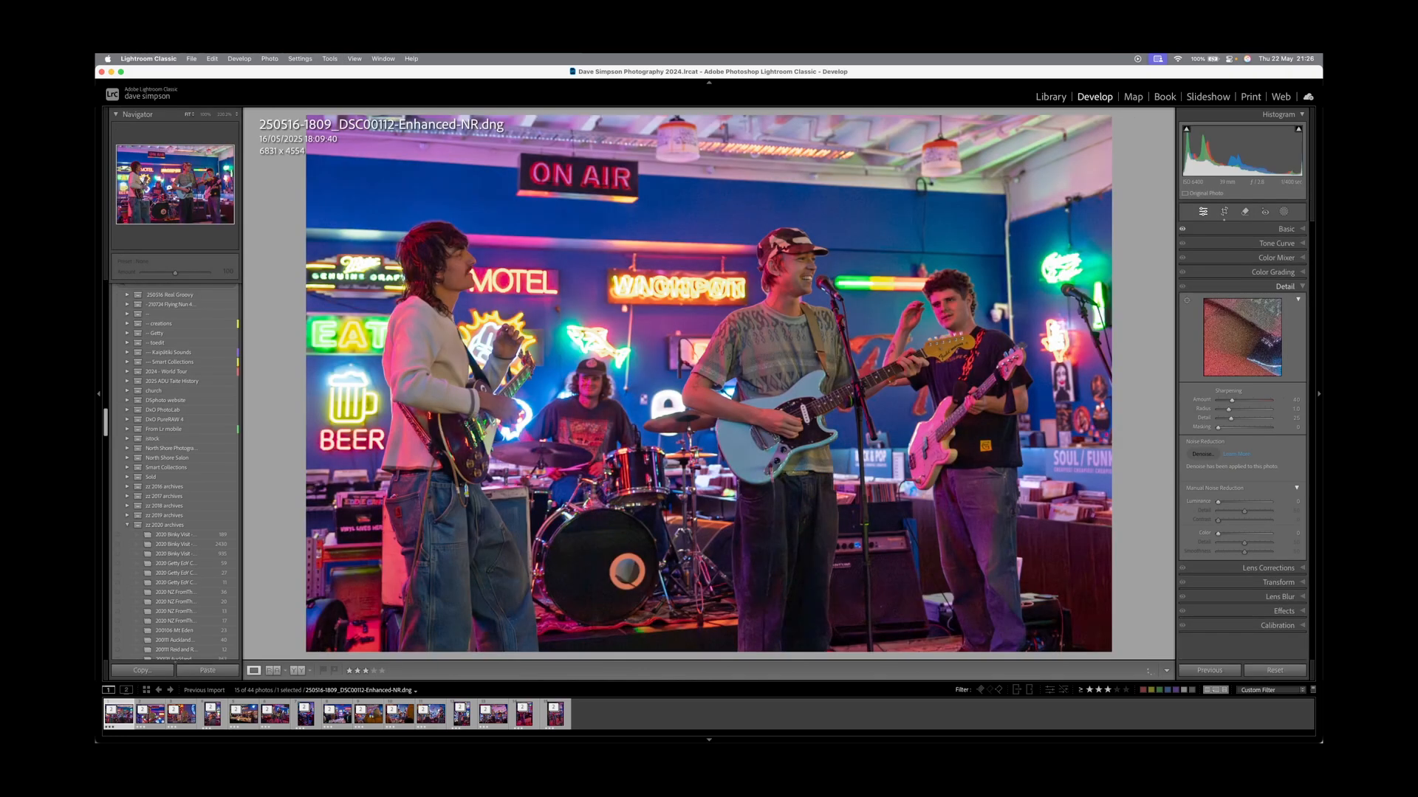
pyautogui.moveTo(1255, 361); pyautogui.dragTo(1256, 361)
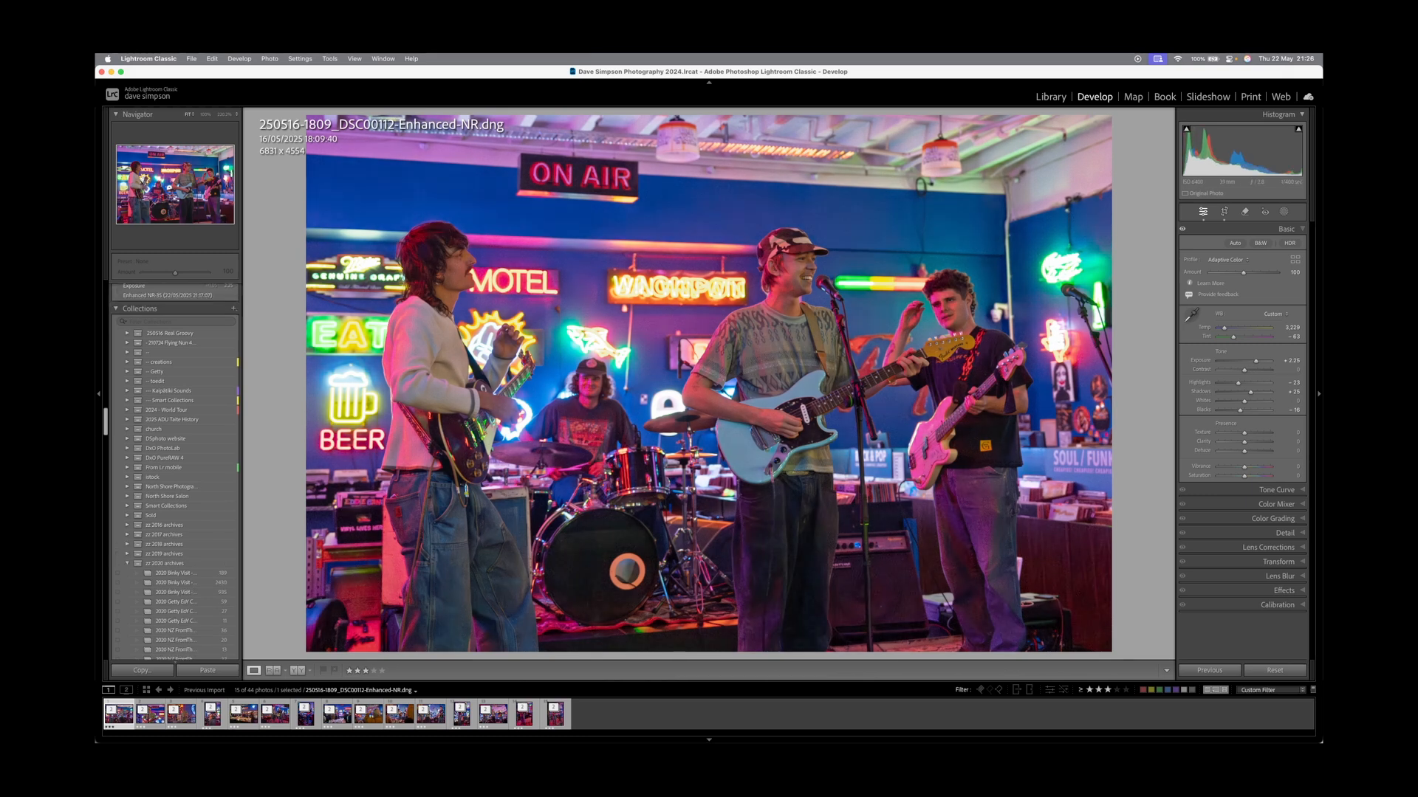
pyautogui.moveTo(1239, 410); pyautogui.dragTo(1233, 410)
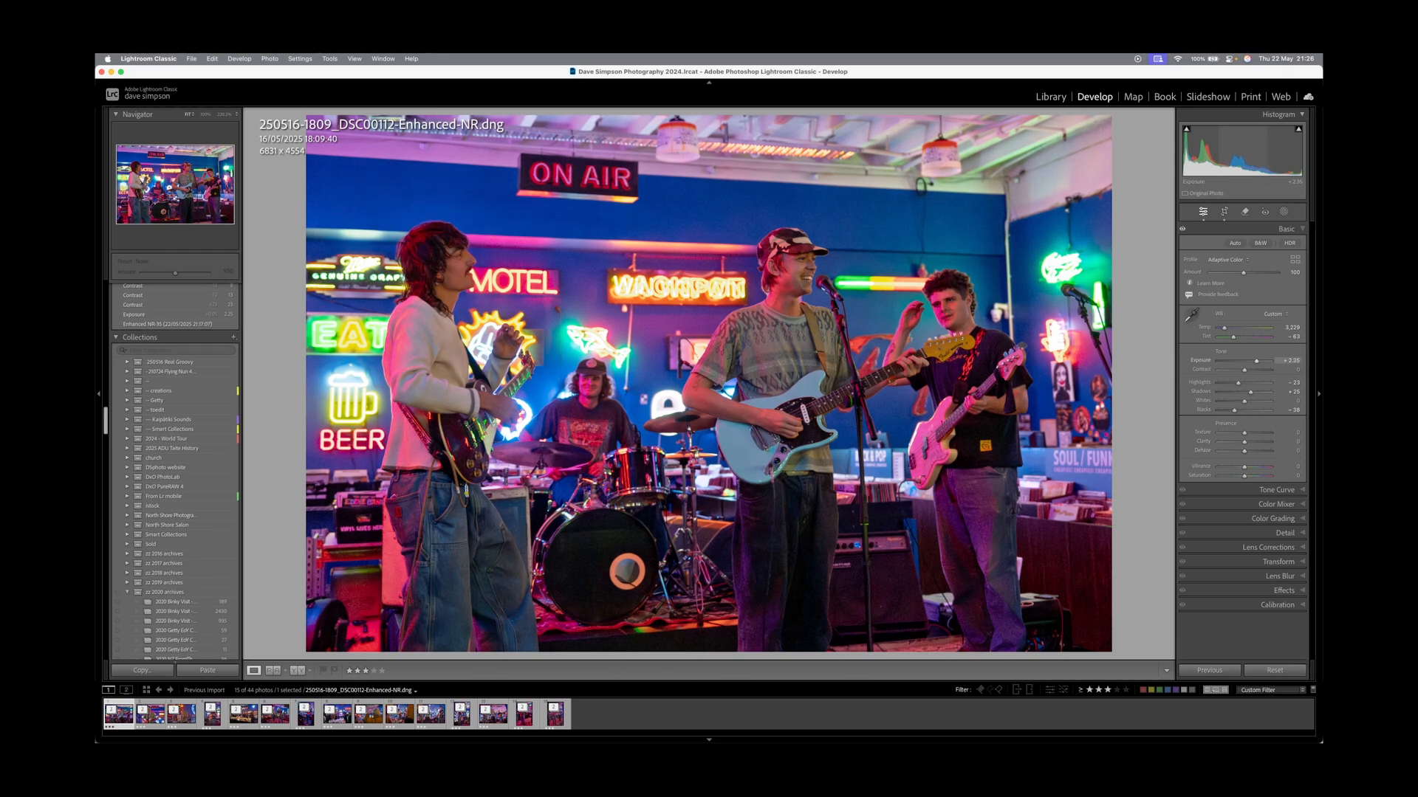
# Boost the next photo's saturation to +17 and pull DSC00231's highlights to -26.
pyautogui.press('Right')
pyautogui.press('Right')
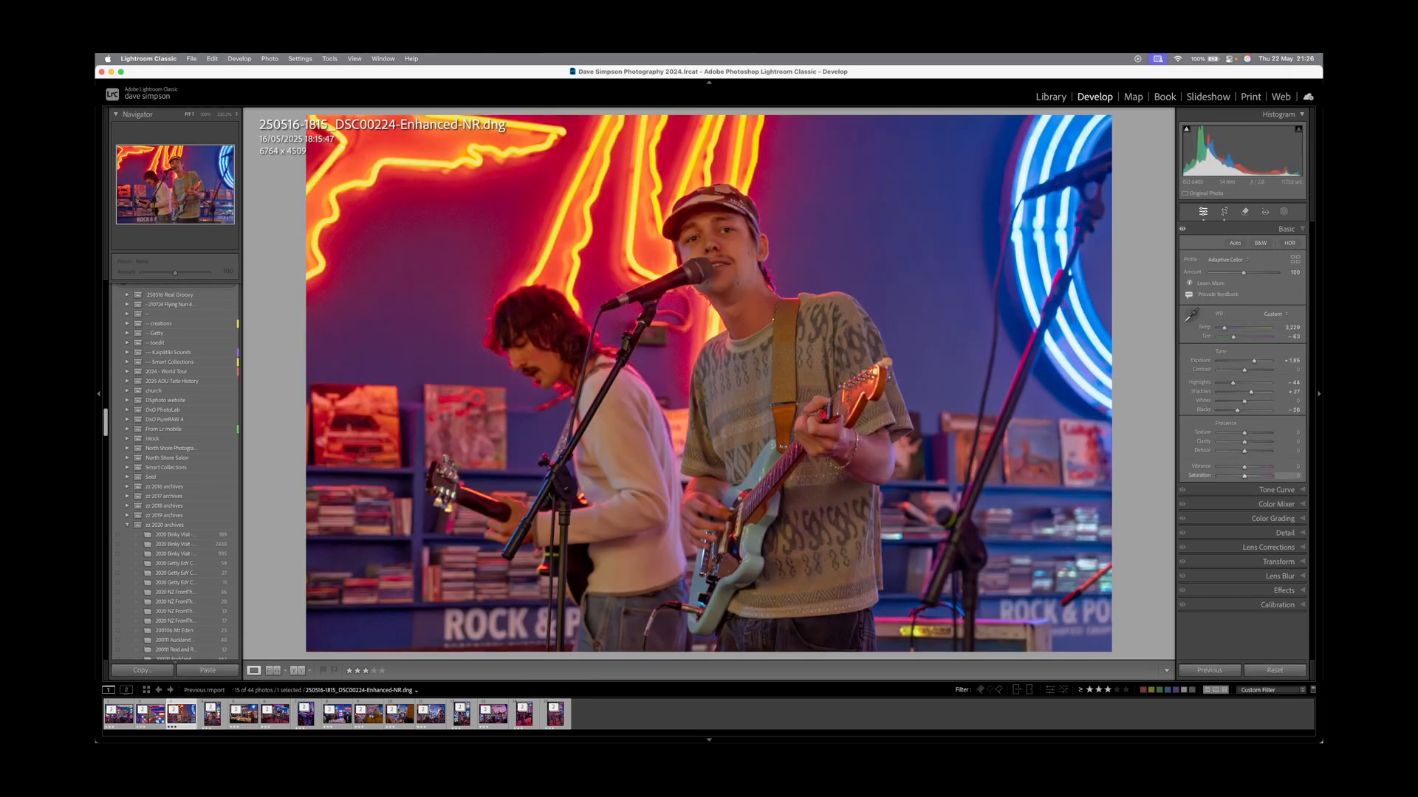
pyautogui.moveTo(1244, 475); pyautogui.dragTo(1249, 475)
pyautogui.press('Right')
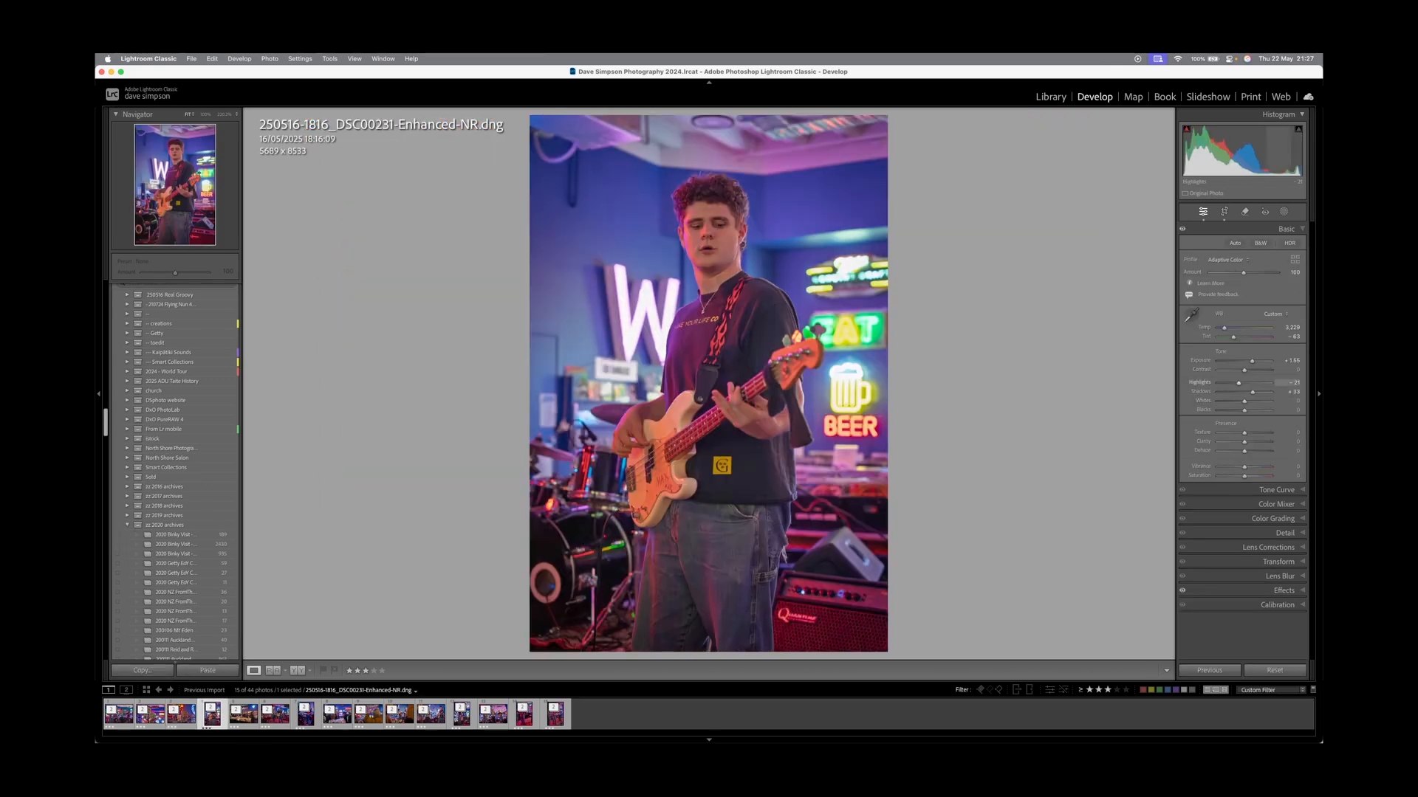
pyautogui.moveTo(1238, 383); pyautogui.dragTo(1236, 383)
# Boost DSC00272's saturation to +22, then reset saturation to 0 on all 15 photos.
pyautogui.press('Right')
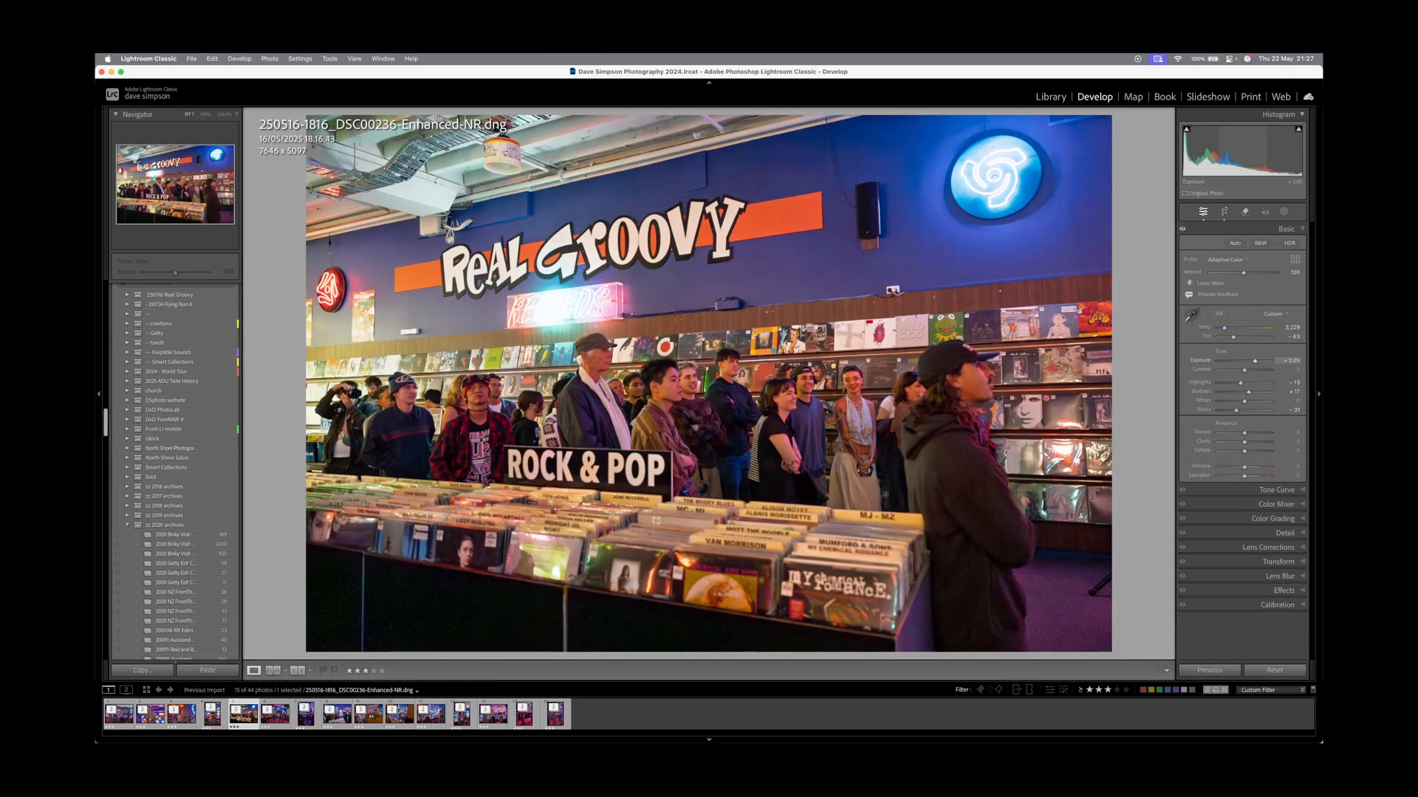
pyautogui.press('Right')
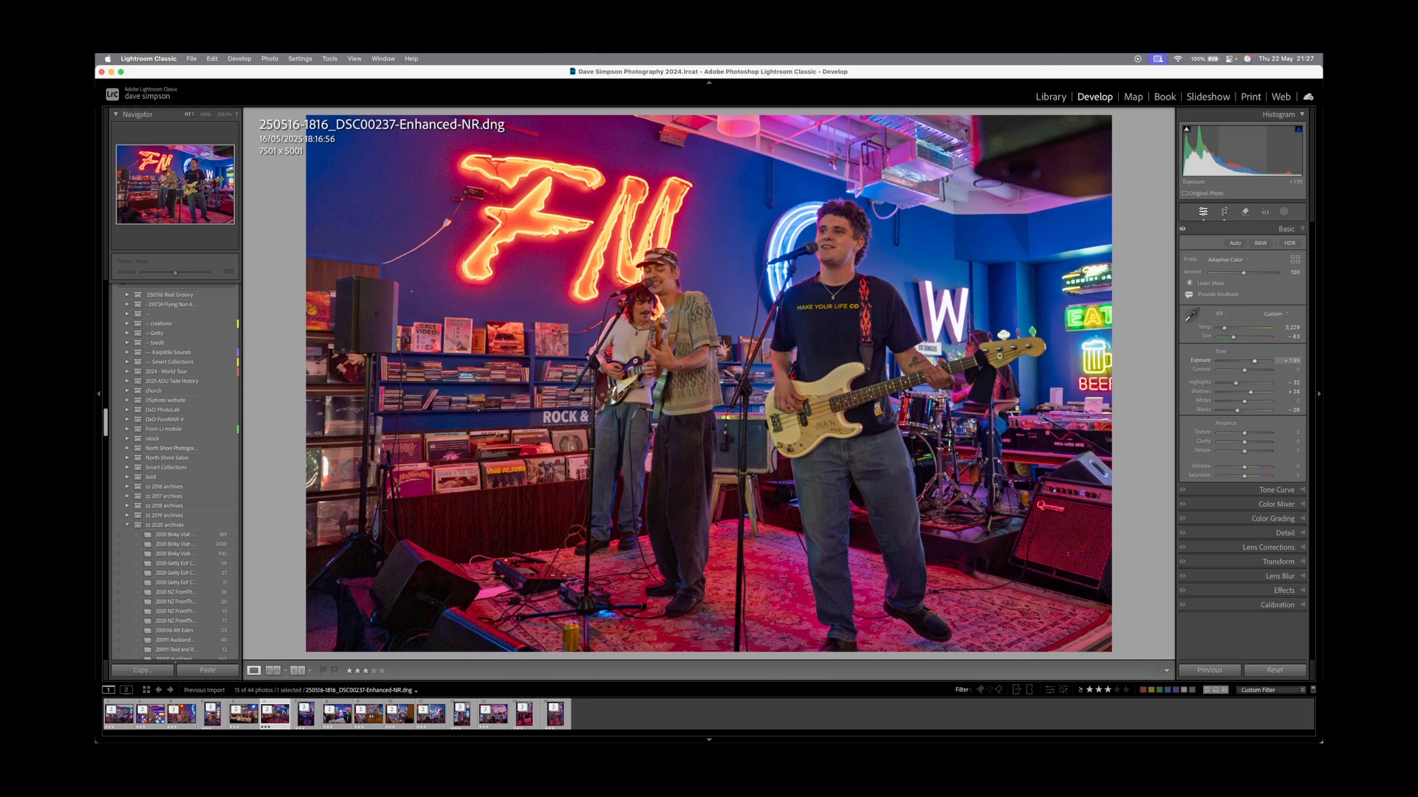
pyautogui.press('Right')
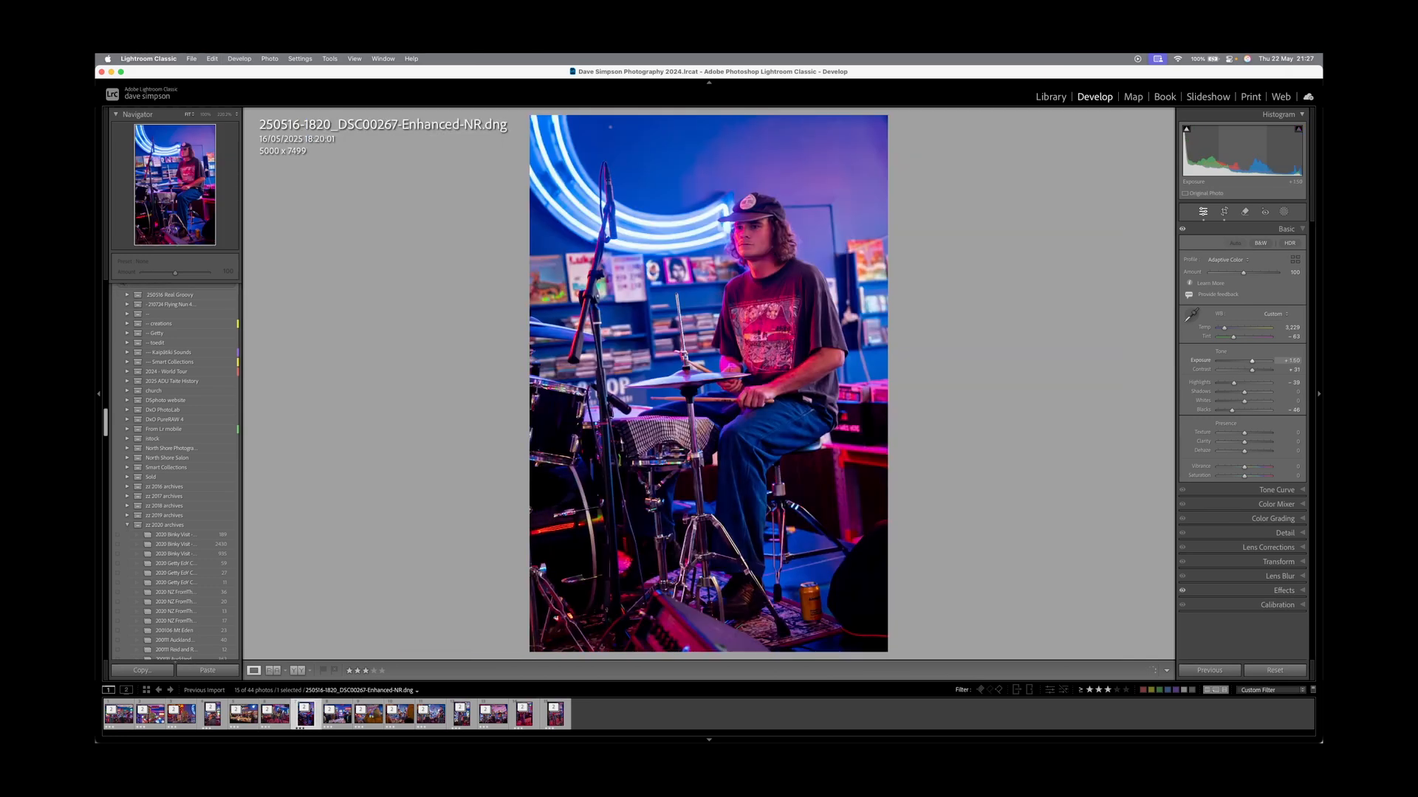
pyautogui.press('Right')
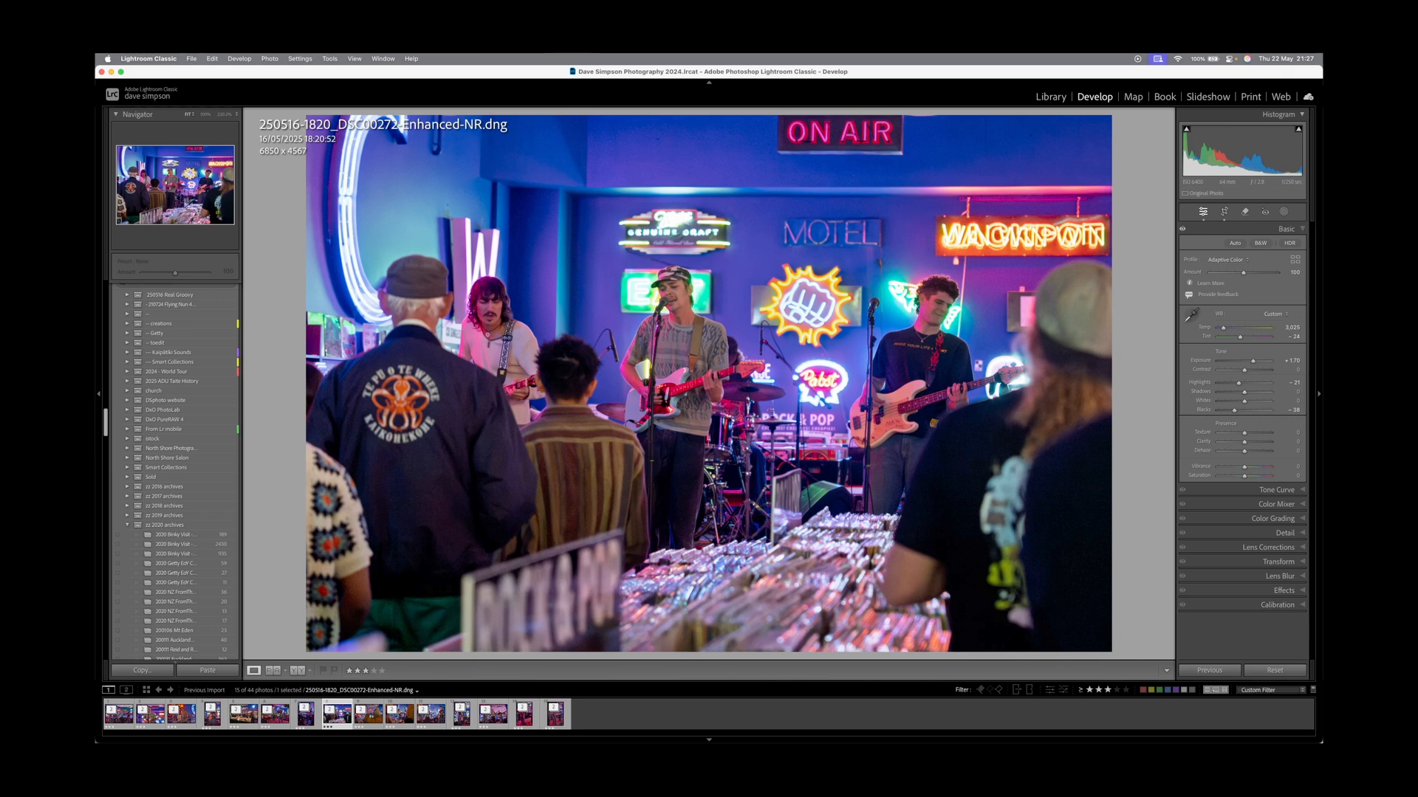
pyautogui.moveTo(1244, 476); pyautogui.dragTo(1250, 476)
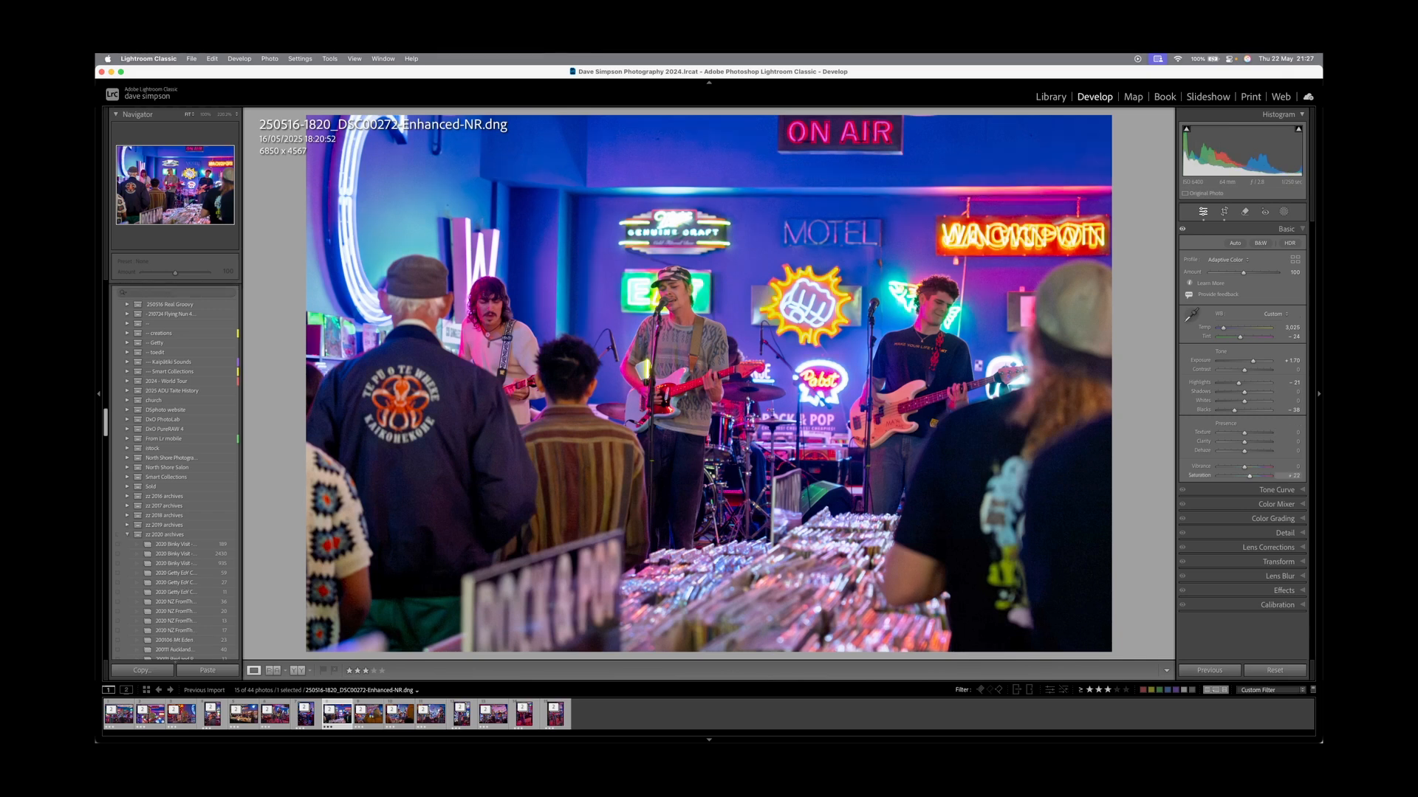
pyautogui.press('super+a')
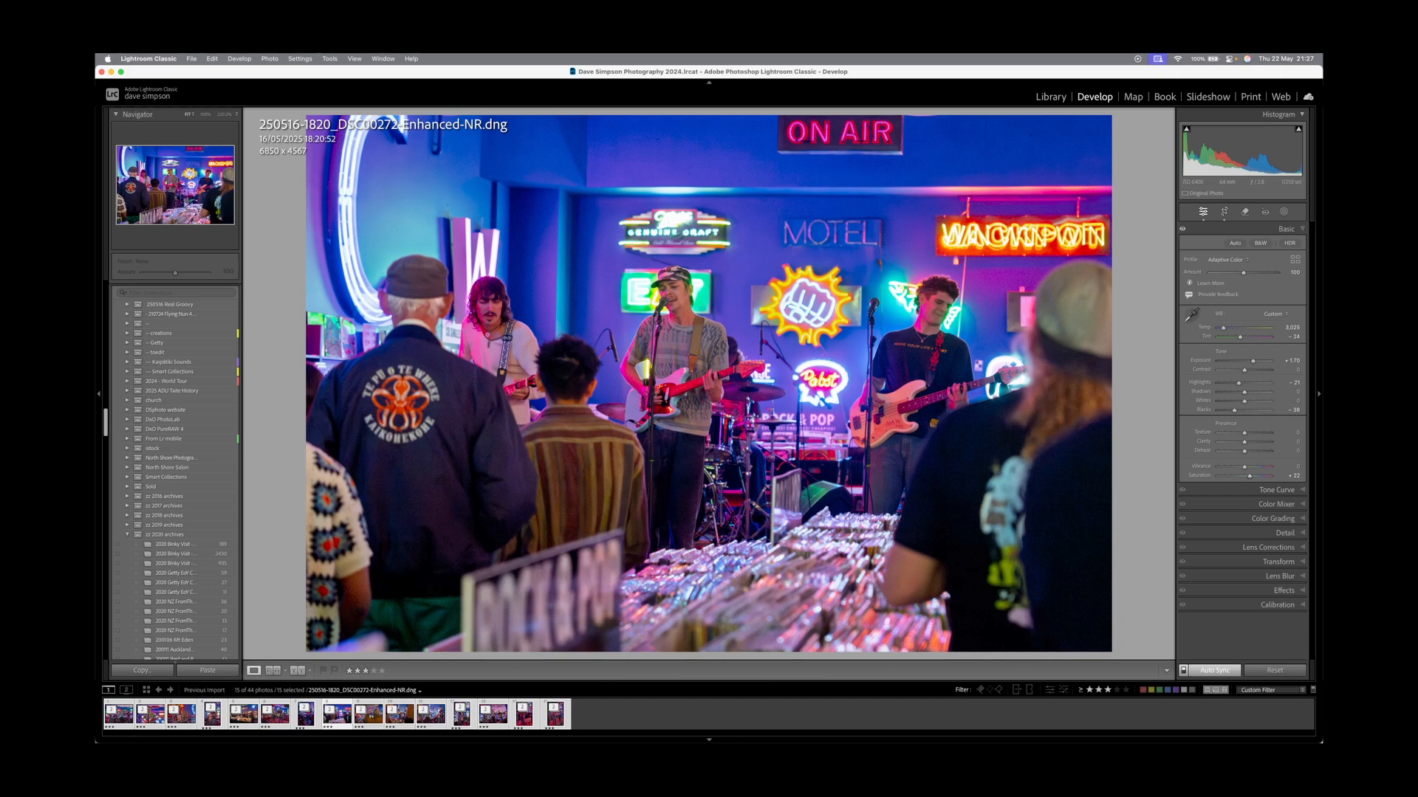
pyautogui.doubleClick(1199, 475)
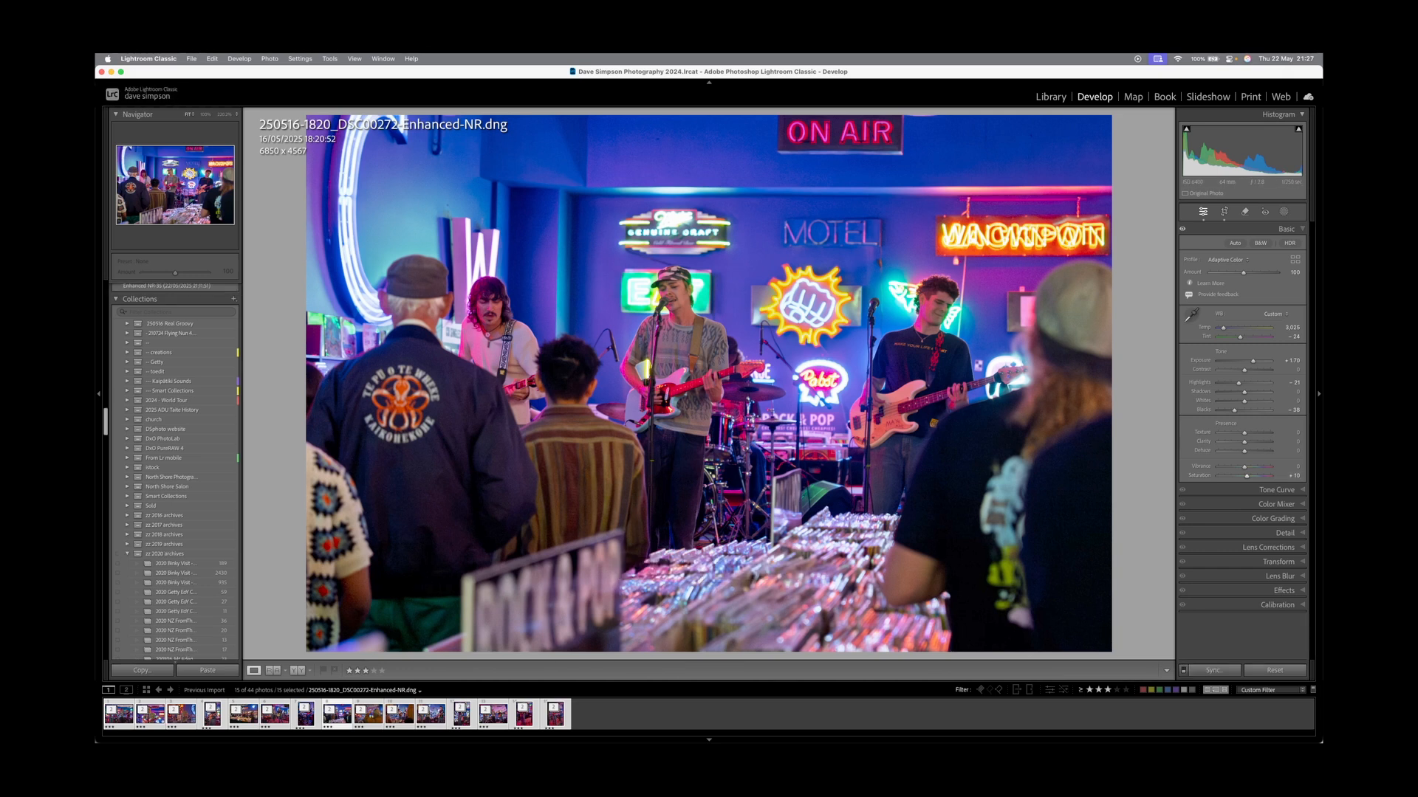
# Select DSC00349 alone and lower its exposure from +1.55 to +1.30.
pyautogui.click(368, 714)
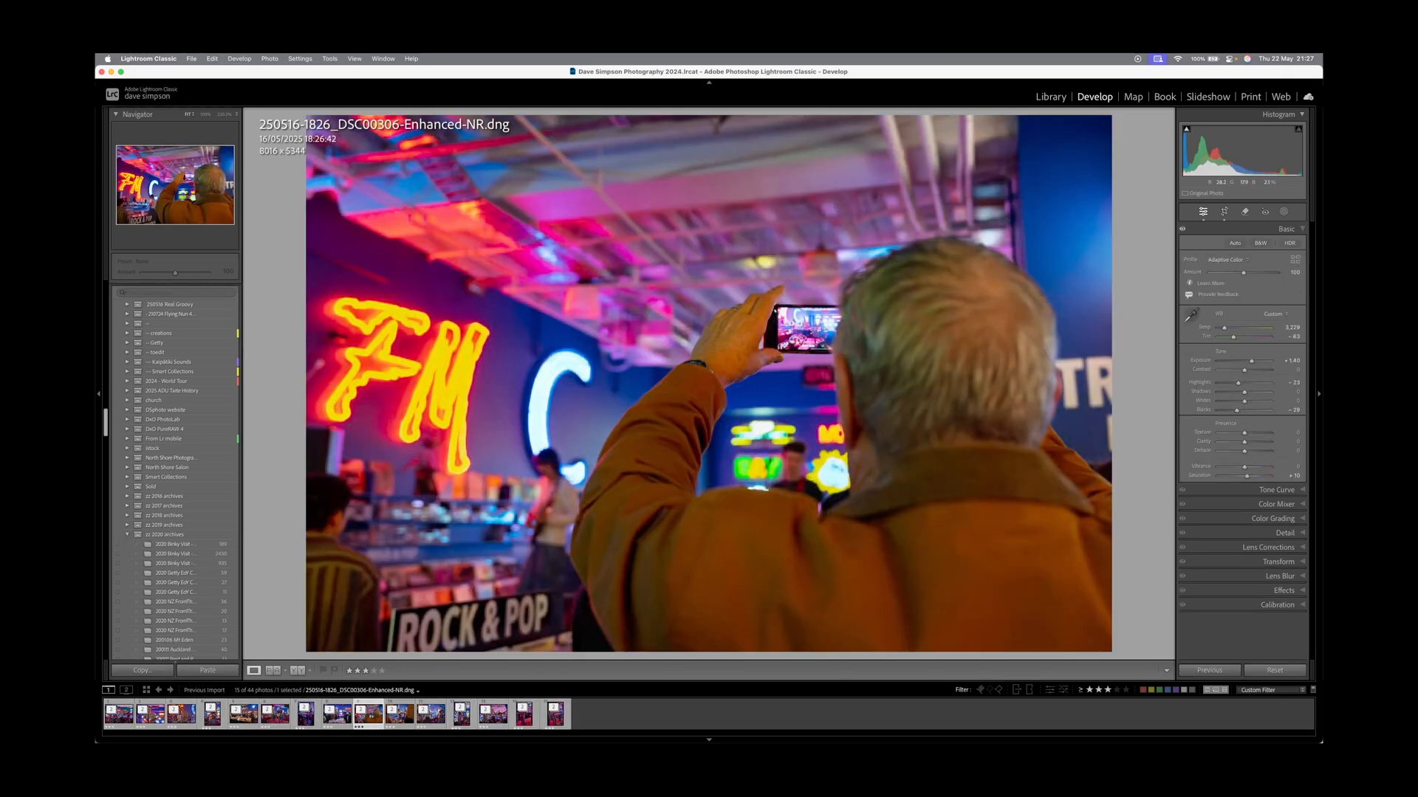
pyautogui.click(400, 714)
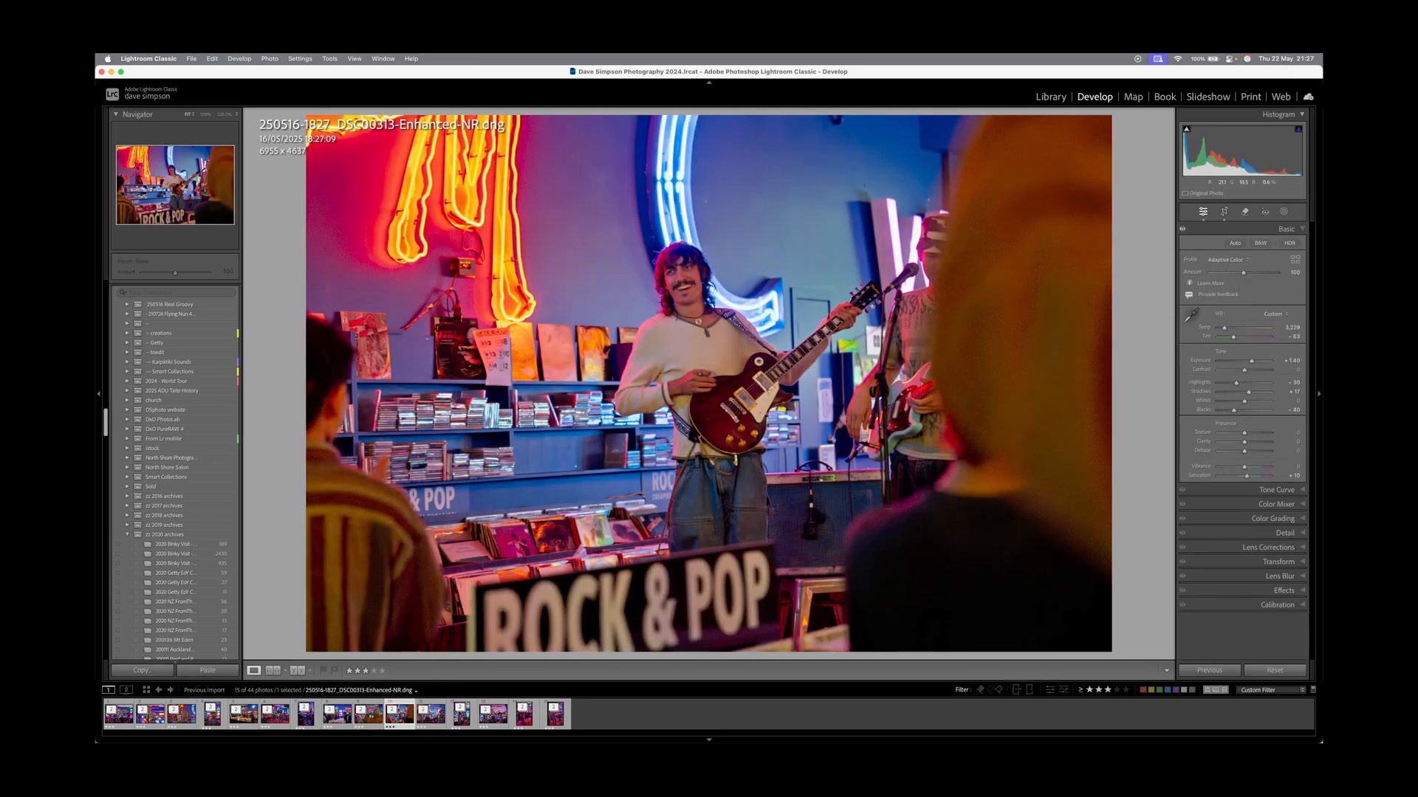
pyautogui.click(431, 714)
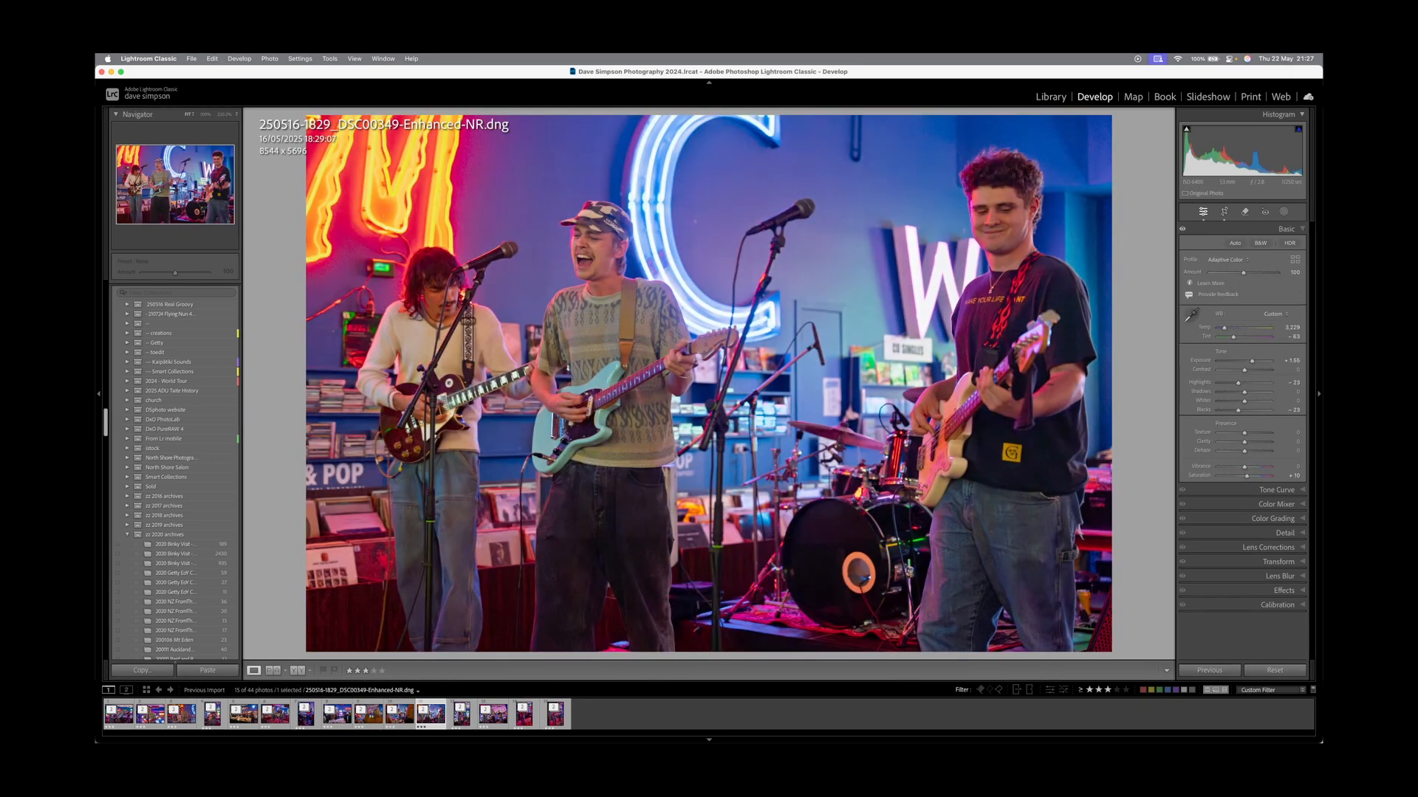
pyautogui.moveTo(1252, 361); pyautogui.dragTo(1250, 361)
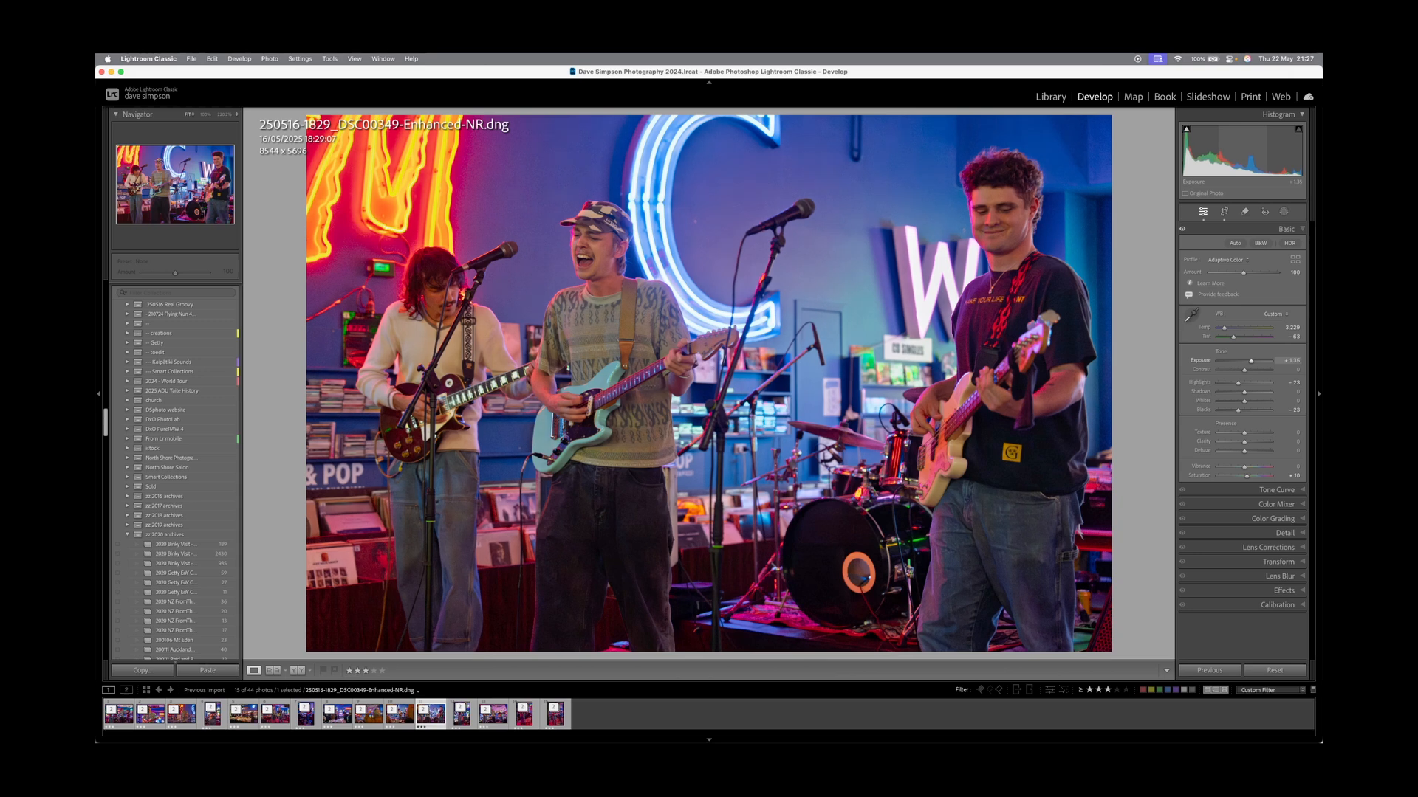
# Check the singer's face at 100%, step on to DSC00406, and return to the Library grid.
pyautogui.click(566, 239)
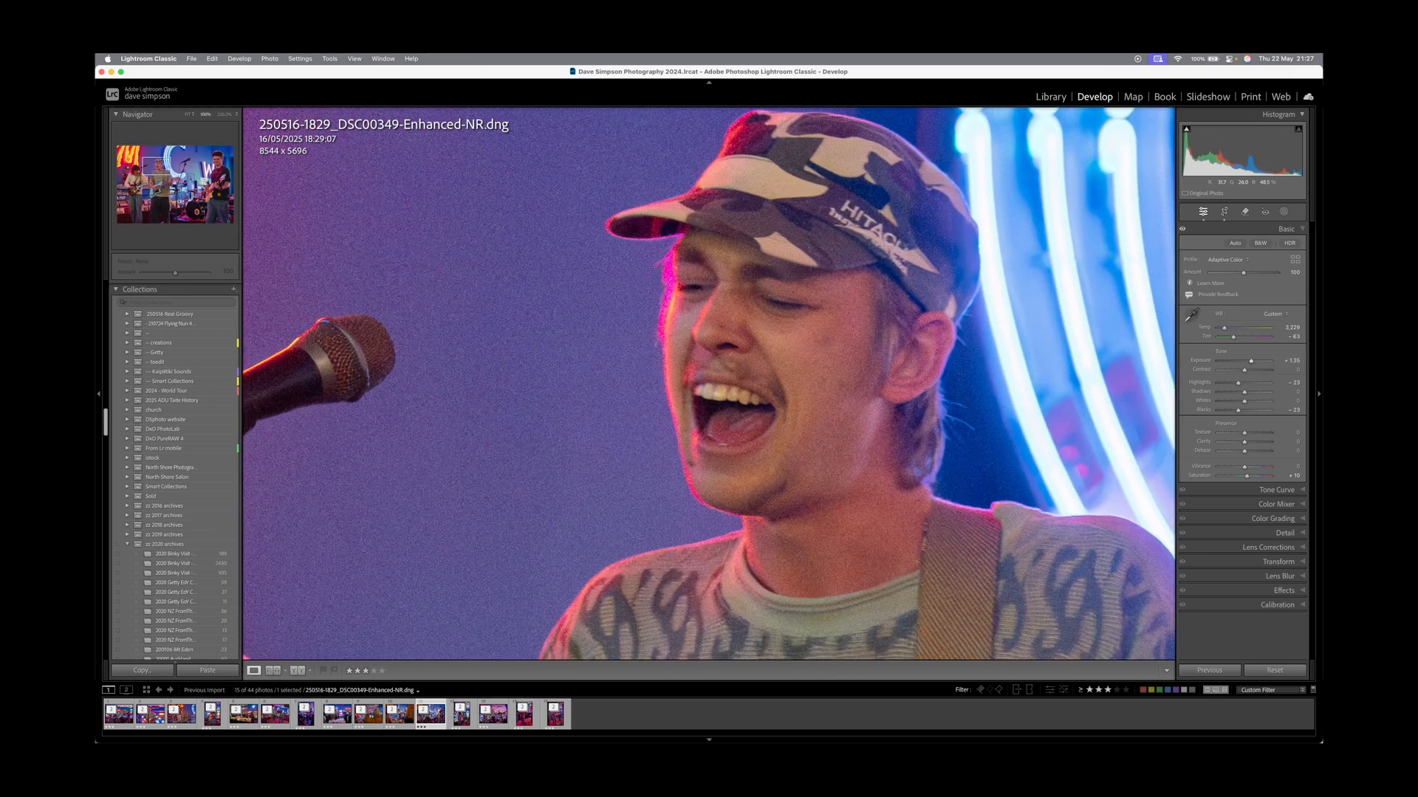
pyautogui.press('z')
pyautogui.press('Right')
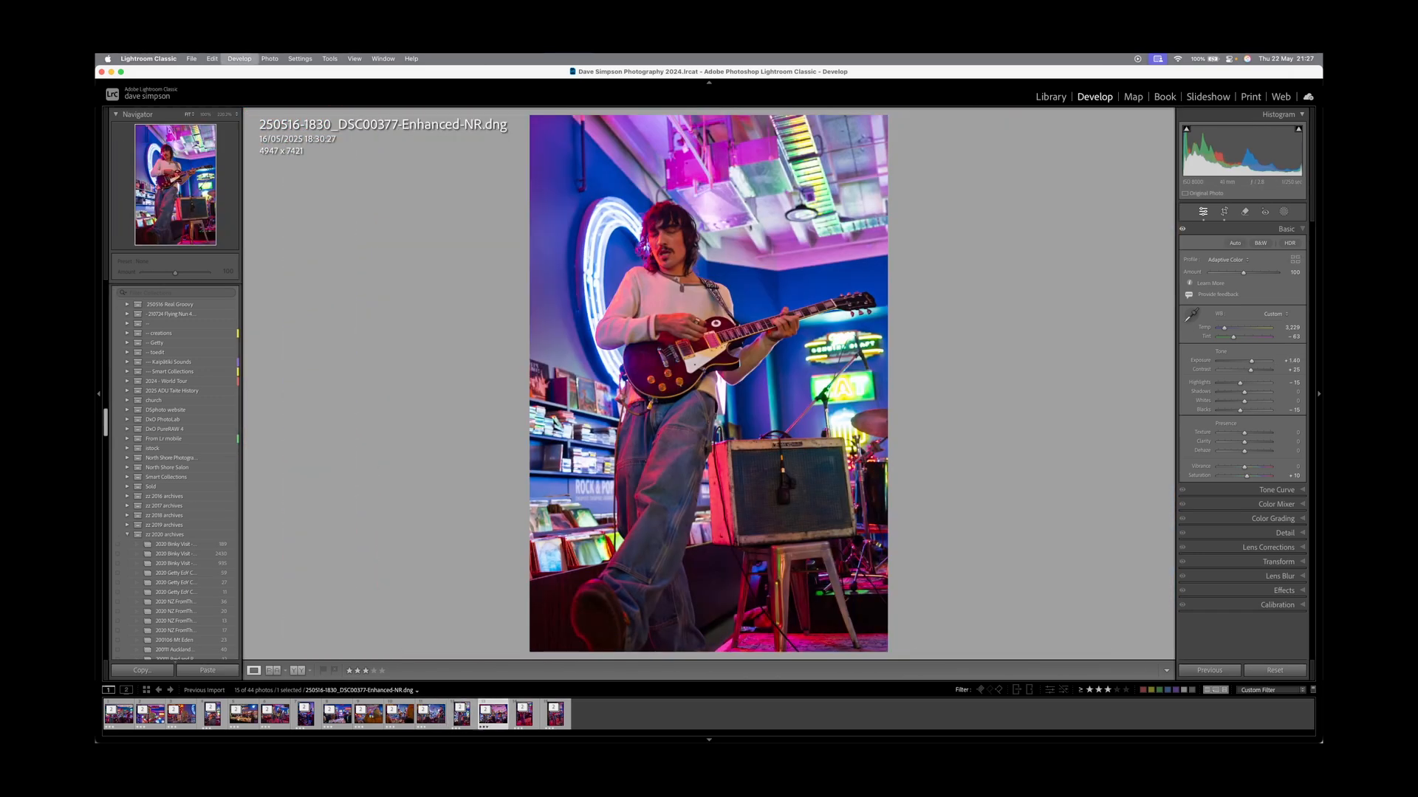
pyautogui.press('Right')
pyautogui.press('Right')
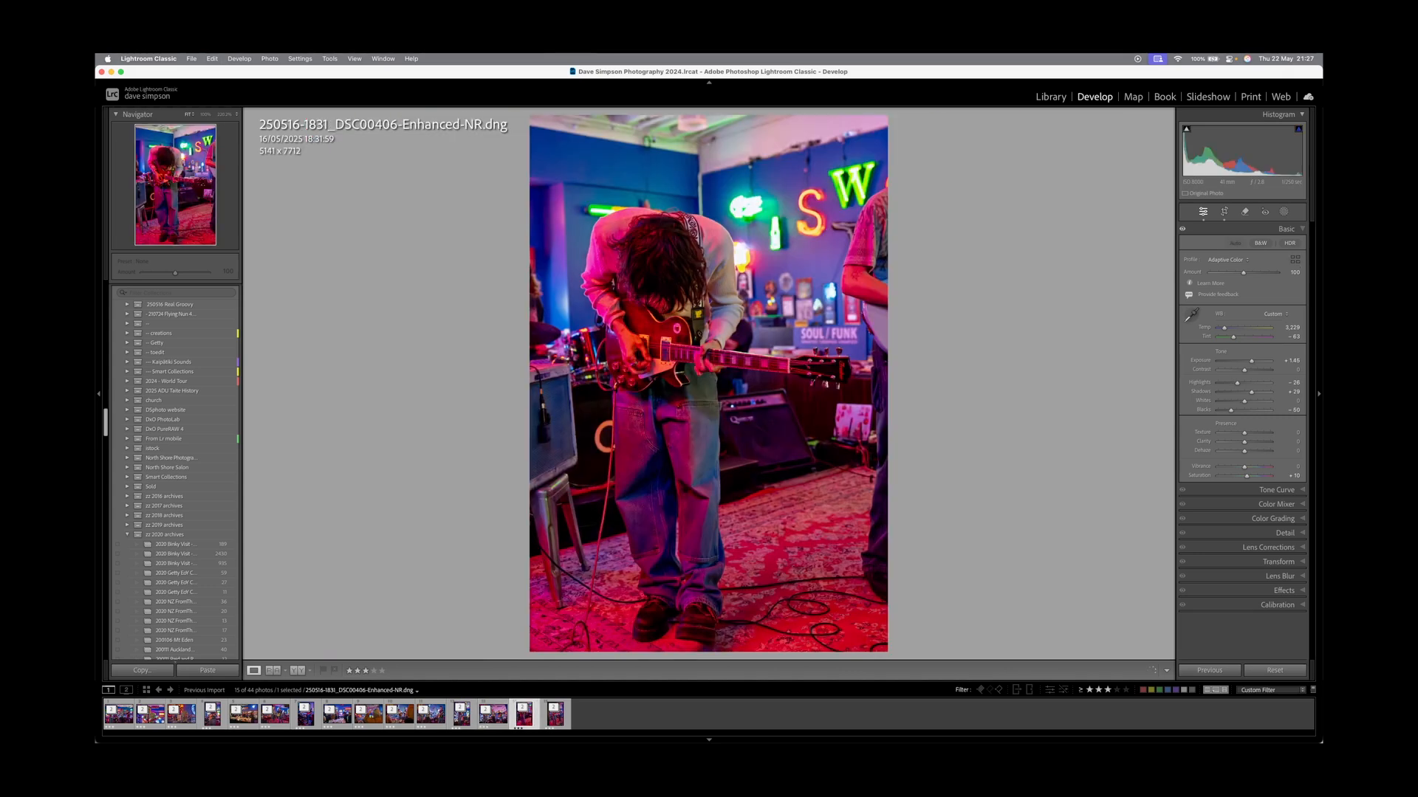
pyautogui.press('Right')
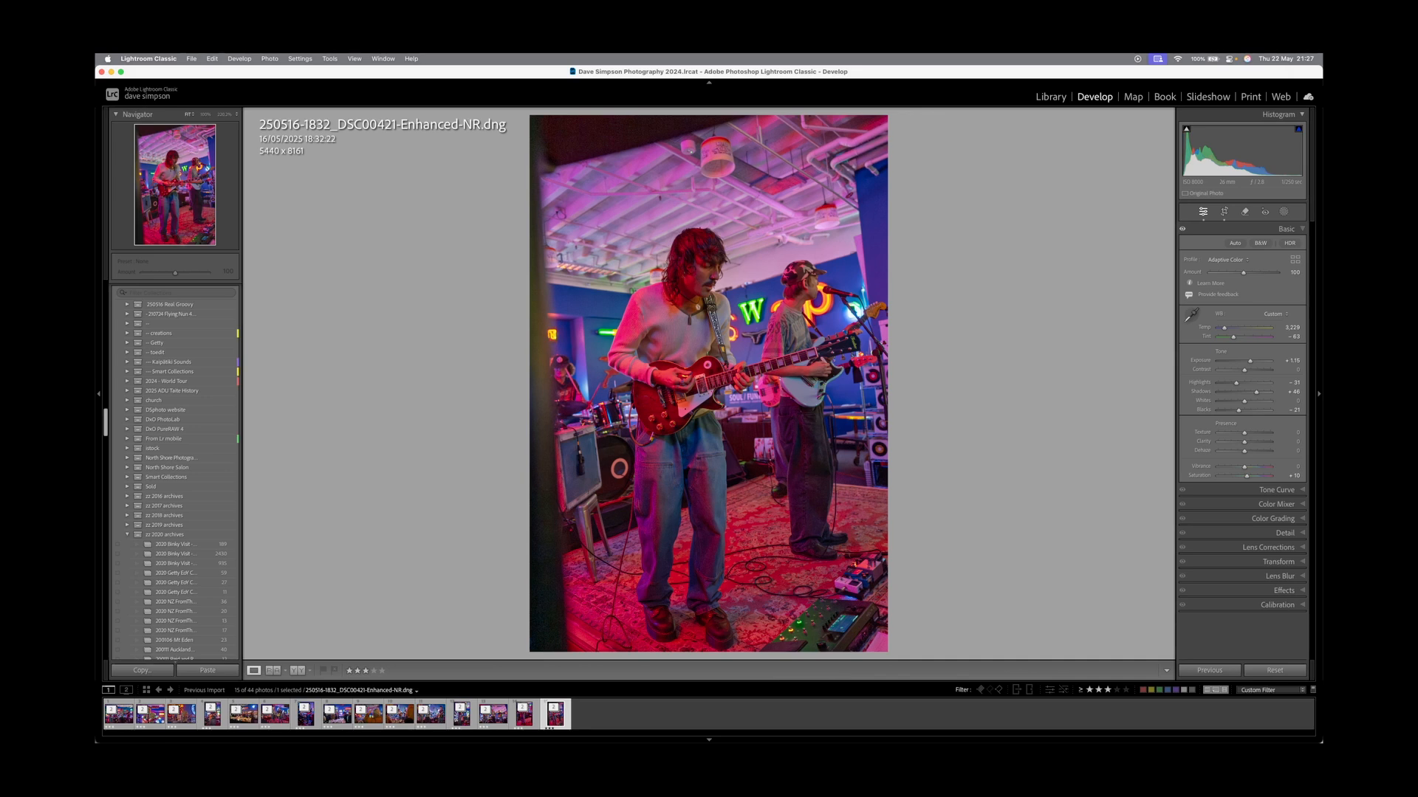
pyautogui.press('g')
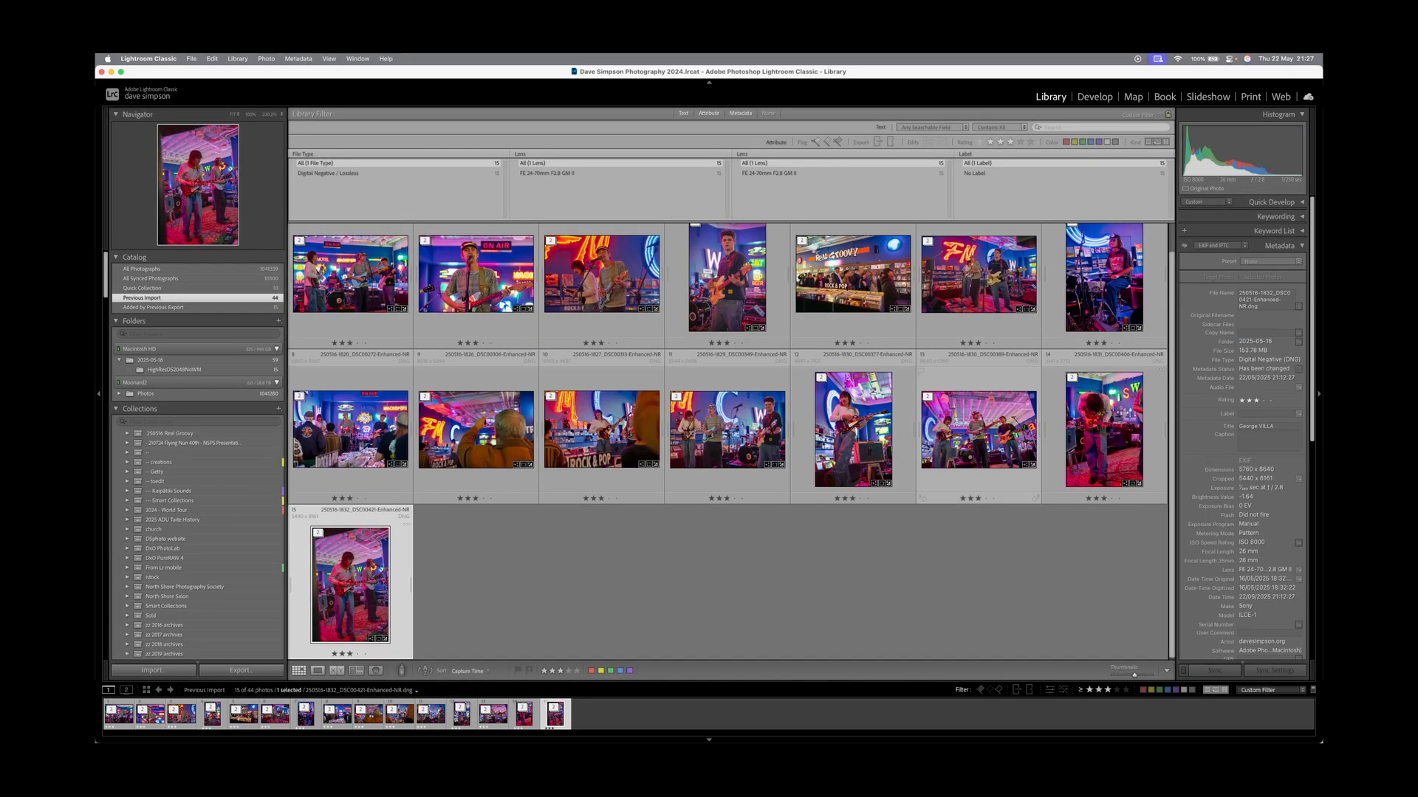
# Open DSC00112 large, compare its stacked original with the Enhanced-NR copy, and check its crop in Develop.
pyautogui.press('super+d')
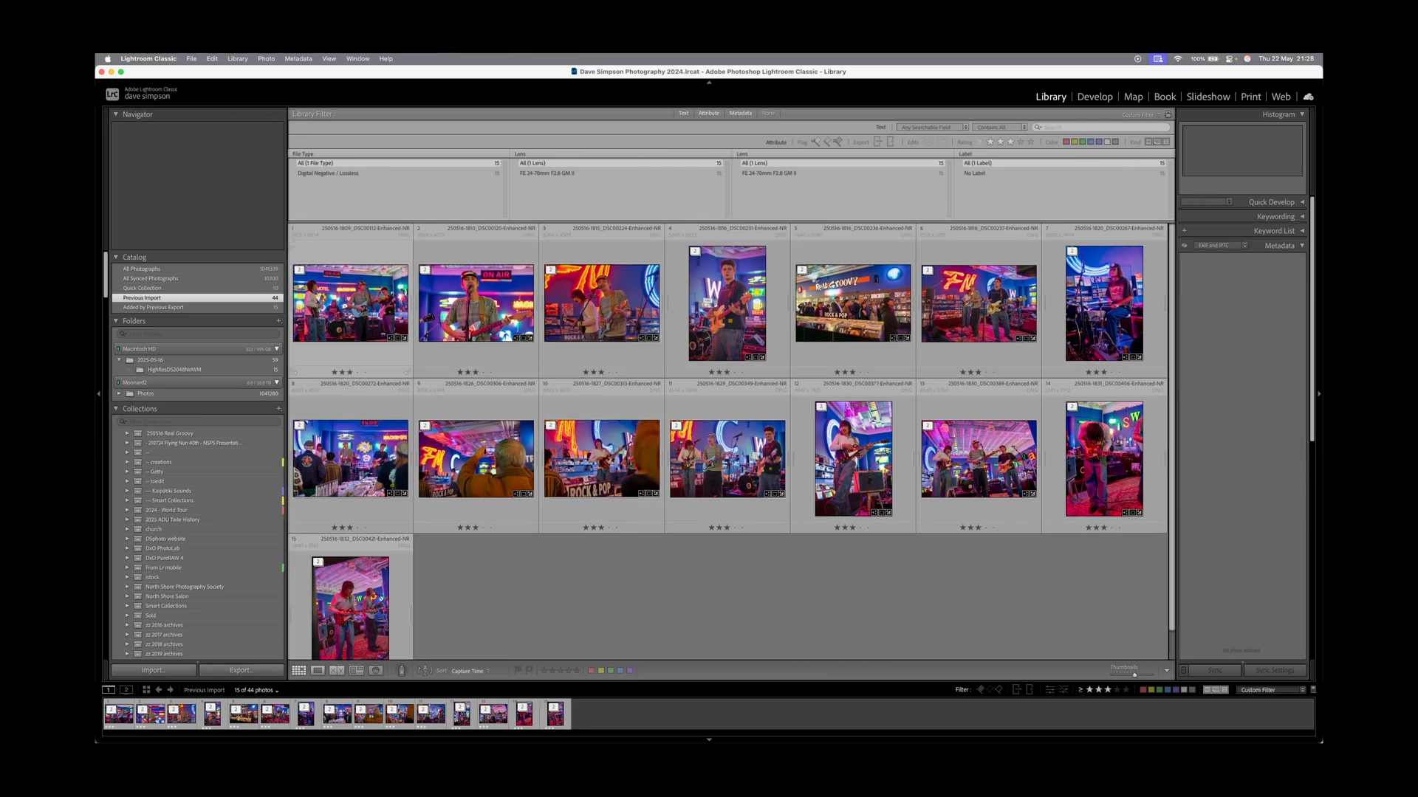
pyautogui.doubleClick(351, 302)
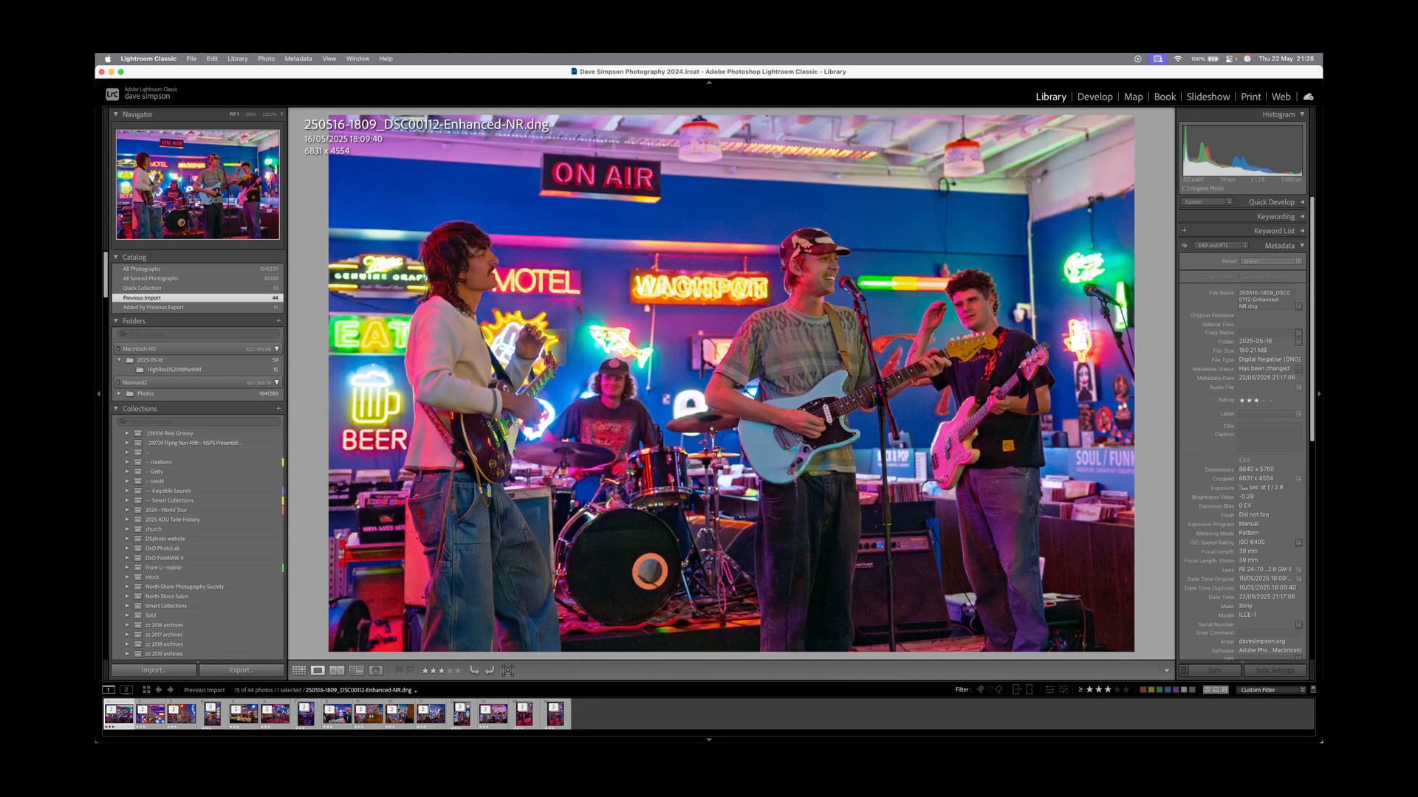
pyautogui.press('Right')
pyautogui.press('Left')
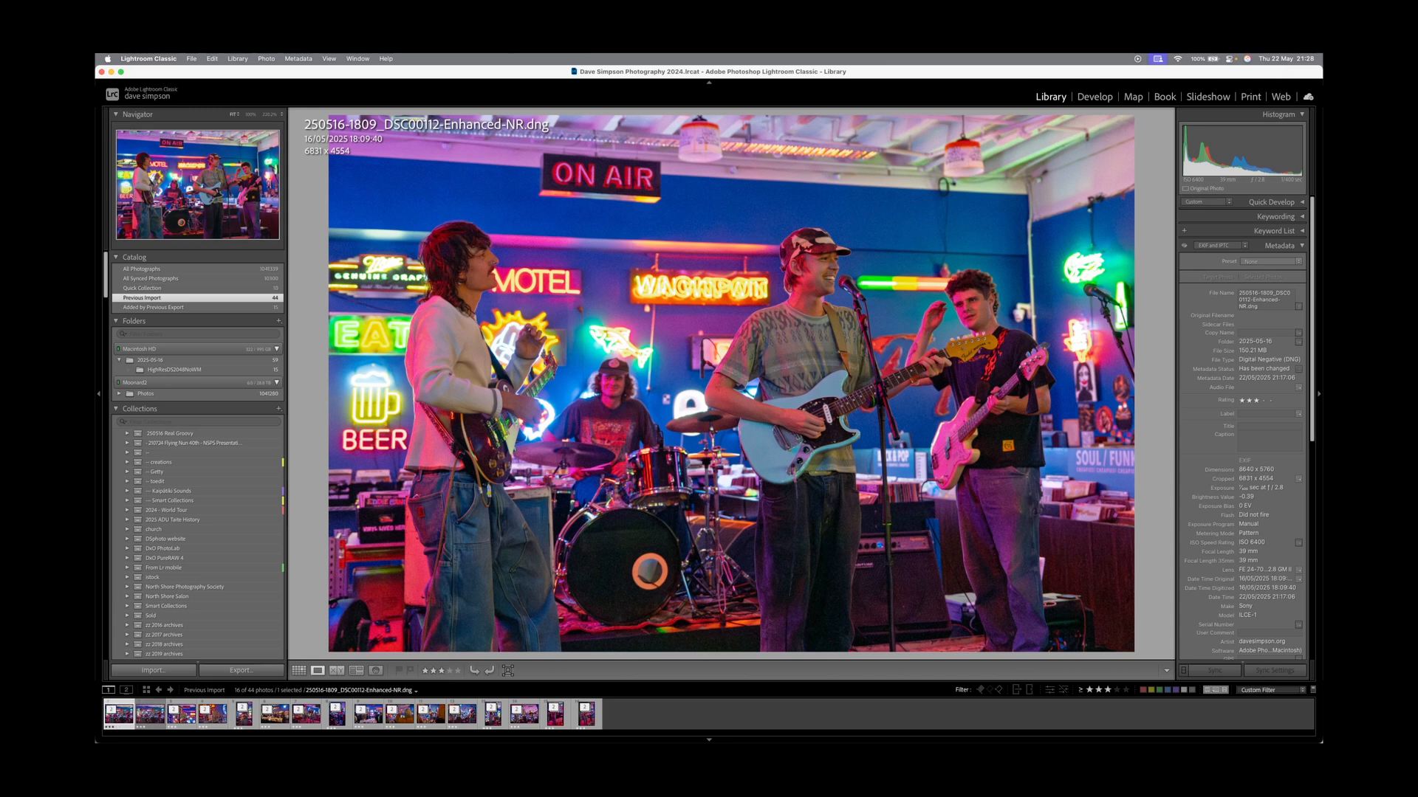
pyautogui.press('d')
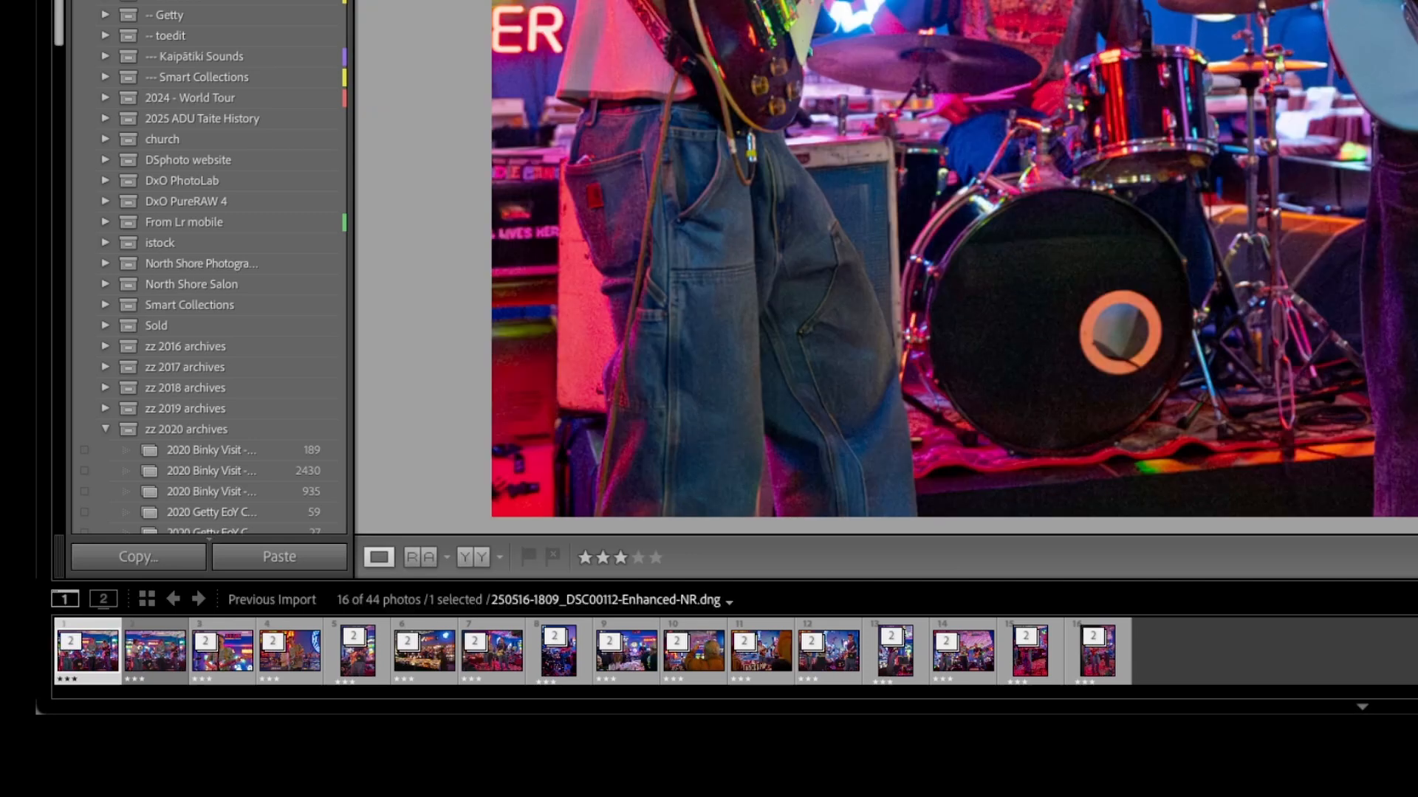
pyautogui.press('r')
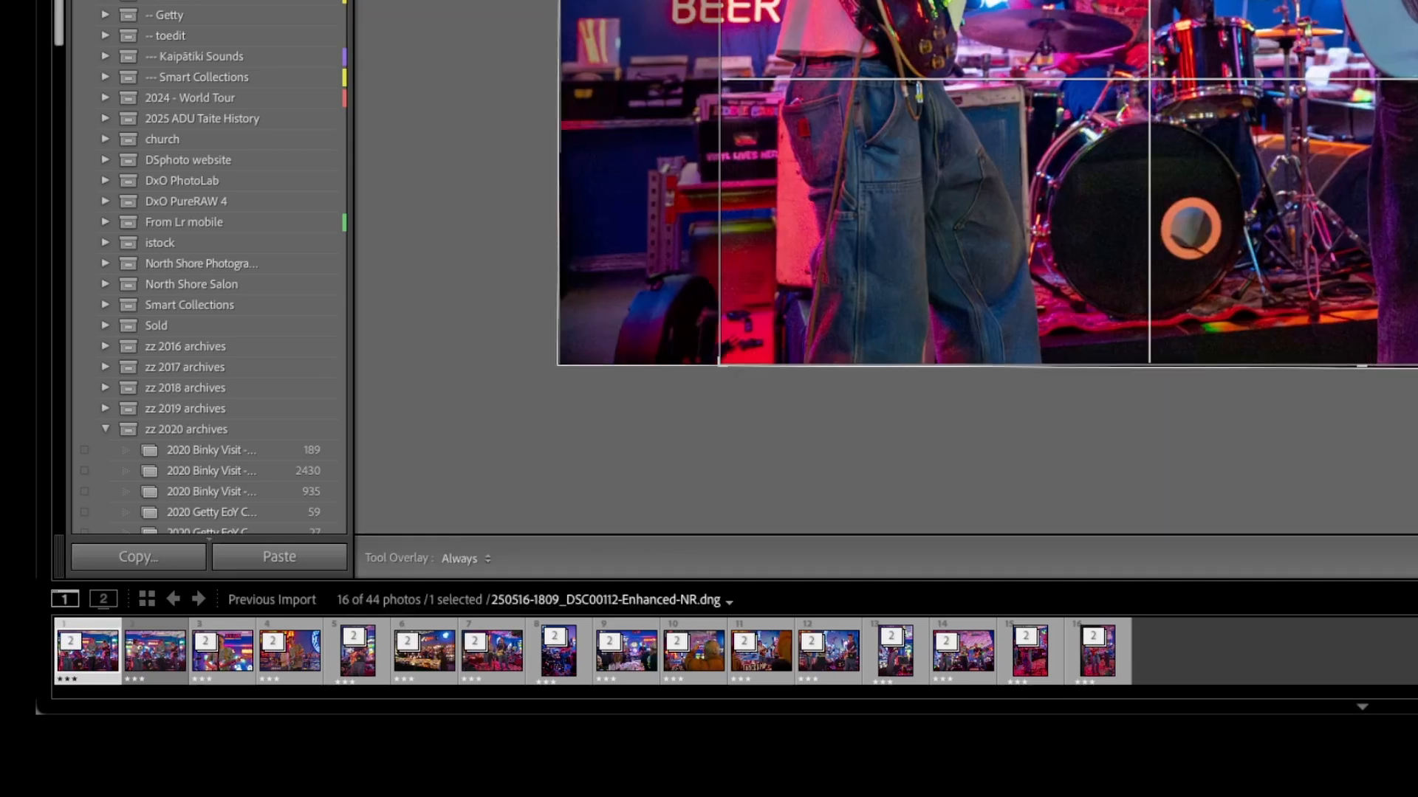
pyautogui.press('r')
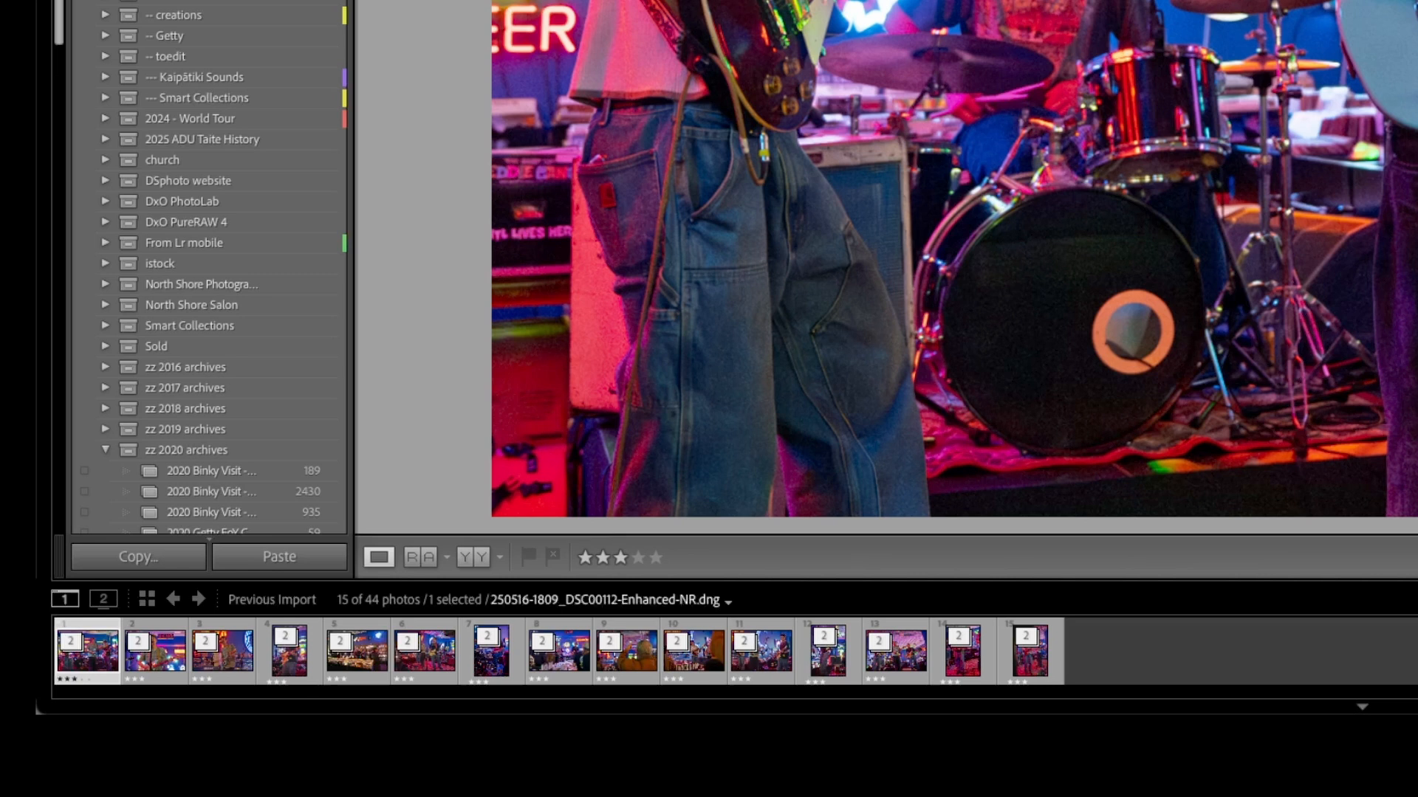
# Select all 15 photos in the Library grid and bring up their context menu.
pyautogui.hotkey('ctrl', 'a')
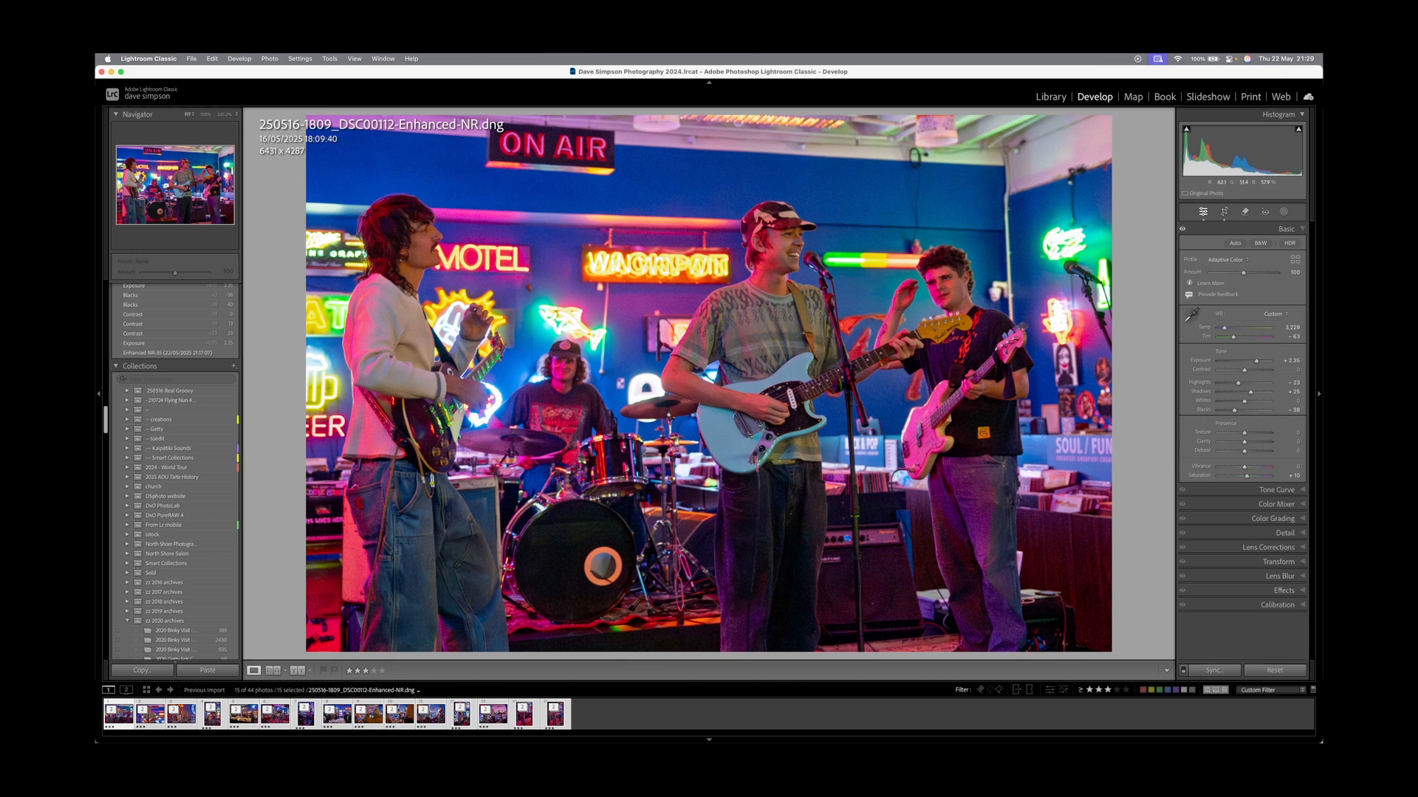
pyautogui.press('g')
pyautogui.rightClick(566, 313)
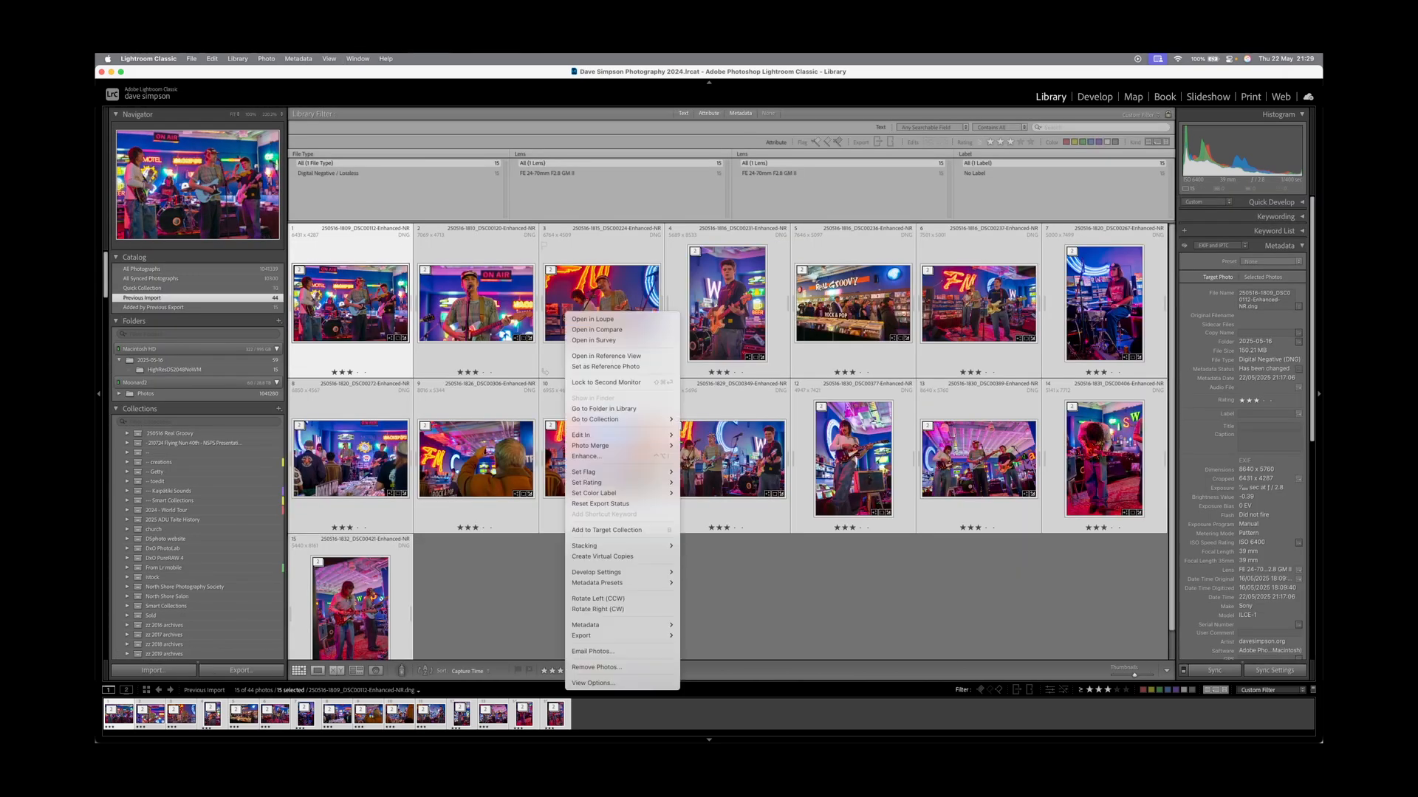
pyautogui.moveTo(590, 636)
pyautogui.click(752, 443)
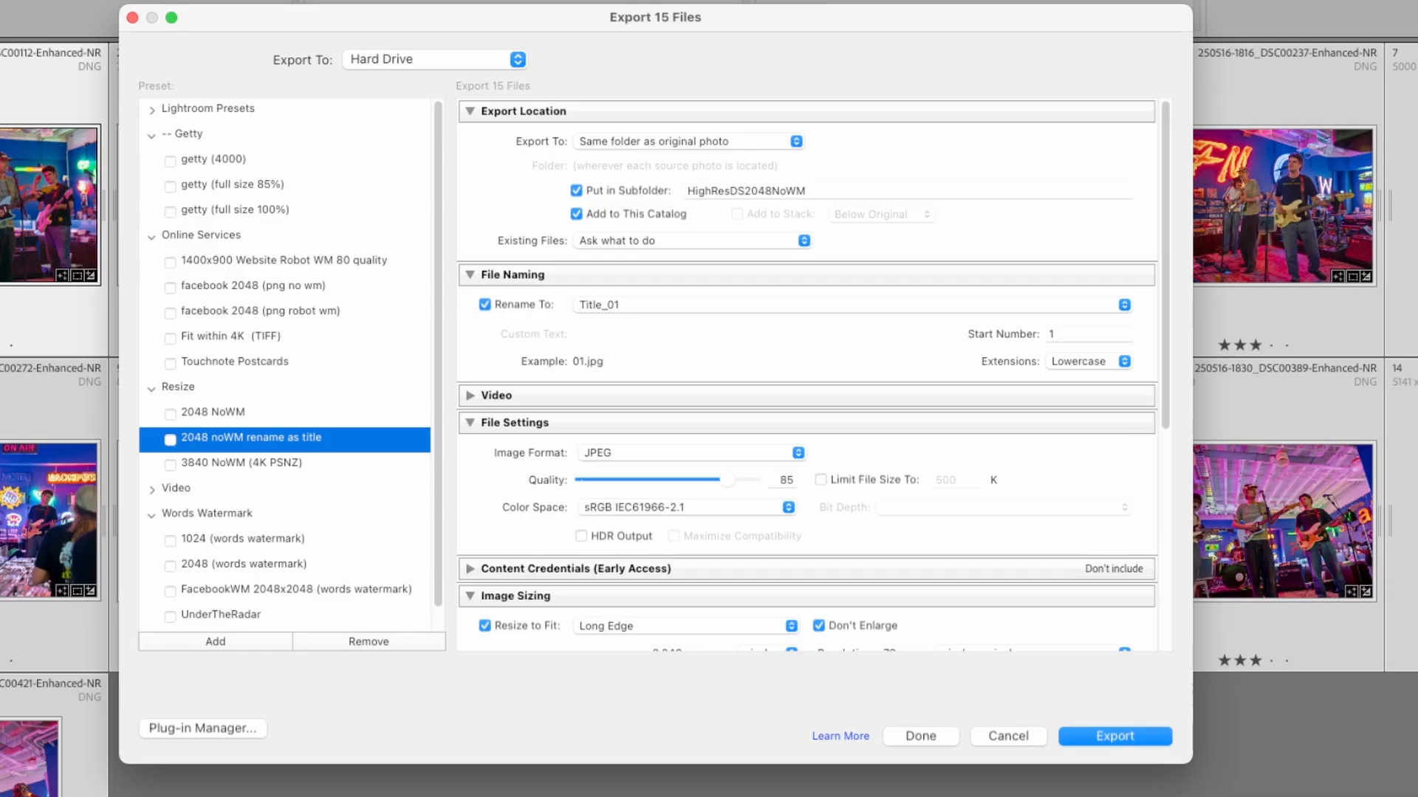
pyautogui.click(212, 412)
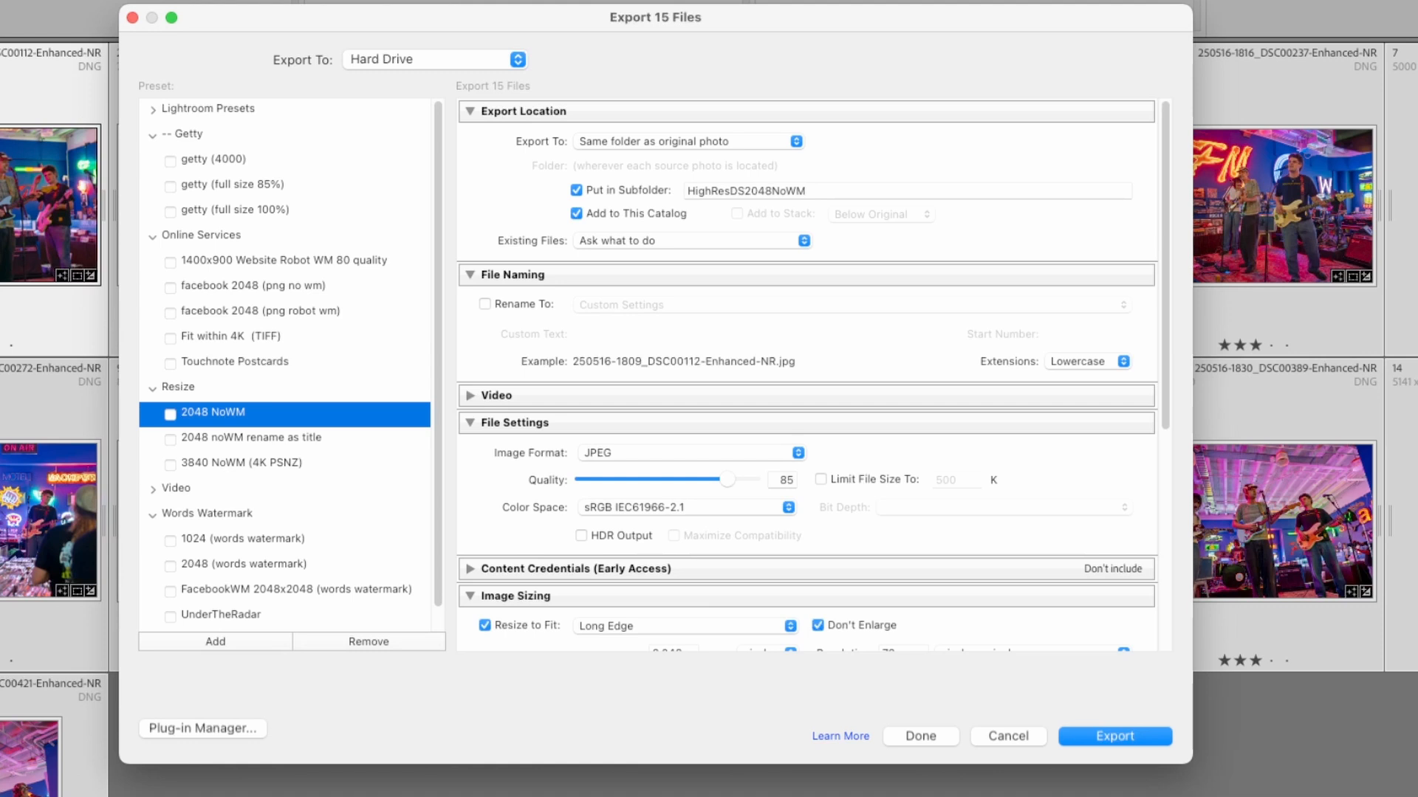
pyautogui.scroll(-2, 812, 375)
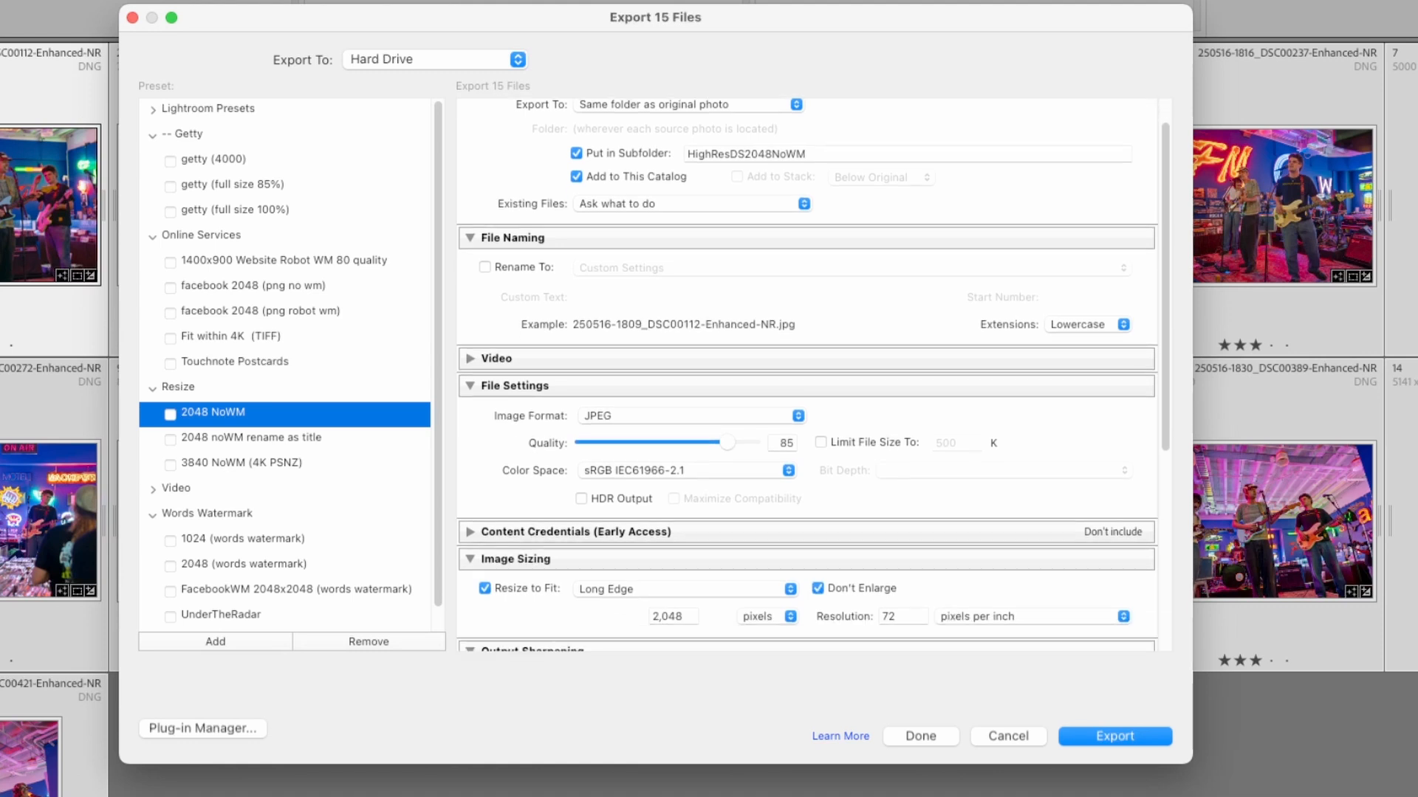
pyautogui.scroll(2, 812, 375)
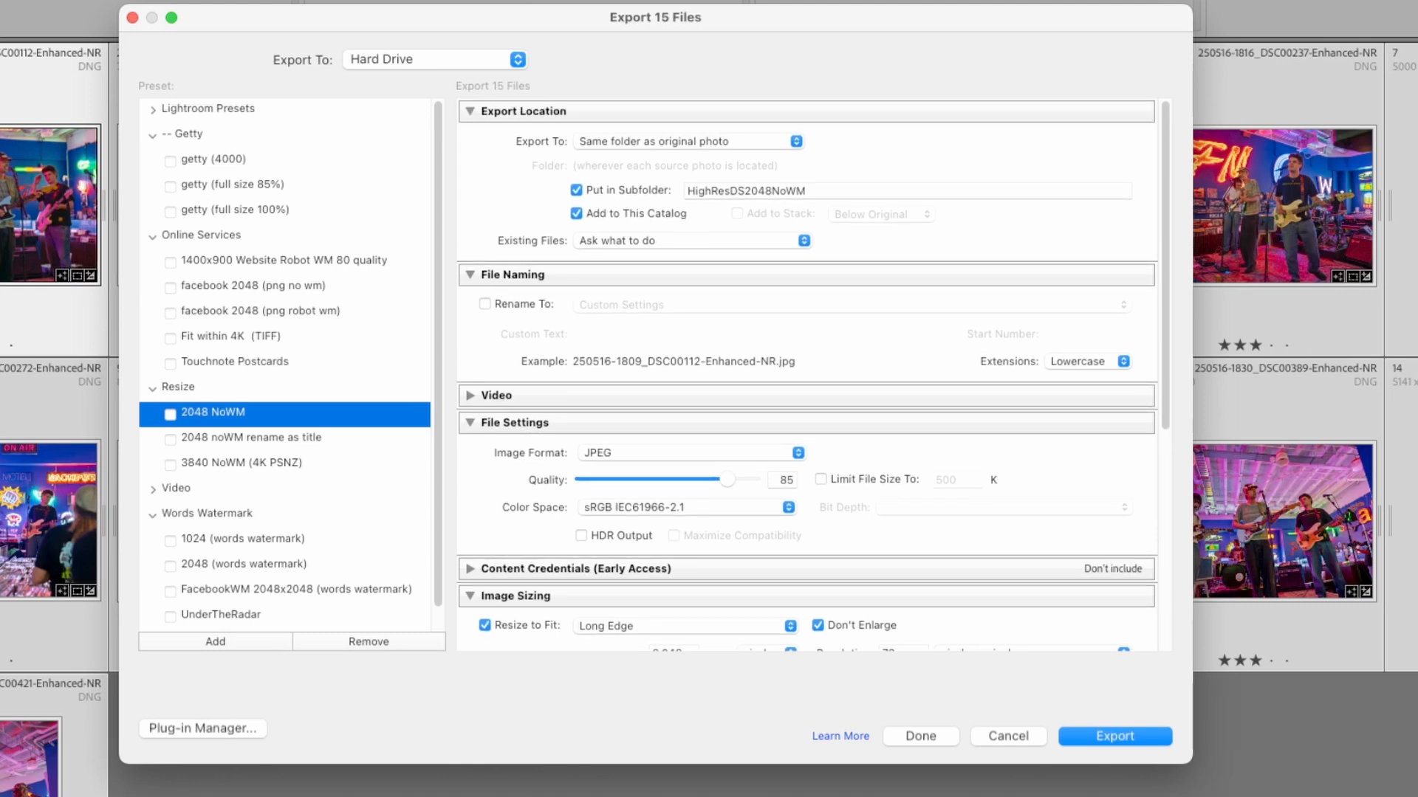
pyautogui.click(251, 437)
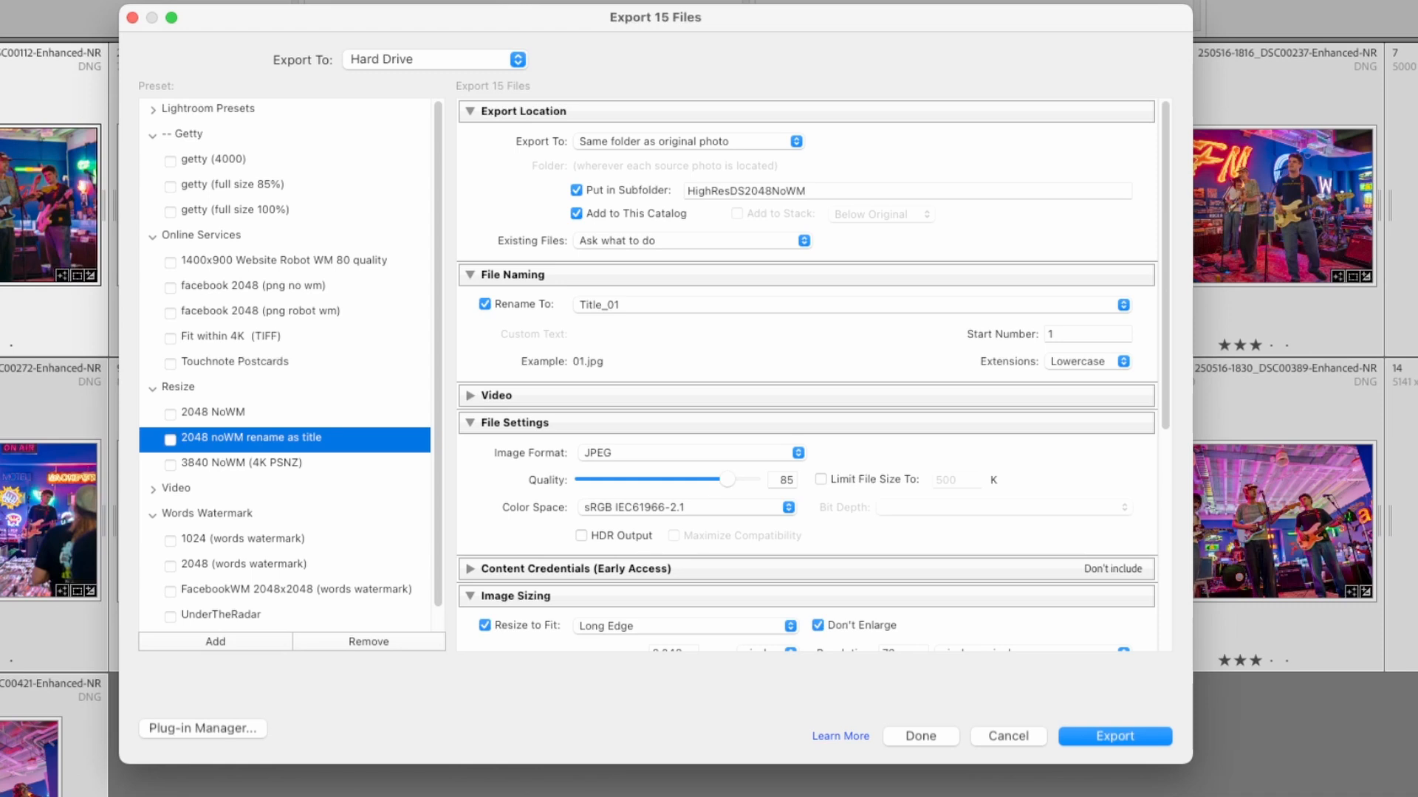
pyautogui.press('Escape')
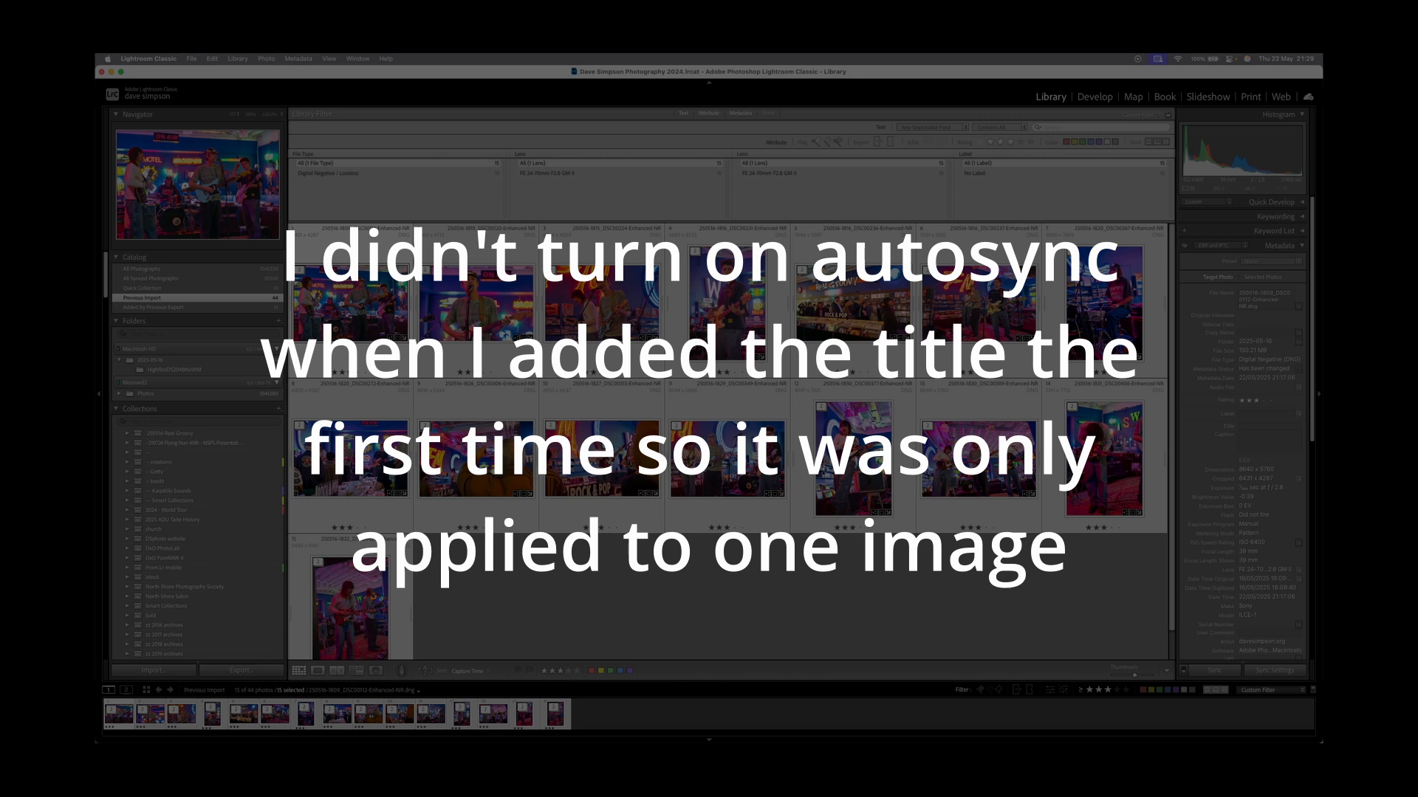
# With Auto Sync on, paste the band member's name as the Title for all selected photos.
pyautogui.click(476, 302)
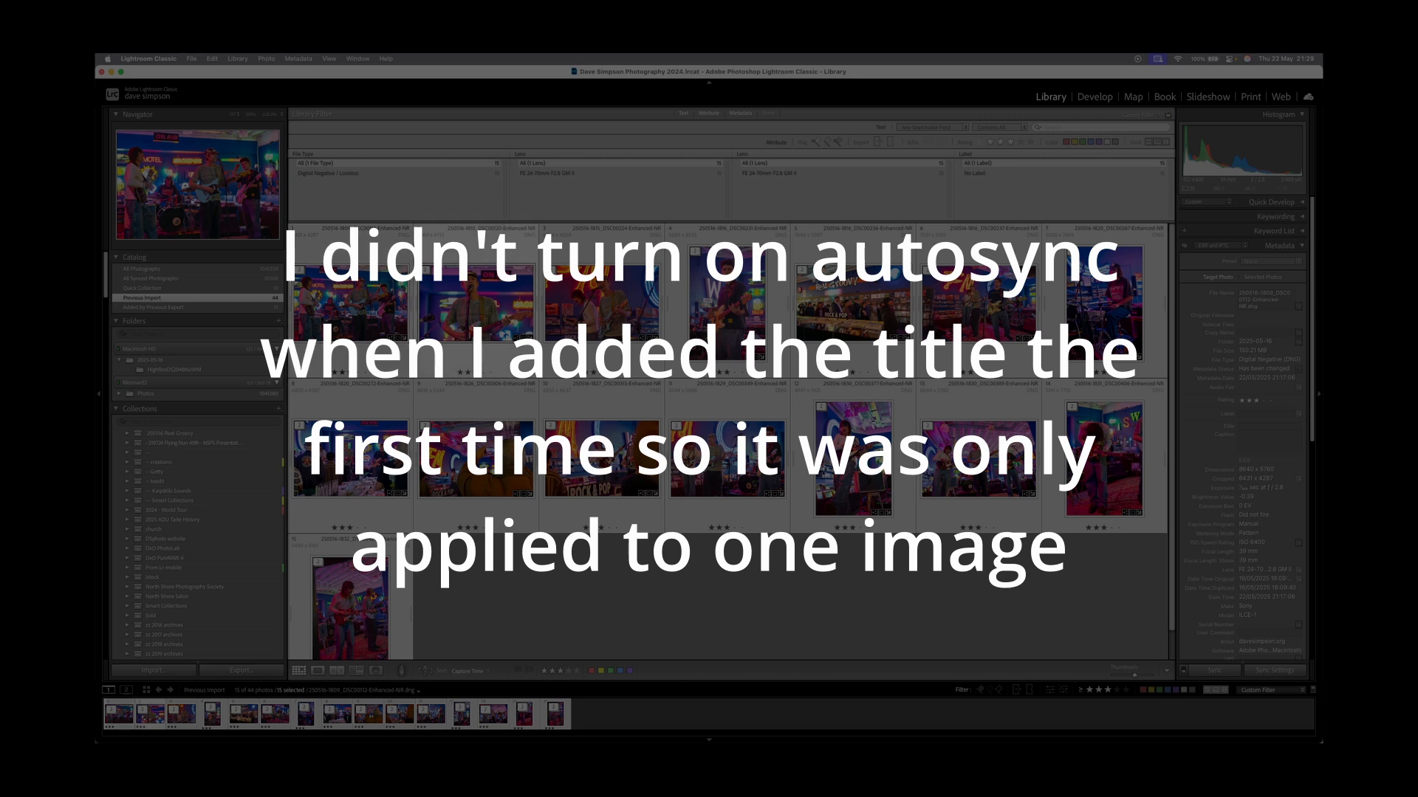
pyautogui.press('super+a')
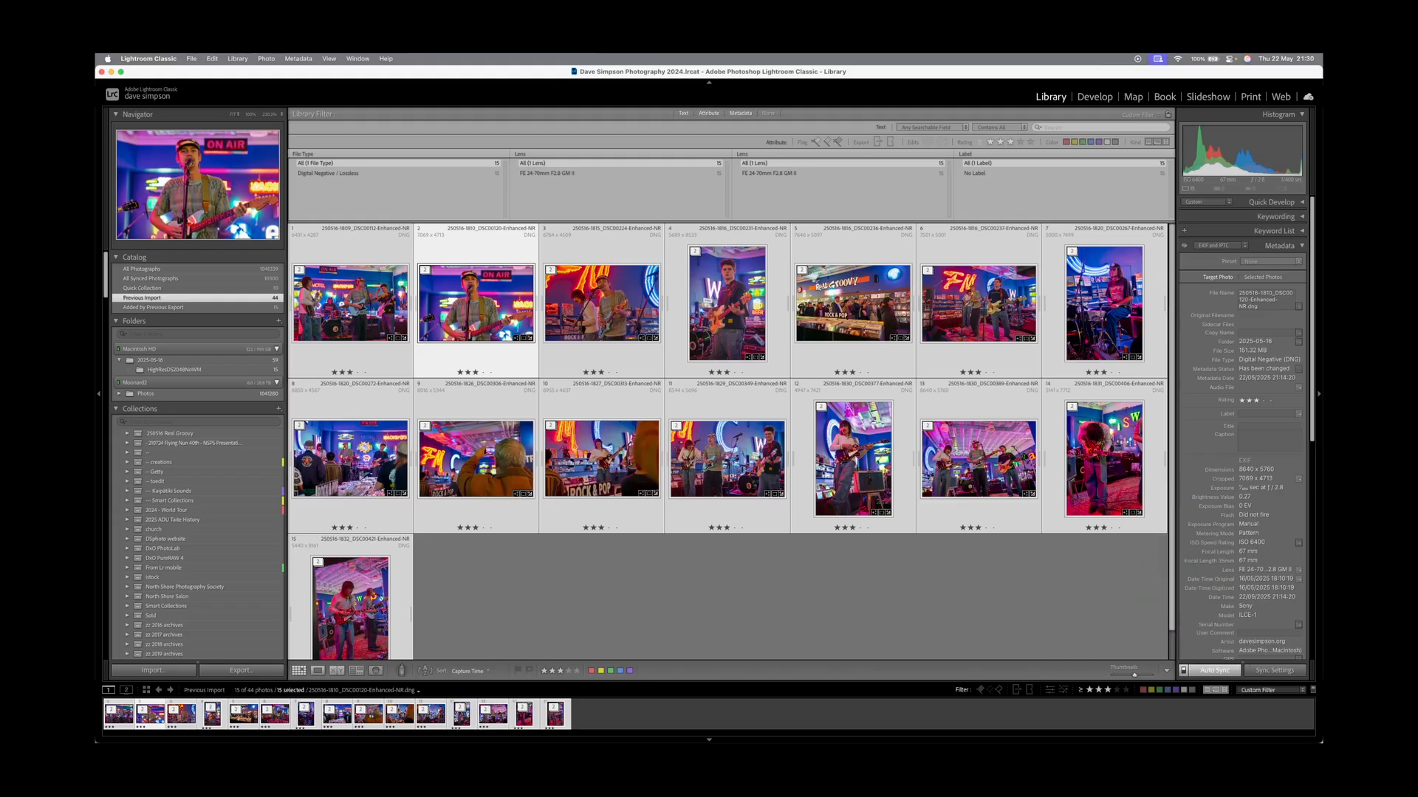
pyautogui.click(1270, 426)
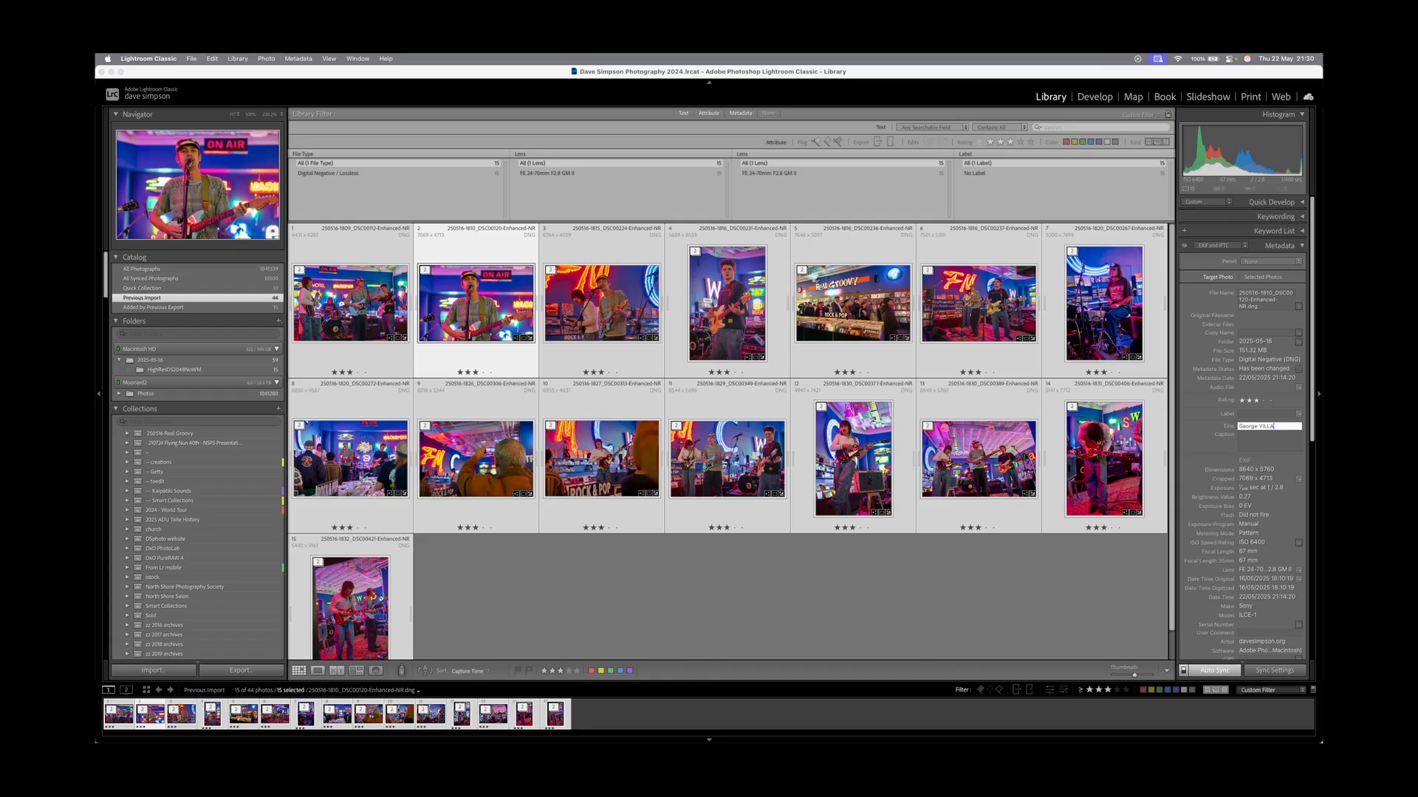
pyautogui.press('Return')
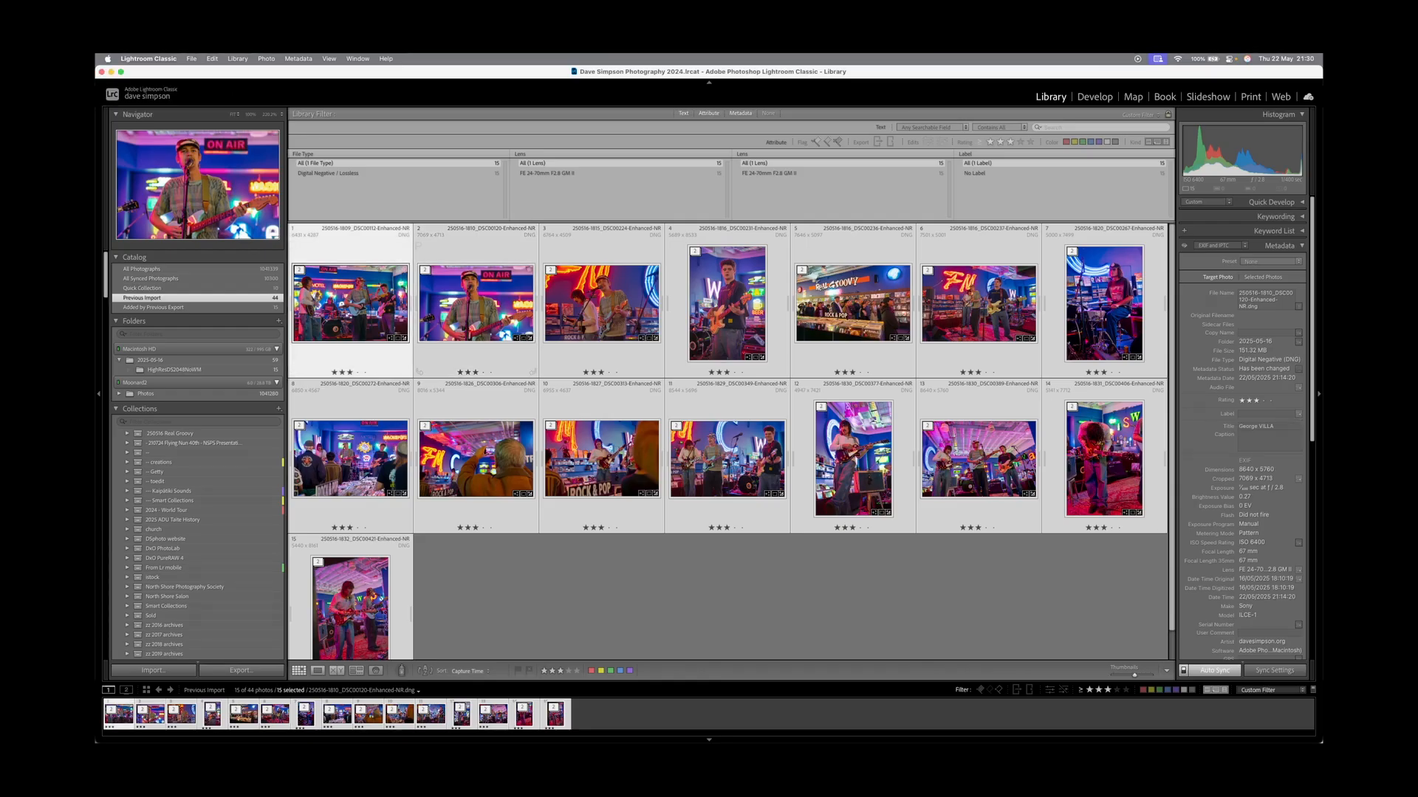
pyautogui.click(602, 306)
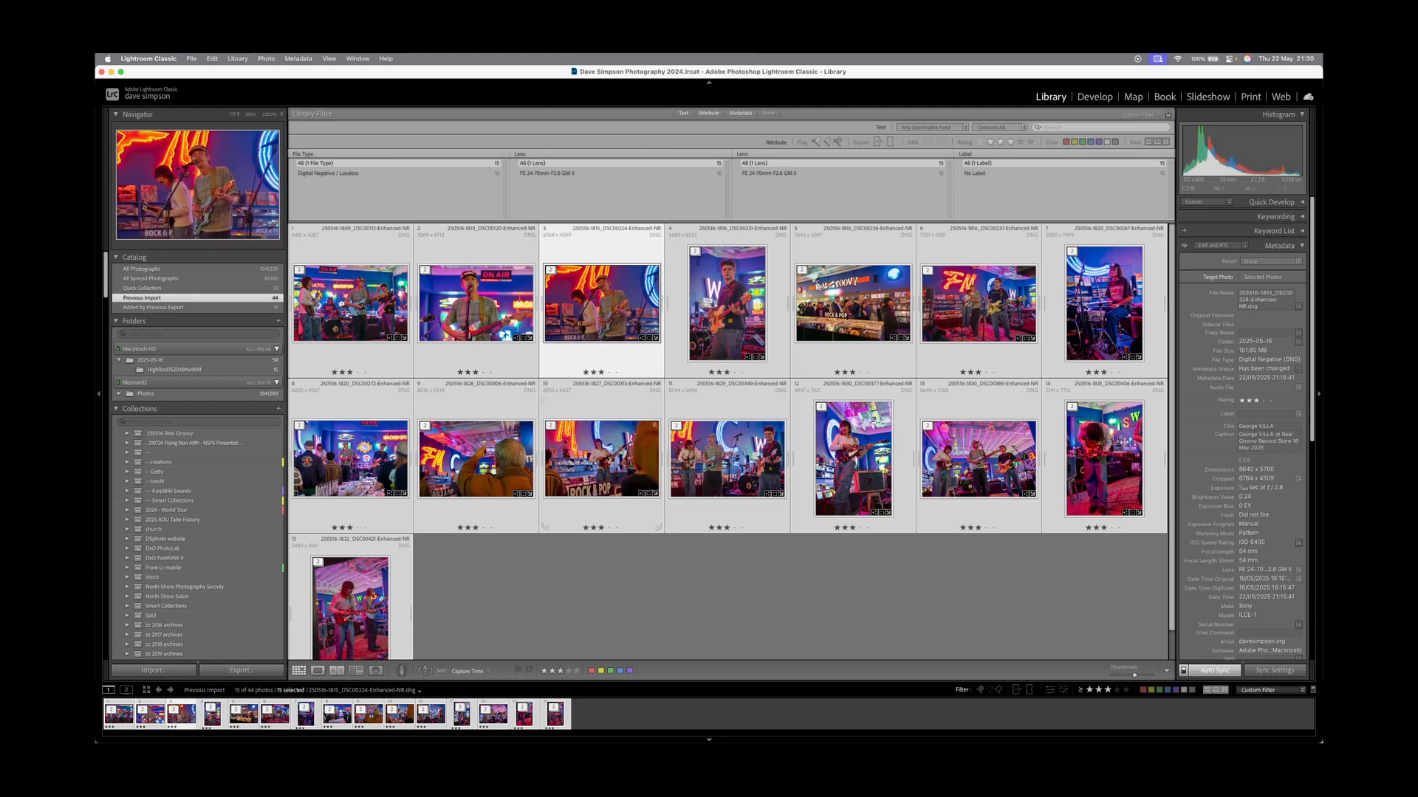
# Export the 15 photos with the 2048 noWM rename-as-title preset.
pyautogui.rightClick(607, 363)
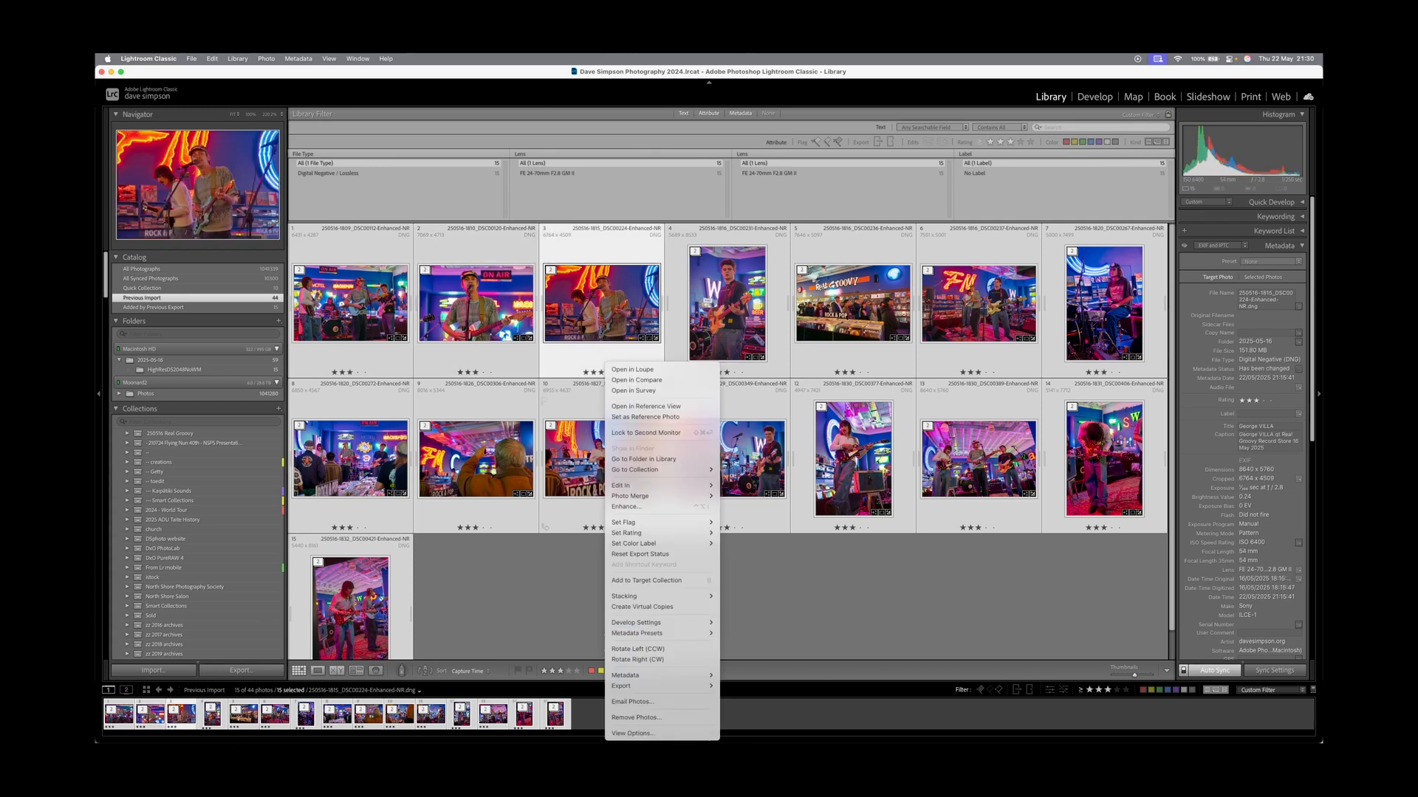
pyautogui.moveTo(660, 686)
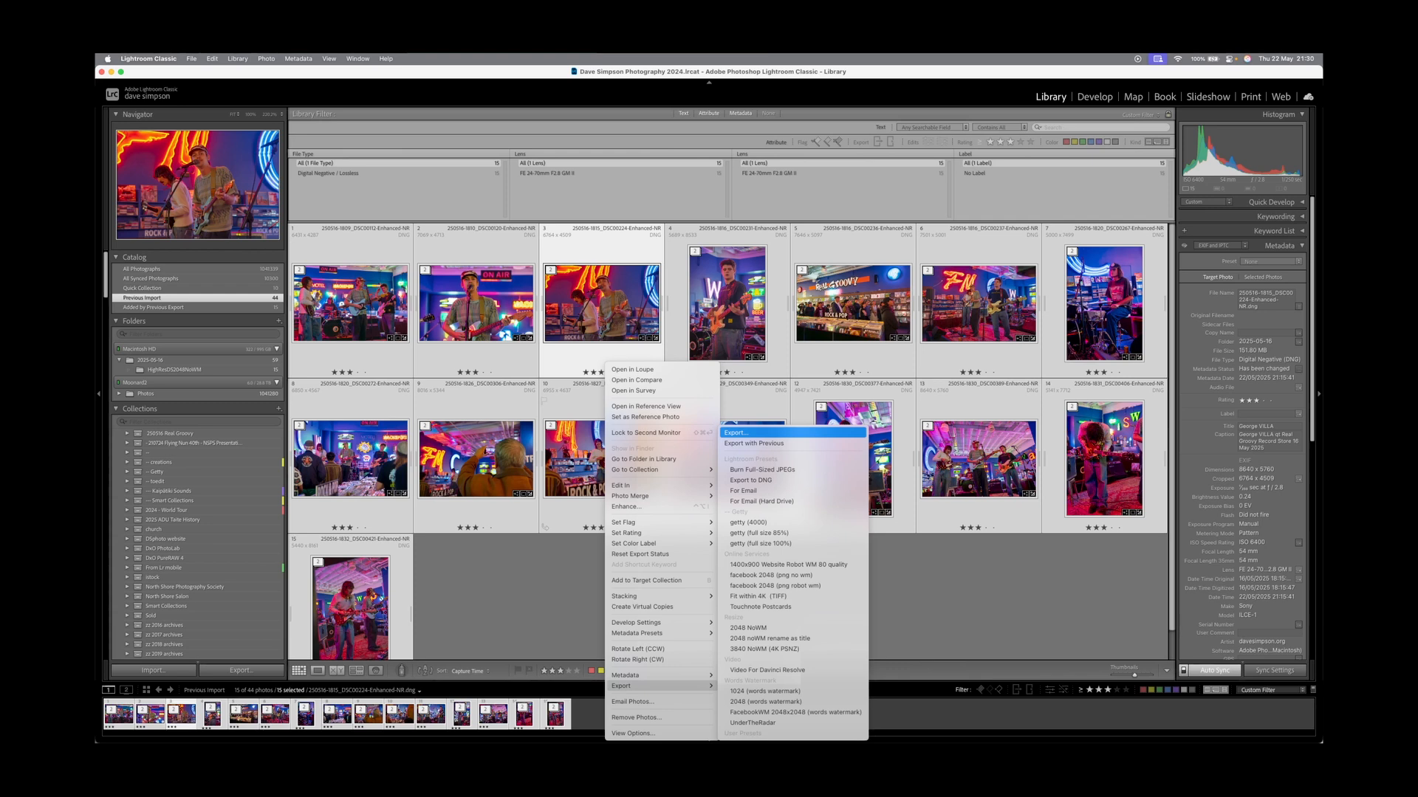
pyautogui.click(736, 432)
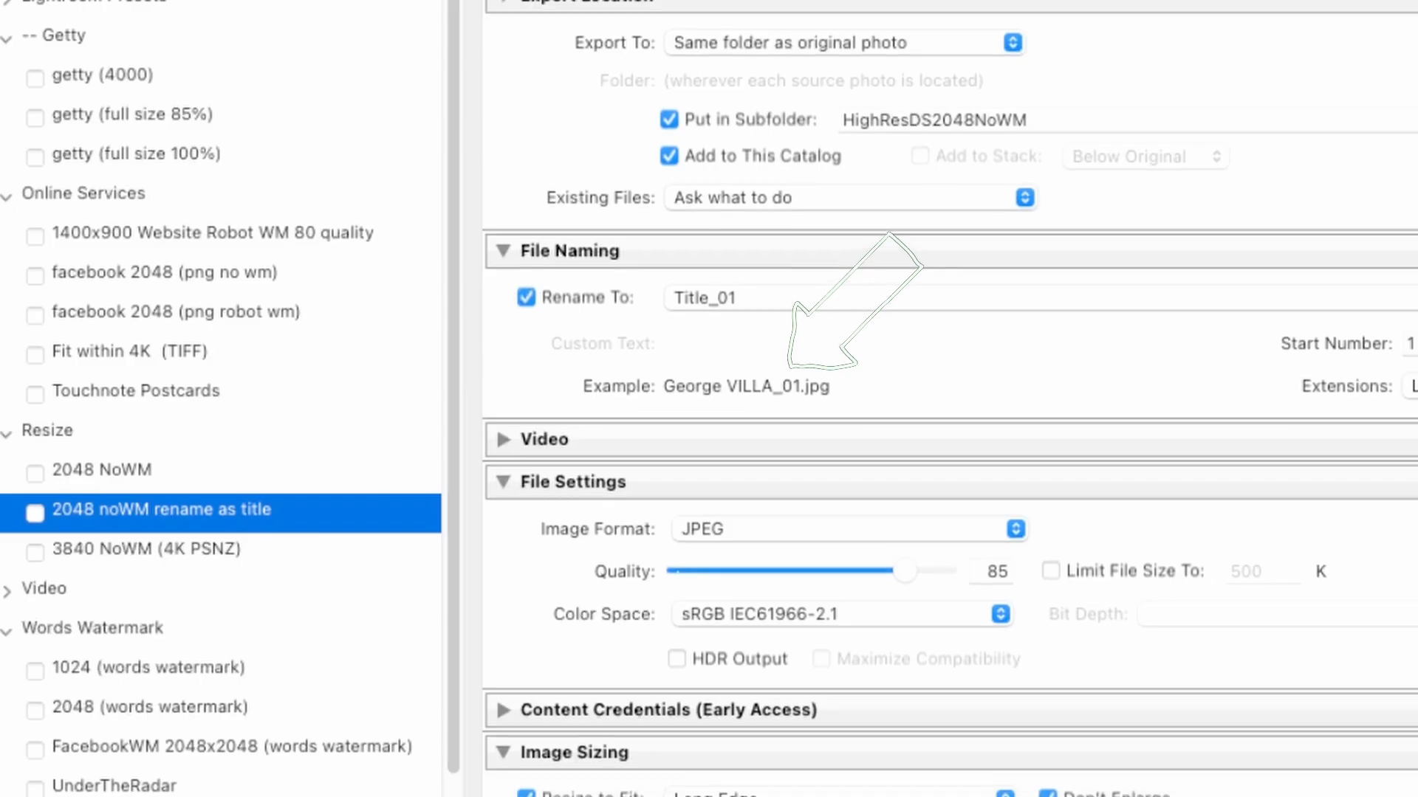
pyautogui.scroll(-3, 640, 443)
pyautogui.scroll(-5, 949, 399)
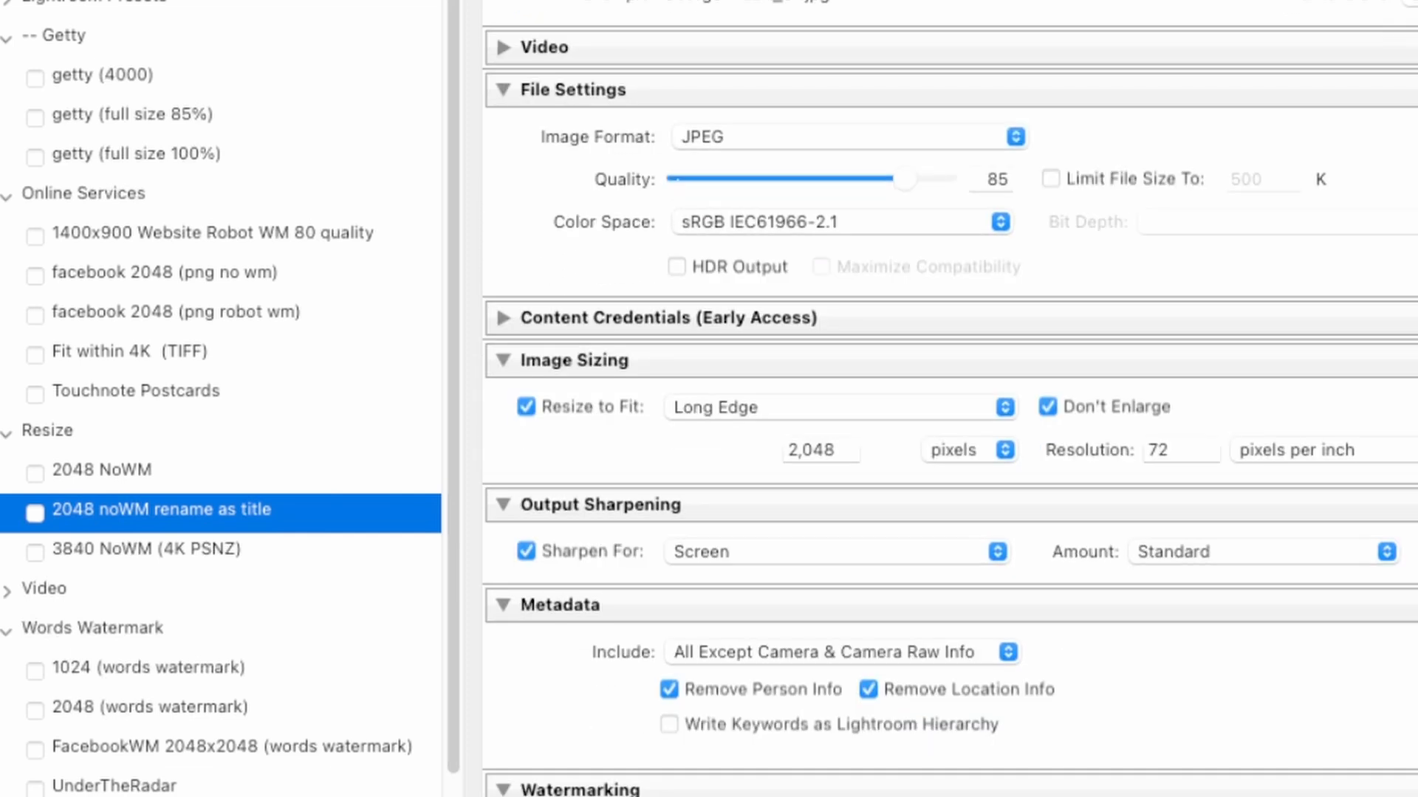
pyautogui.scroll(-4, 948, 399)
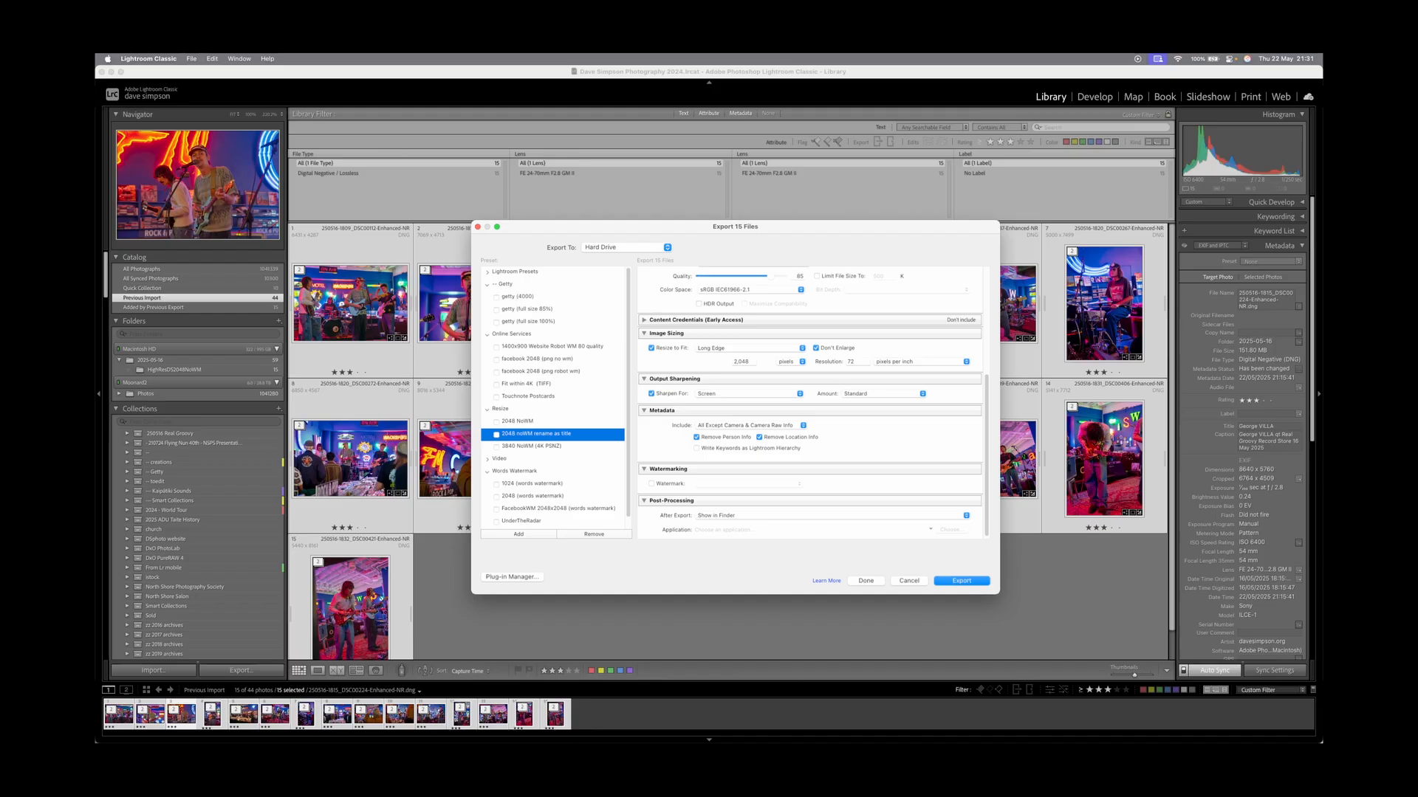
pyautogui.click(961, 581)
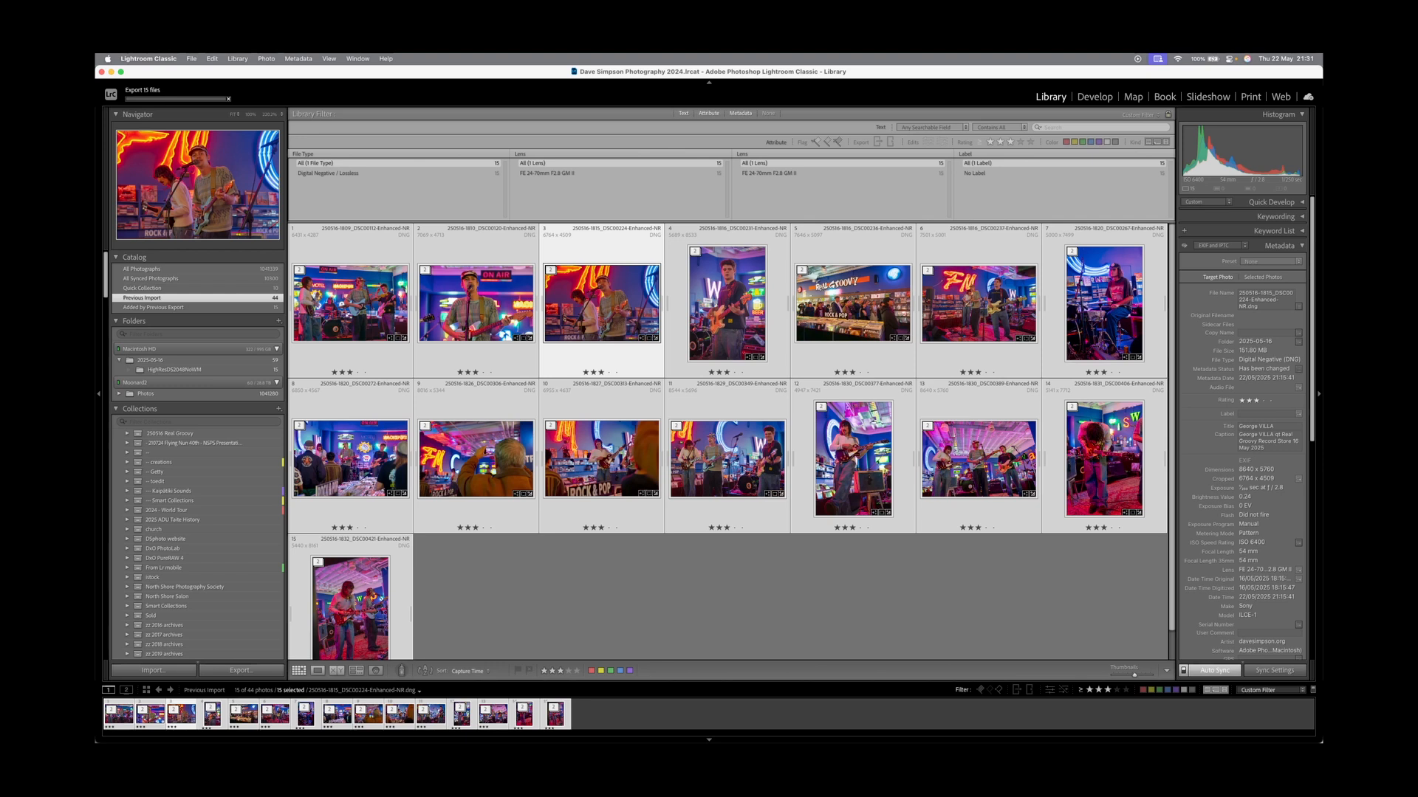